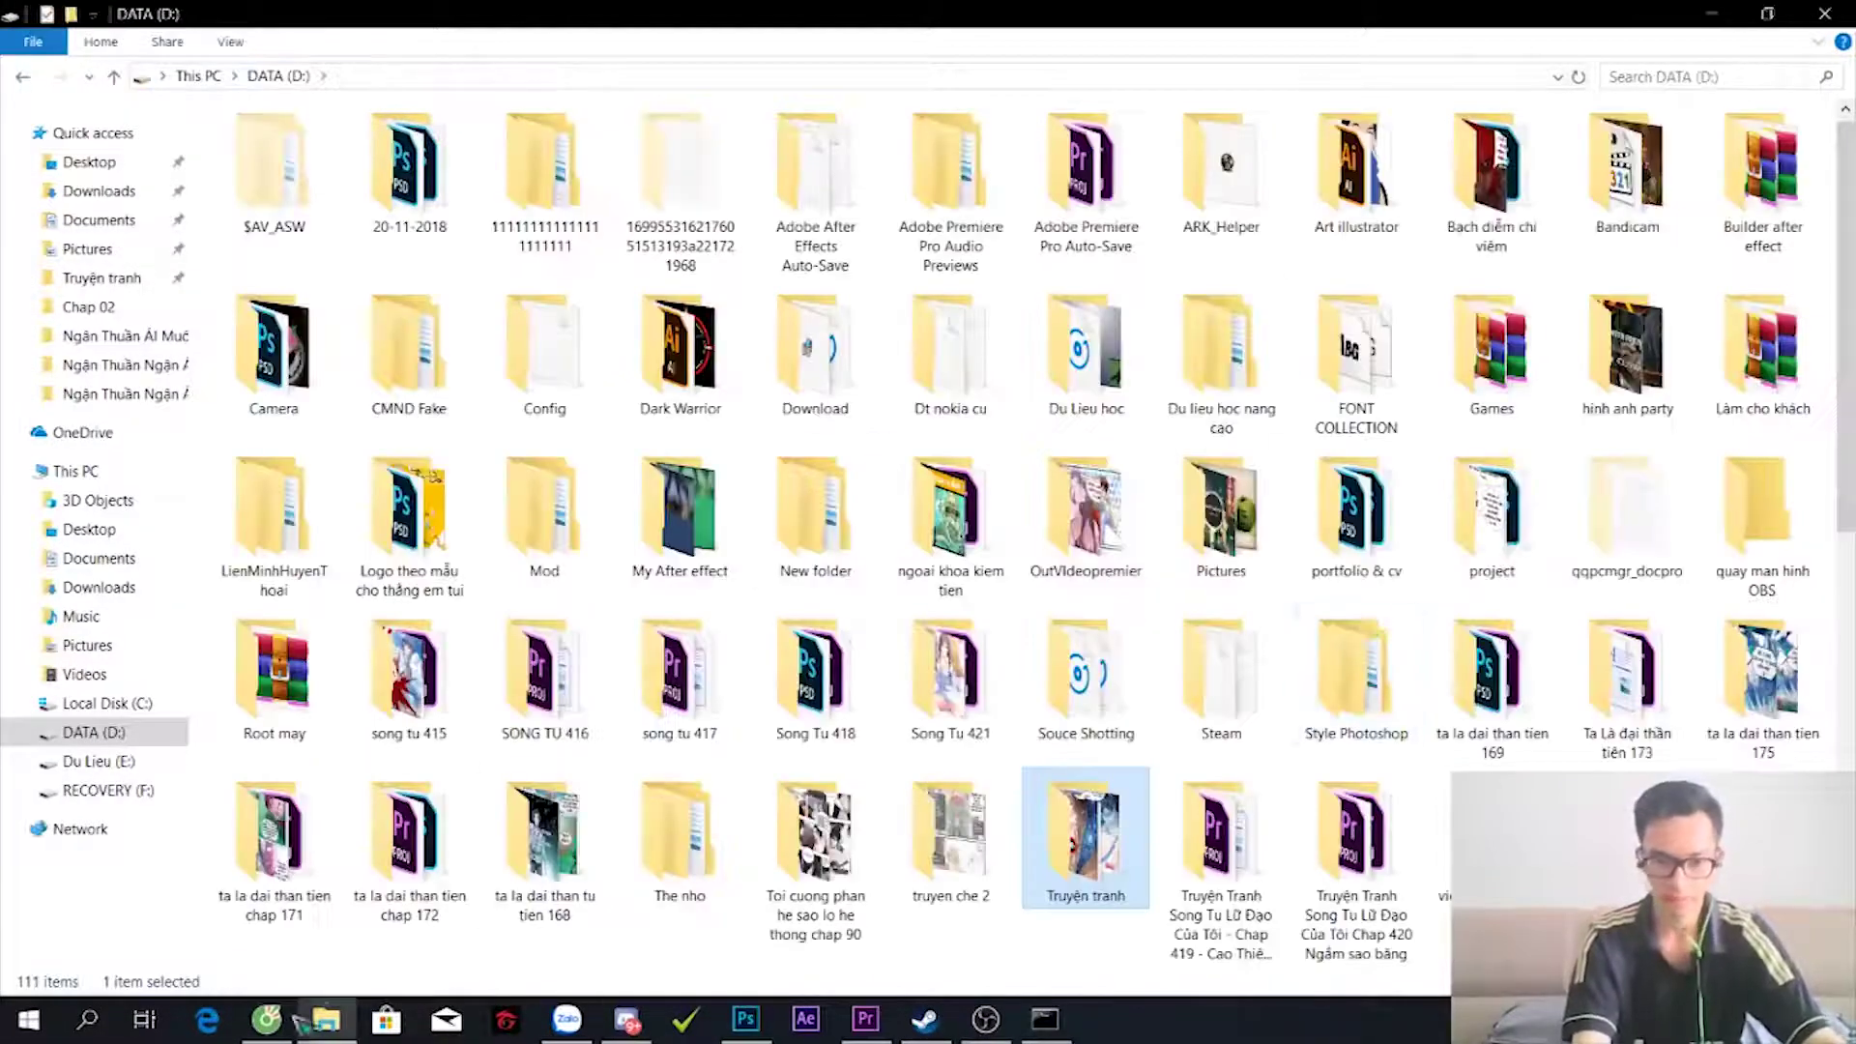
- Browse Gmail's Sent folder, checking the untitled email with photos before returning to the list
left_click(266, 1019)
left_click(101, 425)
scroll(907, 477, "down", 5)
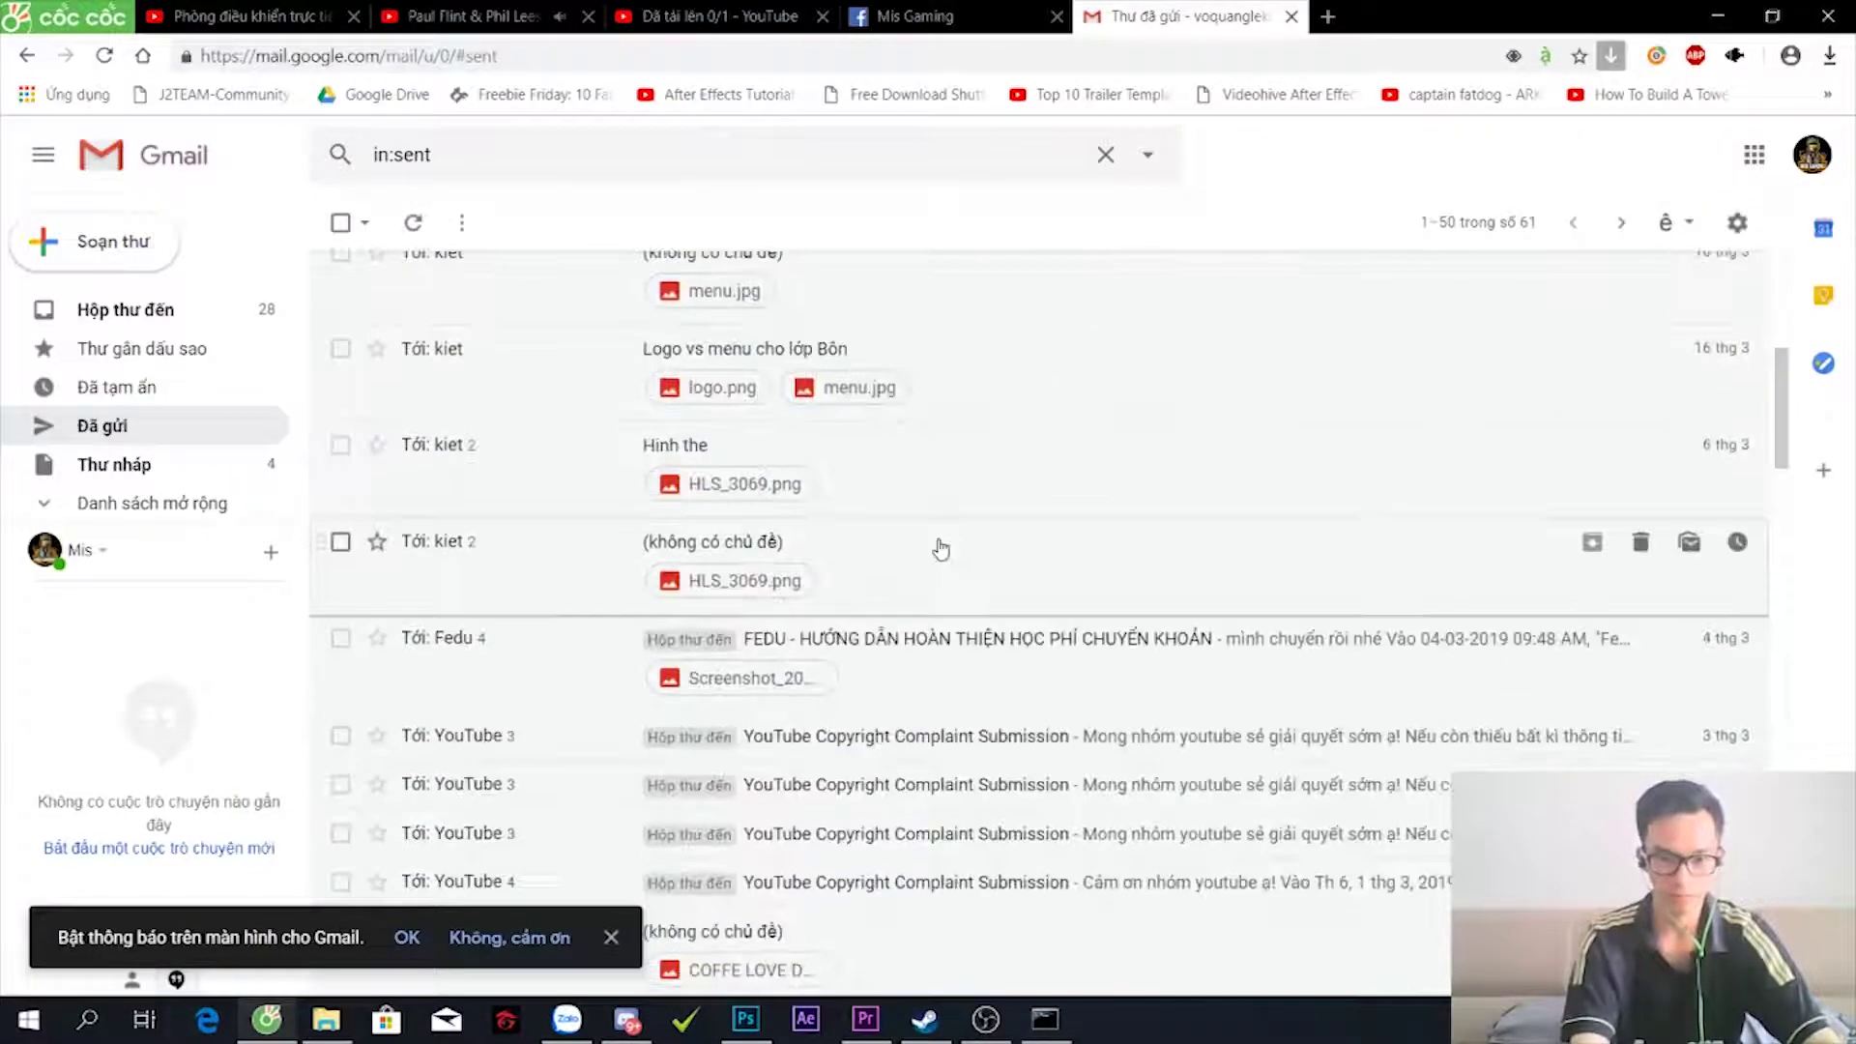
left_click(937, 542)
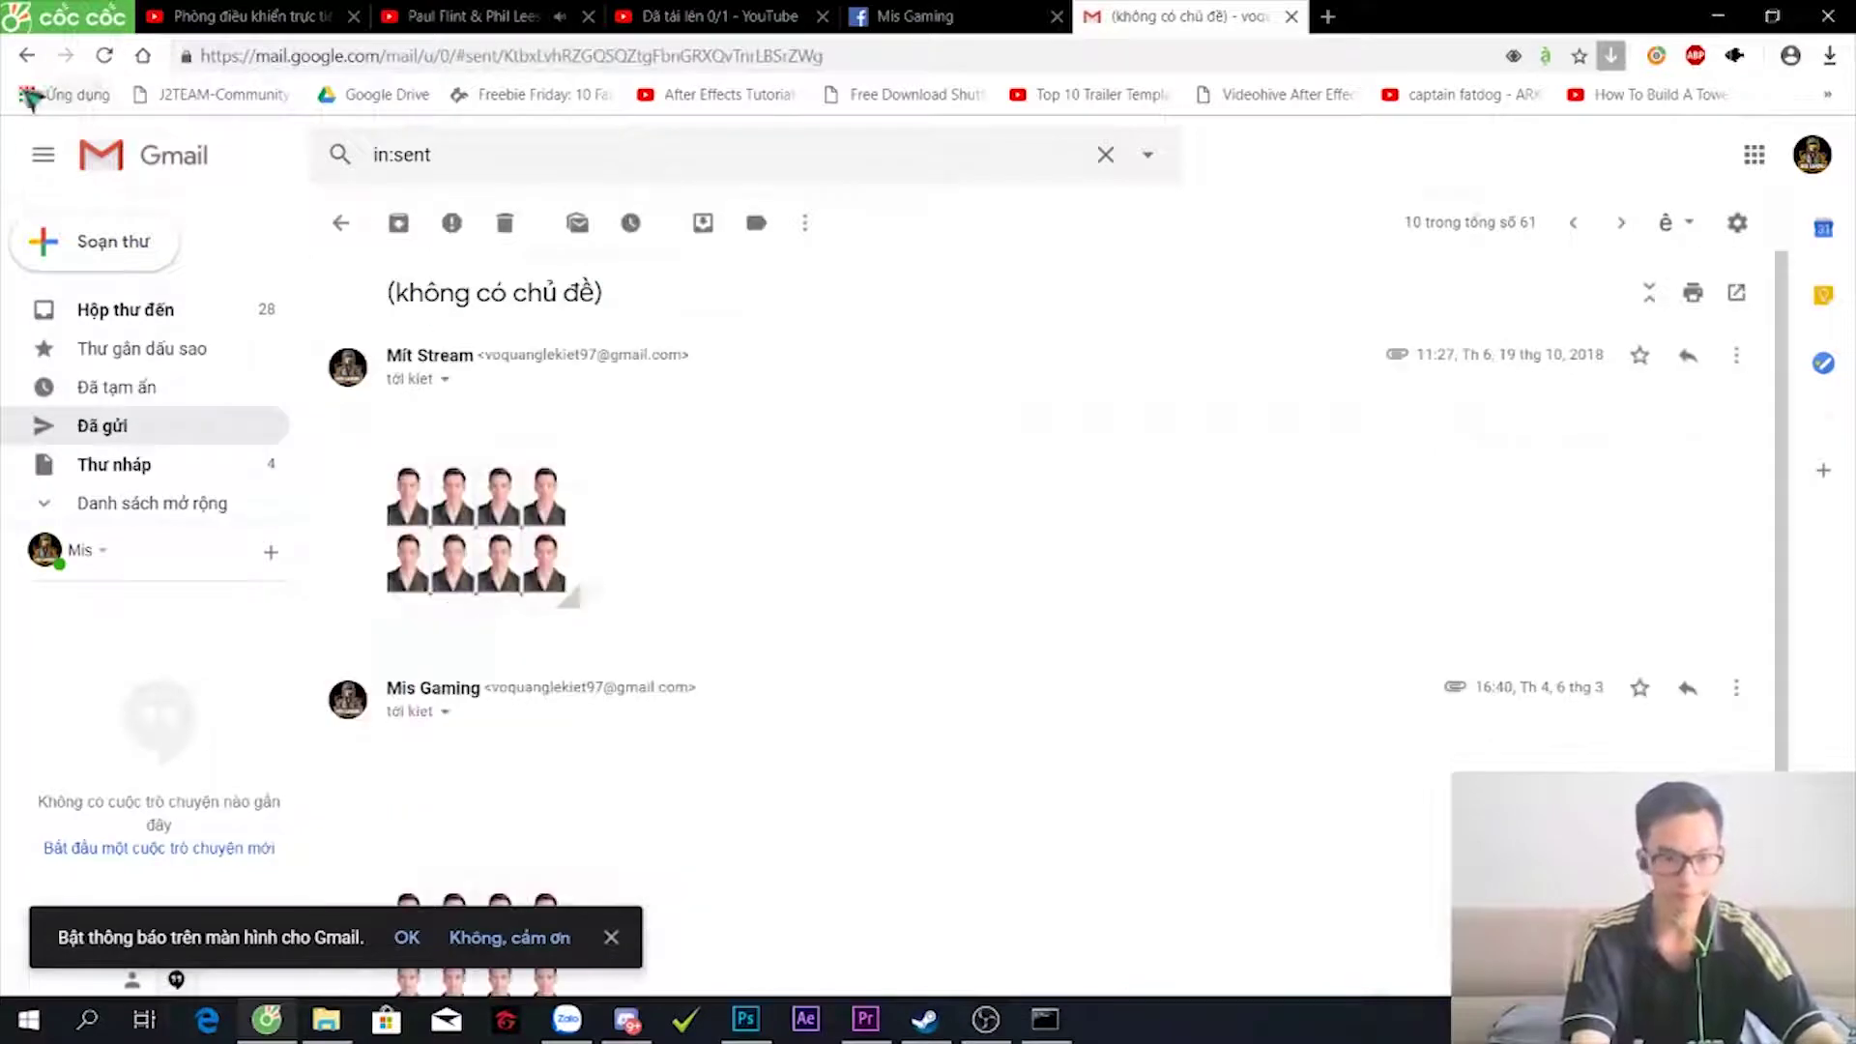
left_click(341, 222)
- Download HLS_3069.png from the 'Hinh the' email and bring it into Photoshop
left_click(882, 498)
left_click(497, 633)
left_click(96, 965)
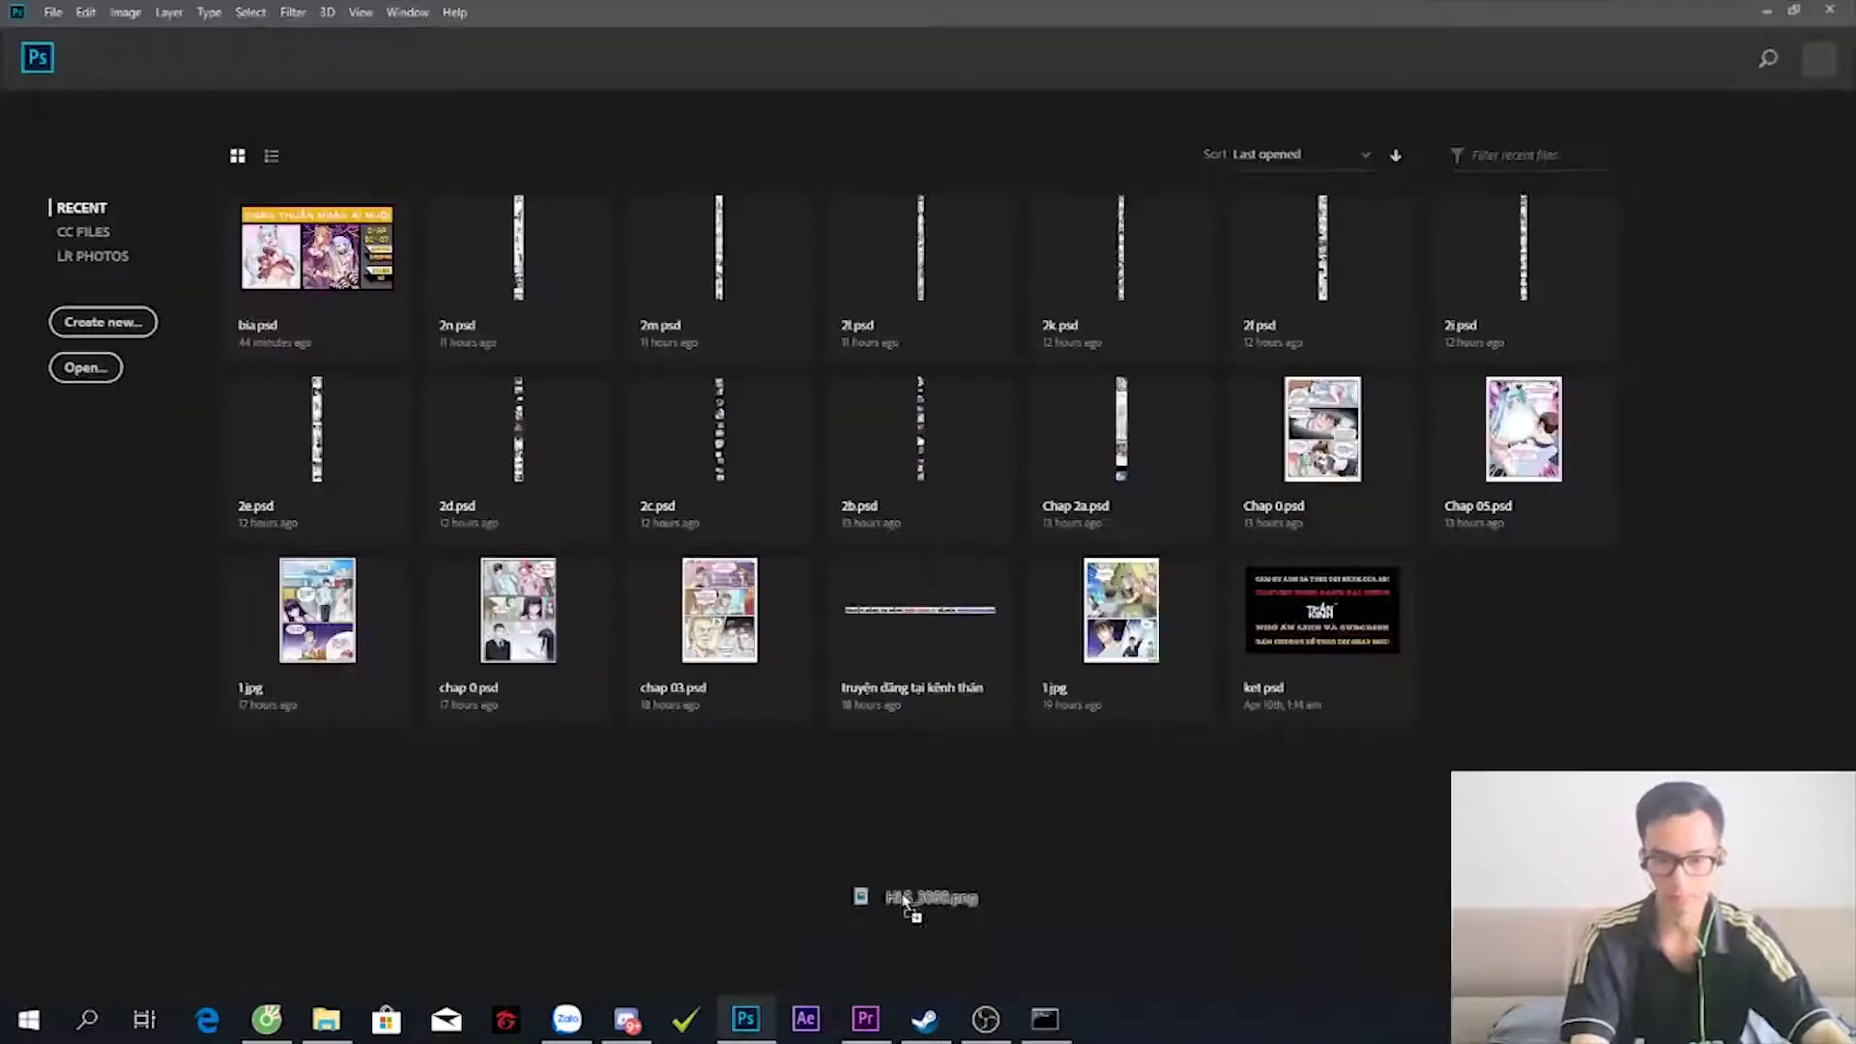
- Select the skin by Color Range and apply a Content-Aware Fill to even the face
left_click(250, 11)
left_click(319, 245)
key("Return")
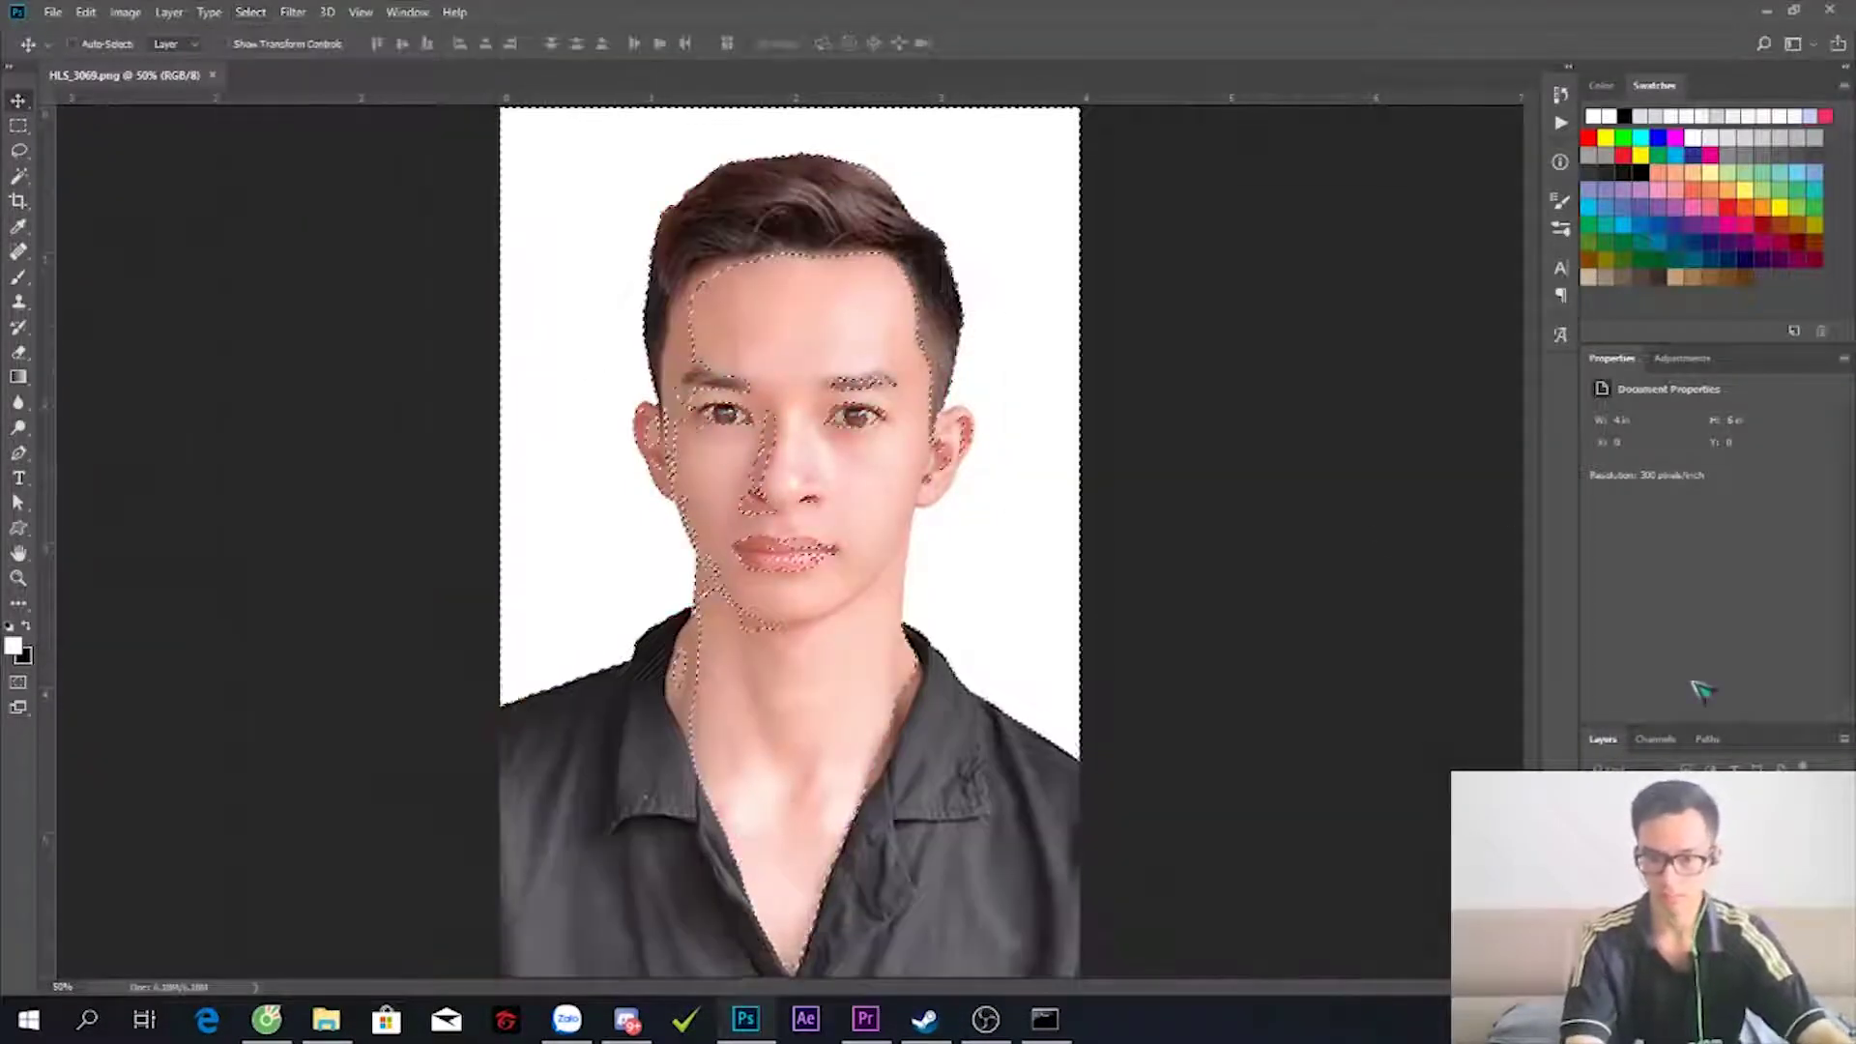
key("shift+F5")
key("Return")
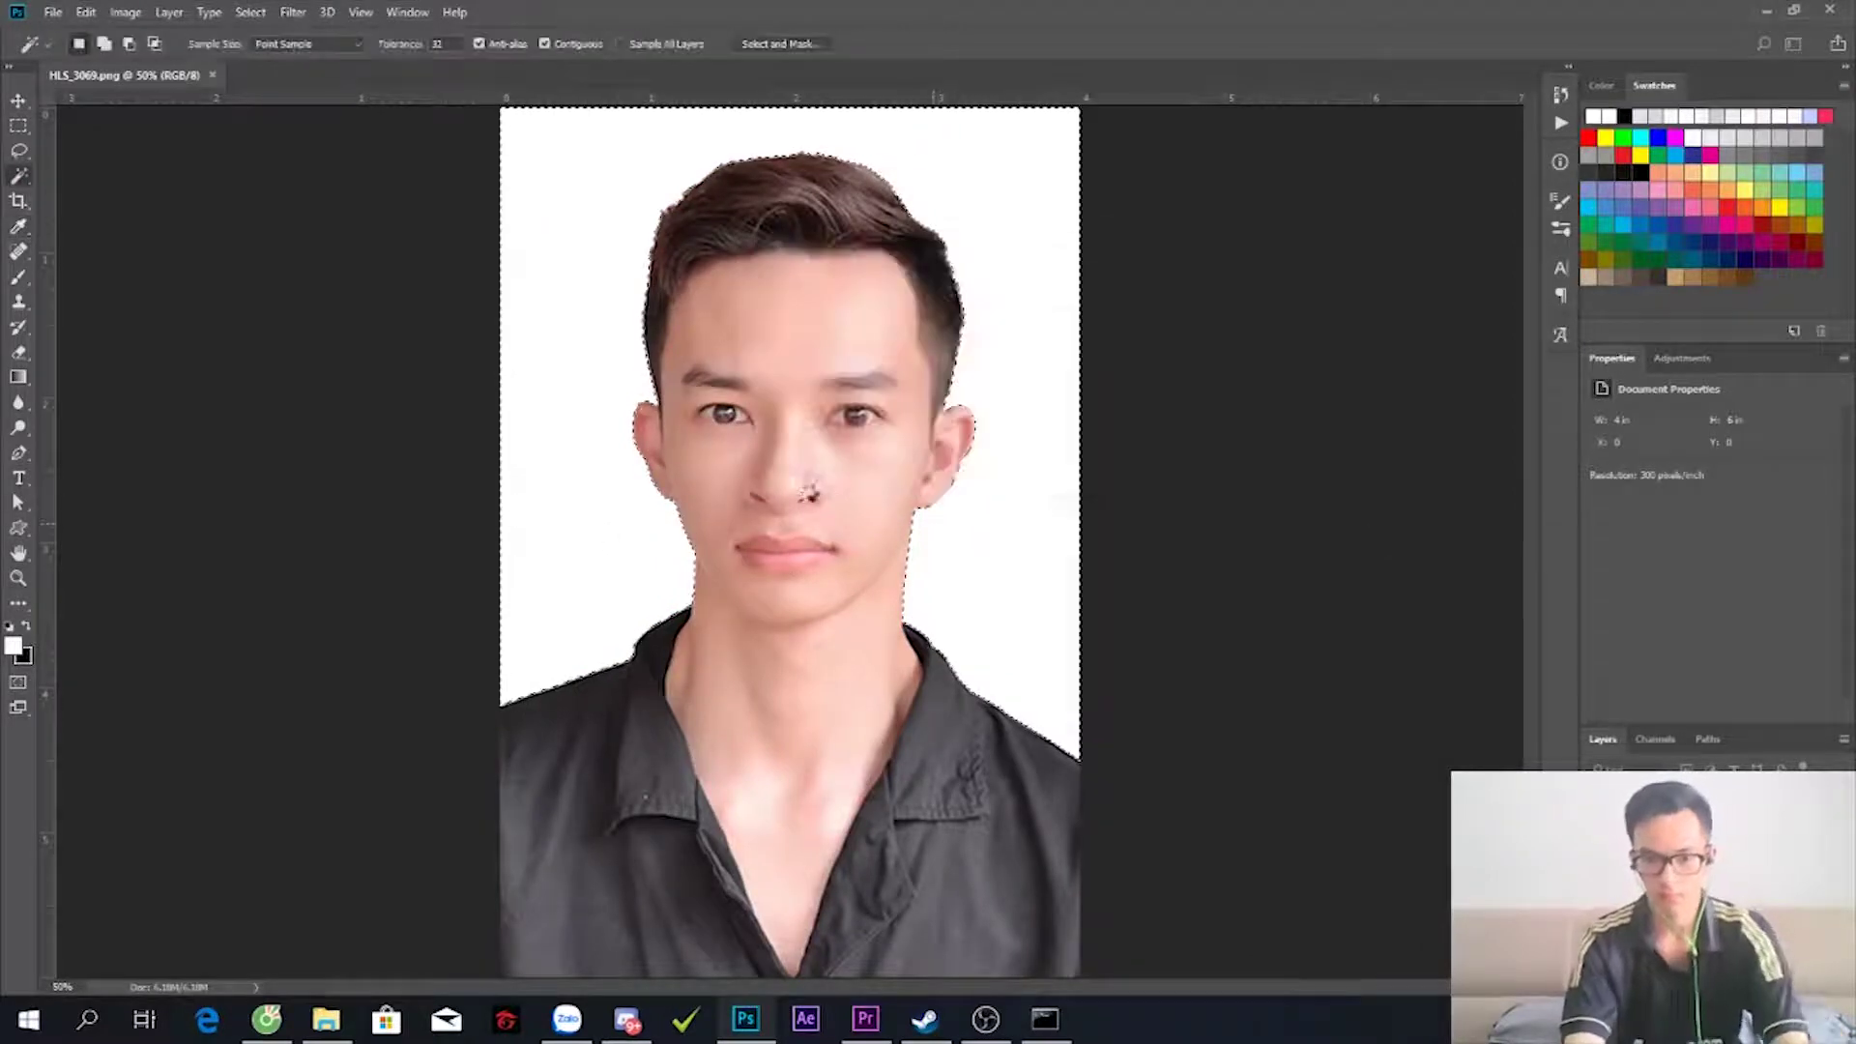
key("ctrl+d")
- Magic Wand the white background, fill it black, and duplicate the person onto a new layer
key("v")
key("w")
left_click(1035, 580)
key("ctrl+BackSpace")
key("ctrl+d")
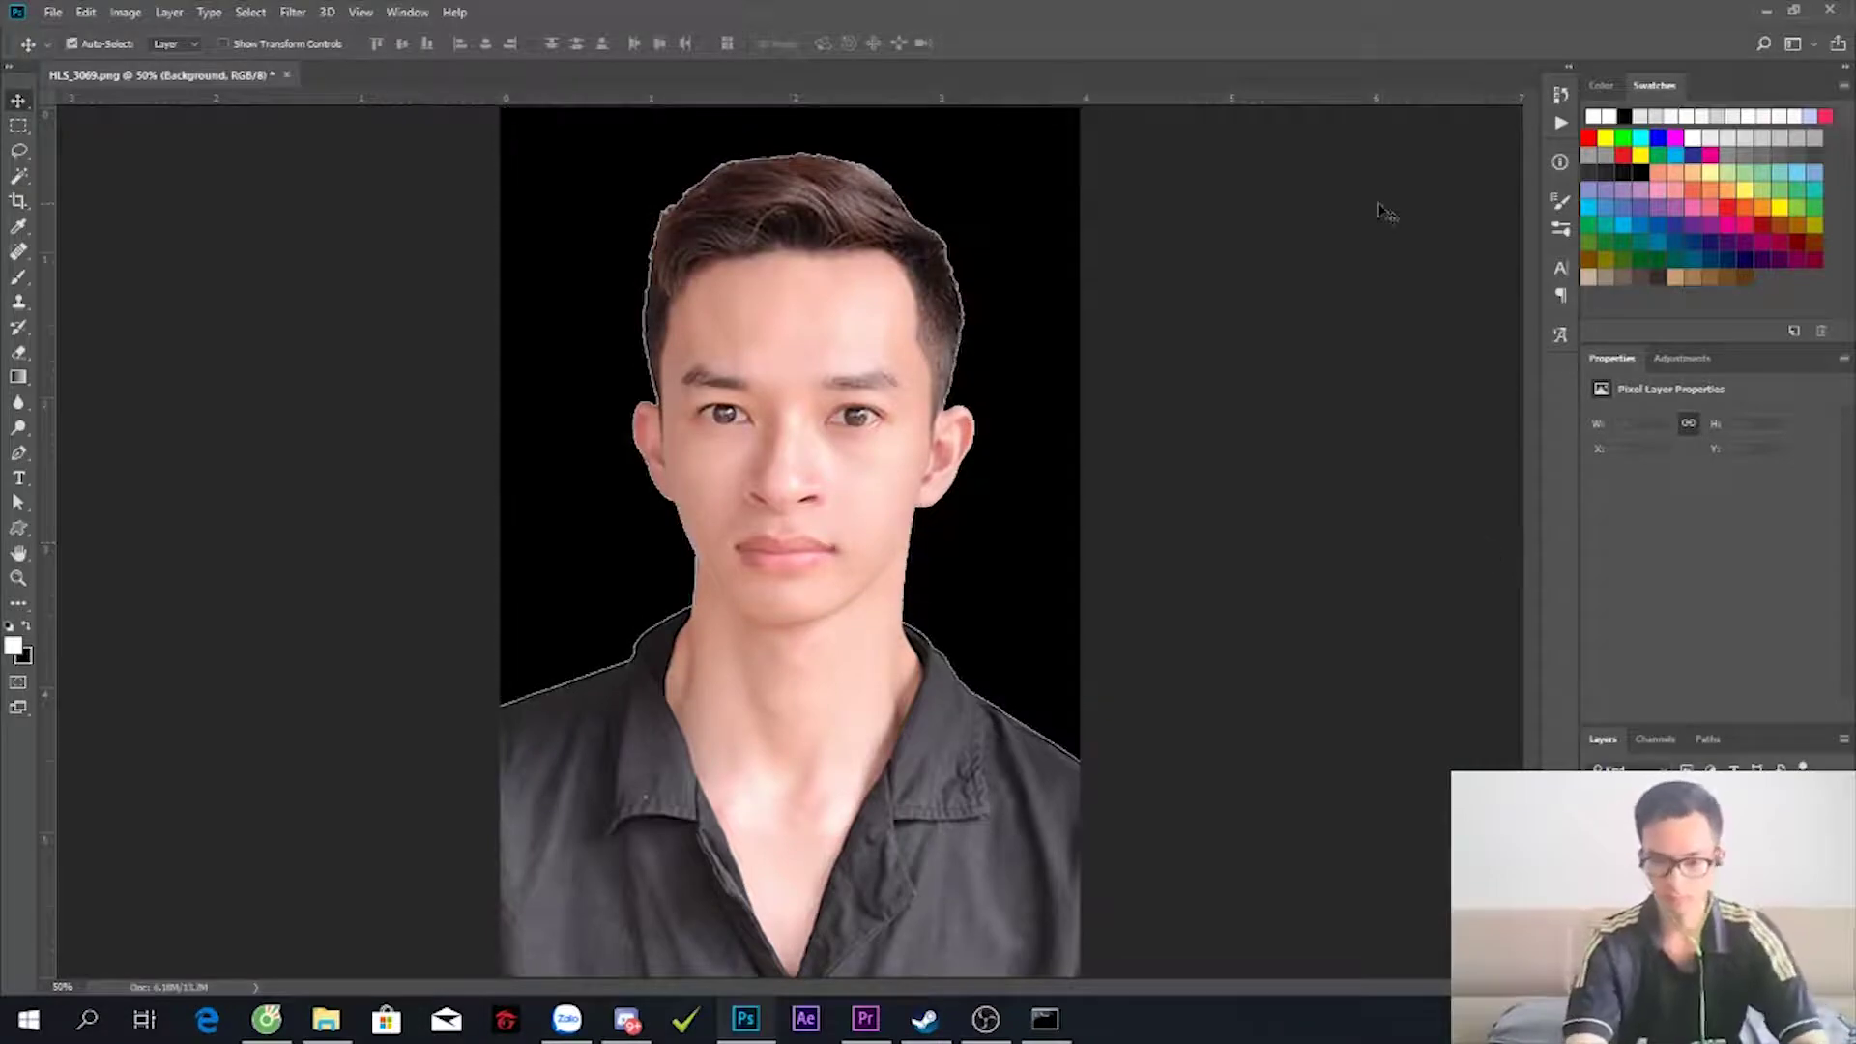
key("ctrl+j")
- On a new empty layer, paint a thin black brush line down the forehead centre
left_click(250, 11)
left_click(334, 134)
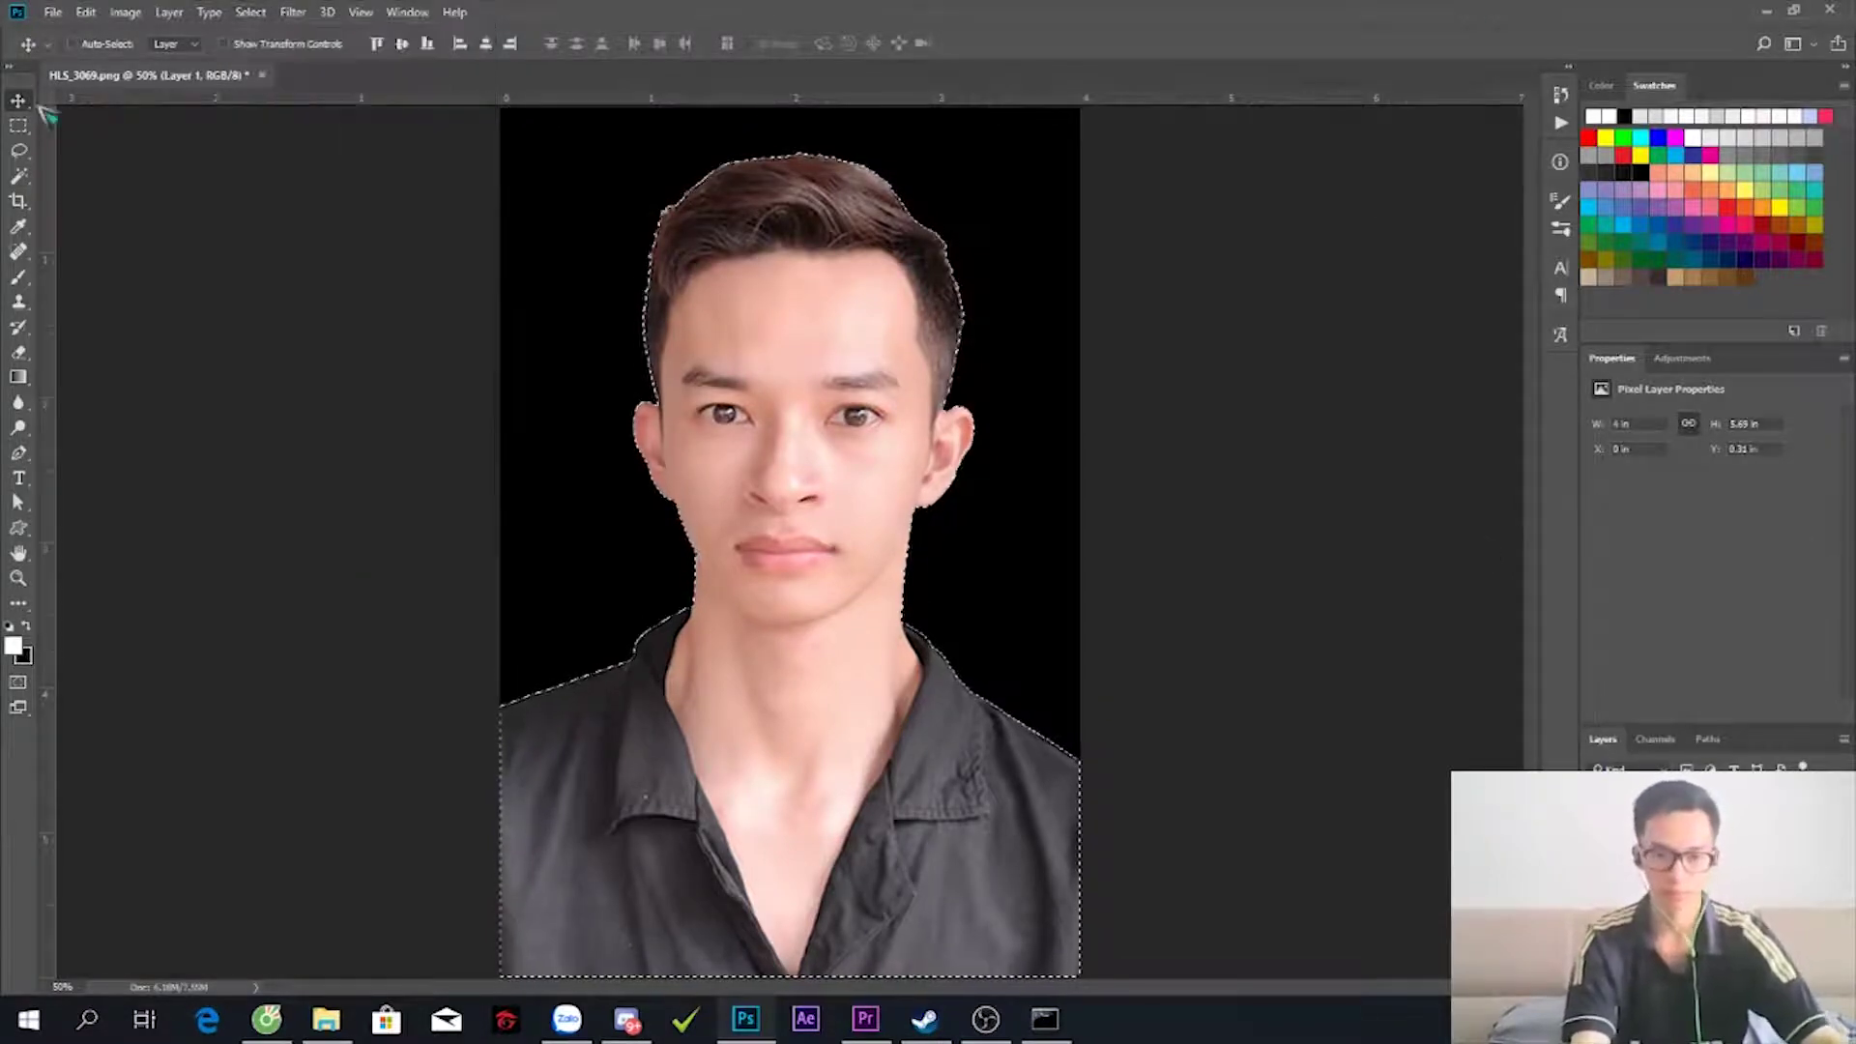
scroll(737, 267, "up", 5)
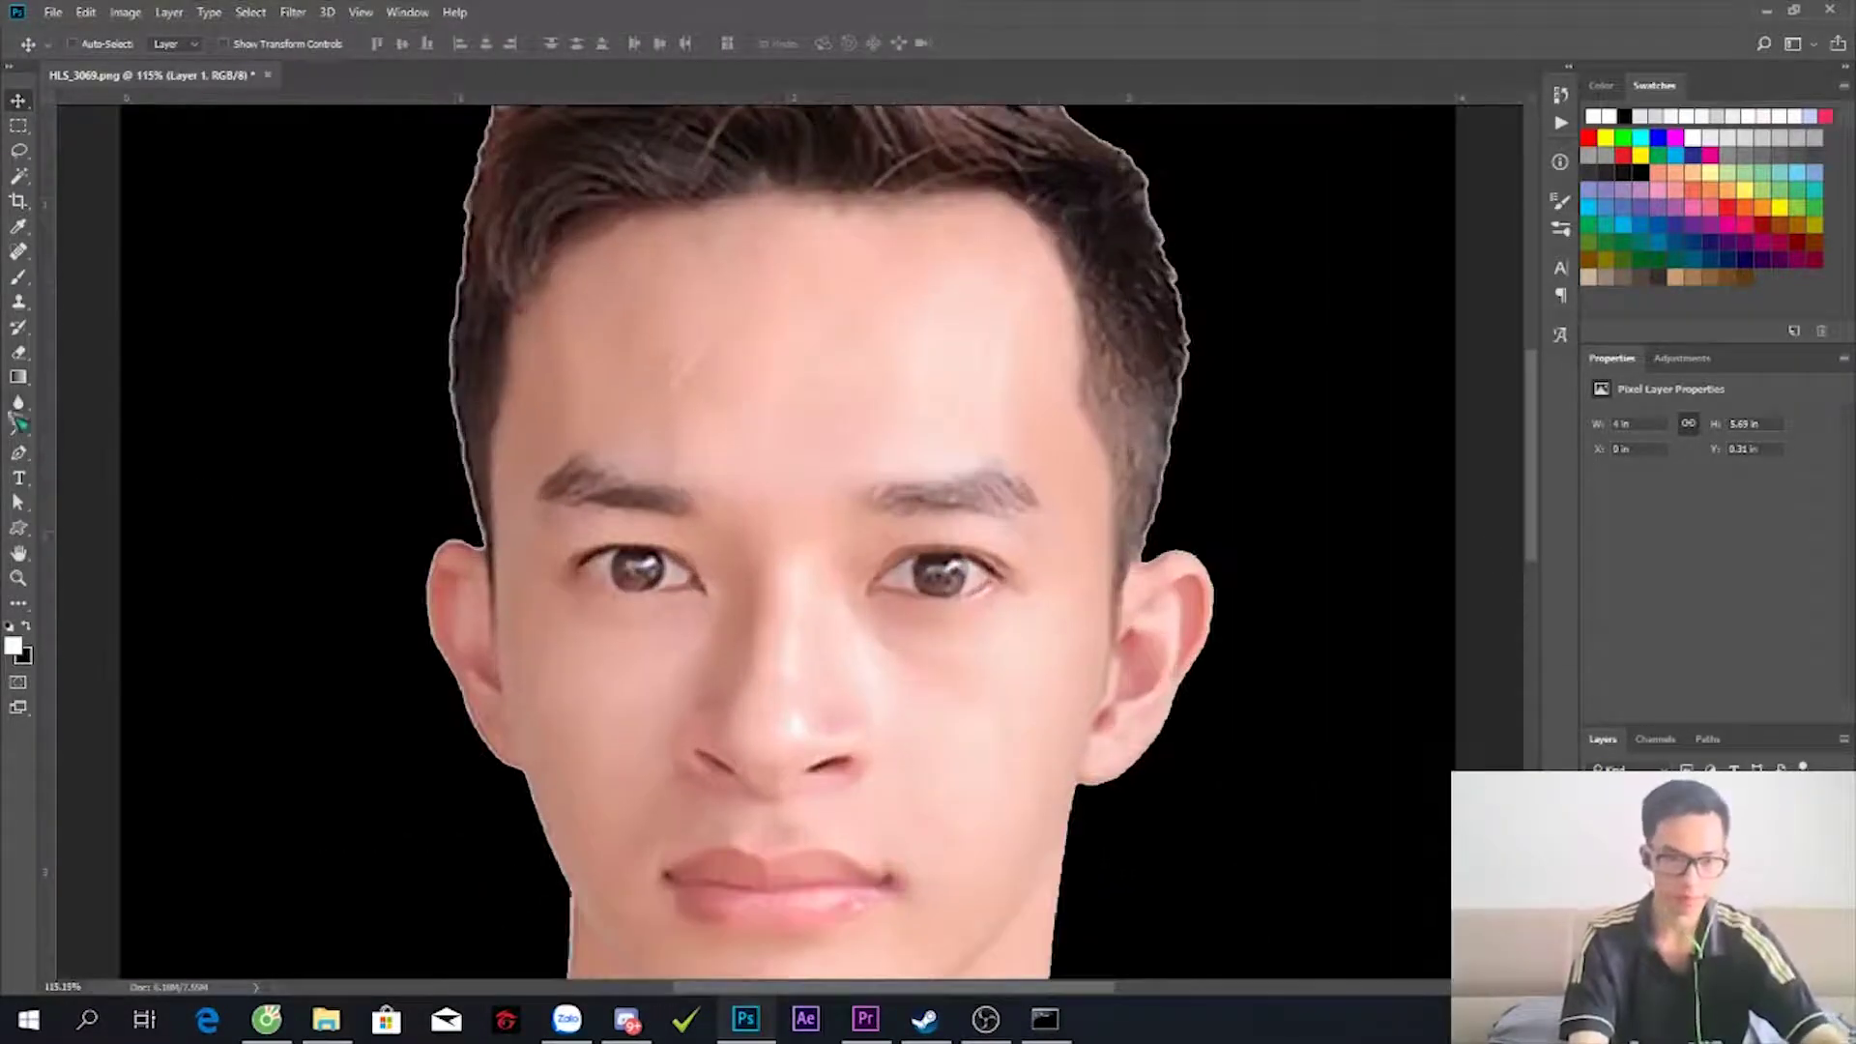
key("b")
key("ctrl+shift+alt+n")
key("bracketleft")
key("bracketleft")
key("bracketleft")
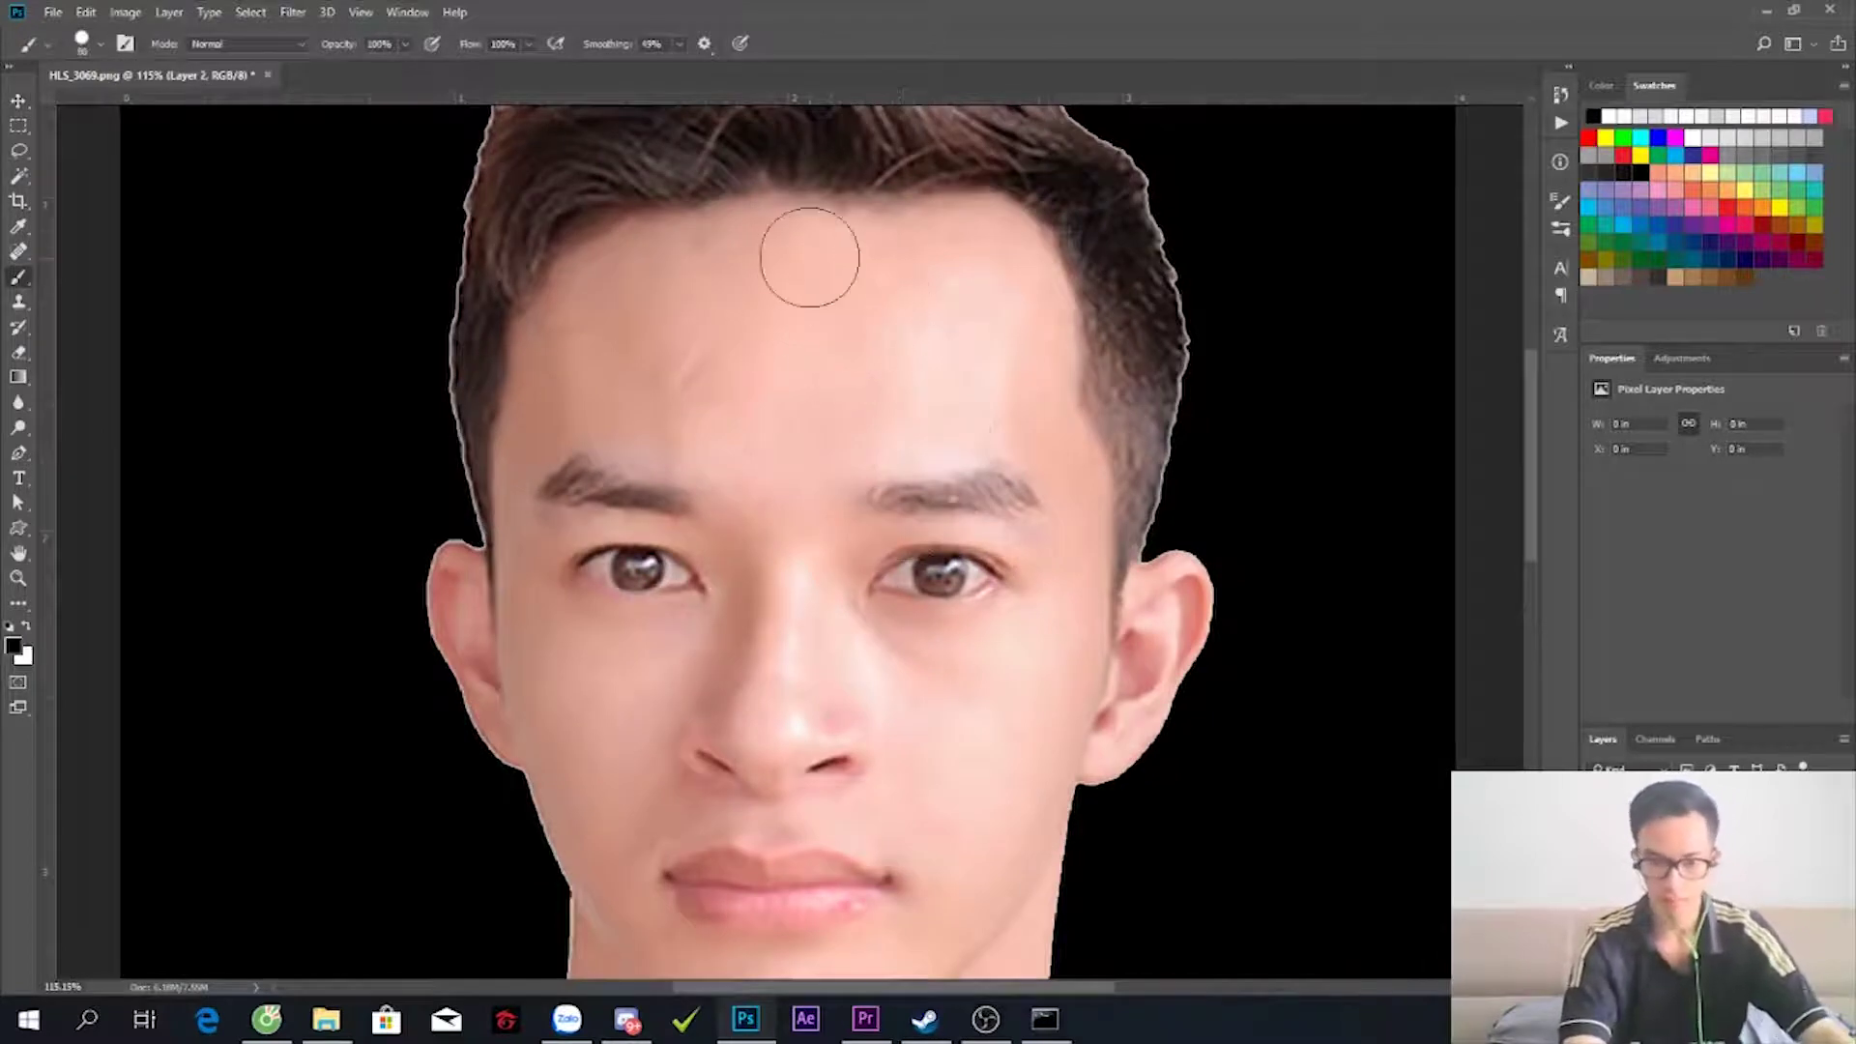
left_click_drag(799, 270, 798, 472)
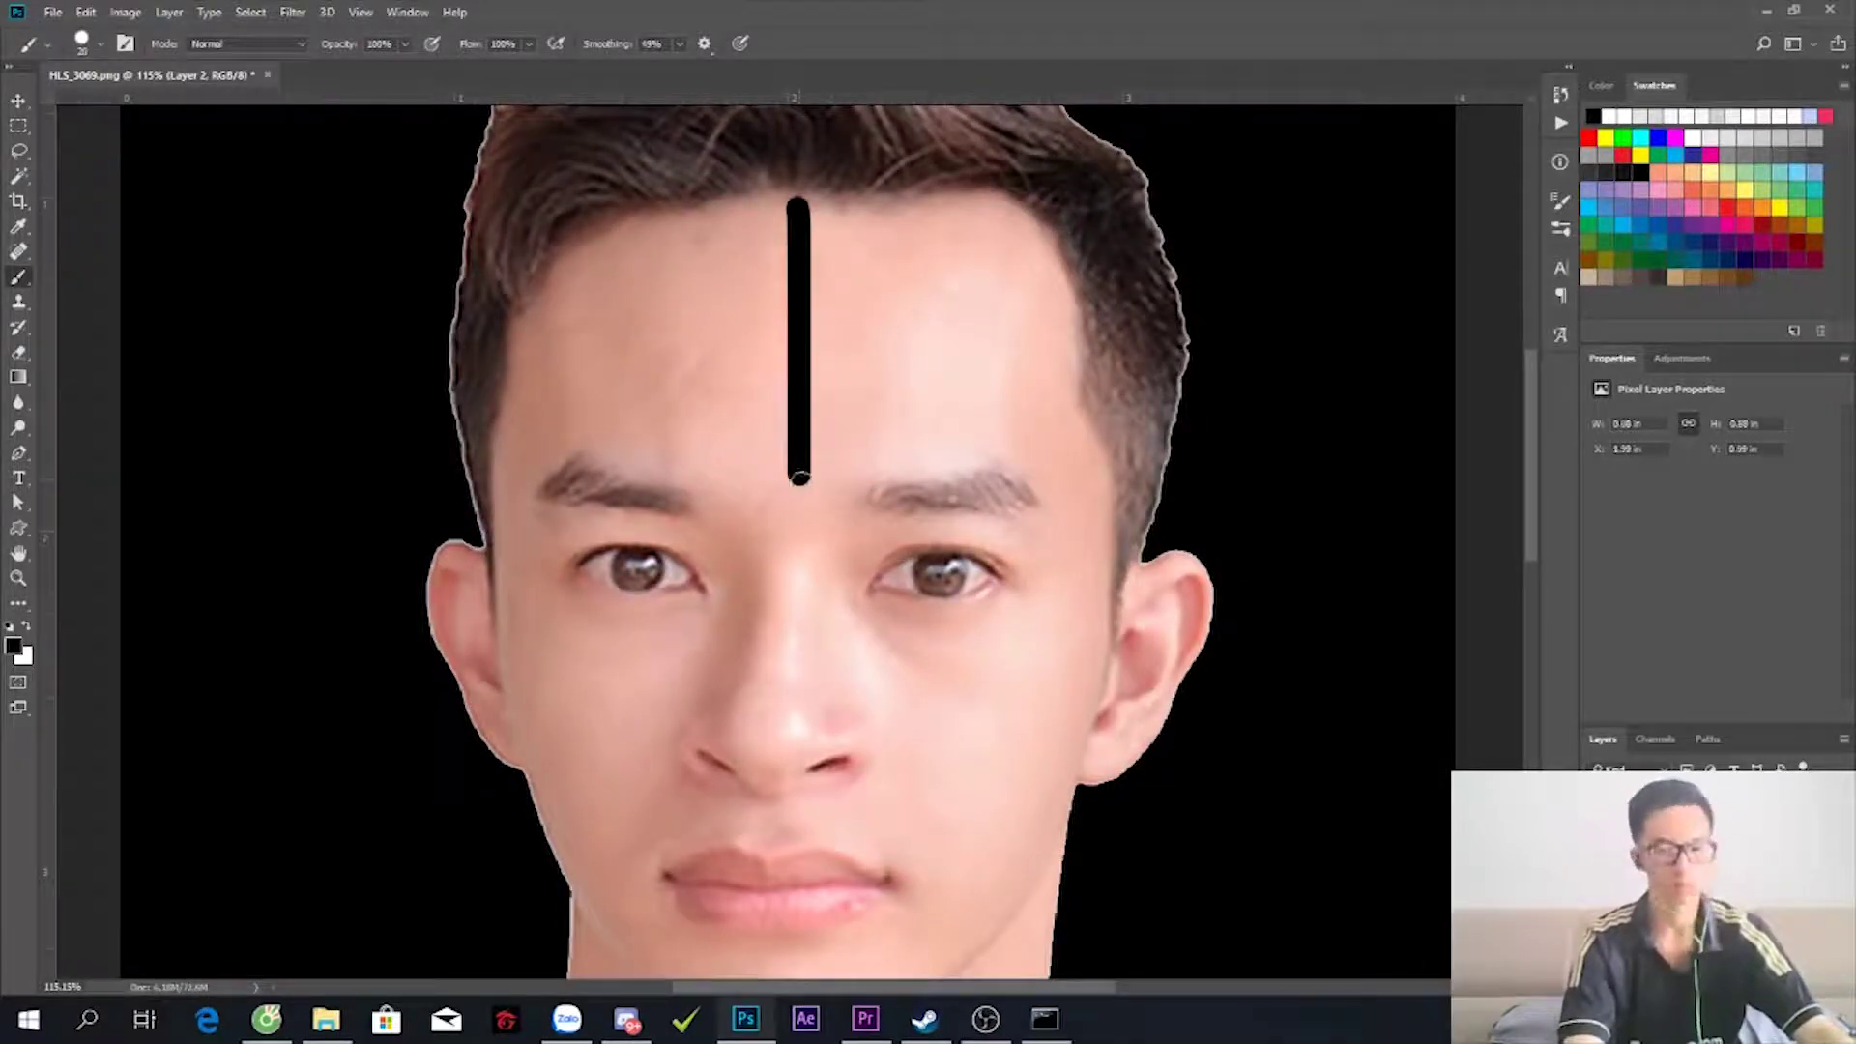
left_click(267, 1019)
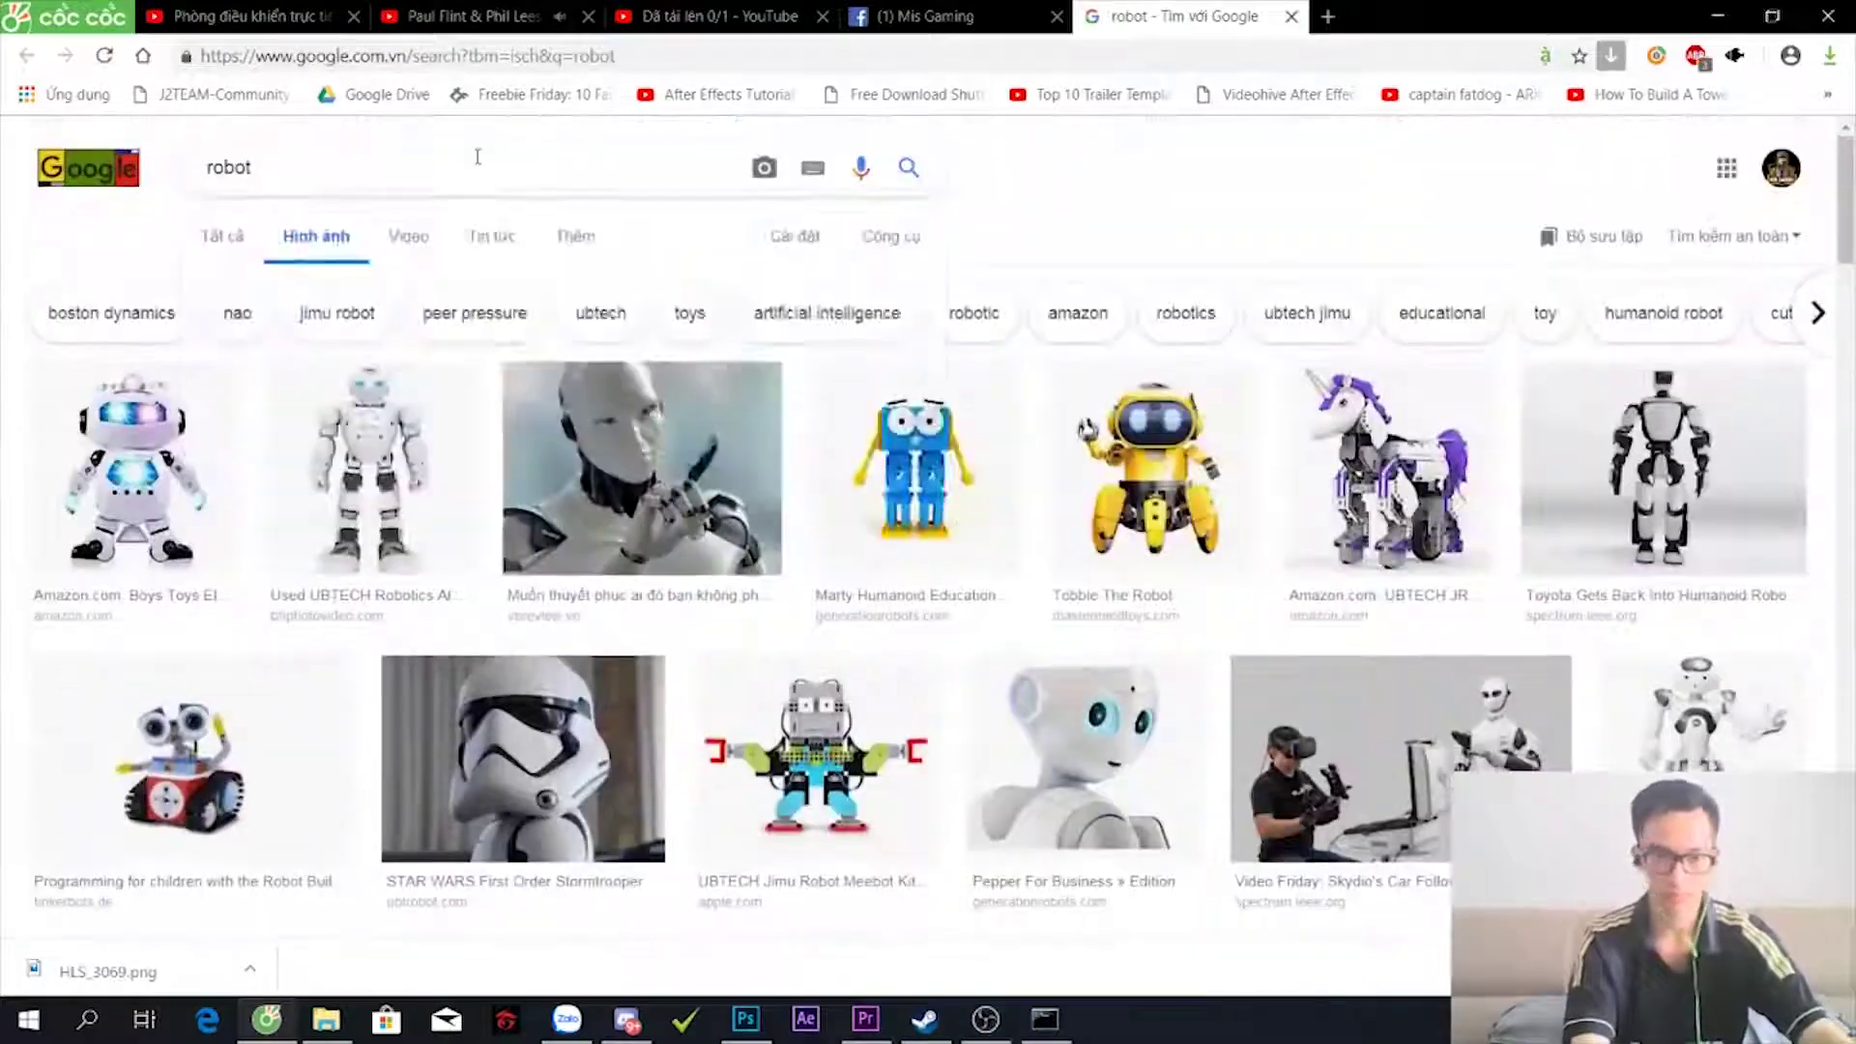
- Search Google Images for 'robot people' and scroll through the results
left_click(477, 155)
type("people")
key("Return")
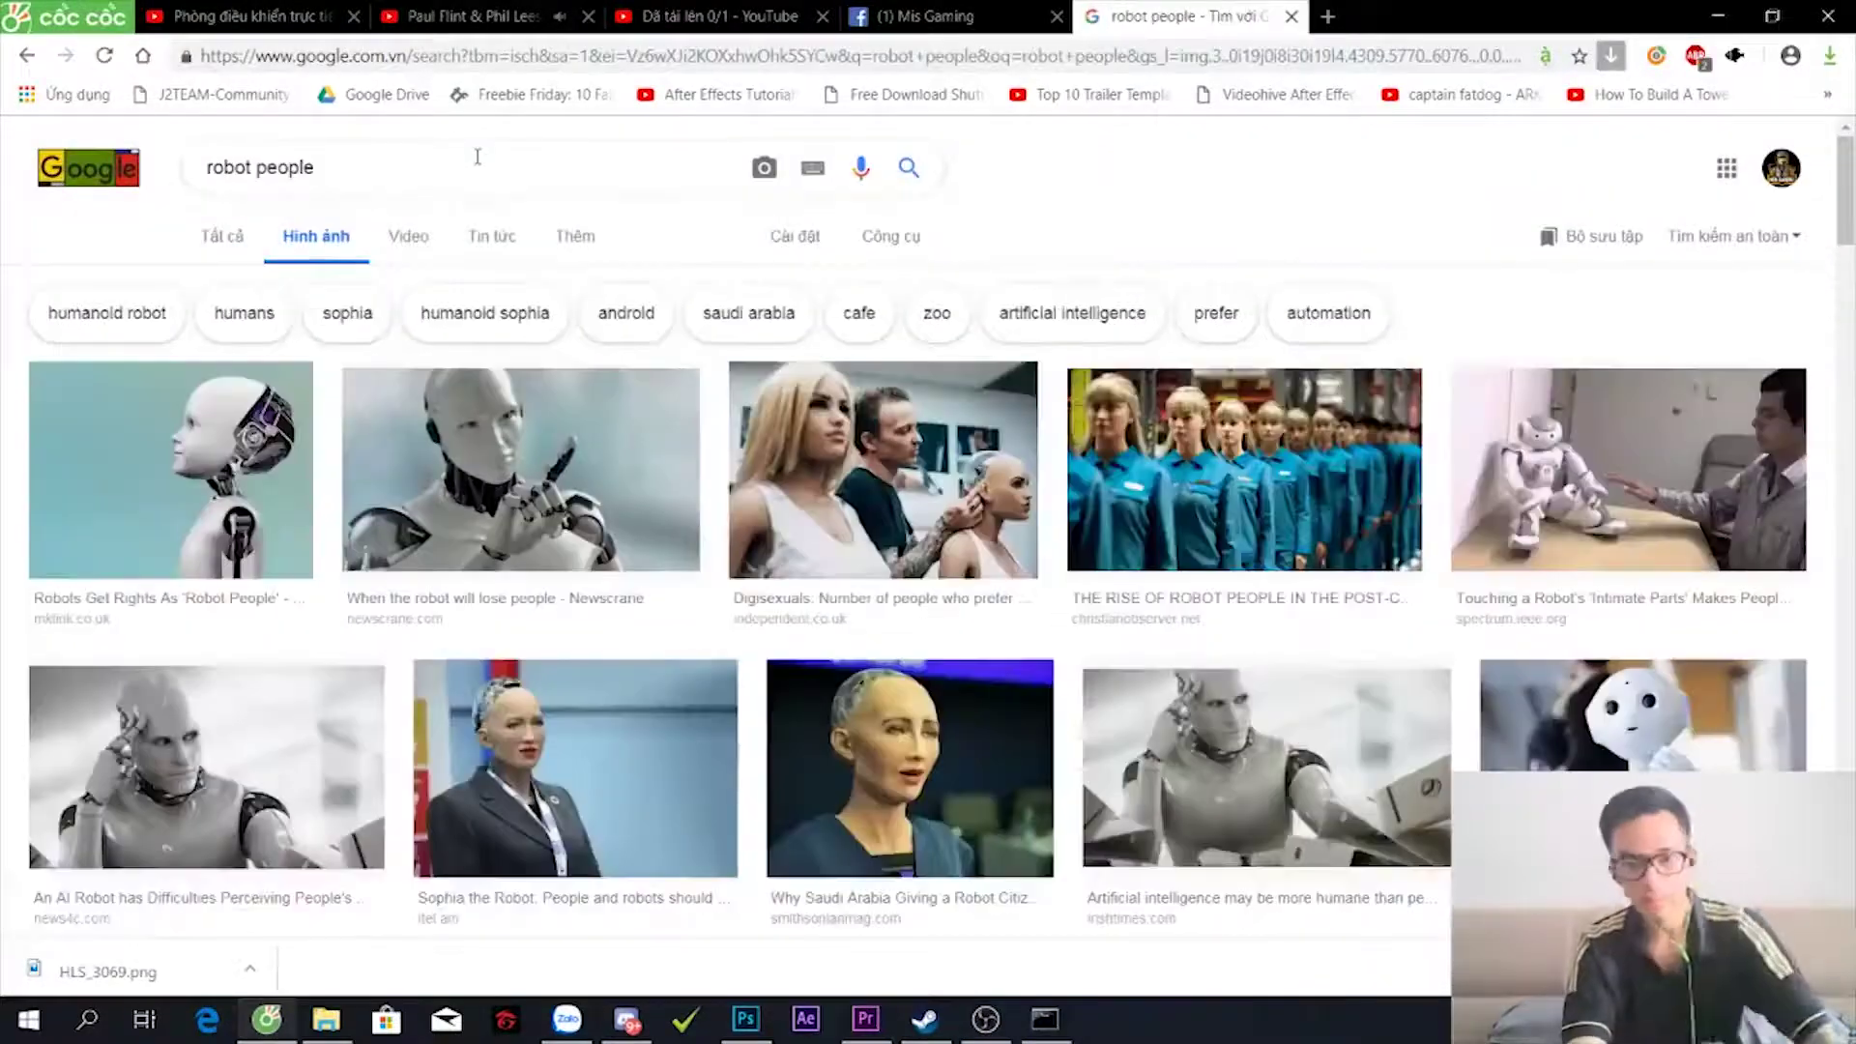
scroll(928, 532, "down", 5)
scroll(928, 532, "down", 5)
scroll(928, 532, "down", 5)
scroll(928, 531, "down", 5)
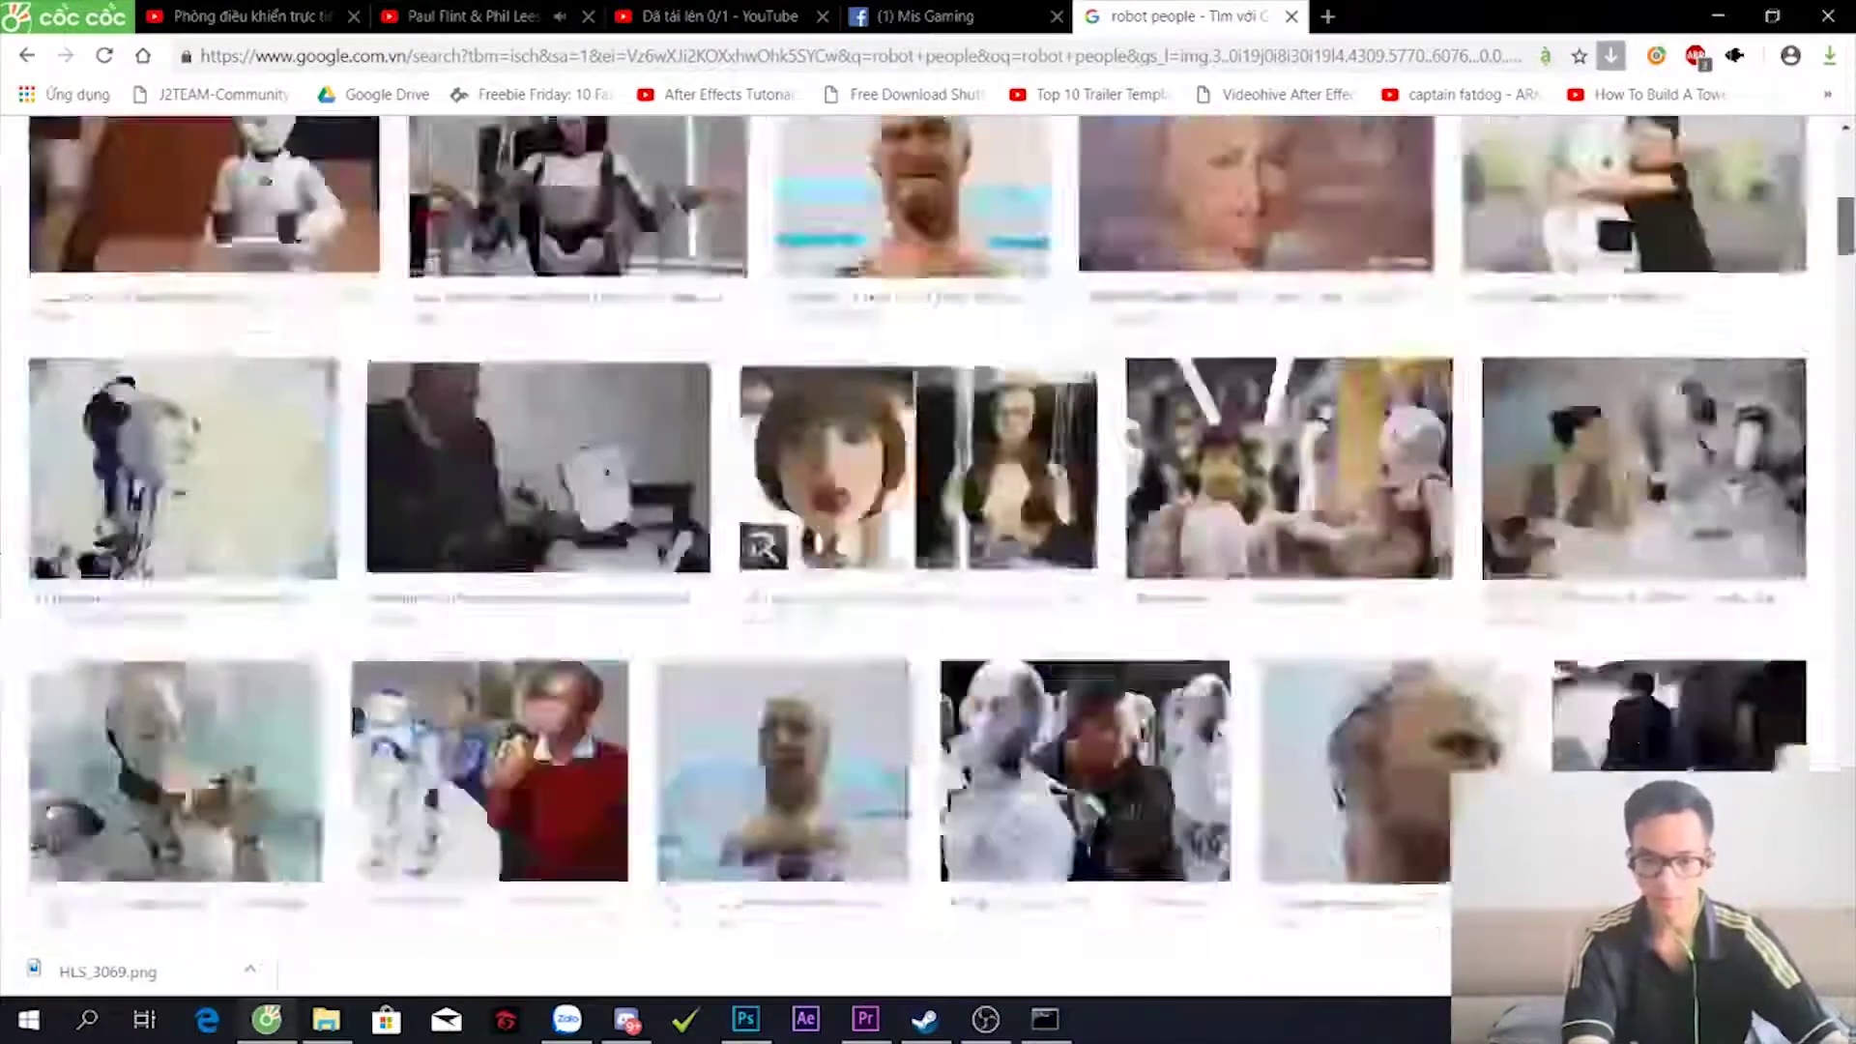
scroll(928, 532, "up", 20)
- Refine the search to 'robot human face' and preview a couple of robot face images
double_click(281, 166)
type("human")
key("Return")
type("face")
key("Return")
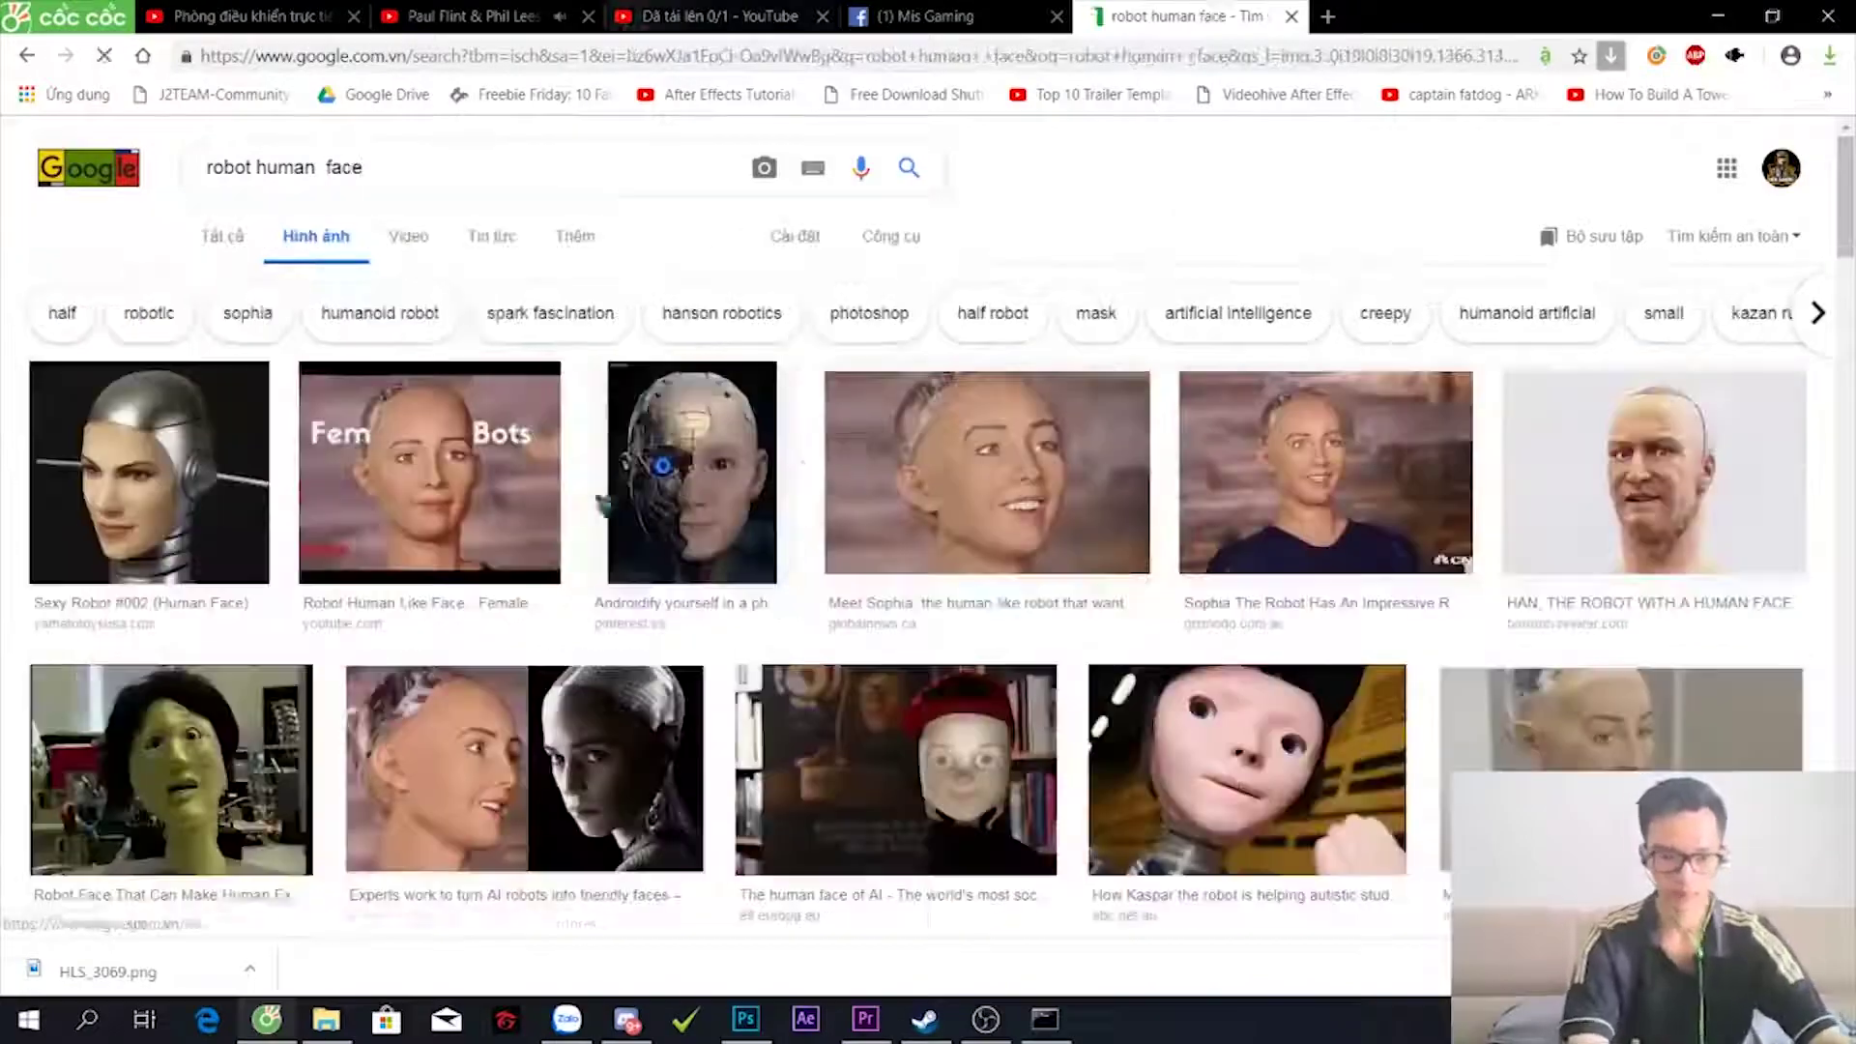
scroll(603, 502, "down", 5)
left_click(471, 391)
scroll(928, 532, "down", 5)
scroll(928, 531, "down", 5)
scroll(928, 532, "down", 5)
left_click(1627, 534)
scroll(1627, 535, "up", 20)
- Search 'robot face' and preview a cyberpunk robot girl and another stock robot face
double_click(281, 166)
key("BackSpace")
key("Return")
scroll(720, 447, "down", 5)
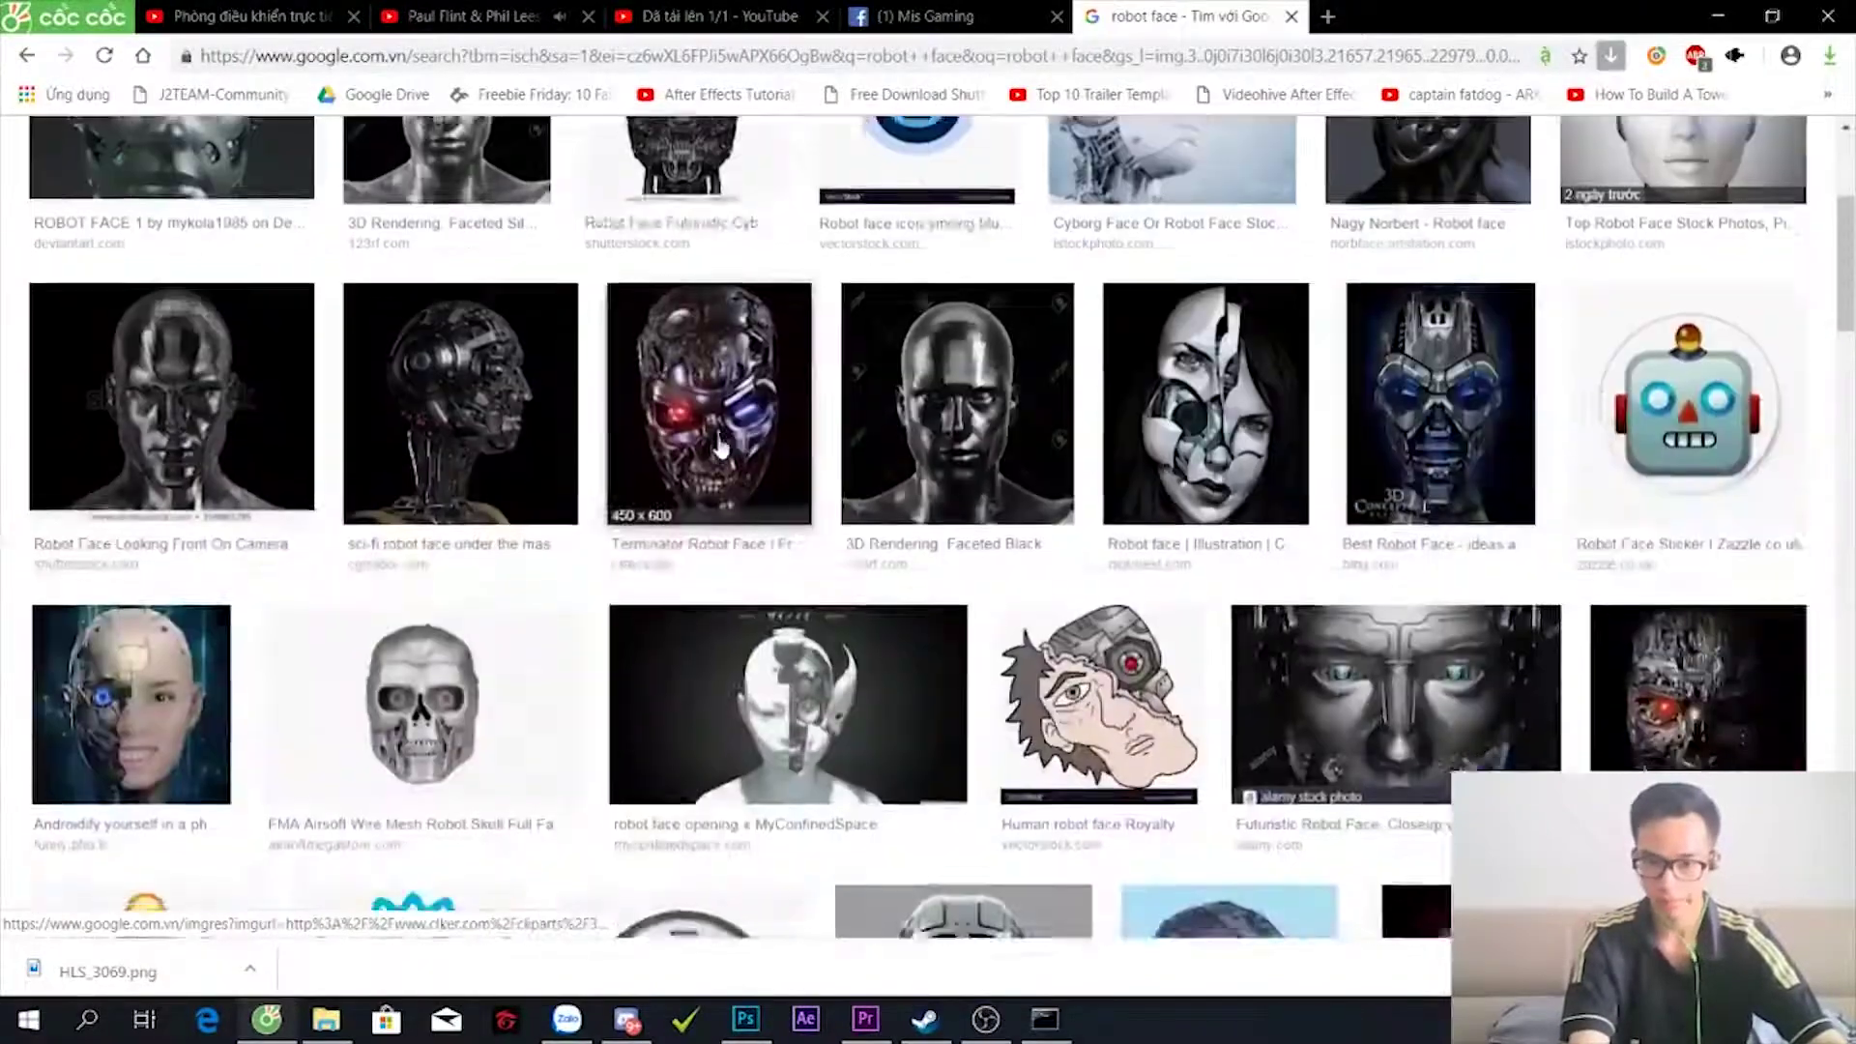
scroll(720, 447, "down", 10)
left_click(193, 387)
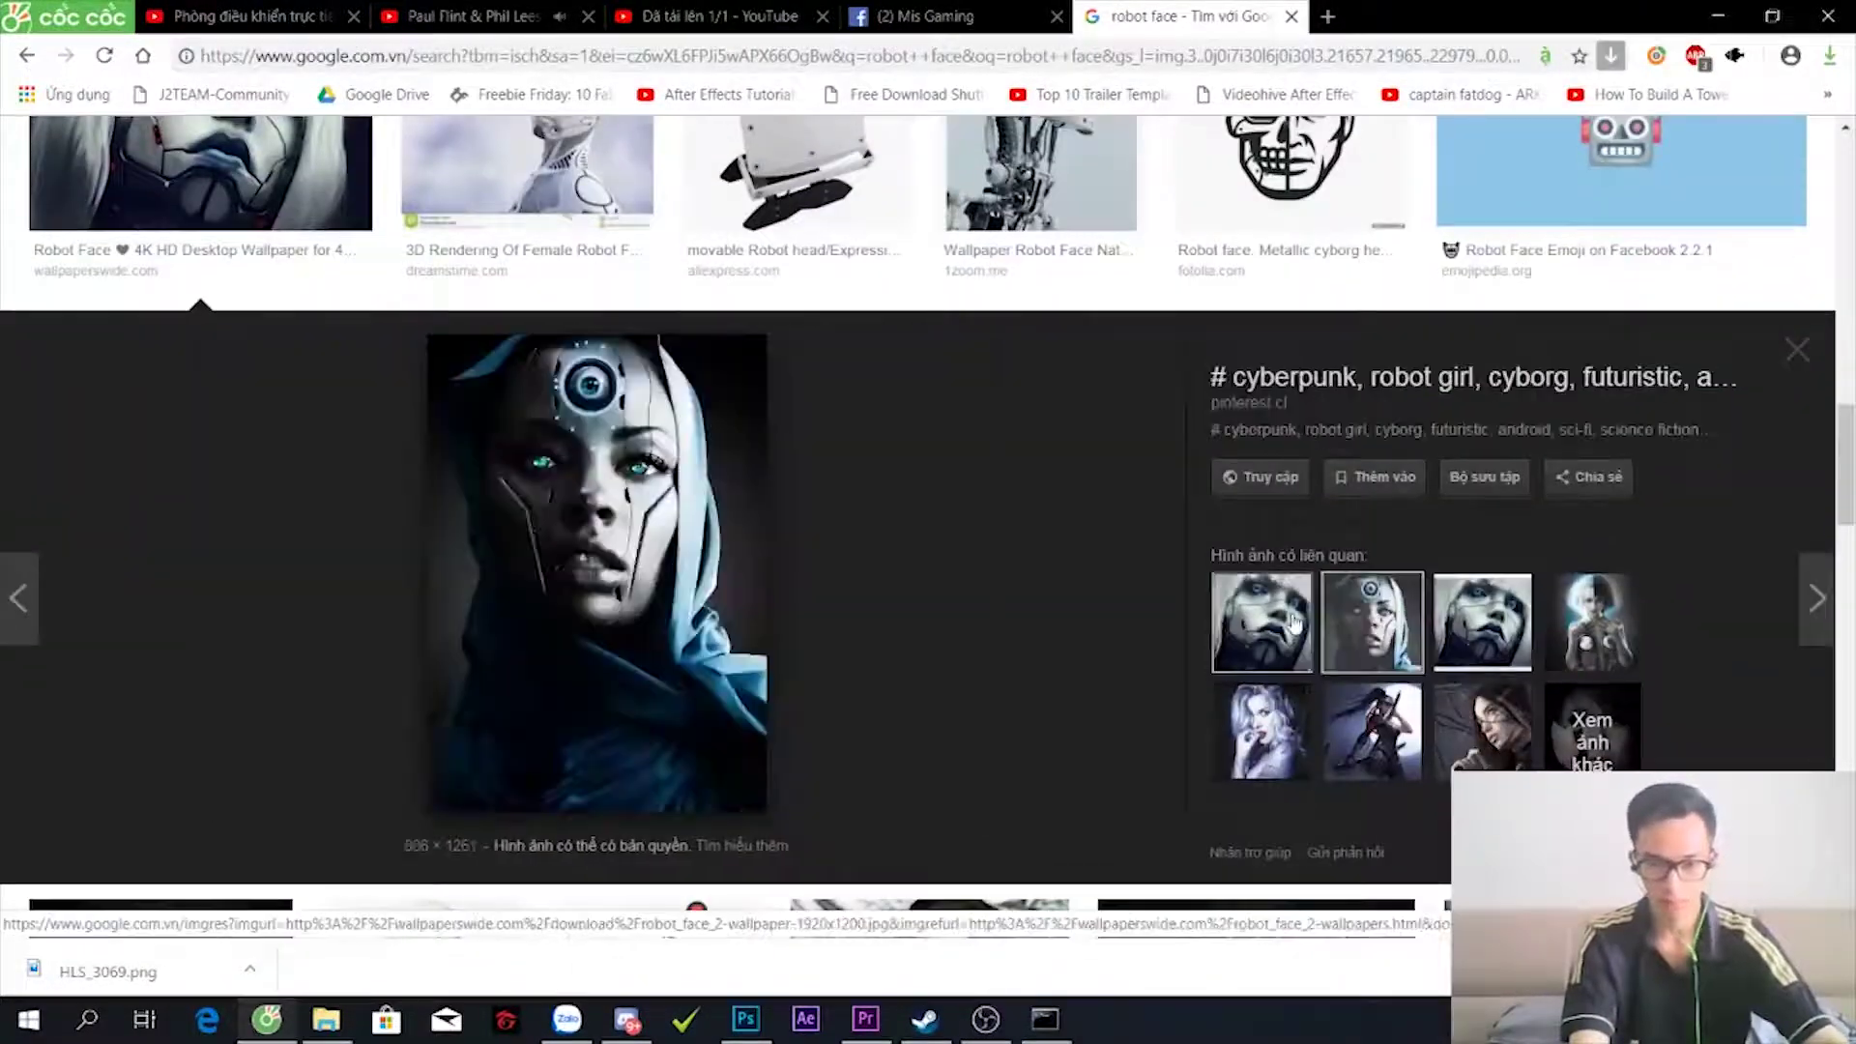
scroll(1296, 622, "up", 8)
scroll(1295, 622, "down", 3)
scroll(1296, 622, "down", 10)
scroll(1295, 621, "down", 10)
left_click(502, 502)
scroll(928, 522, "down", 5)
scroll(928, 522, "down", 5)
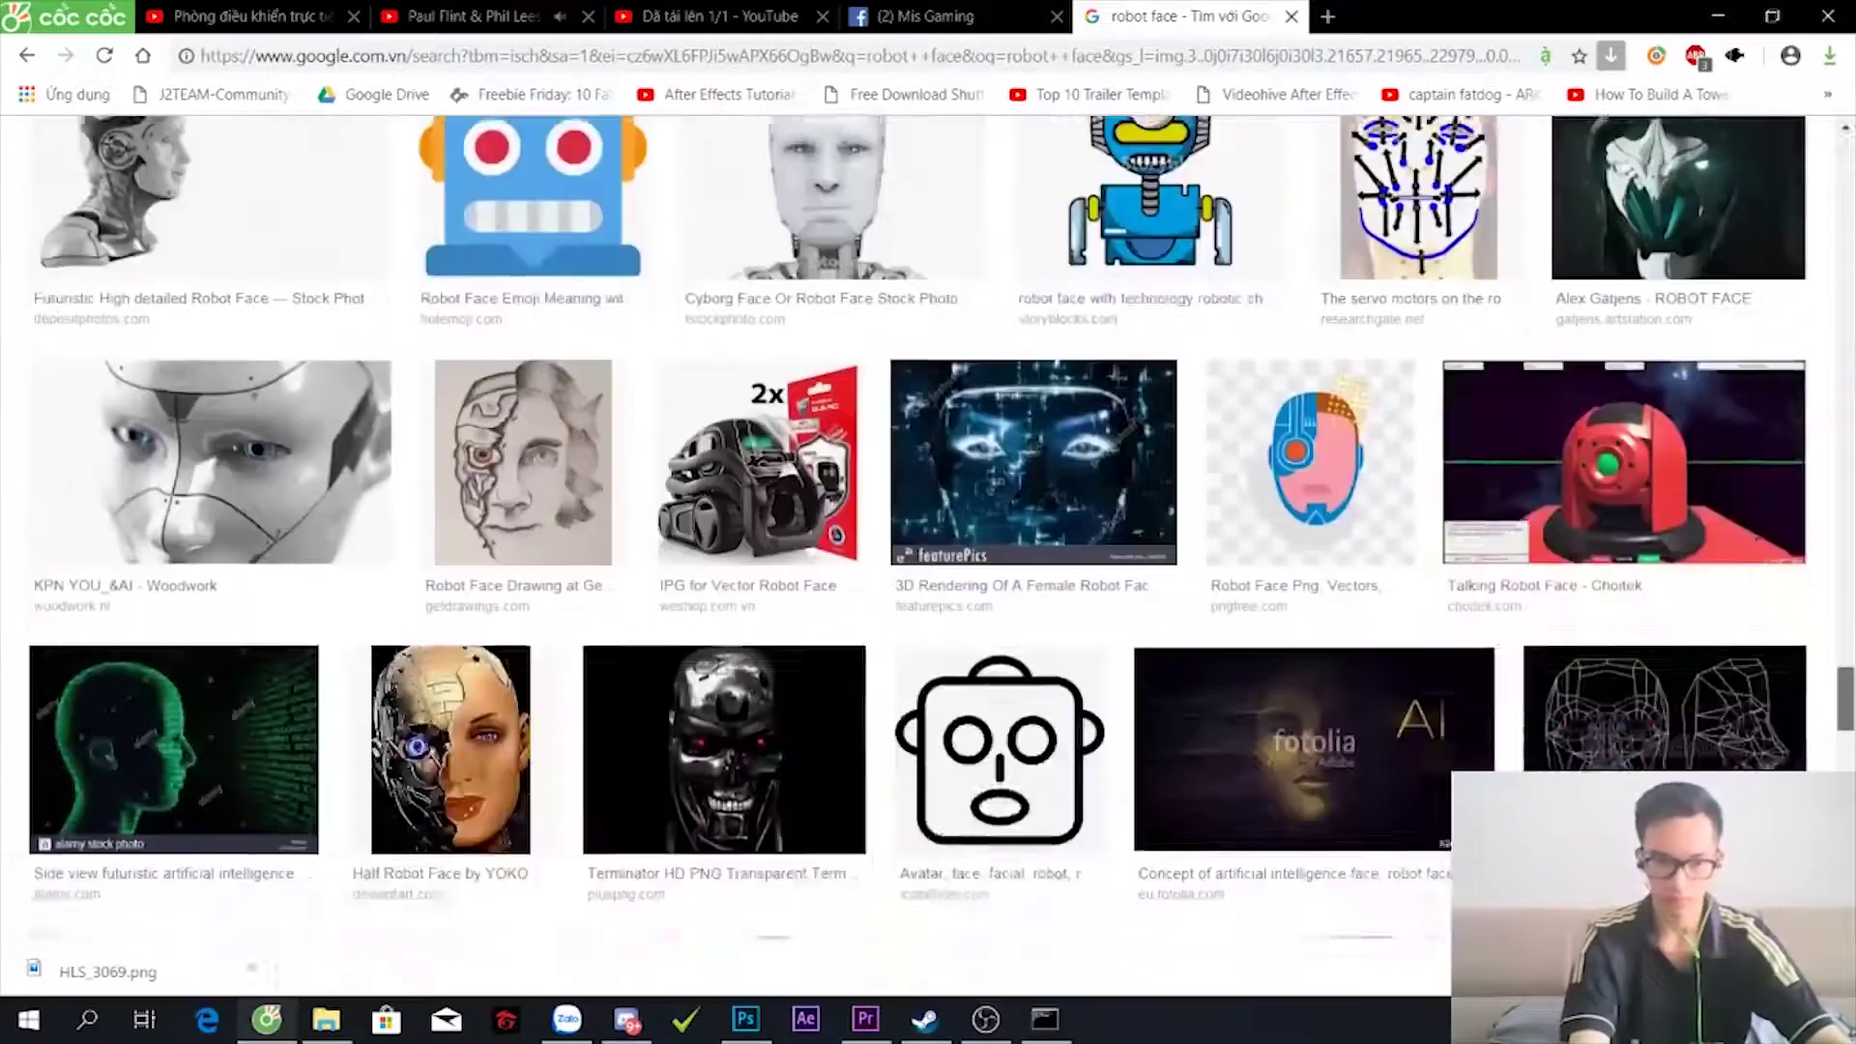
scroll(928, 522, "up", 15)
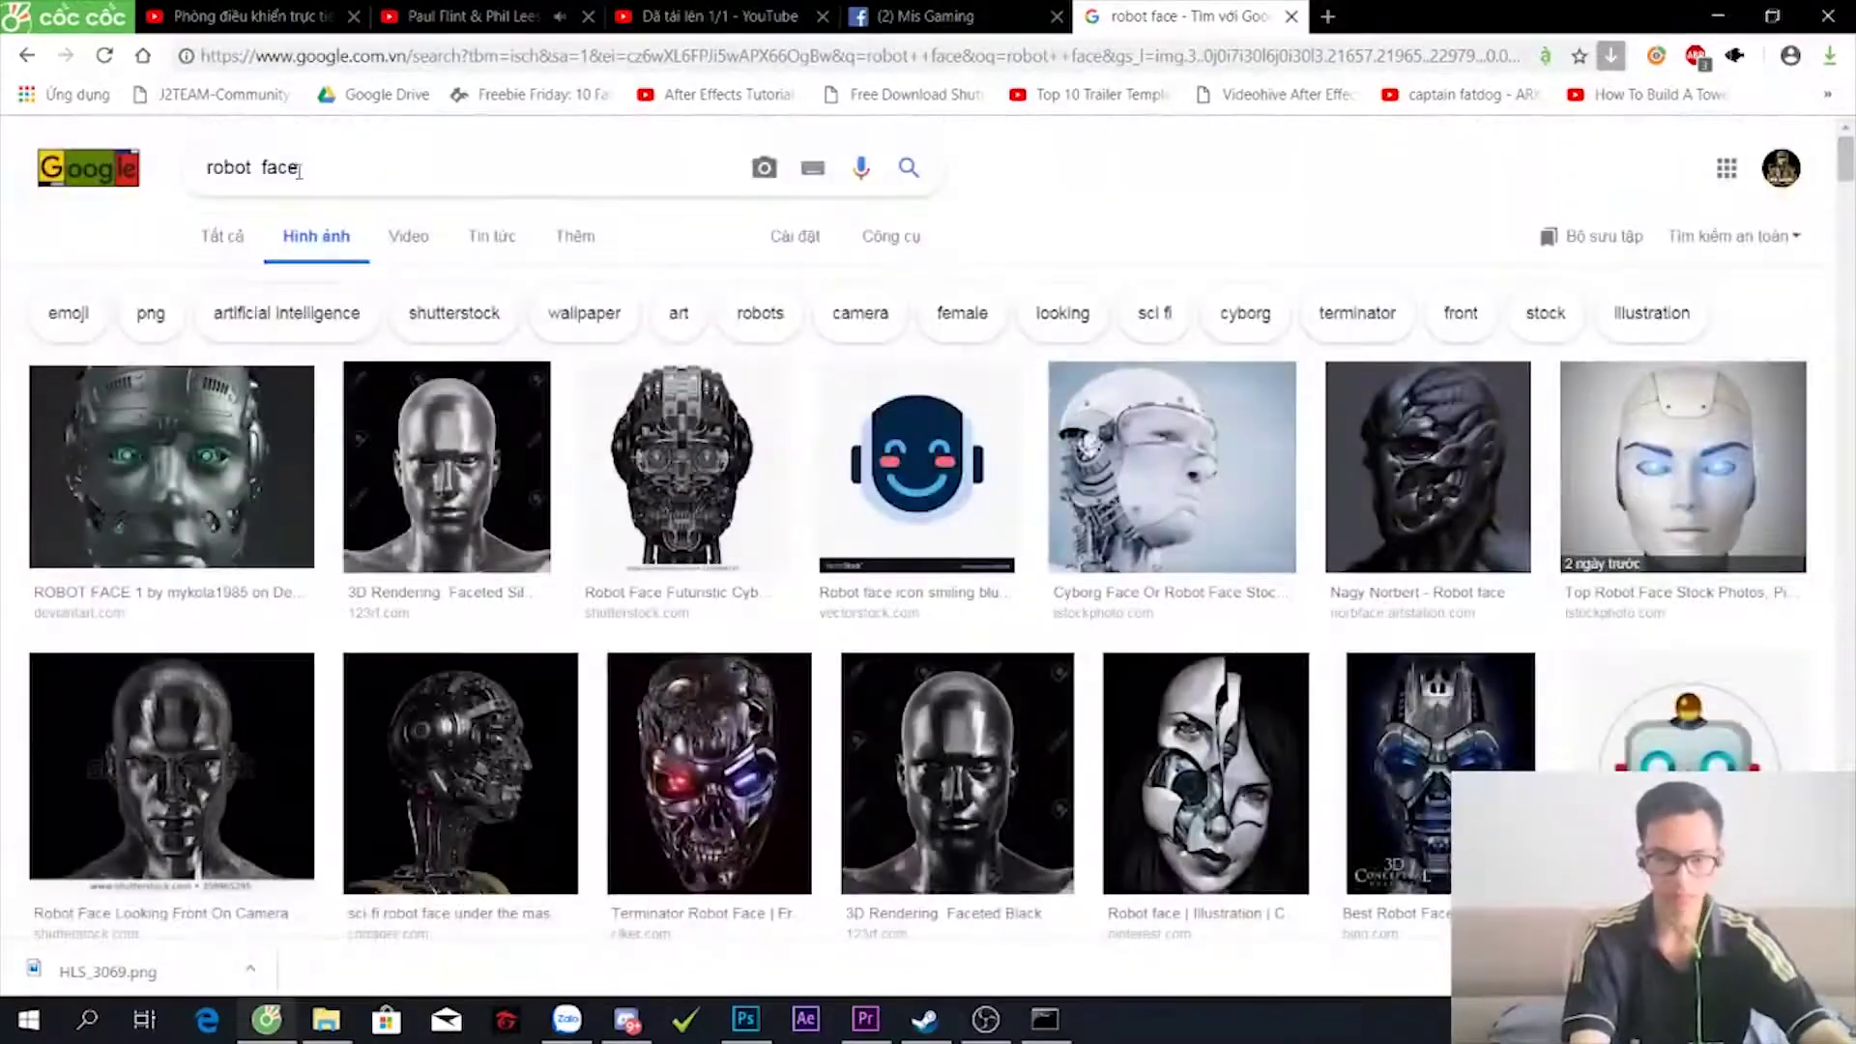
- Run a mistyped search, then go back to the 'robot face' results
type("or")
key("BackSpace")
key("BackSpace")
type("lea")
type("inh o")
key("BackSpace")
type("tuong tr")
key("BackSpace")
key("BackSpace")
key("BackSpace")
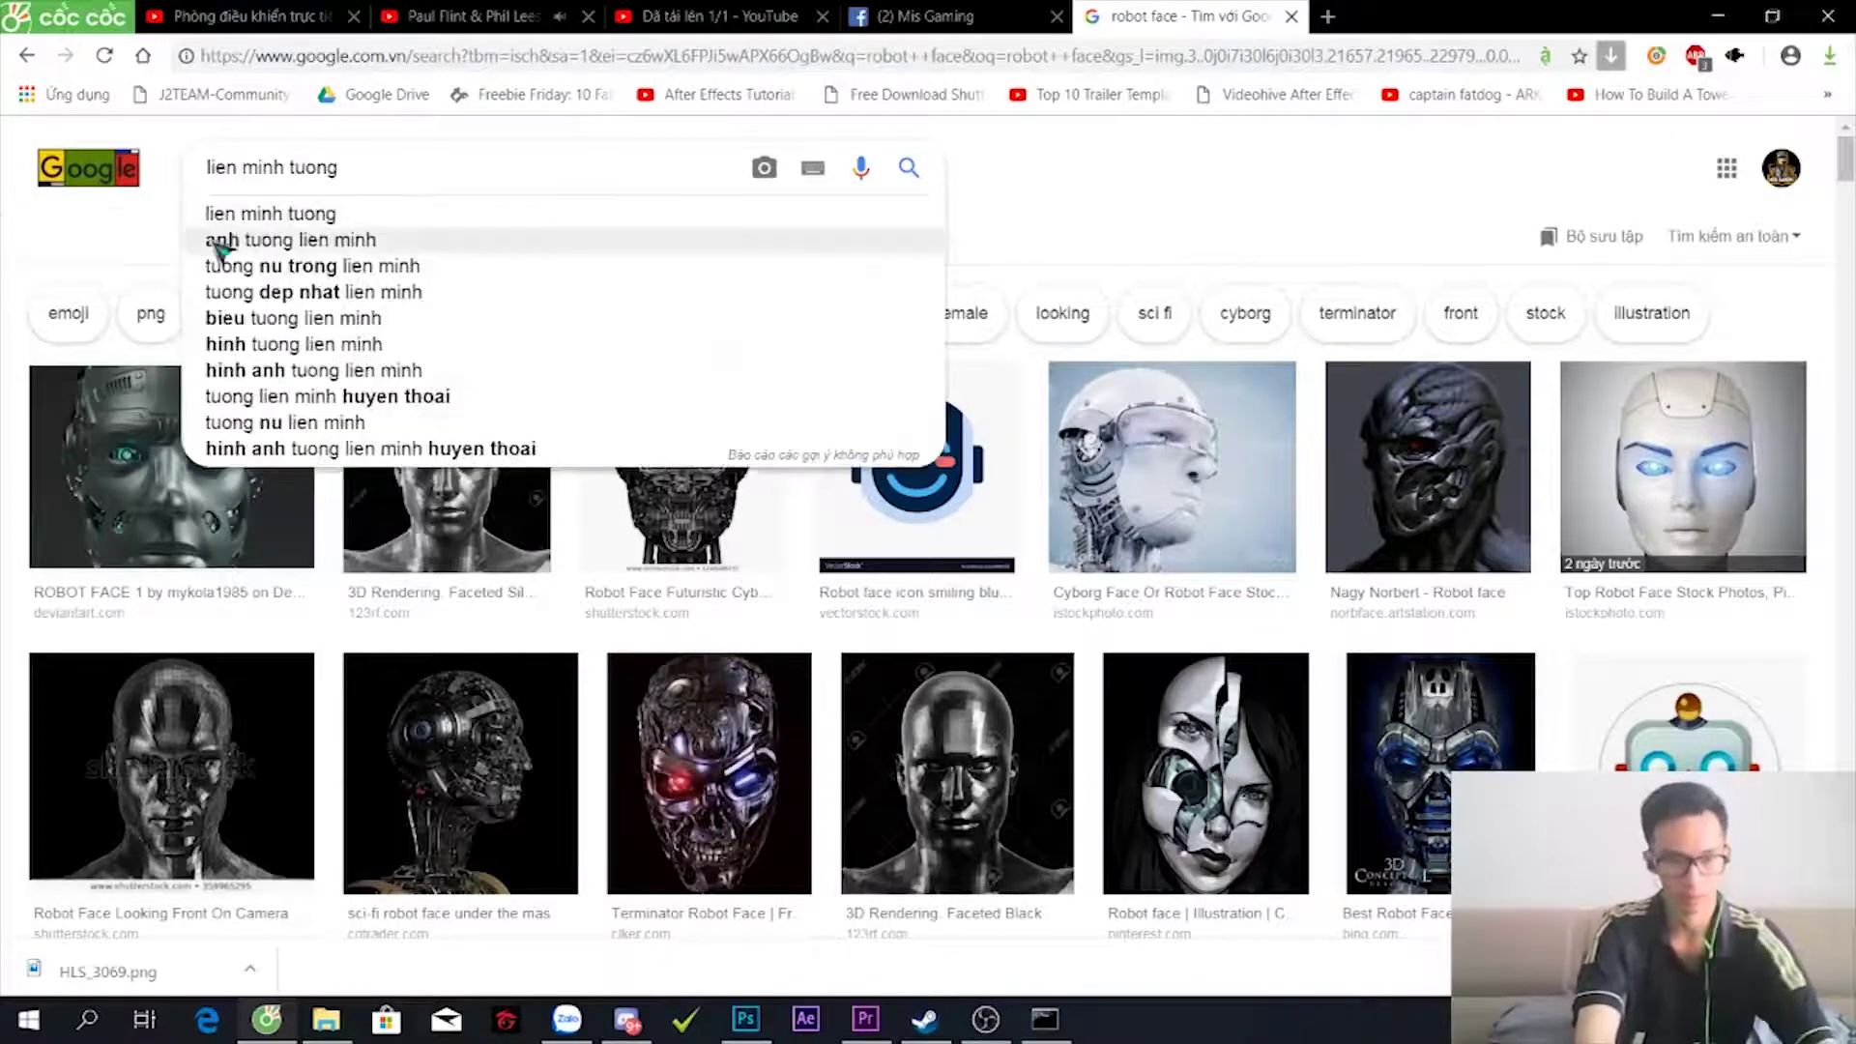
type("sp")
key("Return")
scroll(773, 654, "down", 3)
scroll(774, 654, "down", 3)
key("alt+Left")
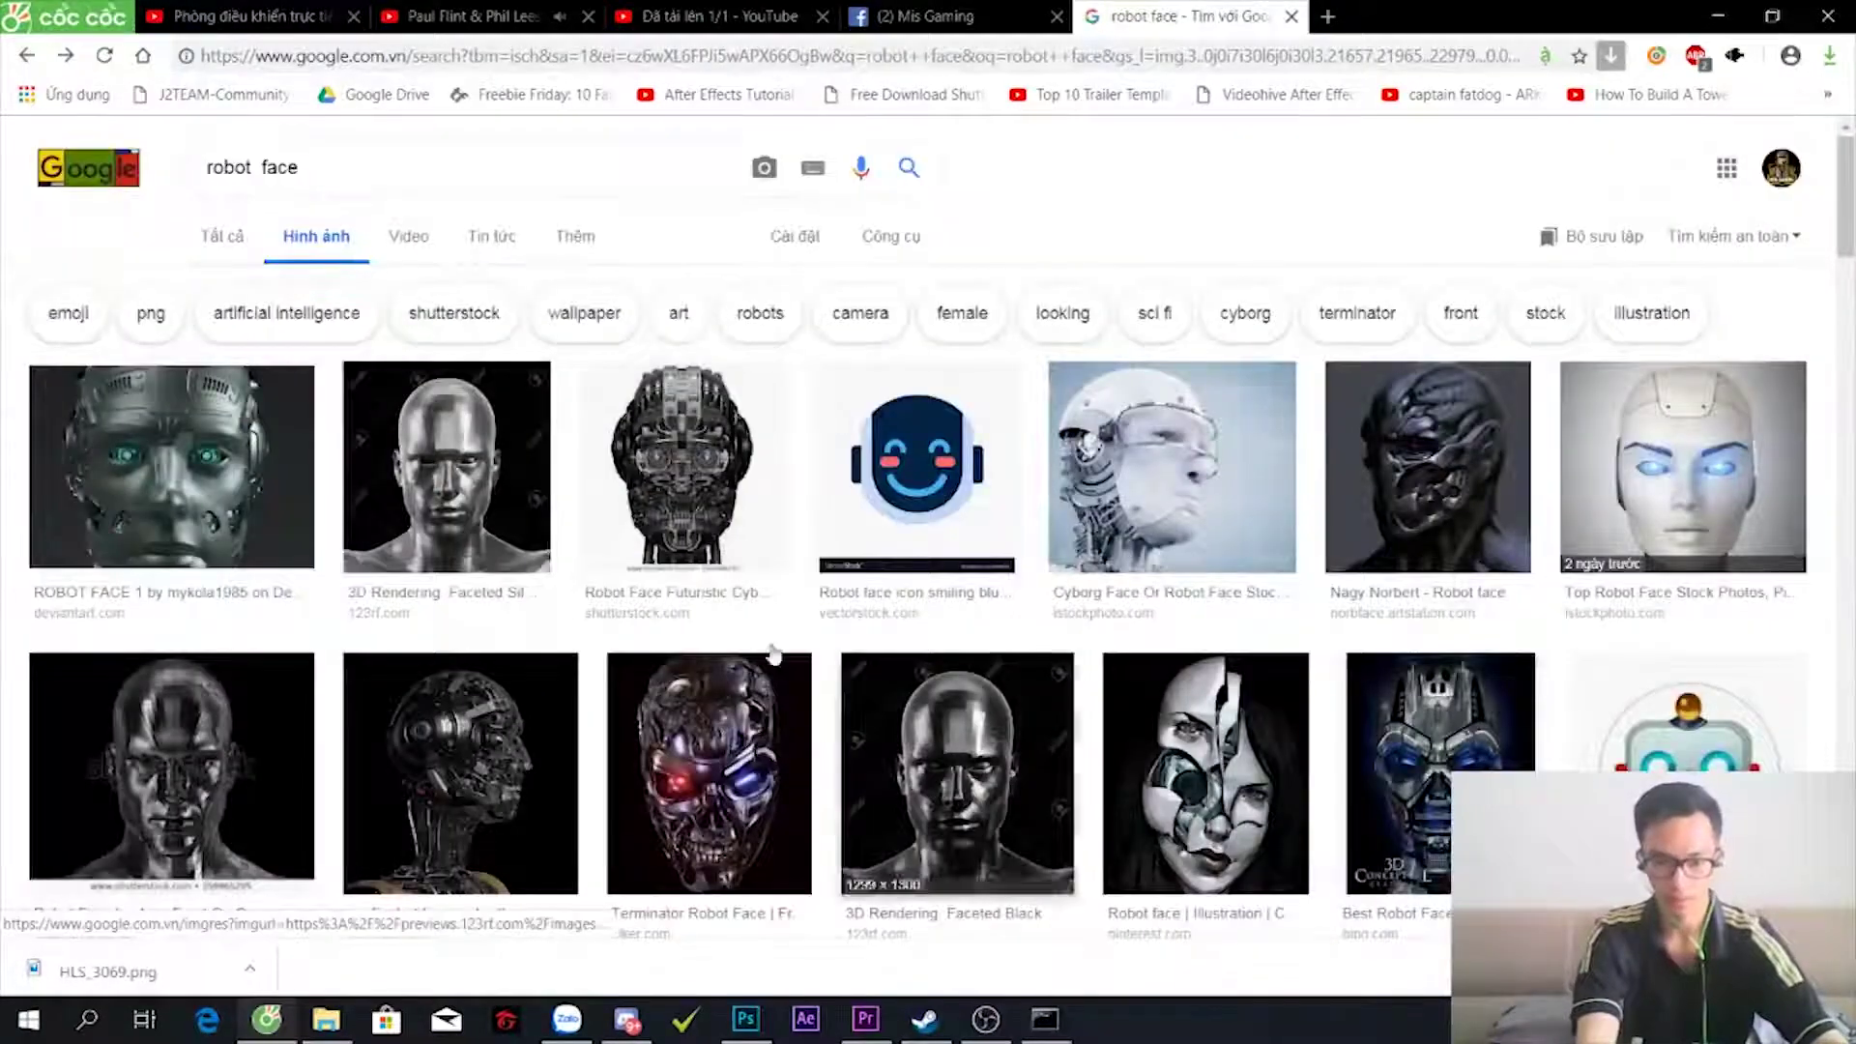
- Scroll further through 'robot face' results and preview a drawn robot face sketch
scroll(774, 654, "down", 2)
scroll(773, 654, "down", 5)
scroll(773, 654, "down", 8)
scroll(773, 580, "down", 5)
scroll(773, 580, "down", 5)
left_click(377, 405)
- Preview a 3D female robot illustration, a related cyborg face and a robot face drawing
scroll(385, 525, "down", 3)
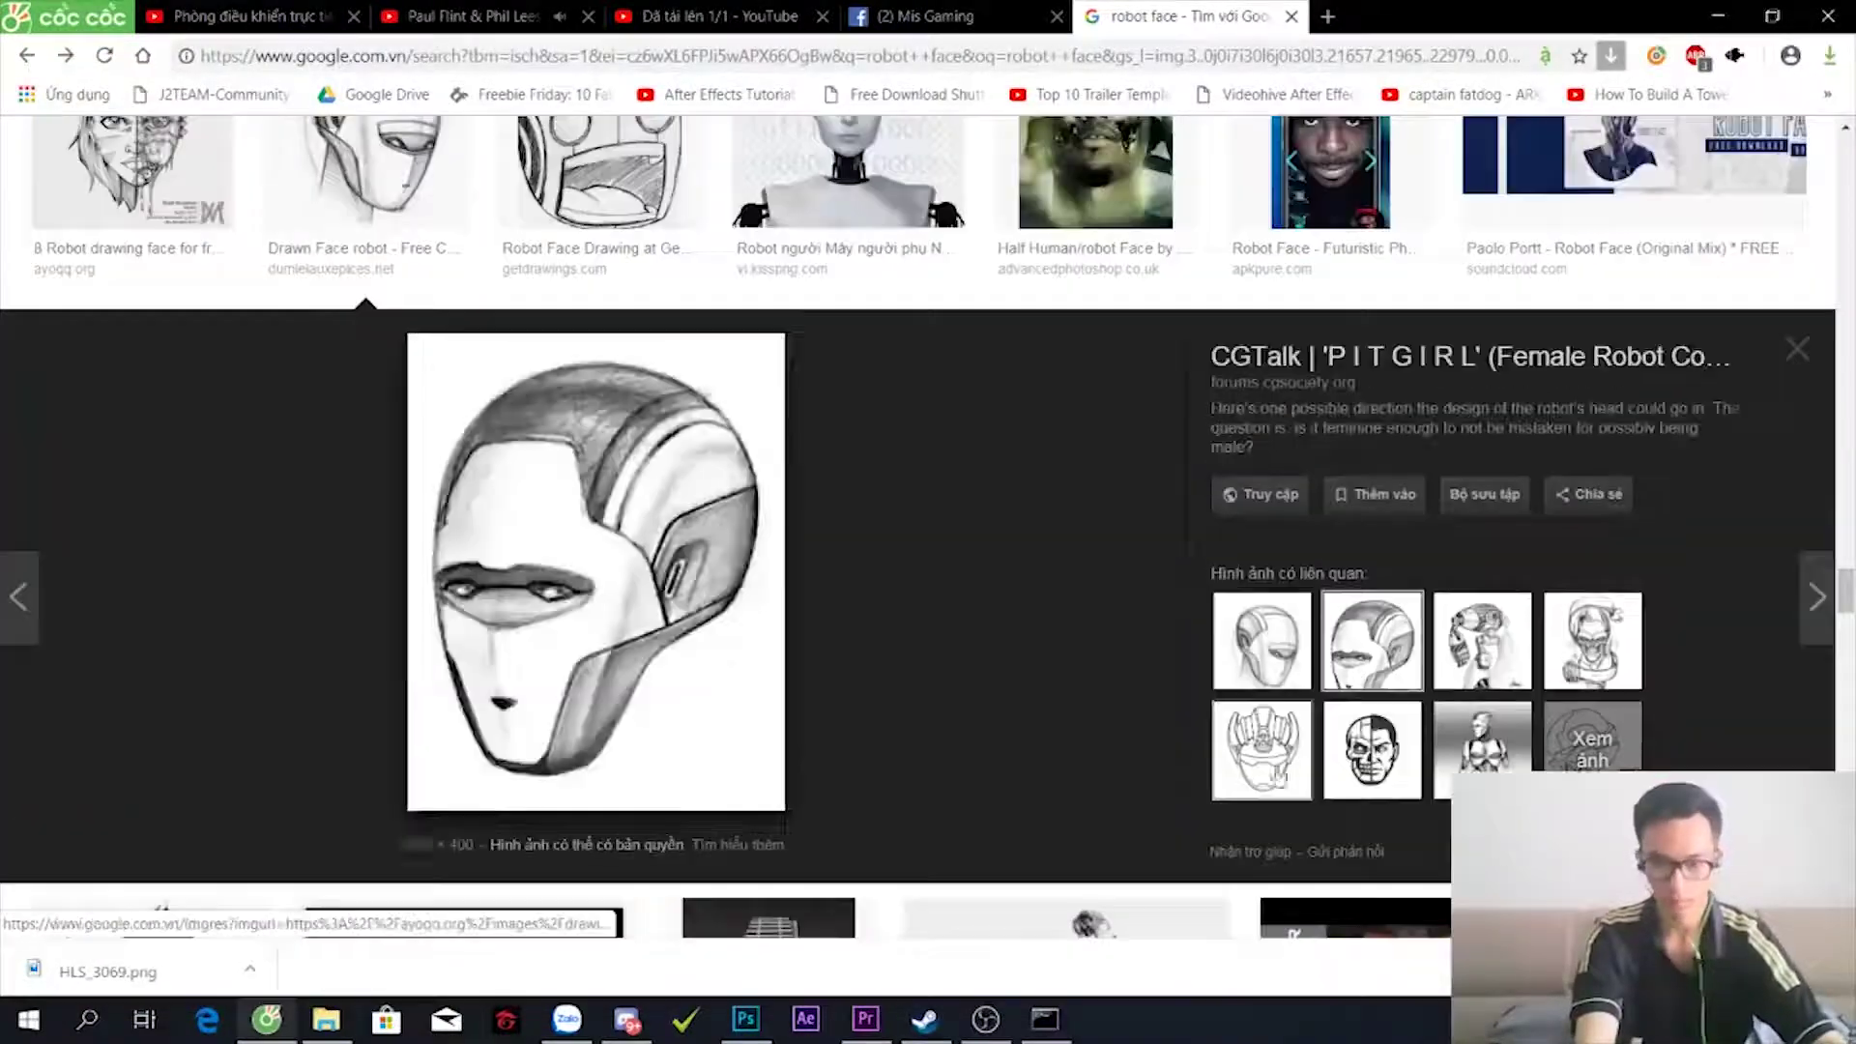
scroll(749, 599, "down", 5)
scroll(749, 600, "down", 5)
left_click(749, 599)
left_click(1372, 620)
scroll(966, 483, "down", 5)
left_click(1373, 174)
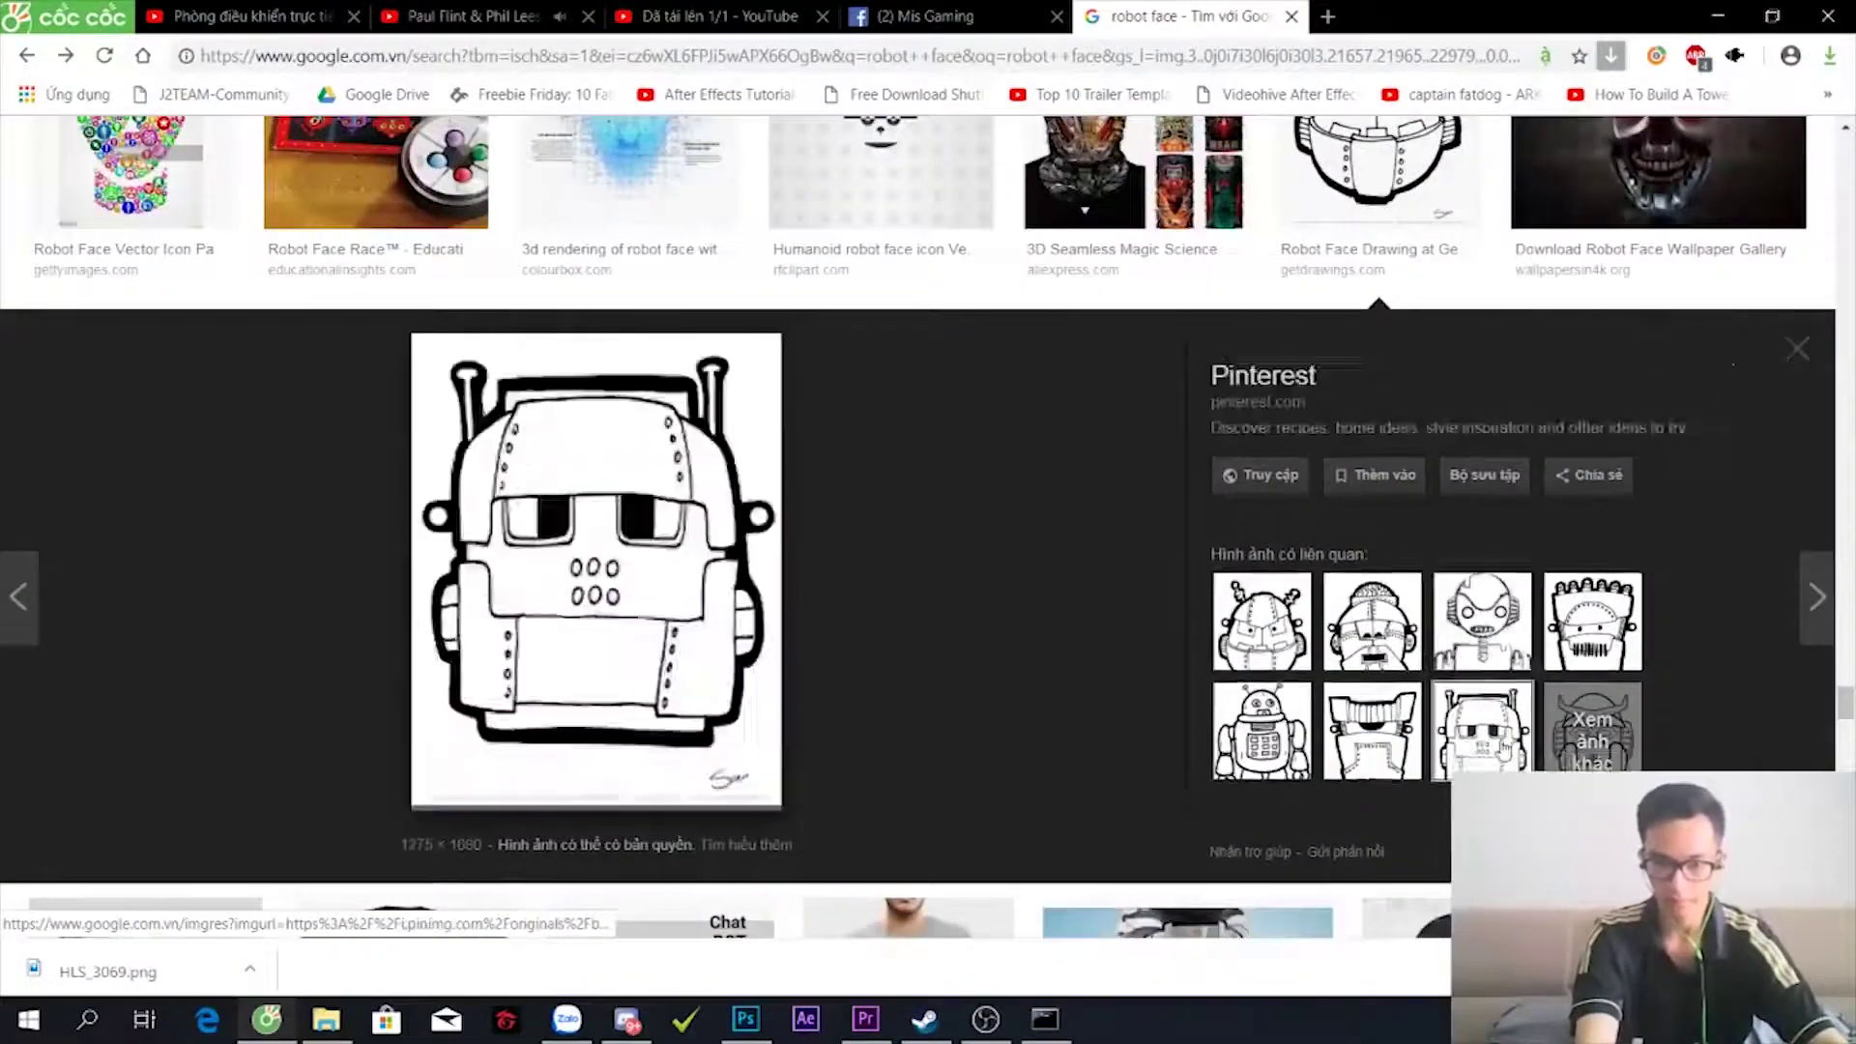
scroll(1504, 745, "up", 10)
scroll(1503, 744, "up", 10)
scroll(1504, 745, "up", 10)
scroll(1504, 744, "up", 10)
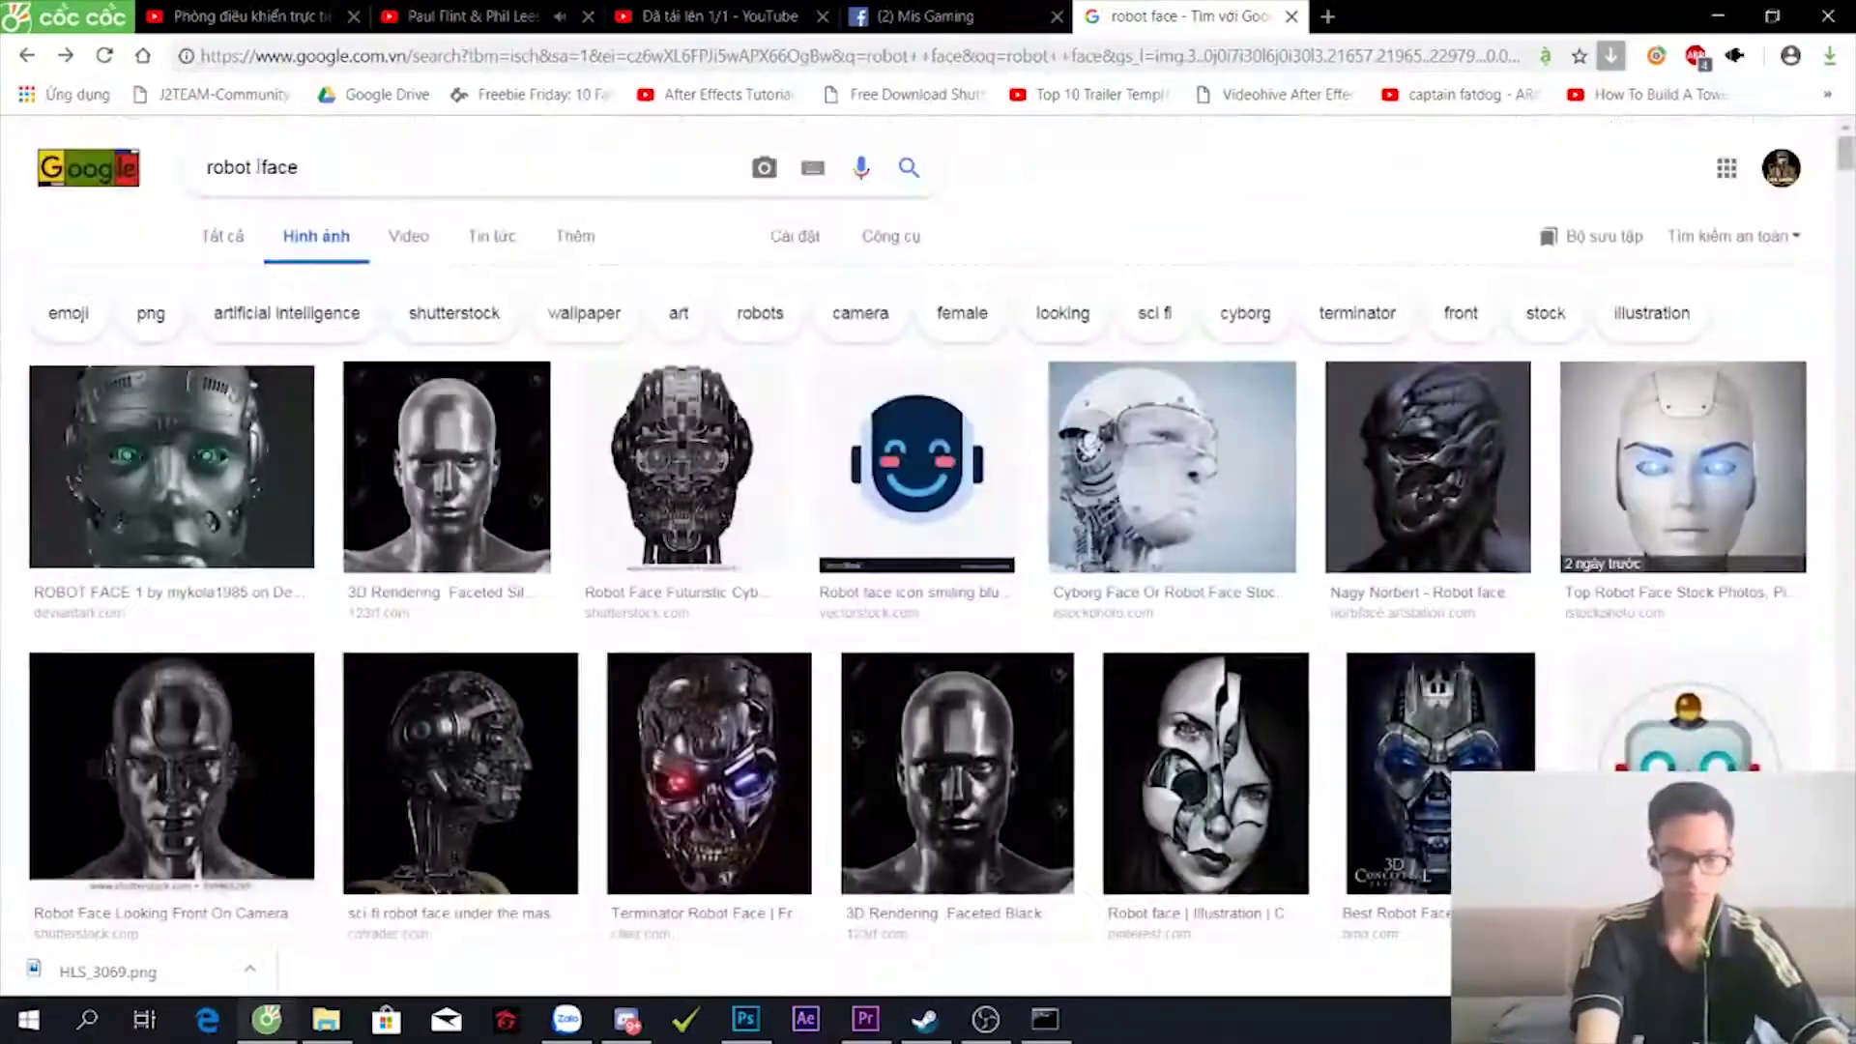
- Reload 'robot human face' results and preview the half-robot Androidify and Human Robot Effect images
left_click(319, 167)
left_click(339, 265)
left_click(752, 517)
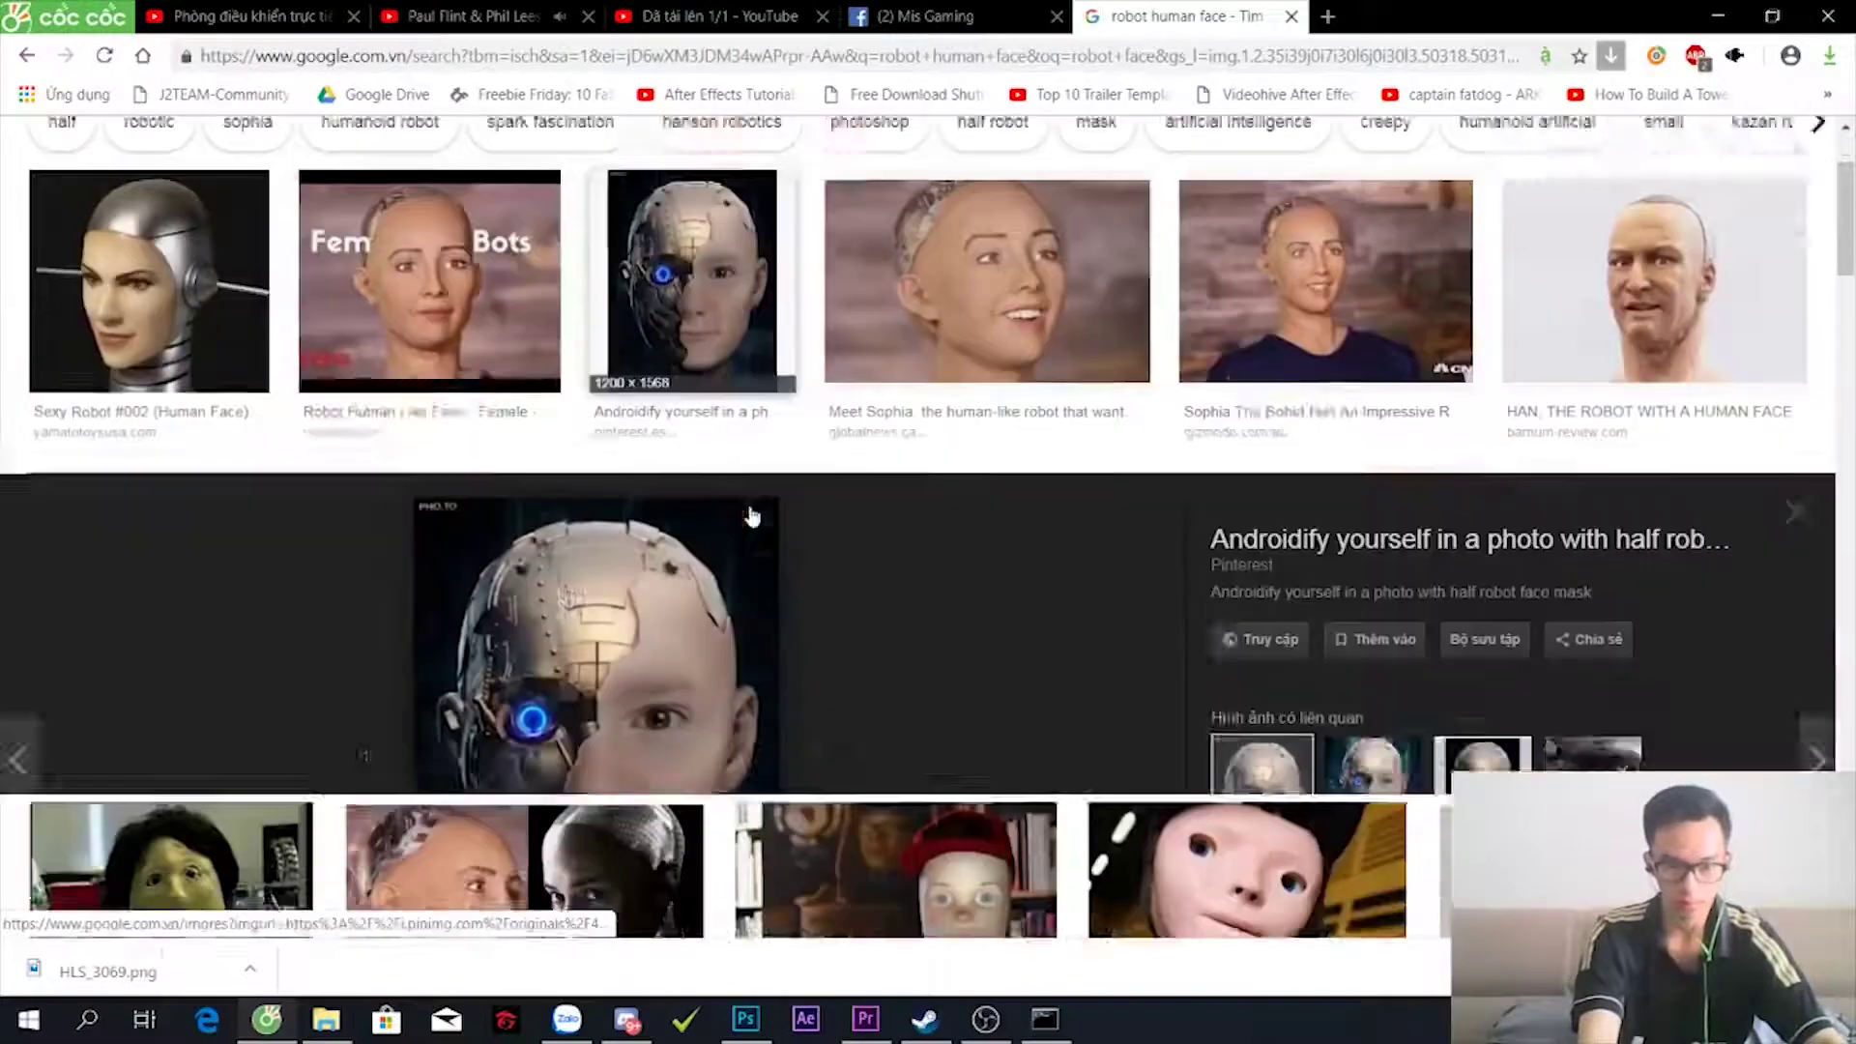
left_click(1365, 655)
scroll(1121, 580, "down", 5)
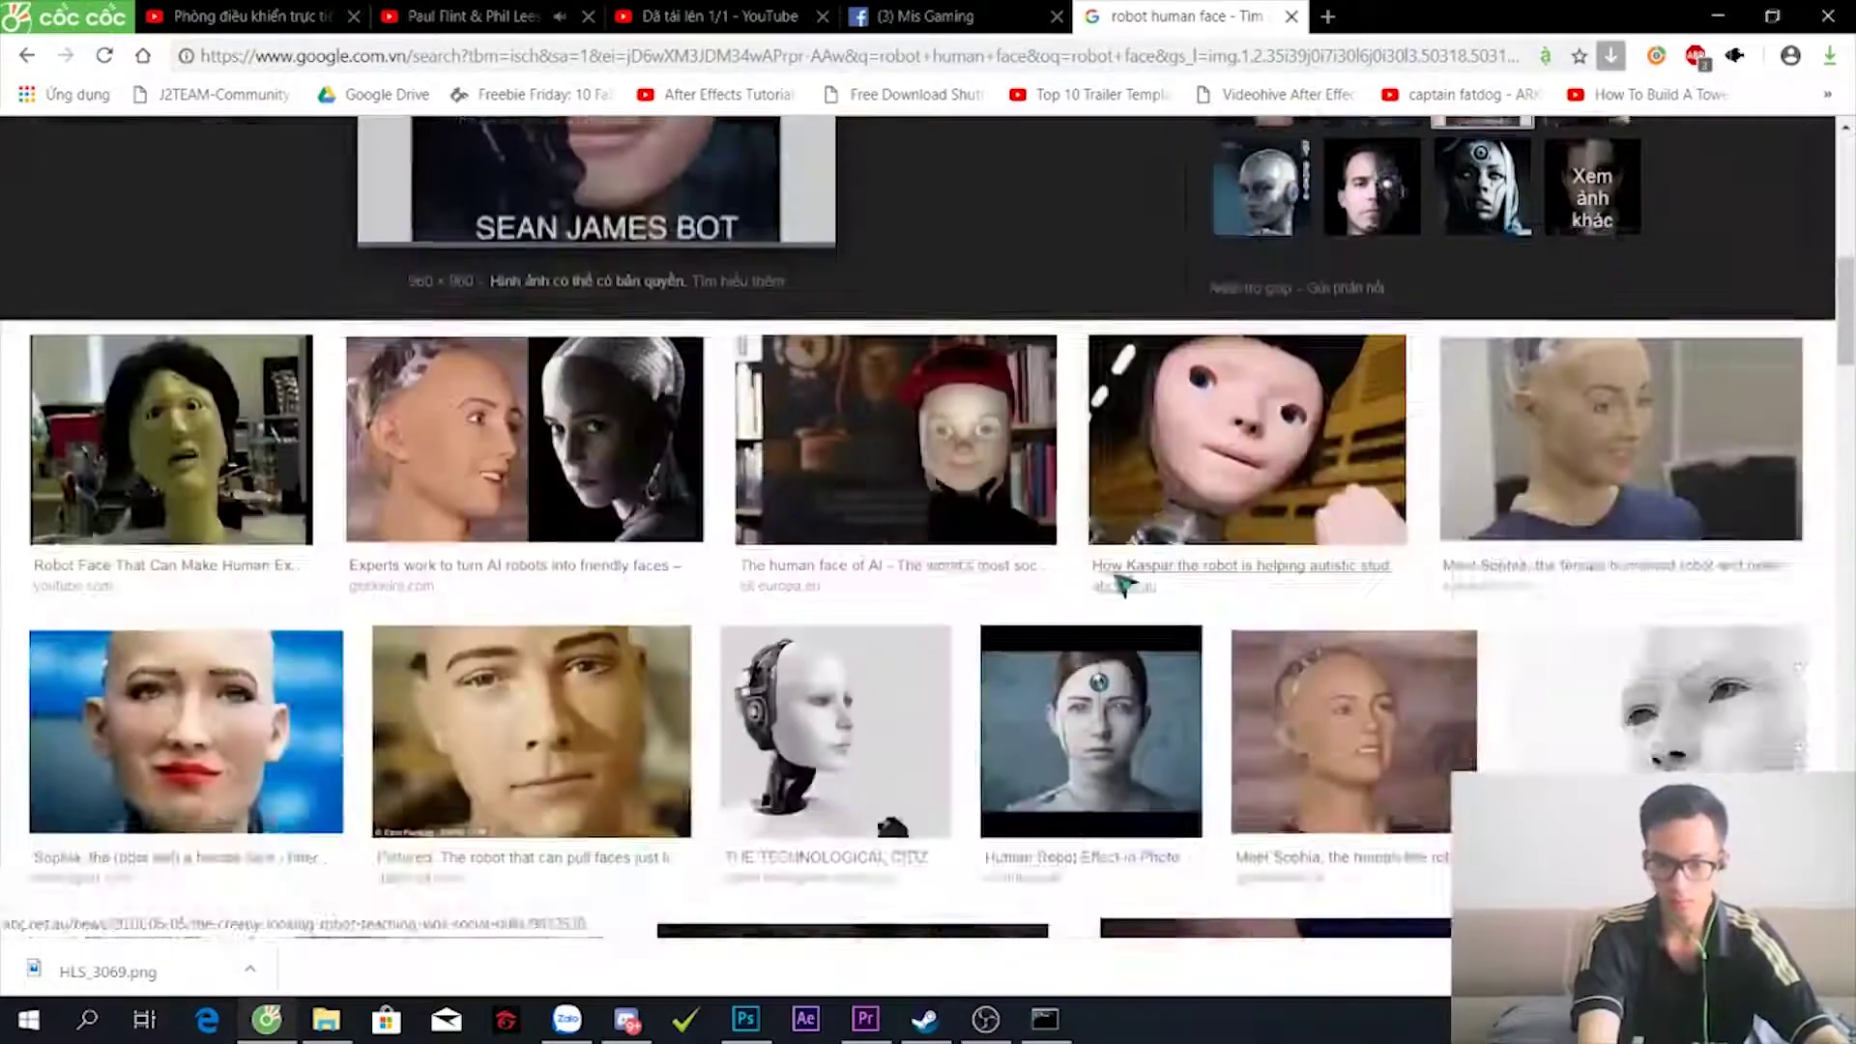
left_click(1121, 570)
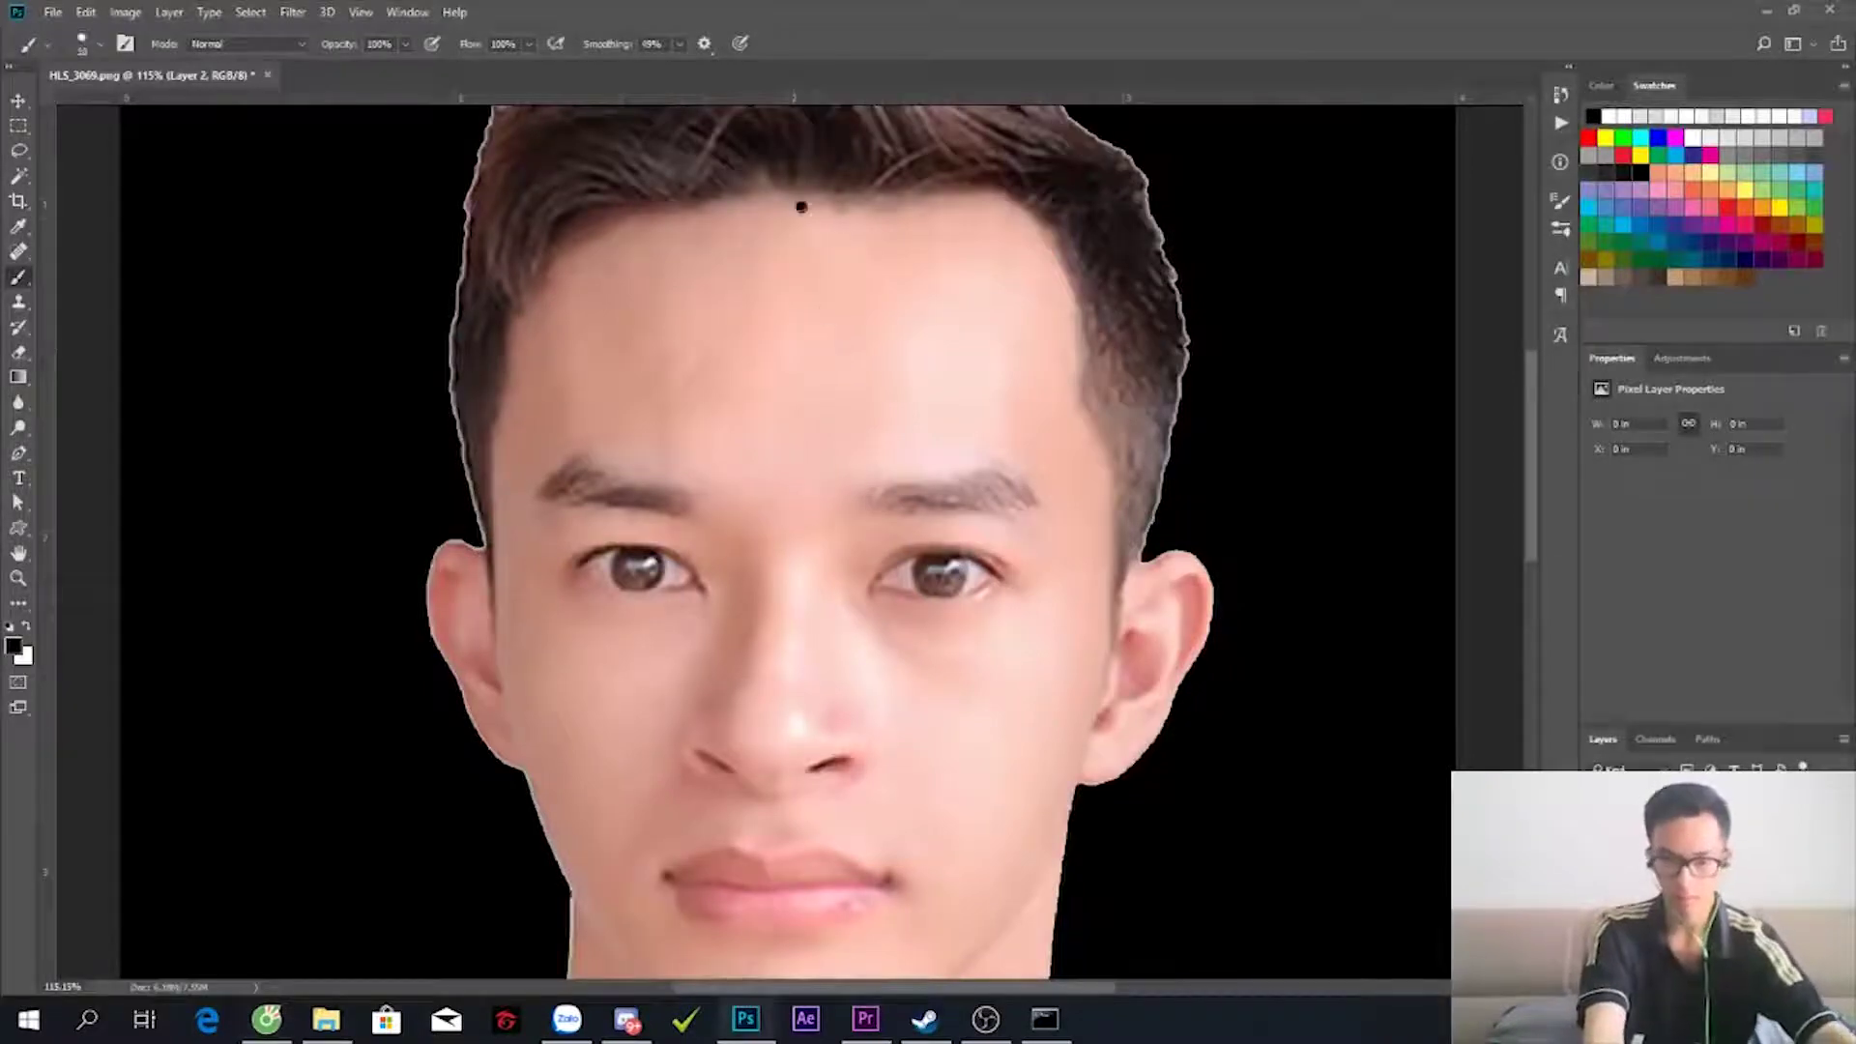
- Paint a straight black centre line from the forehead down onto the nose
left_click_drag(802, 206, 805, 628)
key("ctrl+z")
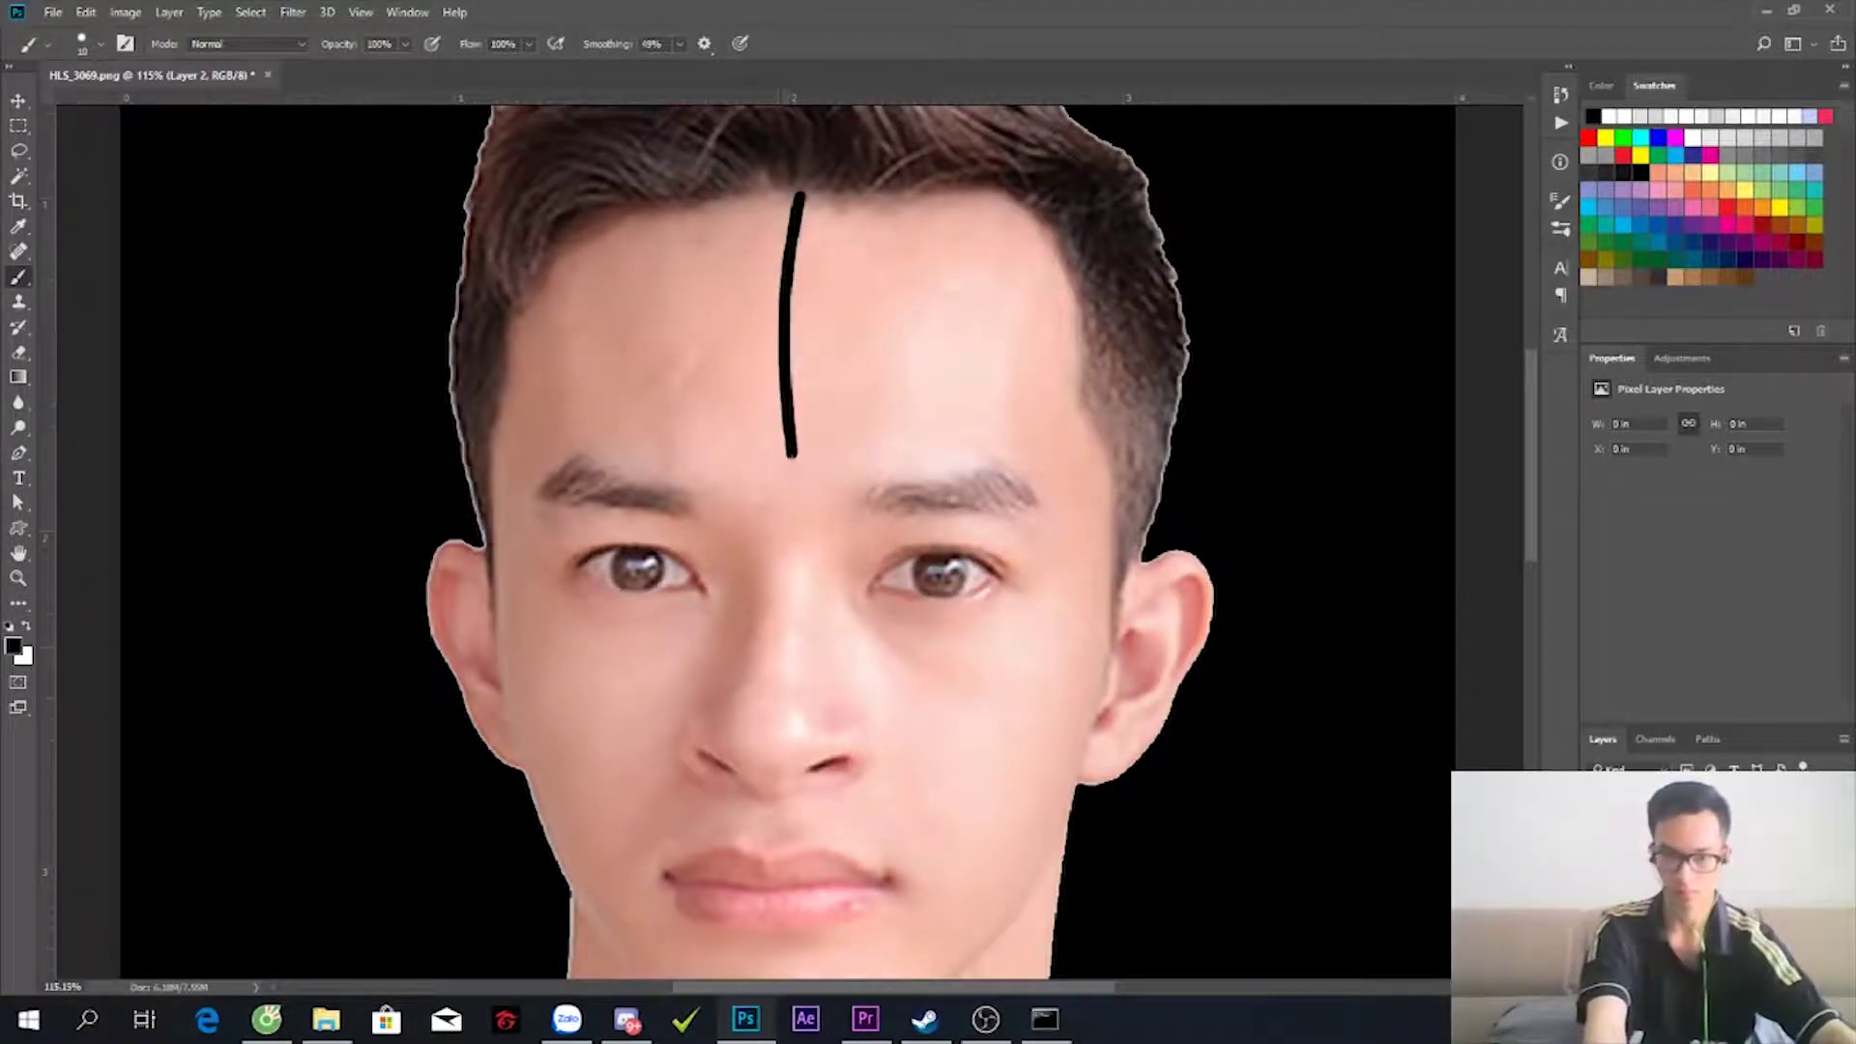
left_click_drag(790, 439, 773, 682)
key("ctrl+z")
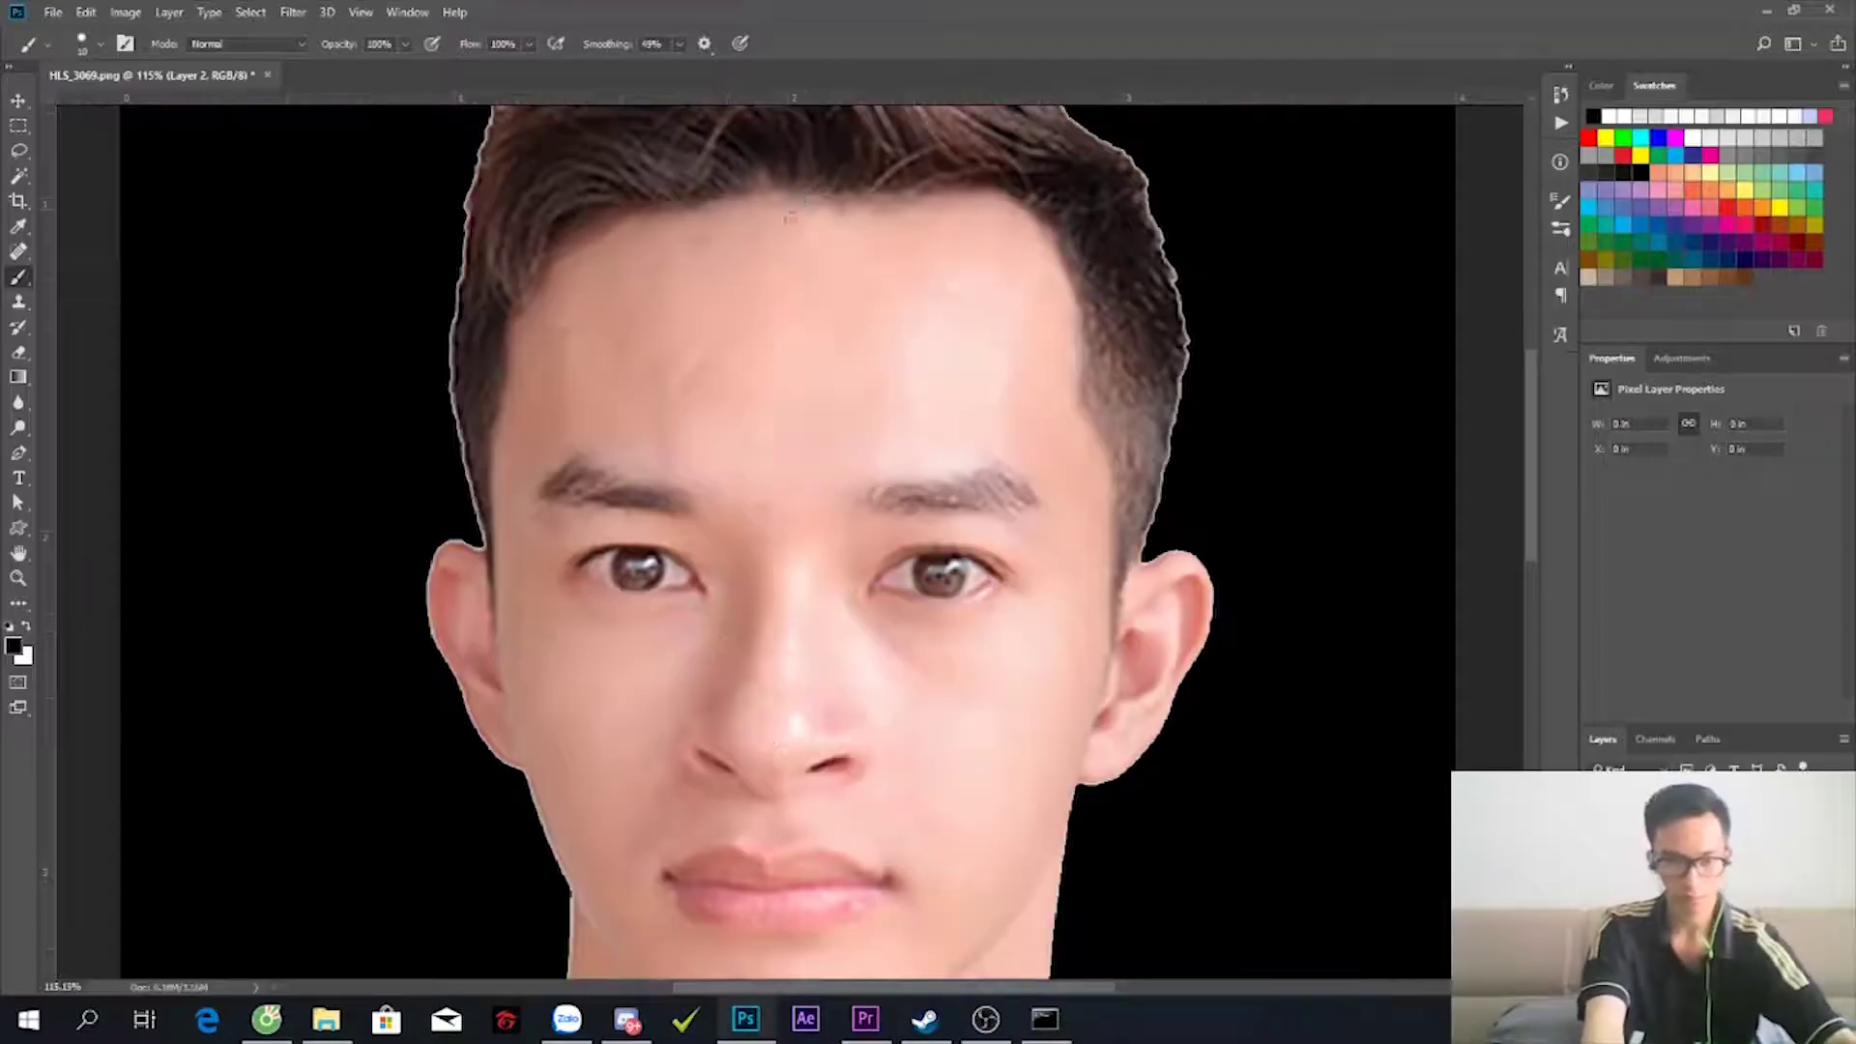
left_click_drag(804, 204, 805, 401)
left_click_drag(780, 616, 778, 646)
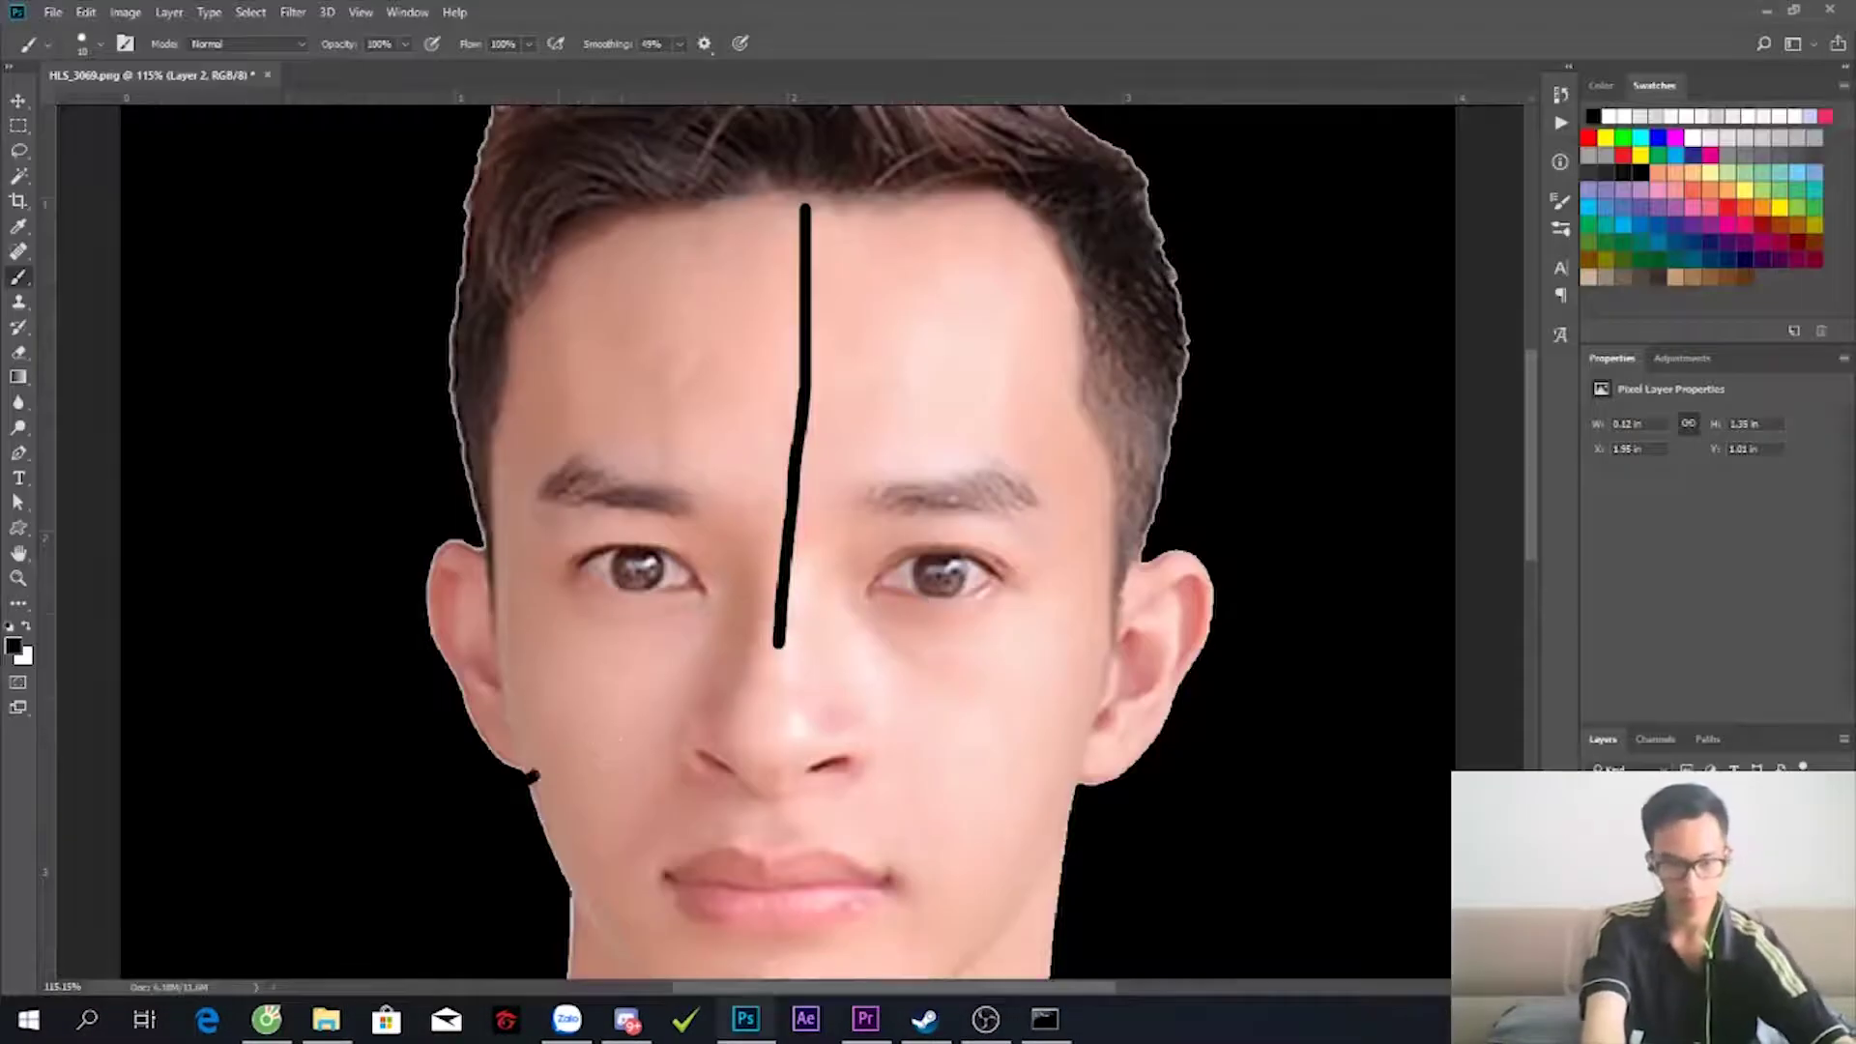
- Draw a jaw curve through the nose, lines down both cheeks, and a line across the chin
left_click_drag(528, 778, 712, 686)
left_click_drag(955, 752, 1073, 793)
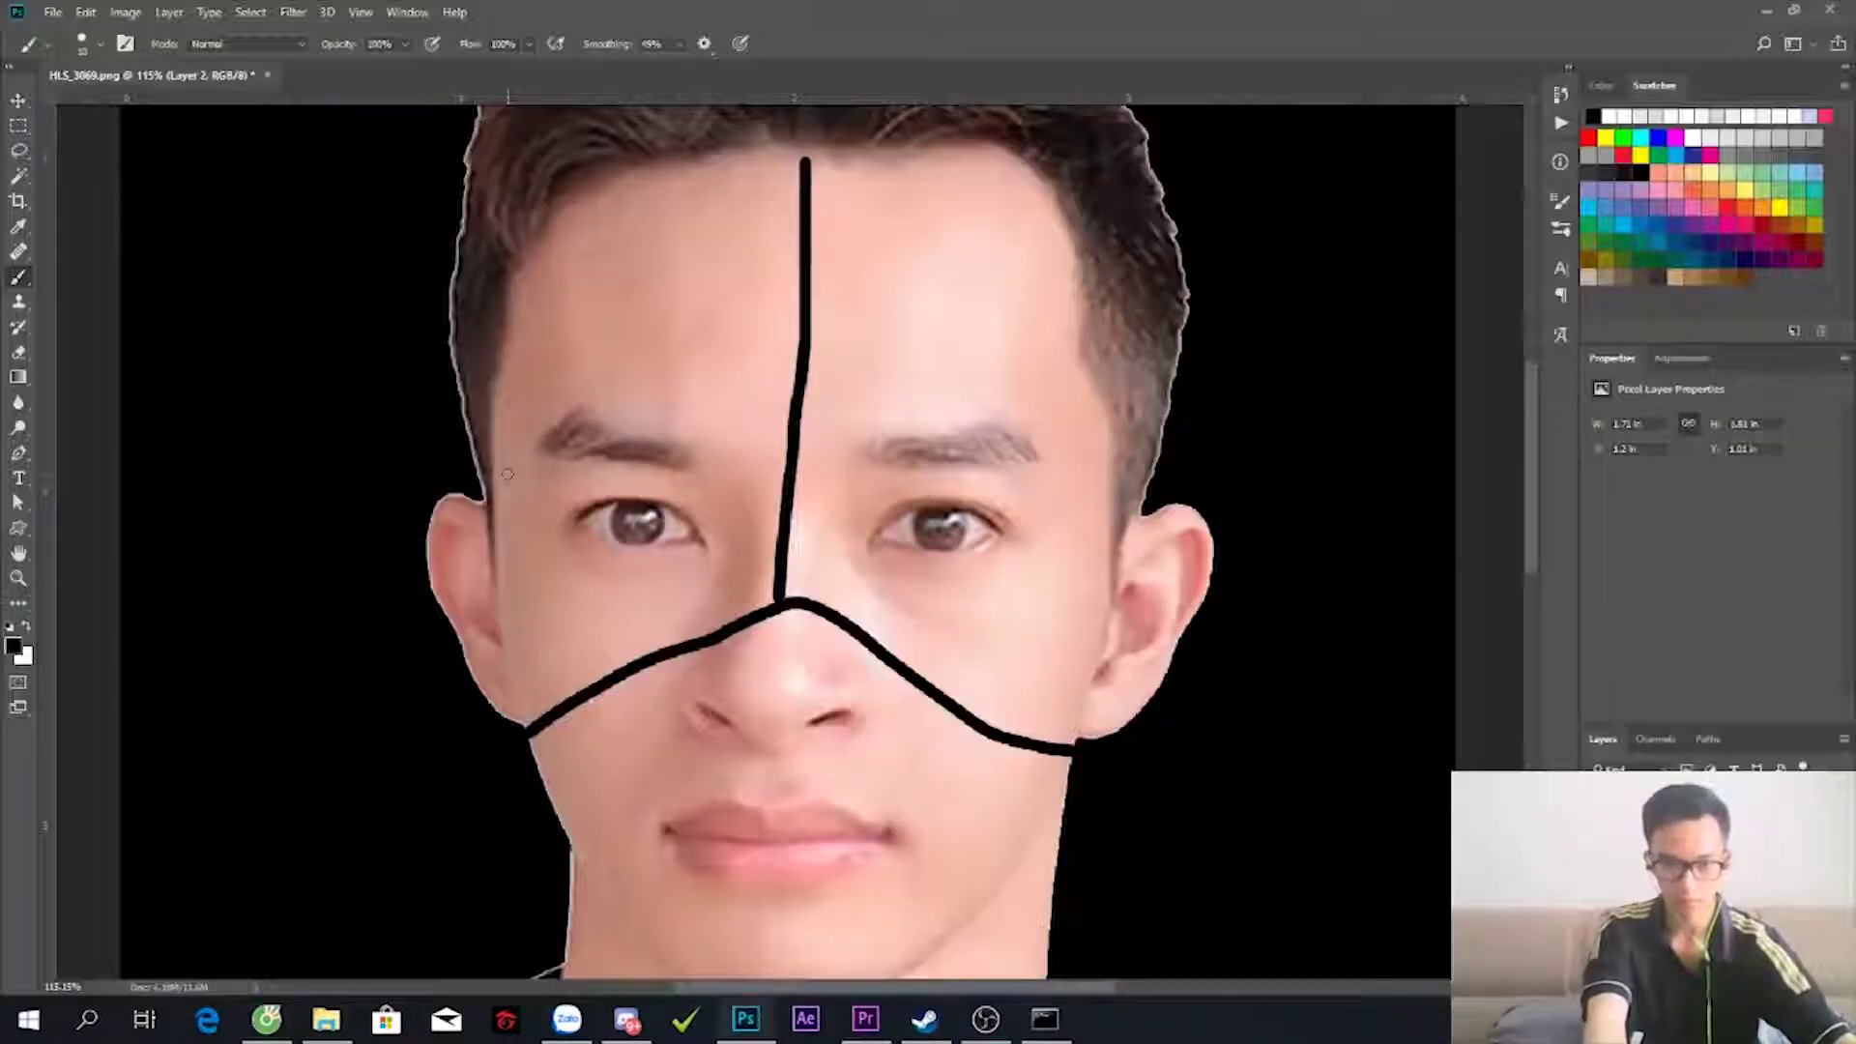
left_click_drag(495, 466, 643, 950)
scroll(1093, 473, "down", 1)
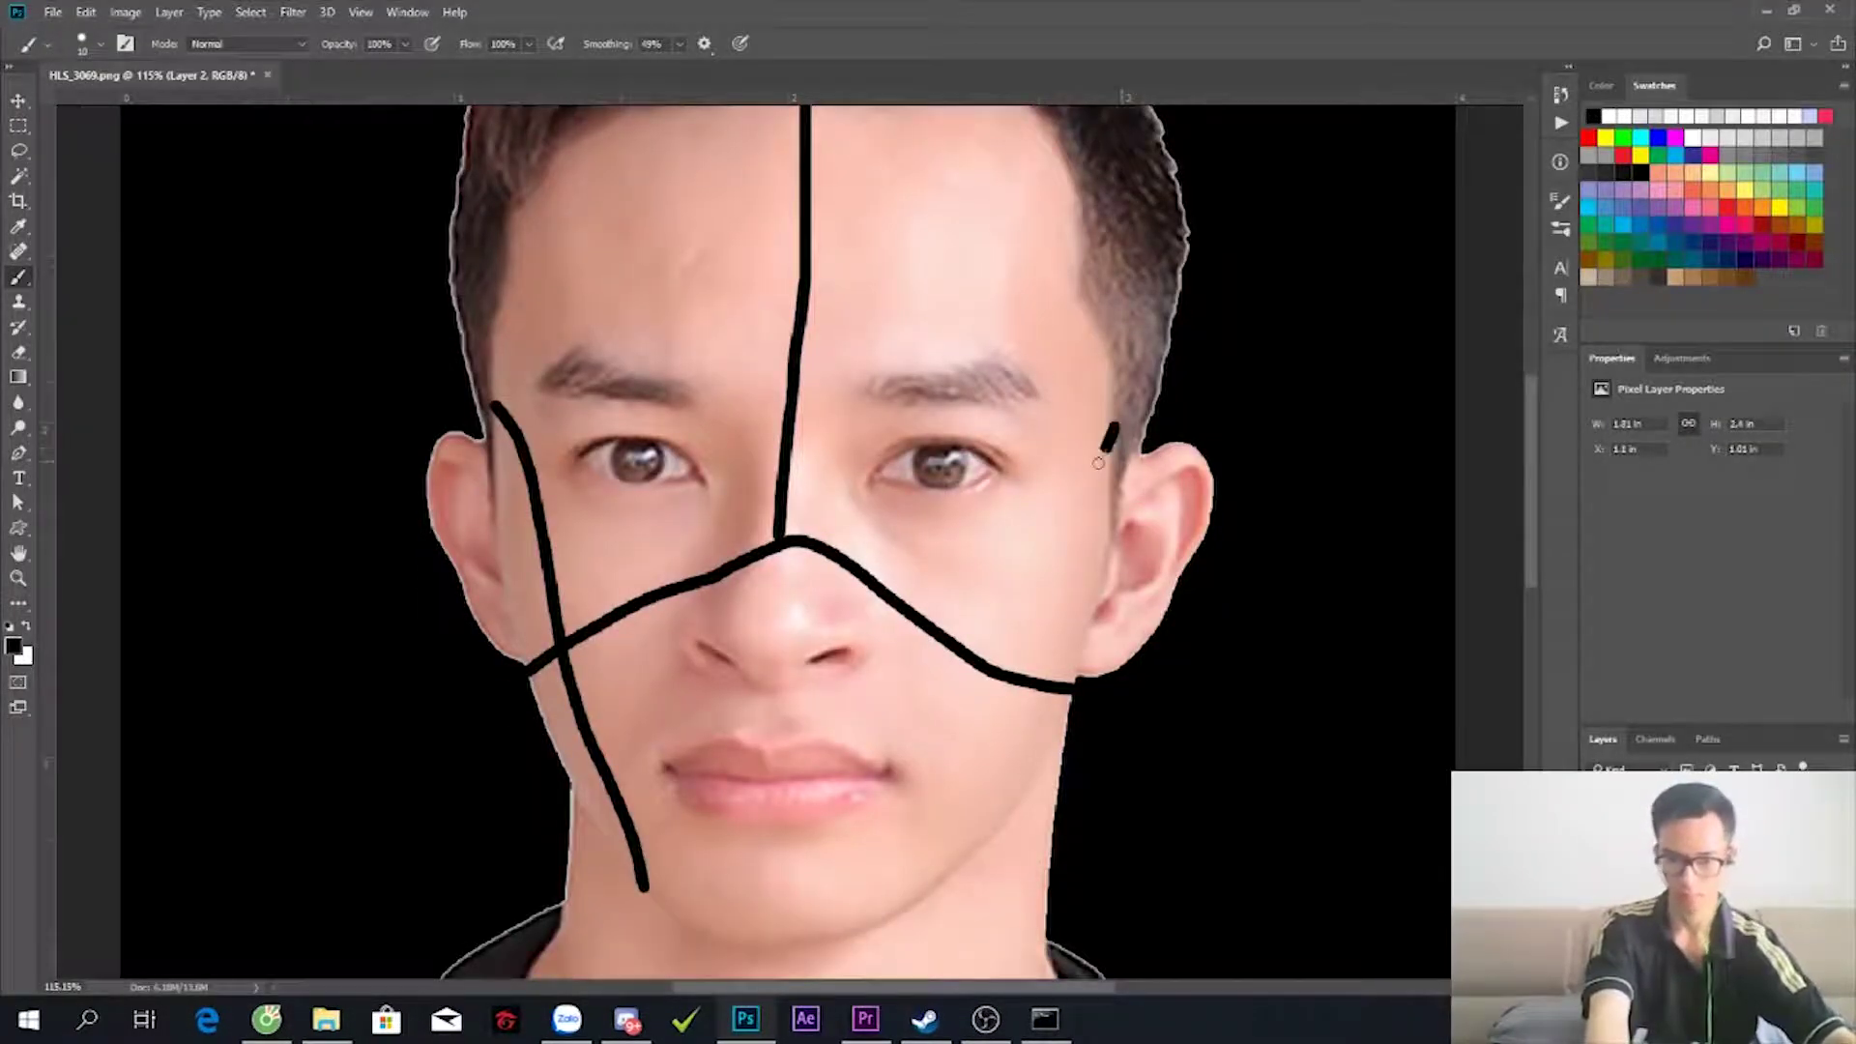
left_click_drag(1098, 462, 977, 779)
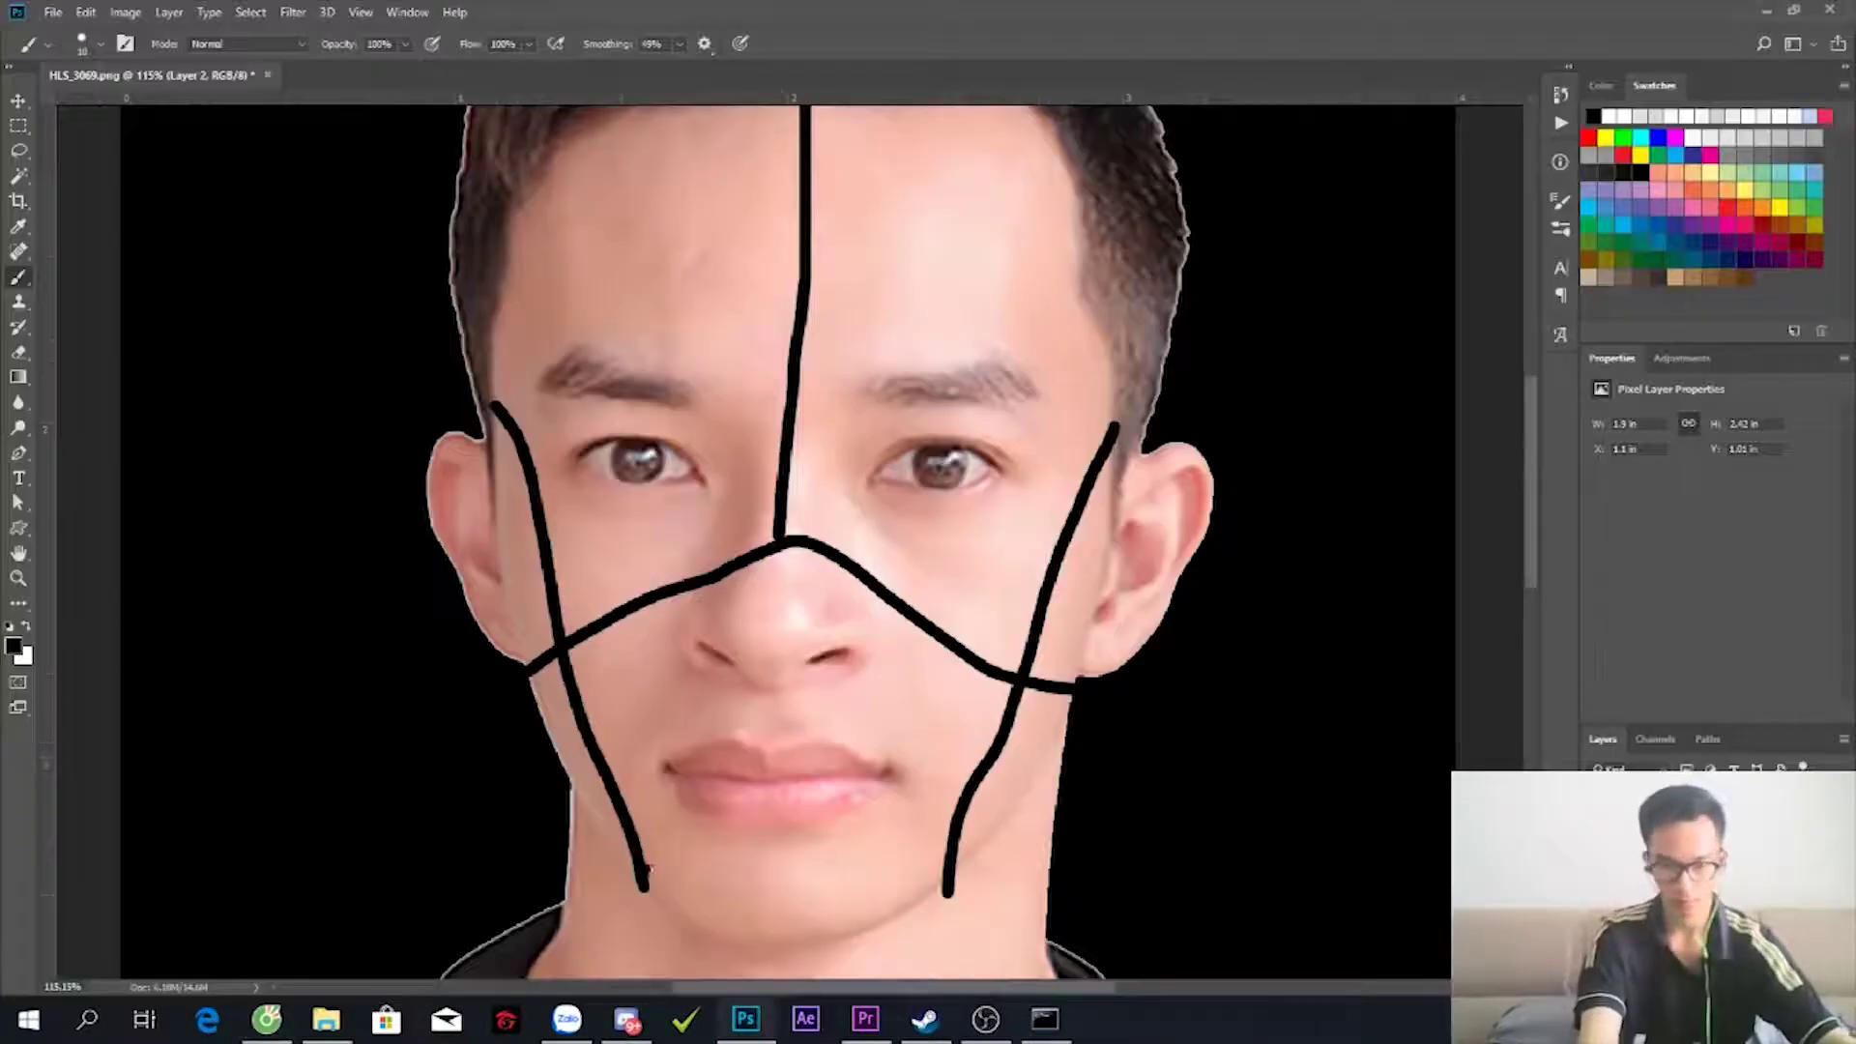
left_click_drag(646, 878, 946, 874)
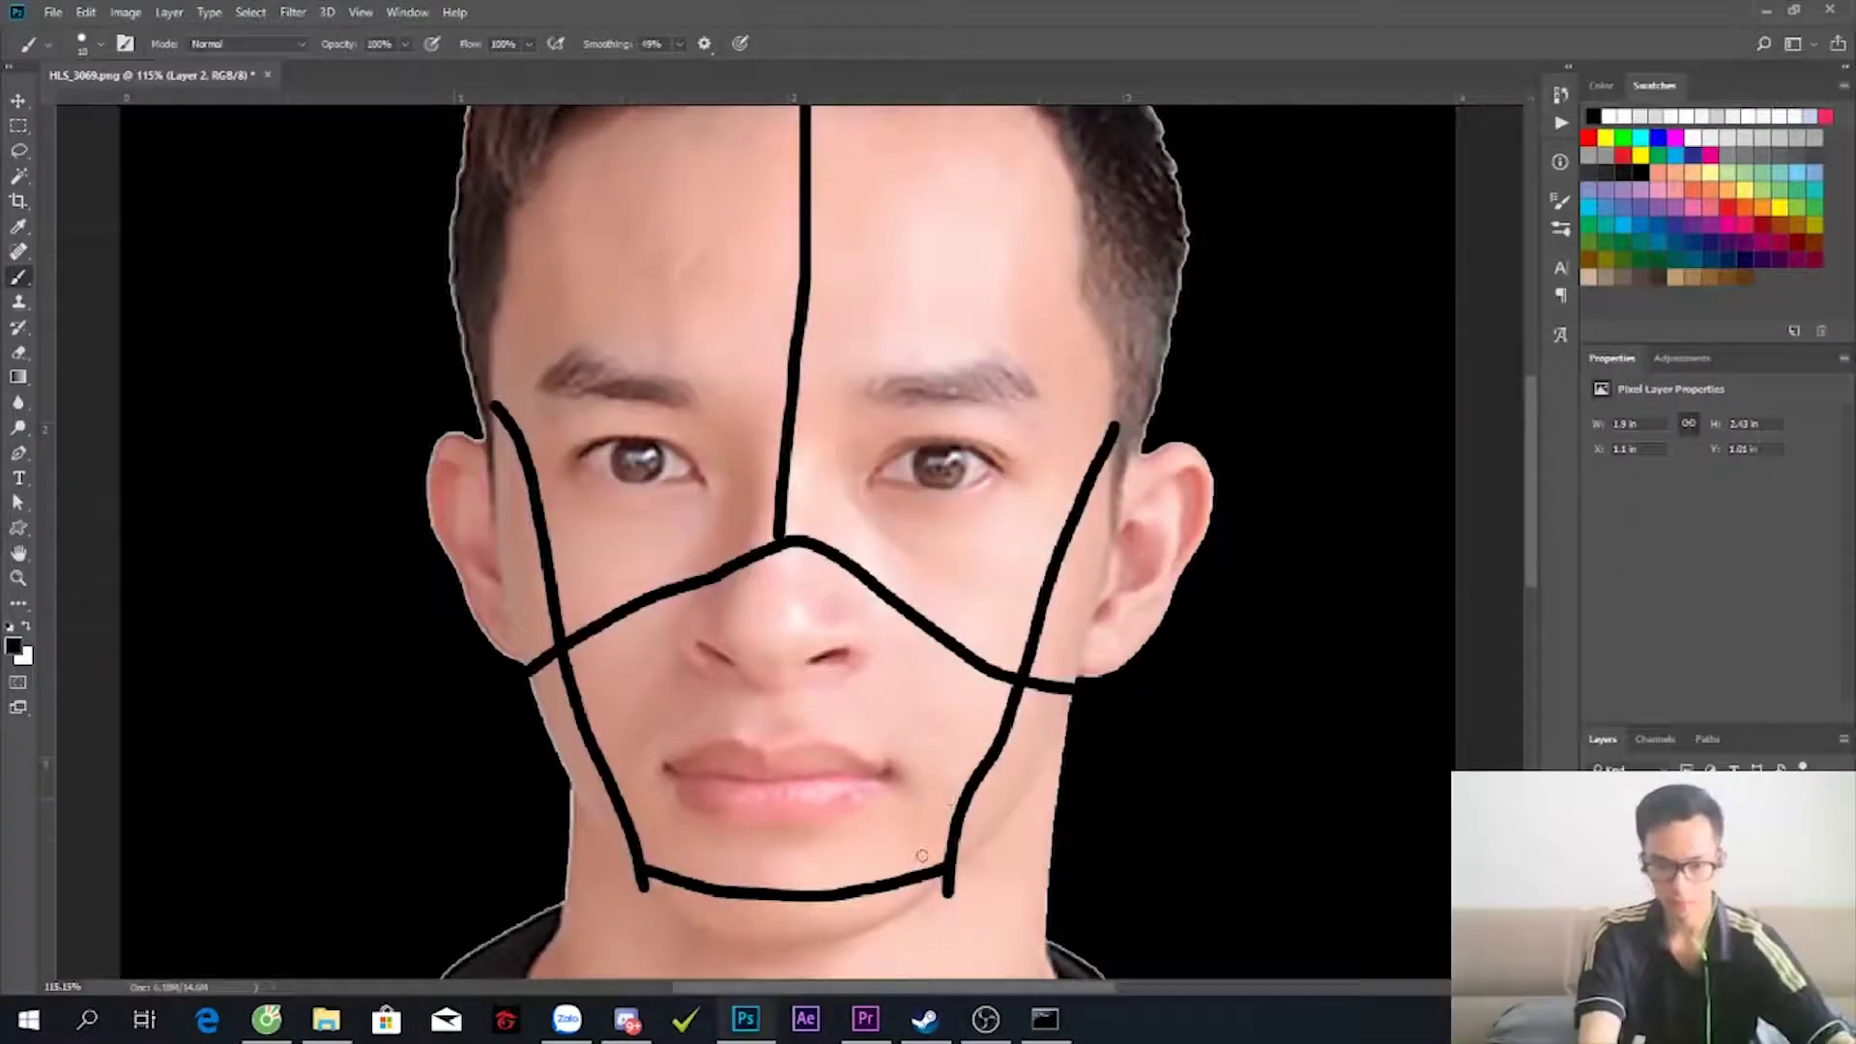
key("ctrl+z")
key("ctrl+z")
left_click_drag(920, 826, 1108, 421)
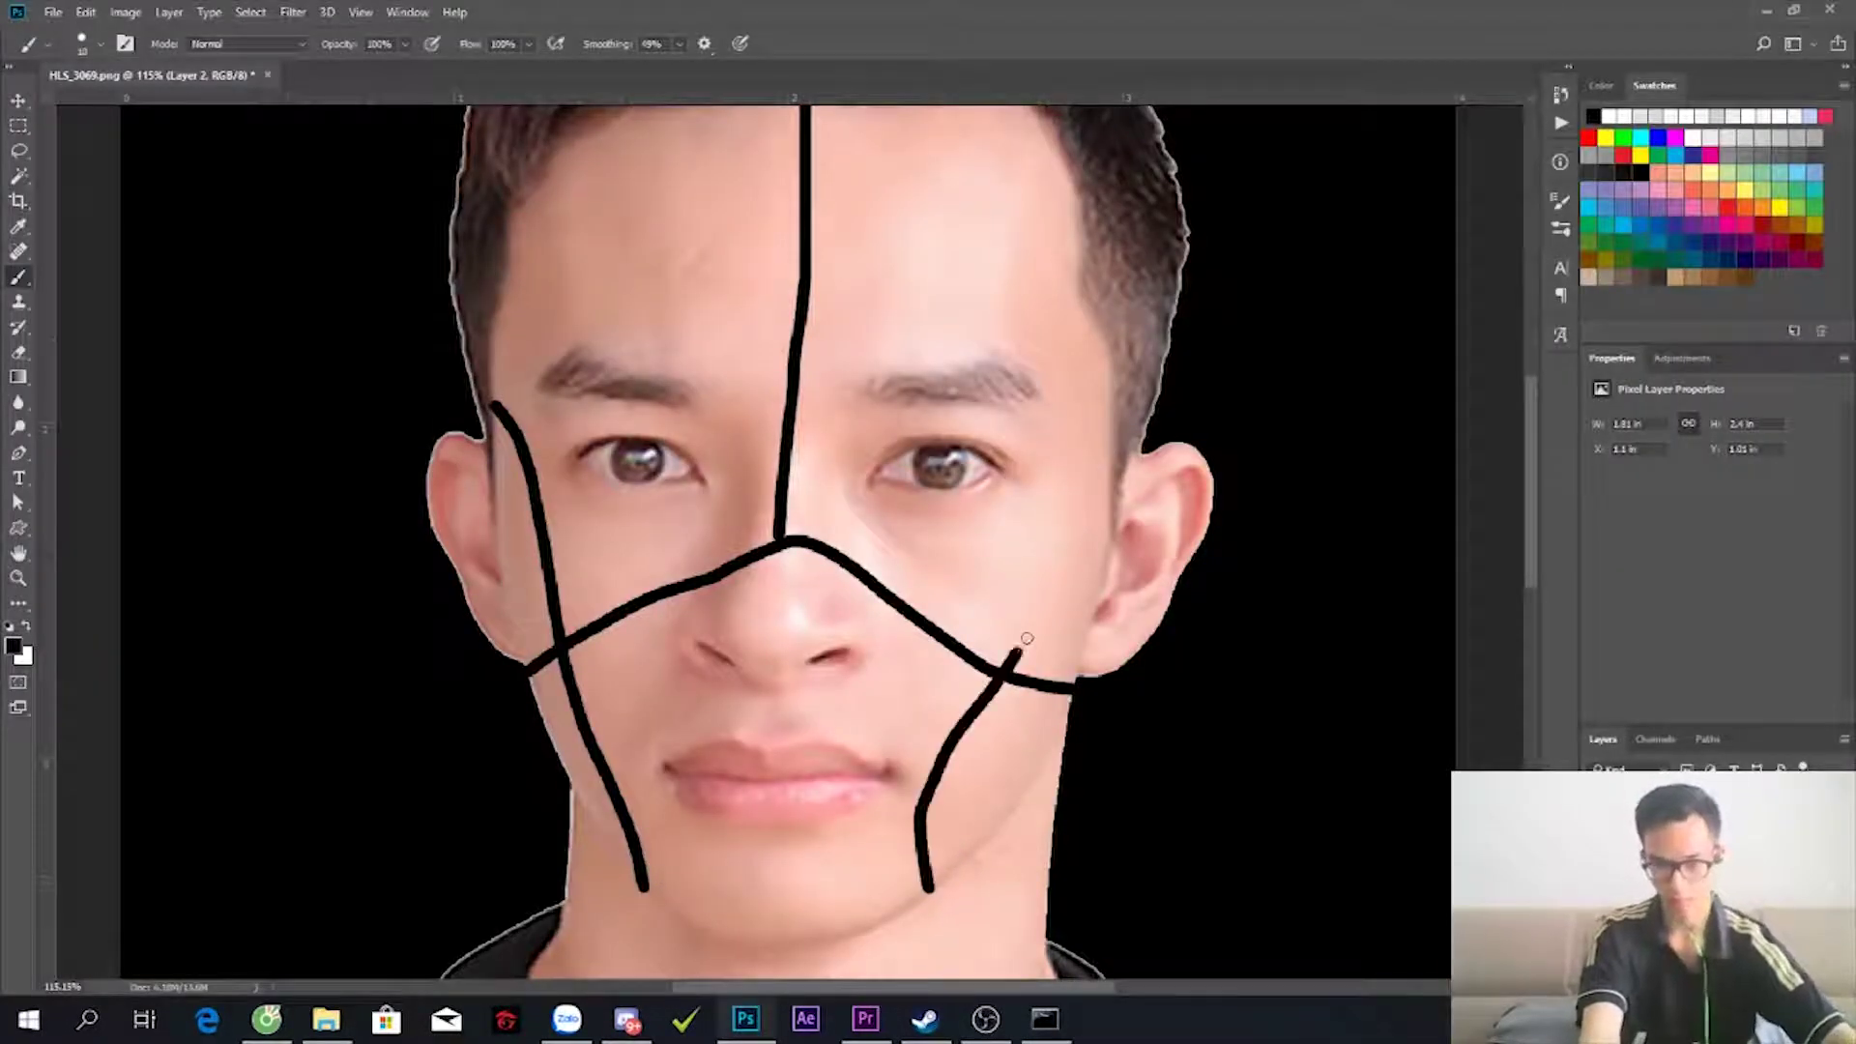
left_click_drag(643, 882, 899, 863)
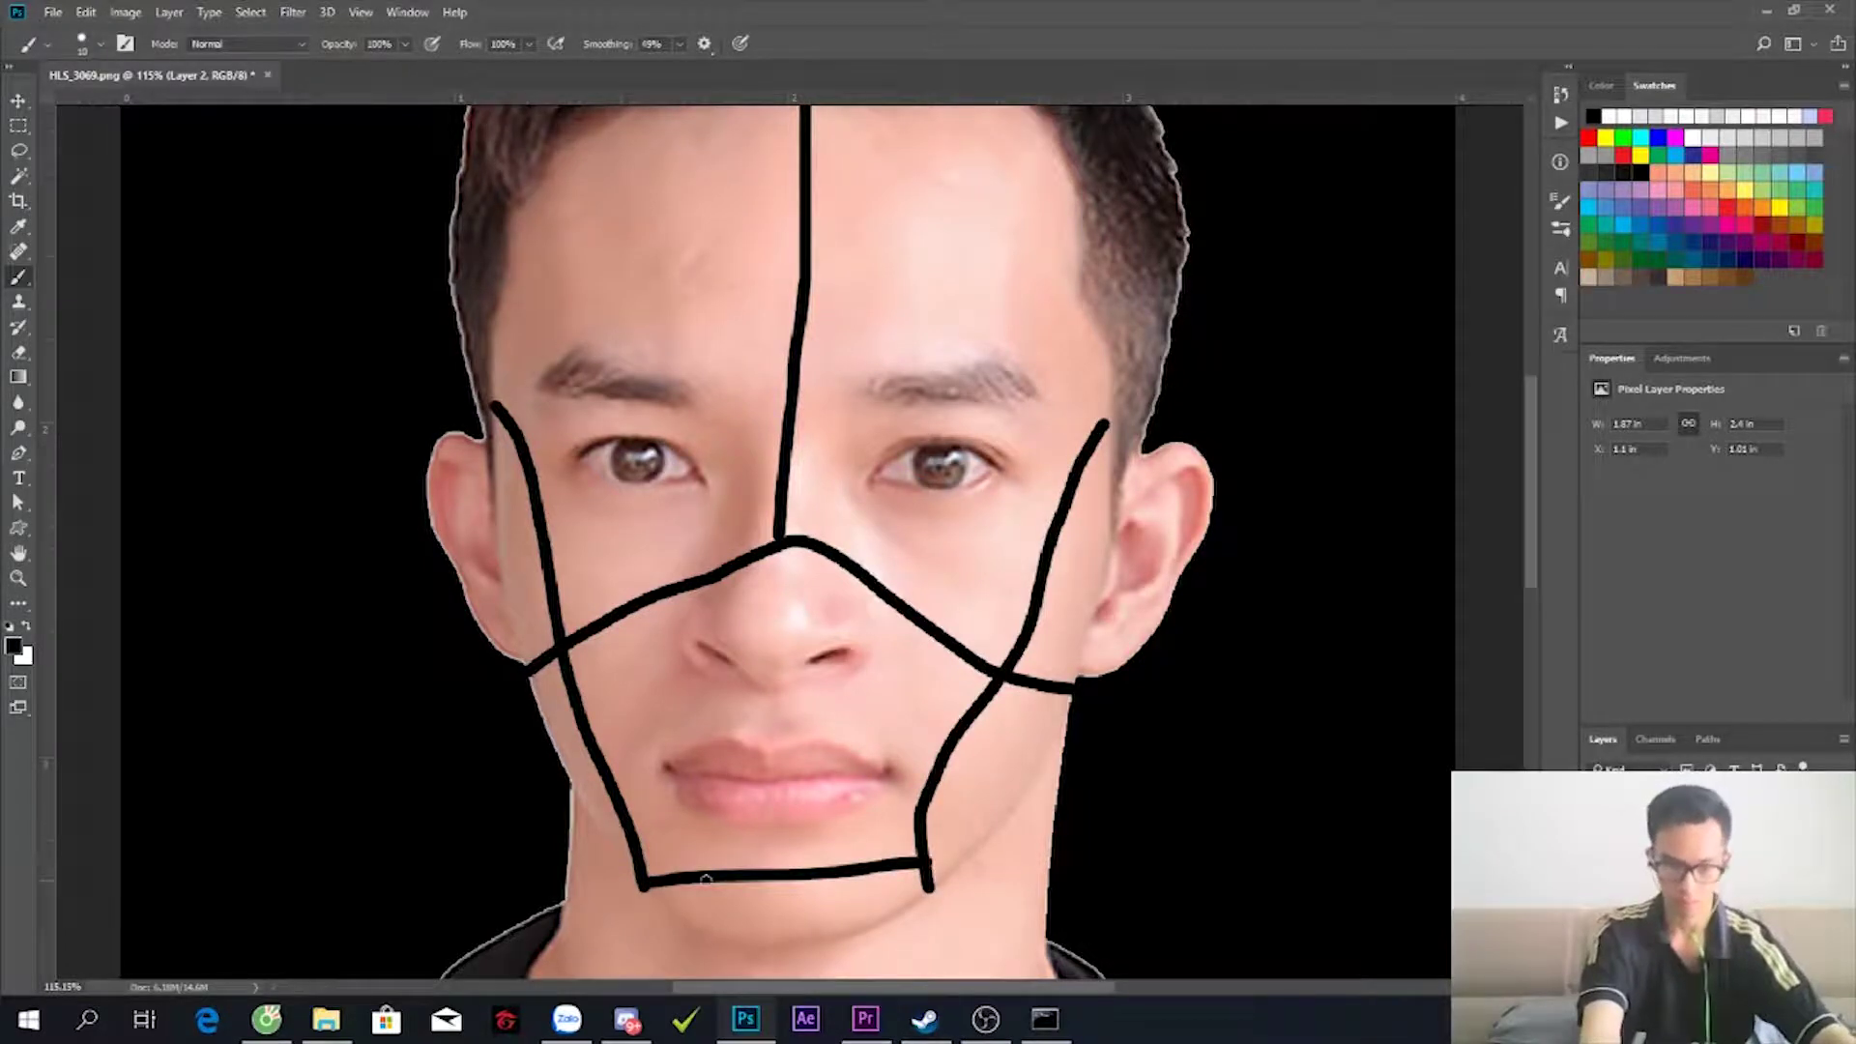
left_click_drag(648, 824, 657, 874)
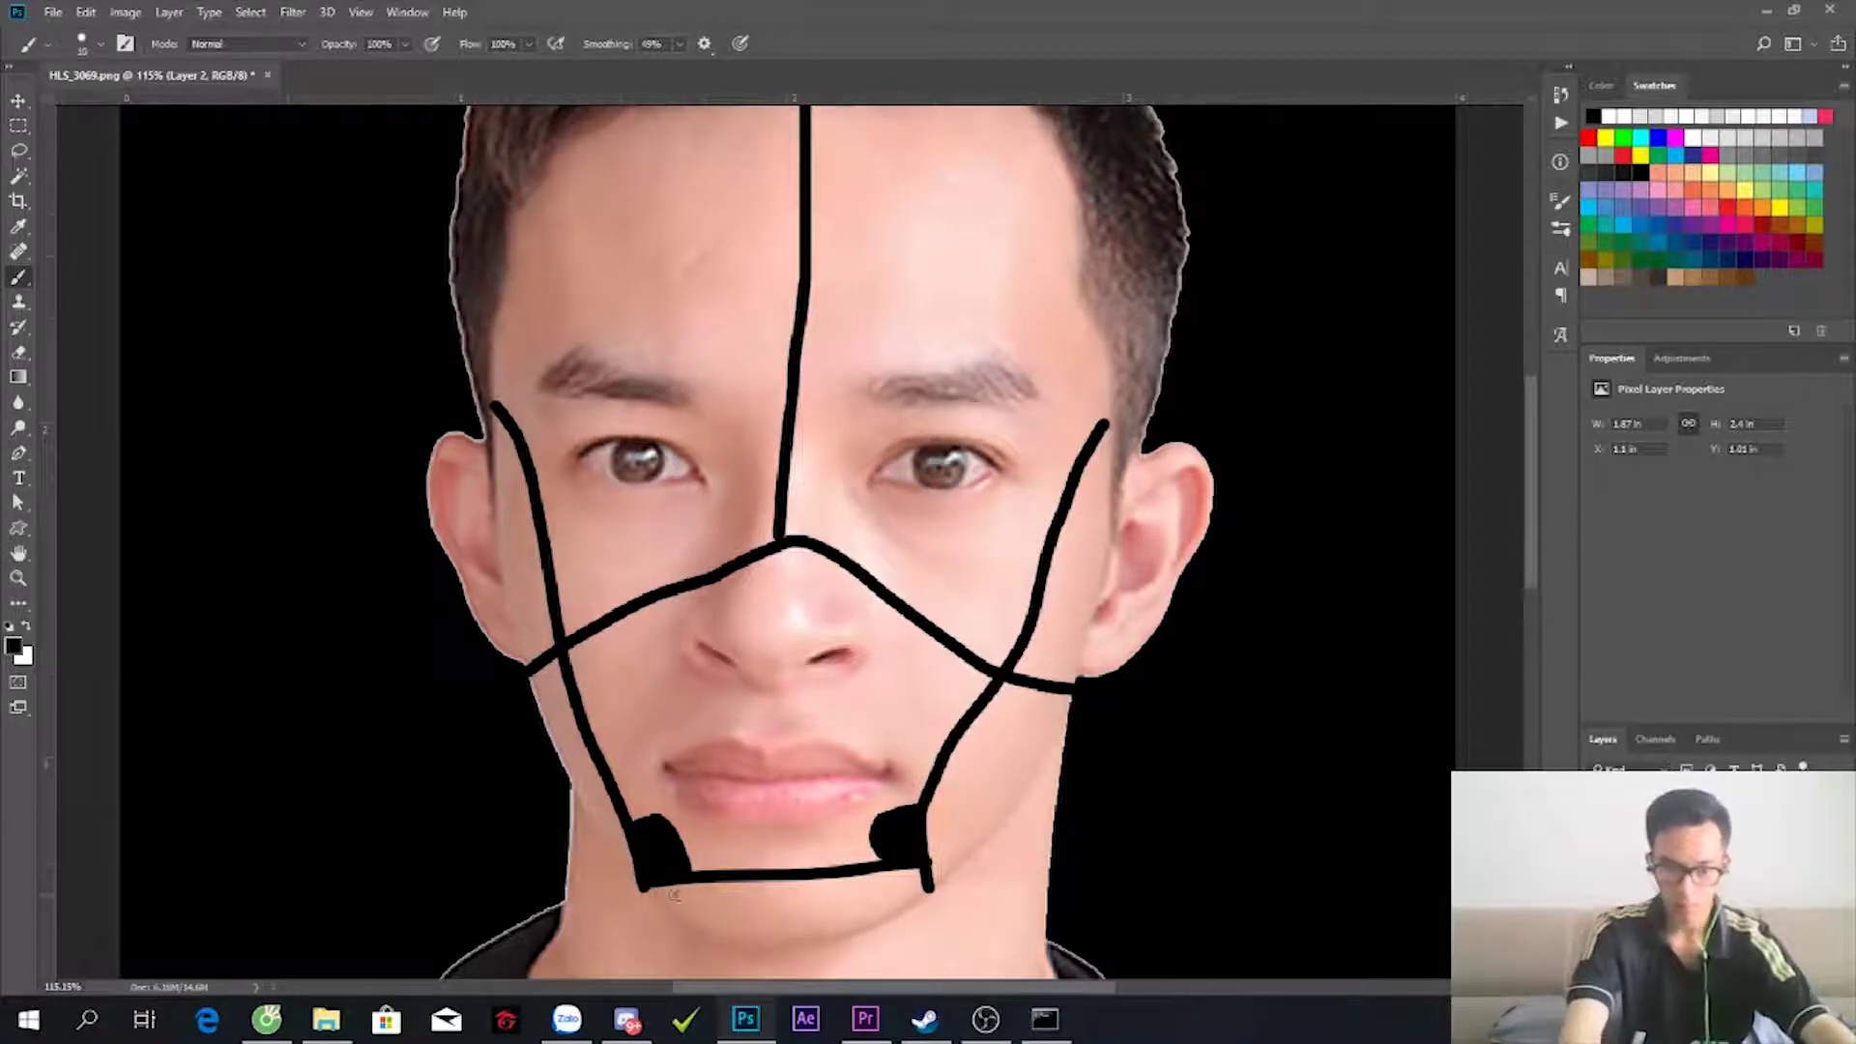
- Add a large forehead dot and neck seam lines, then fade the sketch into translucent guides
key("bracketright")
key("bracketright")
key("bracketright")
left_click(794, 250)
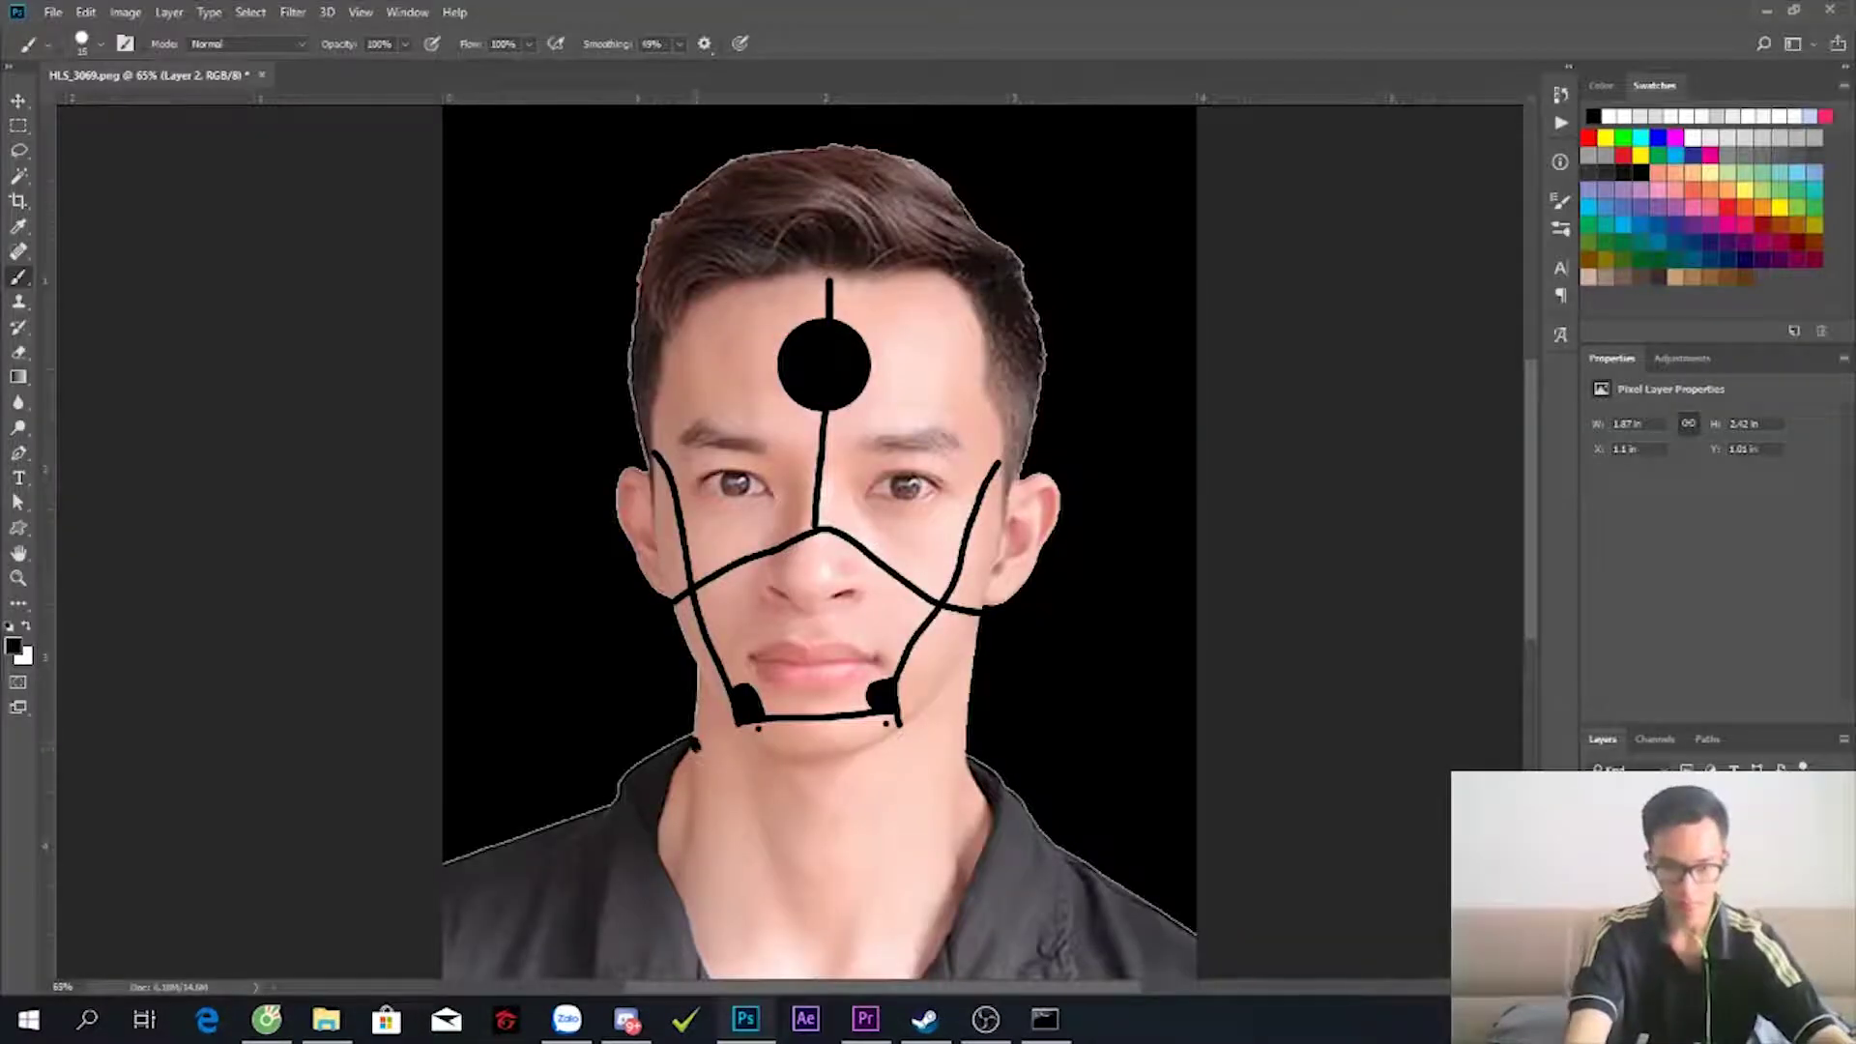
left_click_drag(692, 740, 940, 787)
key("alt+Tab")
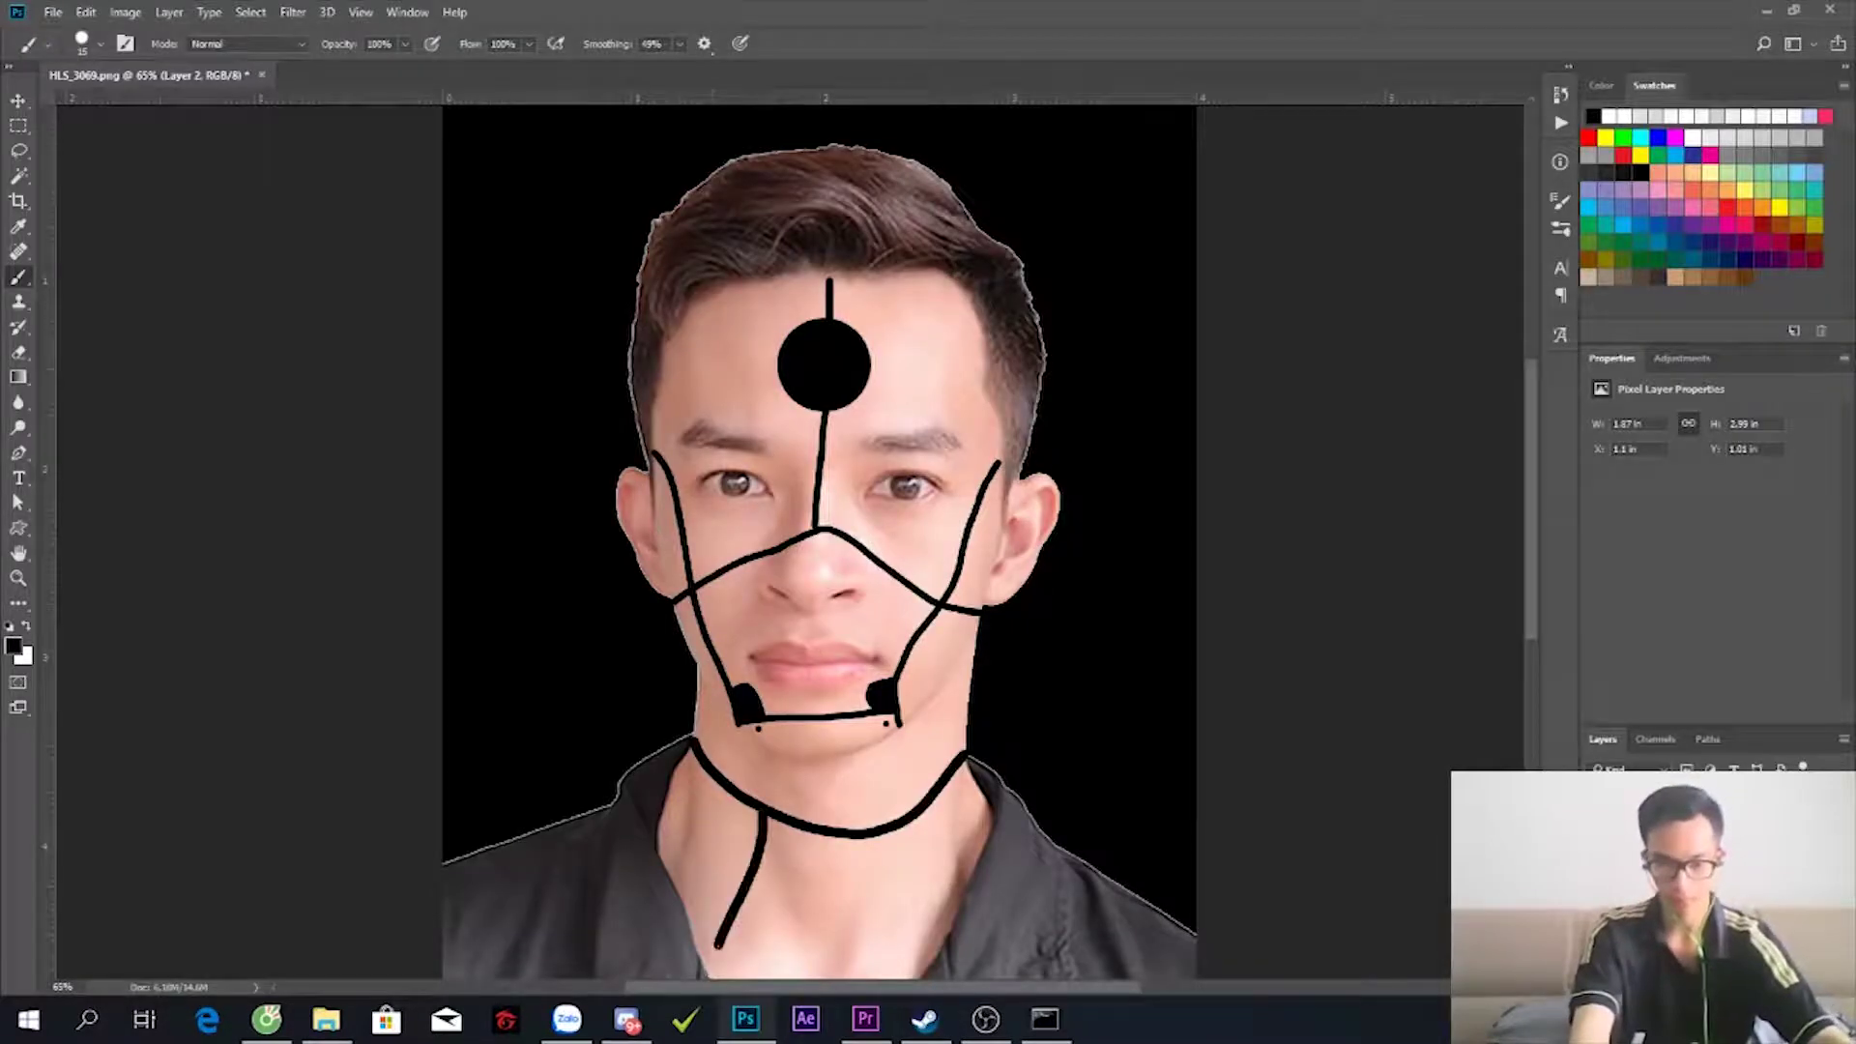
left_click_drag(880, 831, 829, 971)
scroll(841, 563, "up", 2)
scroll(840, 563, "up", 2)
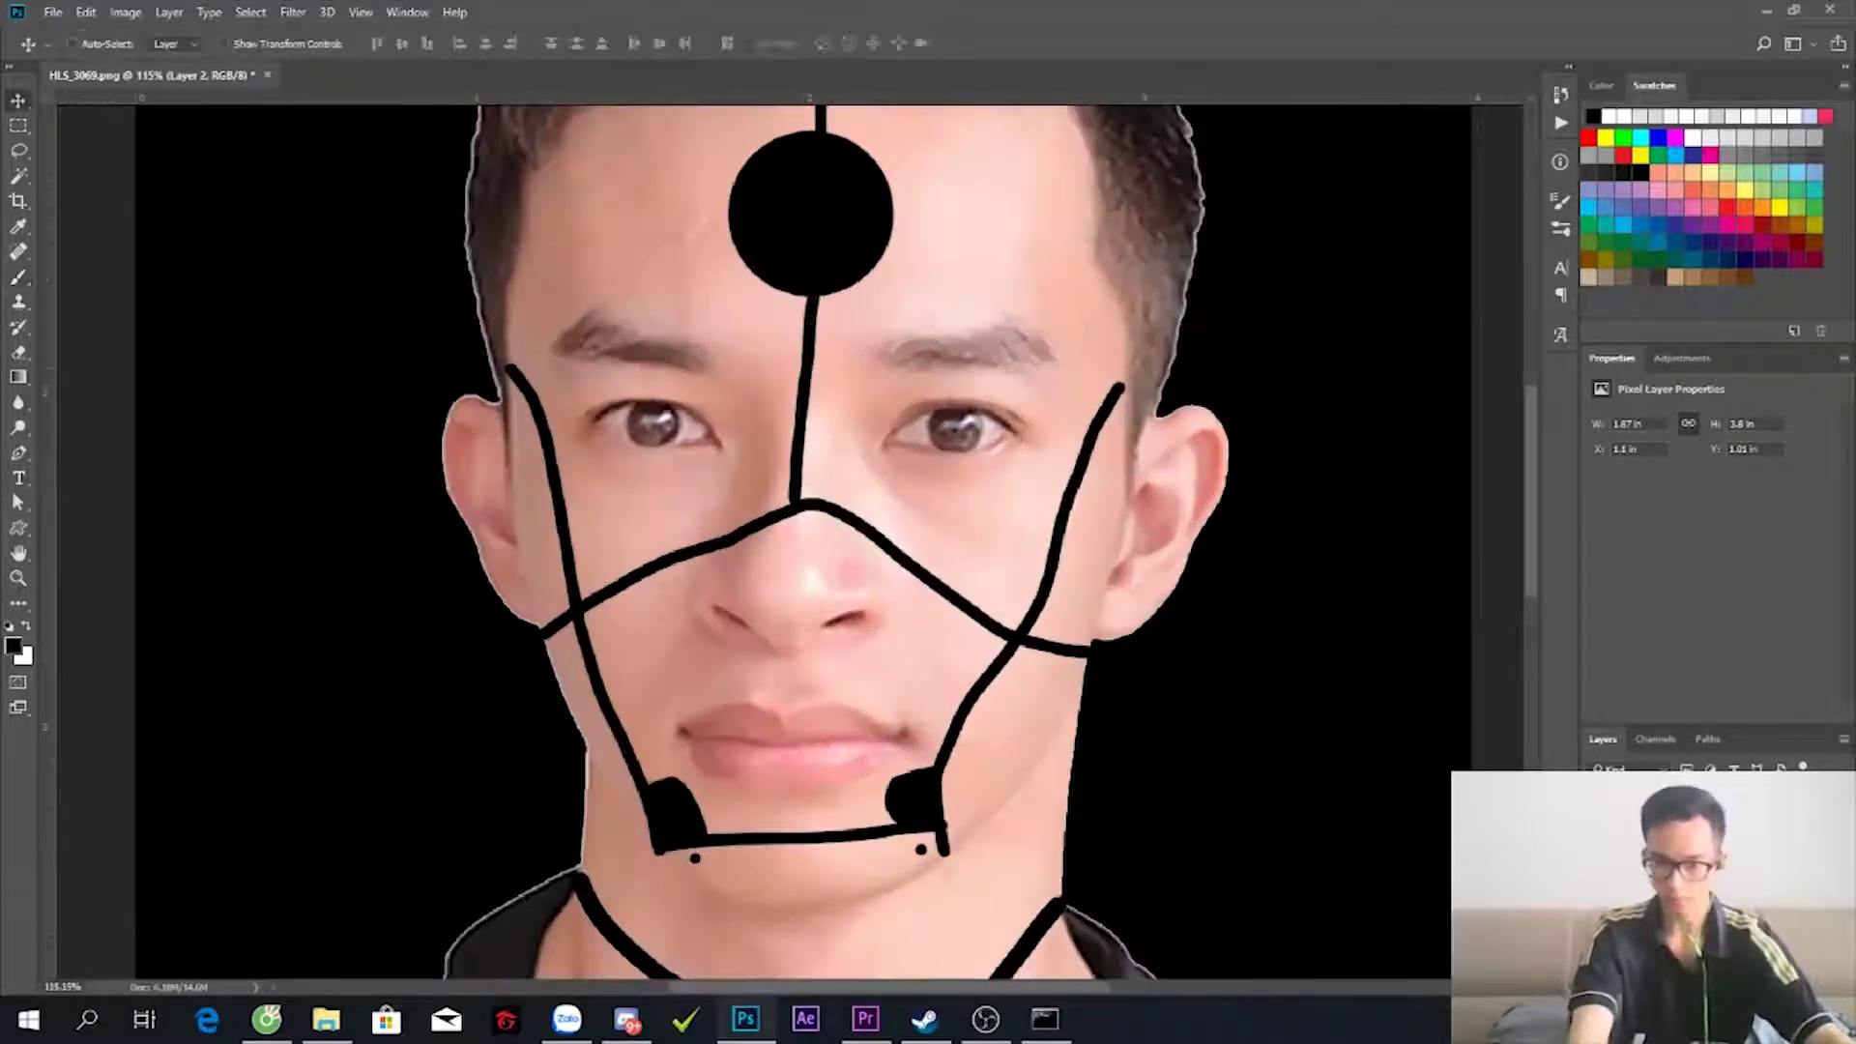
key("p")
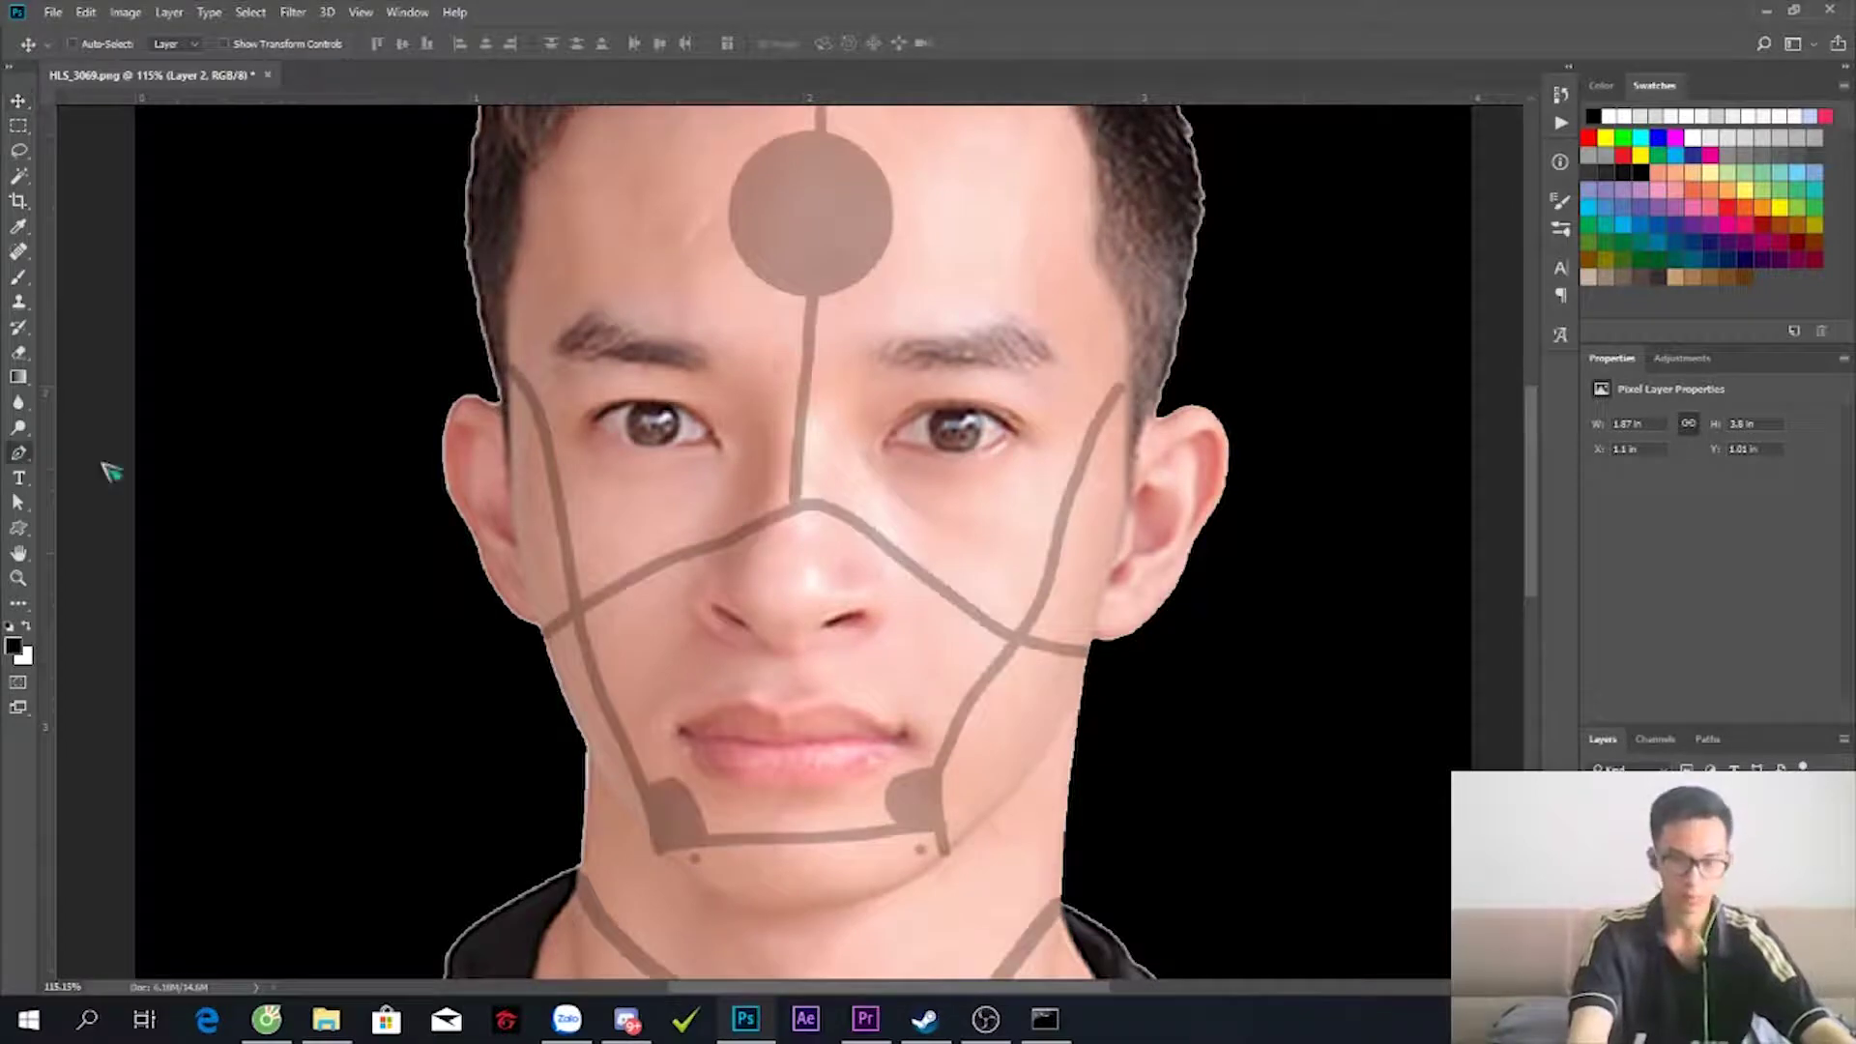
- Draw the right jaw path and set brush size to follow pen pressure in Shape Dynamics
left_click_drag(1041, 626, 1036, 633)
left_click_drag(936, 793, 943, 846)
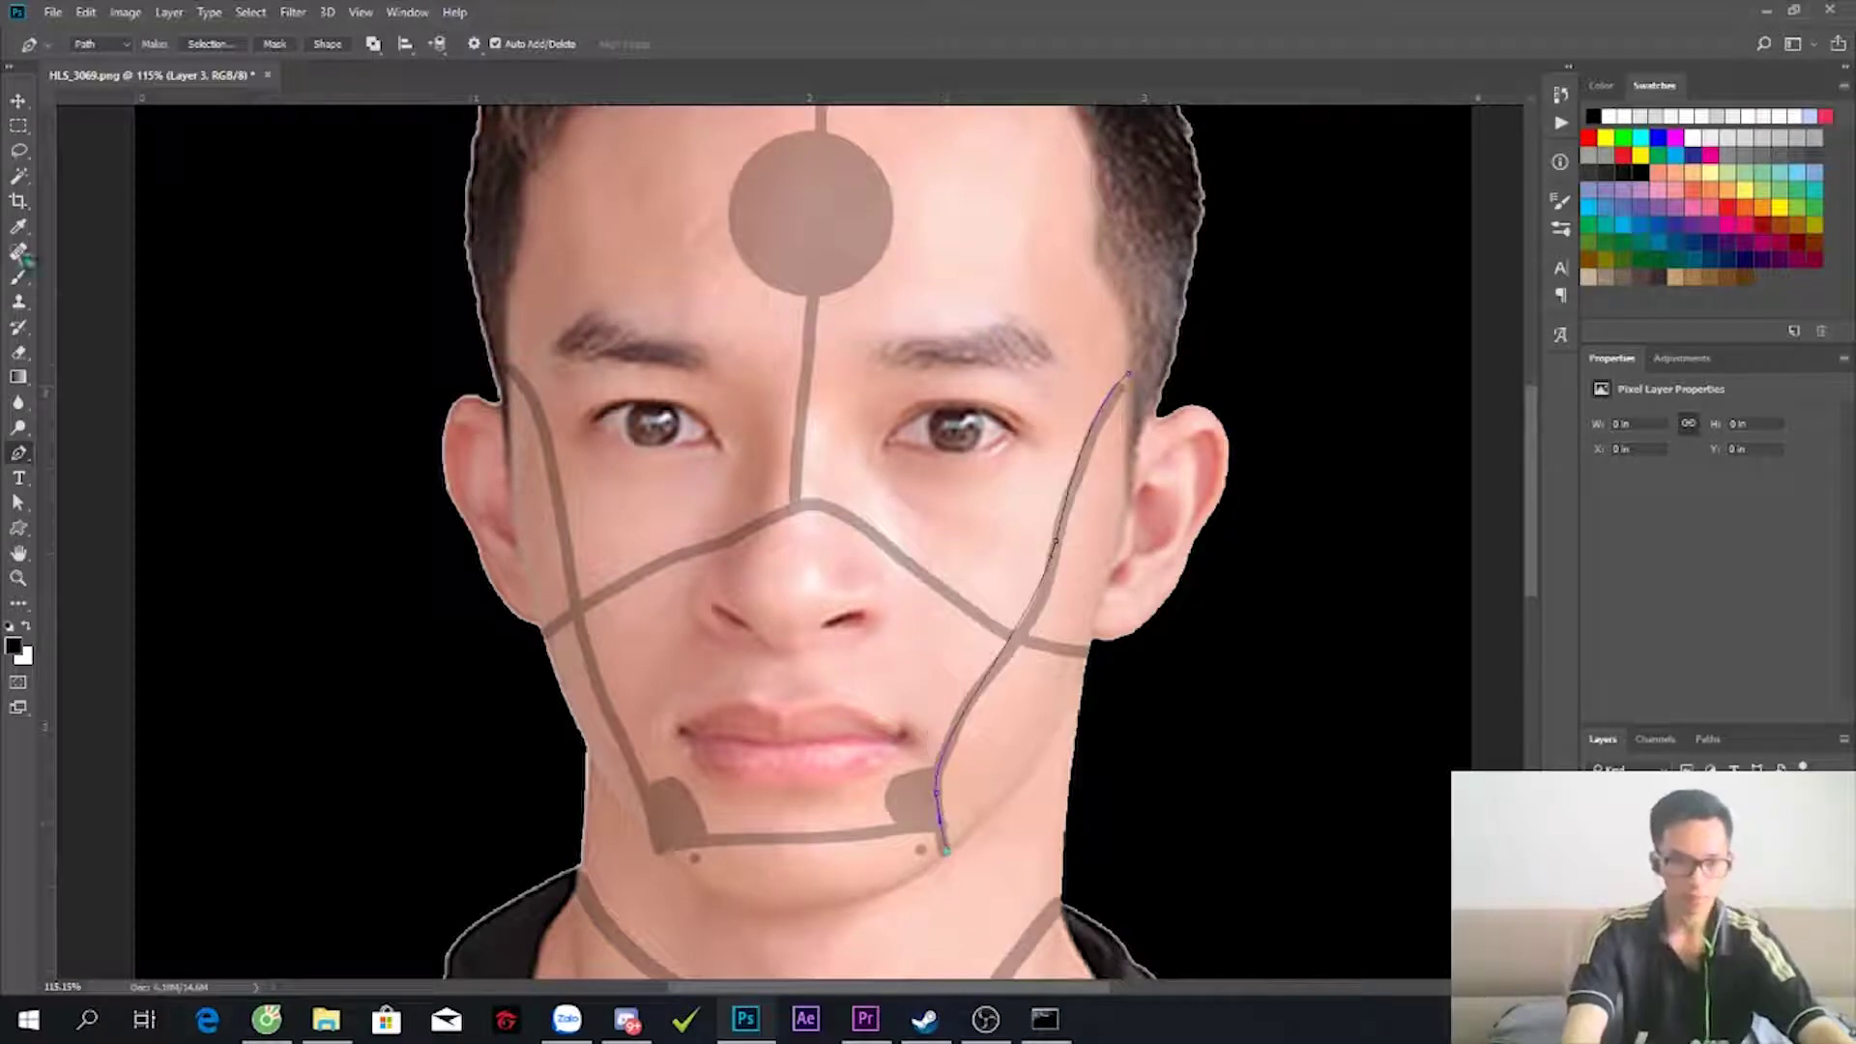
key("b")
left_click(125, 43)
left_click(1040, 273)
left_click(1224, 265)
left_click(1220, 300)
left_click(1560, 200)
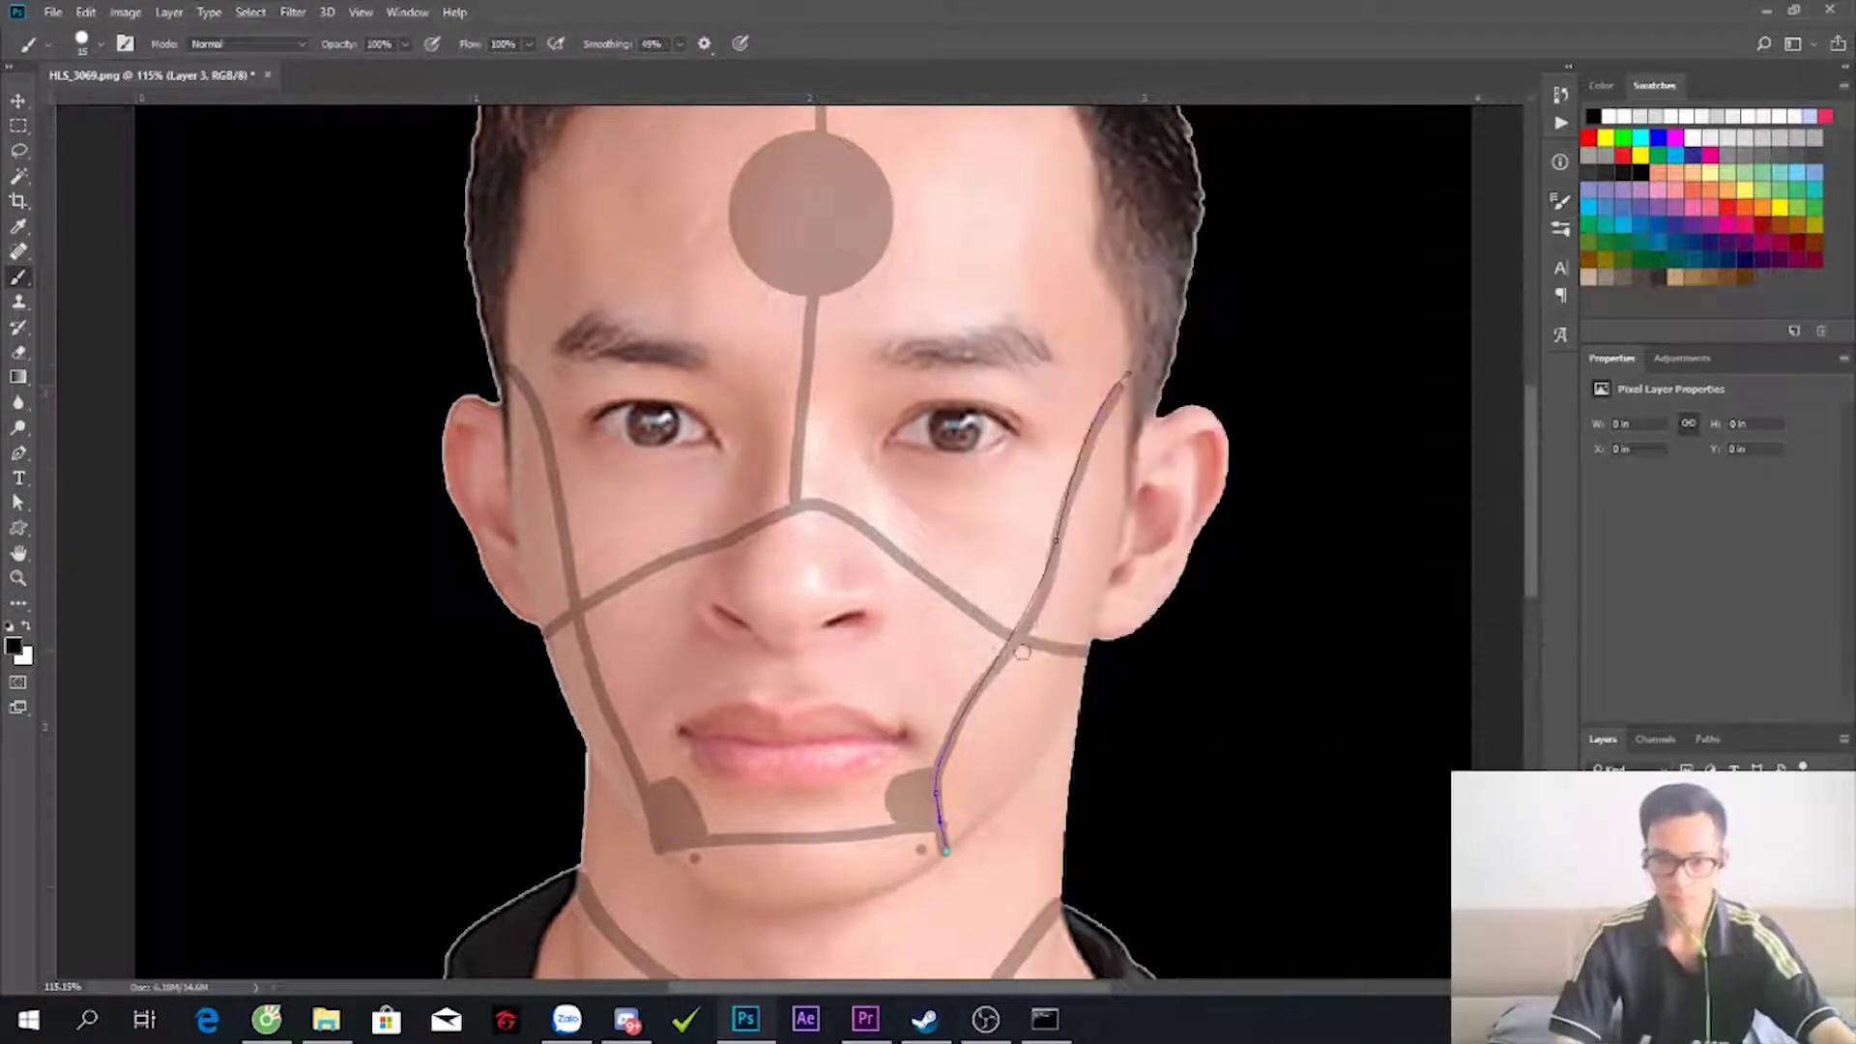
- Stroke the right cheek path with a tapered black brush line and clear the outline
left_click(19, 452)
right_click(1030, 636)
left_click(1054, 385)
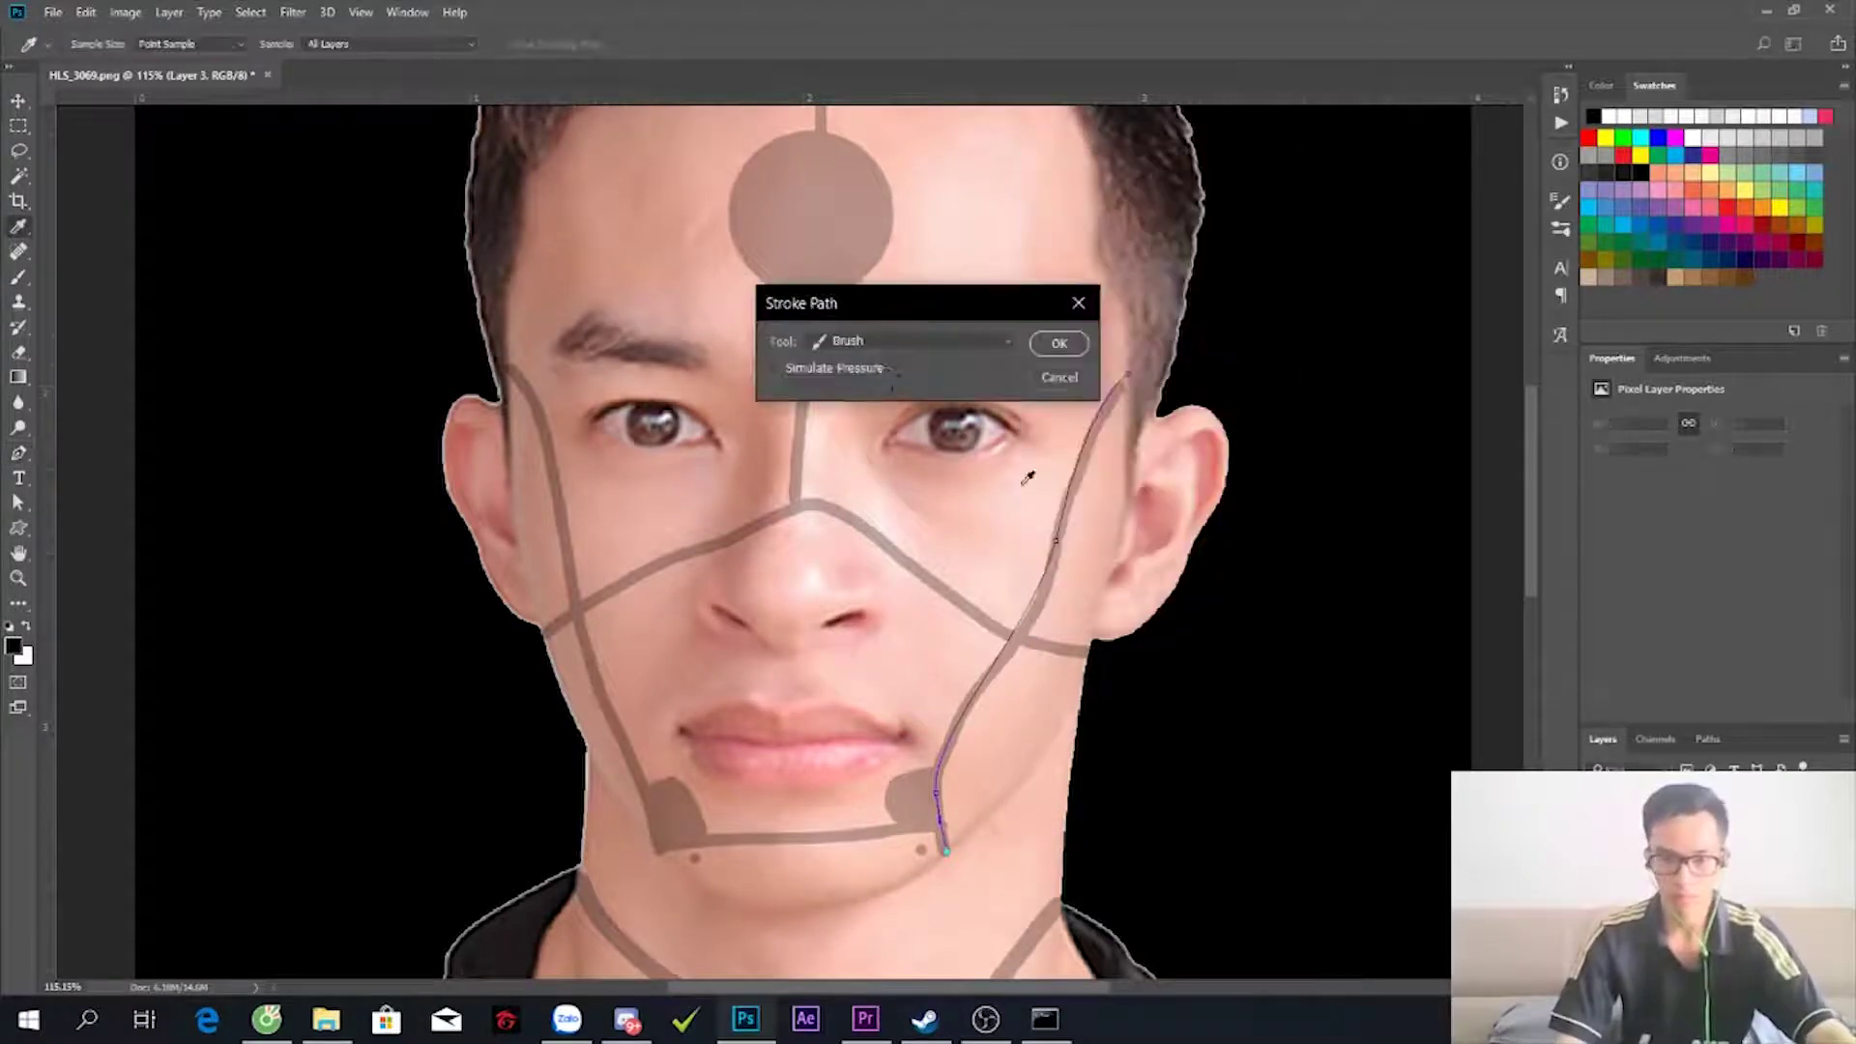
key("Return")
key("ctrl+z")
key("ctrl+z")
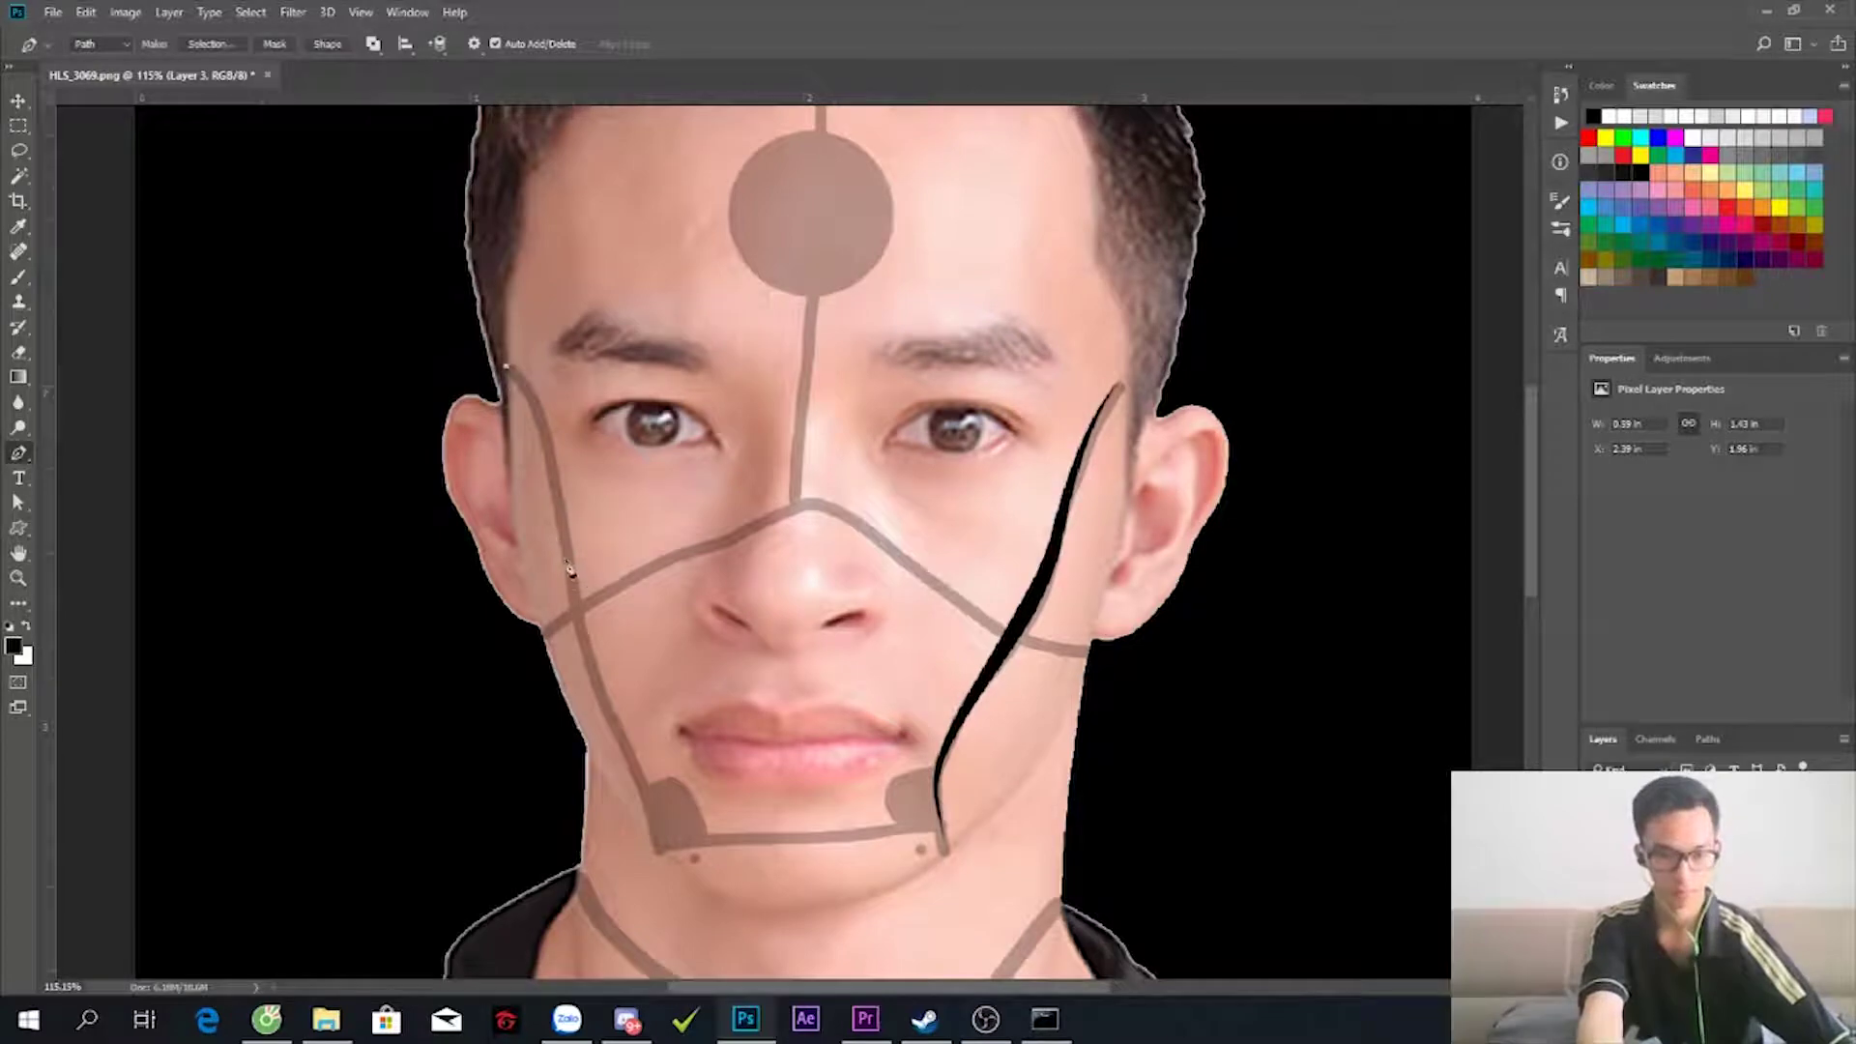
- Trace the left cheek and chin guides with tapered black stroked paths
left_click_drag(584, 702, 580, 744)
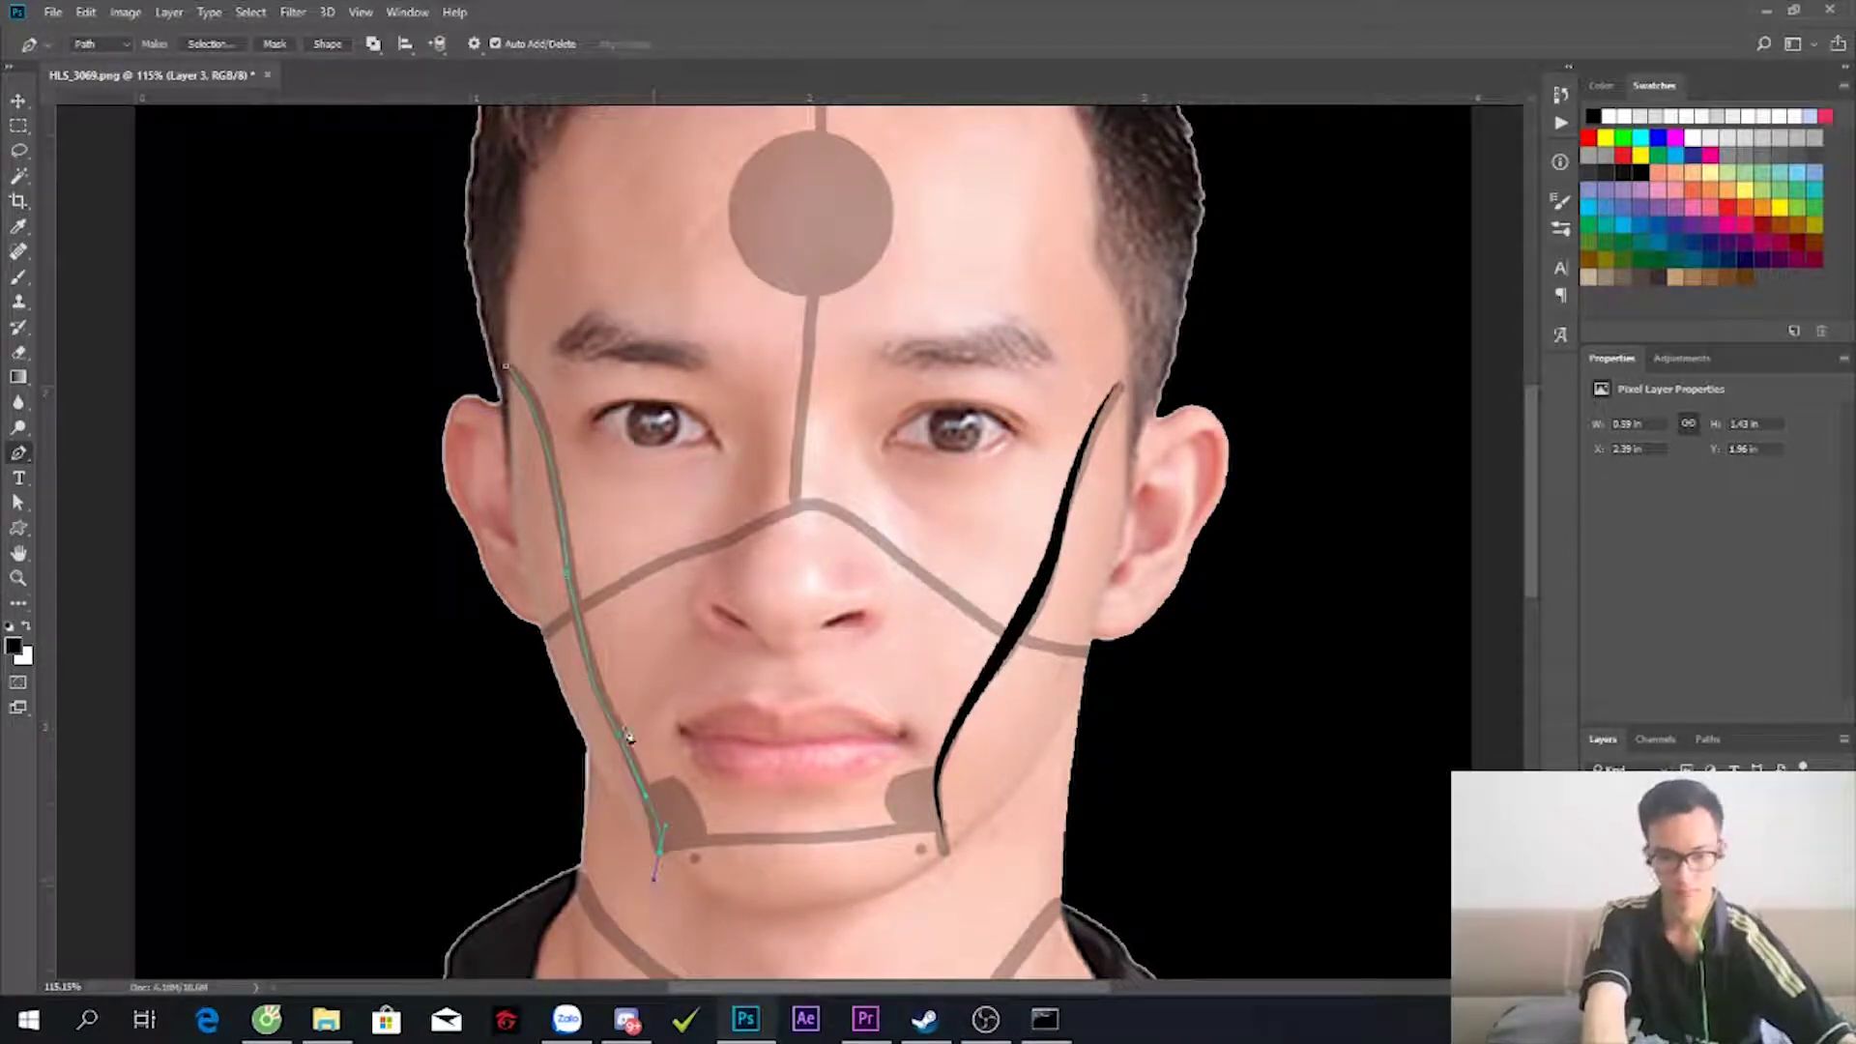
right_click(623, 739)
left_click(728, 413)
key("Return")
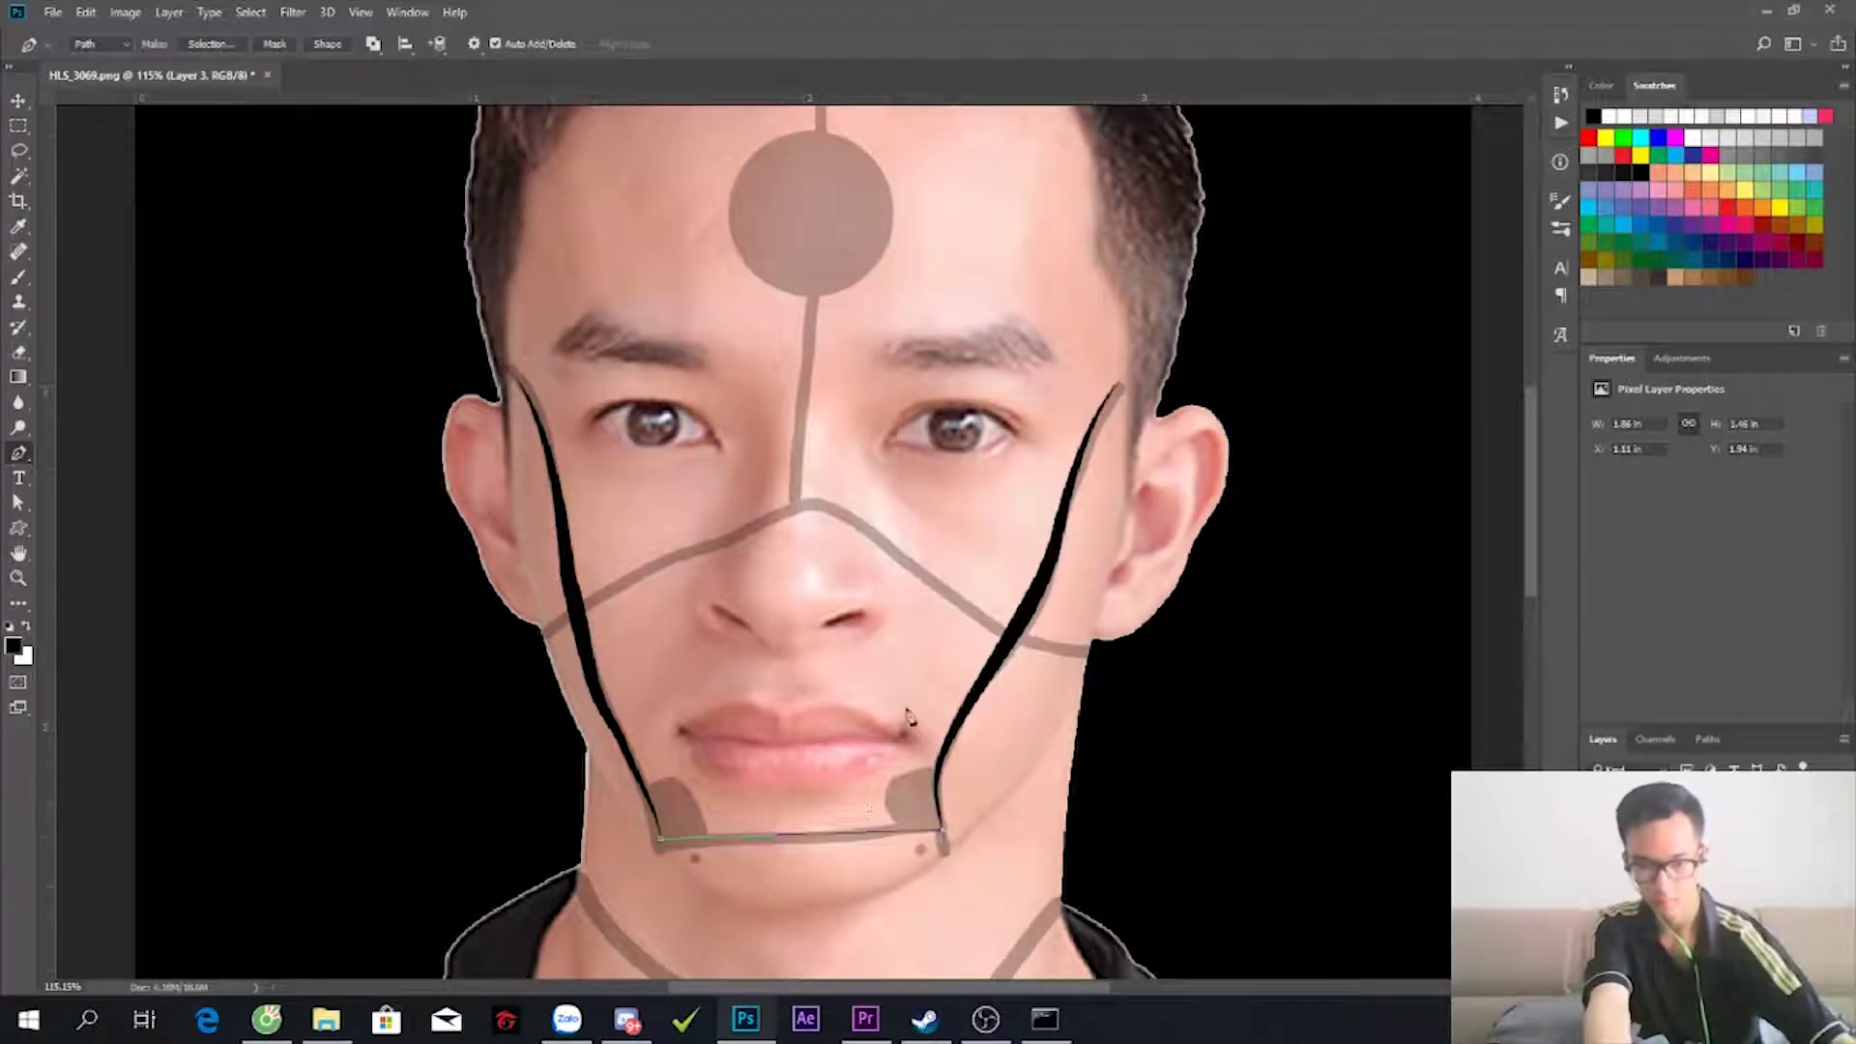
right_click(855, 801)
left_click(967, 469)
key("Return")
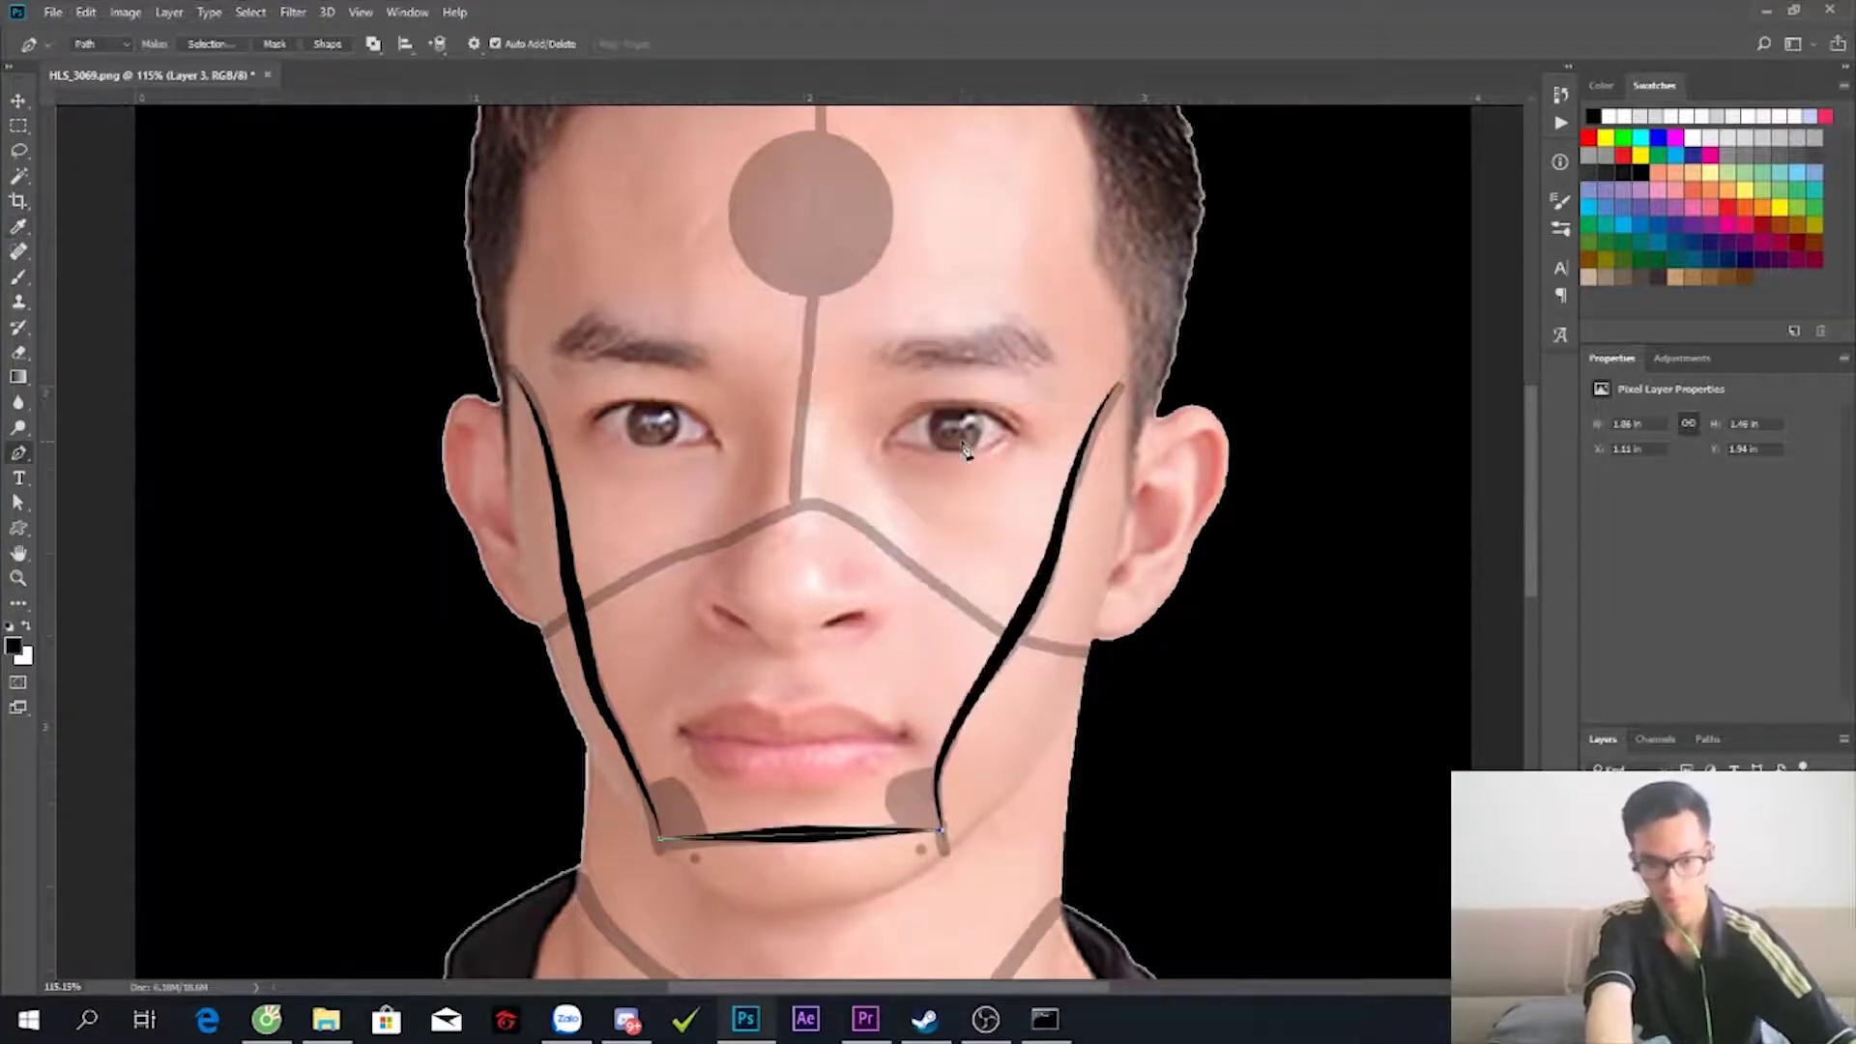
- Redraw the nose-line path to the right cheek and stroke it with a tapered black line
scroll(670, 591, "up", 2)
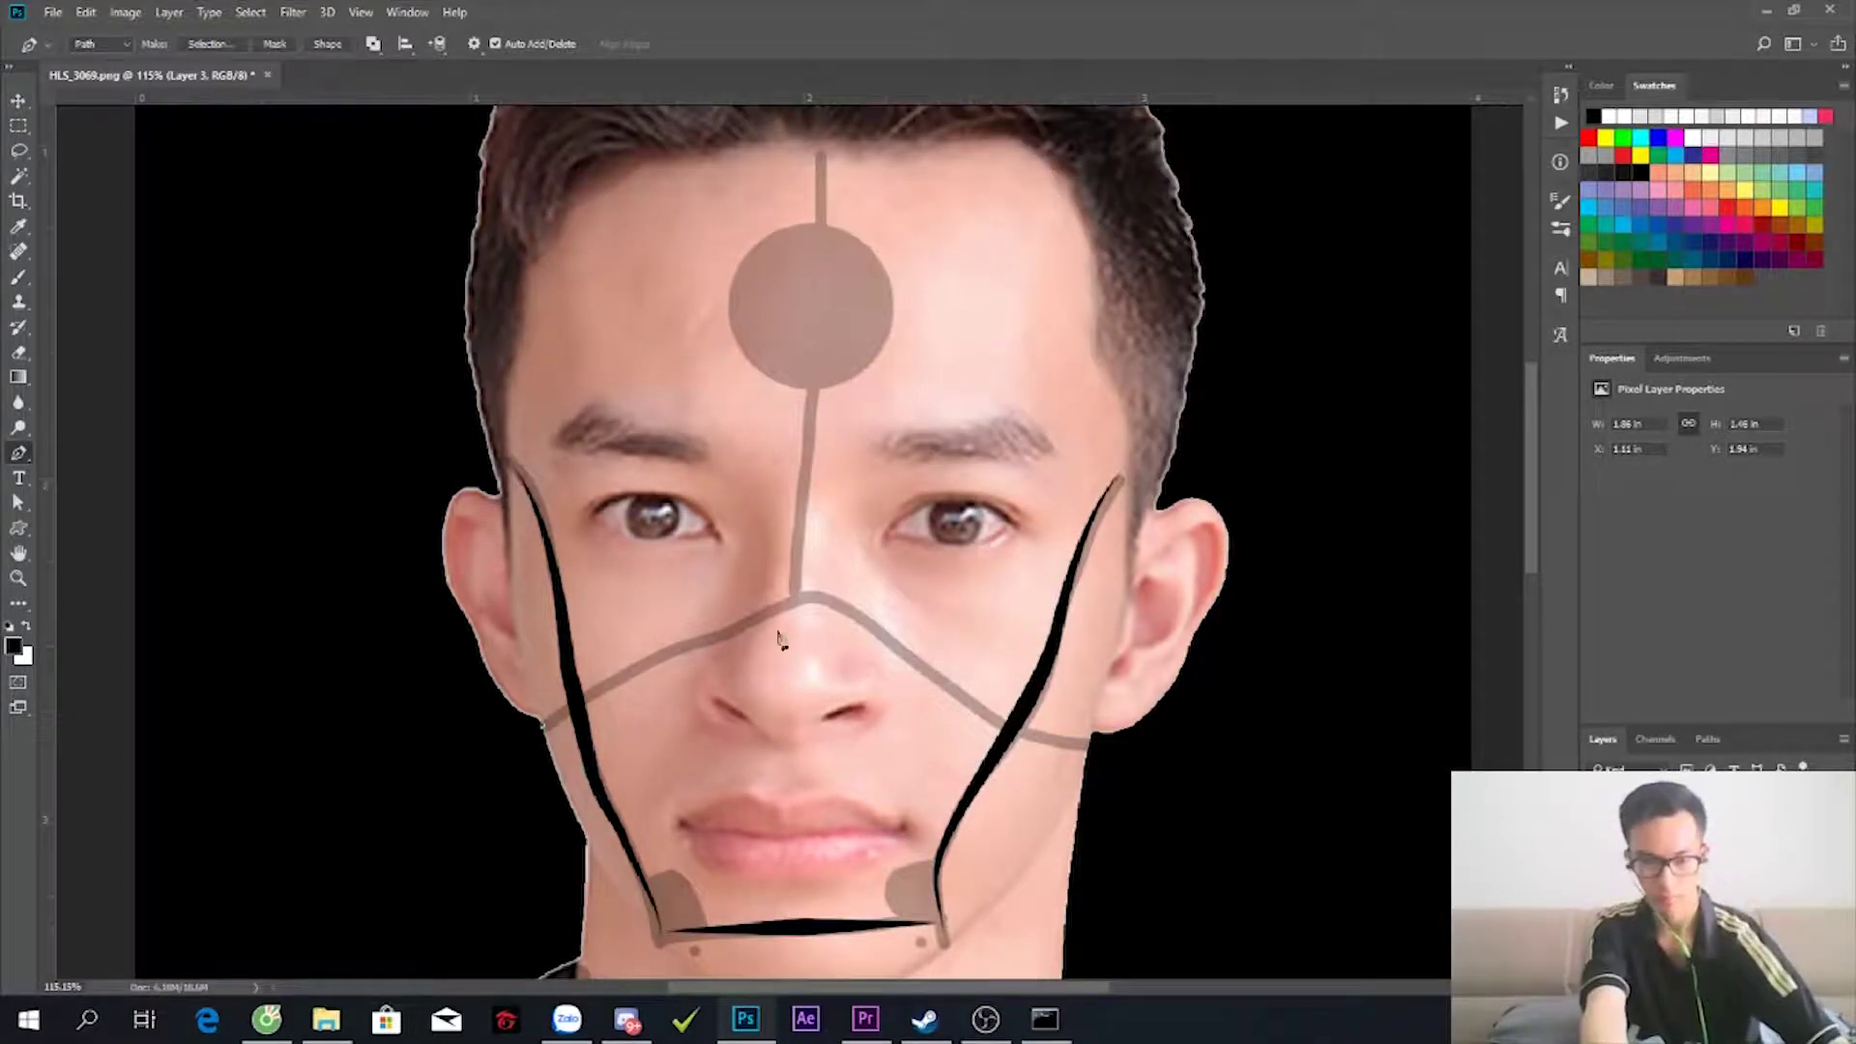
left_click_drag(902, 652, 993, 740)
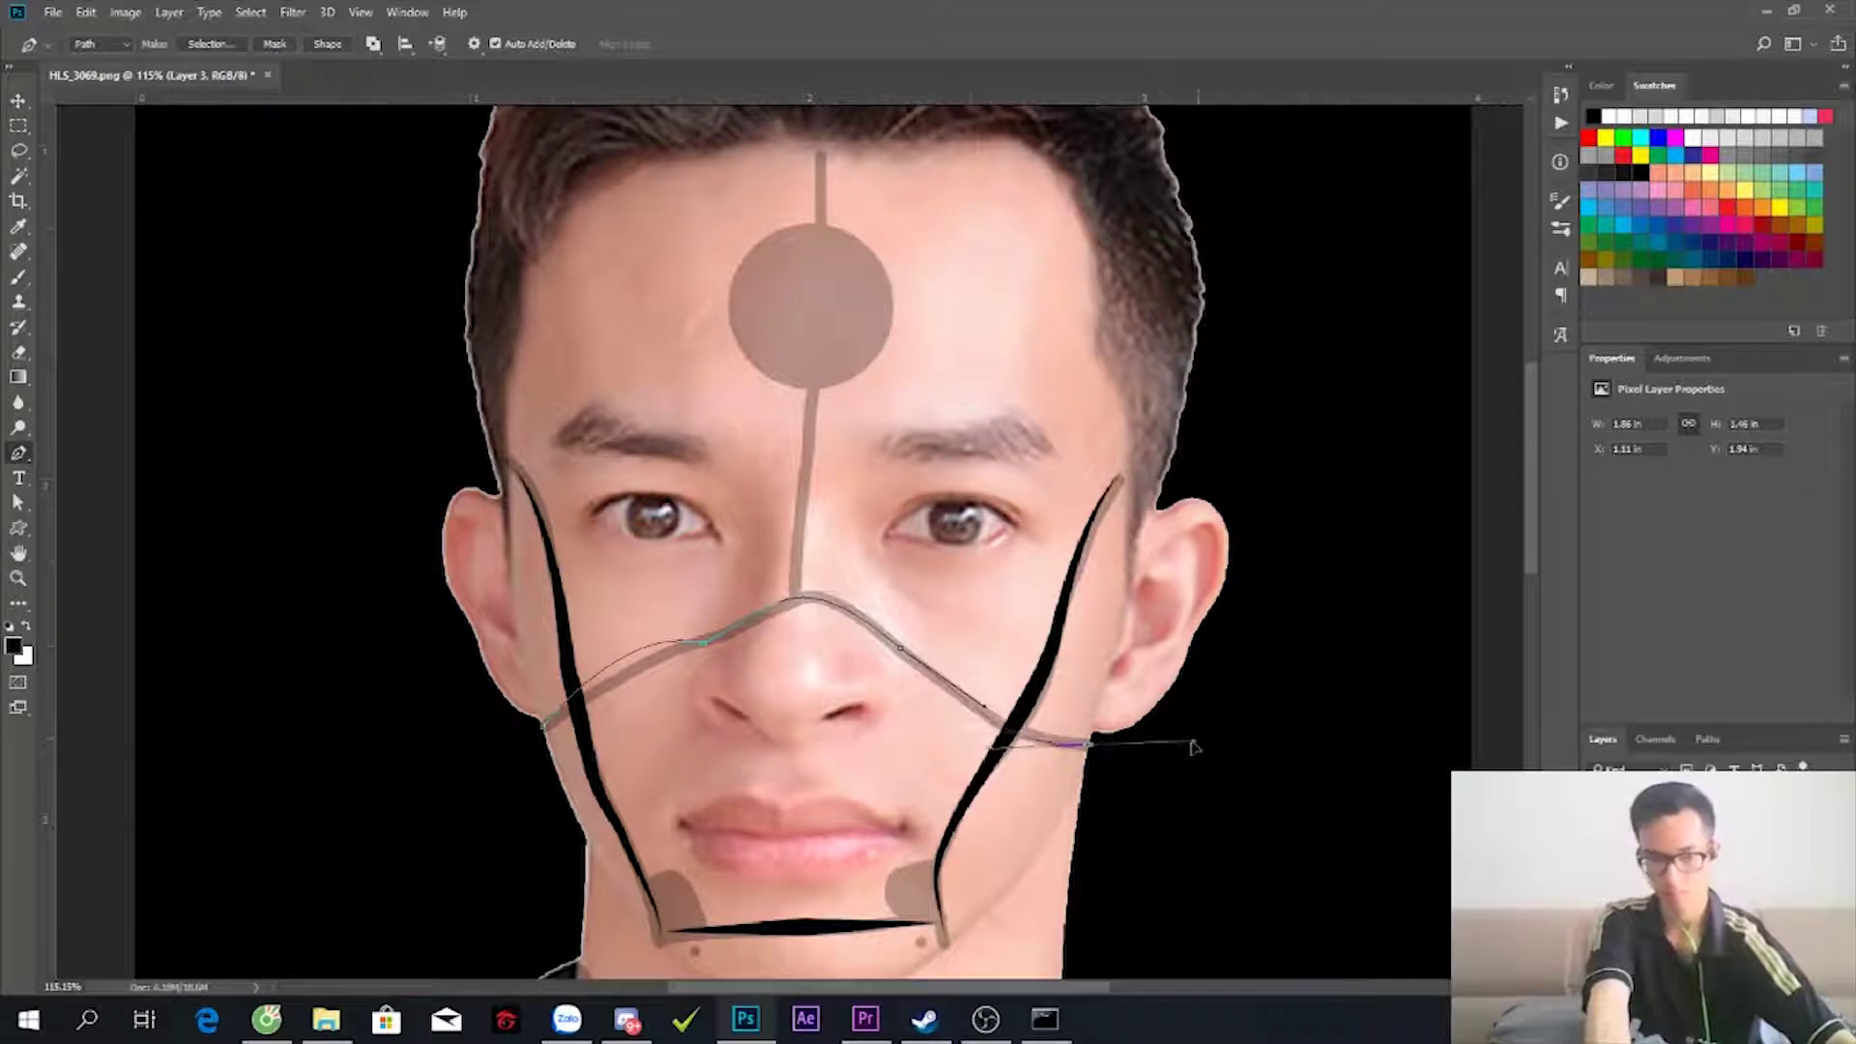
right_click(774, 643)
left_click(764, 470)
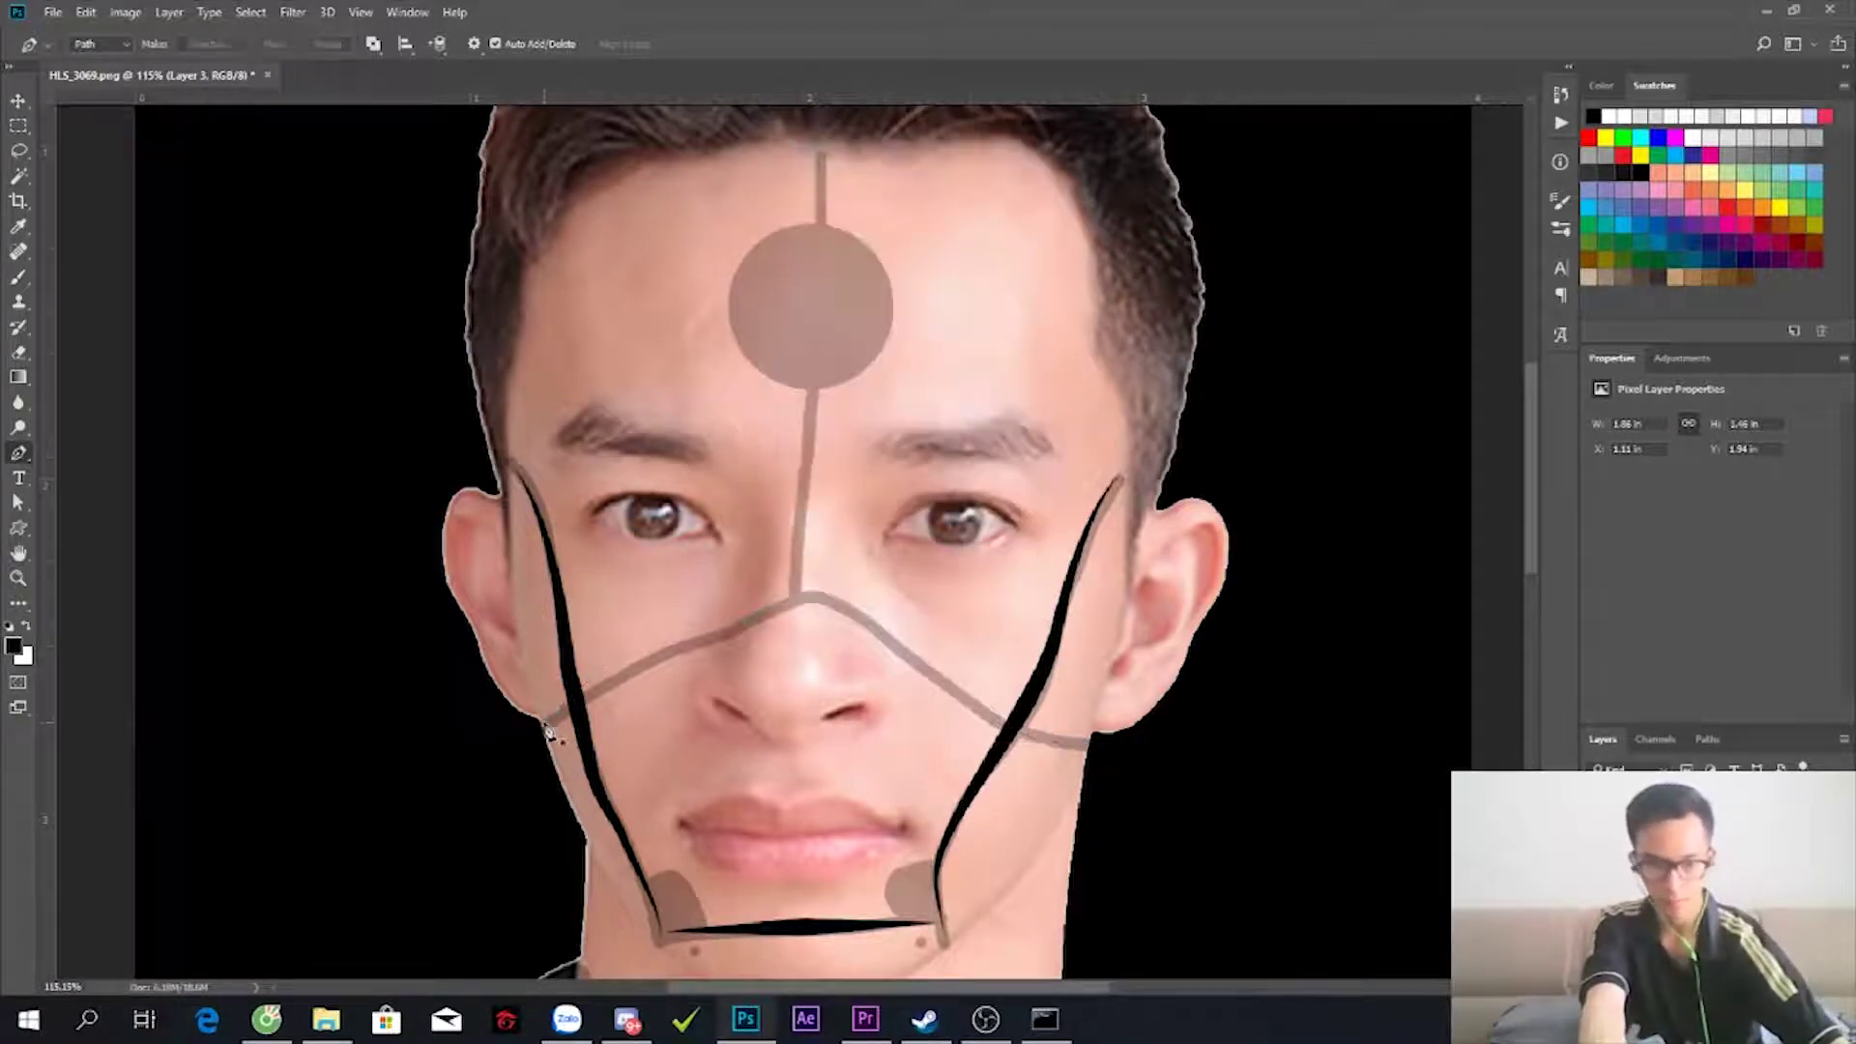
left_click_drag(806, 576, 802, 572)
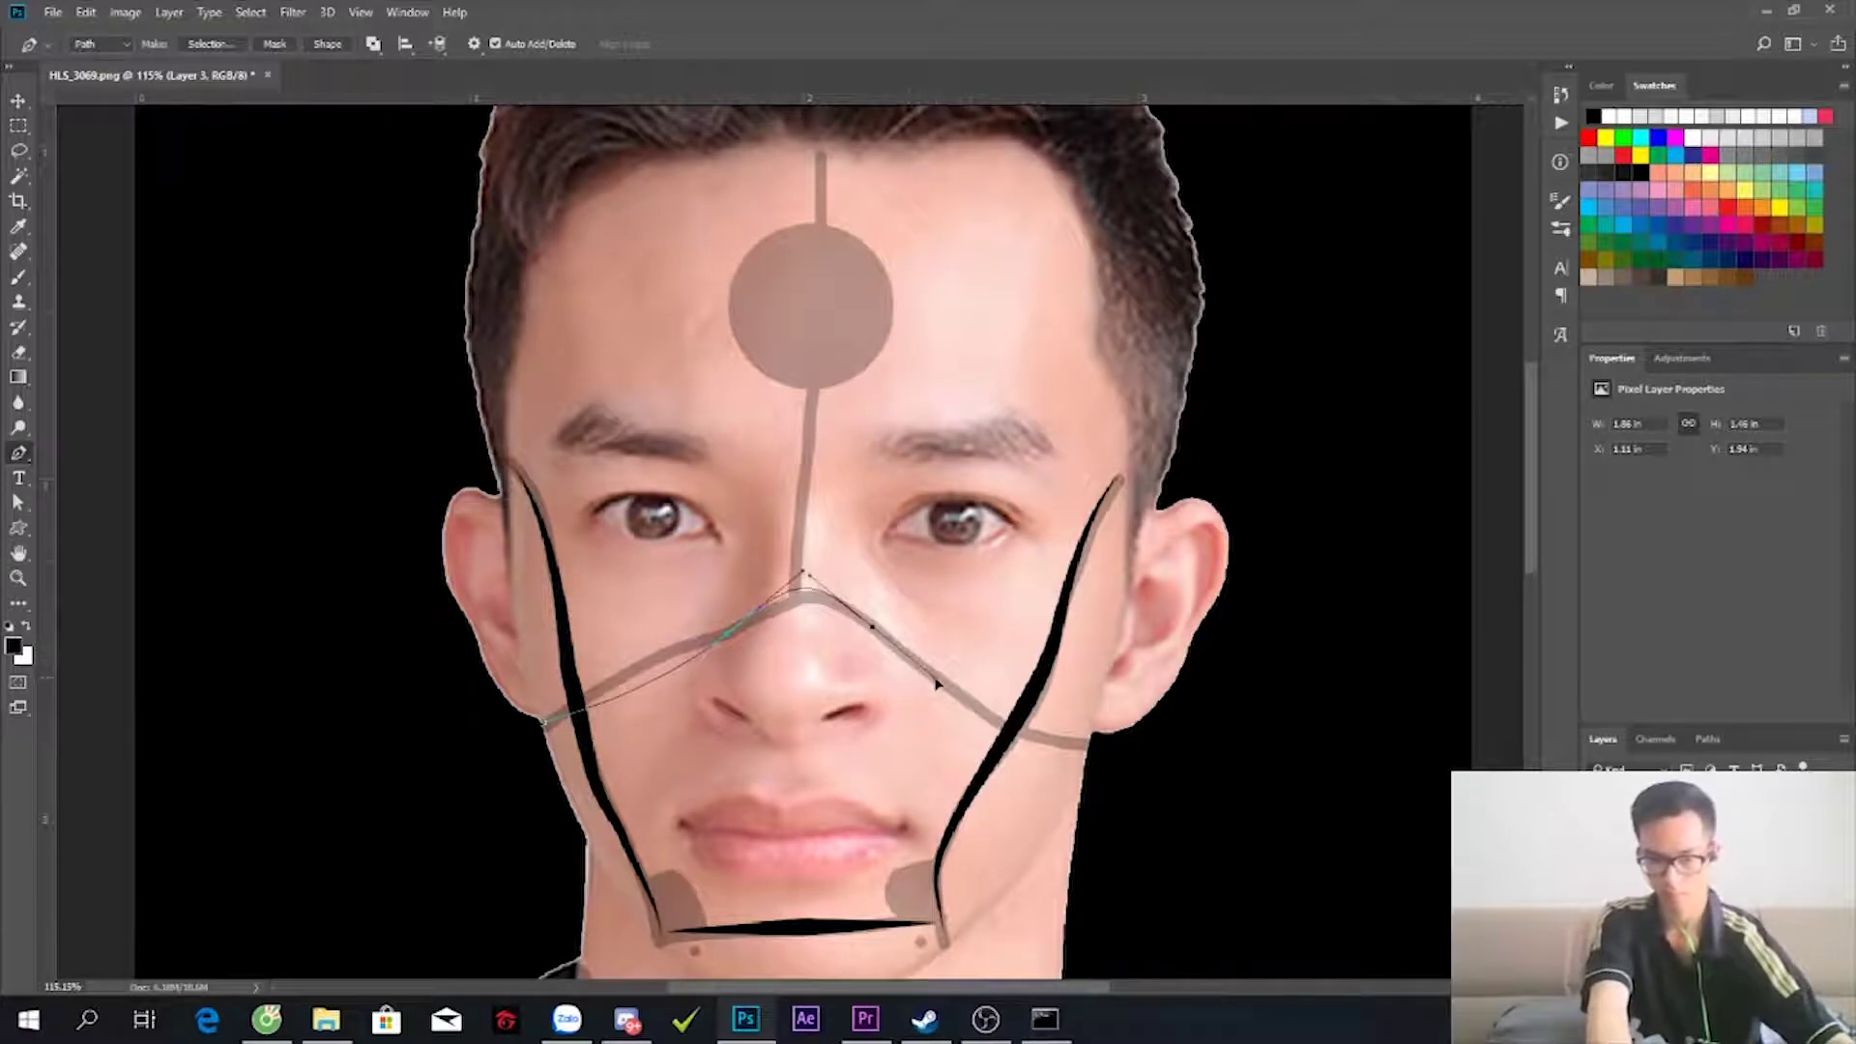
left_click_drag(1091, 748, 1167, 749)
right_click(918, 128)
left_click(986, 299)
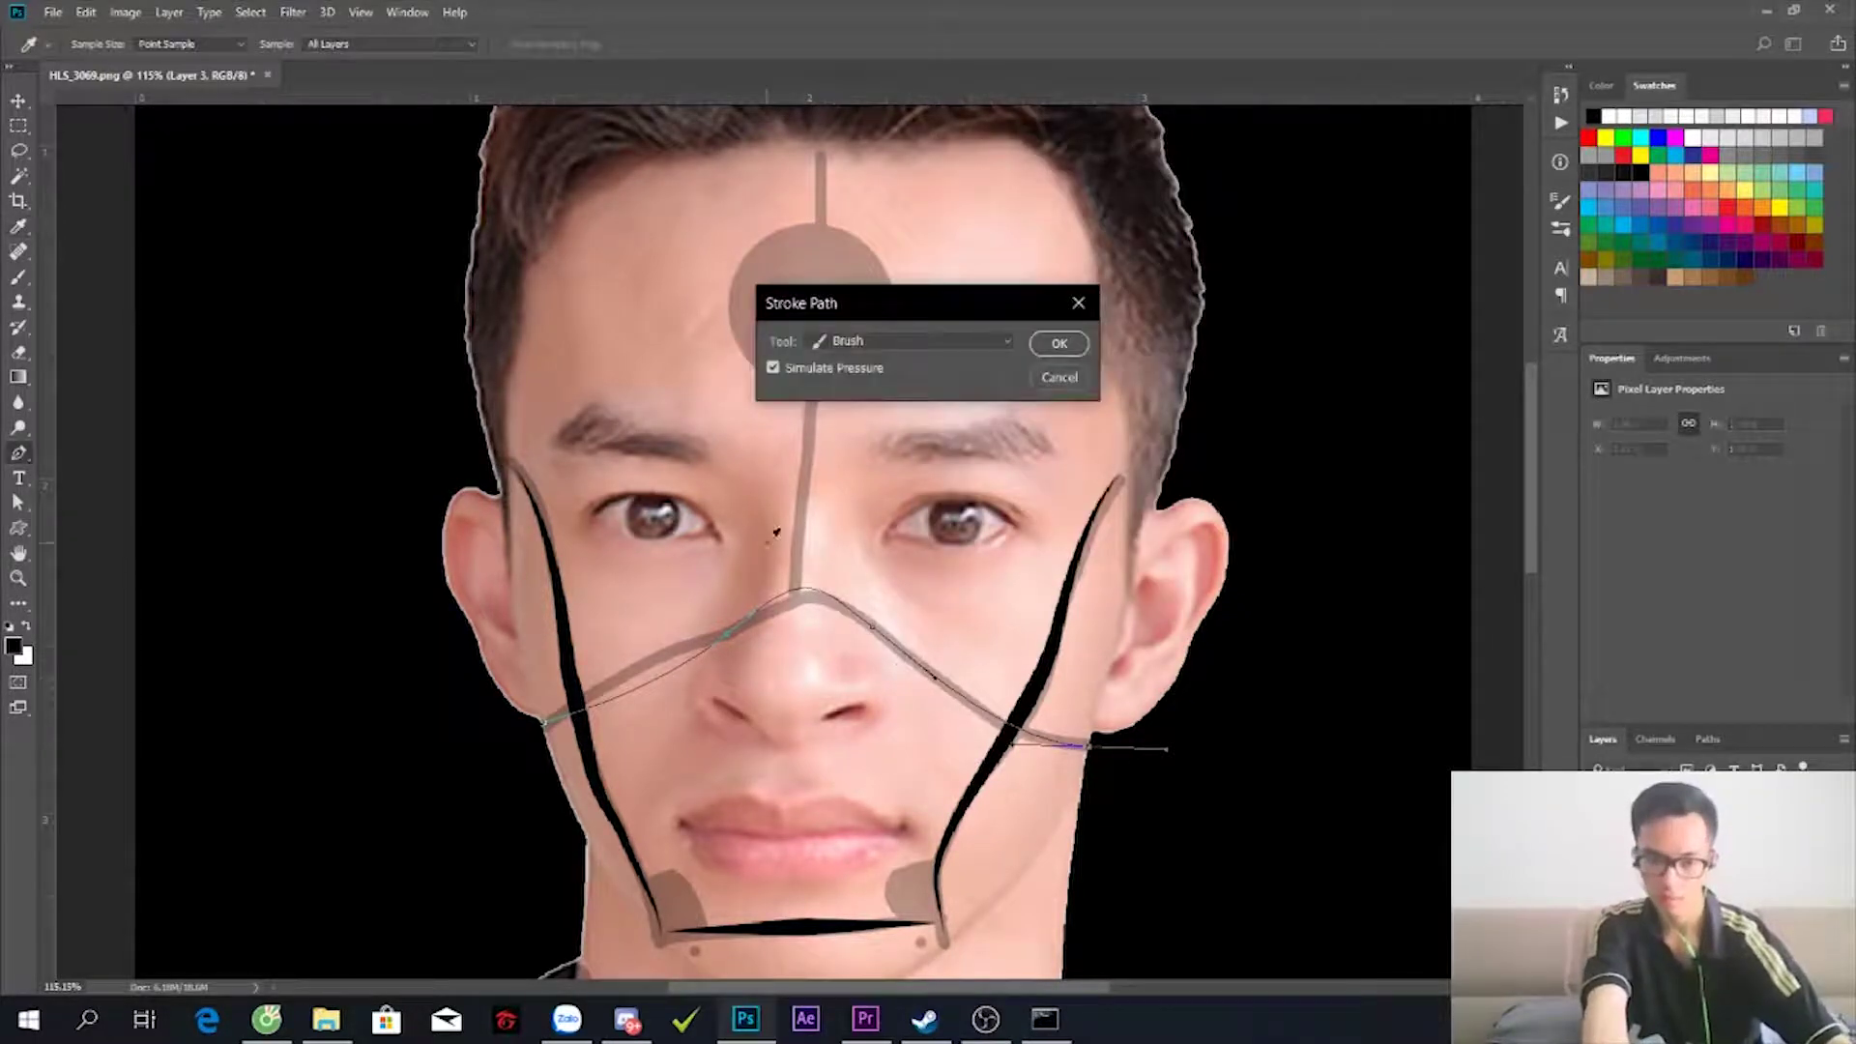
key("Return")
key("Return")
- Draw the vertical forehead path up to the hairline and stroke it black
scroll(822, 235, "up", 3)
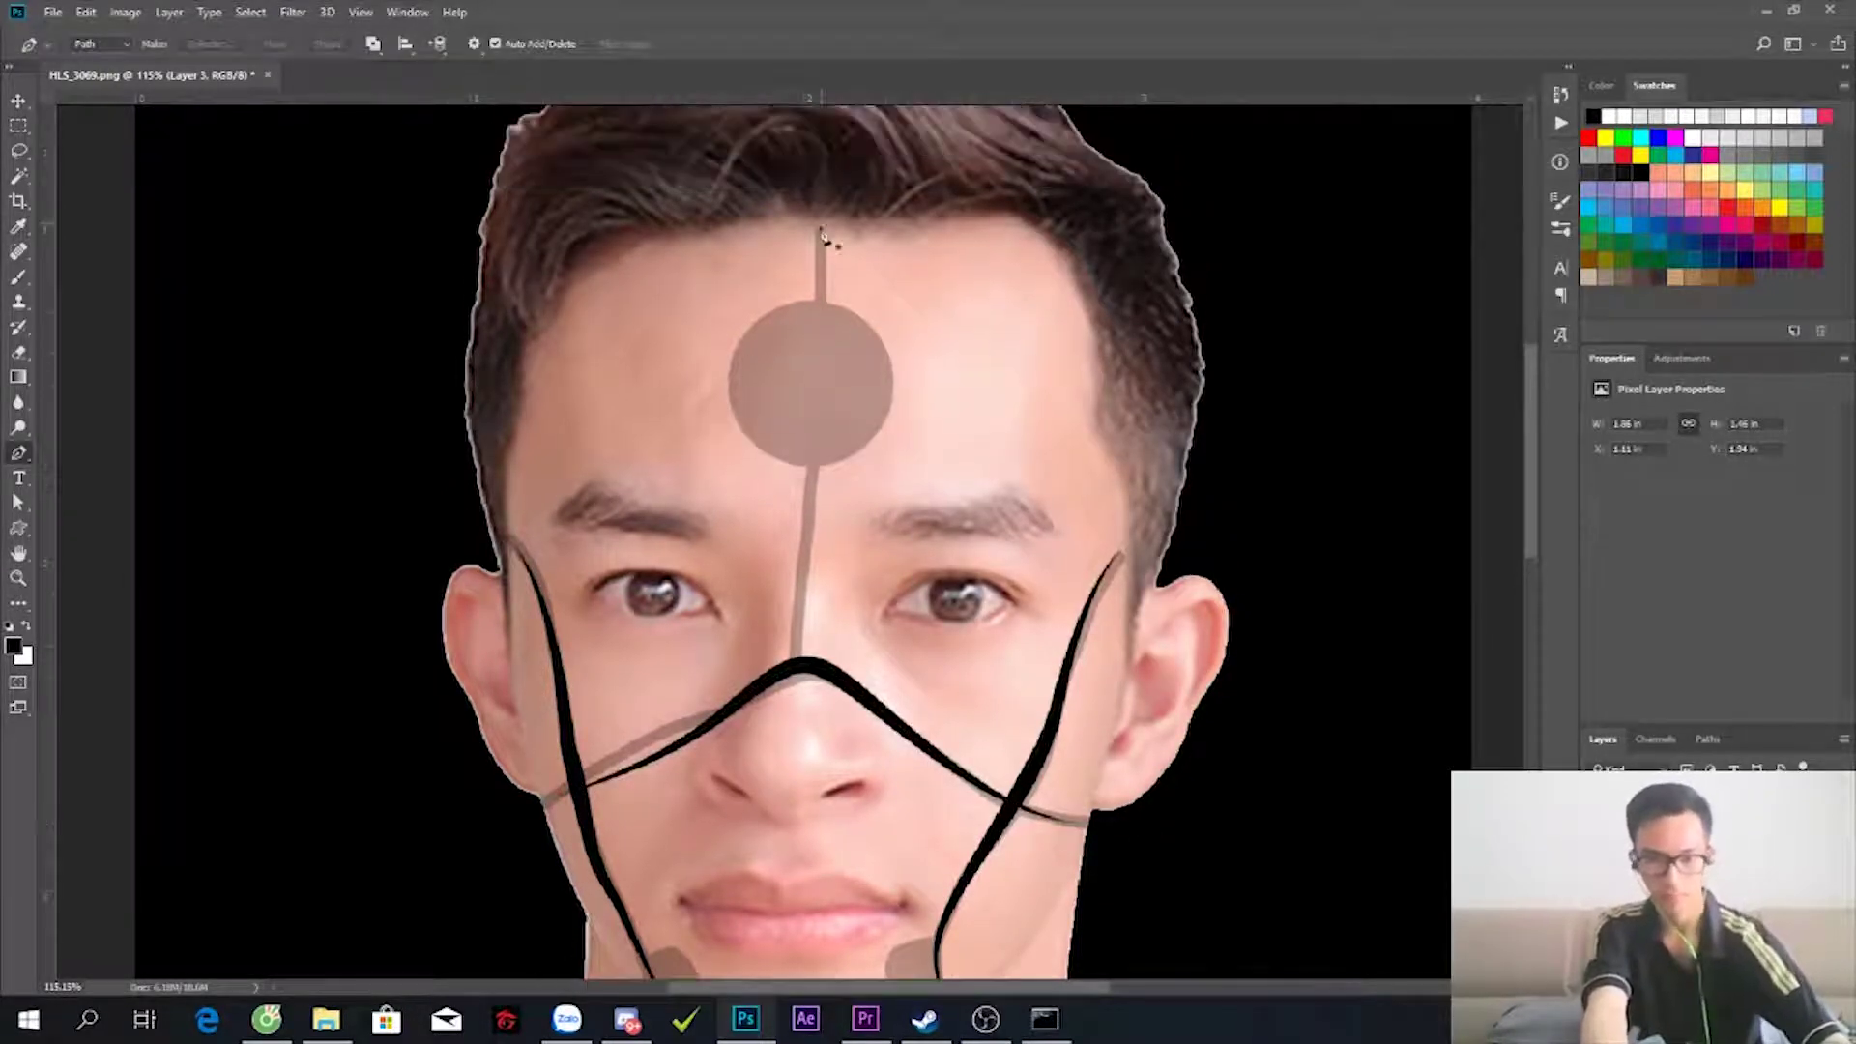
left_click(798, 776)
right_click(822, 159)
left_click(889, 303)
key("Return")
key("Return")
scroll(817, 477, "down", 3)
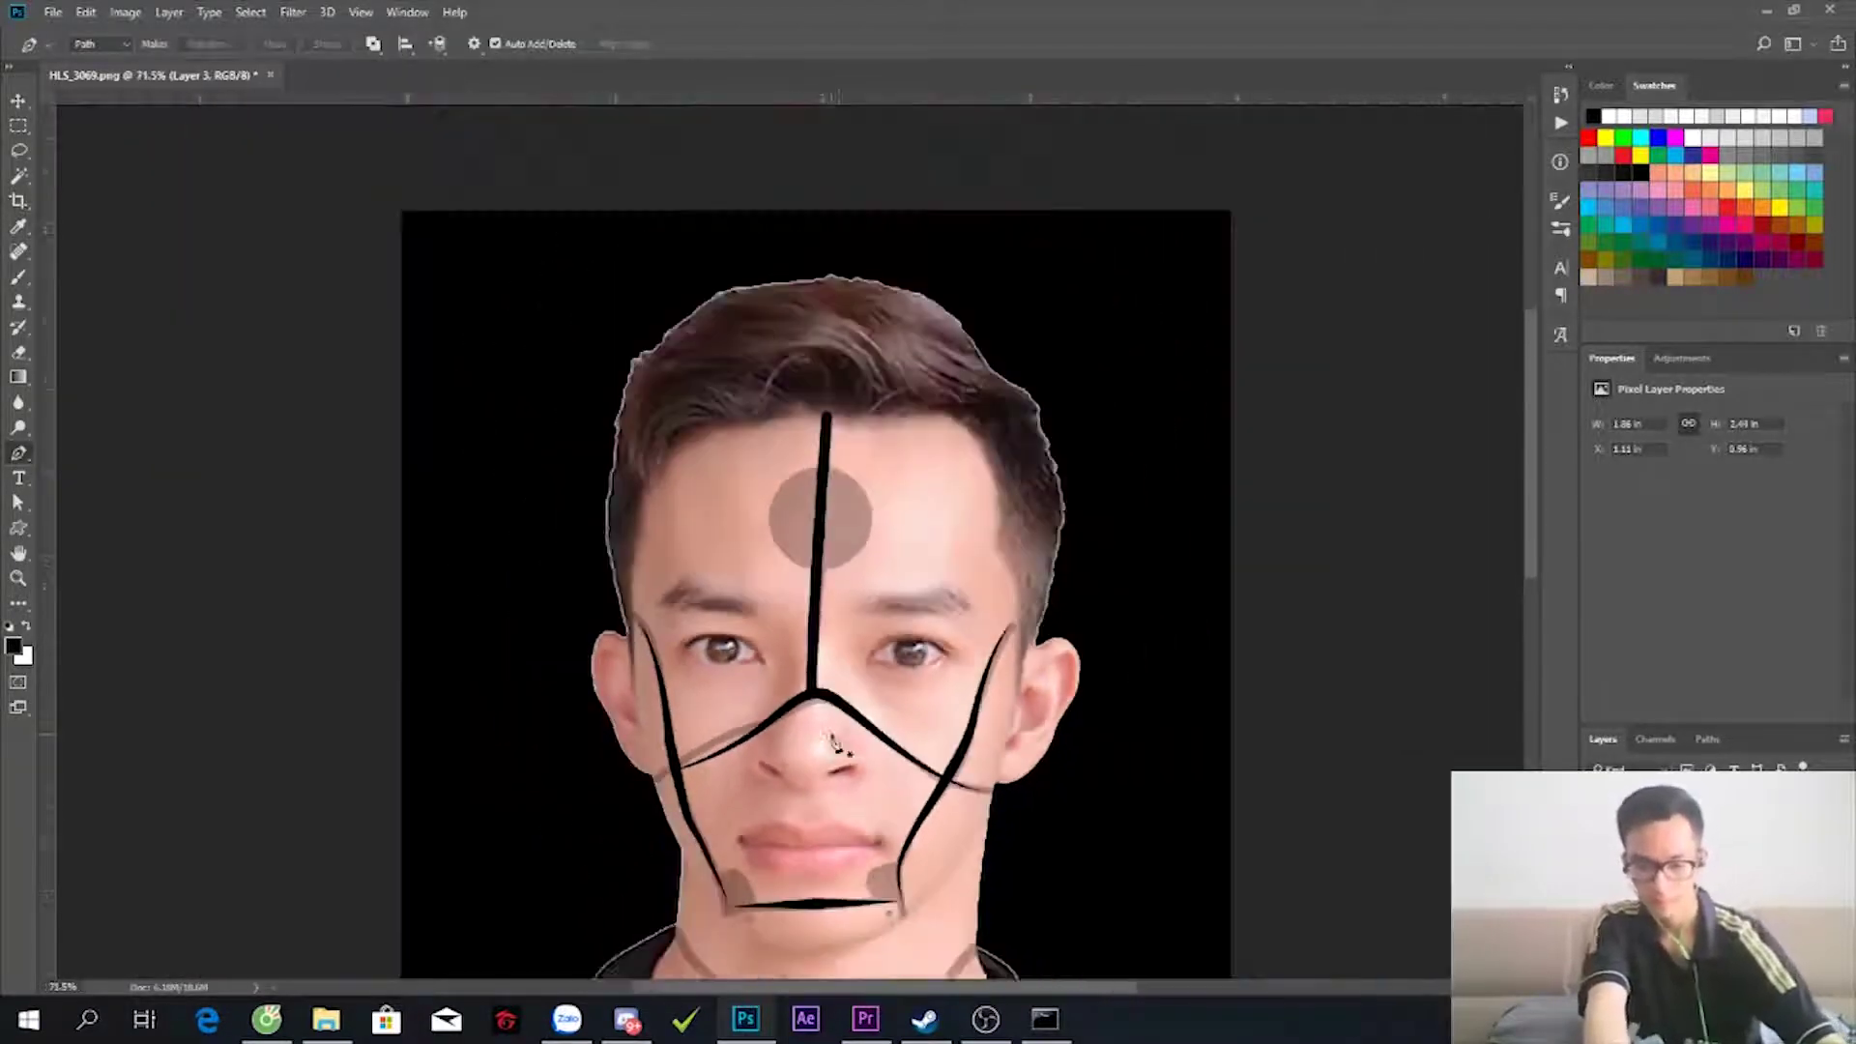
scroll(817, 476, "up", 2)
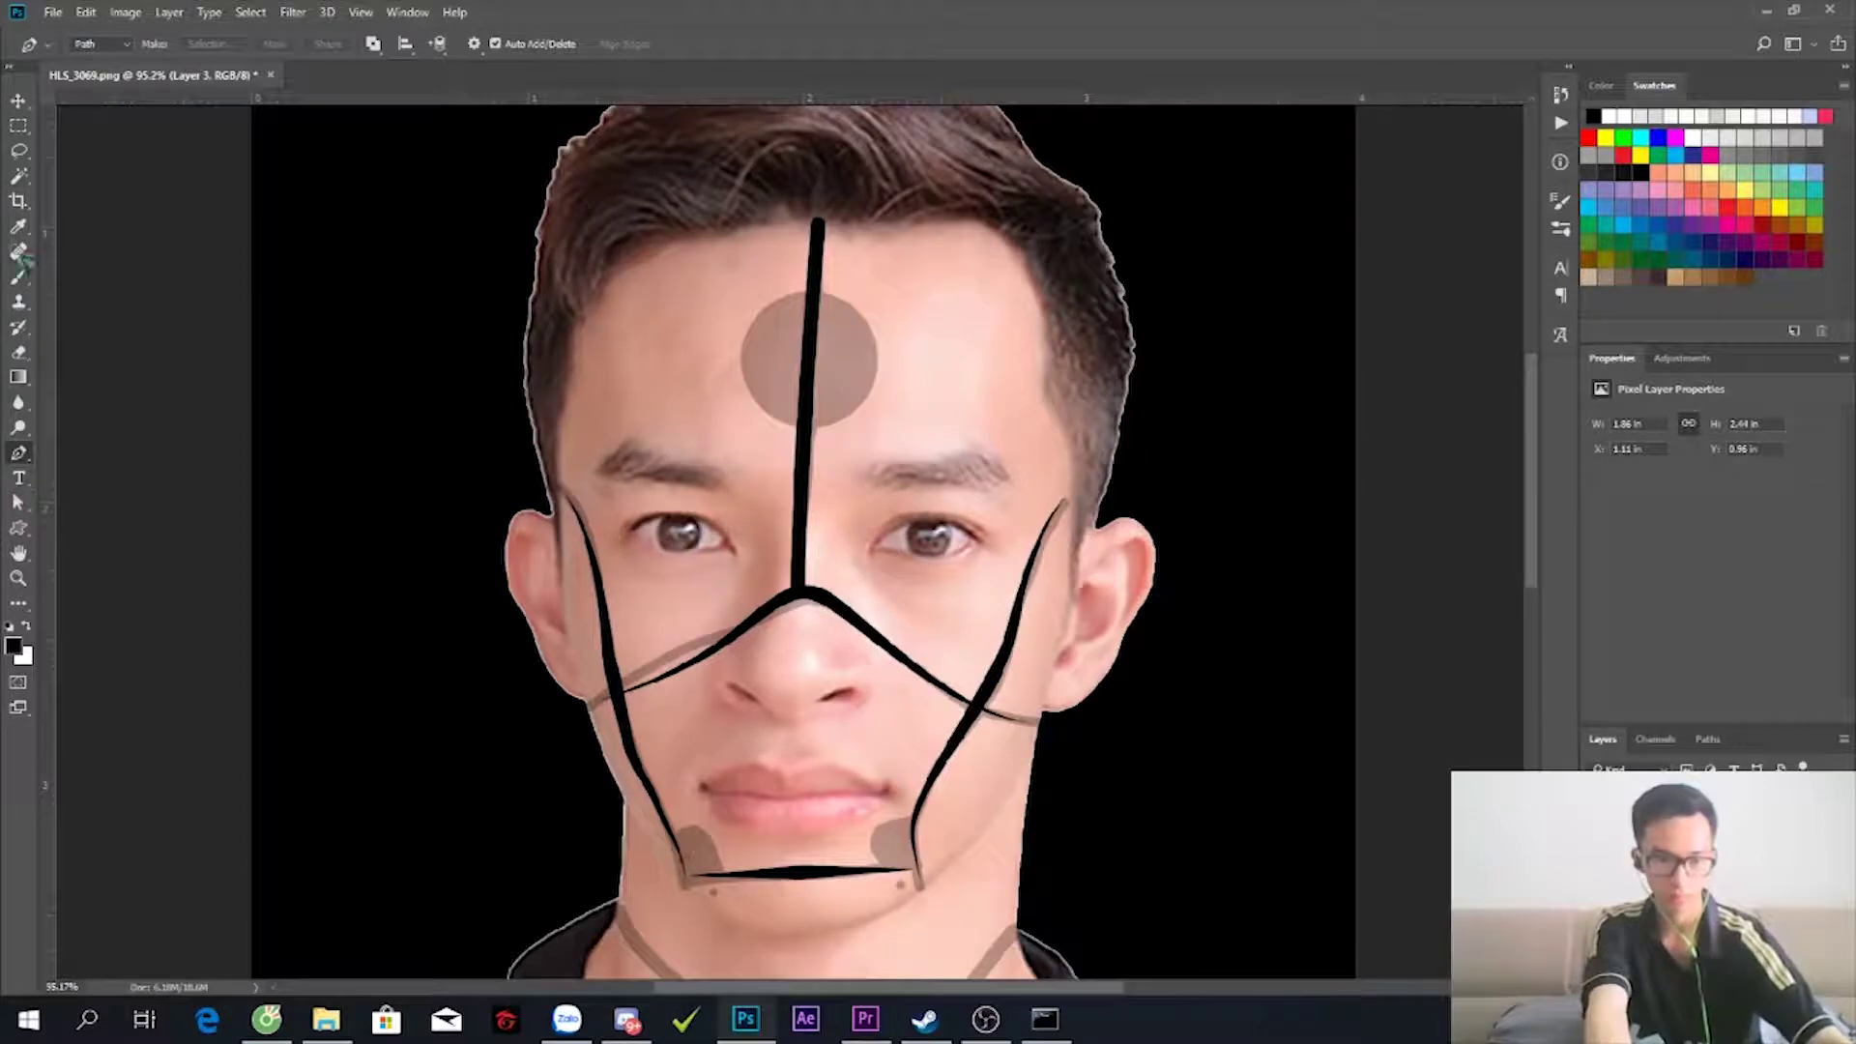
key("b")
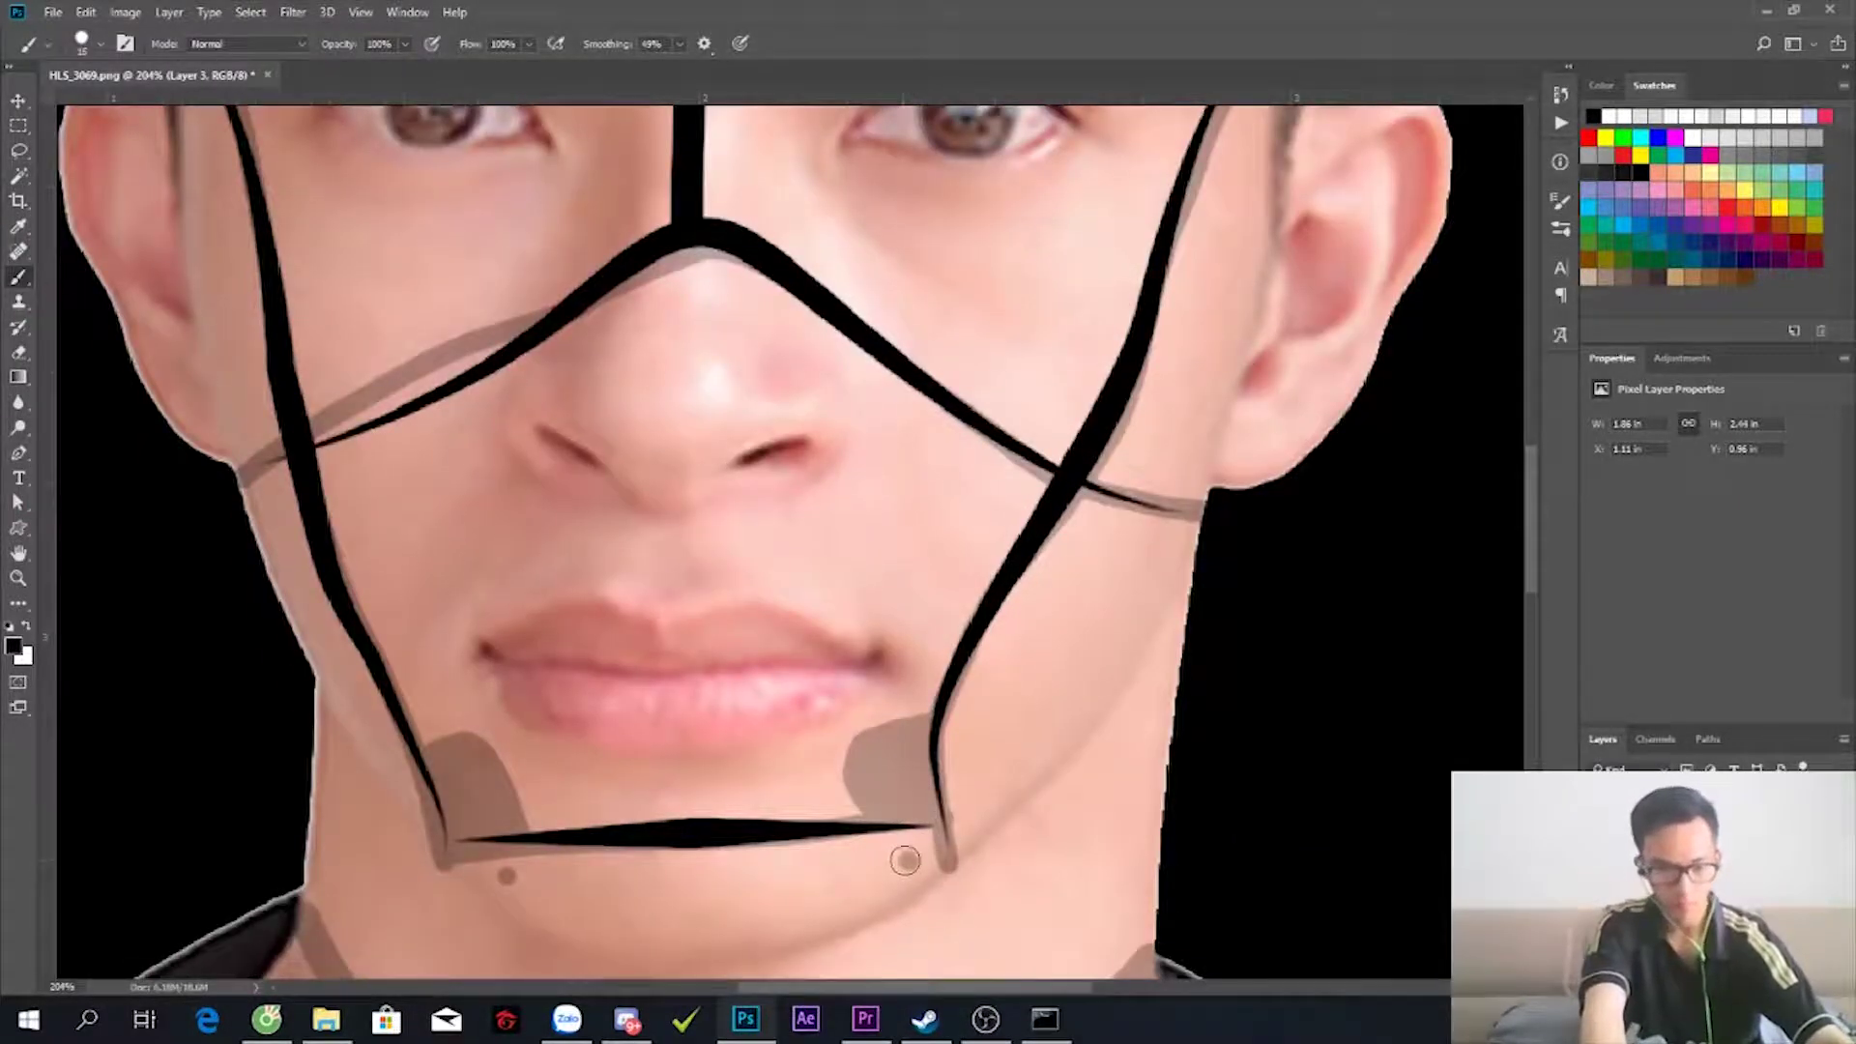
- Try painting black blobs on both jaw corners with a larger brush, then undo them
left_click_drag(458, 772, 460, 805)
key("bracketright")
left_click_drag(902, 747, 915, 800)
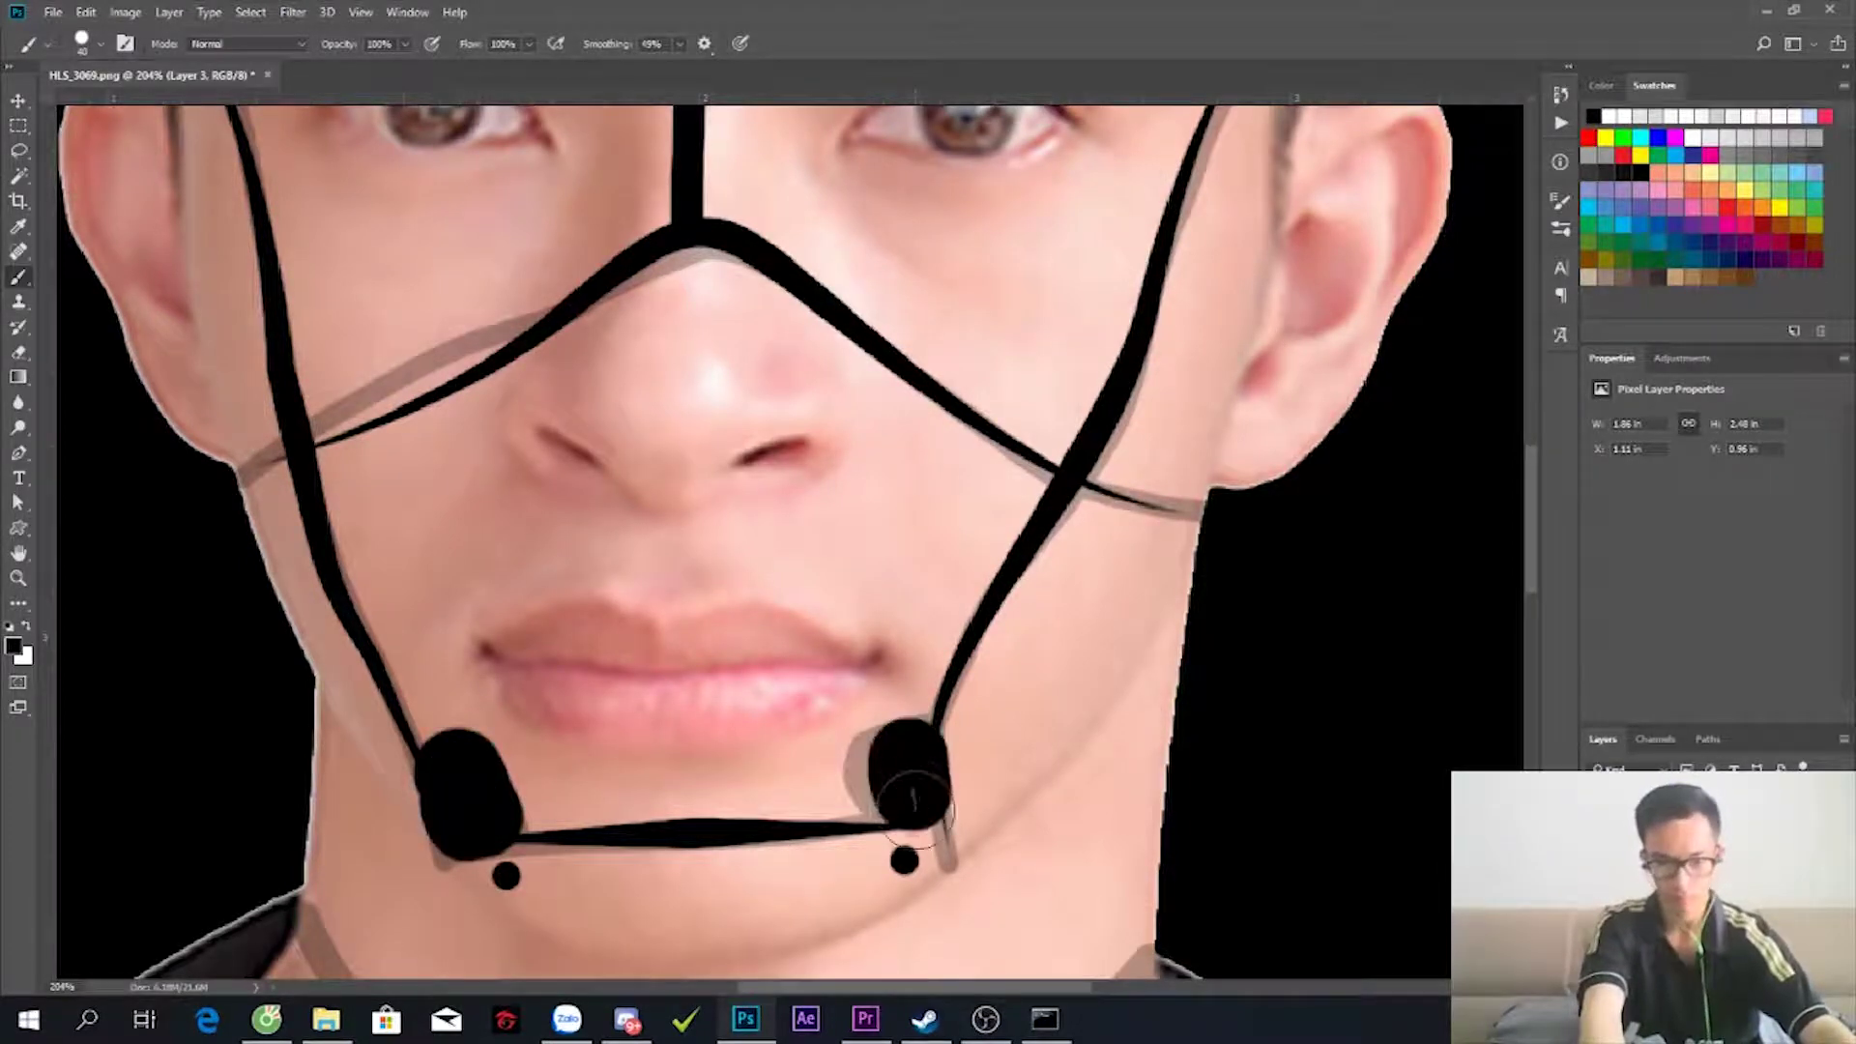
key("ctrl+z")
key("ctrl+z")
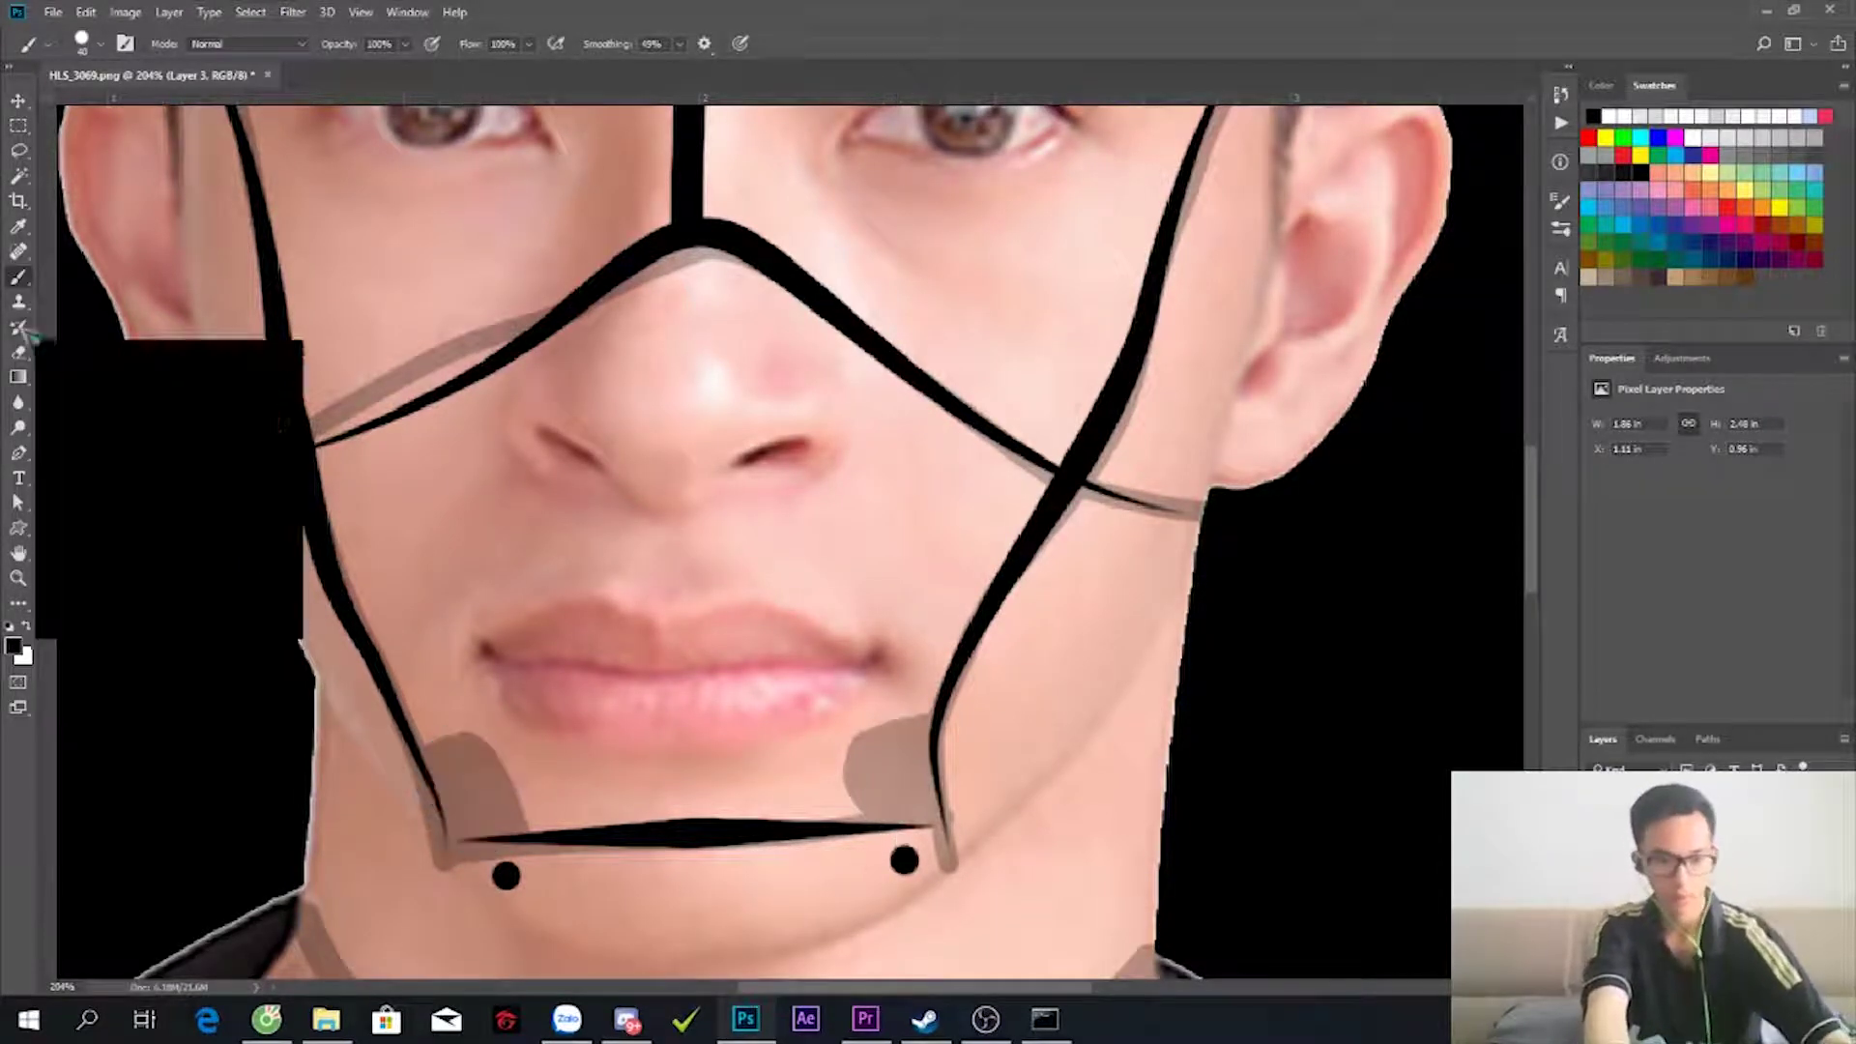
- Turn the left jaw-corner path into a selection and paint it solid black
left_click(18, 452)
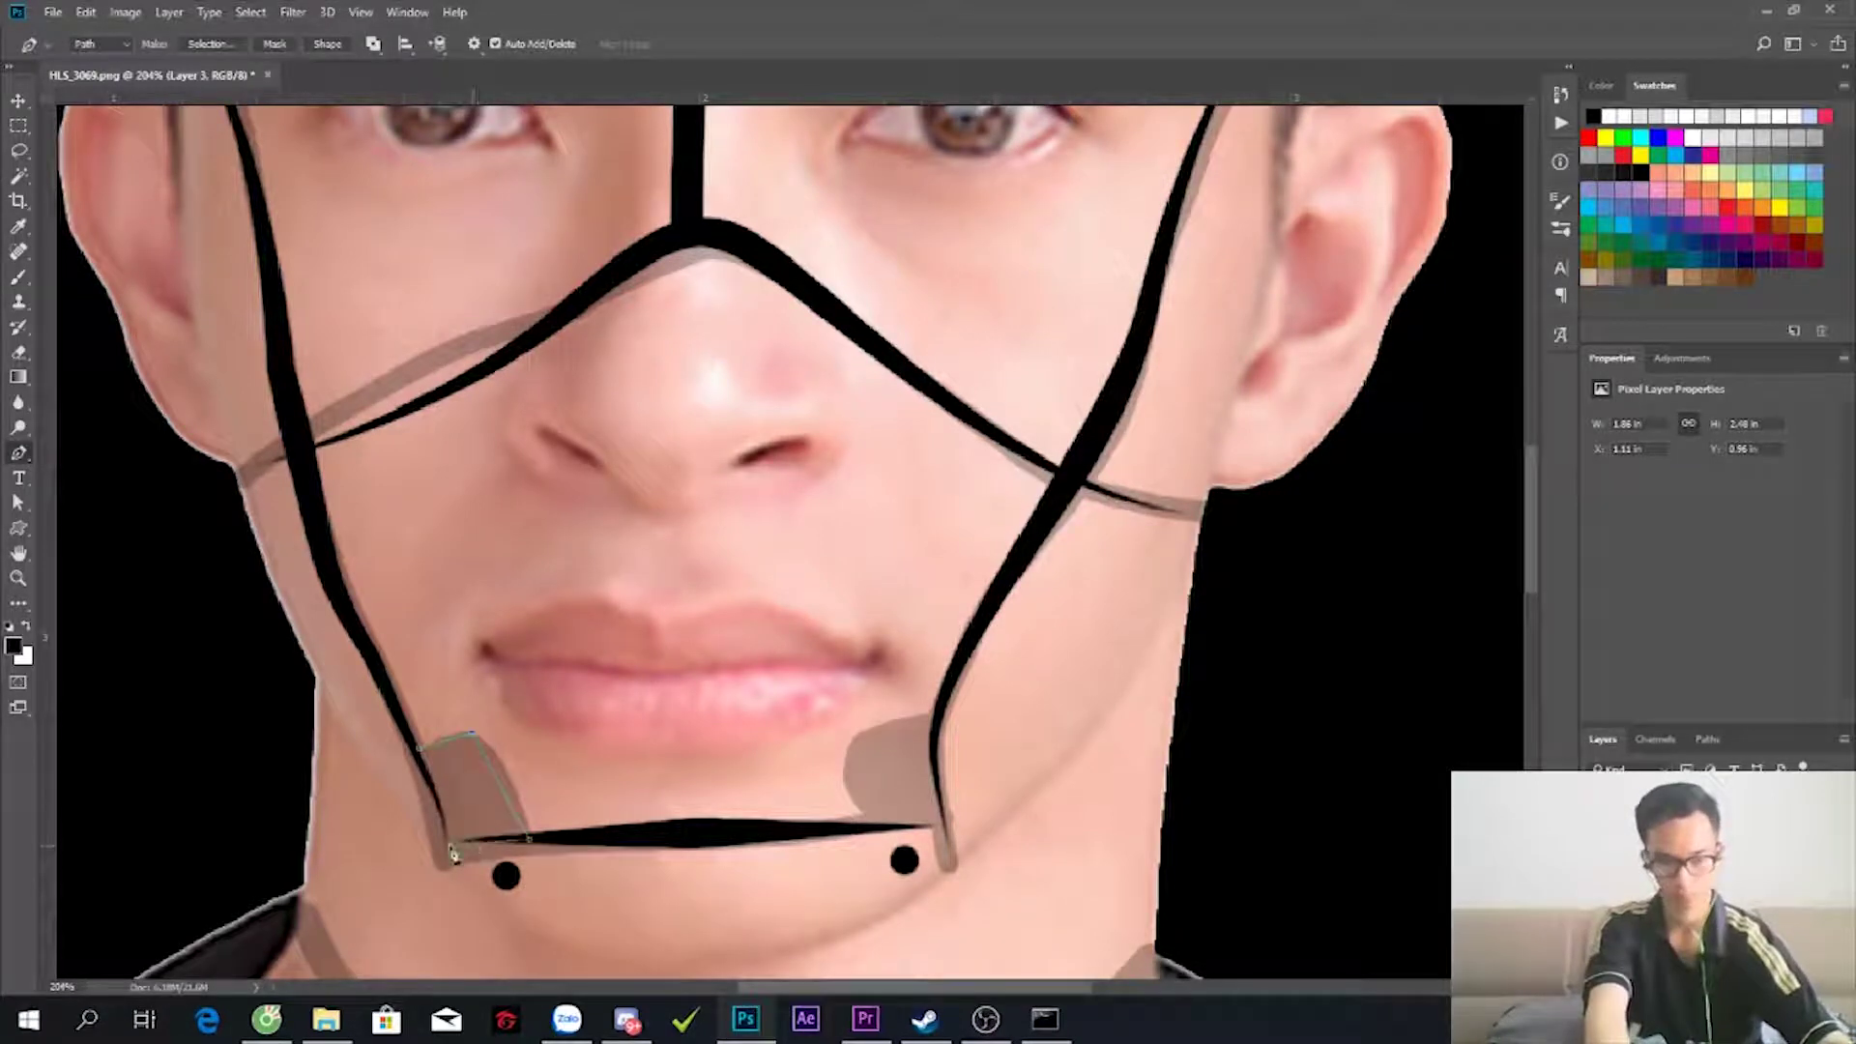
right_click(480, 787)
key("Return")
key("b")
left_click_drag(449, 763, 483, 817)
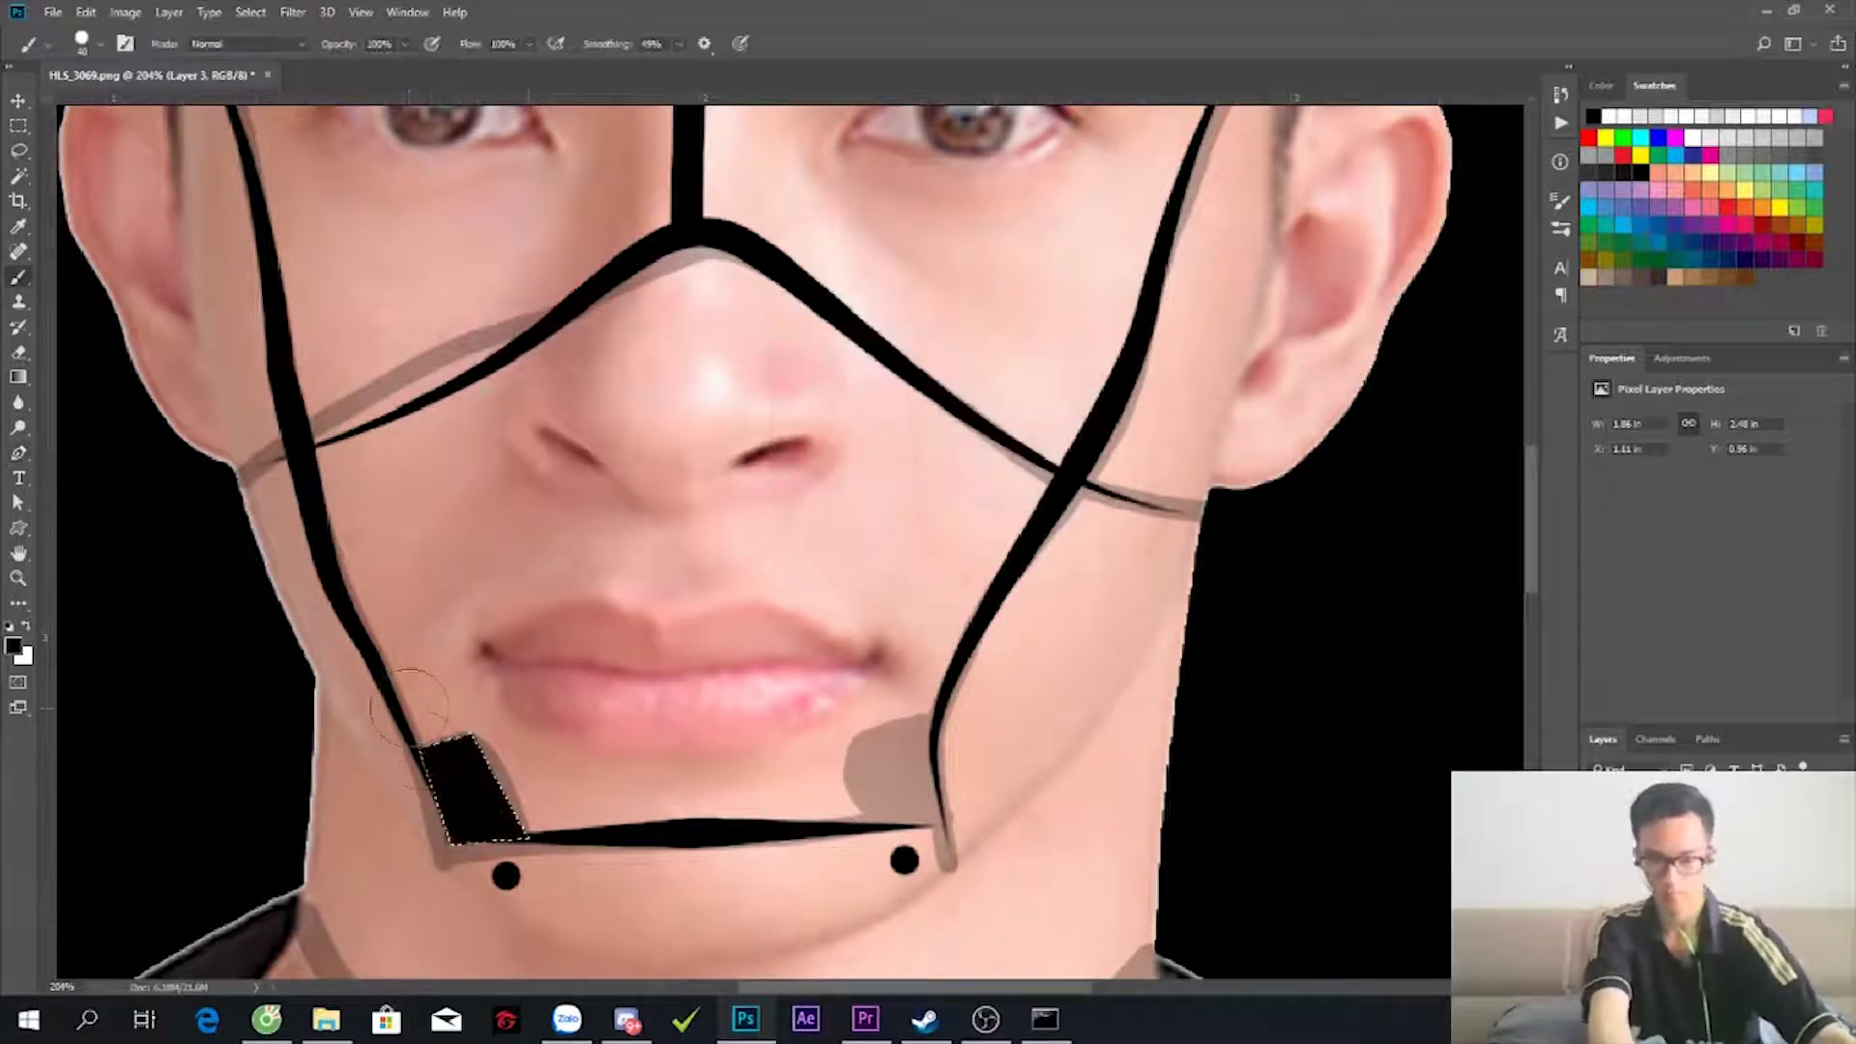
- Outline the right jaw corner, convert it to a selection and paint it solid black
key("p")
left_click(935, 715)
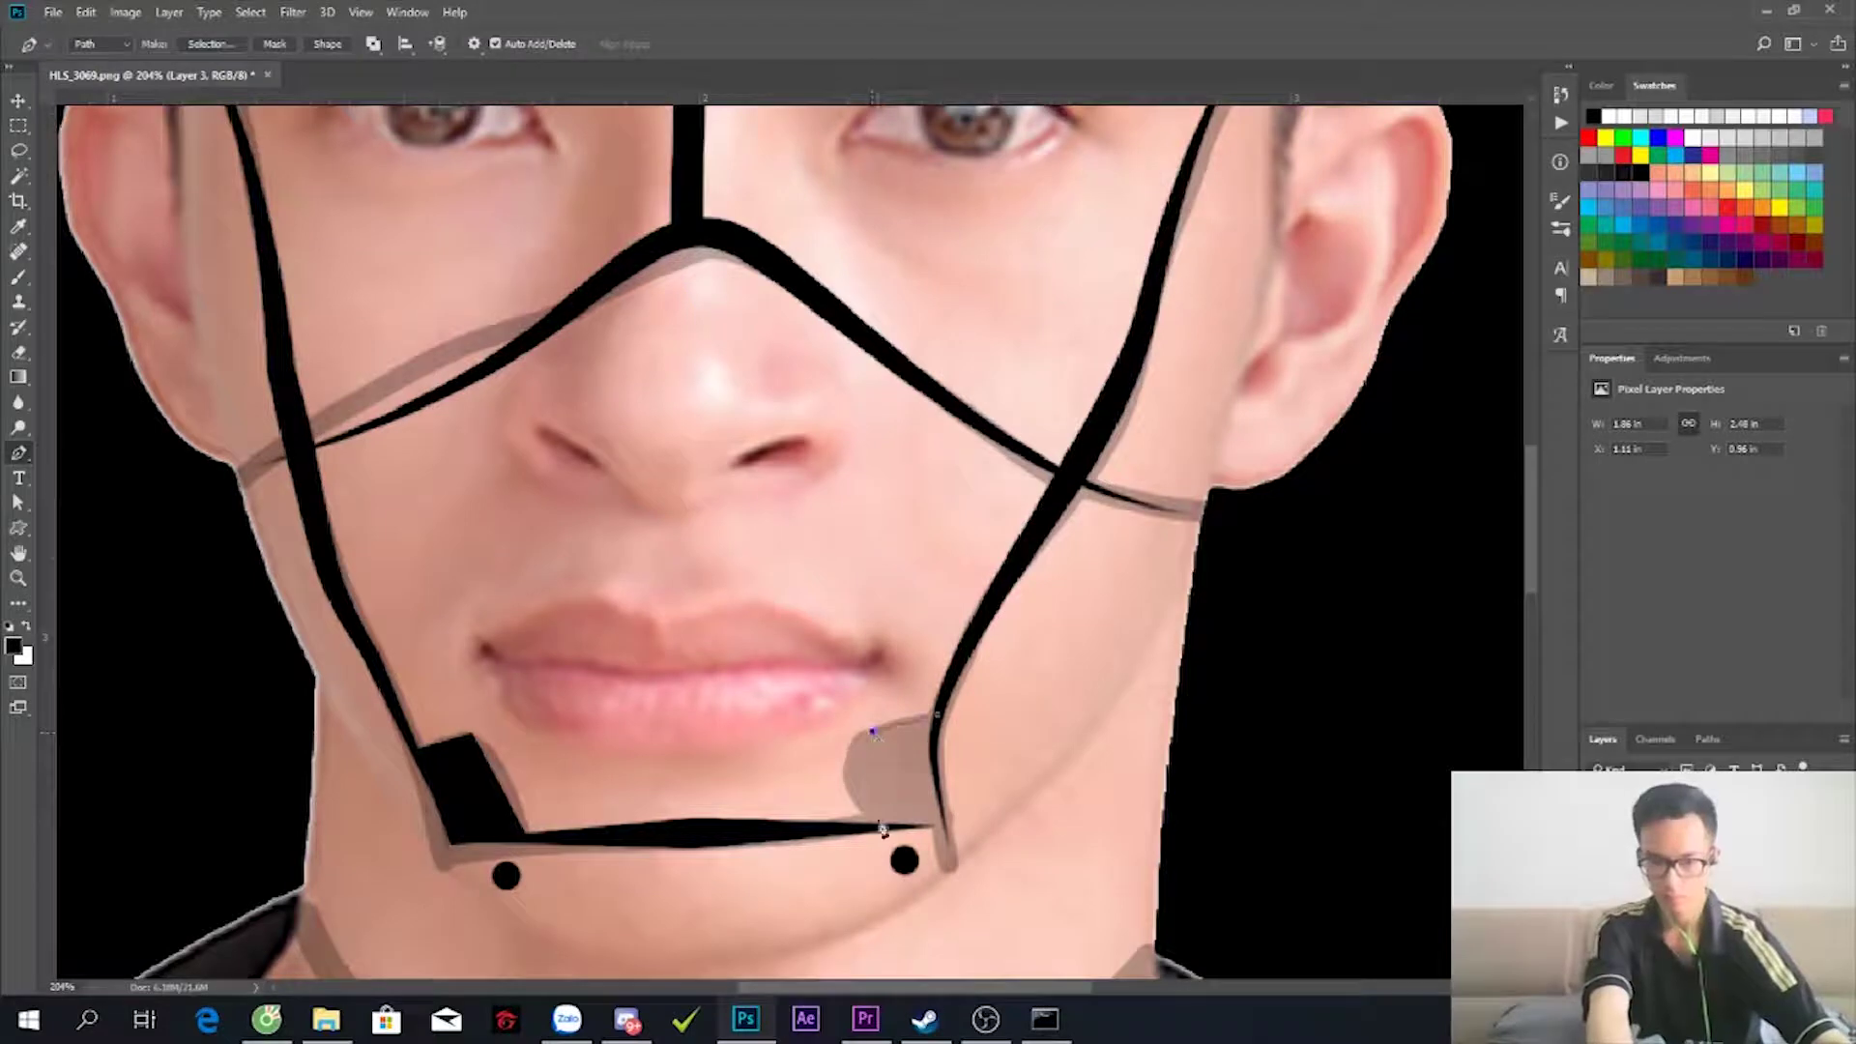
right_click(936, 778)
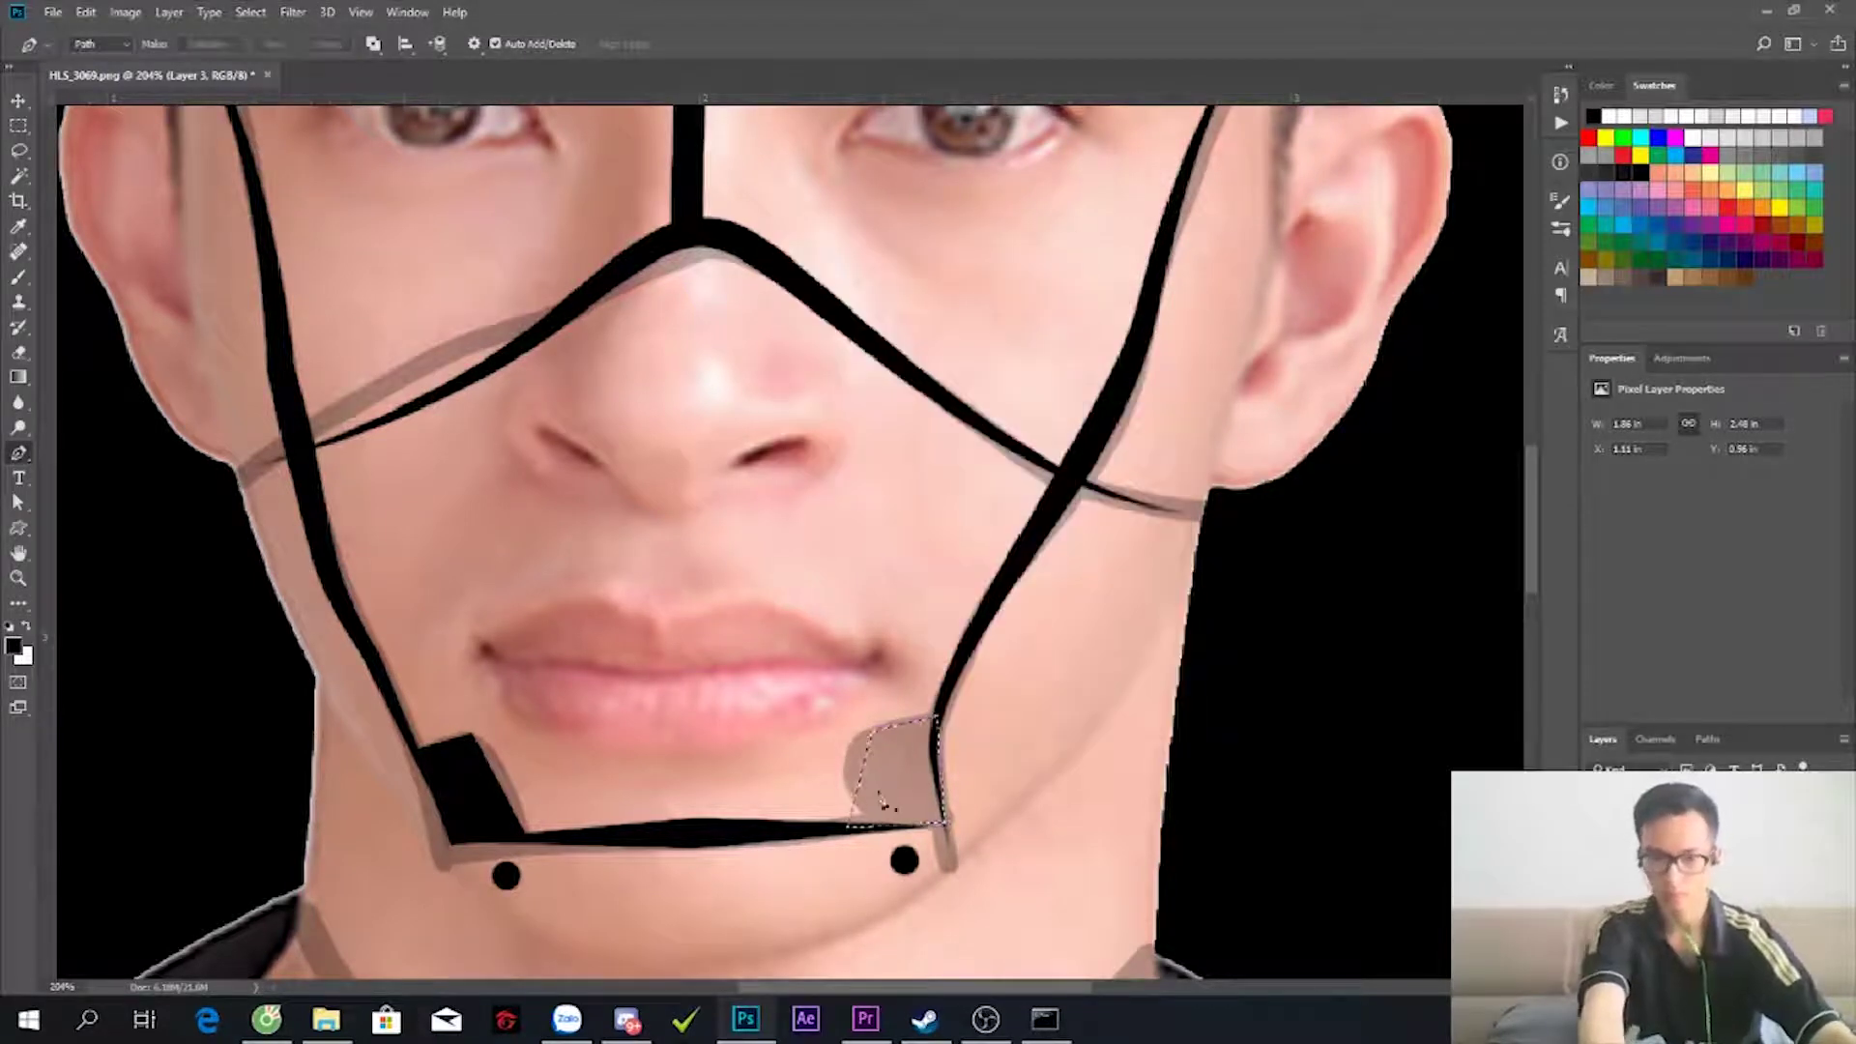
key("Return")
key("b")
left_click_drag(928, 734, 870, 802)
scroll(779, 800, "down", 3)
scroll(779, 800, "down", 3)
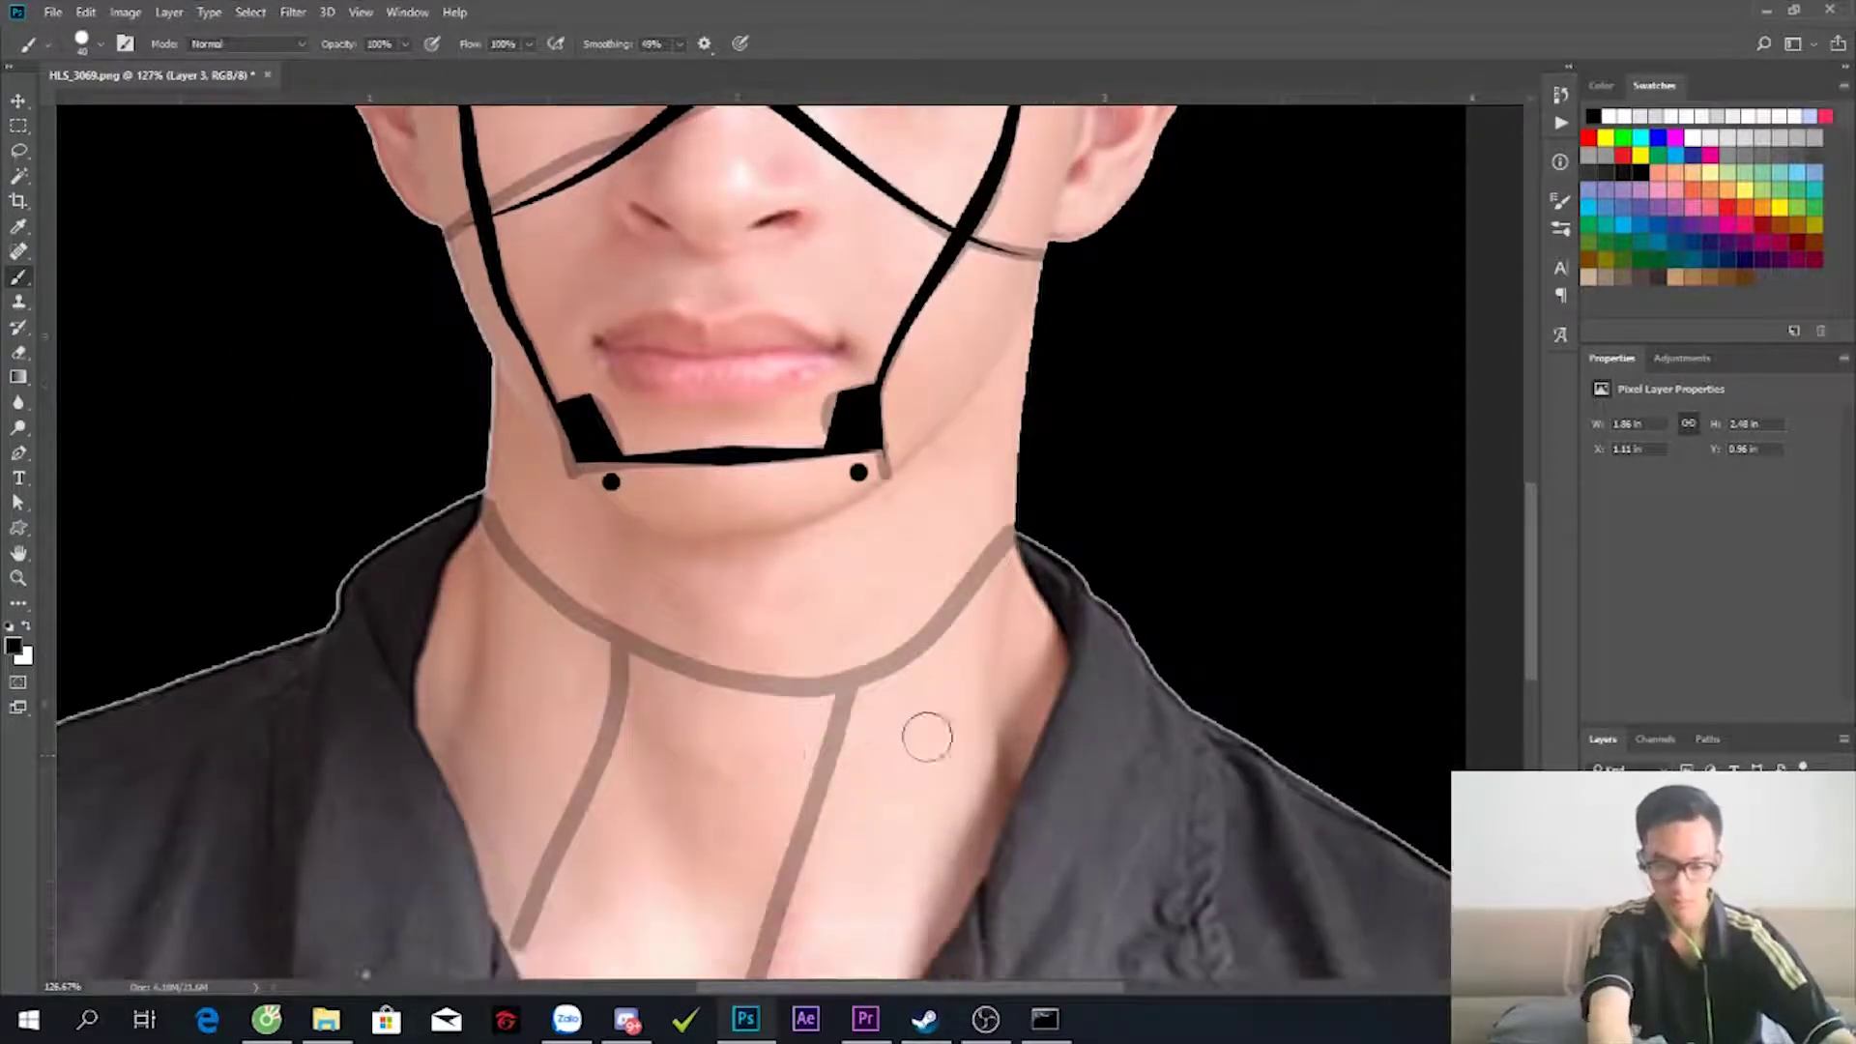
- Draw the neckline path and stroke it with a thick black brush line
key("p")
left_click_drag(746, 676, 583, 635)
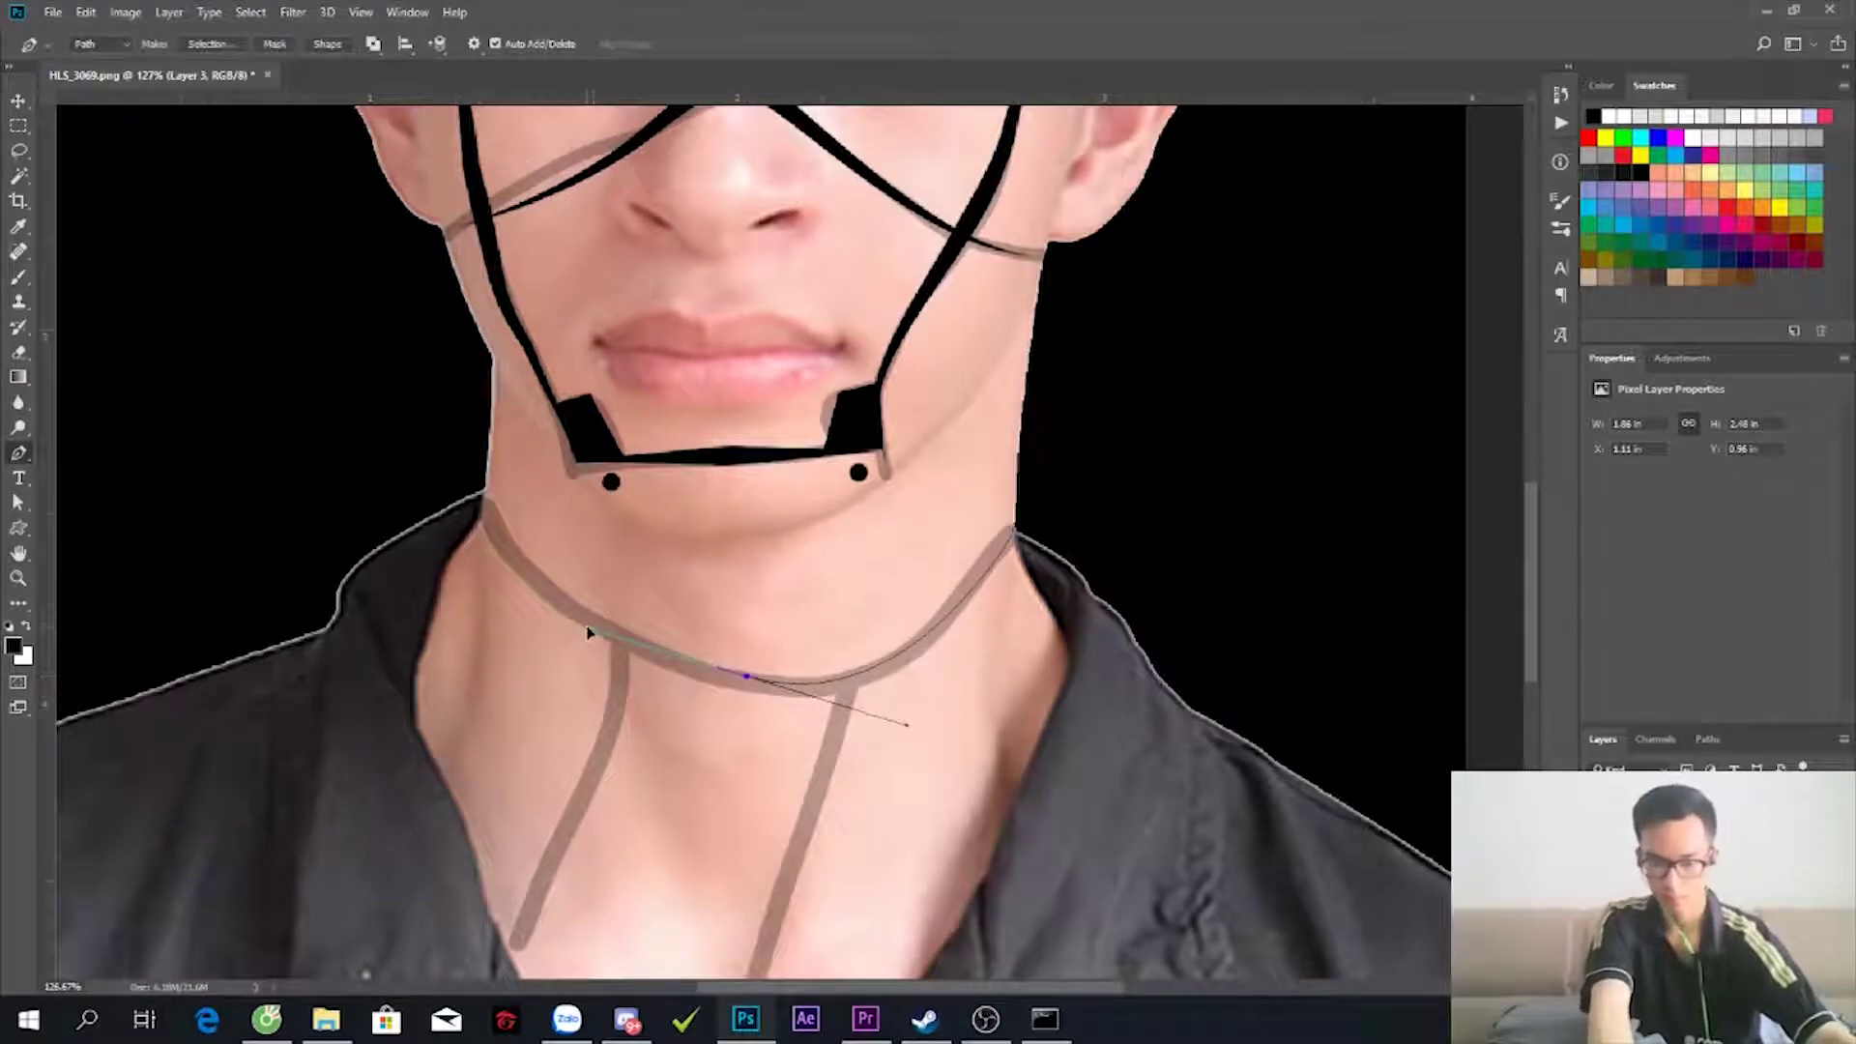
right_click(684, 633)
left_click(787, 236)
left_click(1085, 339)
key("ctrl+z")
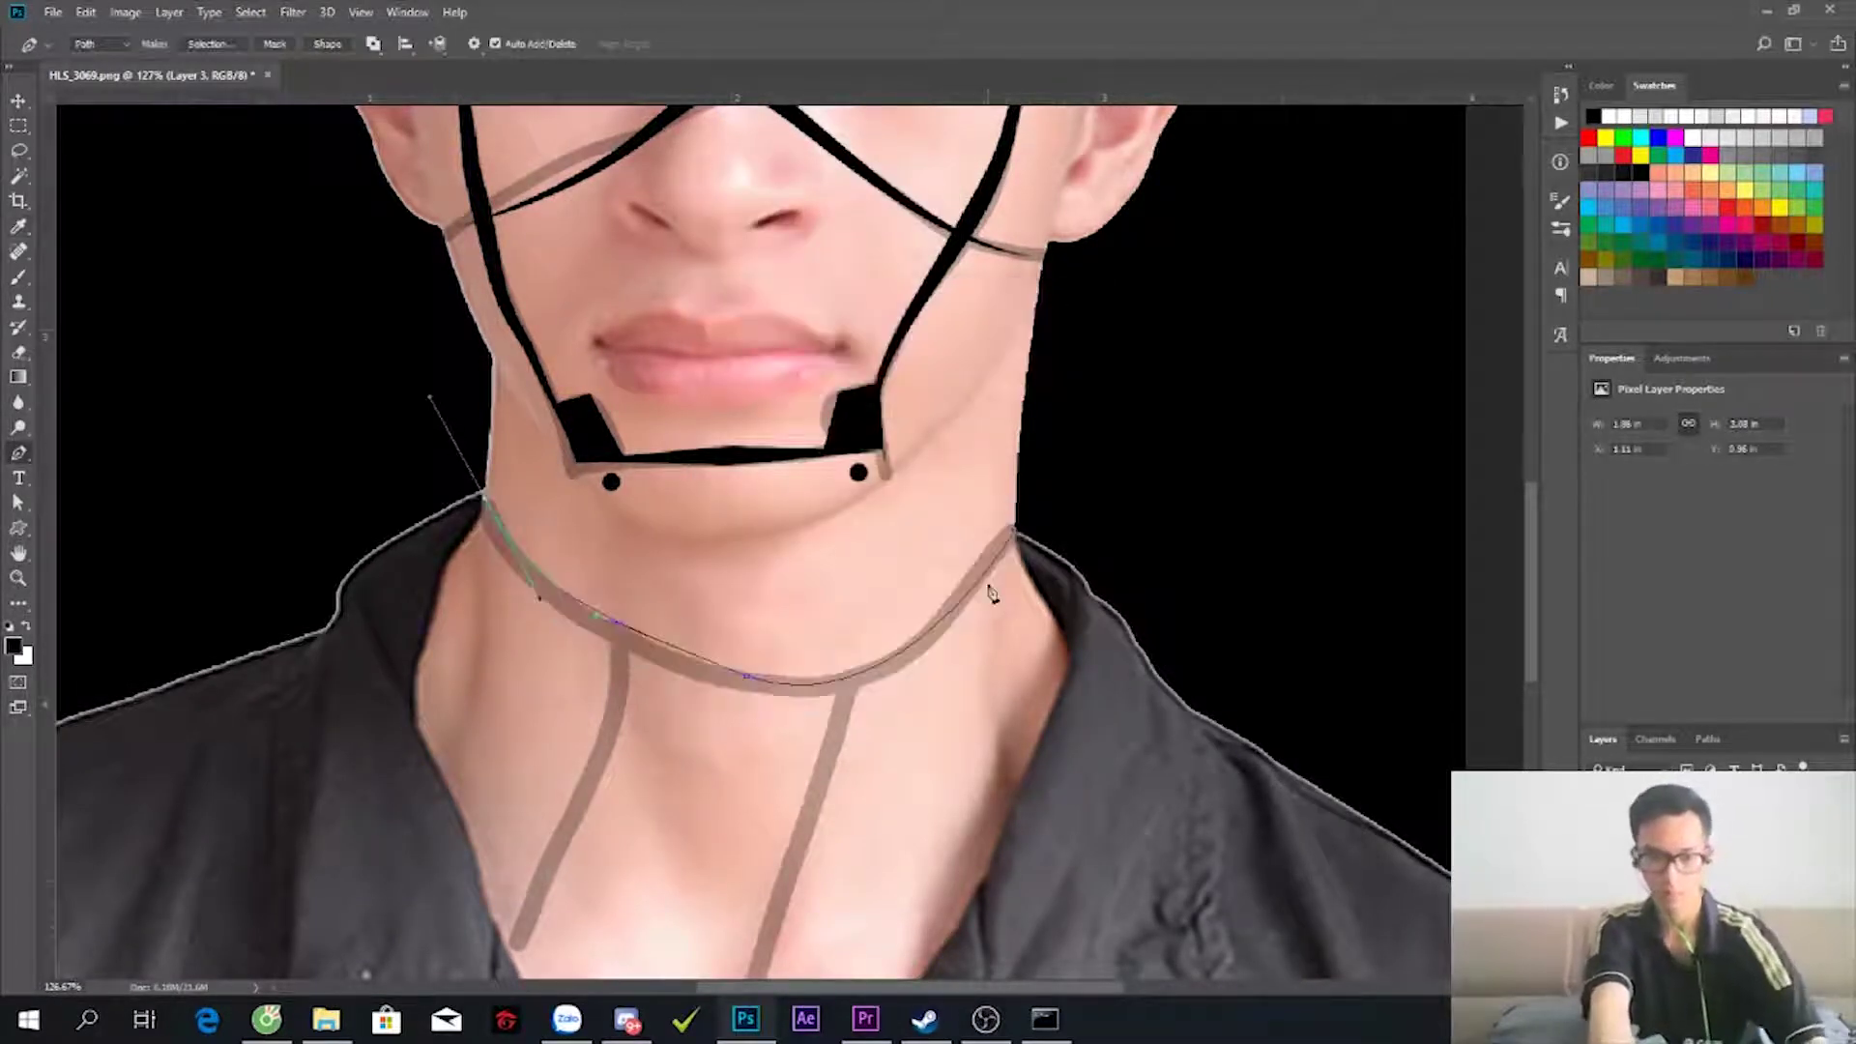
key("b")
key("p")
right_click(746, 634)
left_click(803, 236)
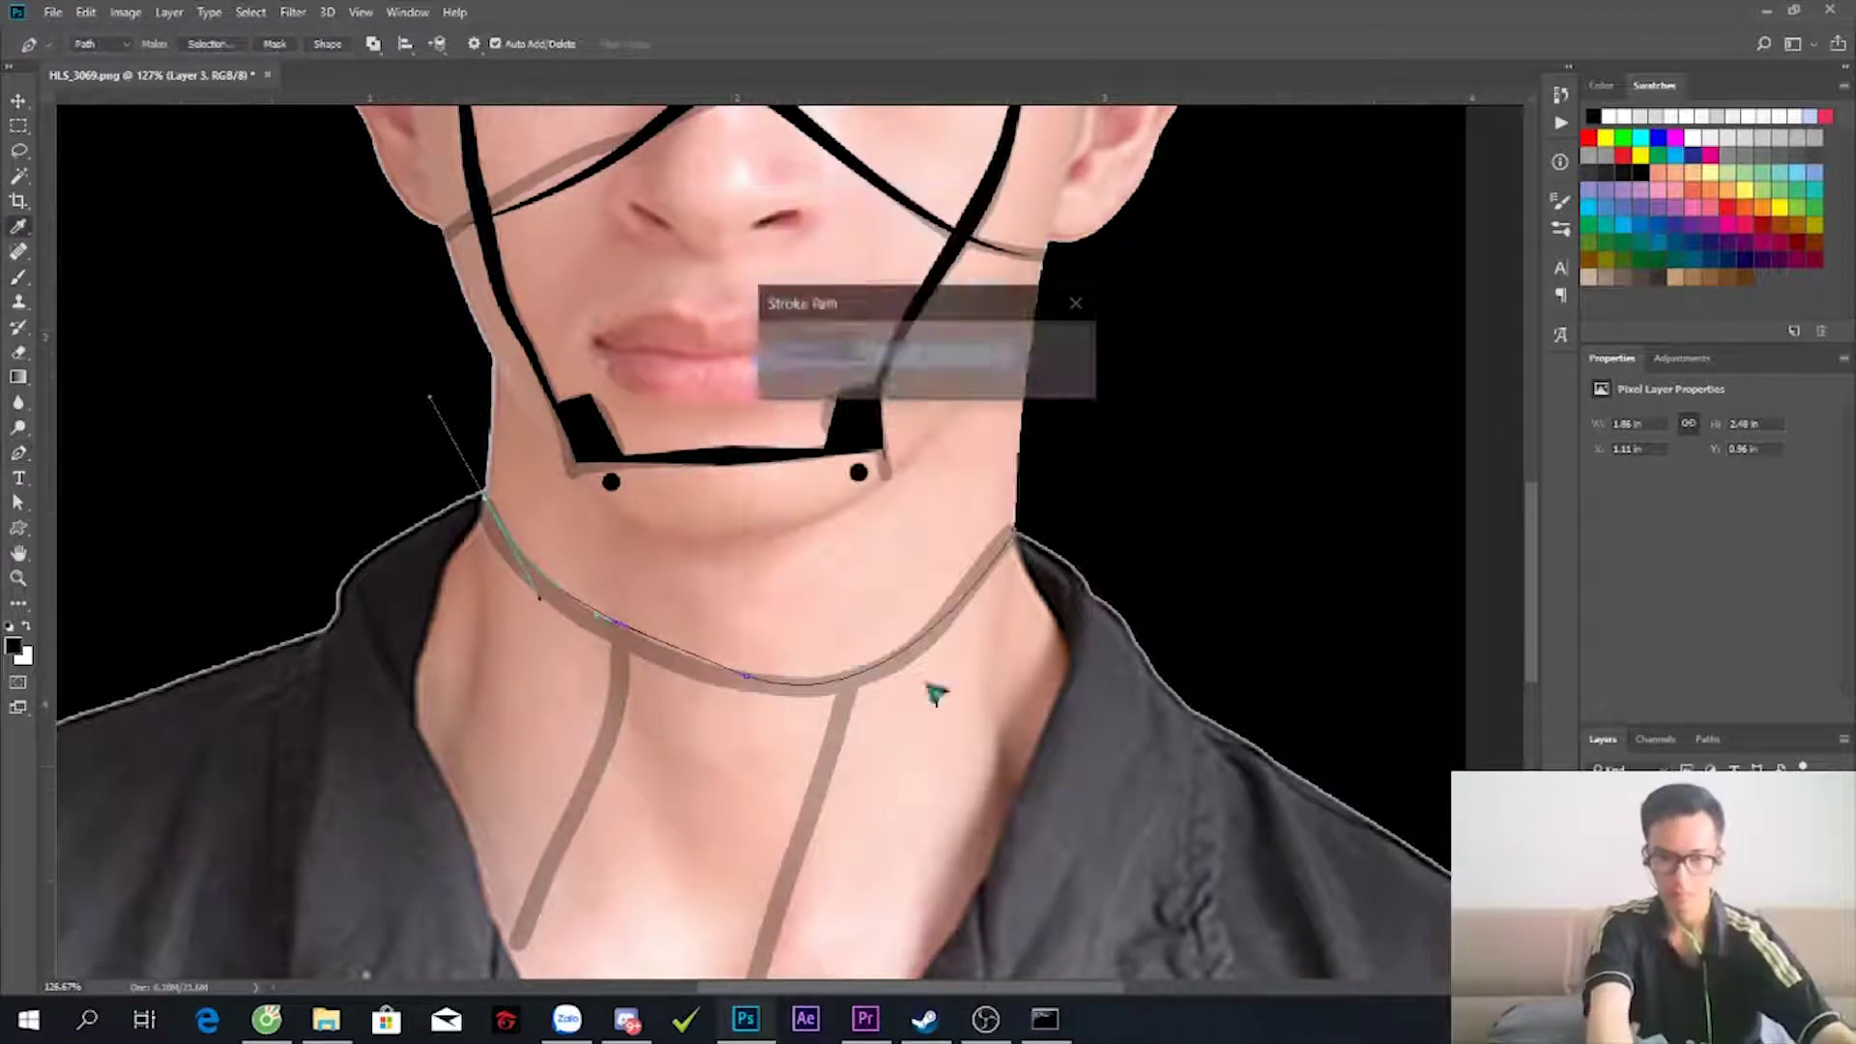
key("Return")
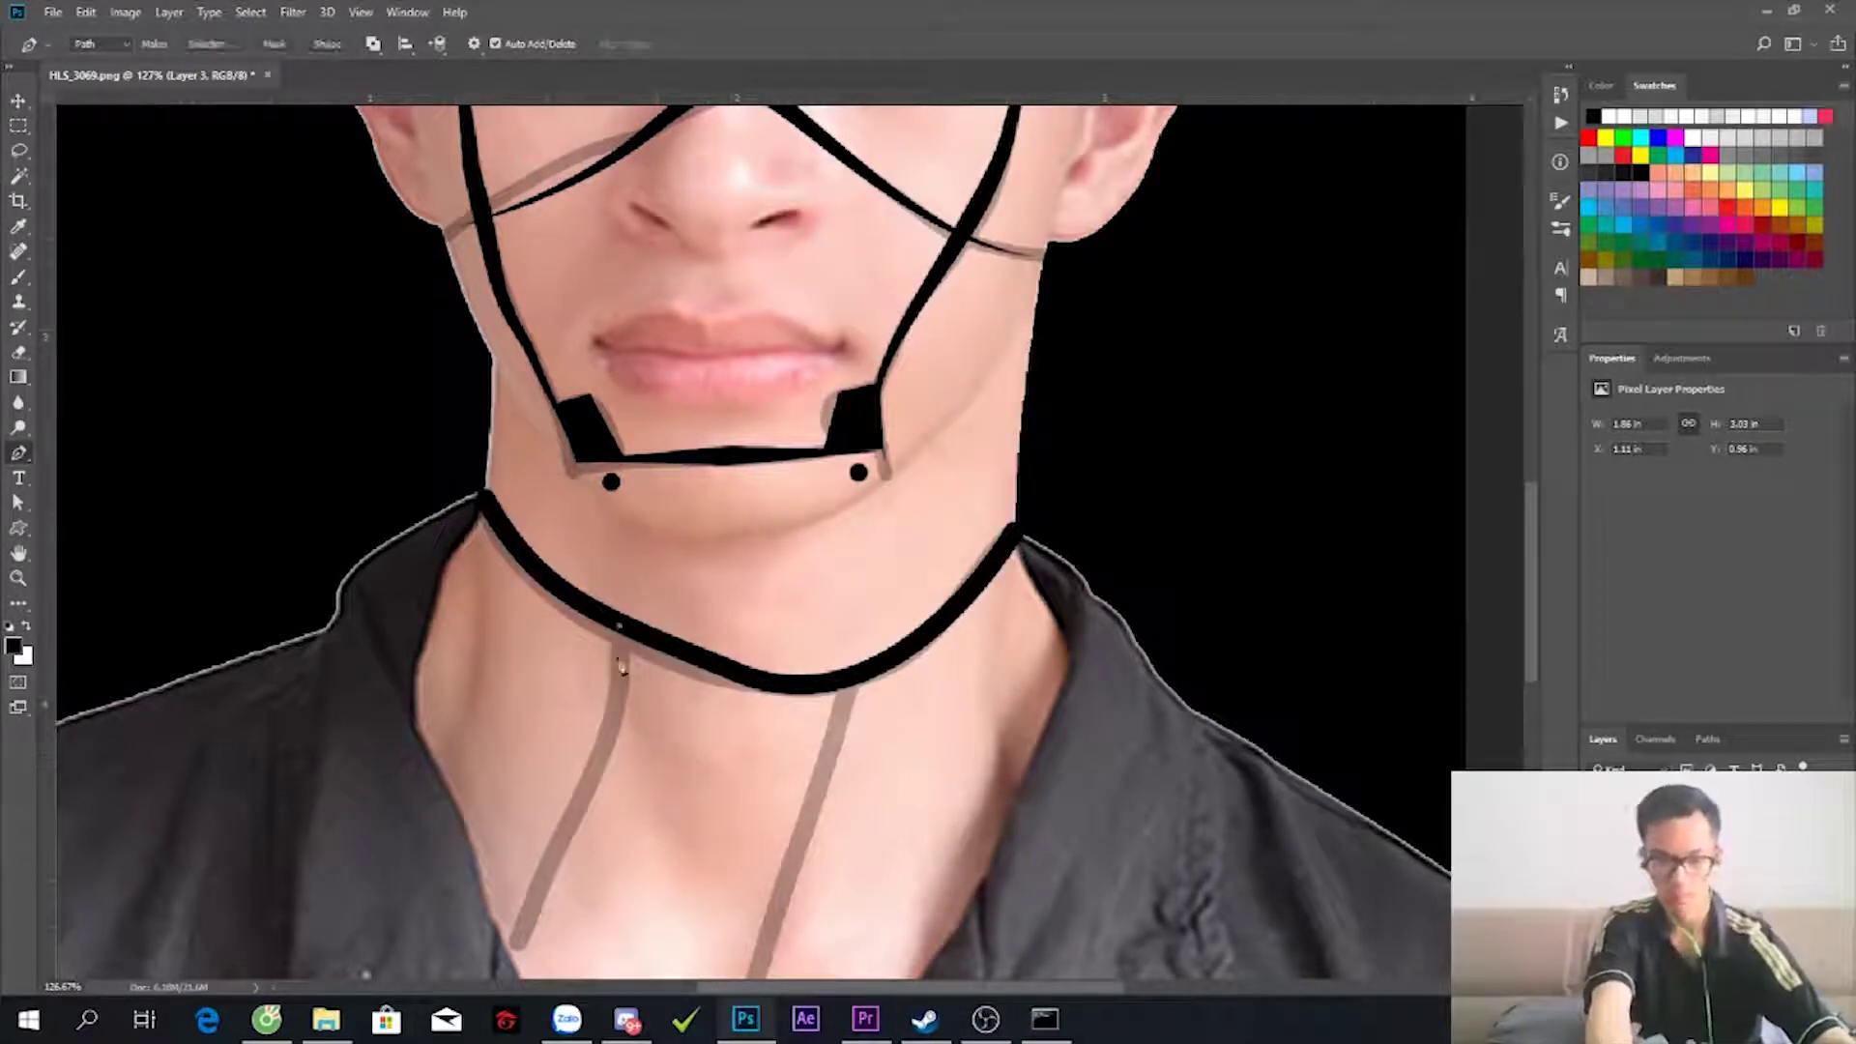
- Draw the collar path and stroke it as a black line
scroll(513, 944, "down", 5)
left_click_drag(510, 464, 364, 703)
right_click(558, 497)
left_click(631, 663)
key("Return")
scroll(725, 630, "up", 2)
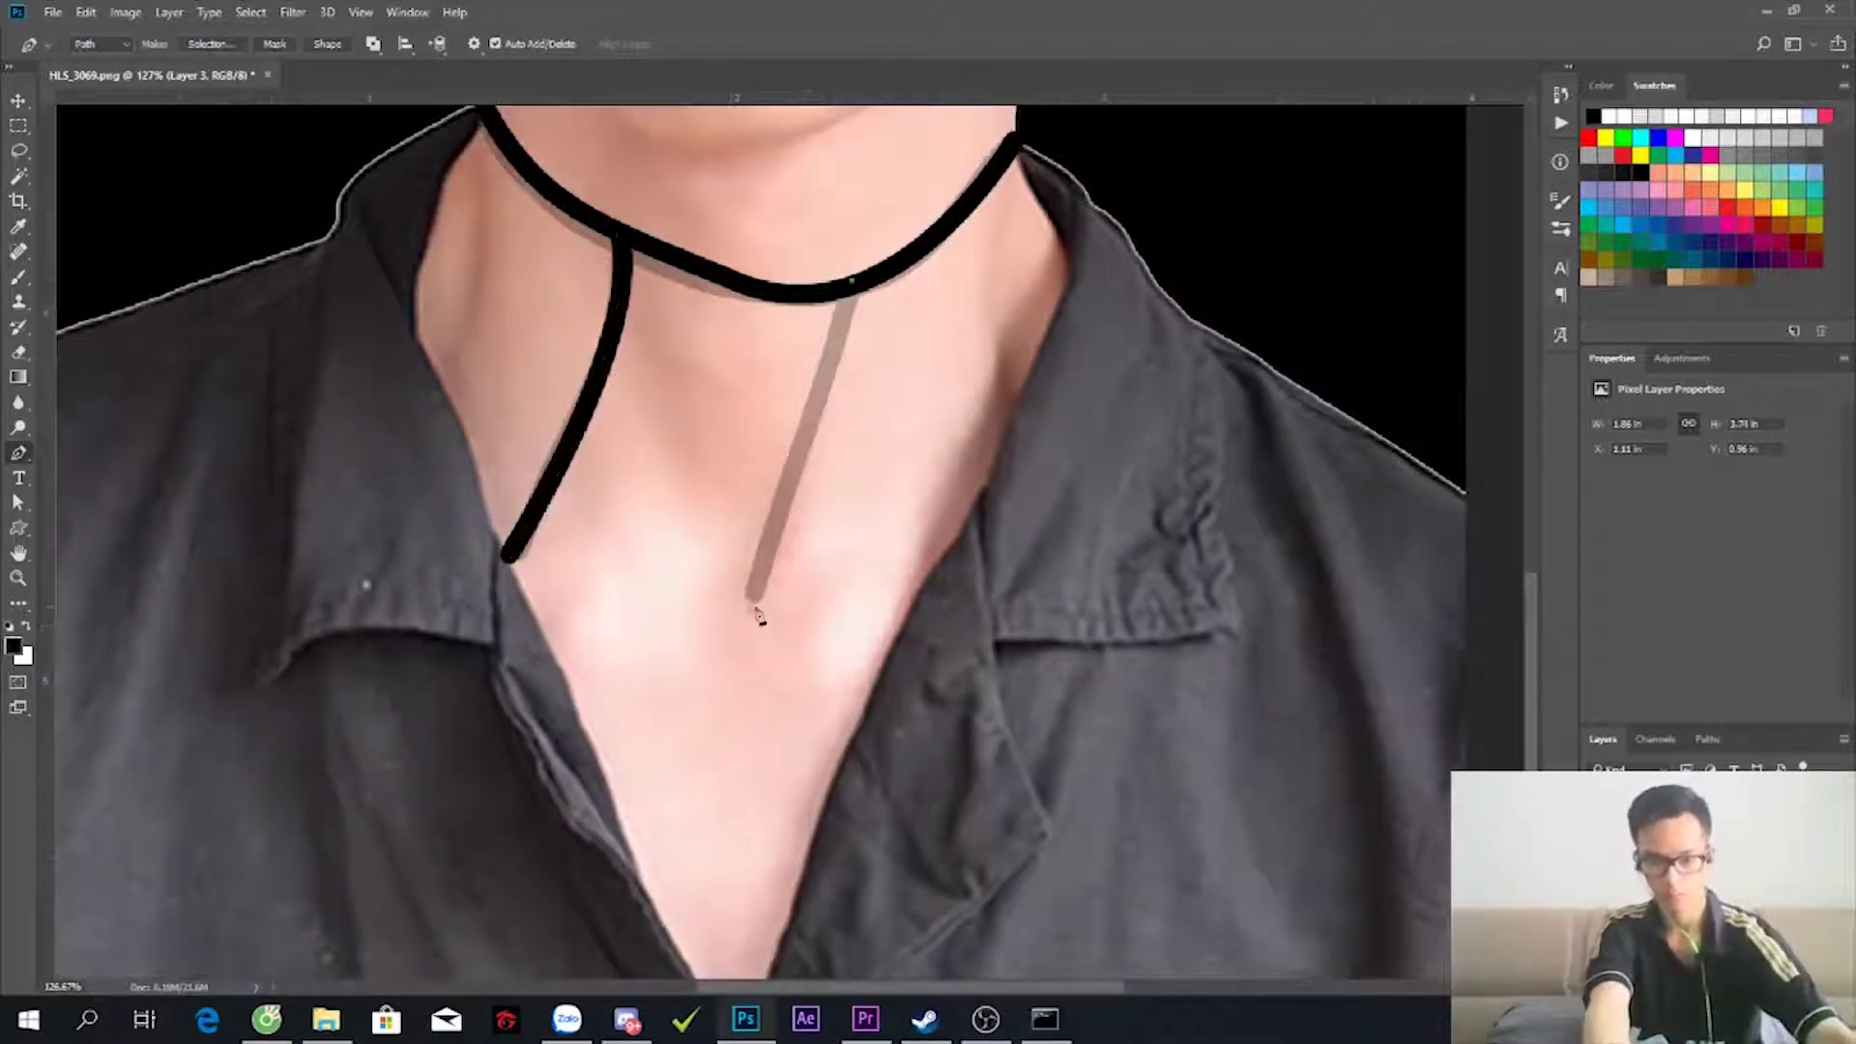
- Curve the chest line down the shirt and stroke it in black
left_click_drag(828, 777, 1010, 776)
right_click(804, 619)
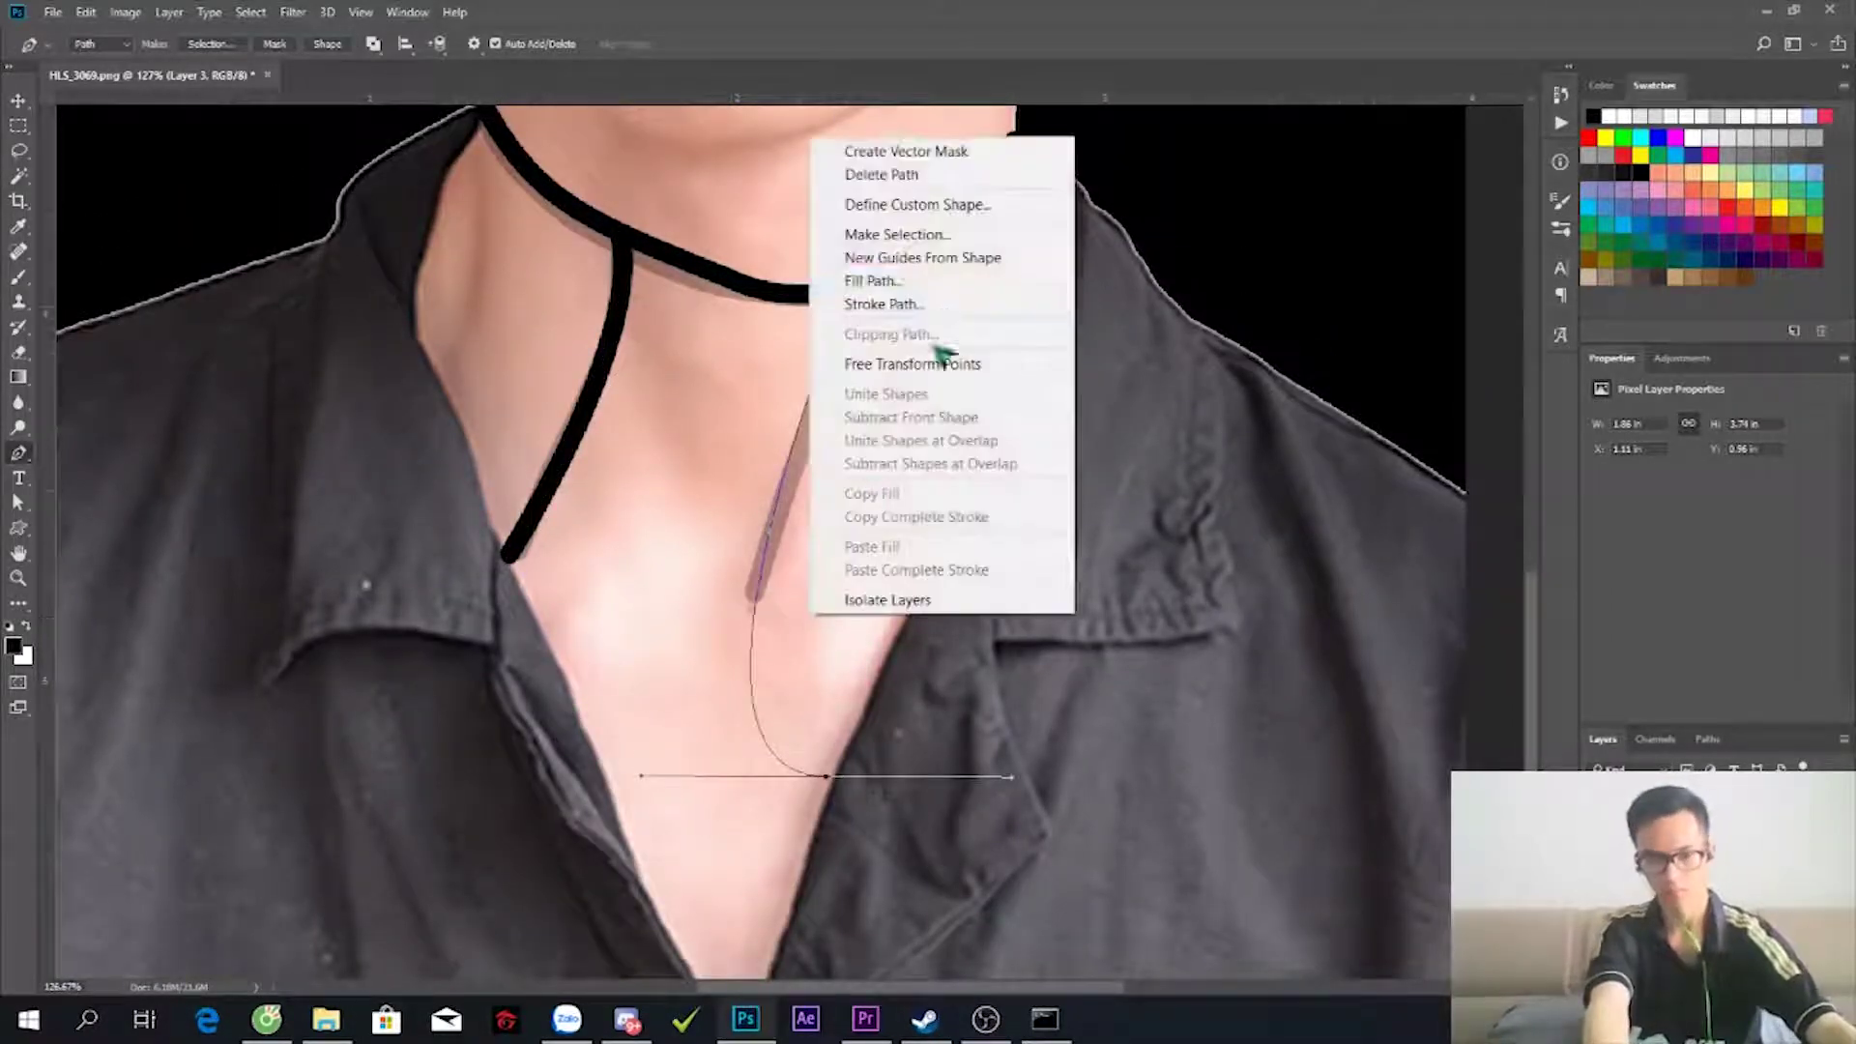
left_click(899, 278)
key("Escape")
right_click(928, 483)
left_click(996, 654)
key("Return")
scroll(677, 714, "down", 3)
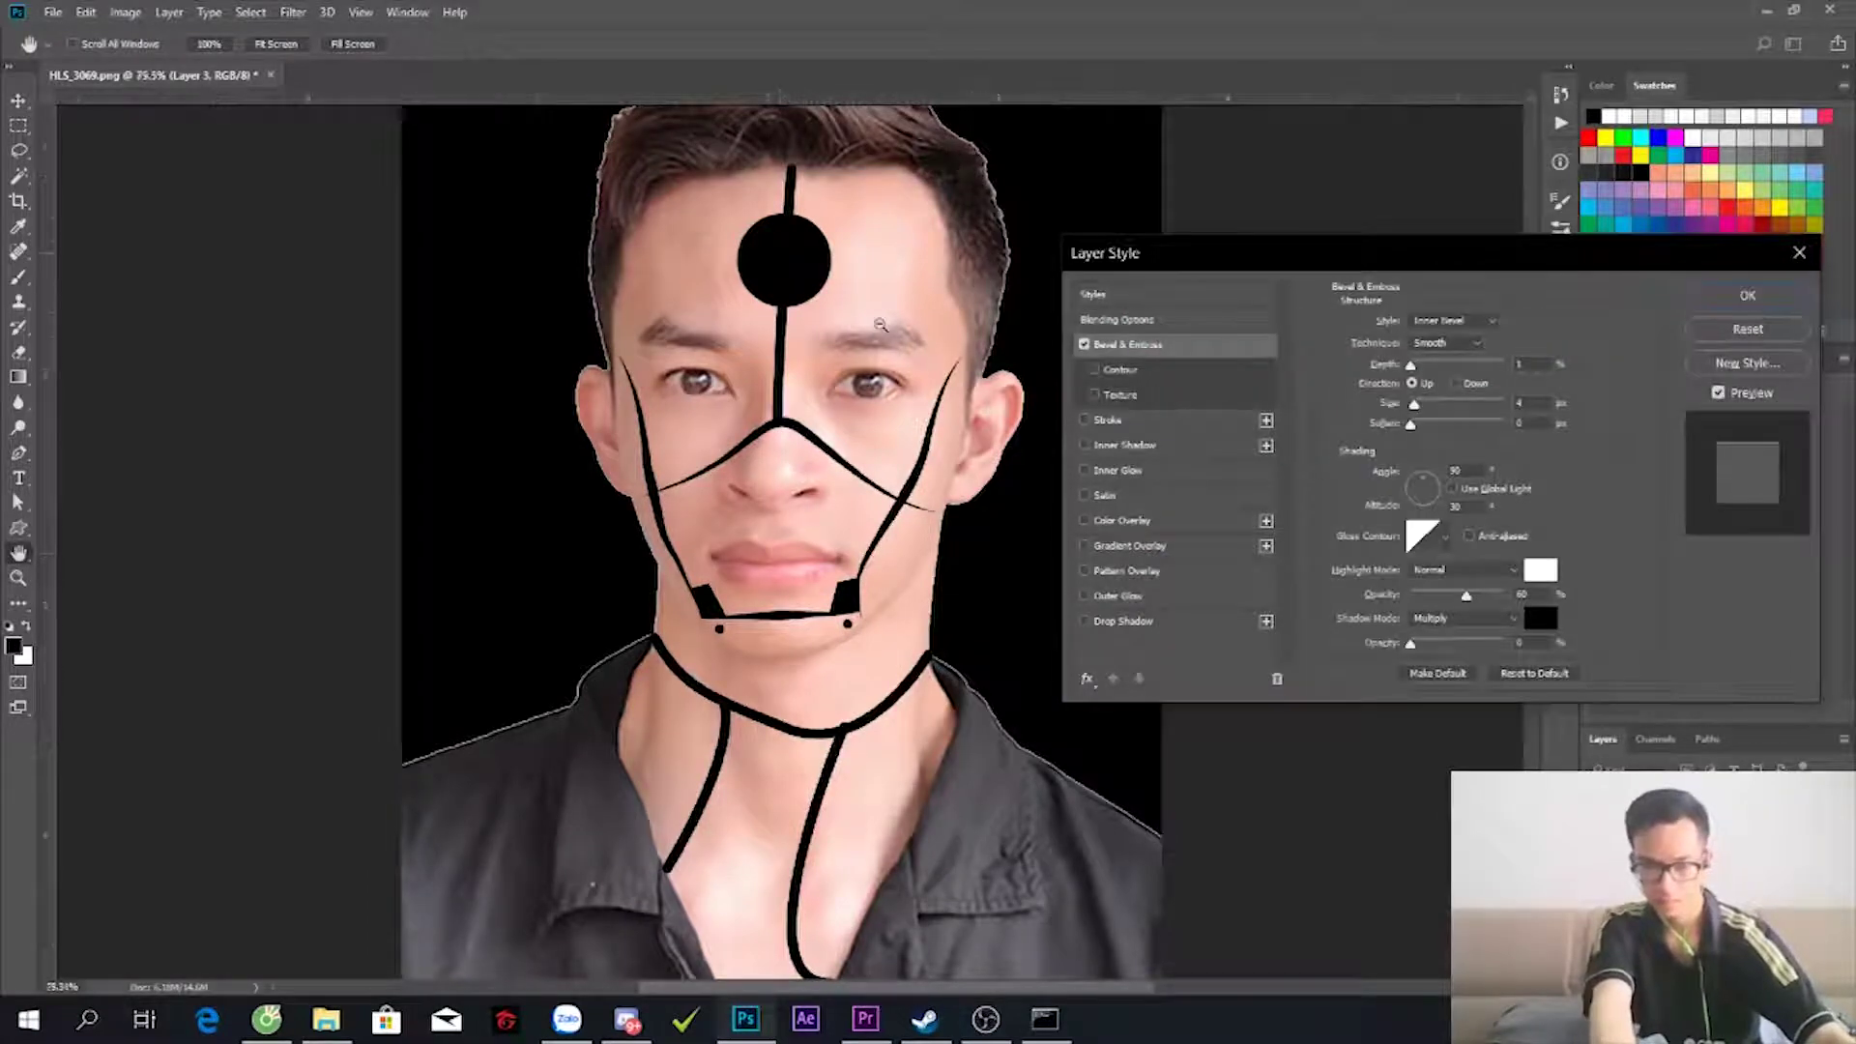
- Enable the bevel Contour, deepen the bevel and set the lighting angle to 147
scroll(879, 325, "up", 3)
left_click(1120, 369)
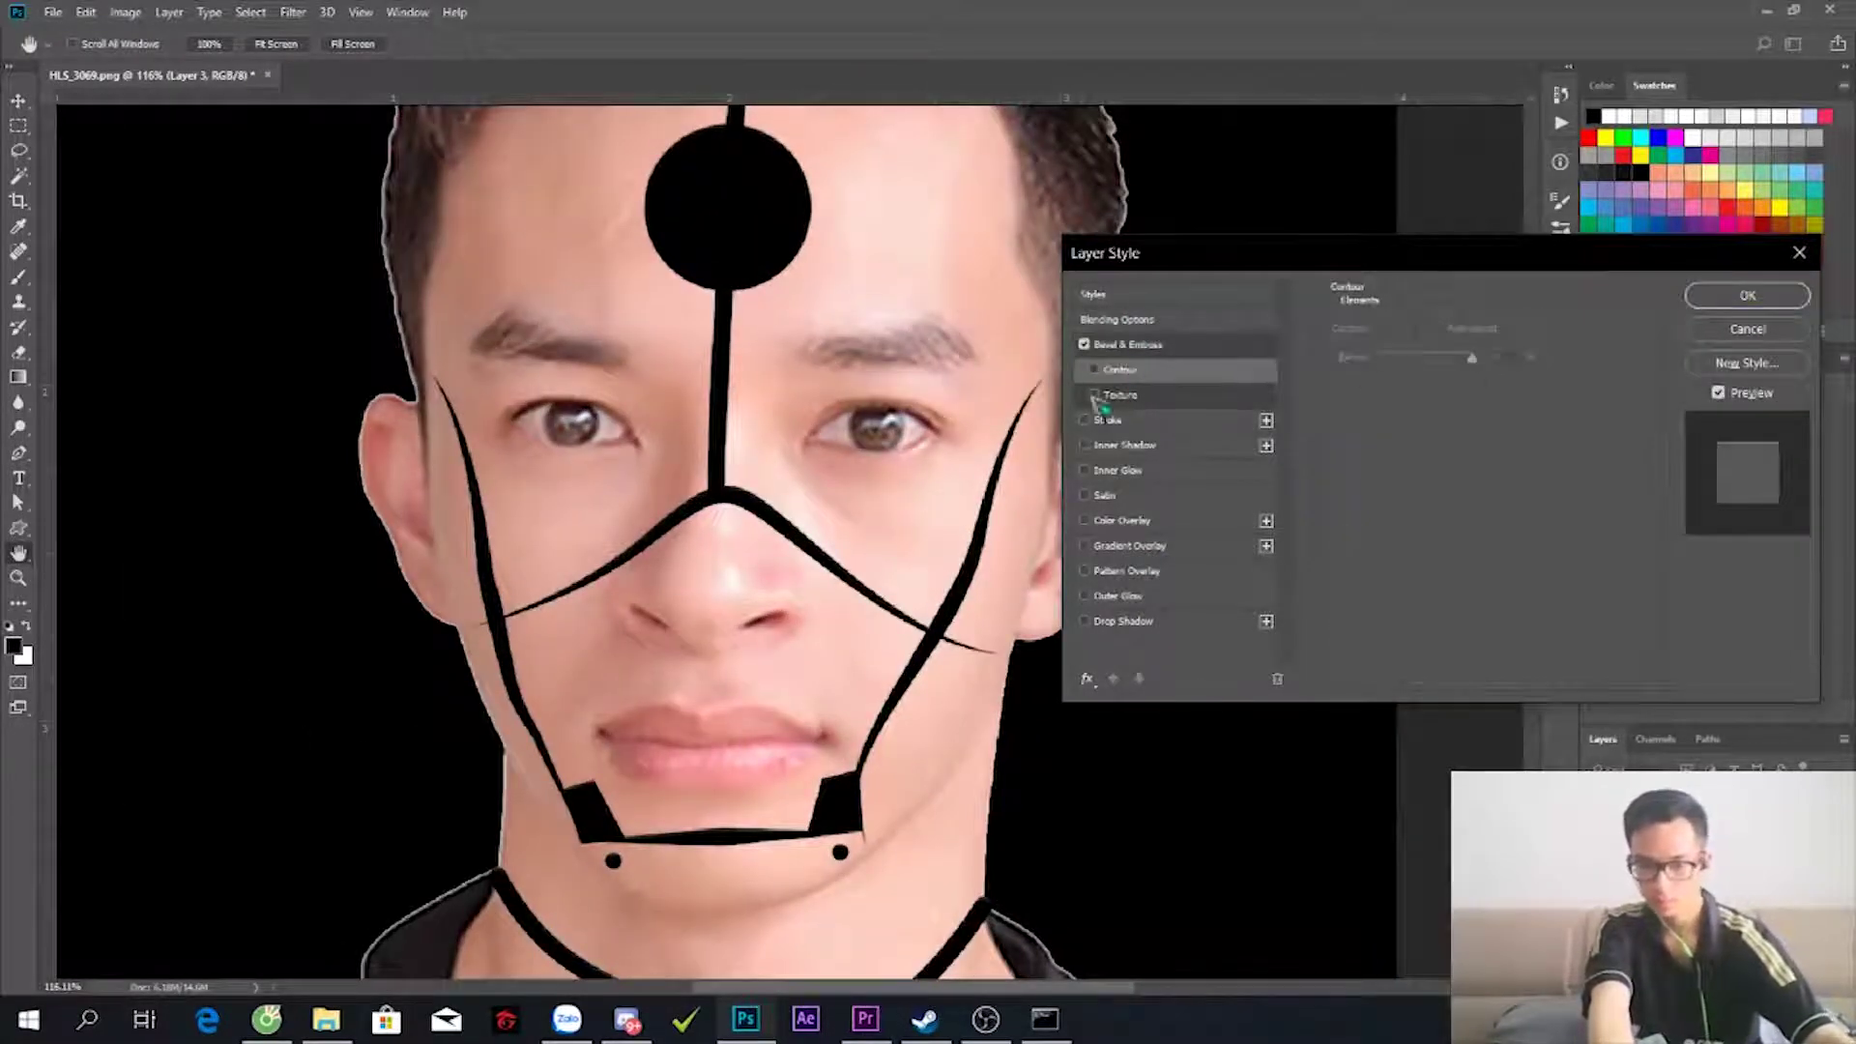
left_click(1126, 344)
left_click_drag(1410, 364, 1476, 364)
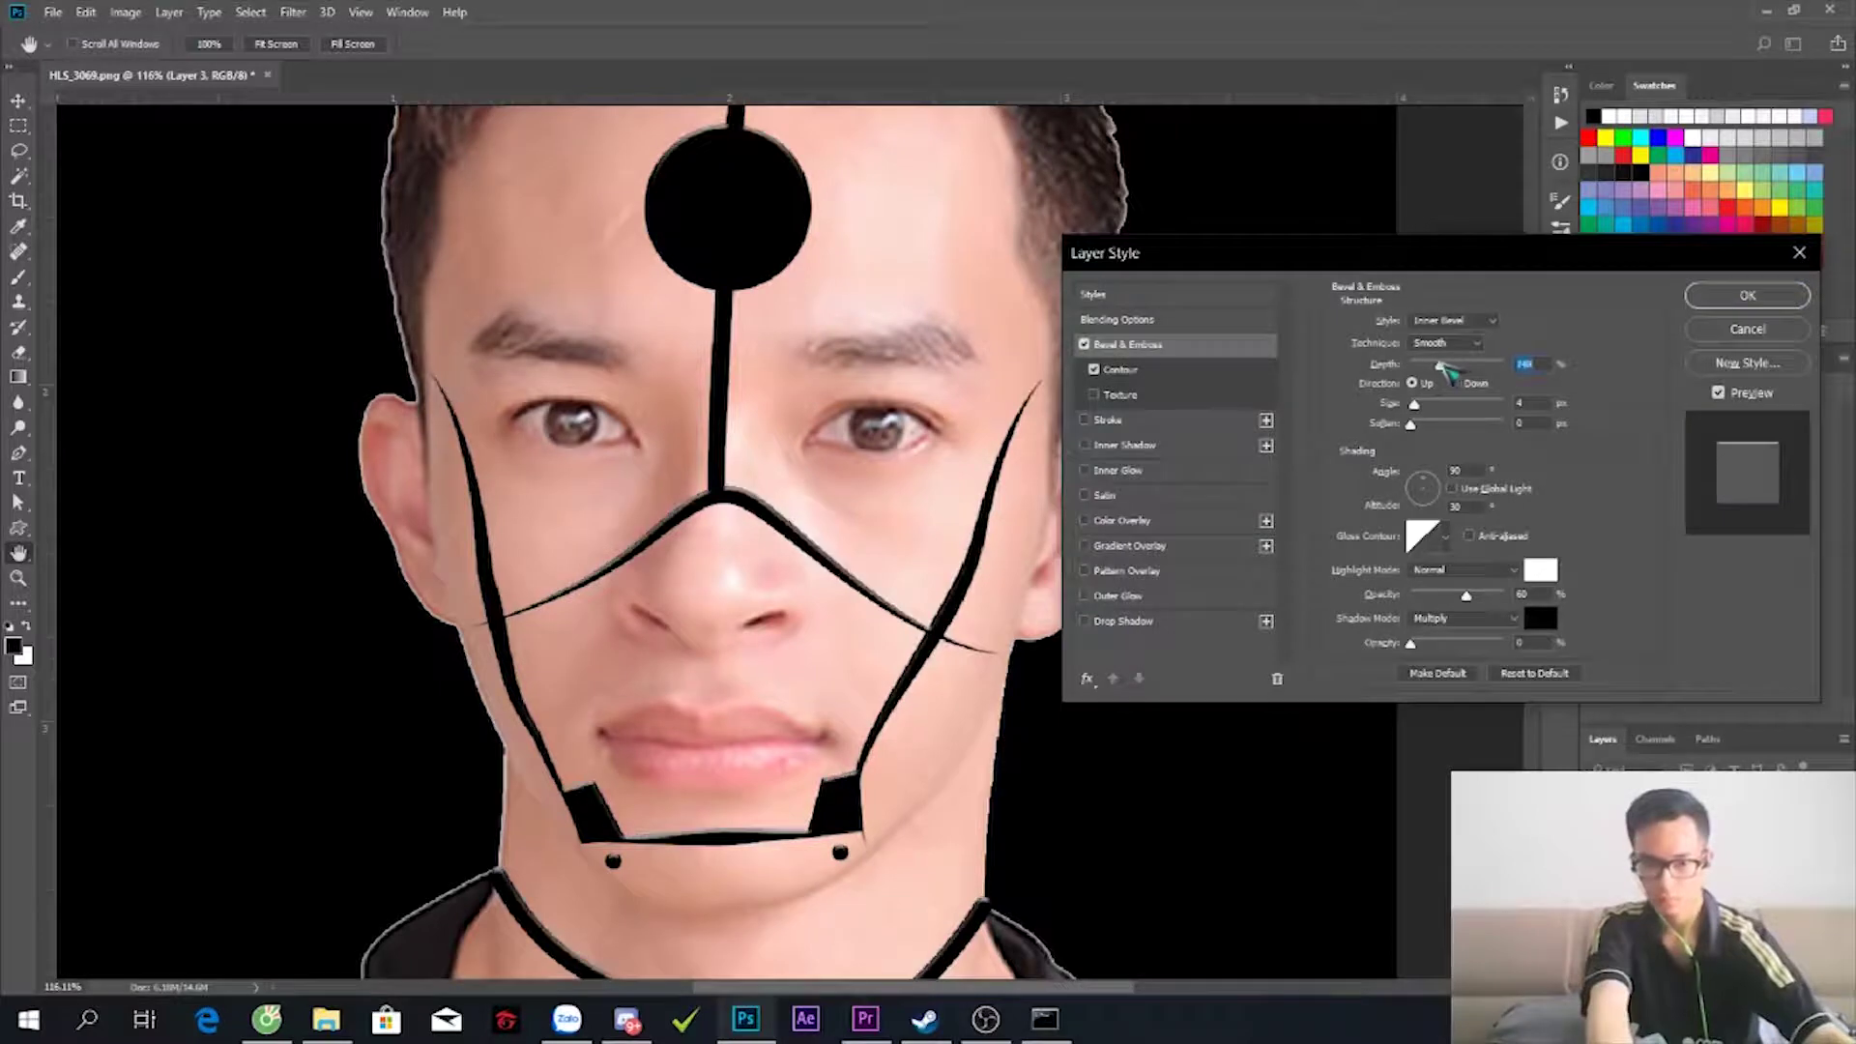
left_click(1425, 484)
left_click_drag(1426, 488, 1403, 476)
left_click_drag(1414, 404, 1425, 404)
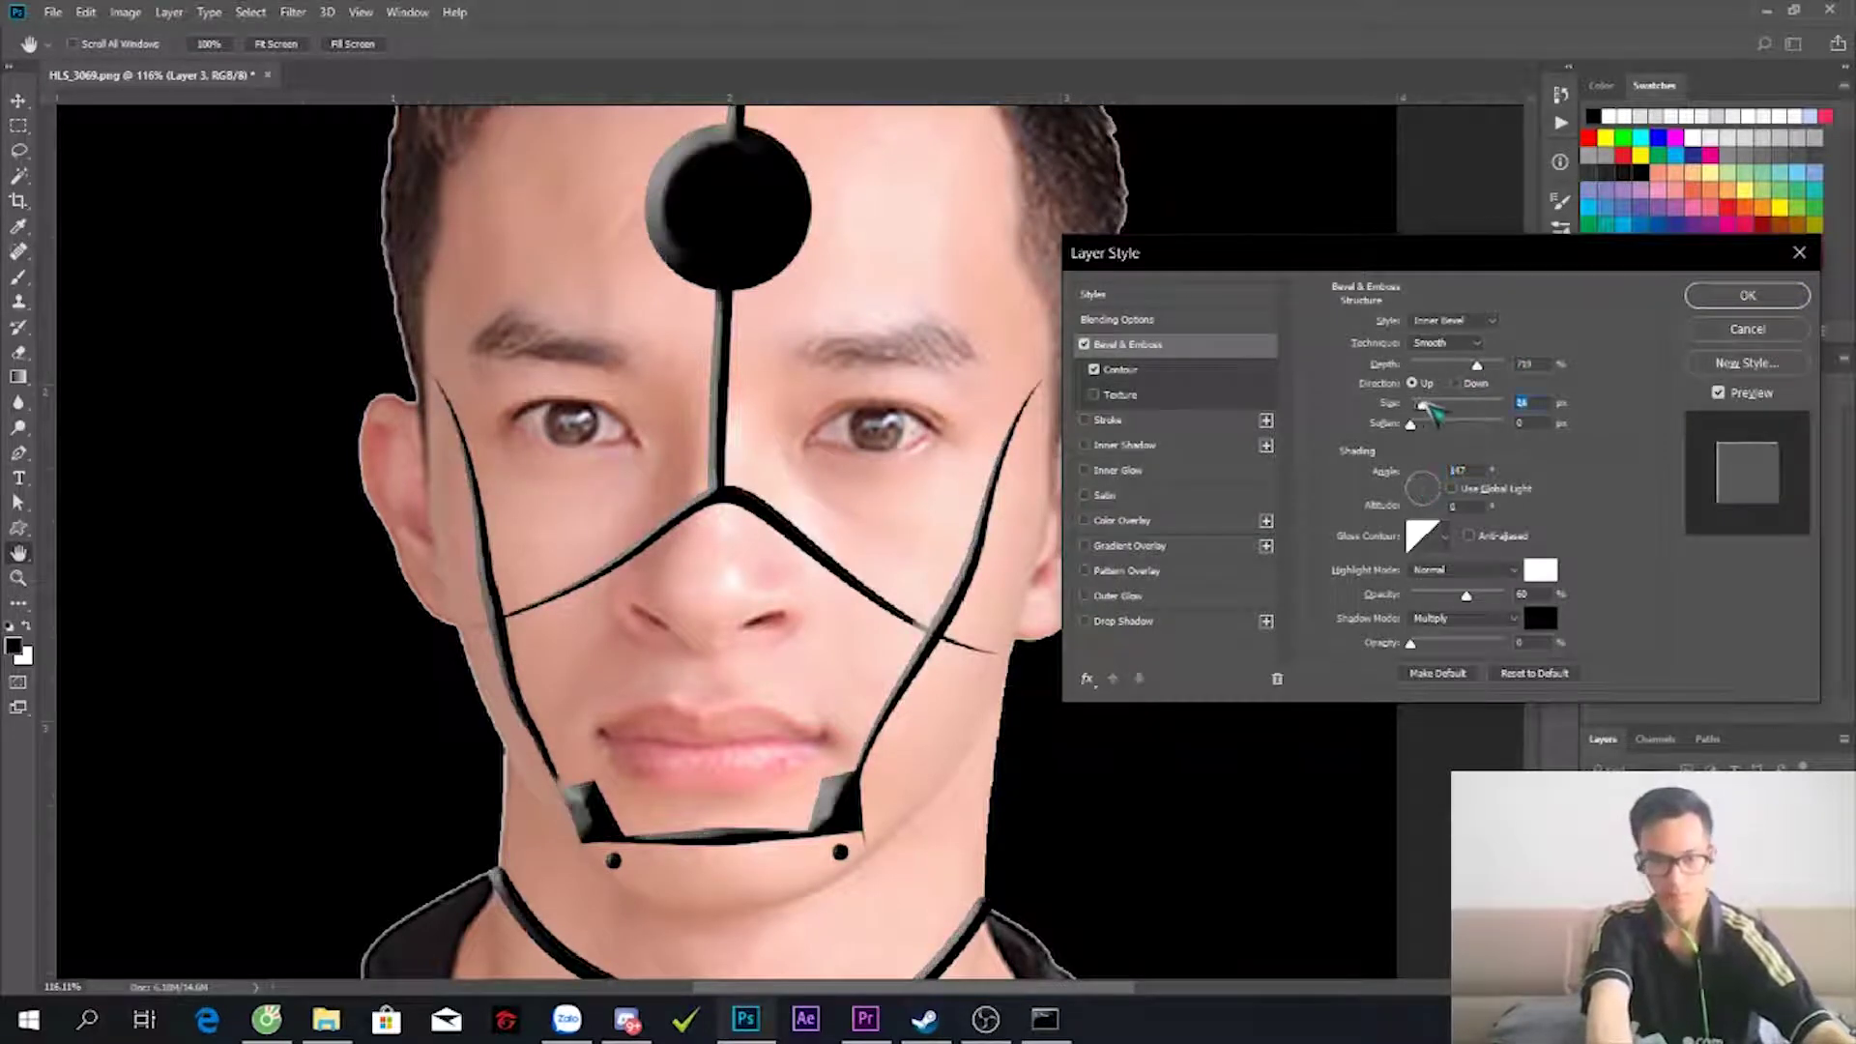
- Sample skin tones for the bevel highlight and shadow colours and apply the style
left_click(1539, 570)
left_click(717, 335)
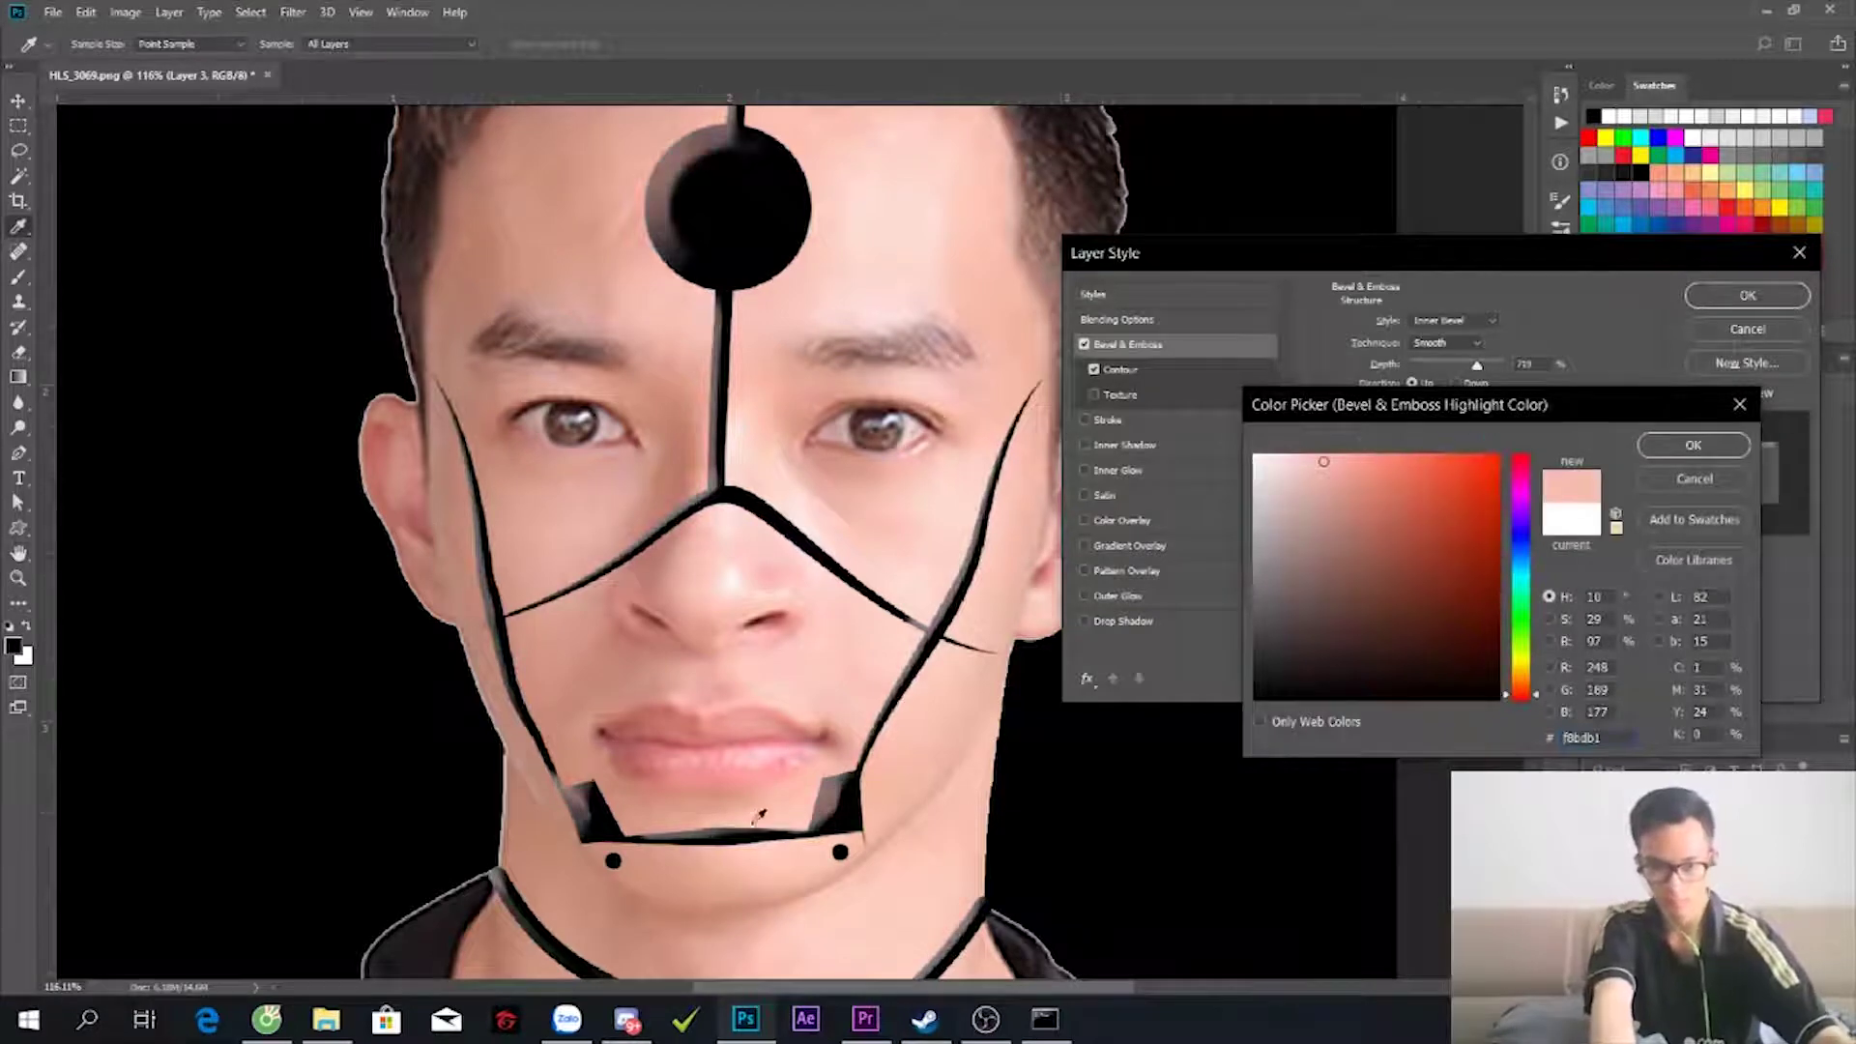
left_click(1693, 444)
left_click(1541, 613)
left_click(891, 267)
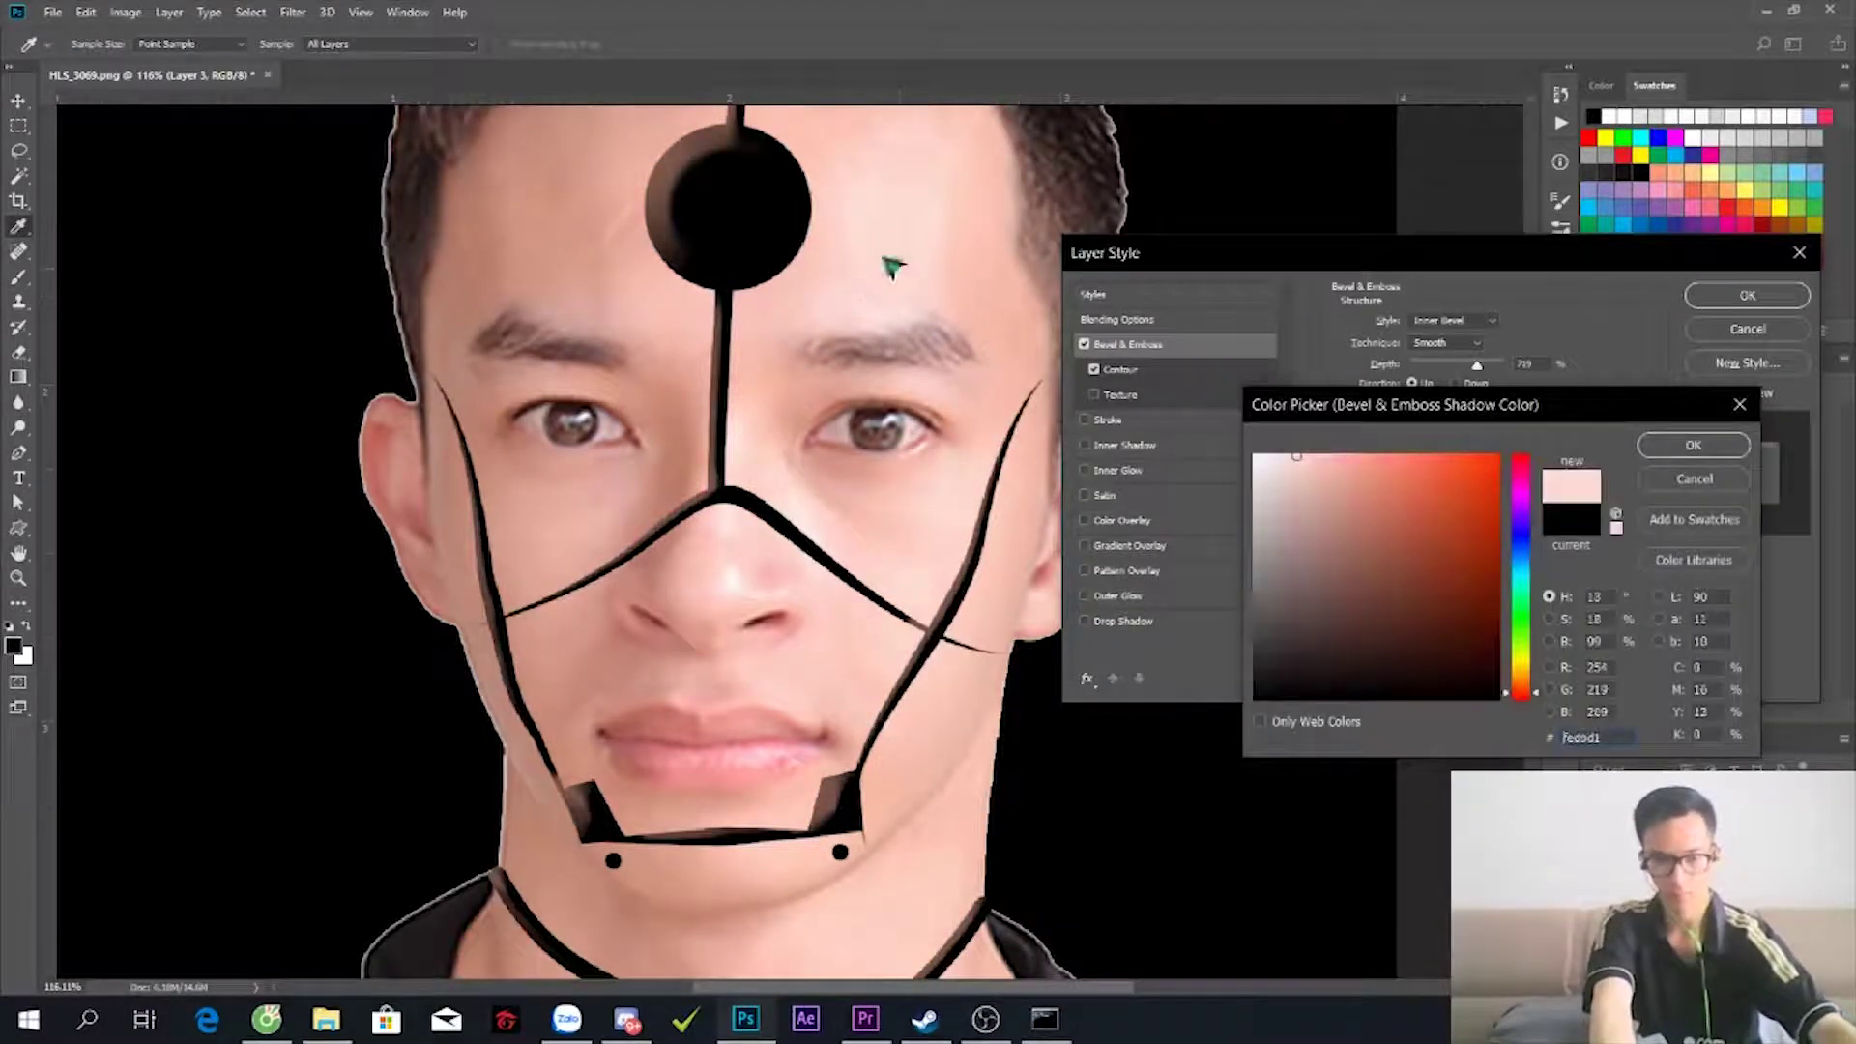
left_click(1694, 445)
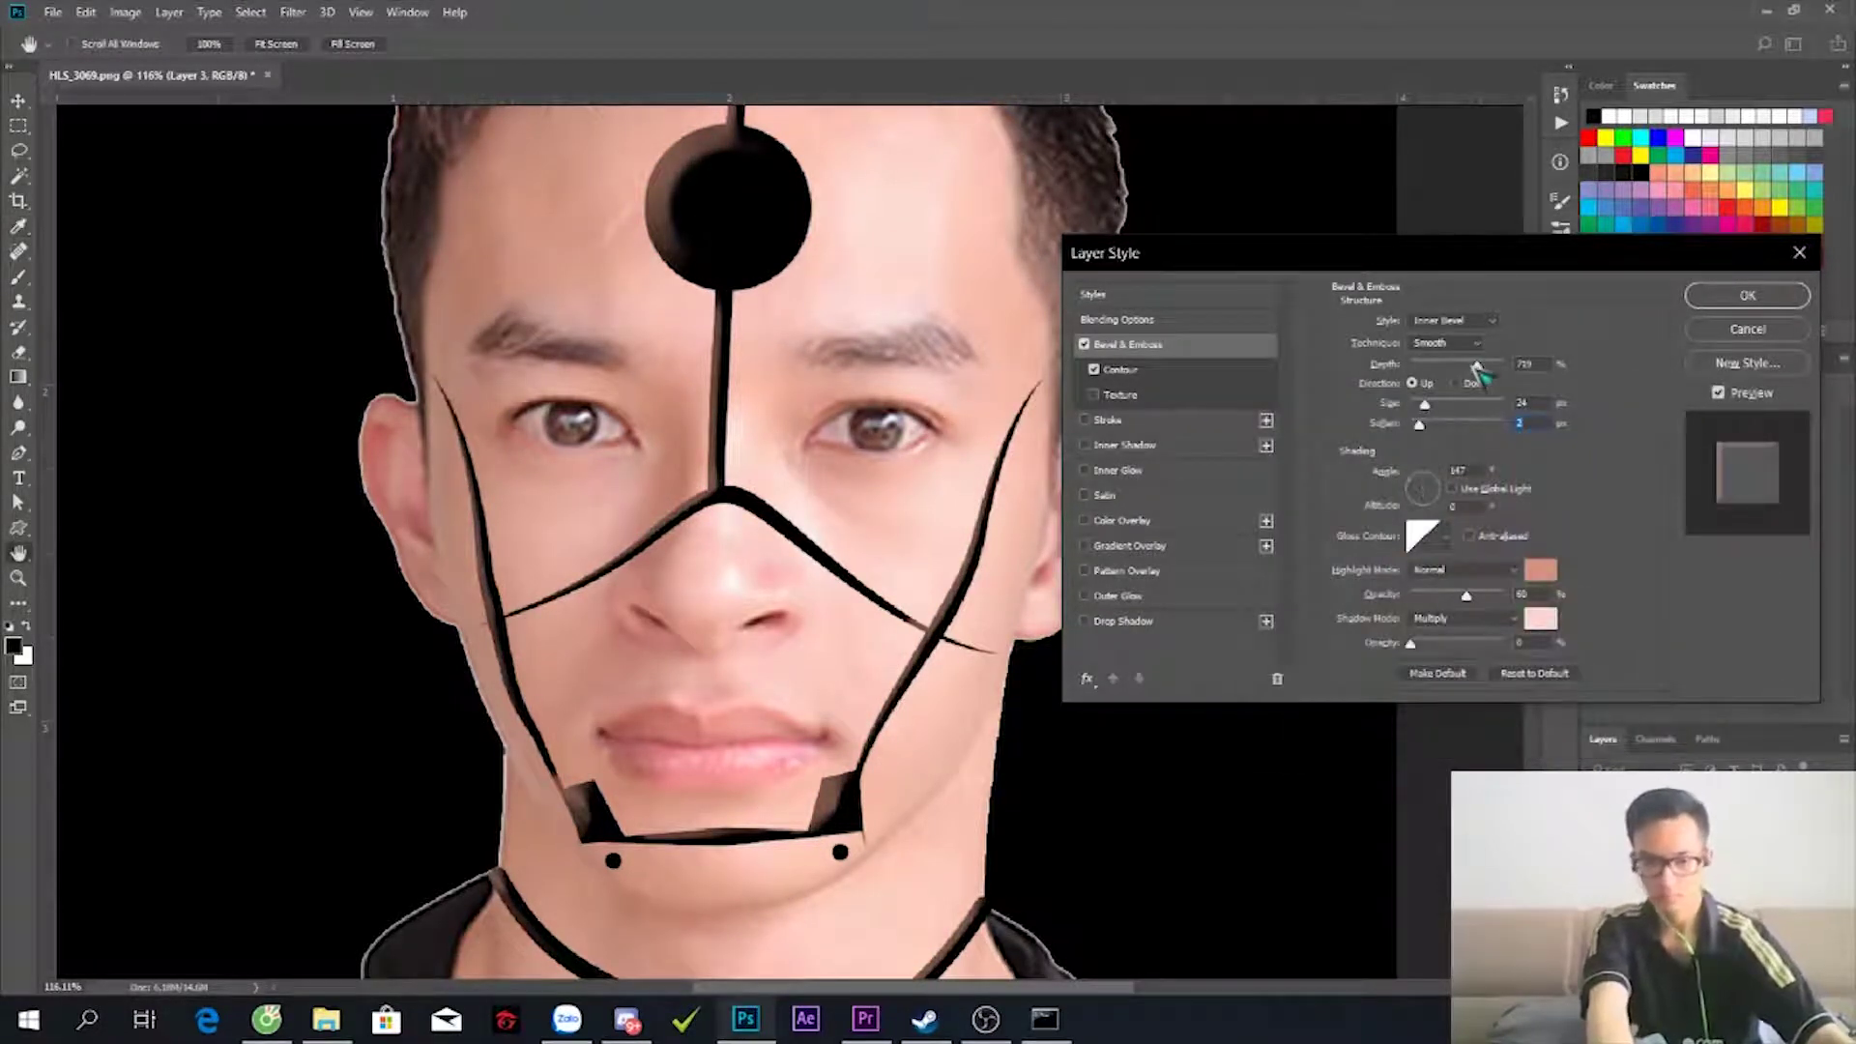
left_click(1747, 295)
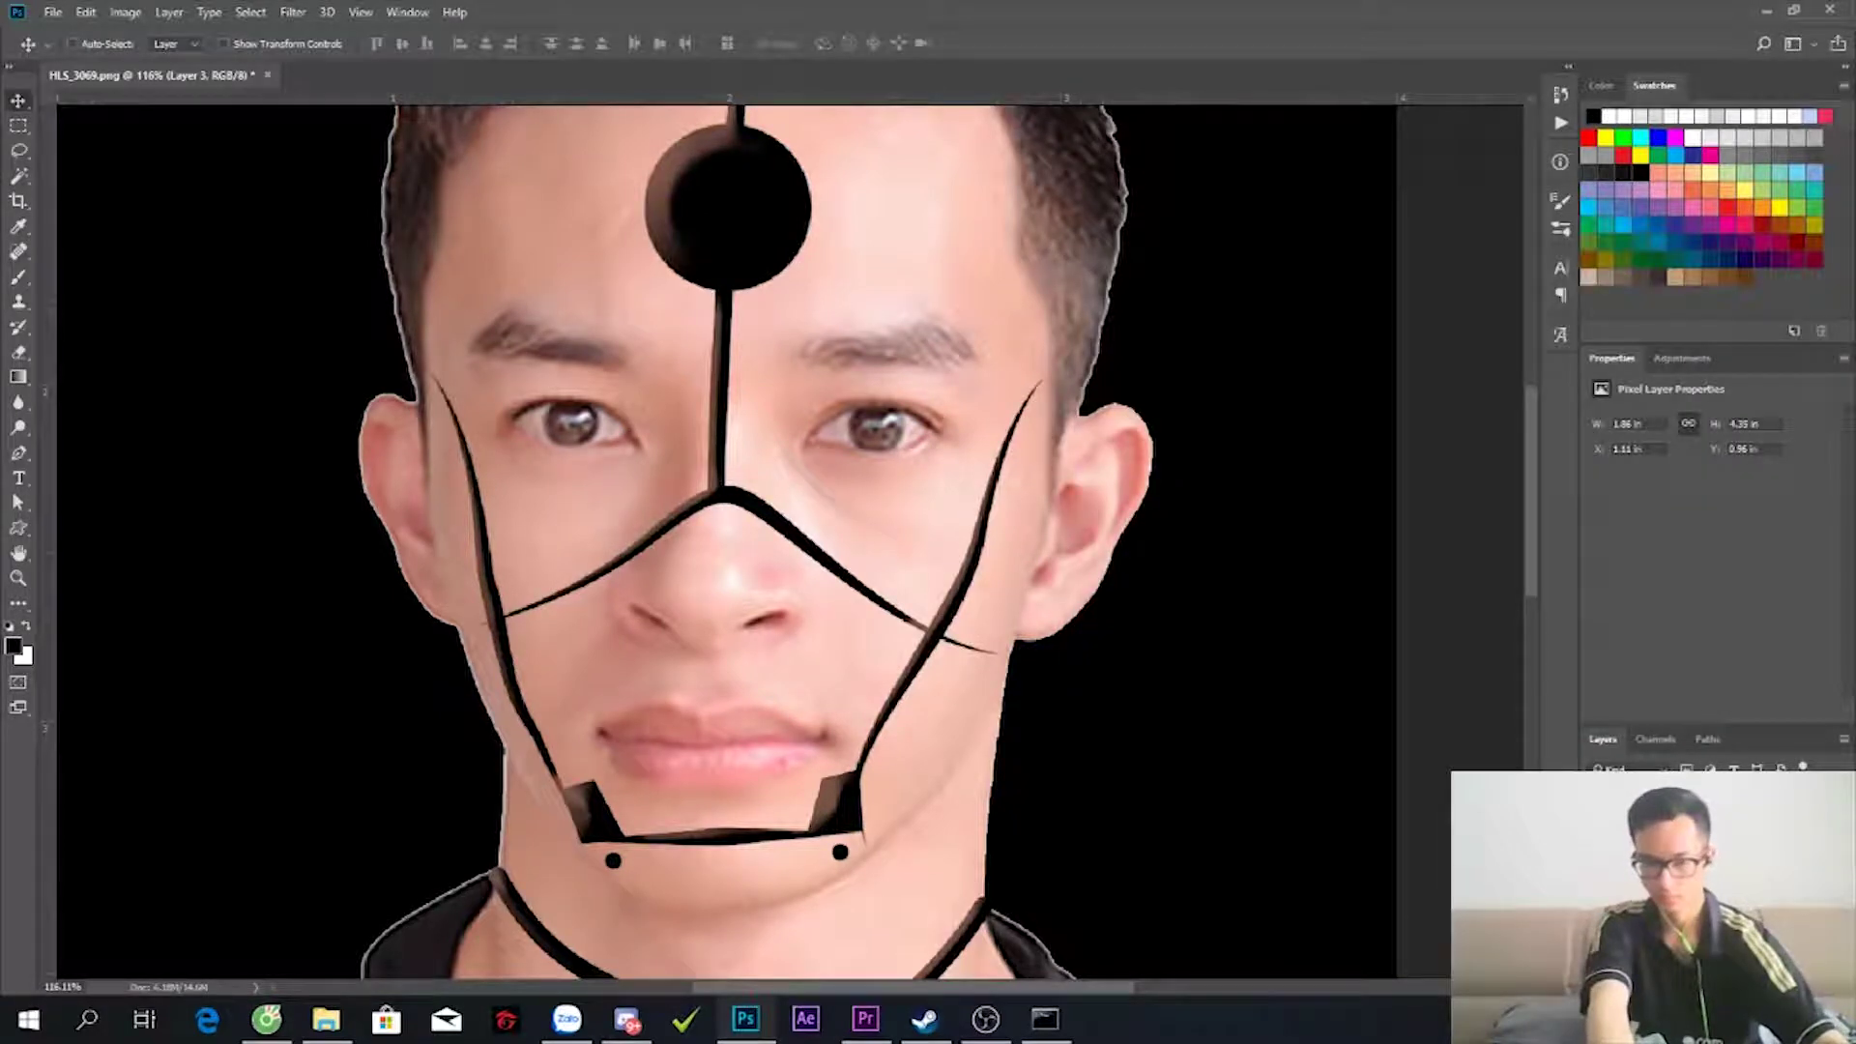
- Try a skin-coloured Color Overlay on the lines, then turn it back off
left_click(1122, 520)
left_click(1532, 323)
left_click(862, 530)
left_click(679, 467)
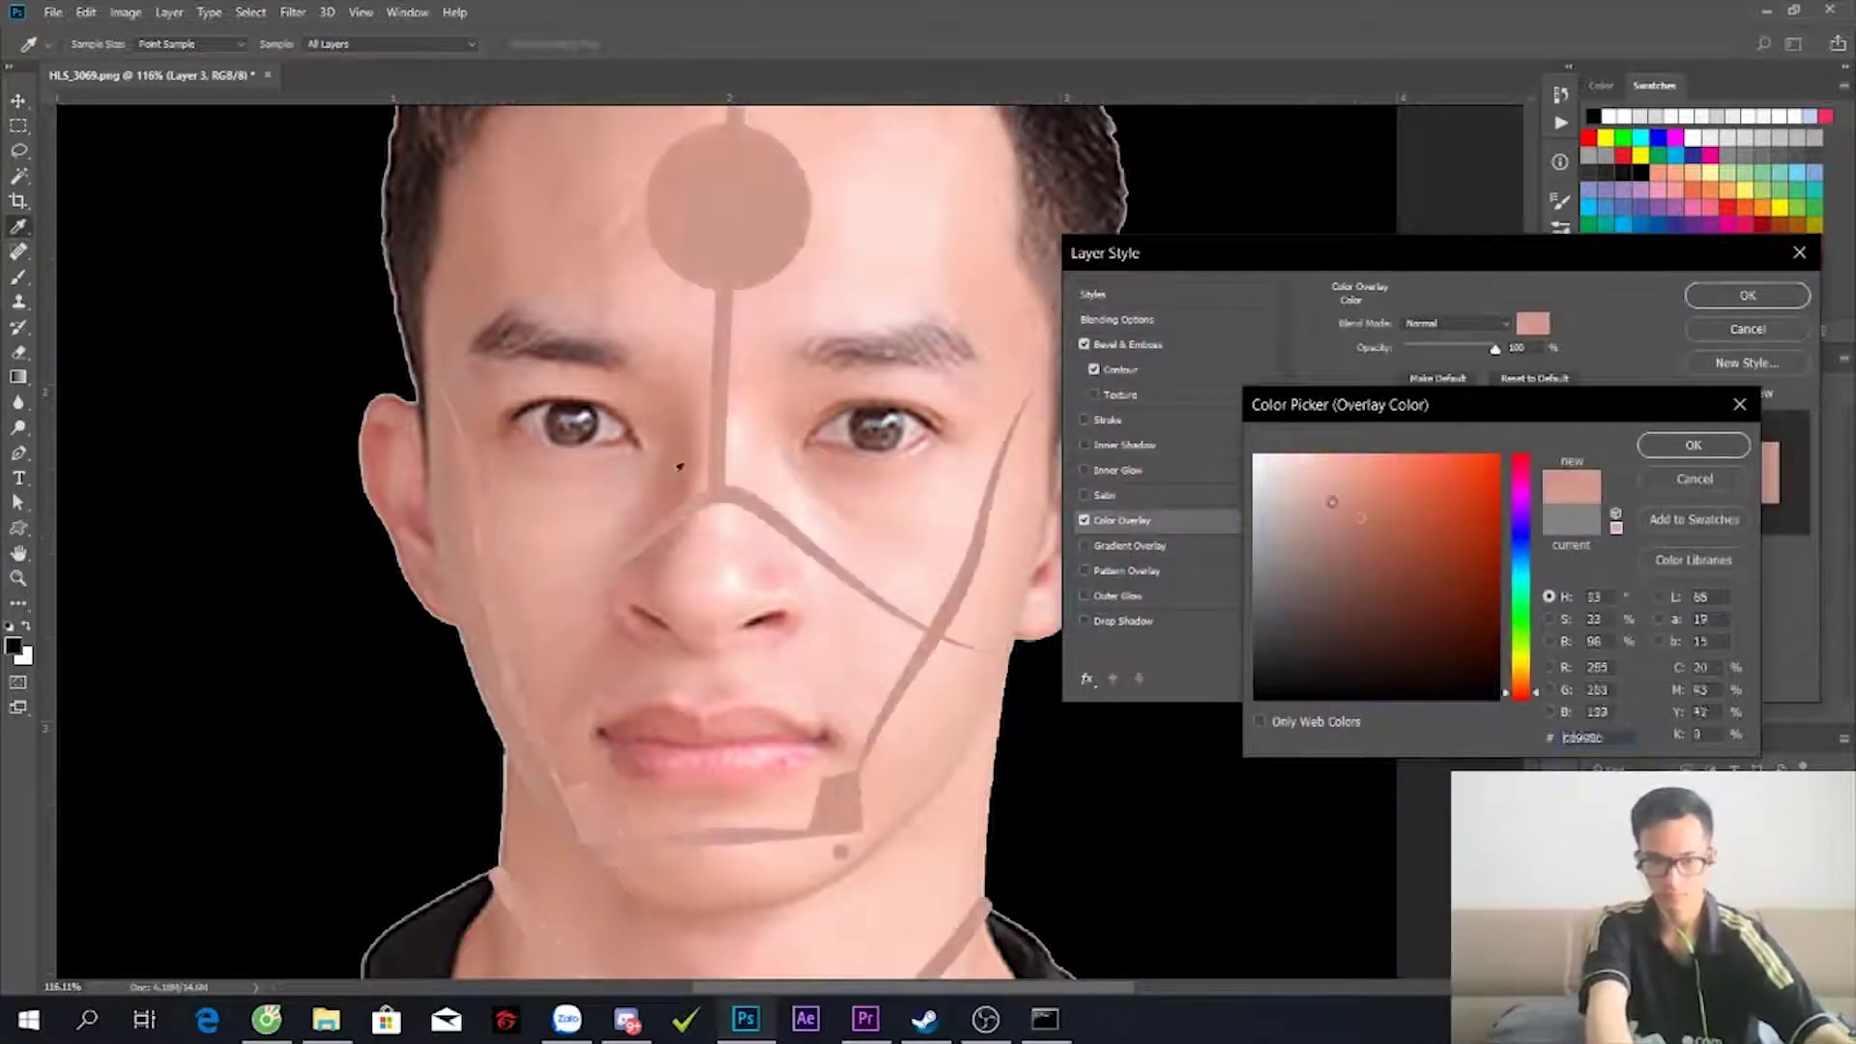
key("Escape")
left_click(1084, 520)
left_click(1121, 371)
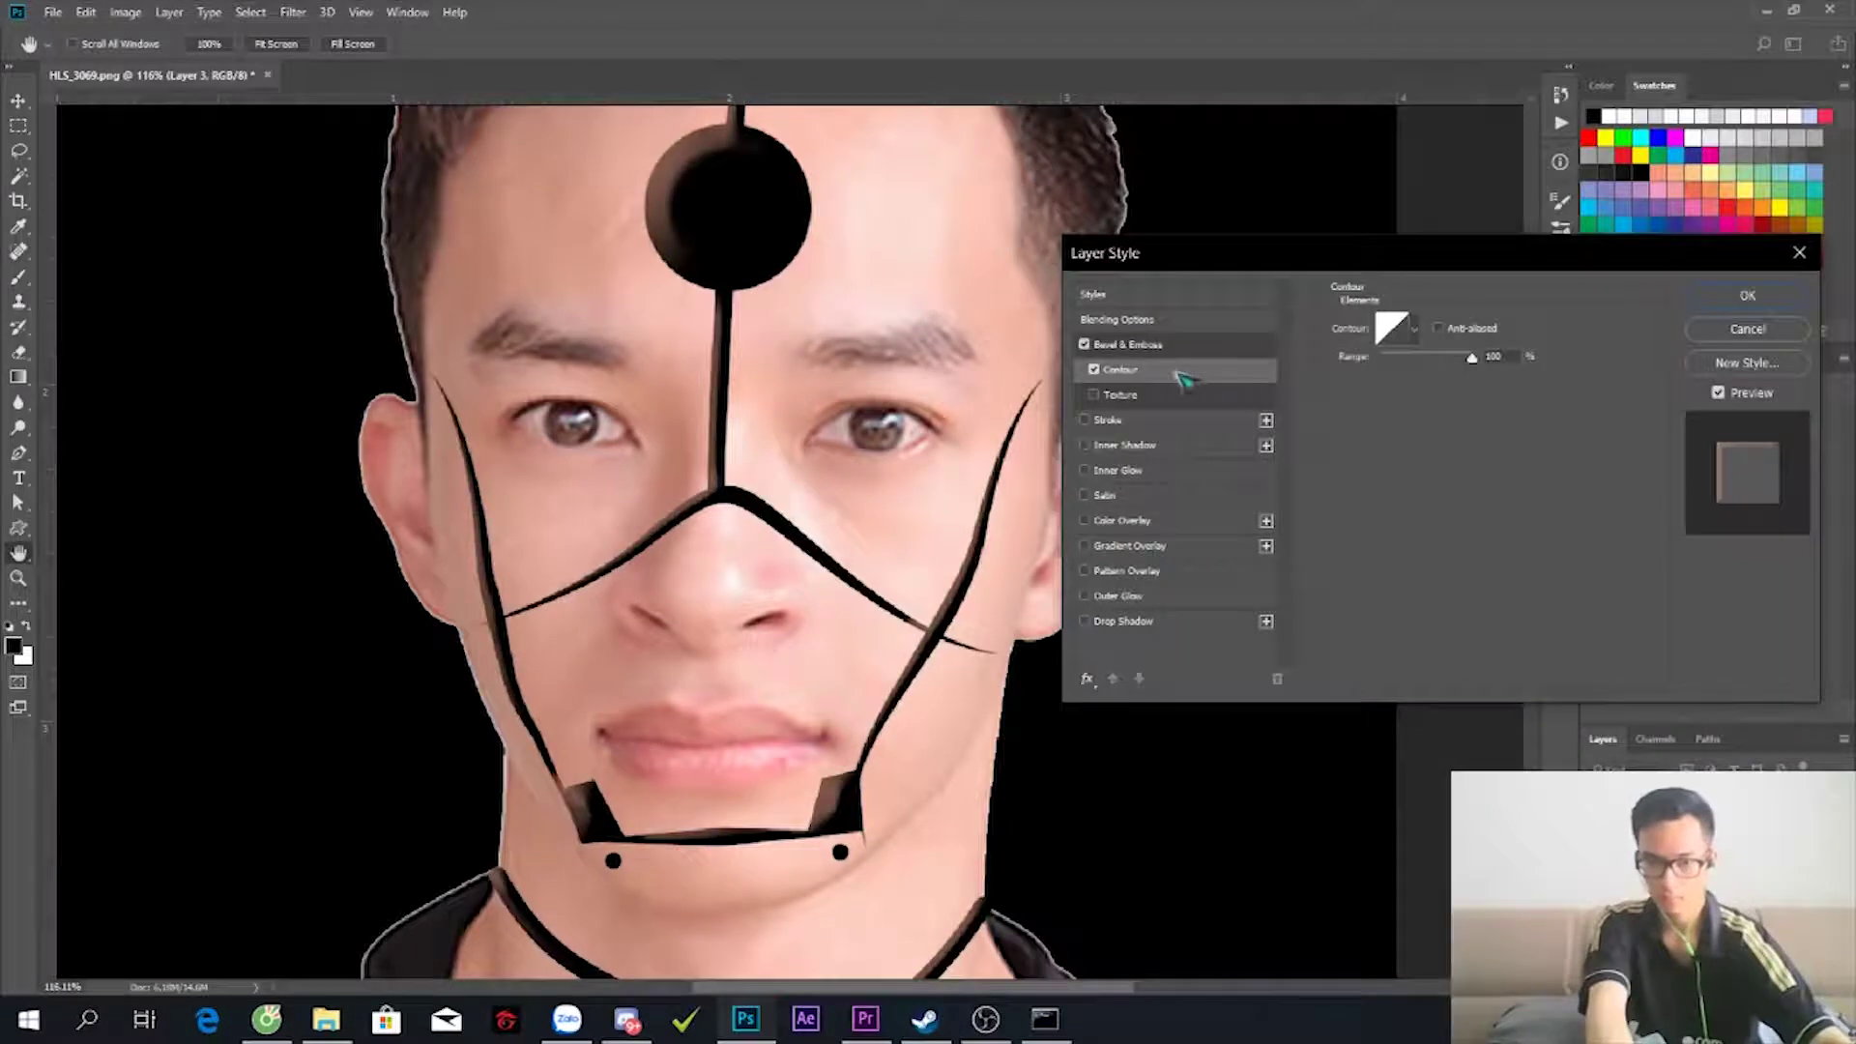
- Set bevel Size 28, Direction Down, Soften 0 and highlight opacity 100
left_click_drag(1424, 404, 1436, 430)
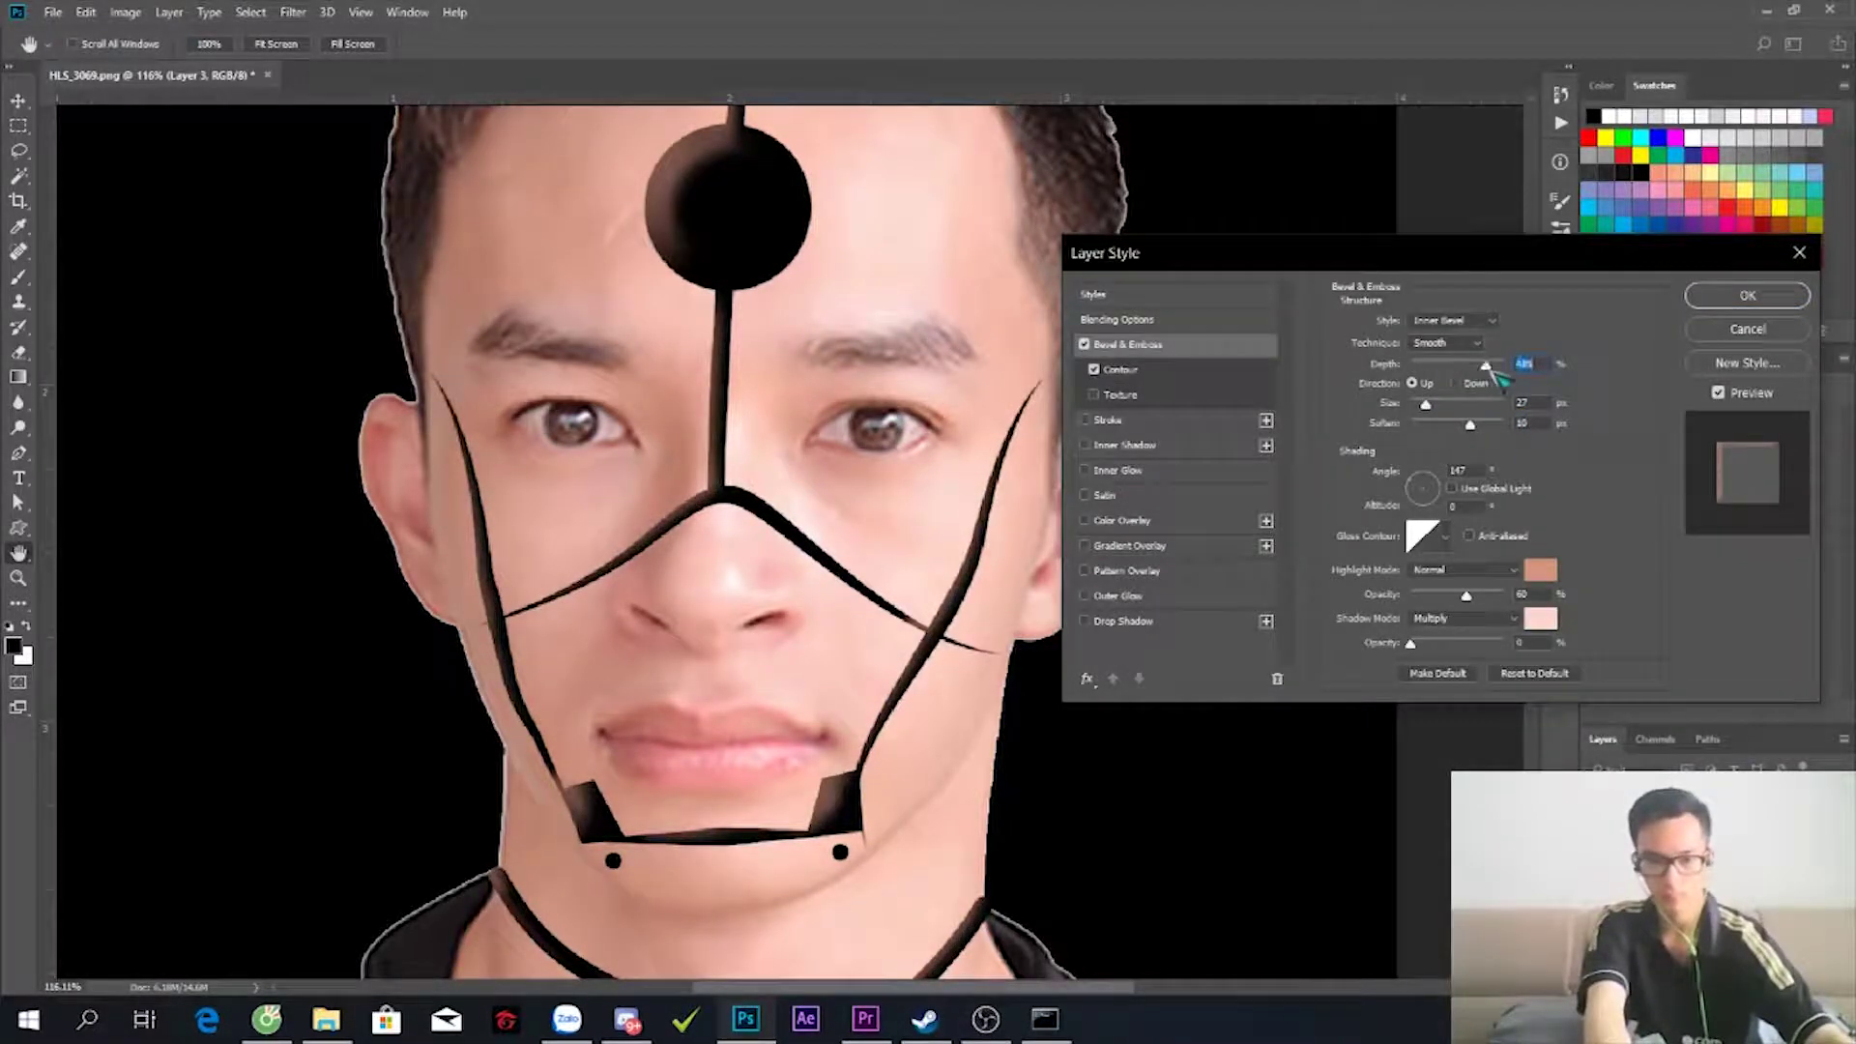
left_click(1467, 384)
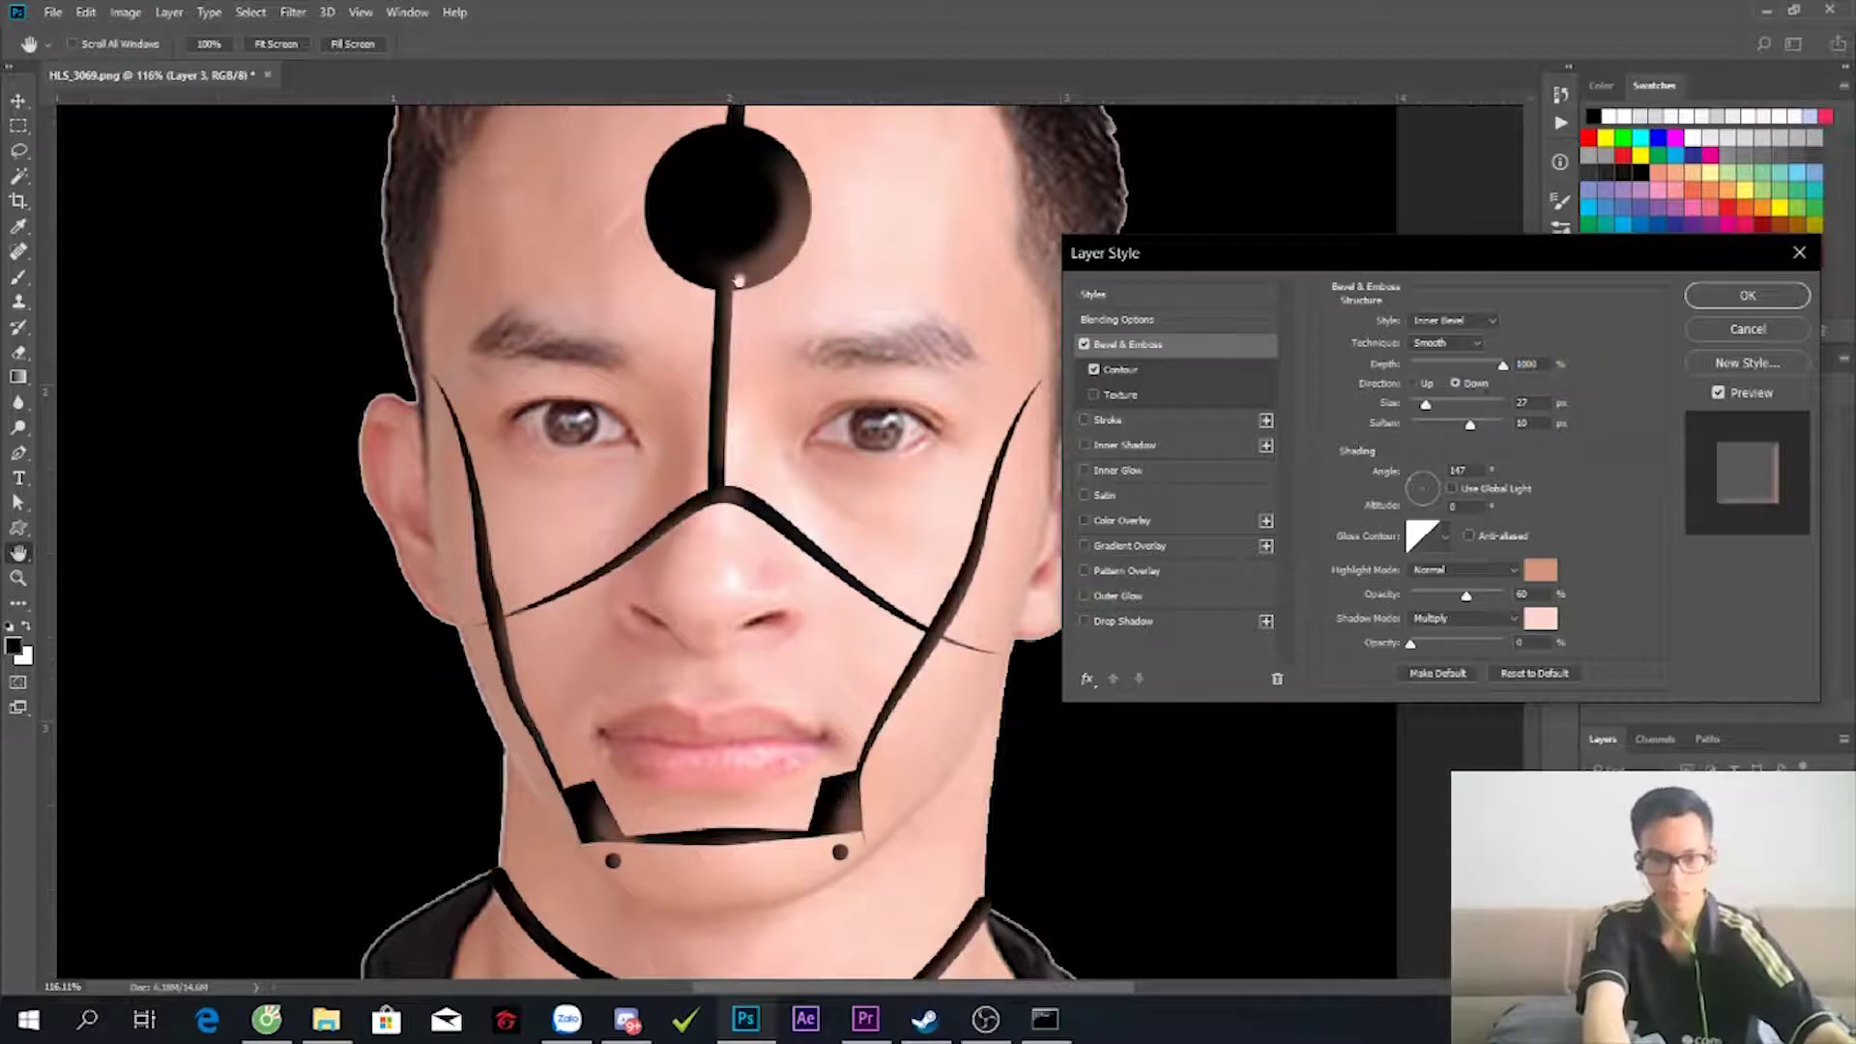
left_click(1522, 402)
key("Up")
key("Down")
key("Down")
key("Down")
left_click_drag(1471, 599, 1519, 609)
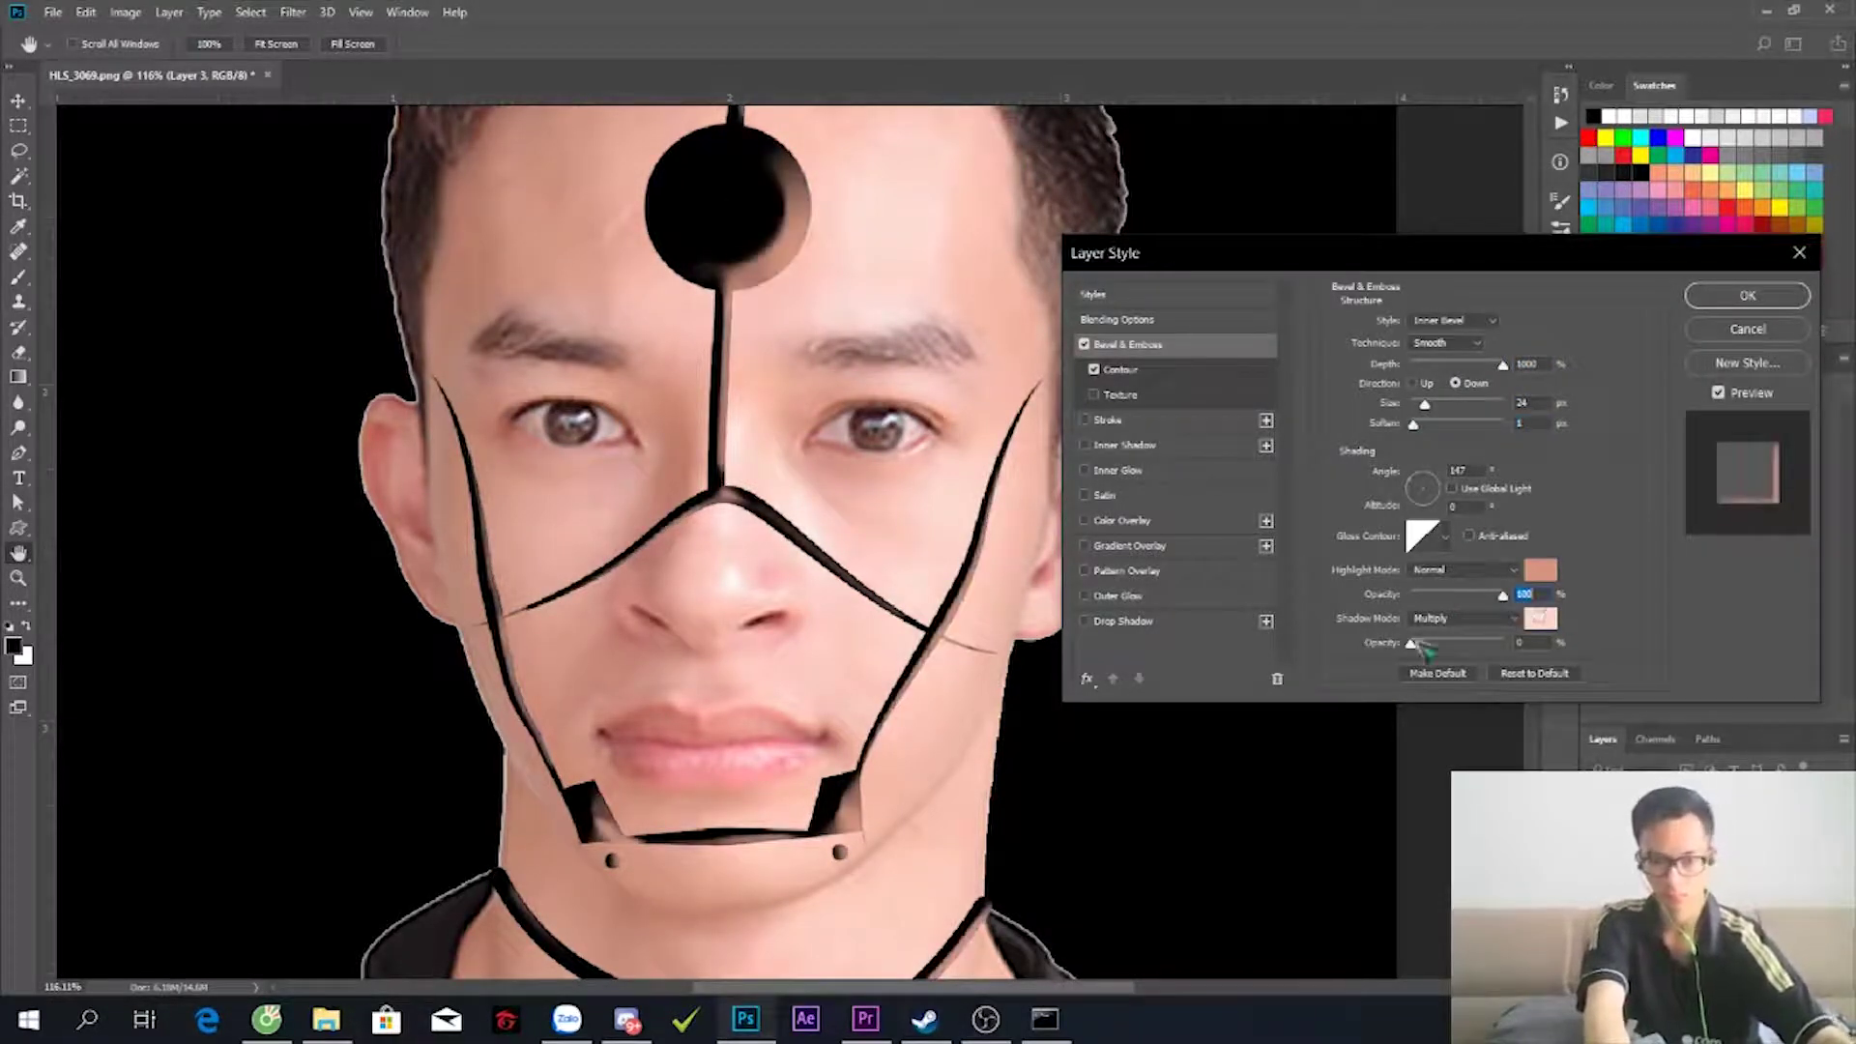
left_click(1191, 295)
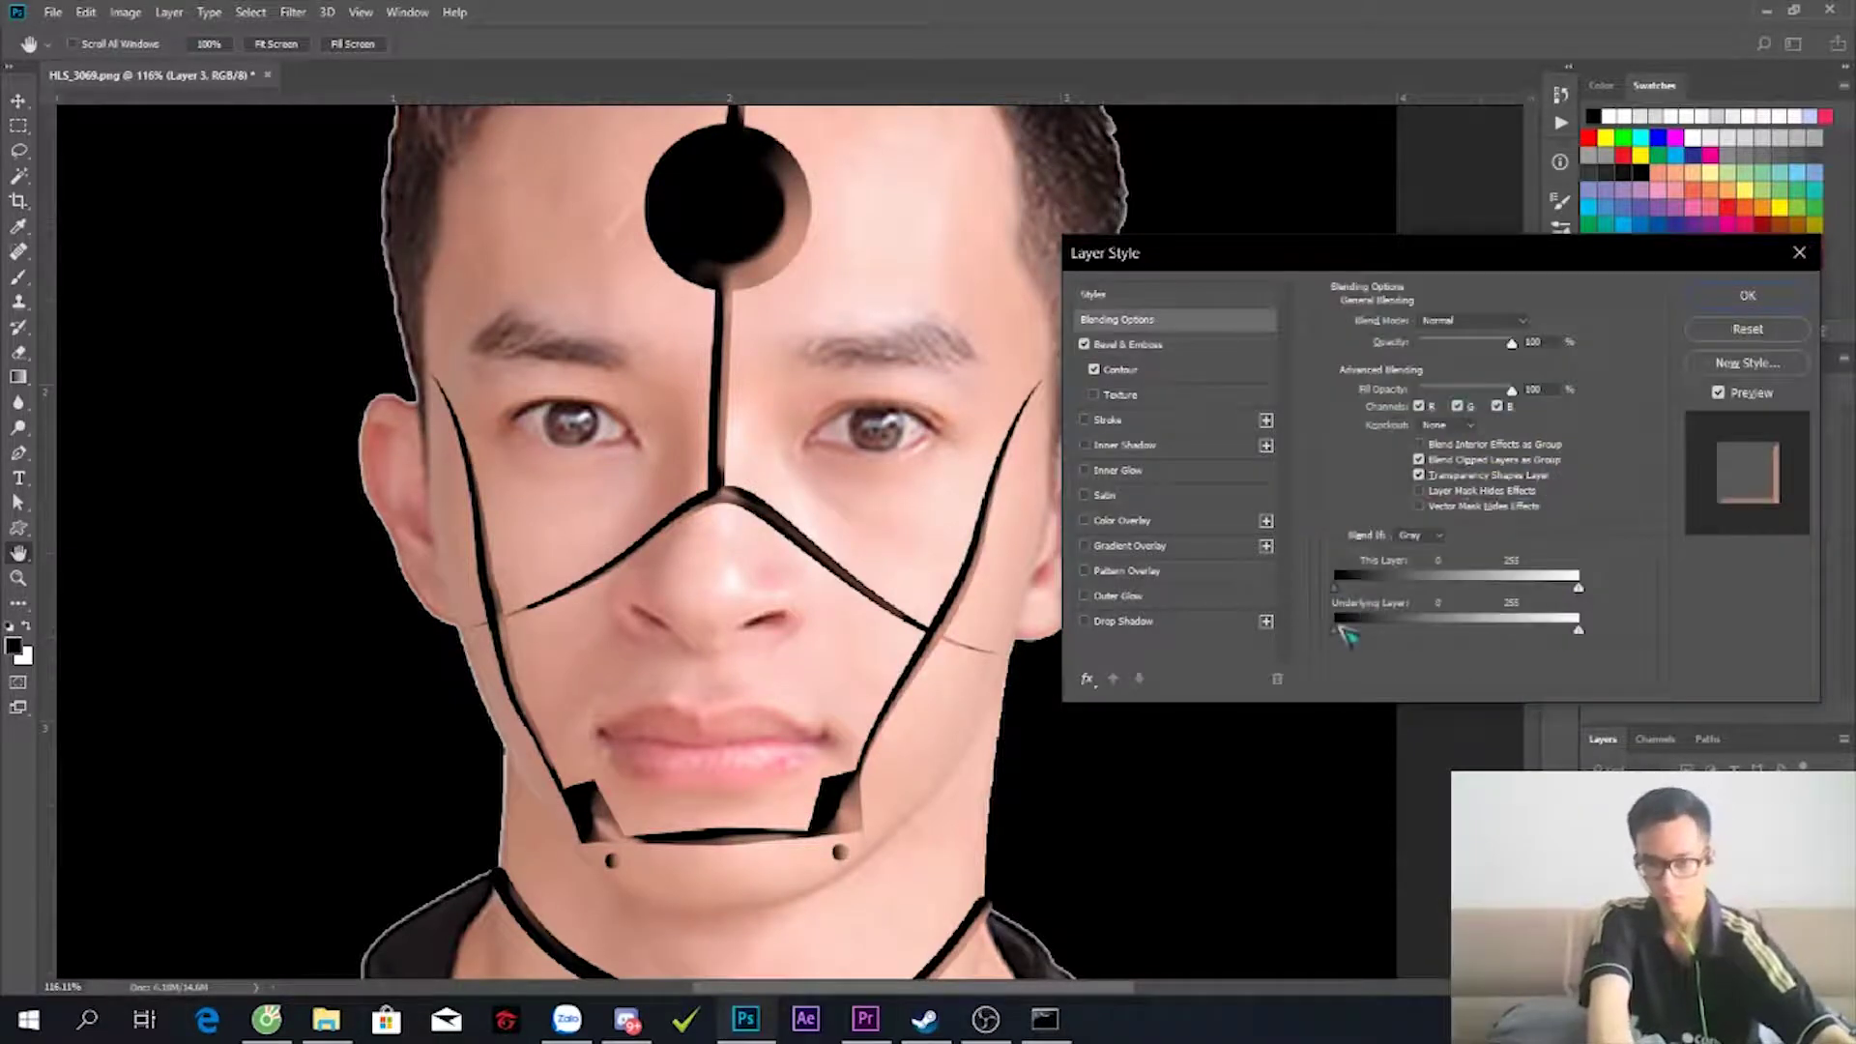
- Adjust the Underlying Layer slider, add Inner Glow, set bevel angle 150 with smaller size, and apply
left_click_drag(1388, 640, 1474, 642)
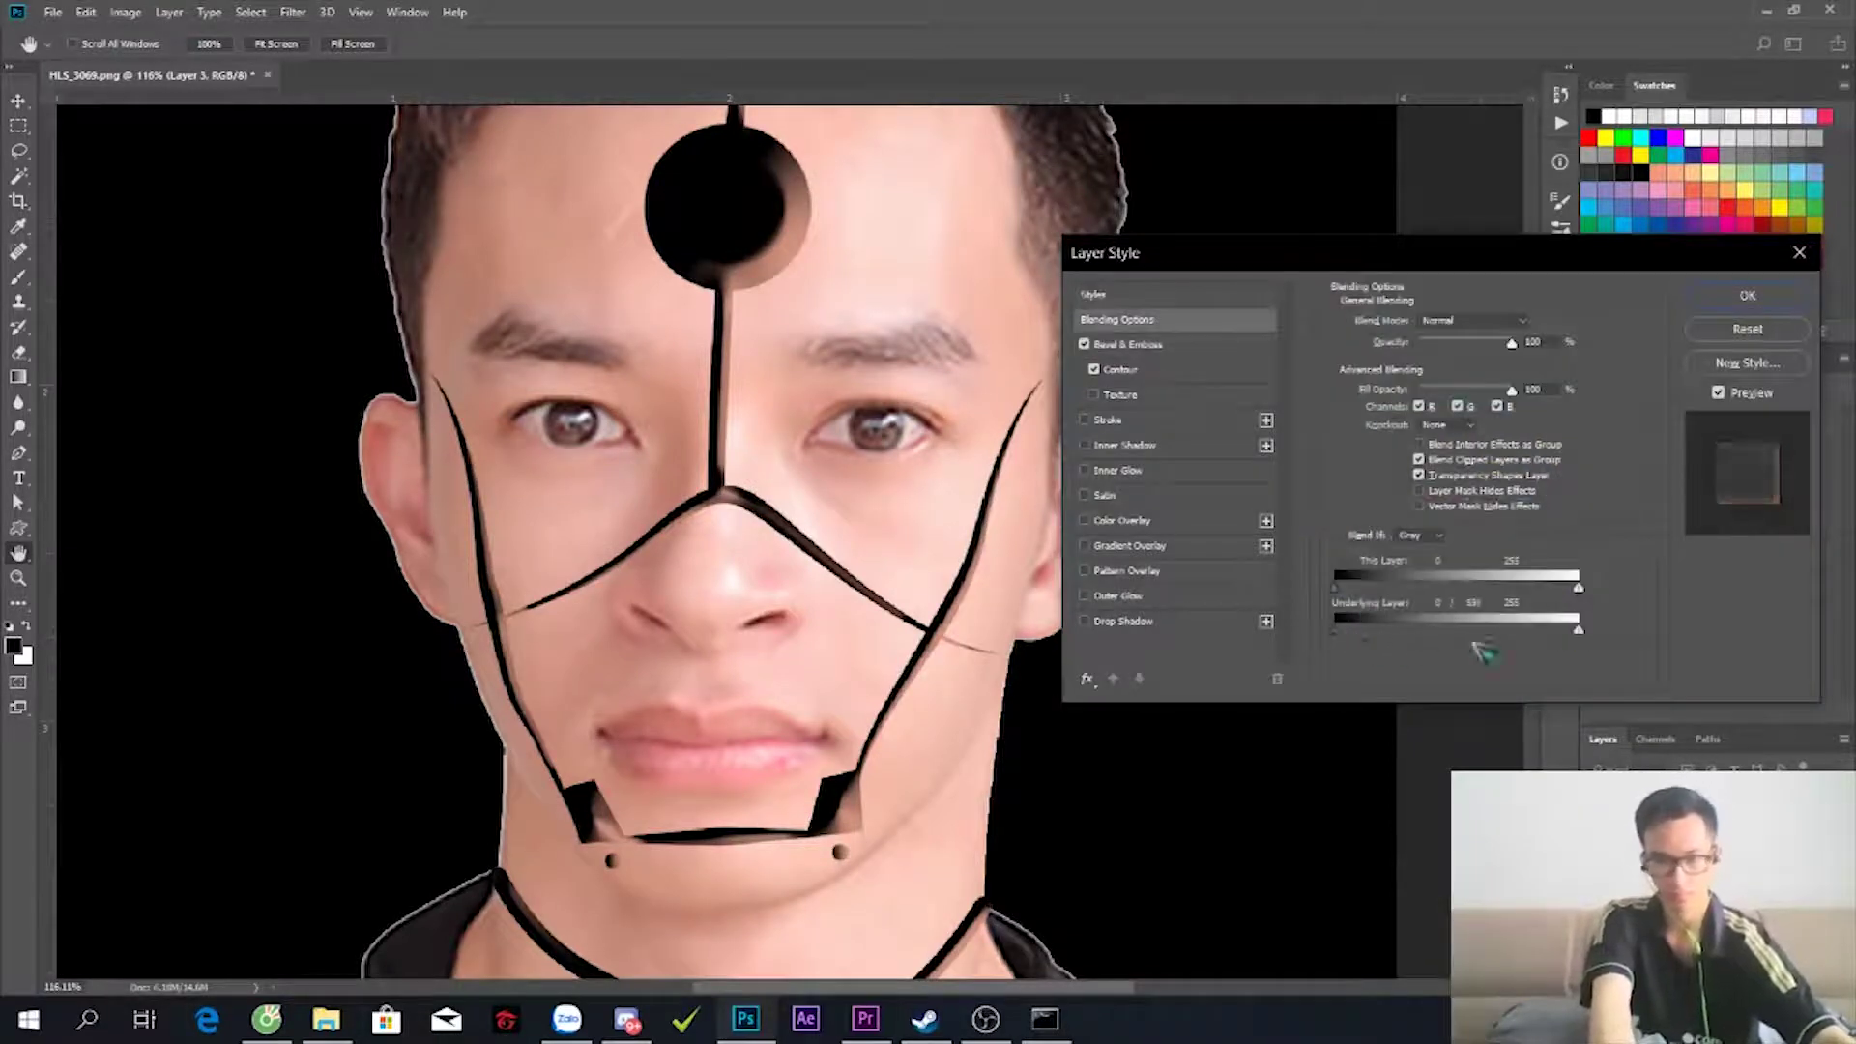
left_click(1111, 470)
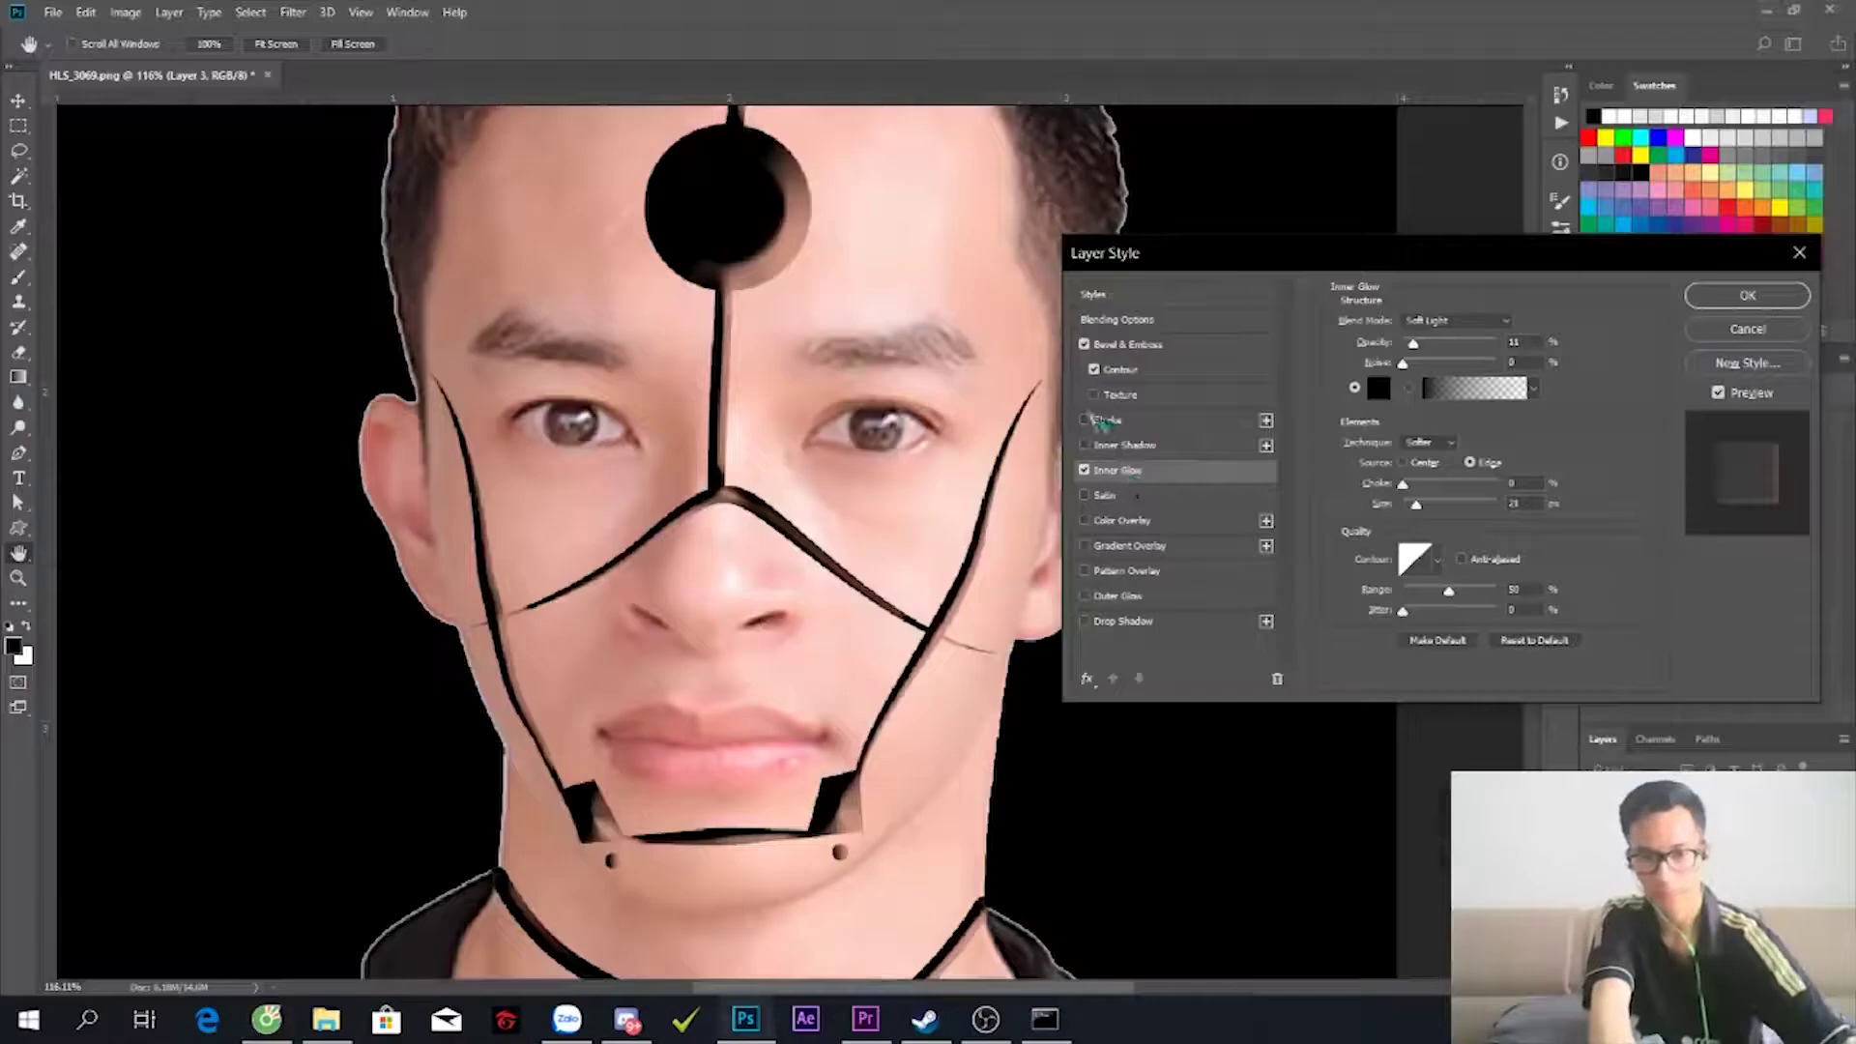
left_click(1160, 370)
left_click_drag(1431, 487, 1425, 493)
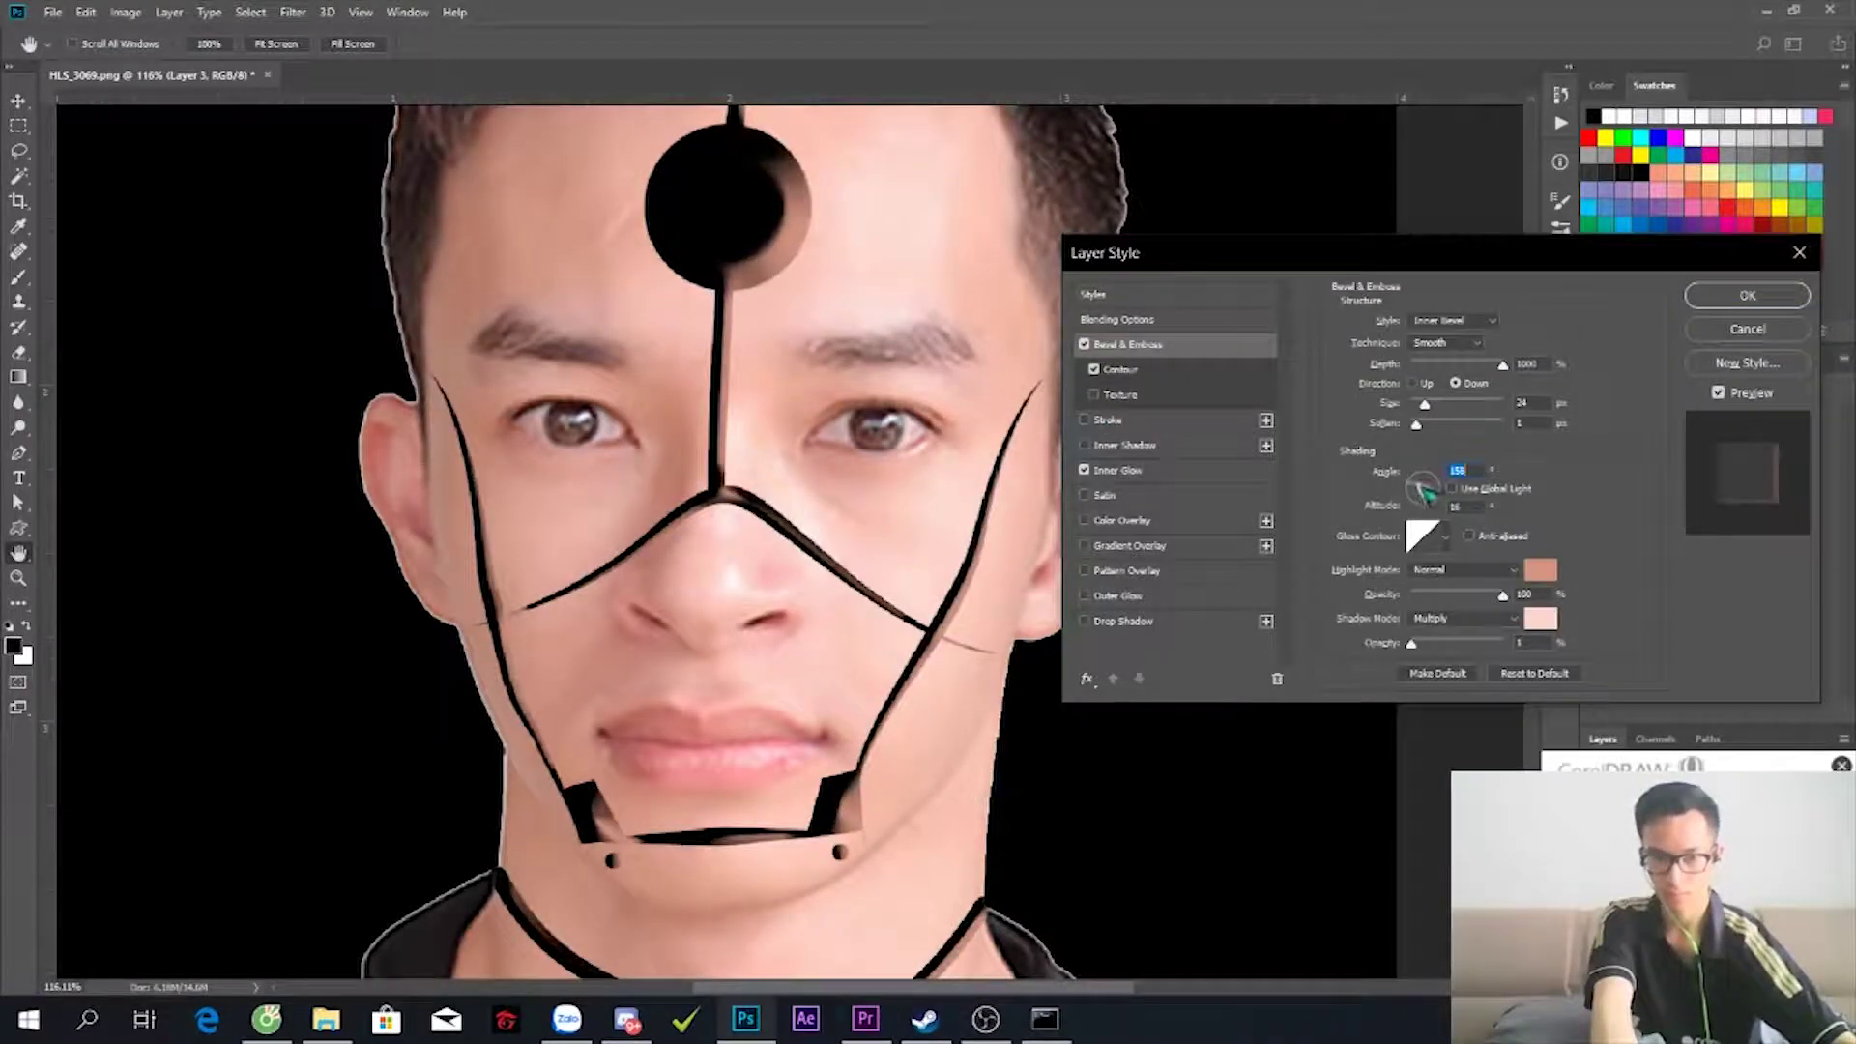
left_click_drag(1440, 415, 1425, 421)
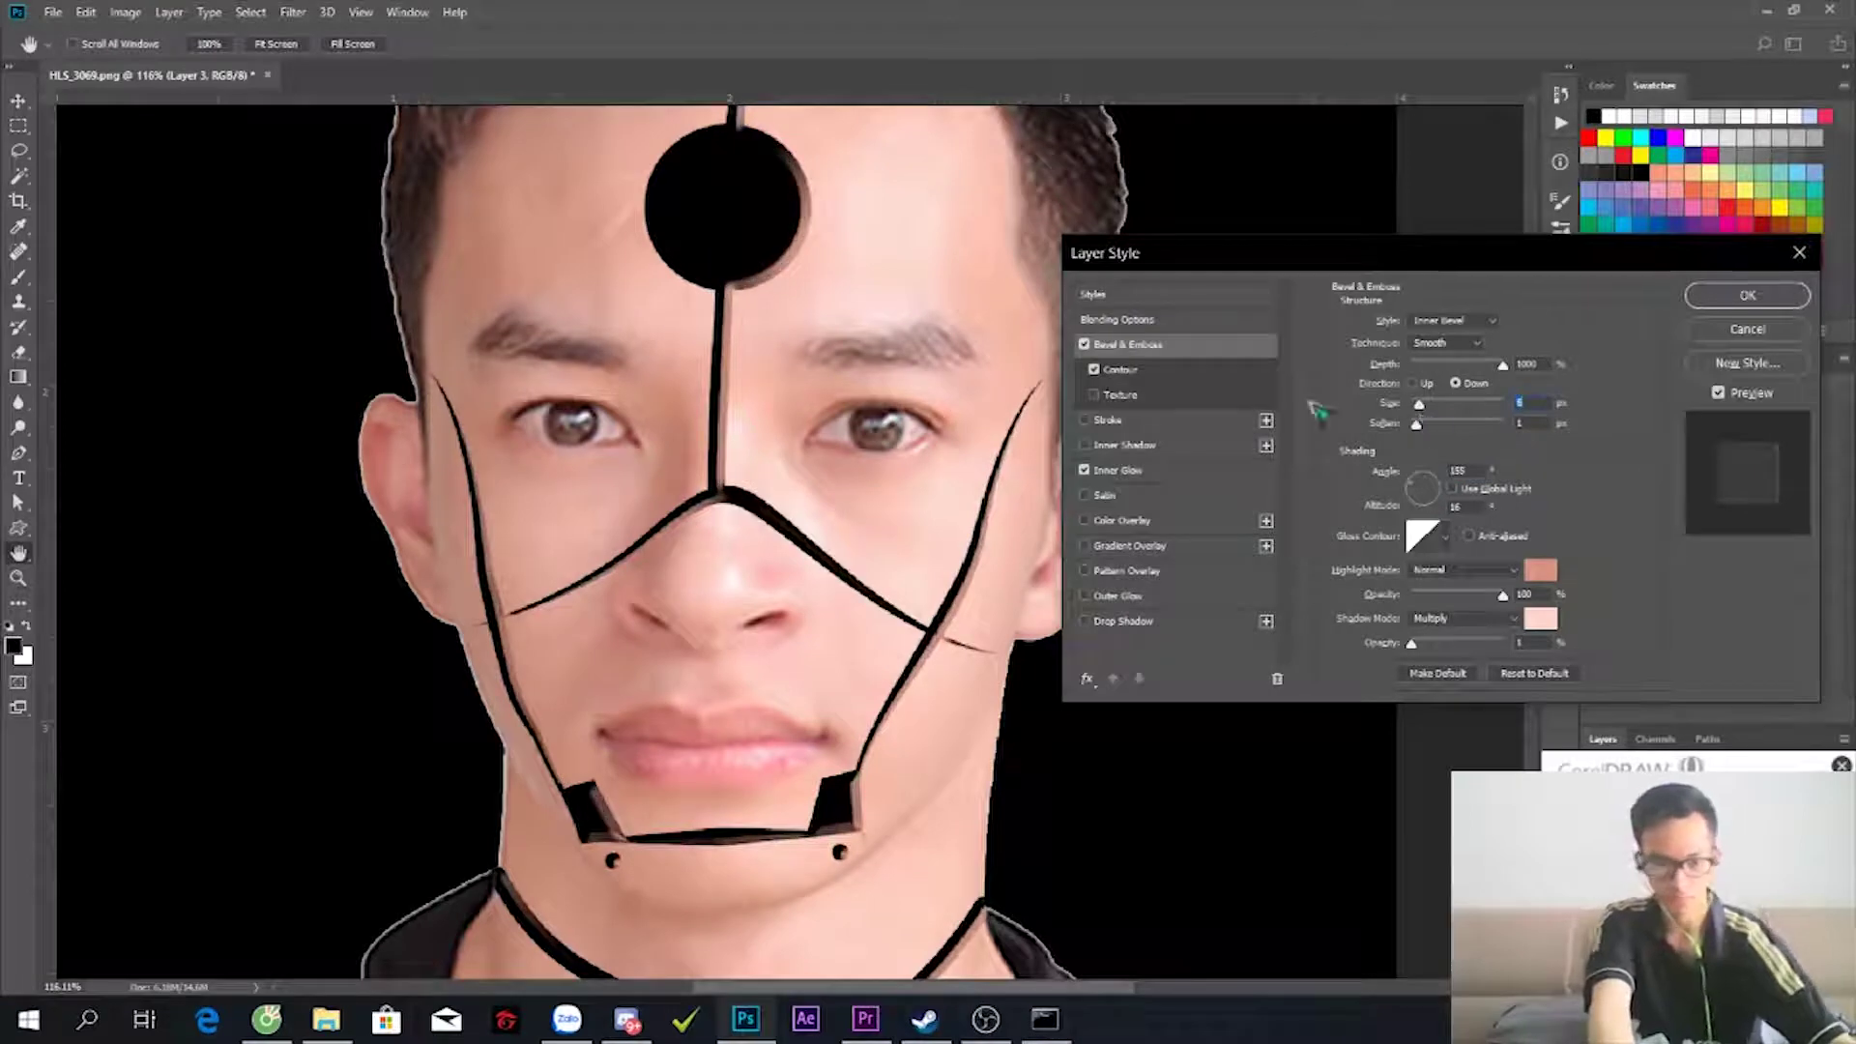
left_click(1739, 297)
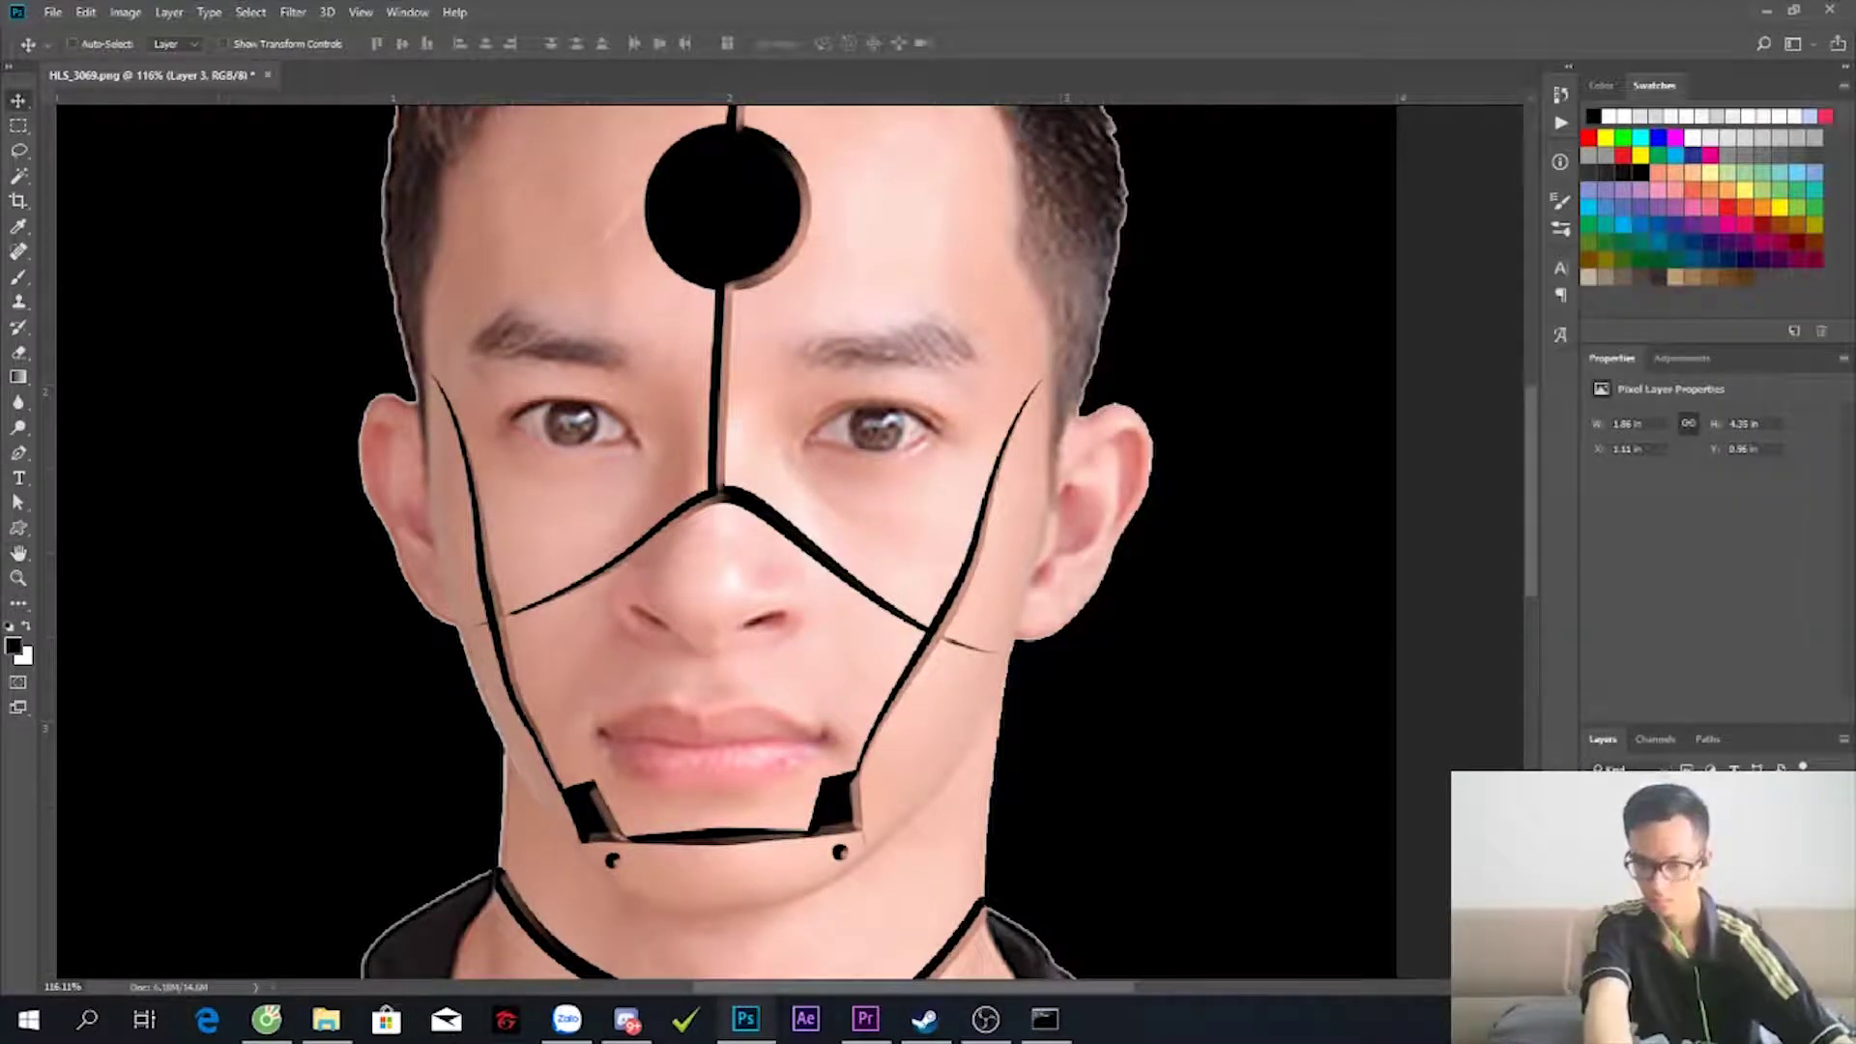
- Fill the background with cyan and briefly test a colour overlay on the lines layer
key("alt+BackSpace")
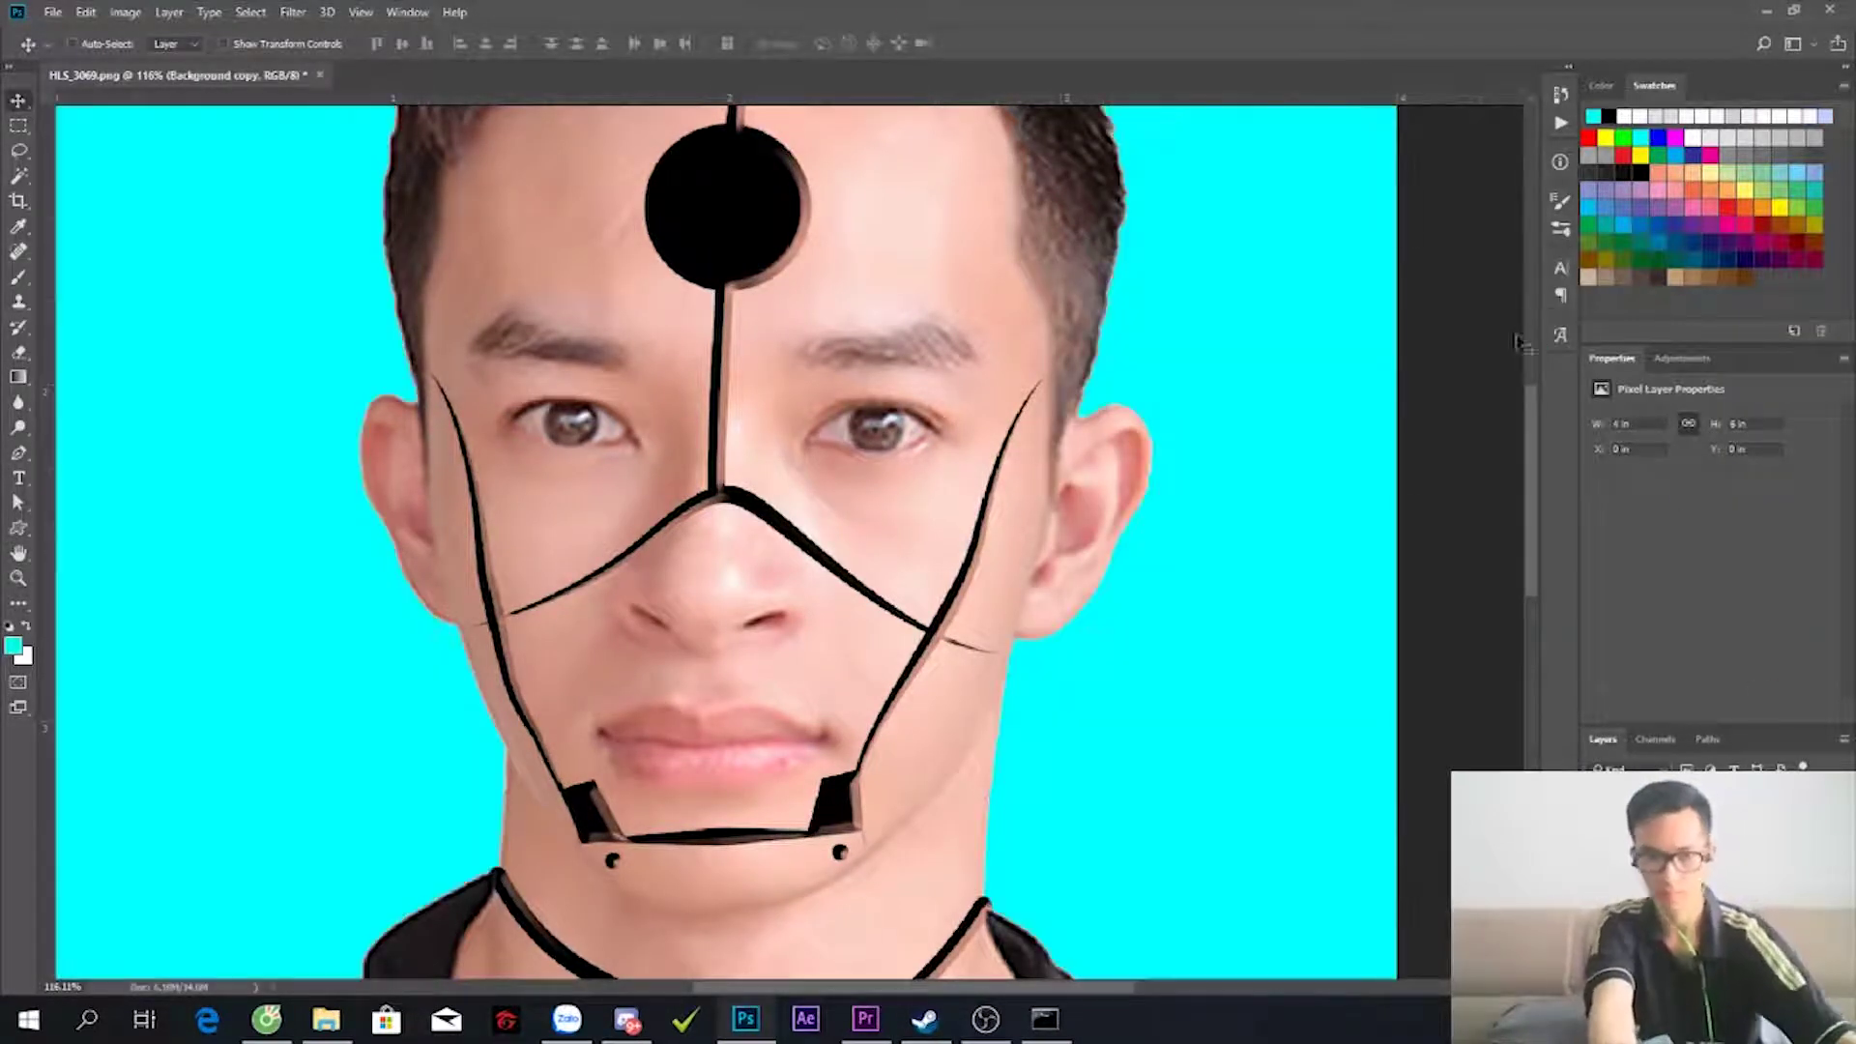
key("Escape")
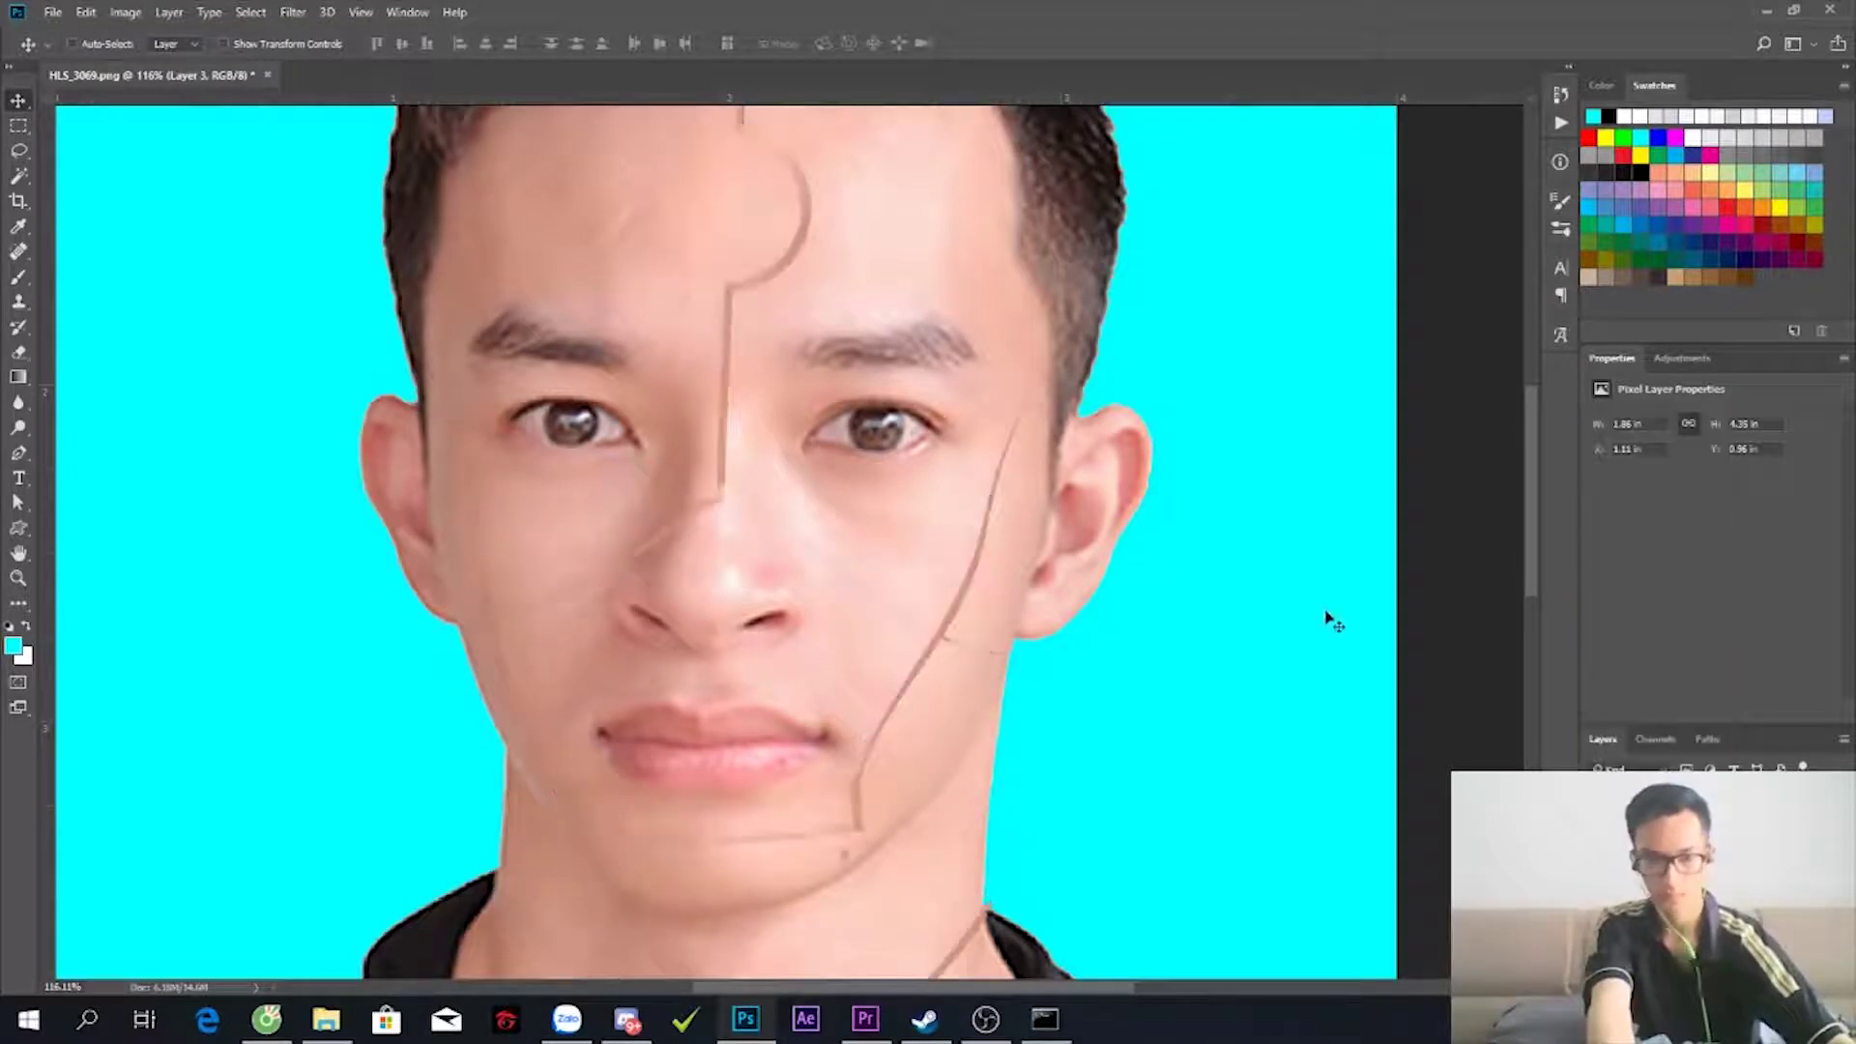
scroll(773, 542, "down", 2)
scroll(774, 541, "down", 2)
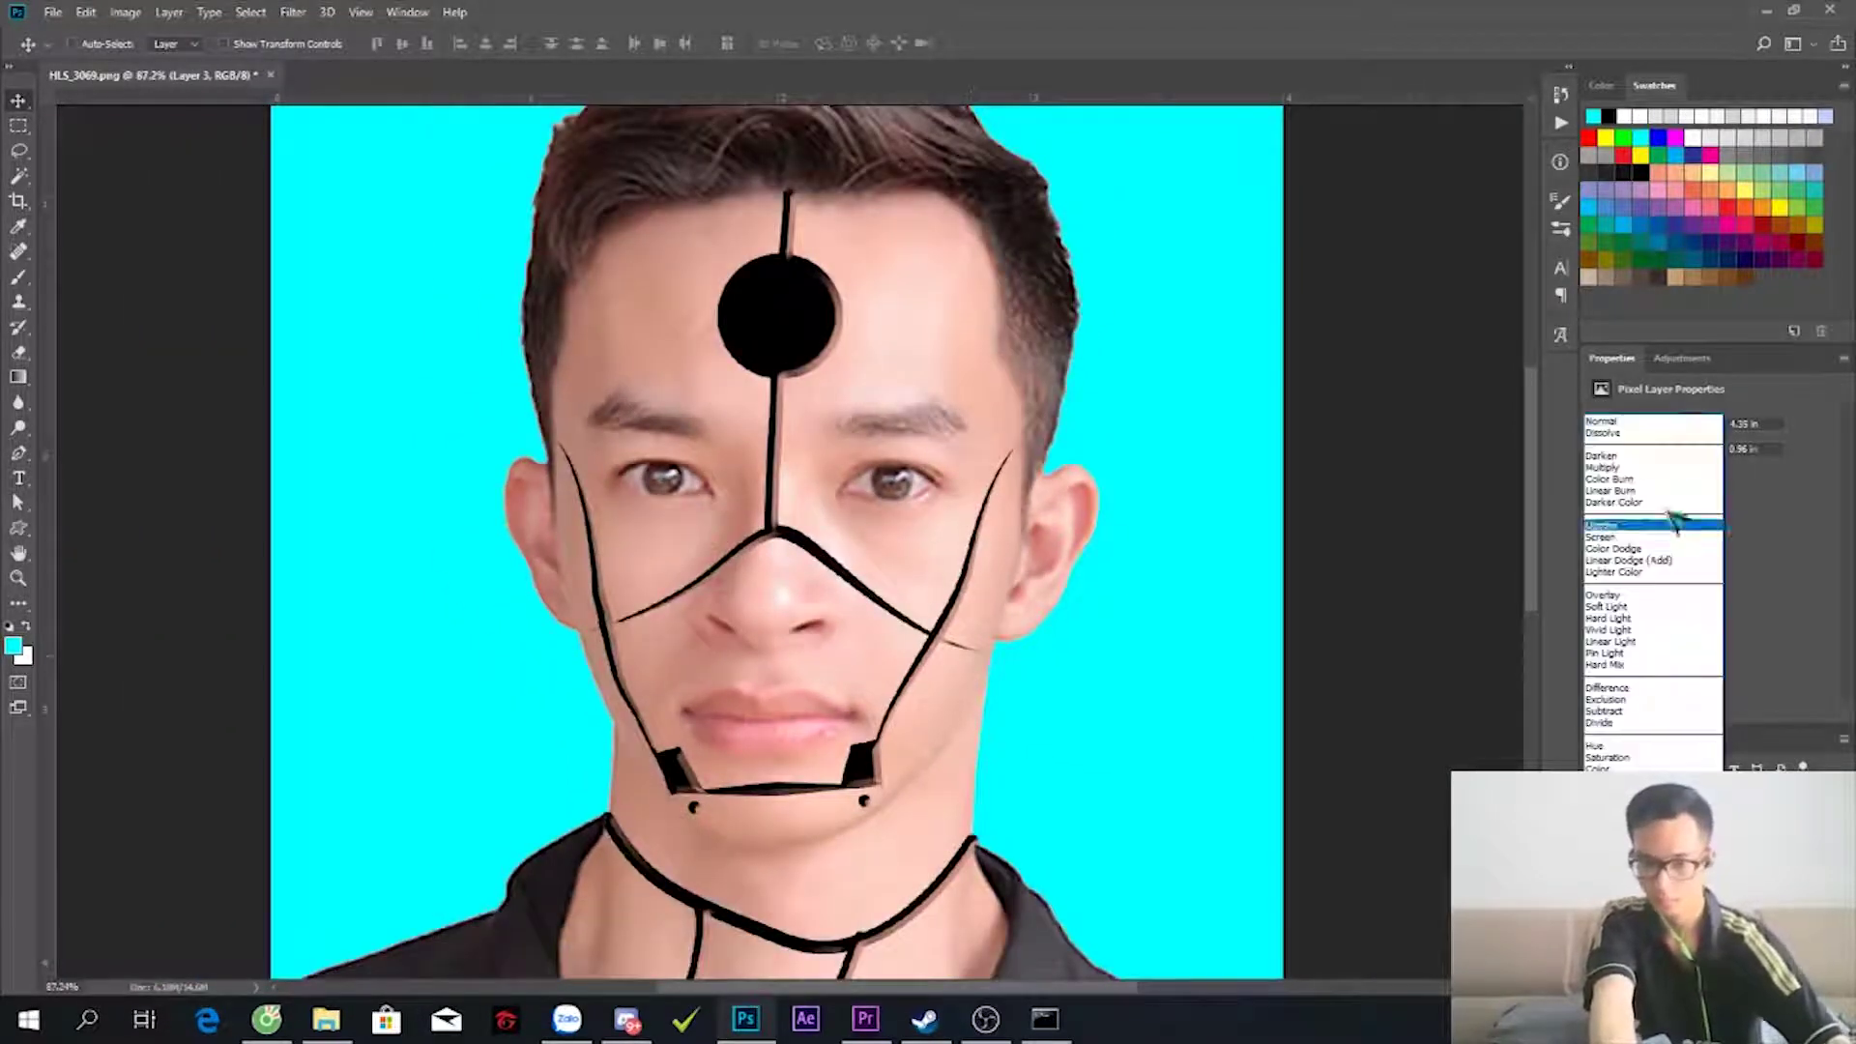
double_click(1691, 802)
left_click(1121, 520)
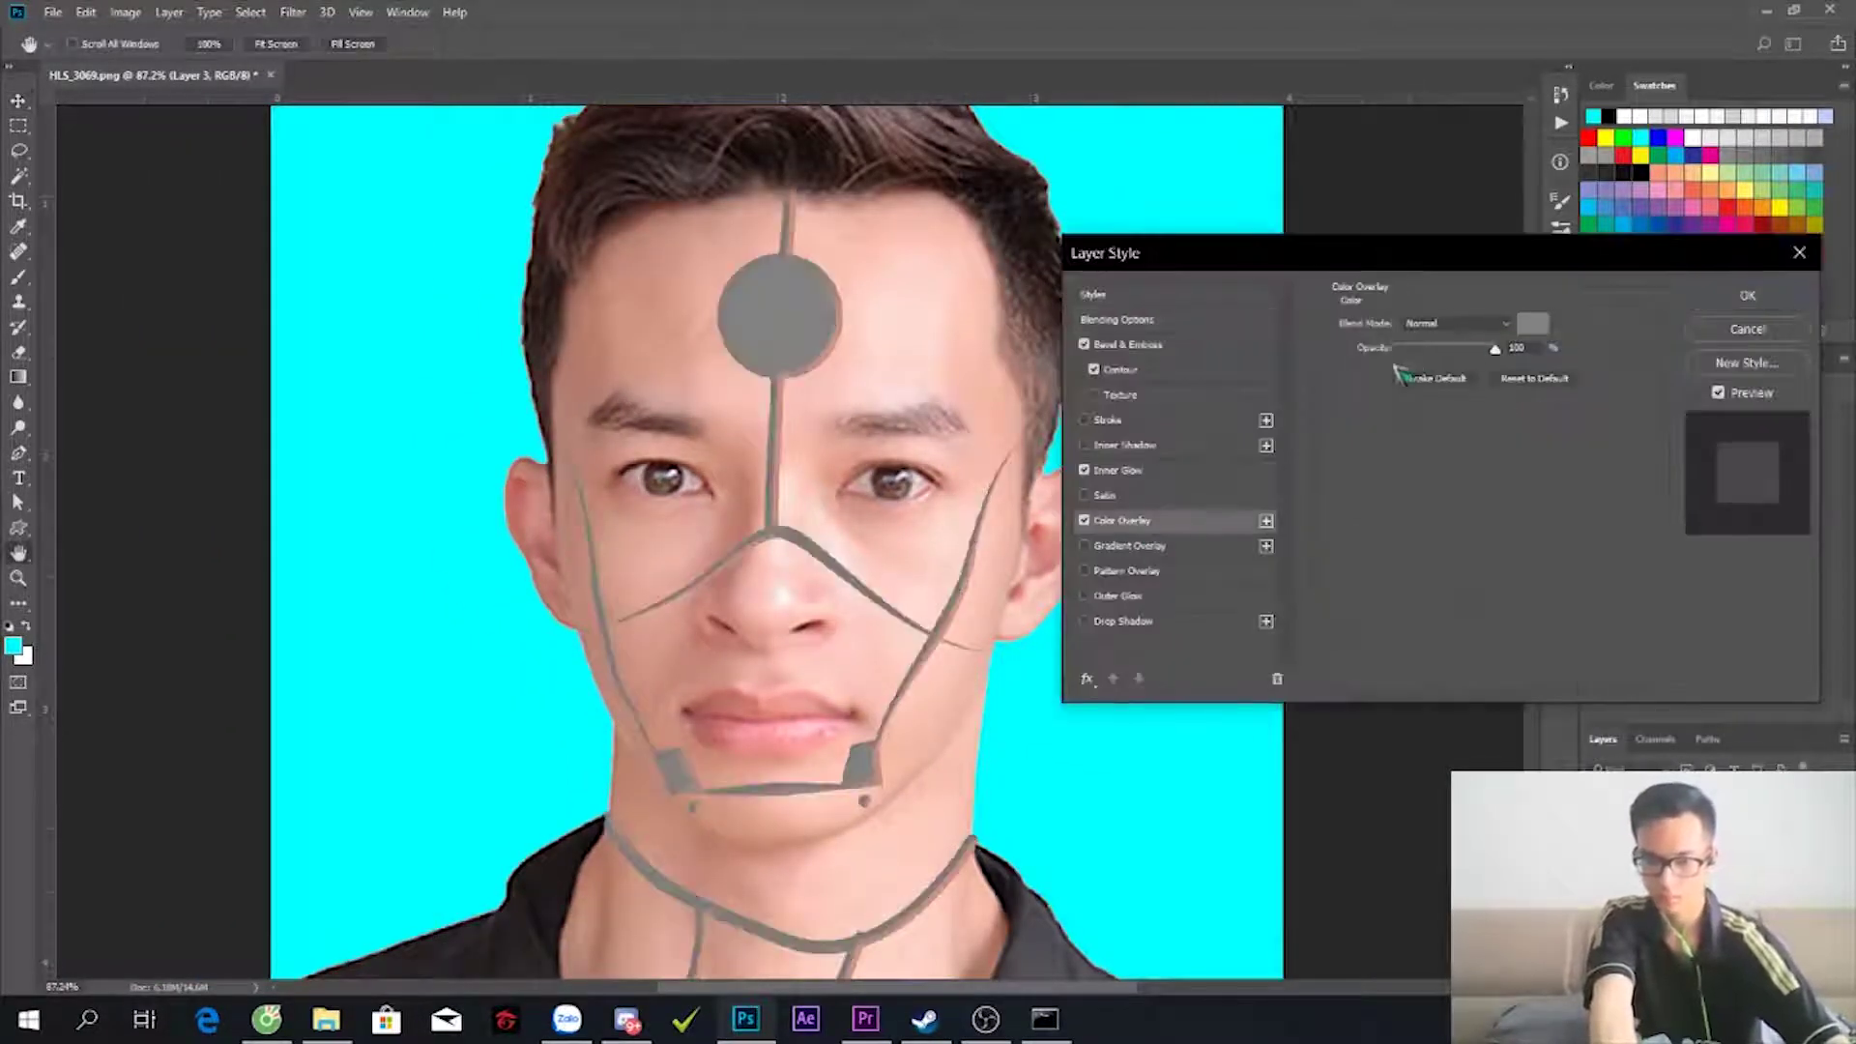
left_click(1785, 337)
- Add a mask to Layer 1 from the lines, then undo back to the cyan background
key("v")
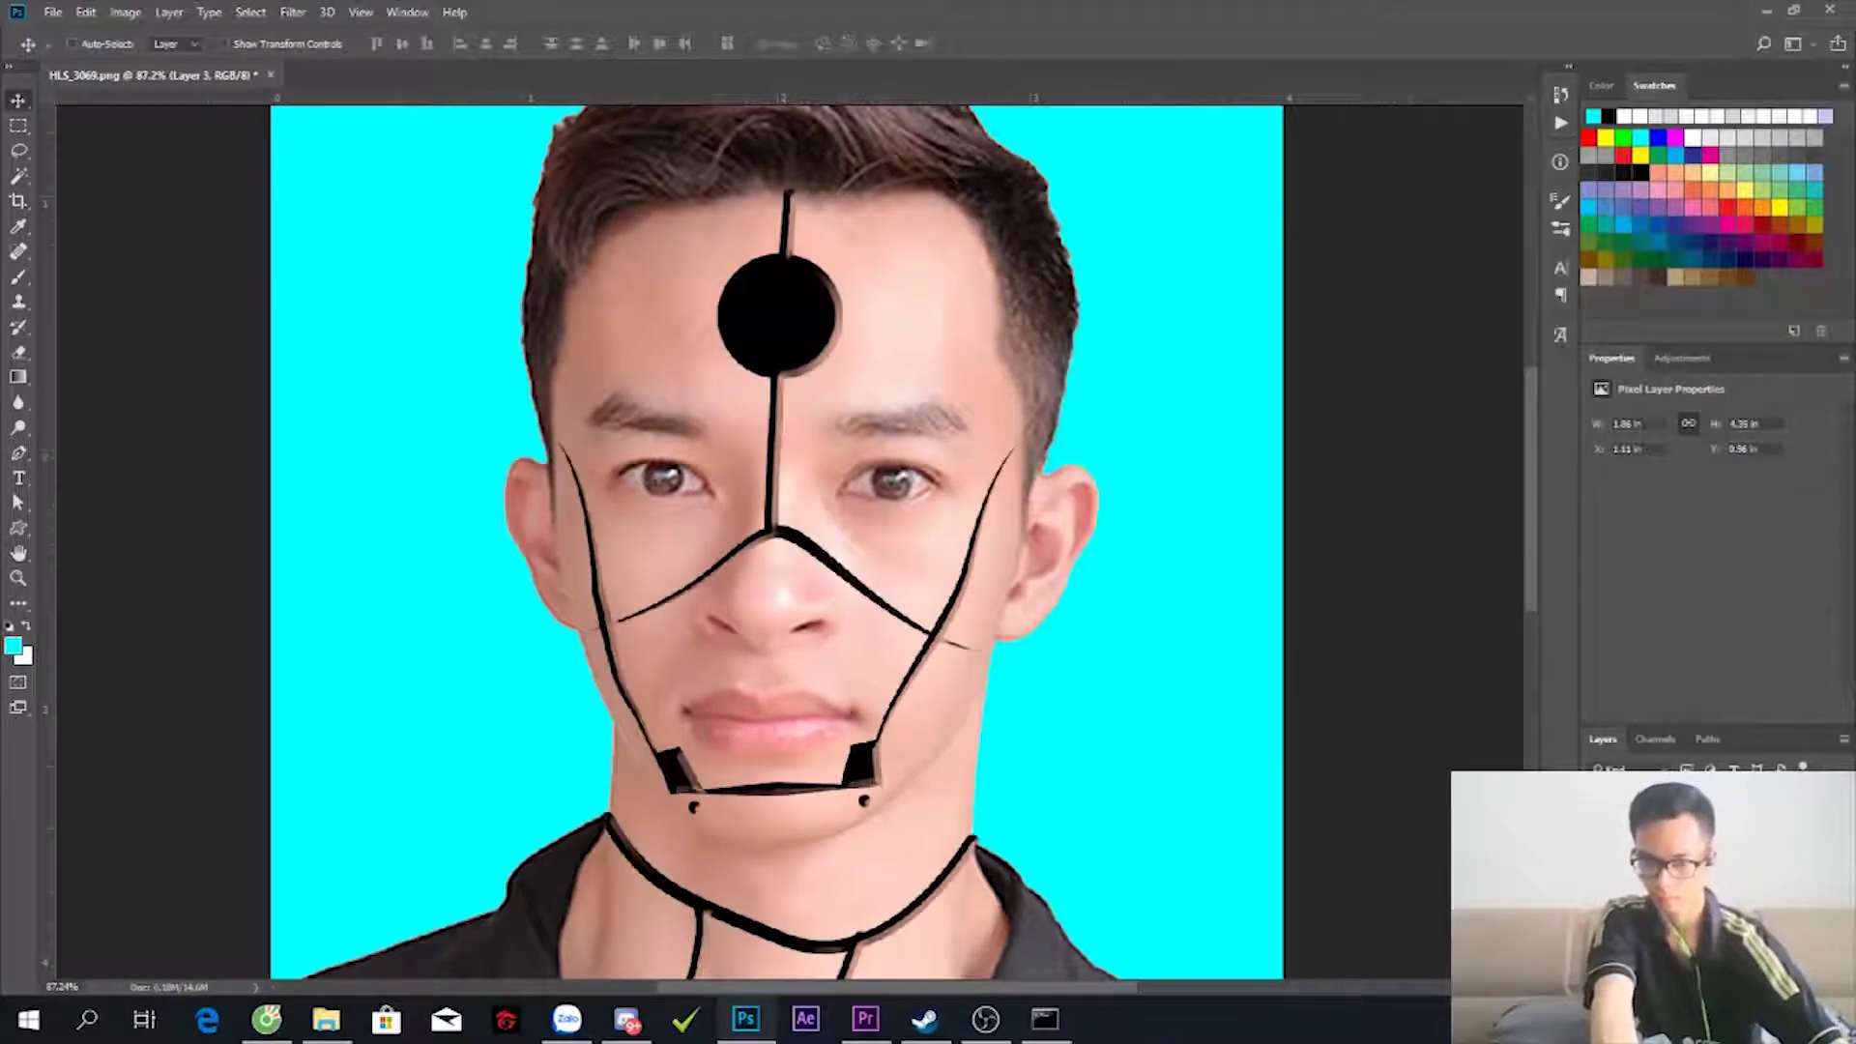
left_click(1672, 972, "alt")
left_click(1633, 555)
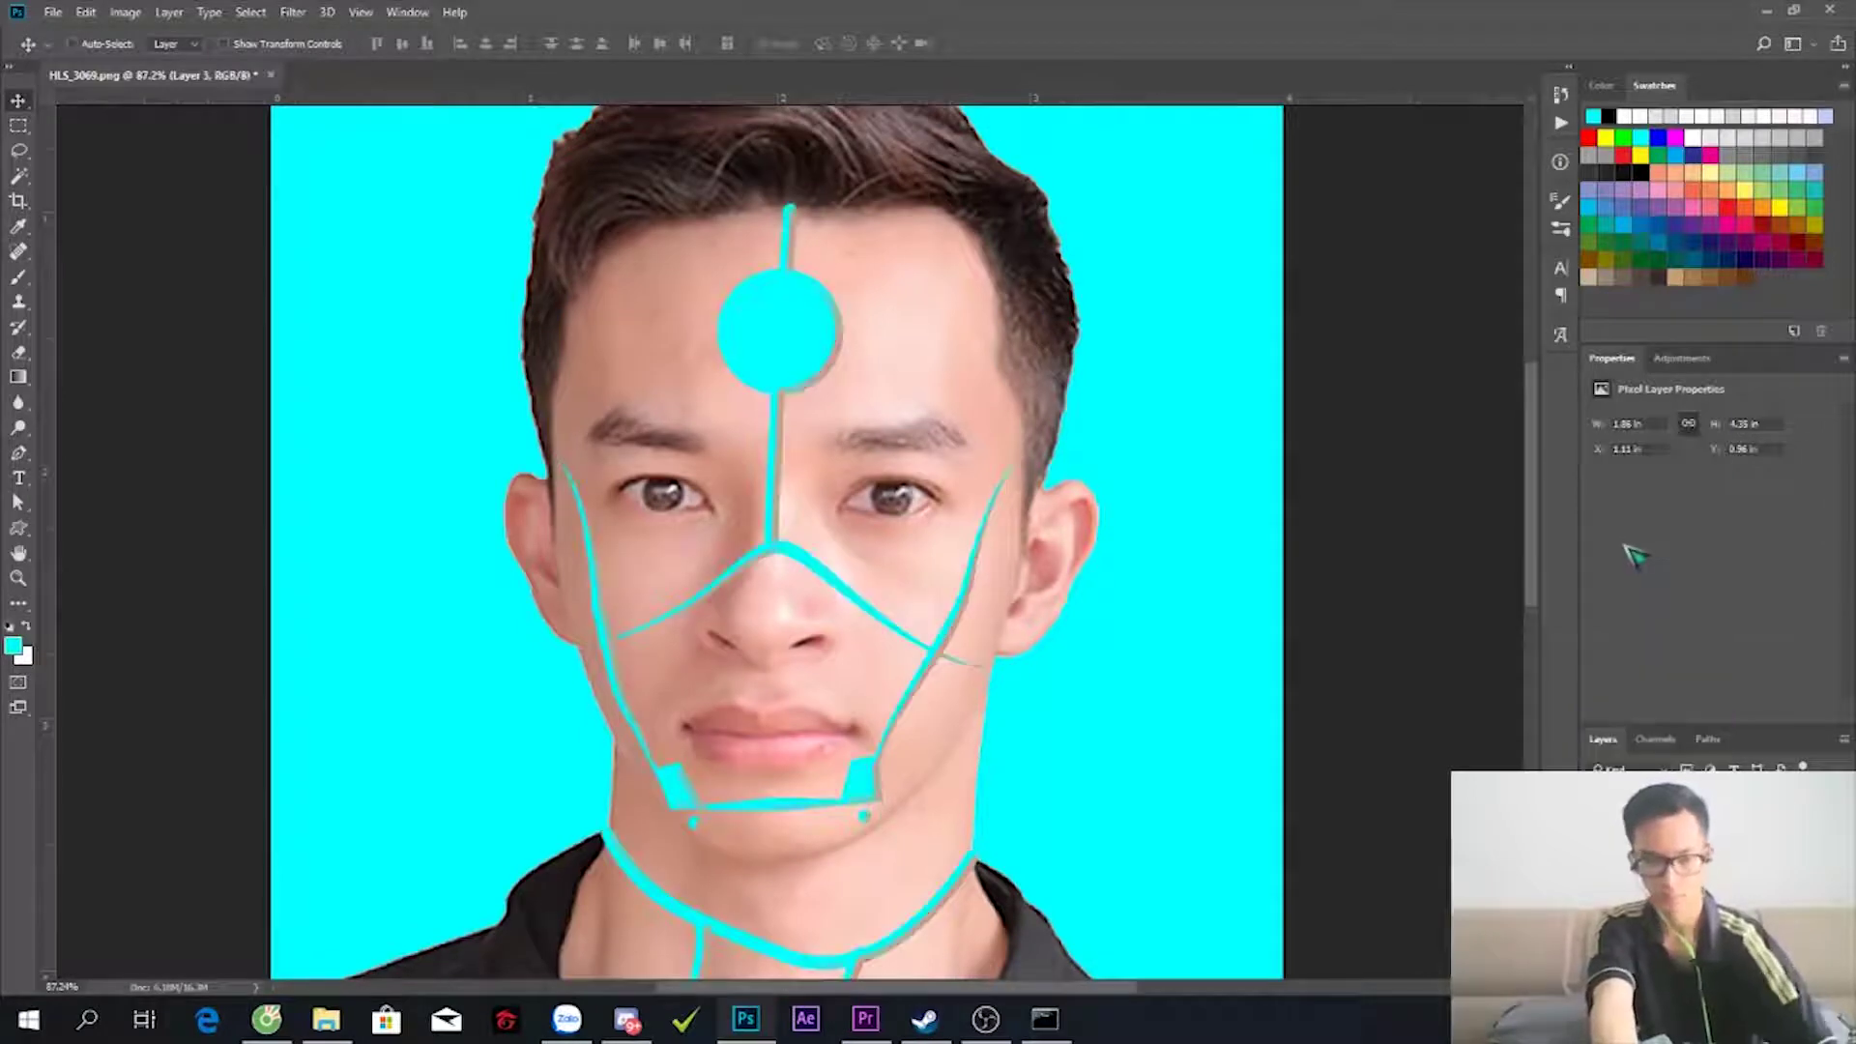
key("ctrl+z")
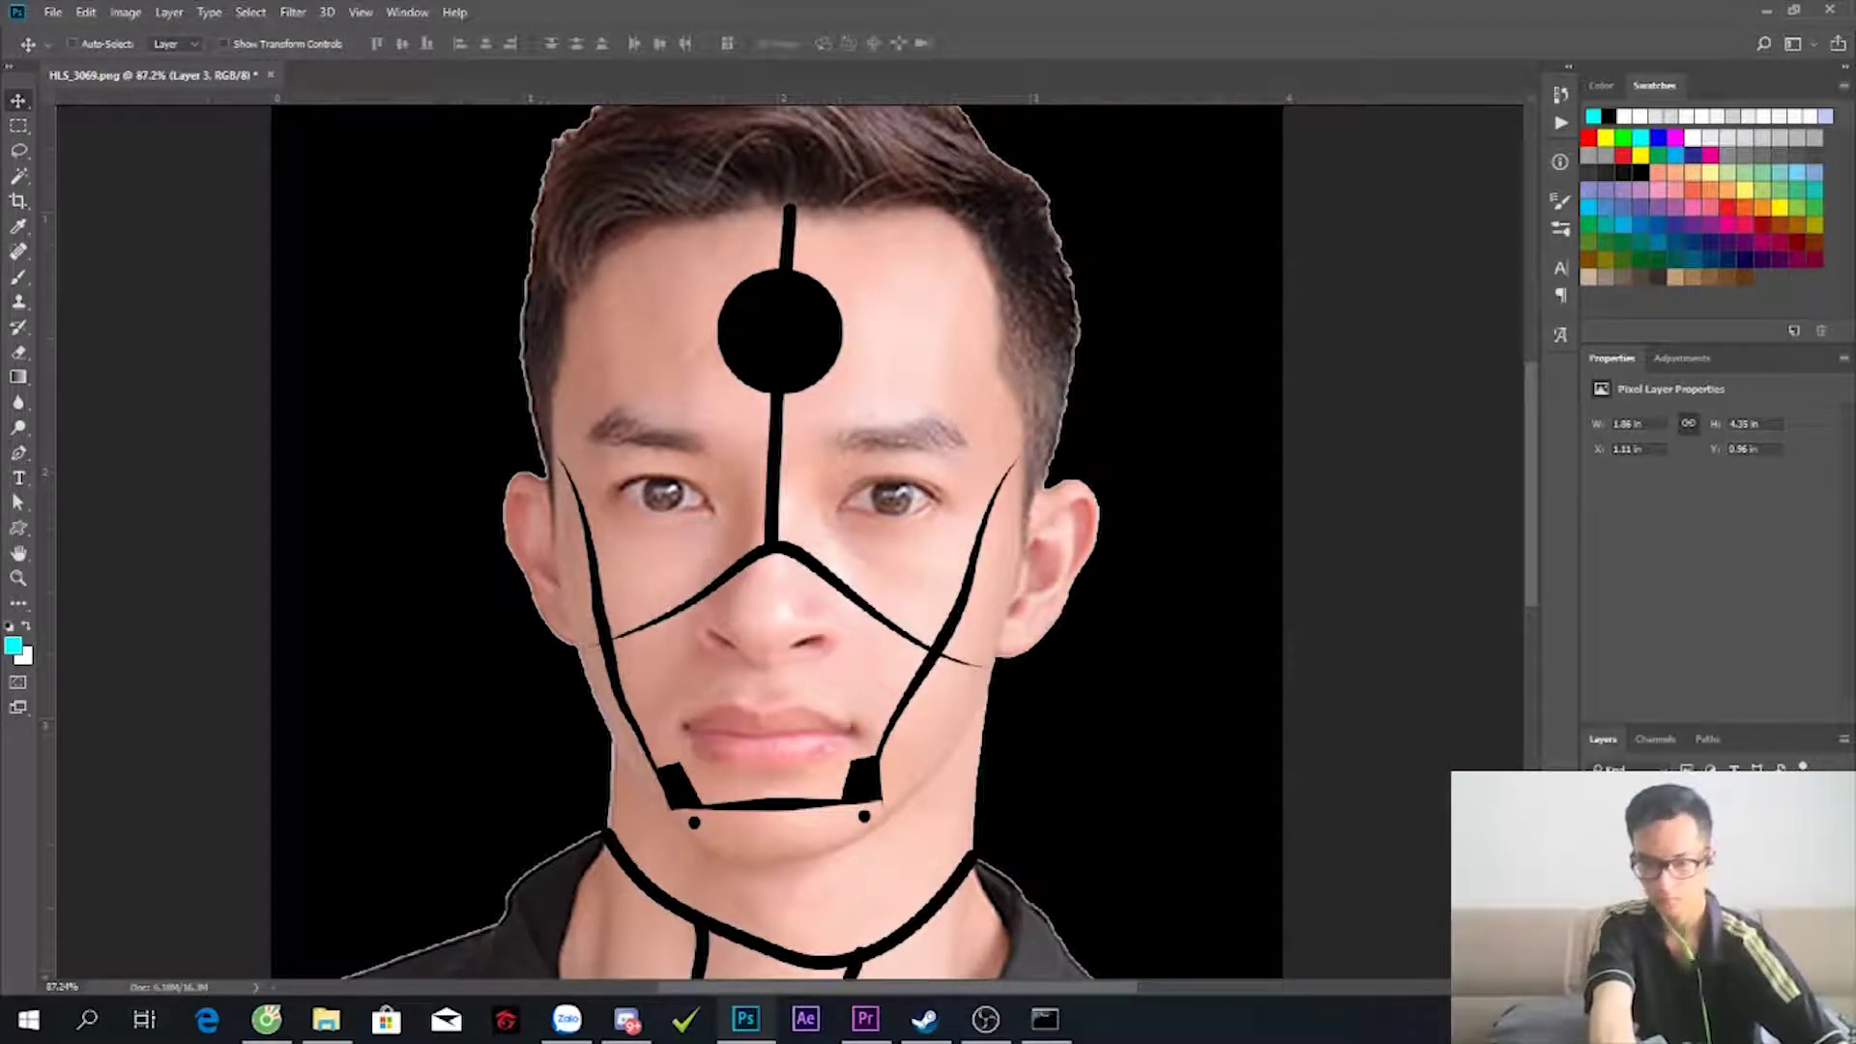
key("ctrl+z")
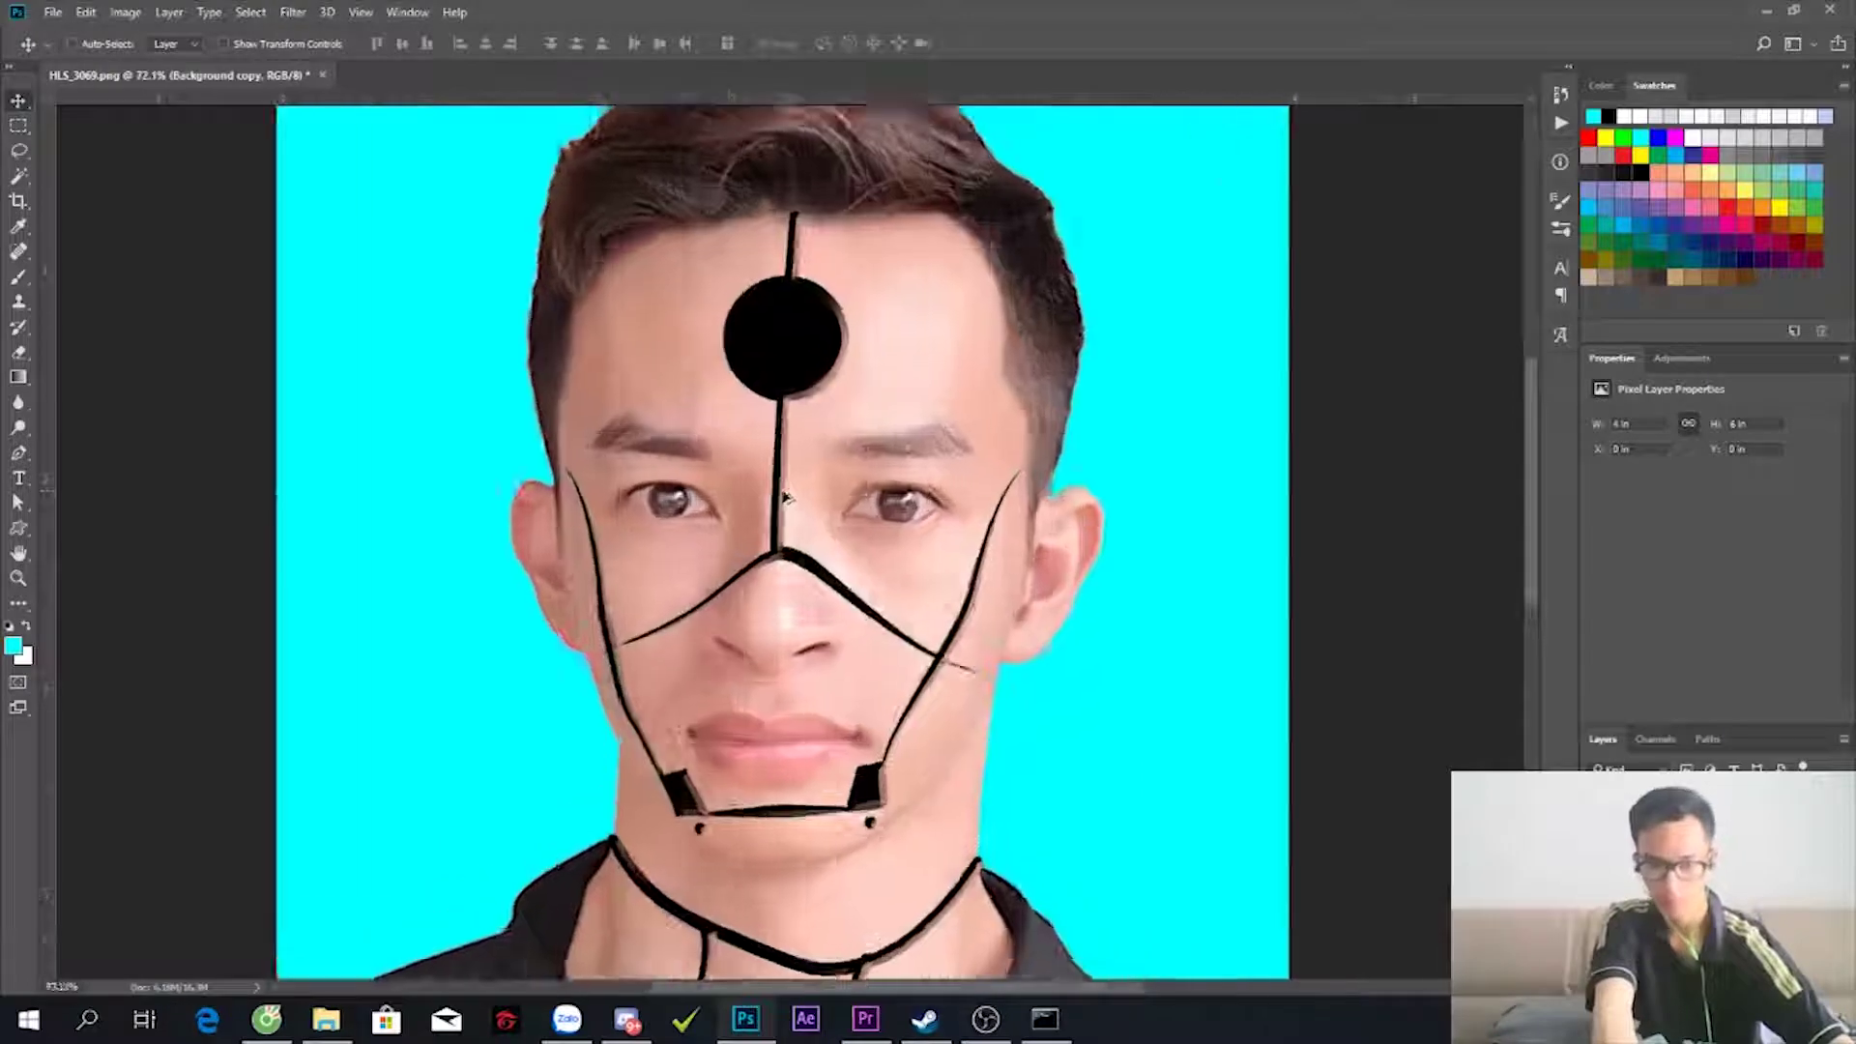
- Search Google Images for 'gear' and scroll through the results
scroll(789, 499, "up", 3)
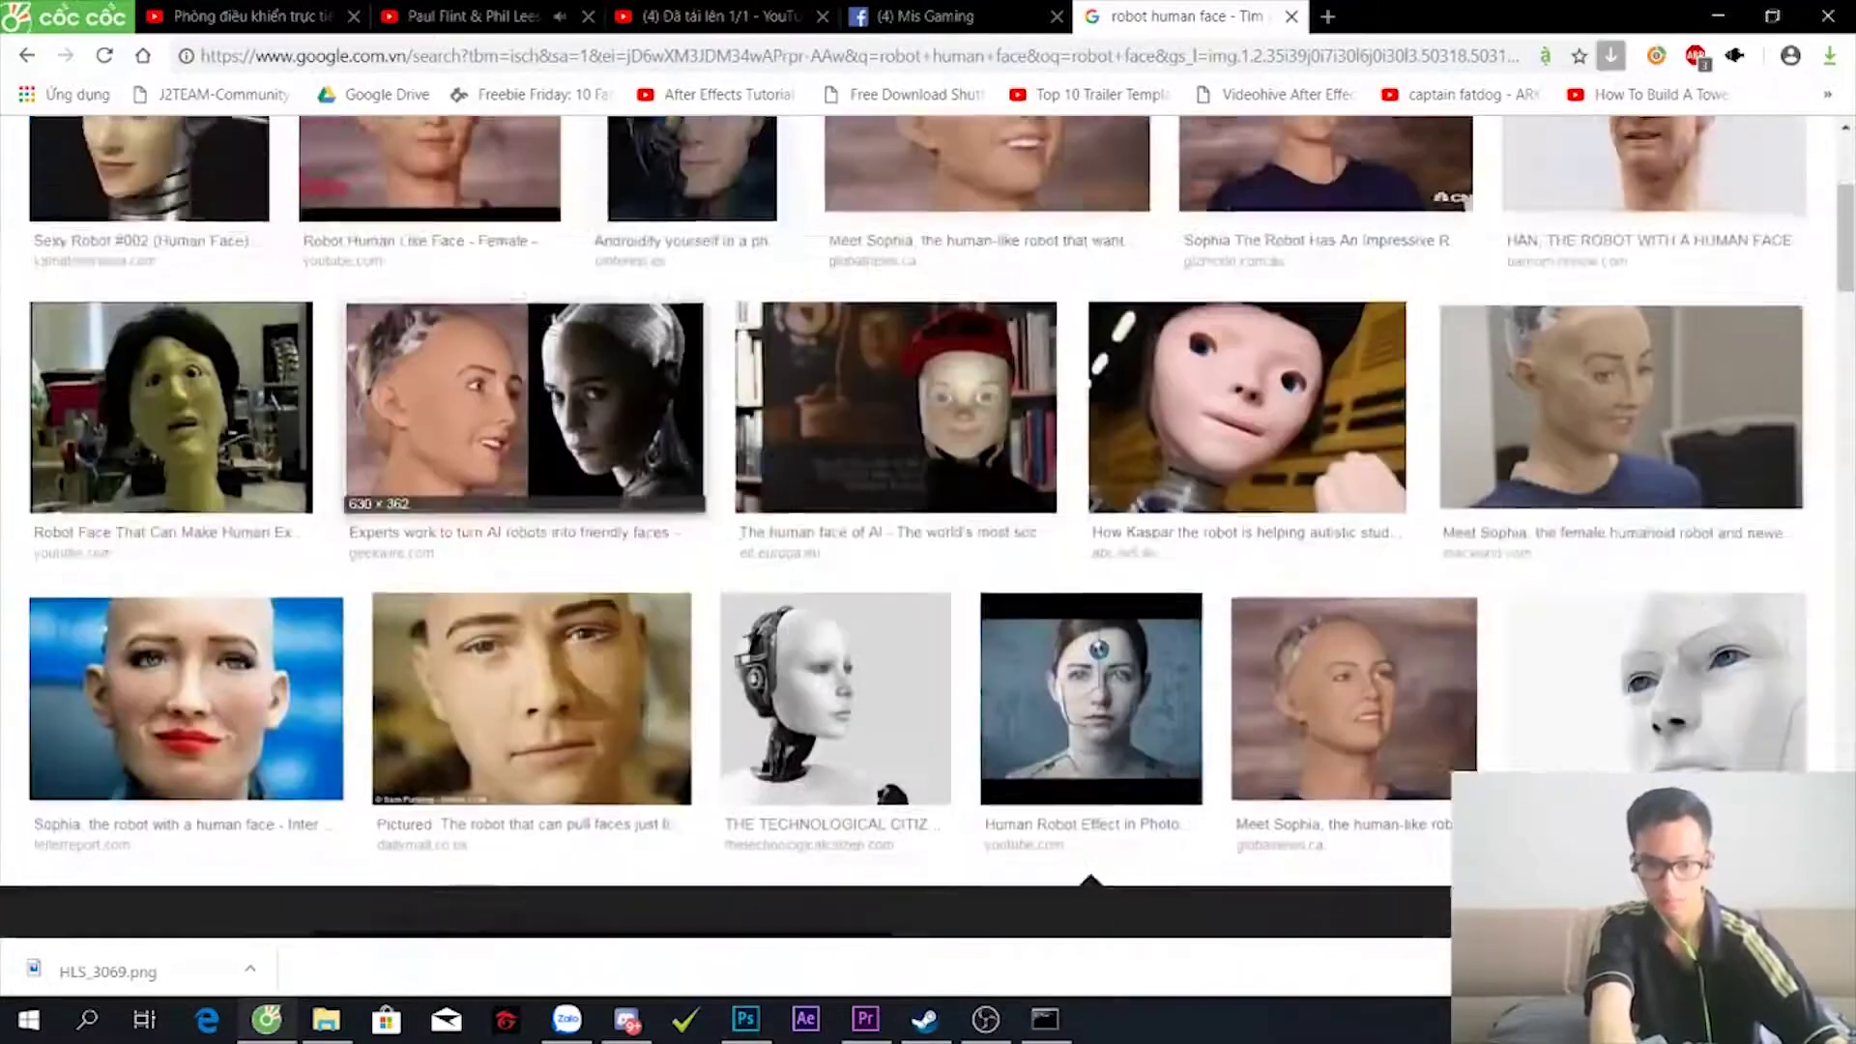
type("gear")
key("Return")
scroll(1064, 514, "down", 5)
scroll(1064, 514, "down", 5)
scroll(1064, 514, "down", 5)
scroll(1064, 514, "down", 5)
scroll(1064, 514, "down", 5)
scroll(1065, 514, "down", 5)
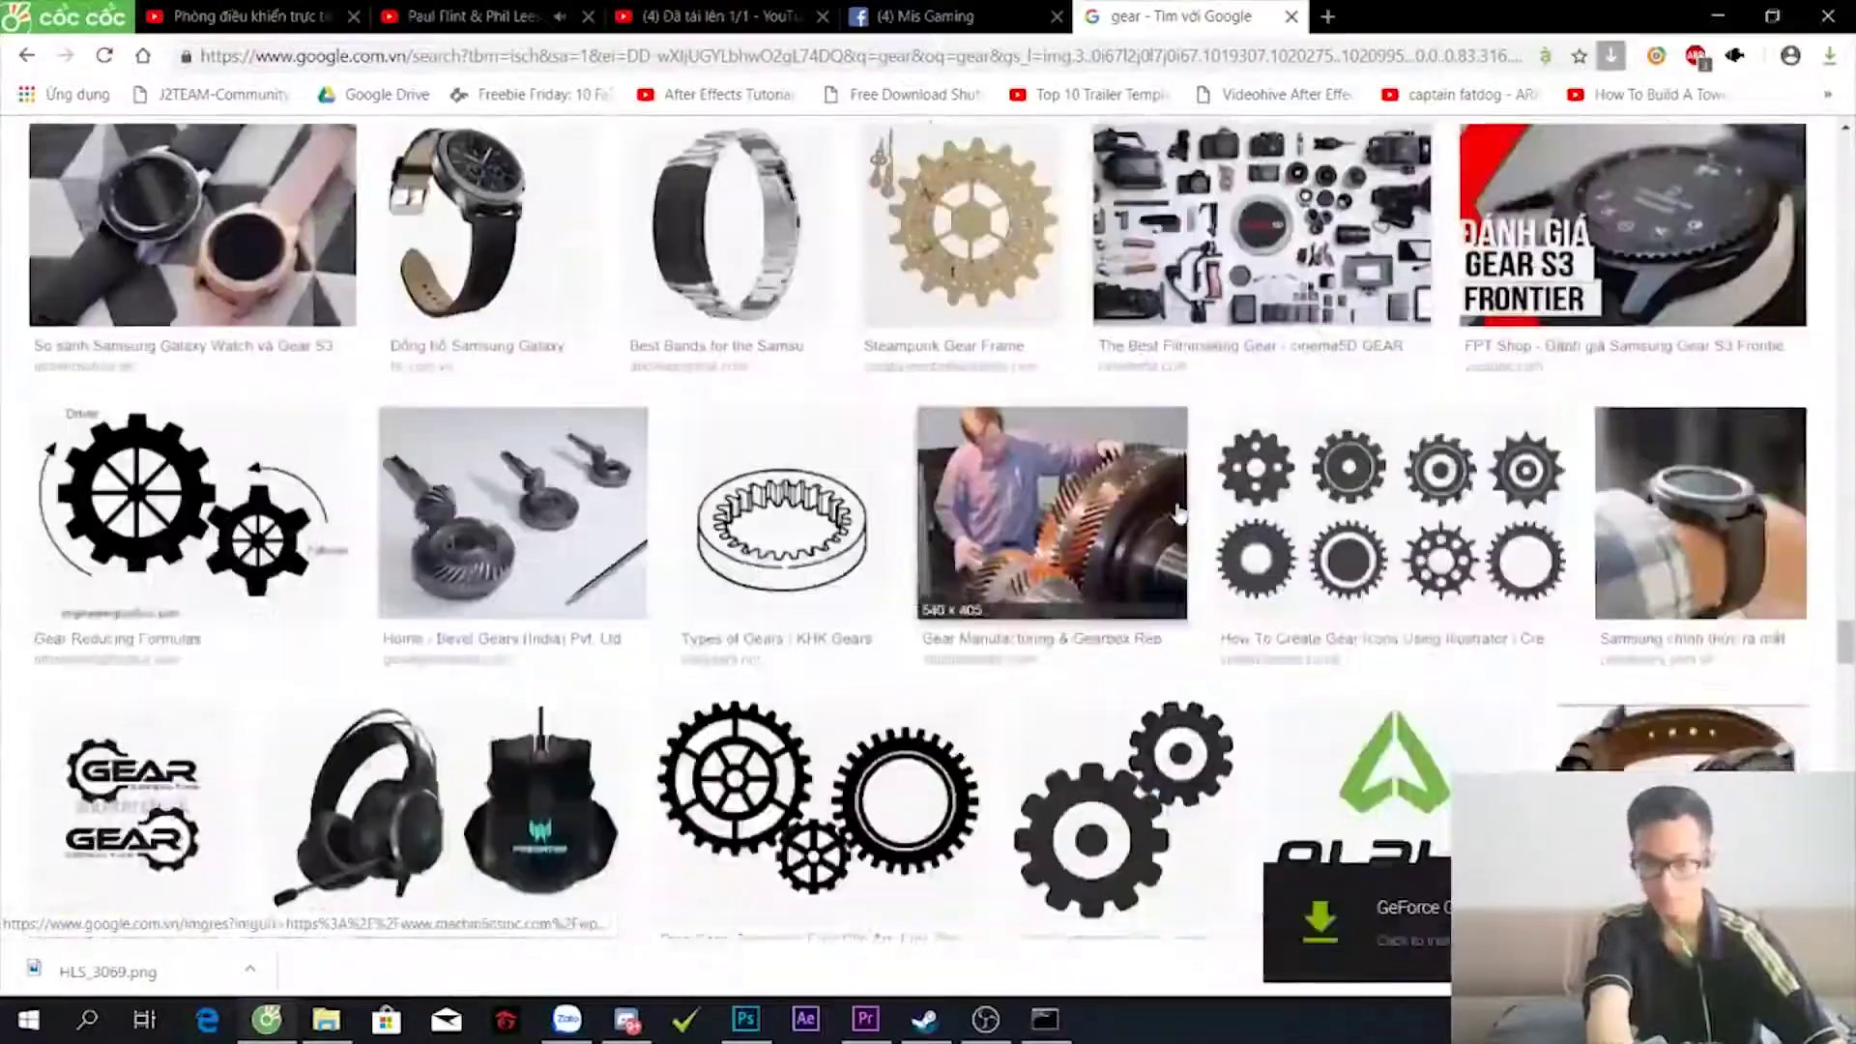
scroll(1191, 517, "down", 5)
scroll(1191, 518, "down", 5)
scroll(1189, 513, "down", 5)
scroll(1189, 514, "down", 5)
scroll(998, 242, "down", 5)
scroll(998, 241, "up", 15)
scroll(997, 241, "up", 5)
scroll(997, 241, "up", 10)
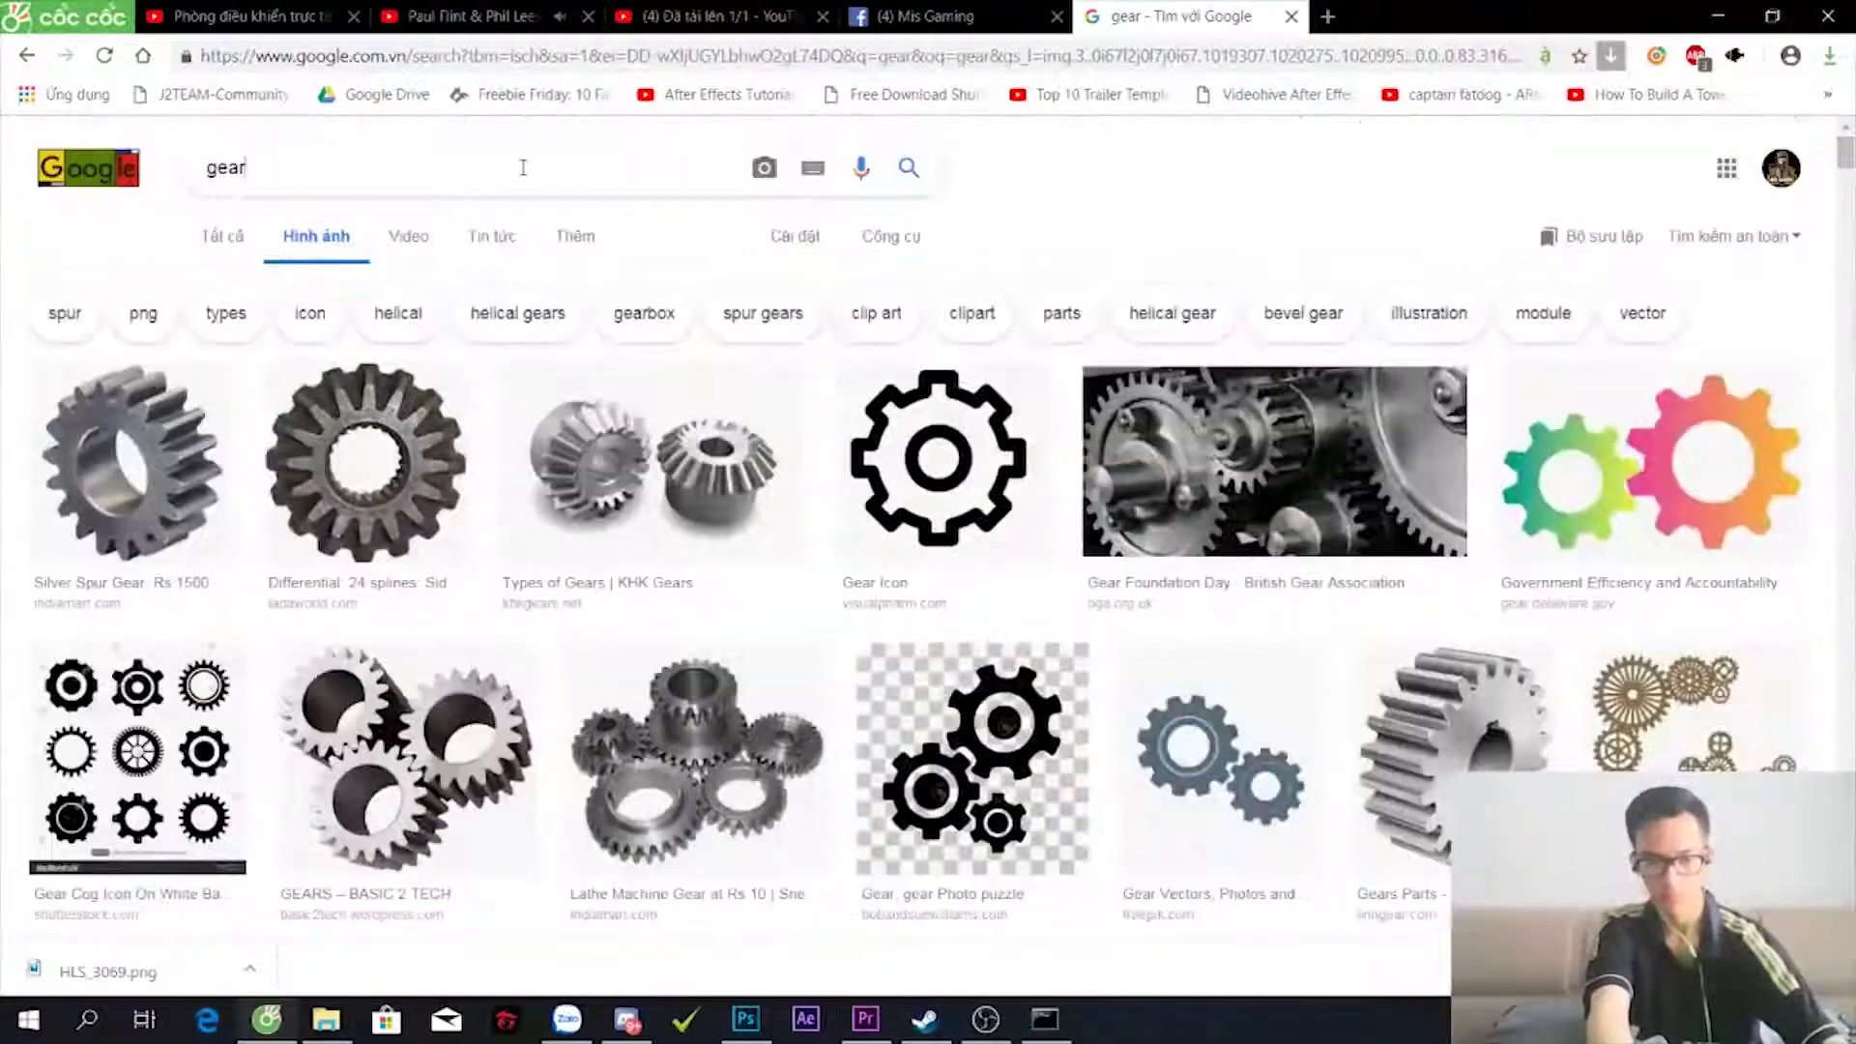
- Open 'Xem ảnh khác' related images, copy a gear photo and return to the portrait
left_click(1256, 464)
left_click(1576, 715)
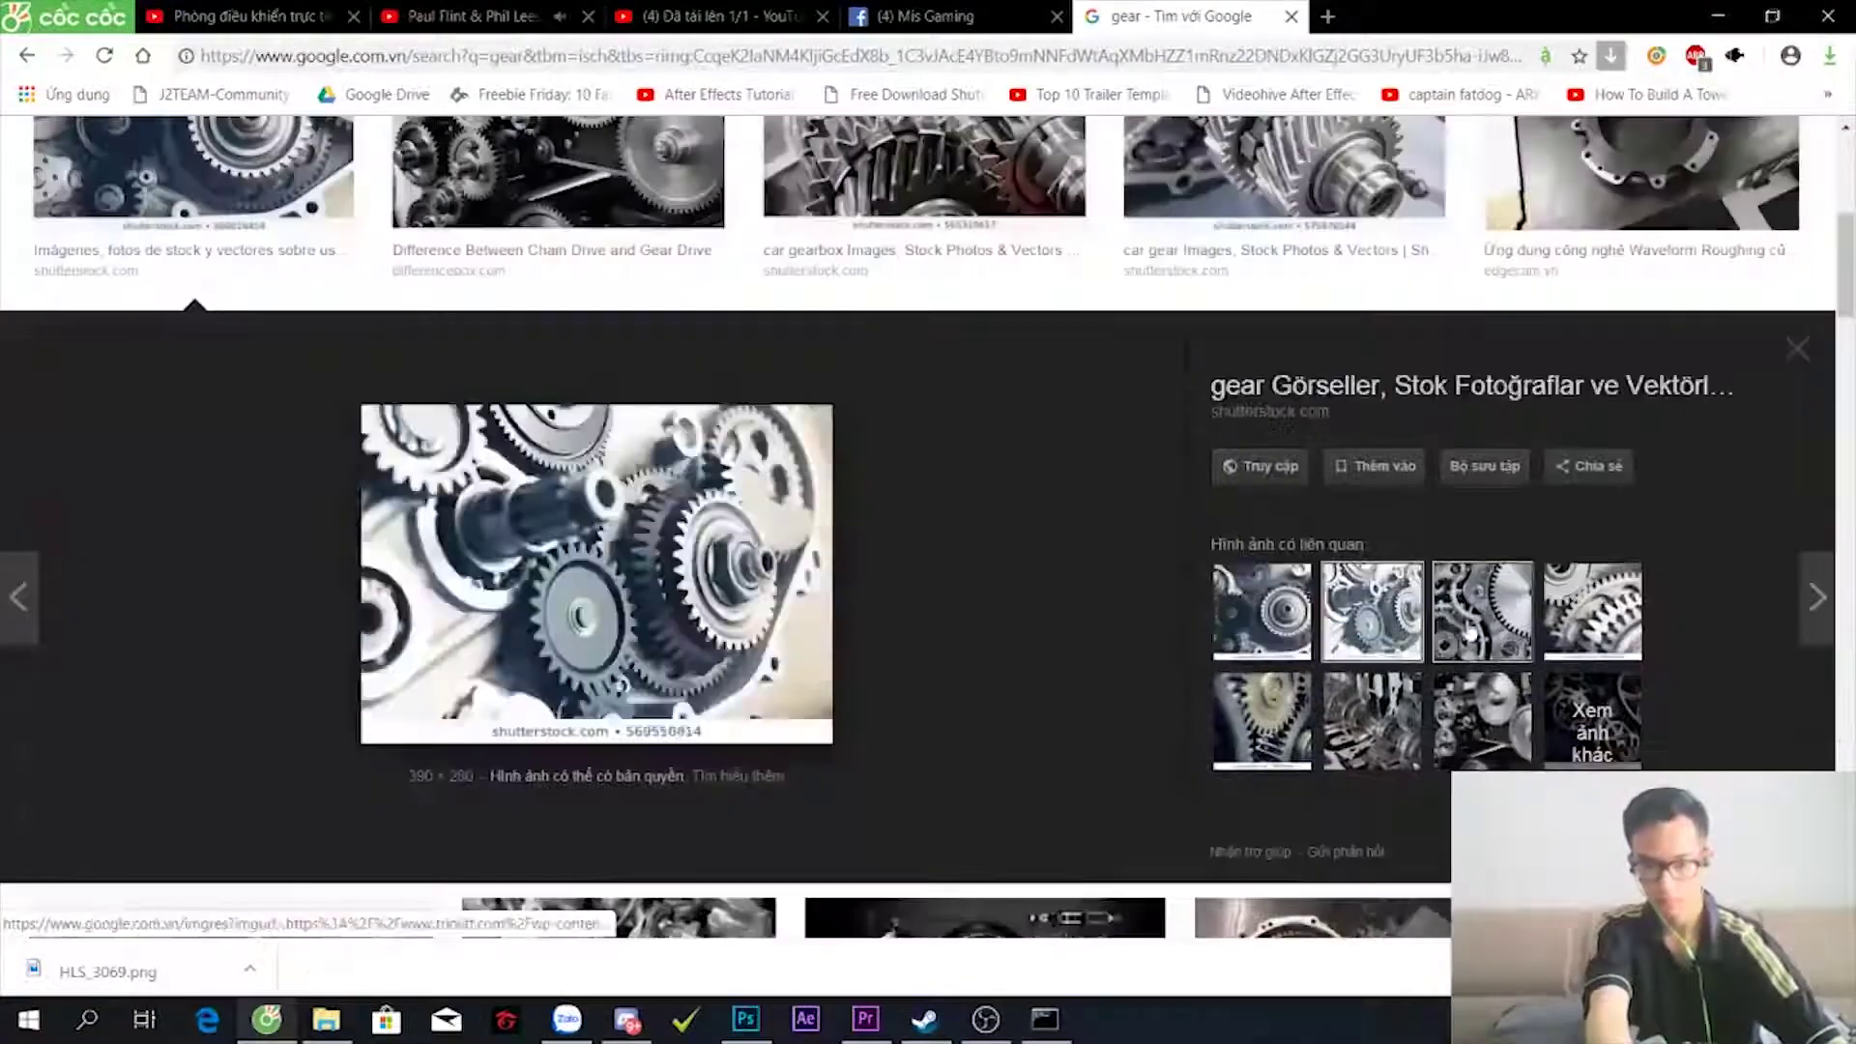
left_click(1469, 633)
right_click(725, 599)
left_click(841, 836)
key("alt+Tab")
- Position the gear photo over the forehead circle and give the lines' bevel a brown shadow with adjusted opacity
left_click_drag(821, 564, 858, 319)
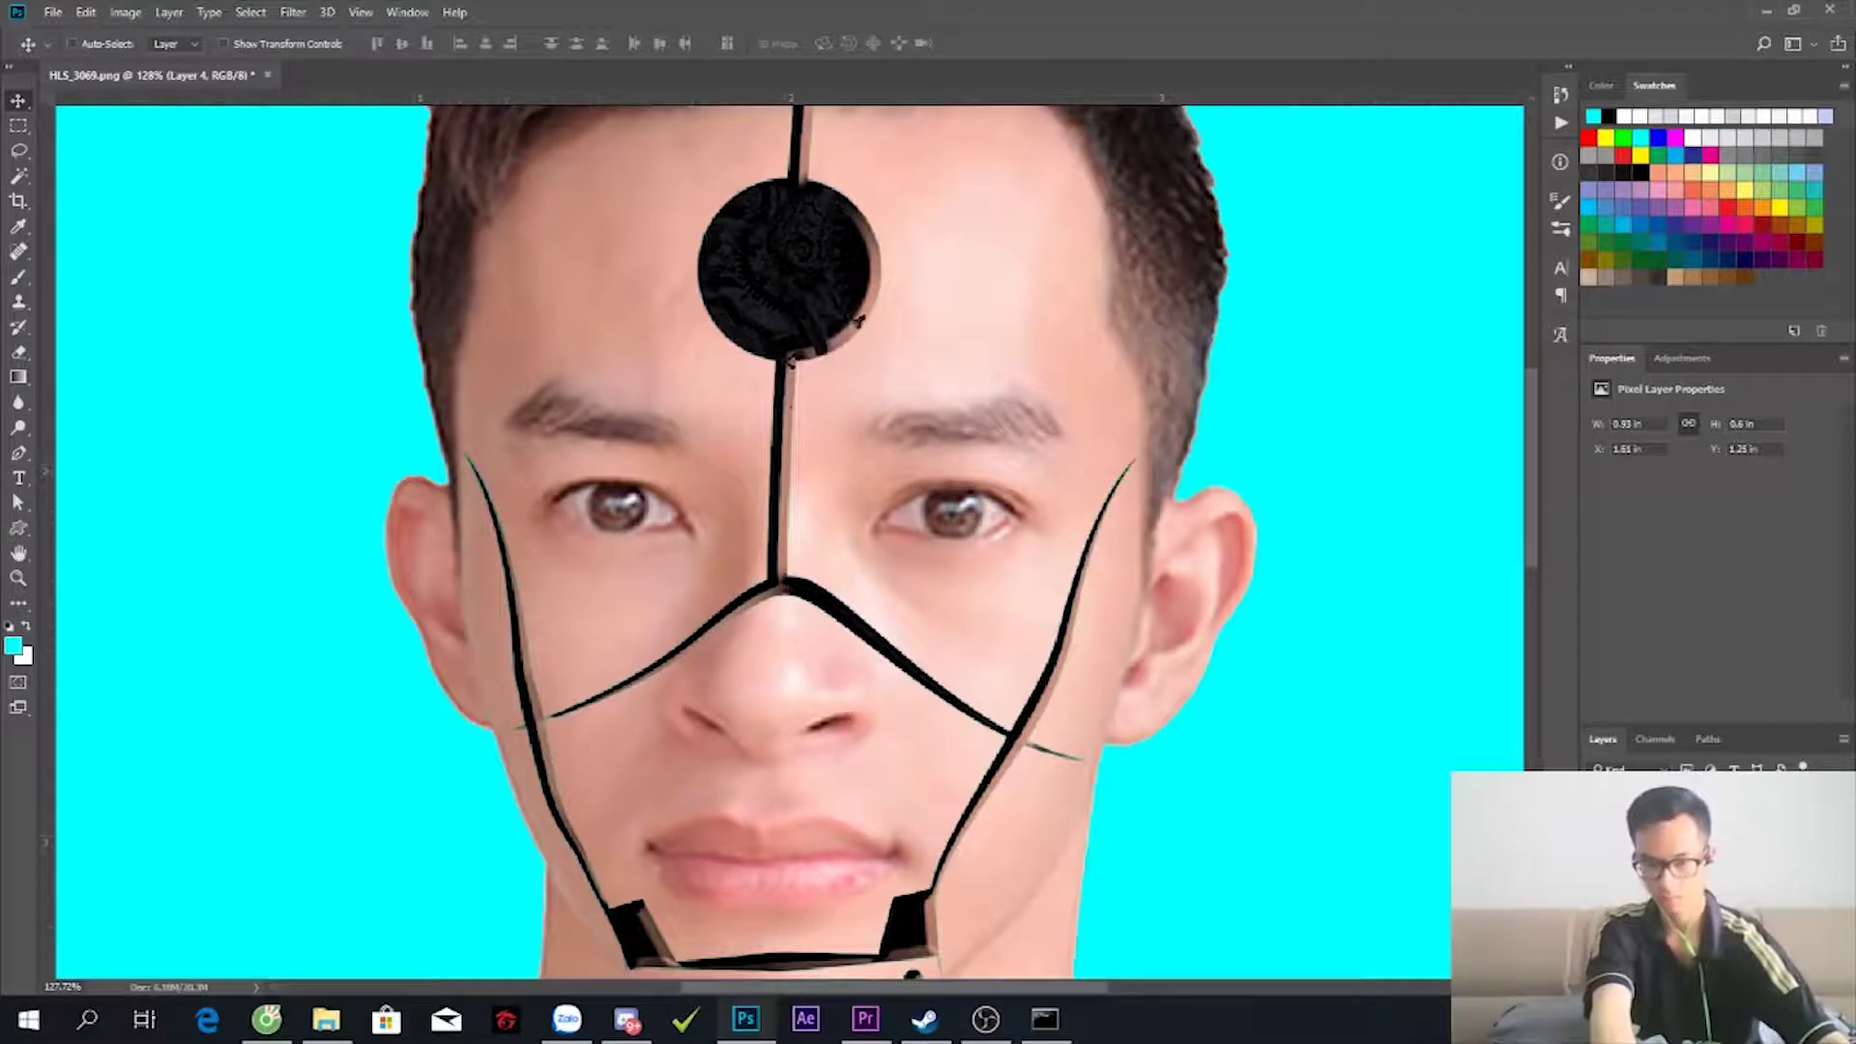
left_click_drag(858, 319, 856, 317)
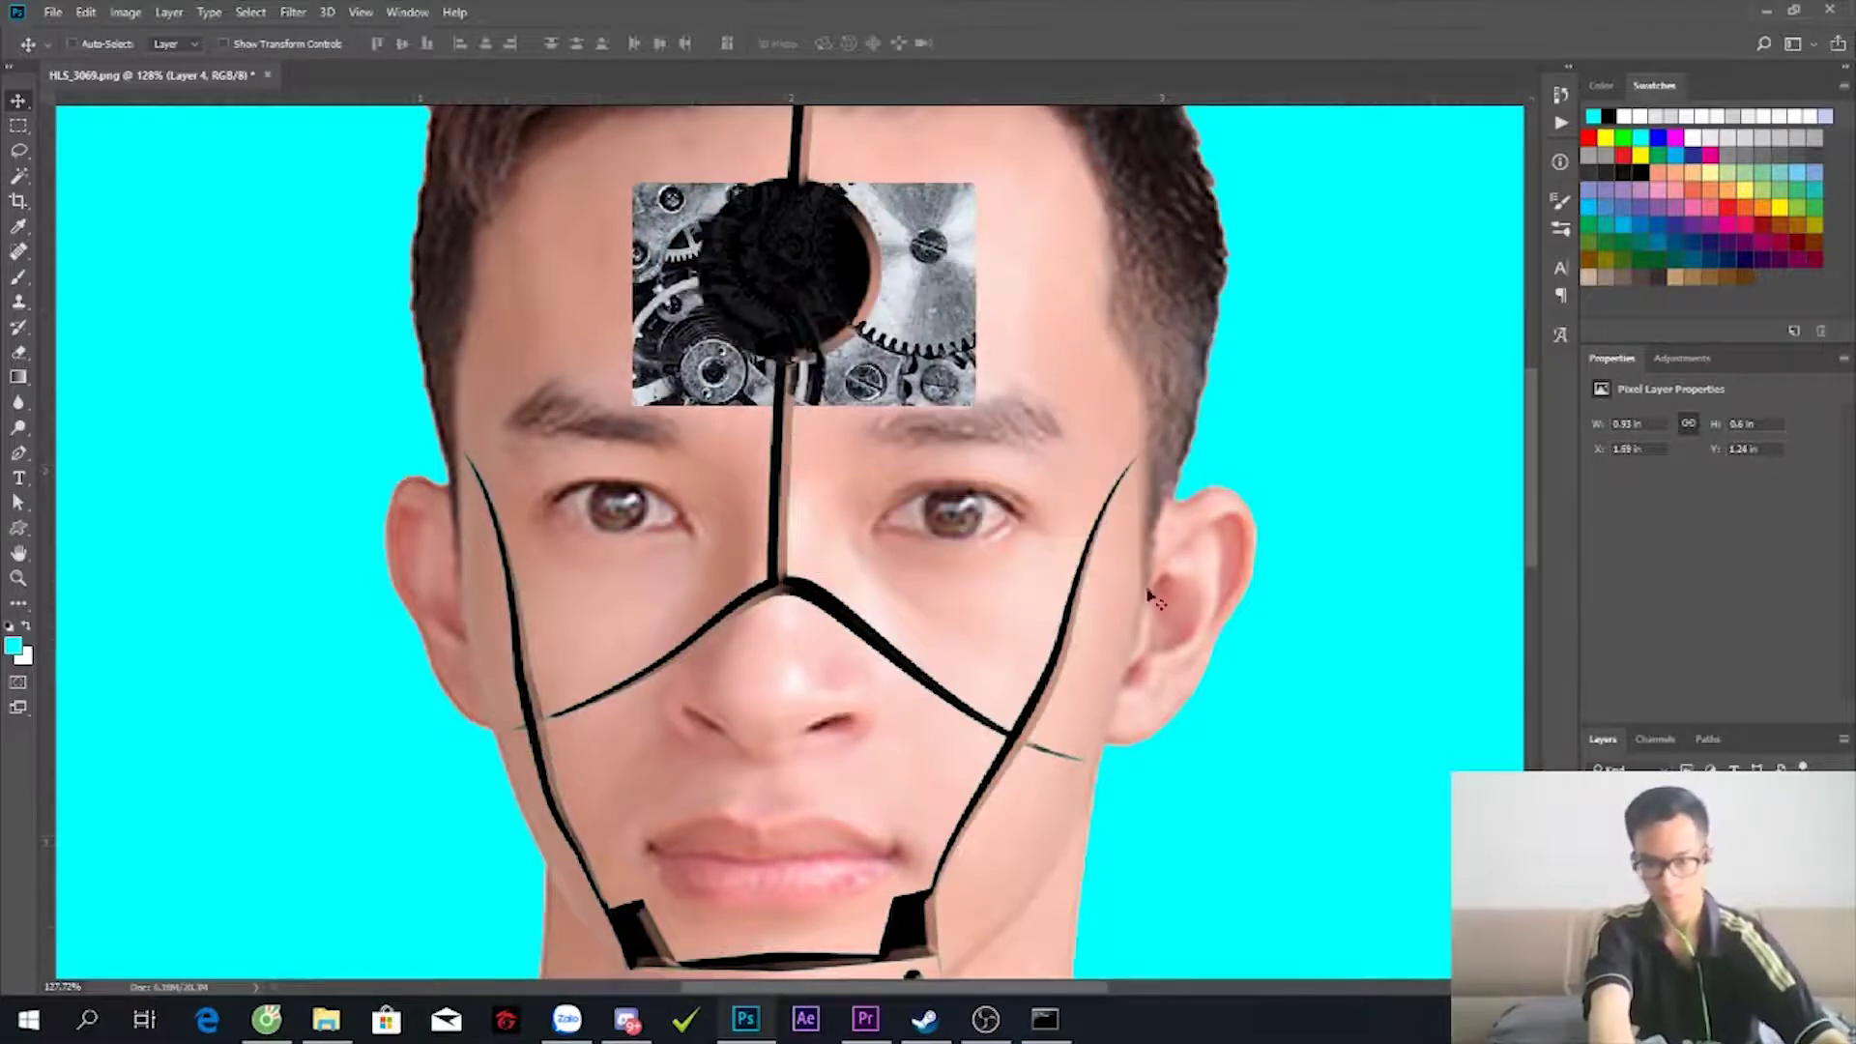
double_click(1701, 822)
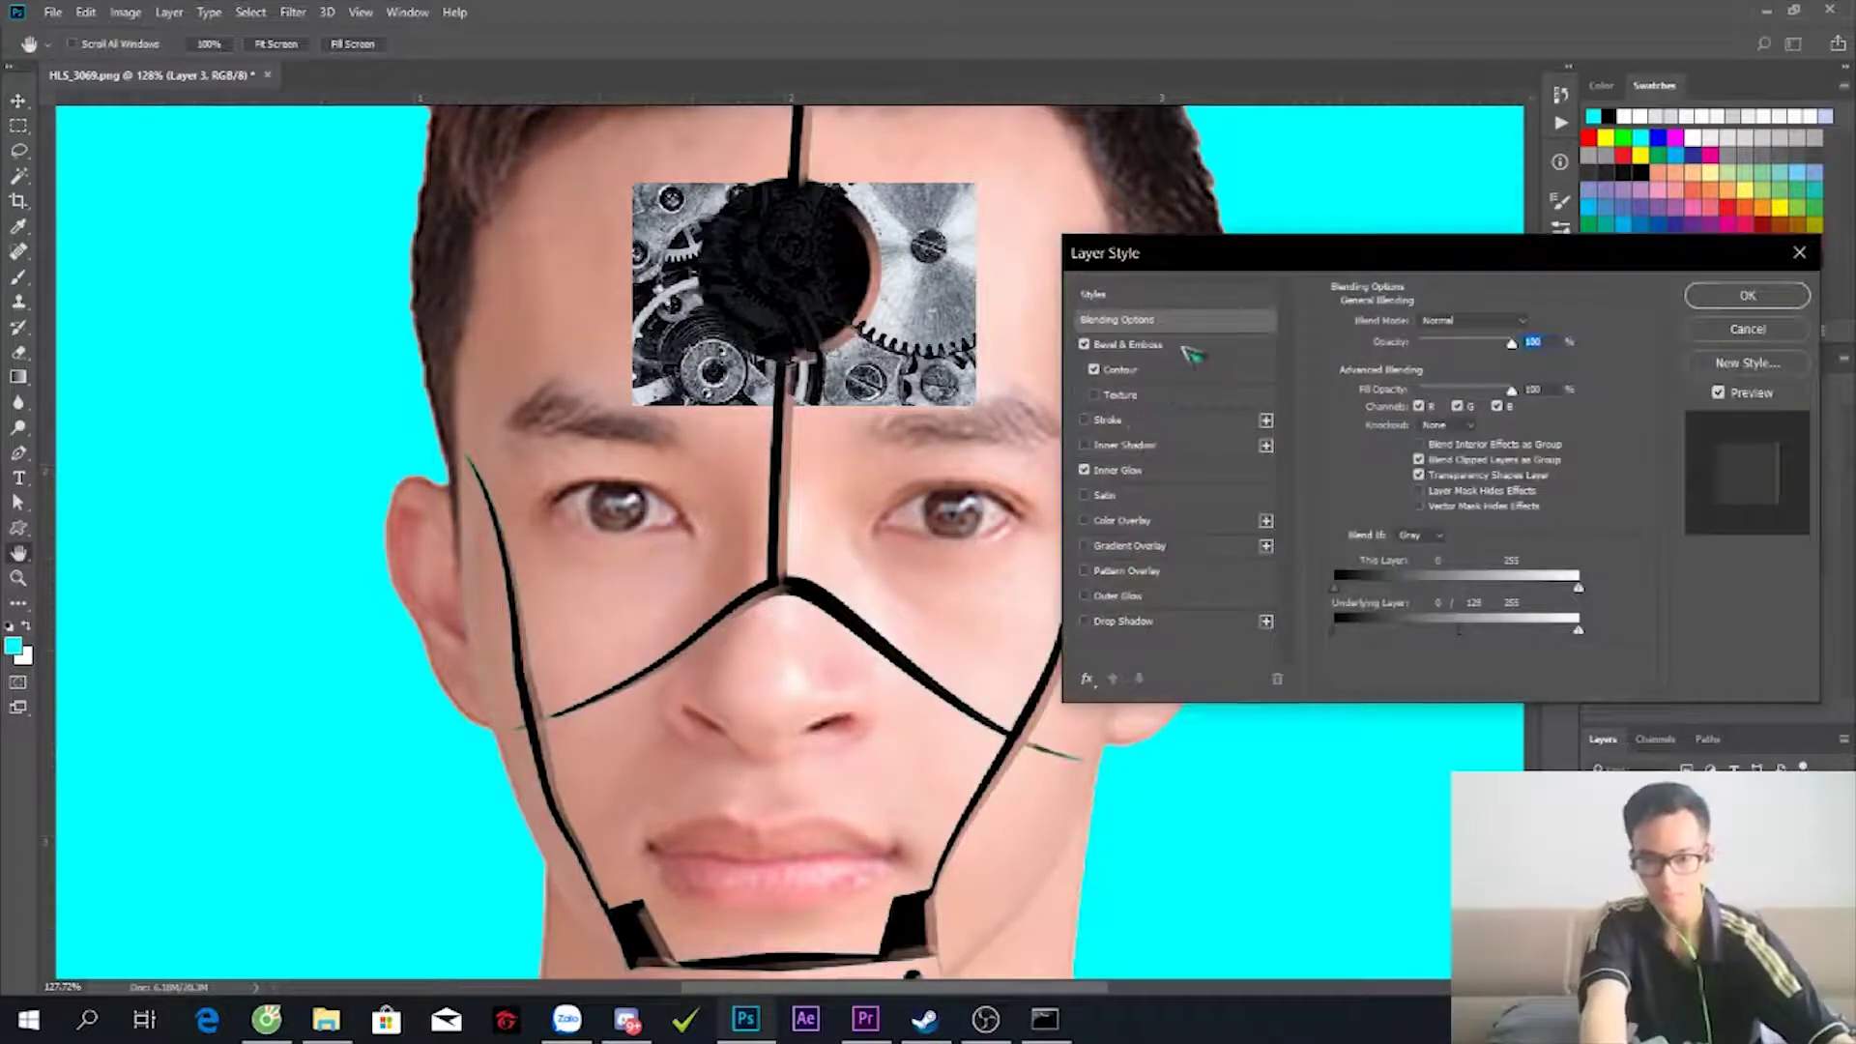
left_click(1540, 619)
key("Return")
left_click(1537, 642)
left_click(1678, 455)
mouse_move(1410, 641)
left_mouse_down()
mouse_move(1444, 642)
mouse_move(1481, 596)
mouse_move(1464, 603)
left_mouse_up()
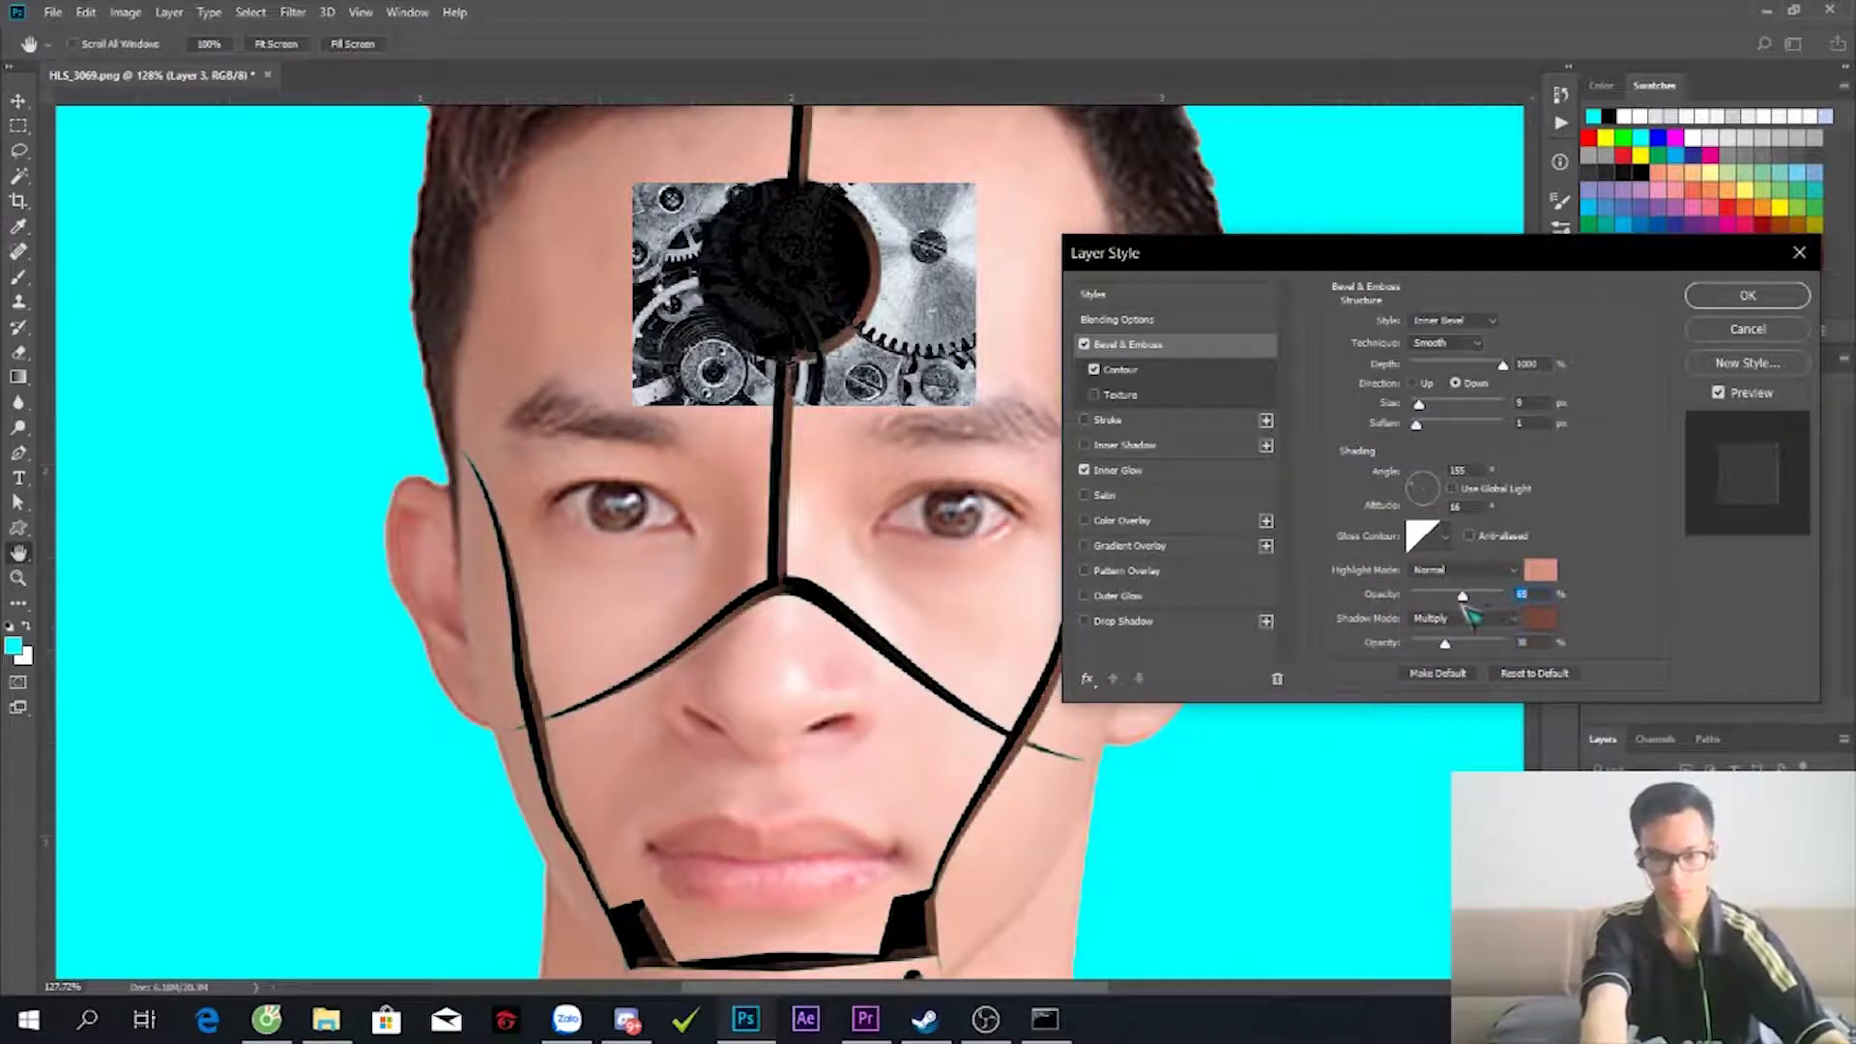
- Turn off Inner Glow on the lines and set the bevel style to Inner Bevel
left_click(1084, 471)
left_click(1455, 320)
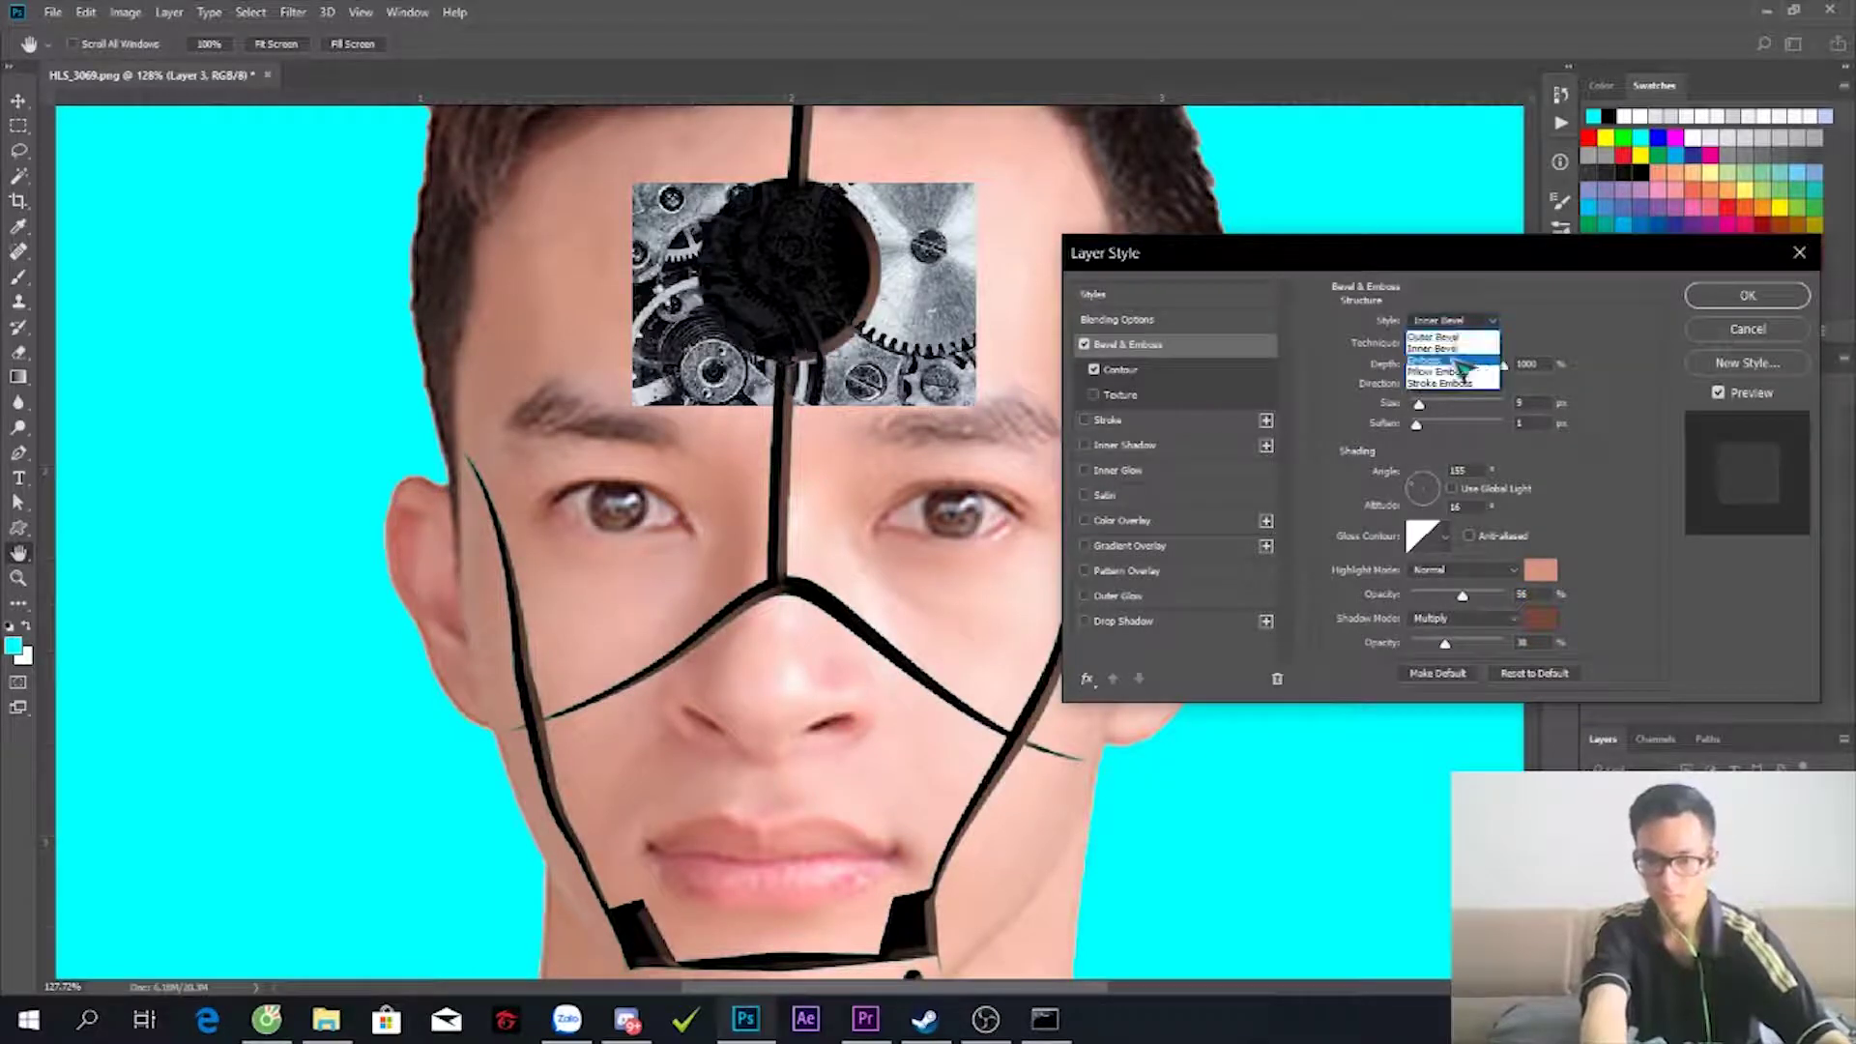
left_click(1434, 336)
left_click(1455, 320)
left_click(1464, 358)
key("Down")
key("Down")
key("Up")
key("Up")
key("Up")
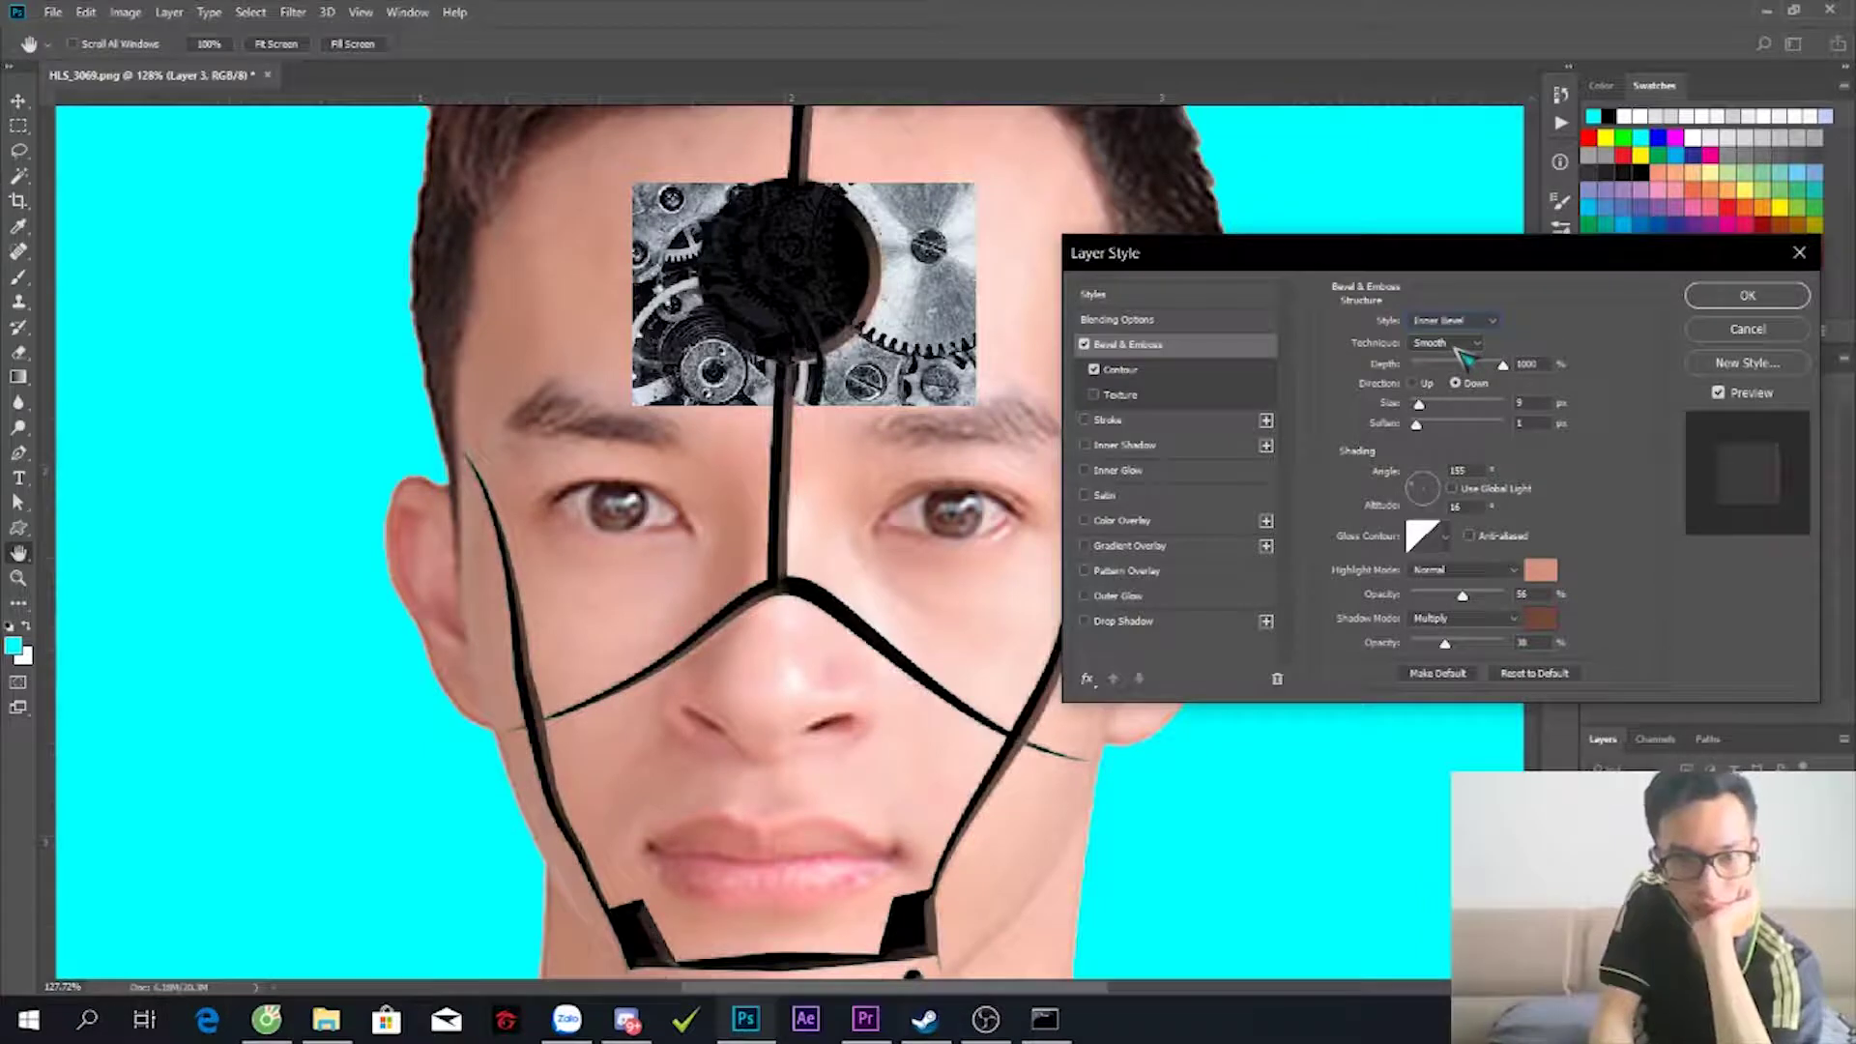
left_click(1117, 319)
- Adjust the Underlying Layer Blend If sliders, set blend mode to Lighten and apply the style
left_click_drag(1335, 623, 1577, 628)
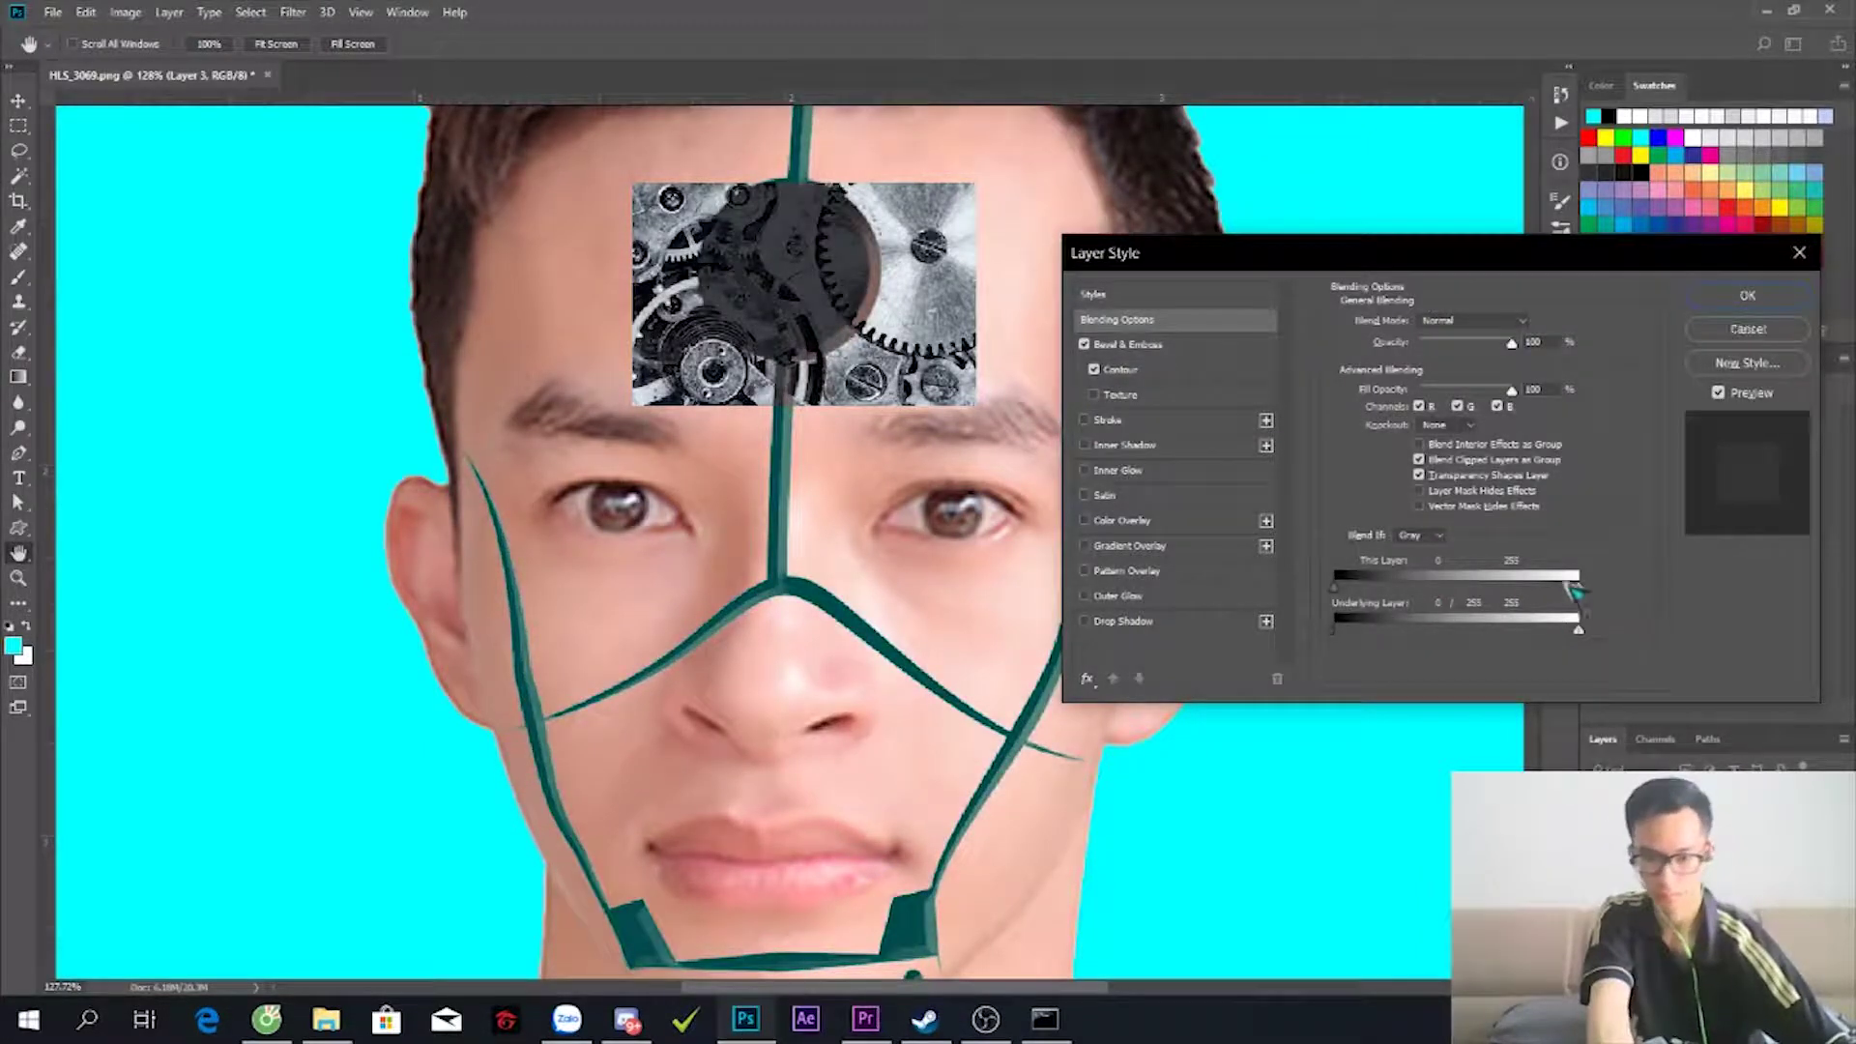
left_click_drag(1346, 595, 1274, 585)
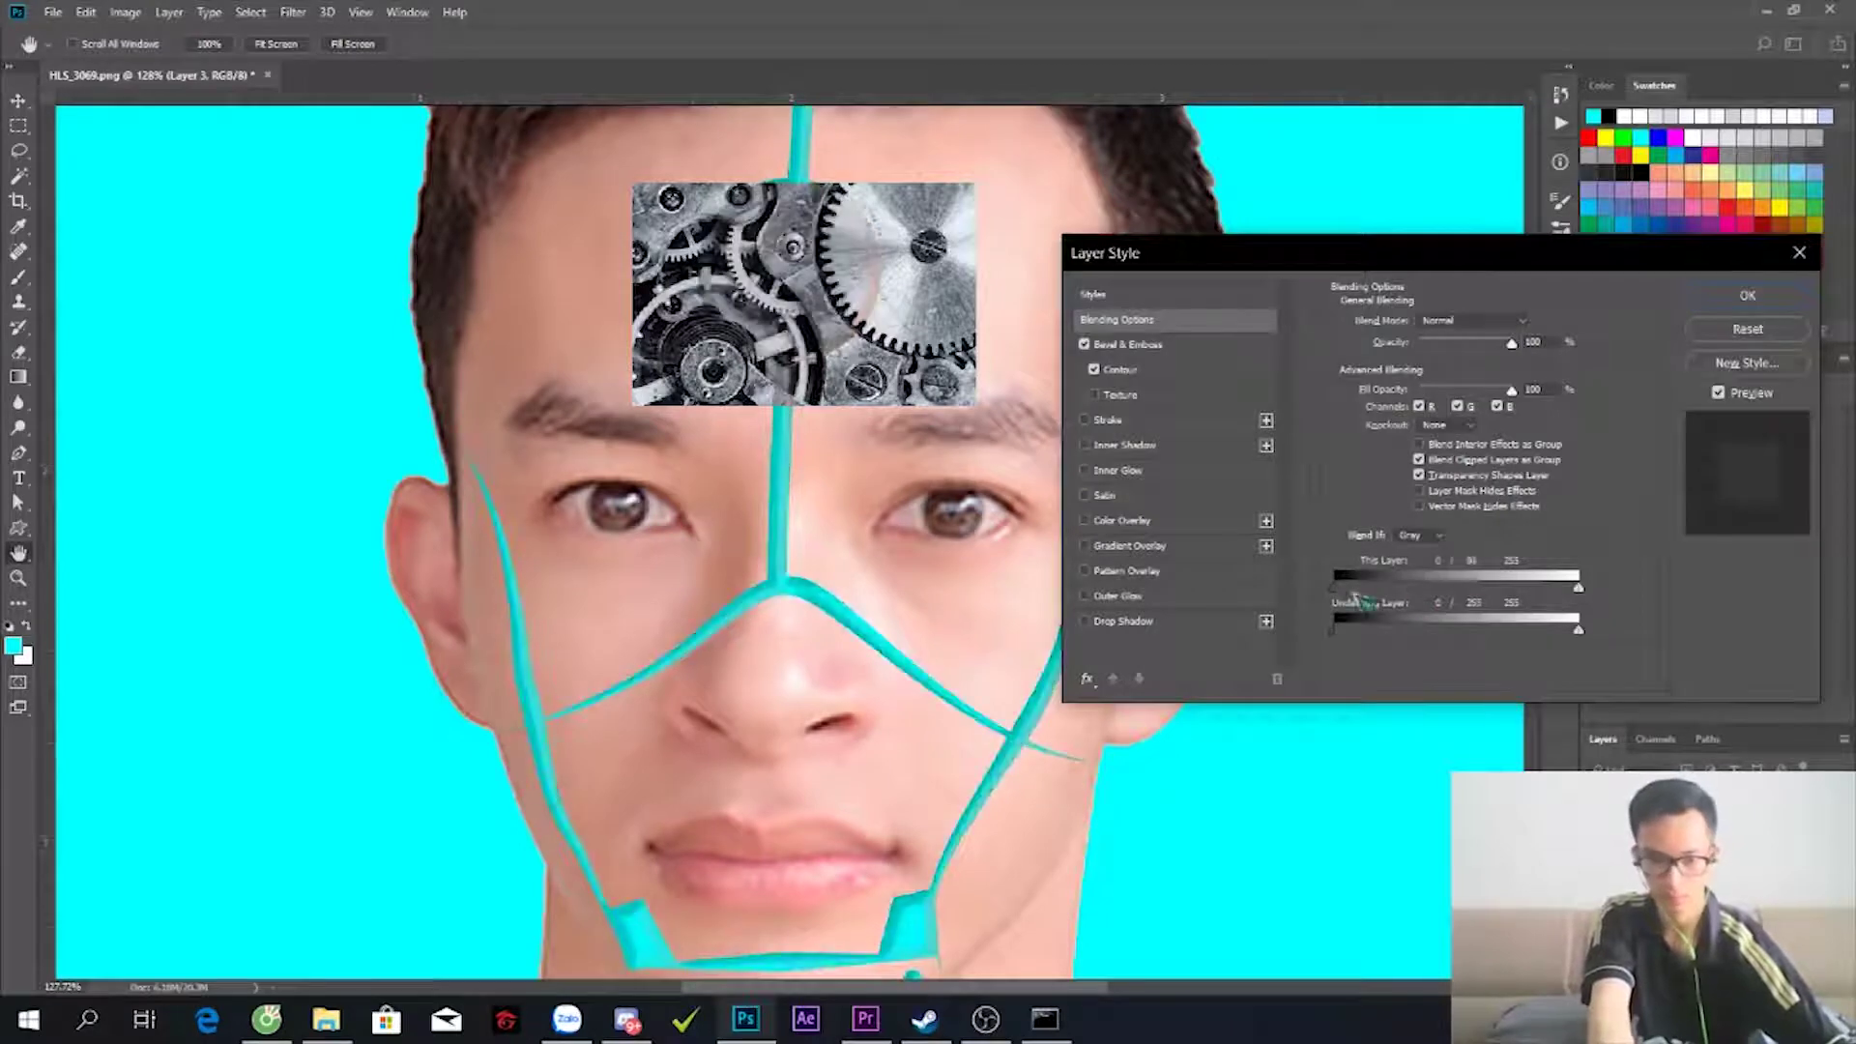
left_click_drag(1551, 639, 1398, 633)
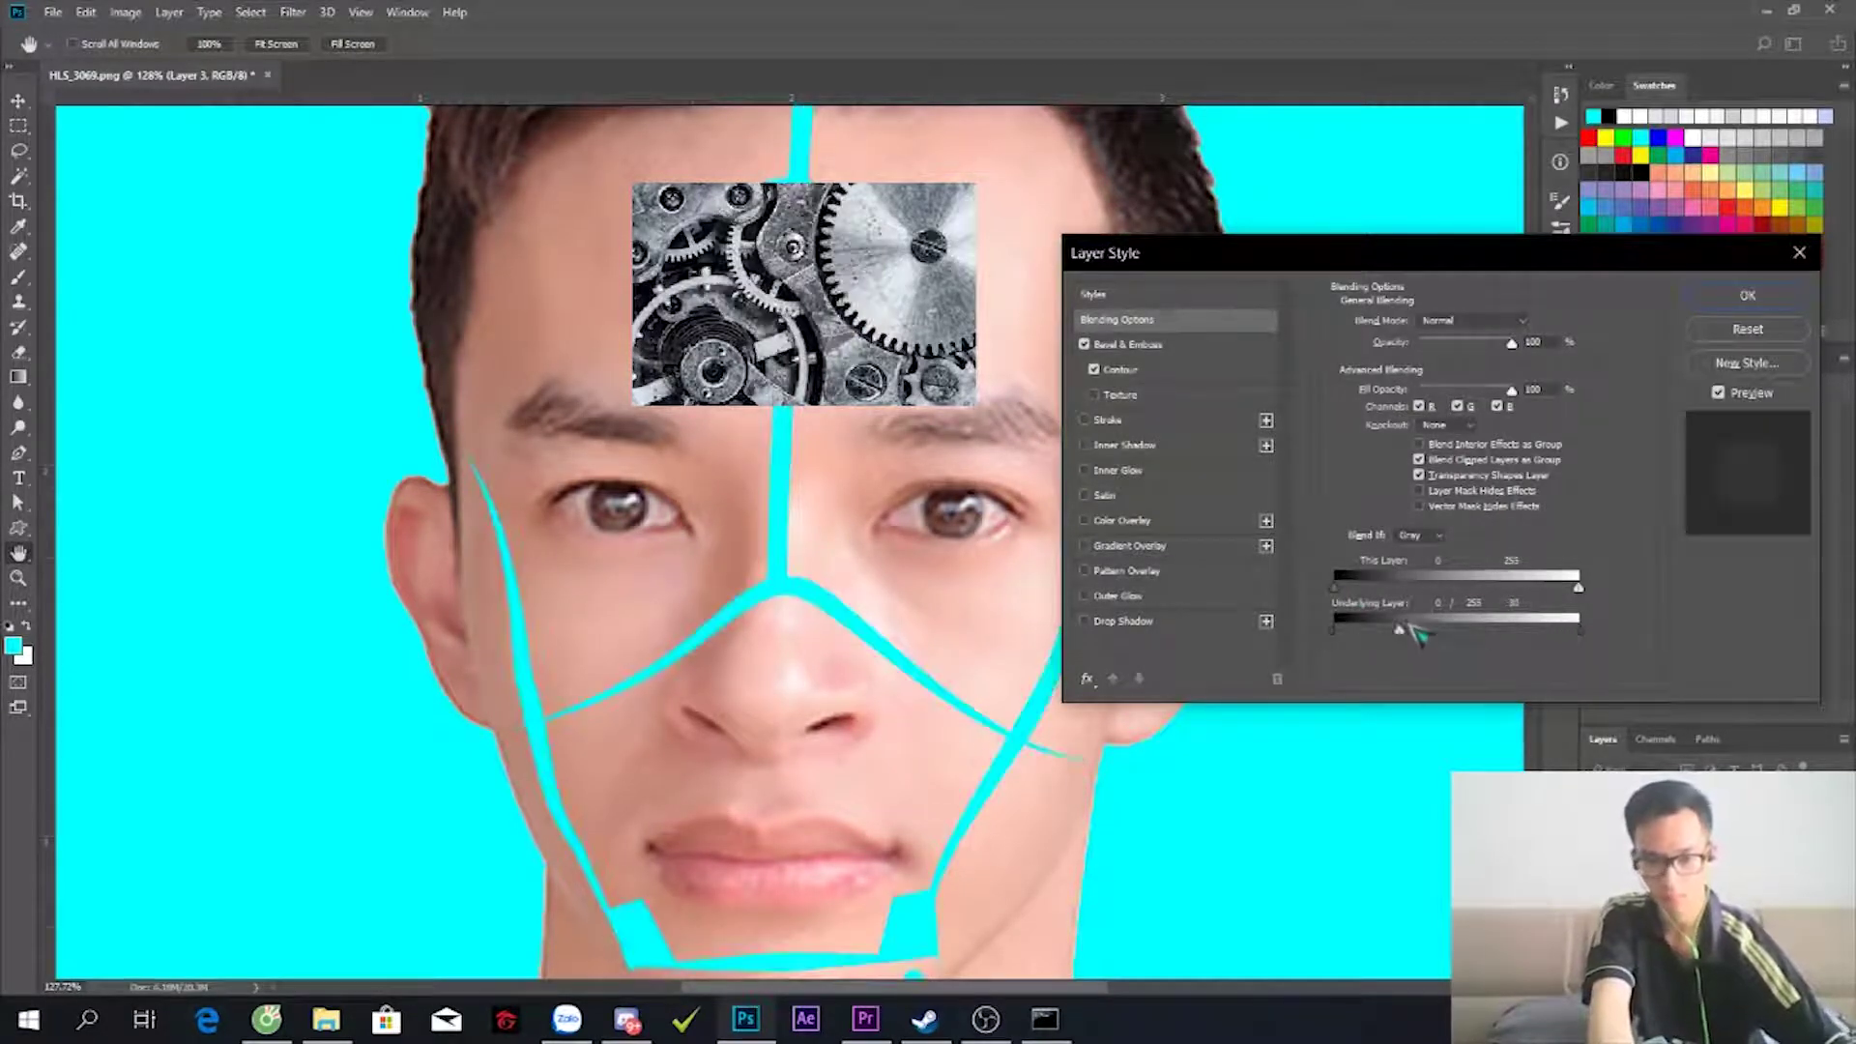
left_click_drag(1450, 642, 1582, 633)
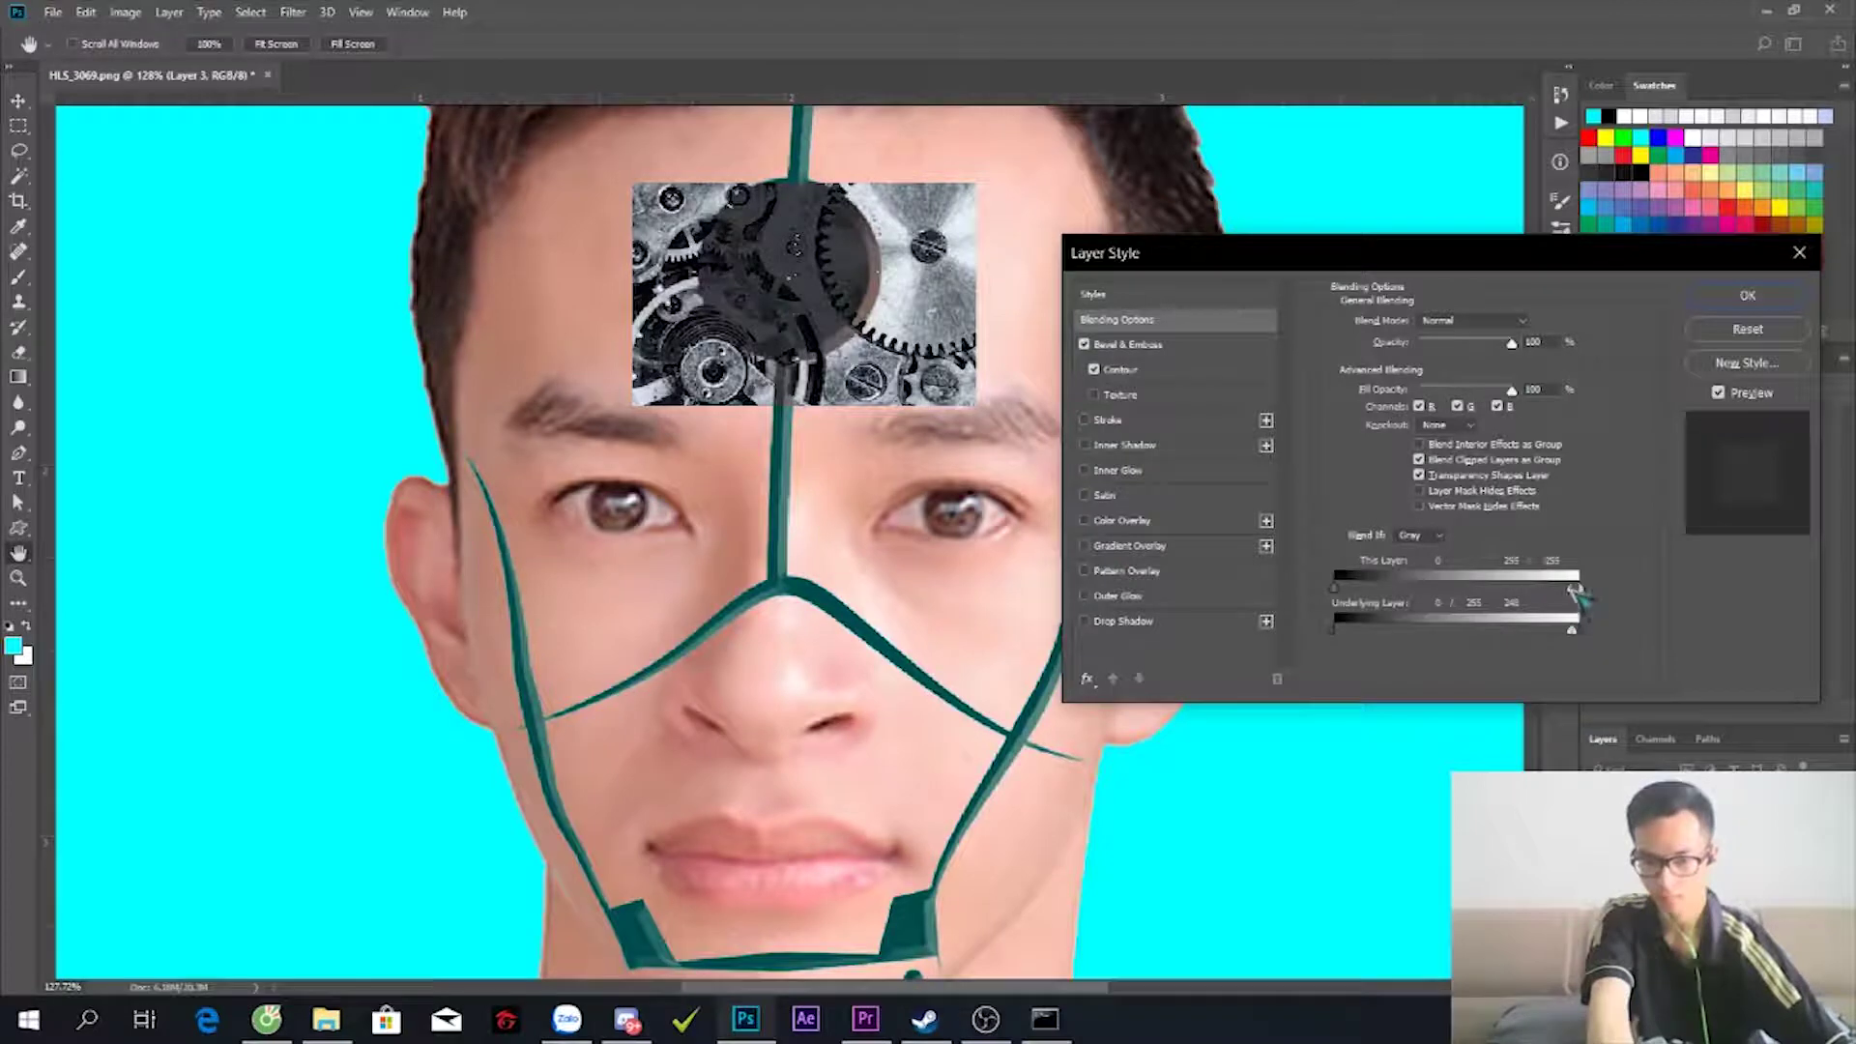
left_click(1469, 319)
left_click(1460, 437)
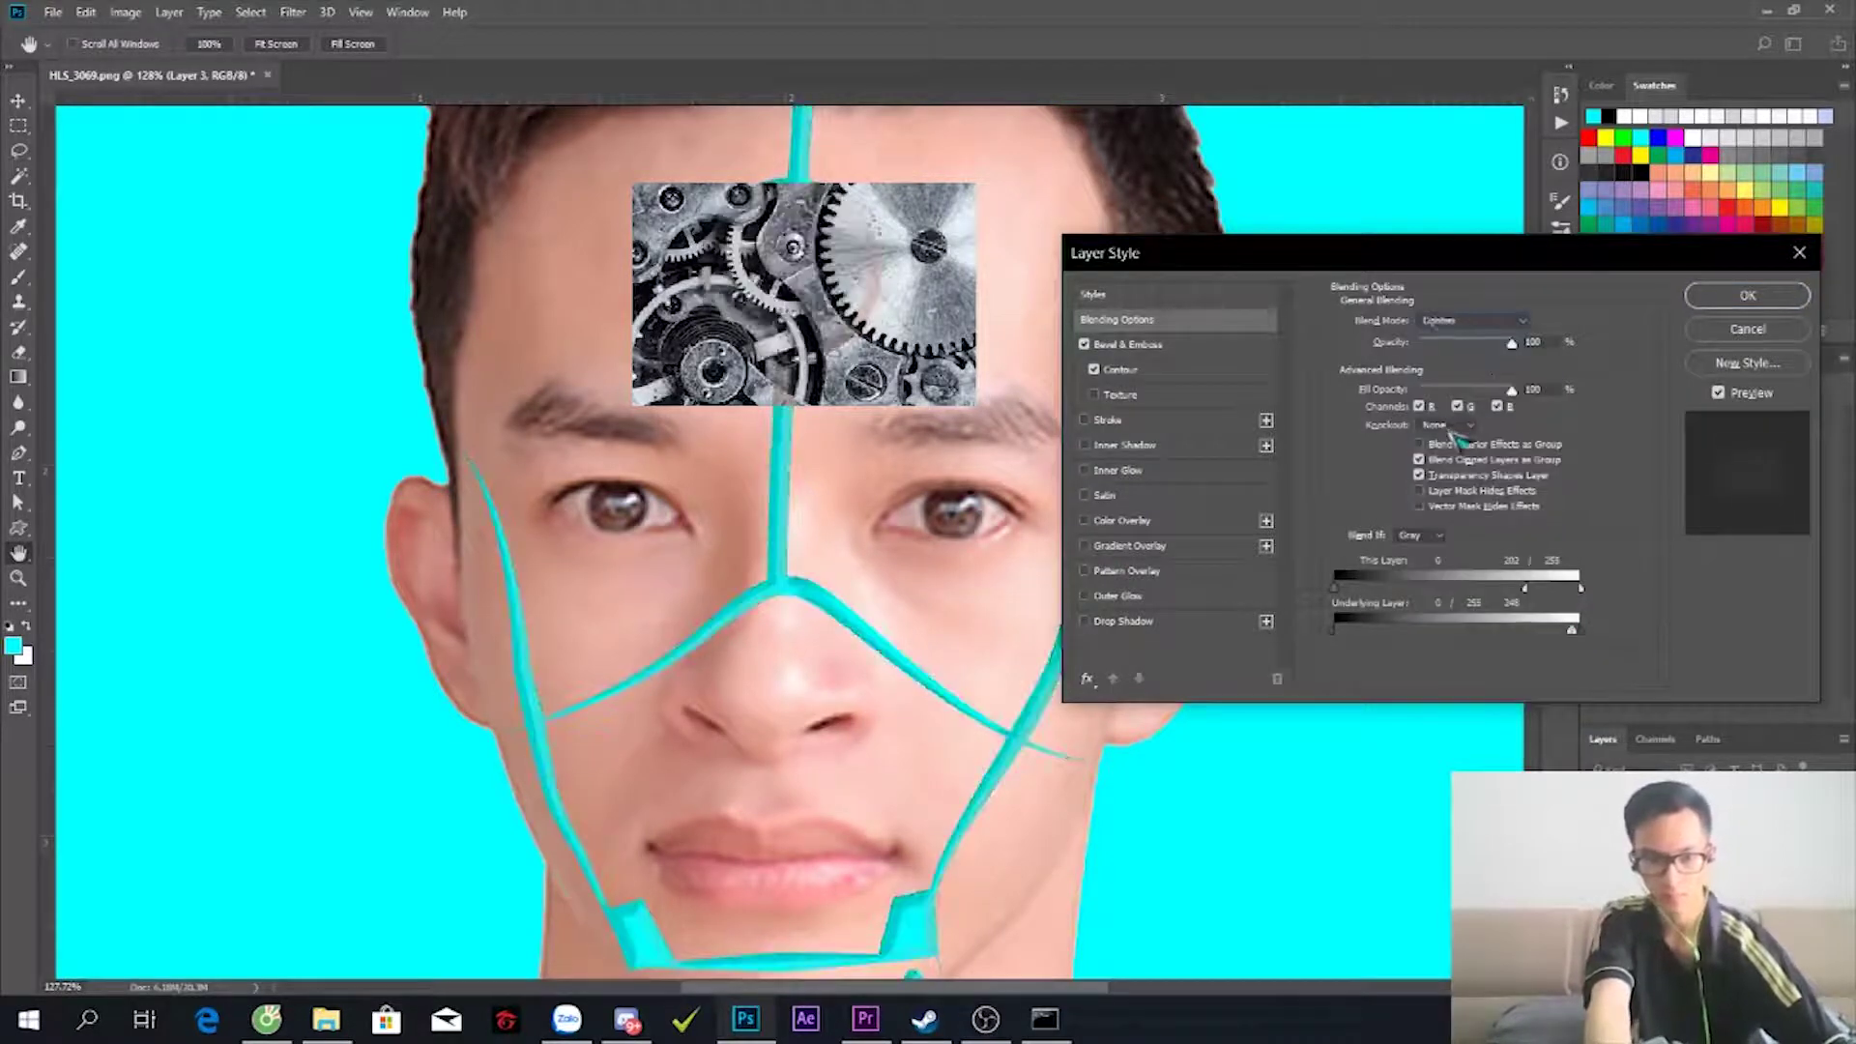
key("Up")
key("Up")
key("Up")
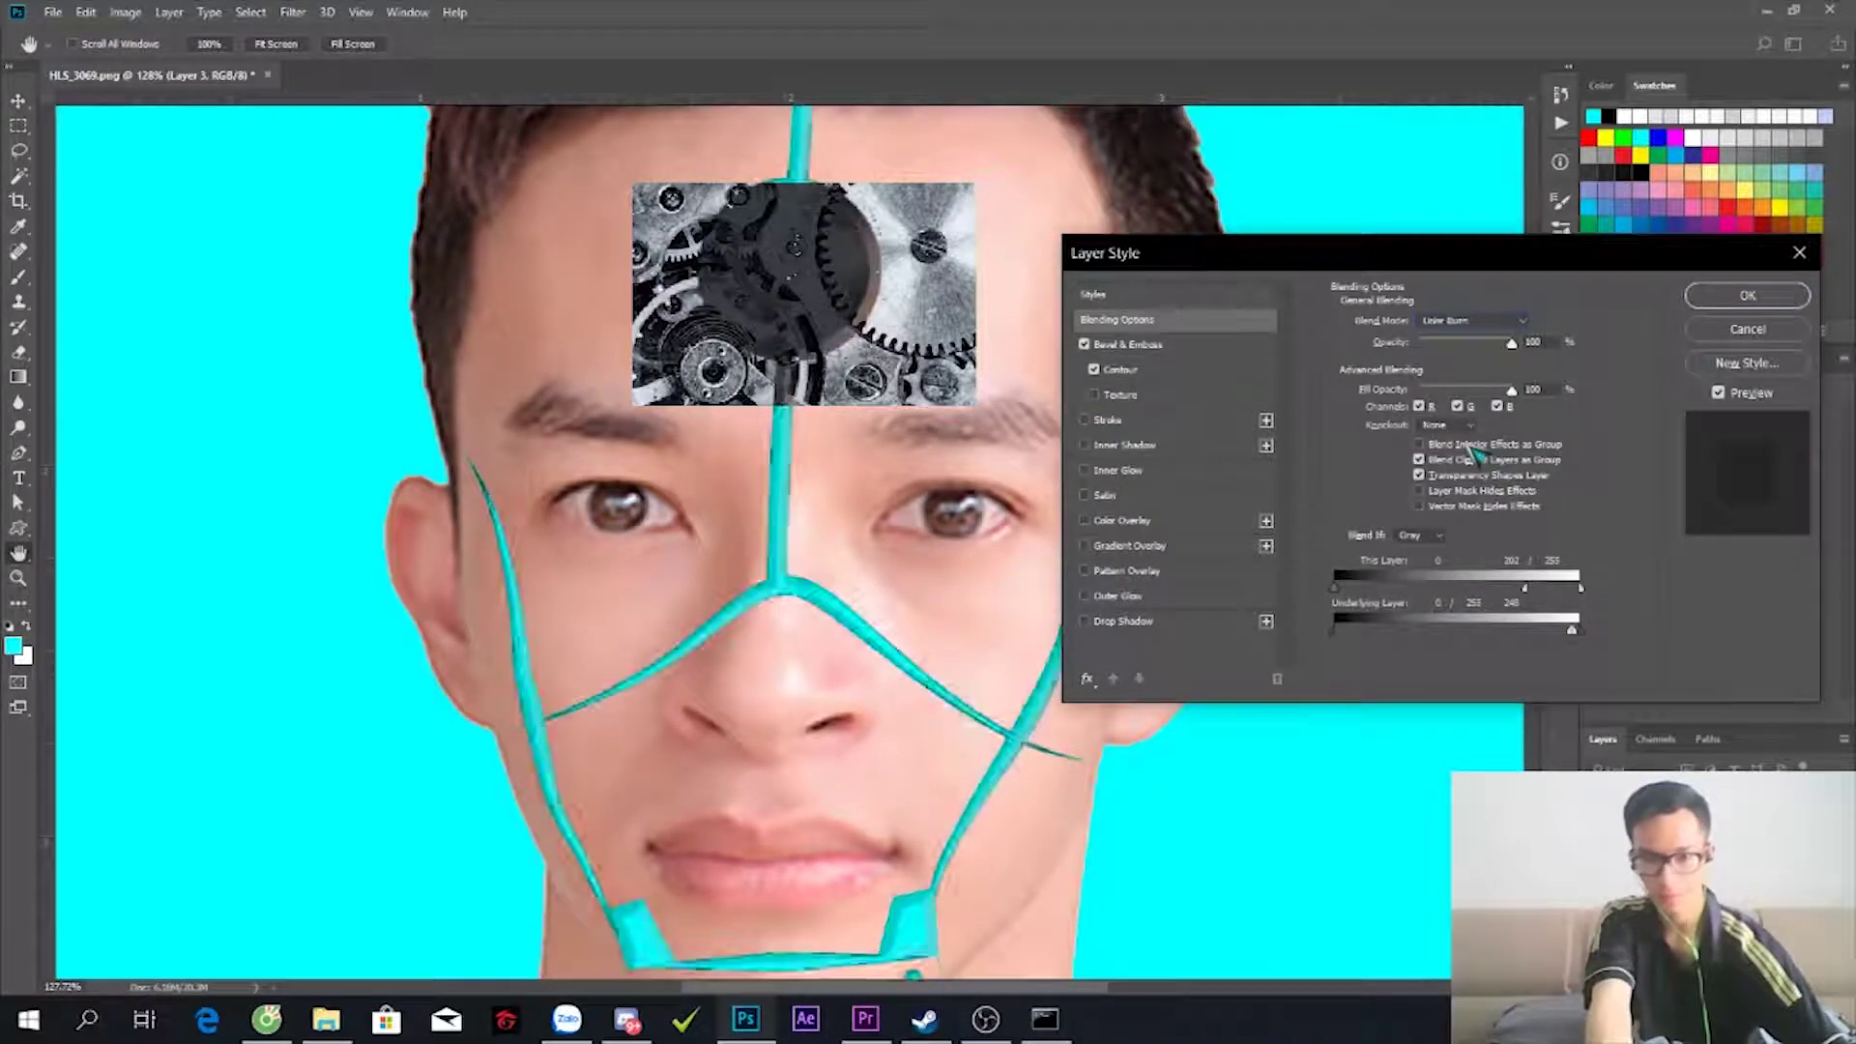
left_click(1747, 295)
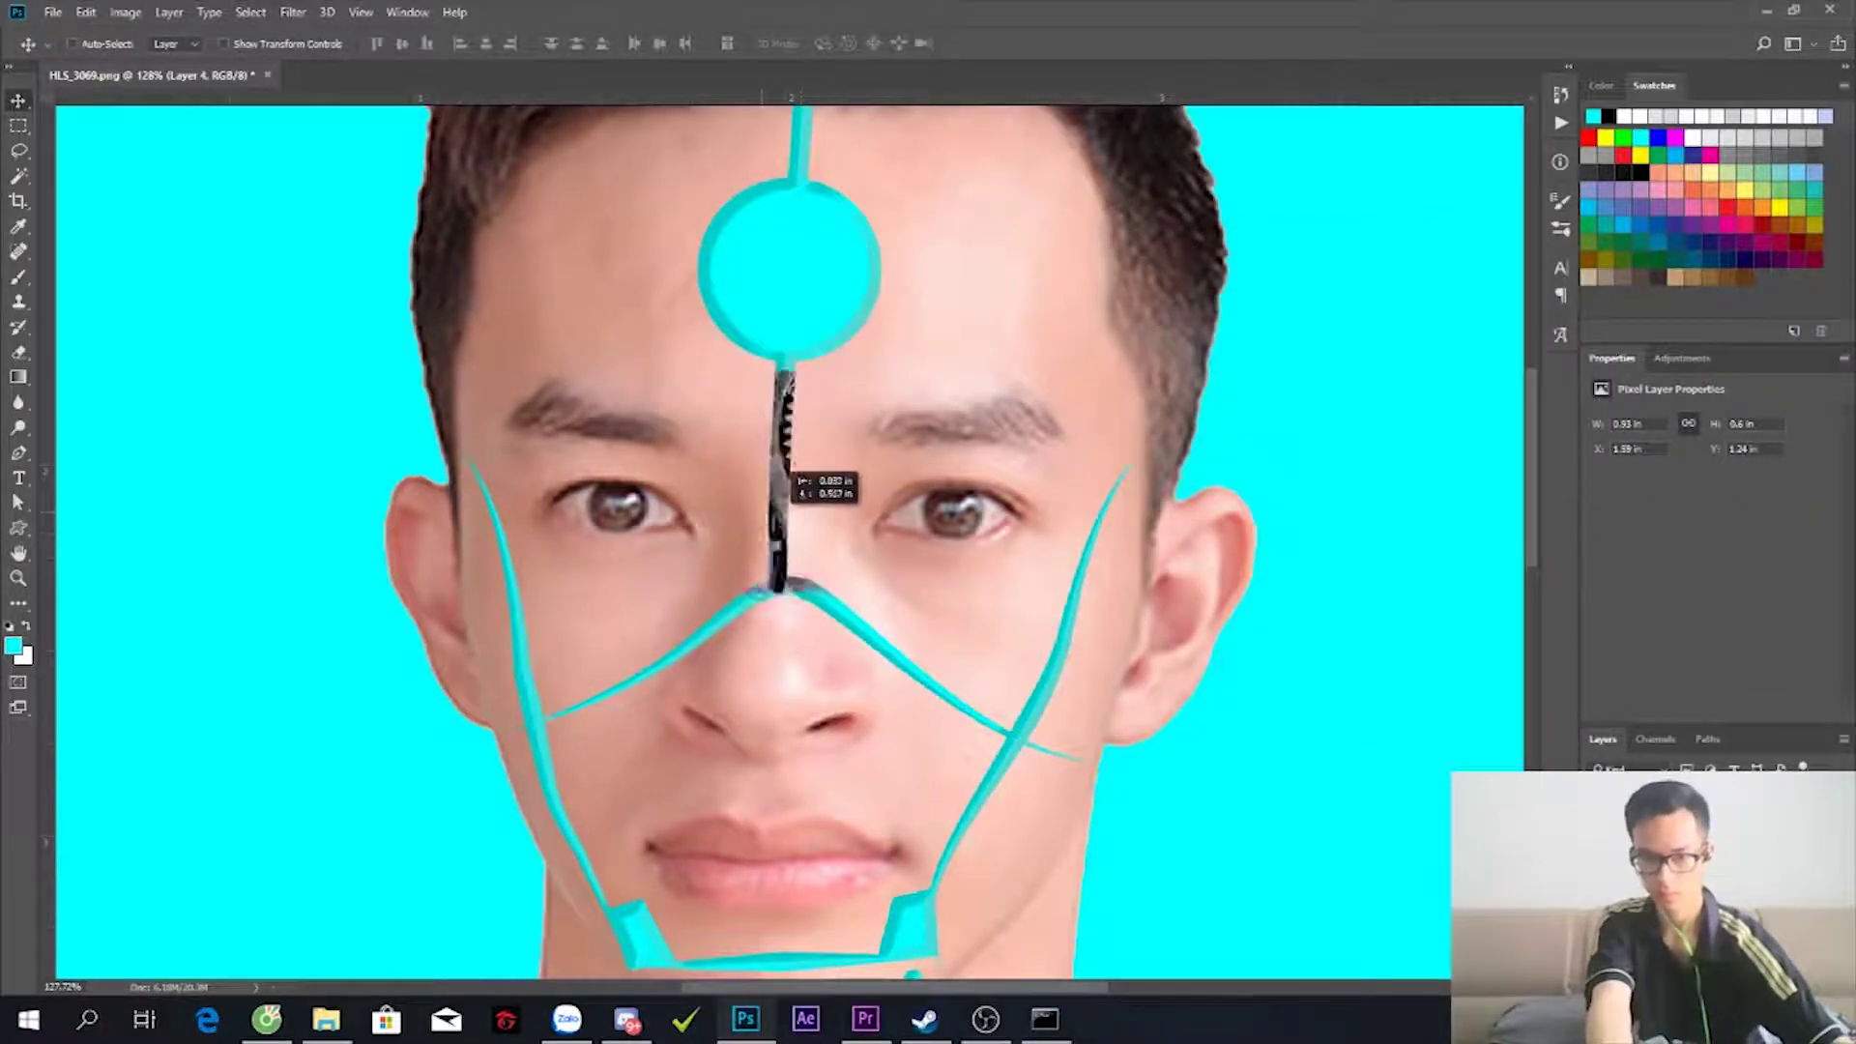
- Rotate gear texture pieces along the nose line and the left cheek line
mouse_move(890, 739)
left_mouse_down()
mouse_move(1095, 891)
mouse_move(932, 746)
left_mouse_up()
key("Return")
key("ctrl+minus")
mouse_move(773, 696)
left_mouse_down()
mouse_move(706, 715)
mouse_move(726, 790)
mouse_move(793, 870)
left_mouse_up()
key("ctrl+t")
key("Return")
- Lay rotated gear copies along the left jaw and right cheek lines
mouse_move(744, 642)
left_mouse_down()
mouse_move(726, 785)
mouse_move(822, 884)
mouse_move(996, 831)
mouse_move(997, 692)
left_mouse_up()
key("ctrl+t")
left_click_drag(1082, 527, 1254, 607)
key("Return")
scroll(1063, 580, "down", 3)
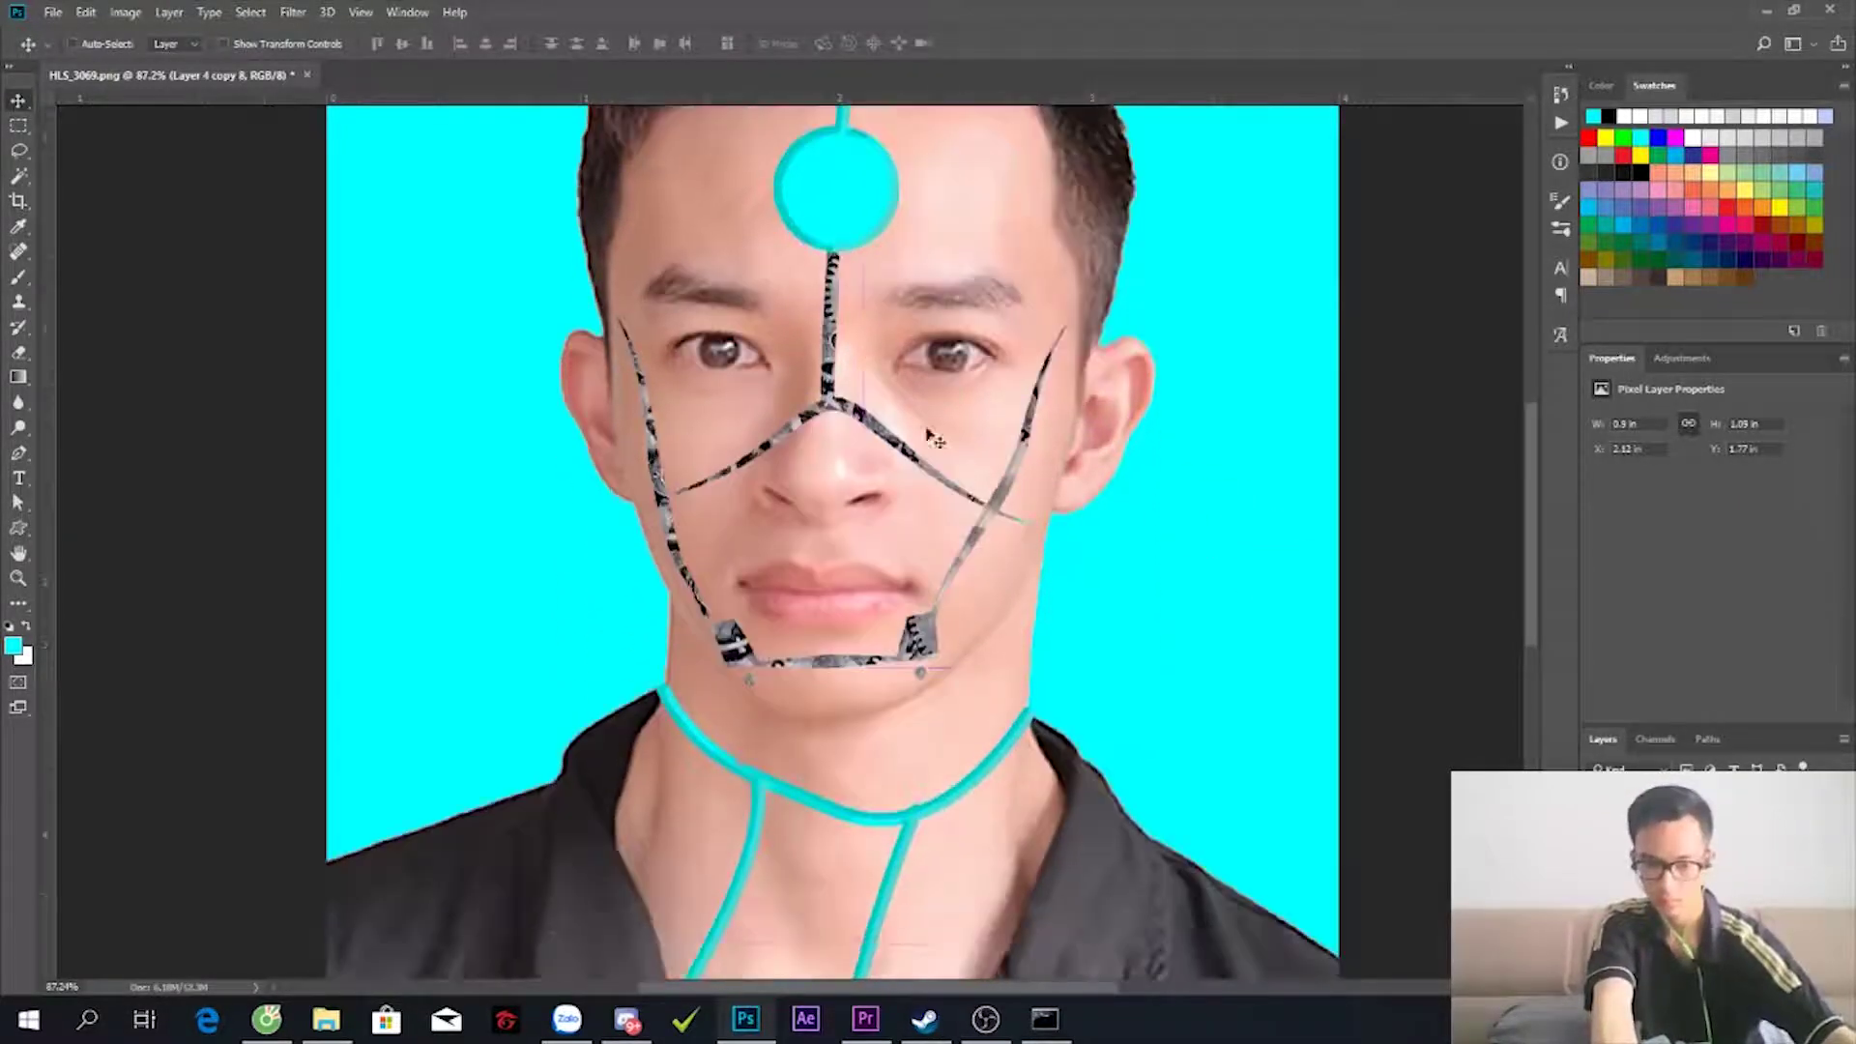
mouse_move(724, 749)
left_mouse_down()
mouse_move(836, 847)
mouse_move(995, 754)
mouse_move(744, 844)
left_mouse_up()
- Place a gear texture piece inside the forehead circle
scroll(870, 774, "down", 2)
scroll(744, 843, "down", 3)
left_click_drag(832, 580, 870, 440)
scroll(871, 450, "up", 3)
scroll(863, 628, "up", 4)
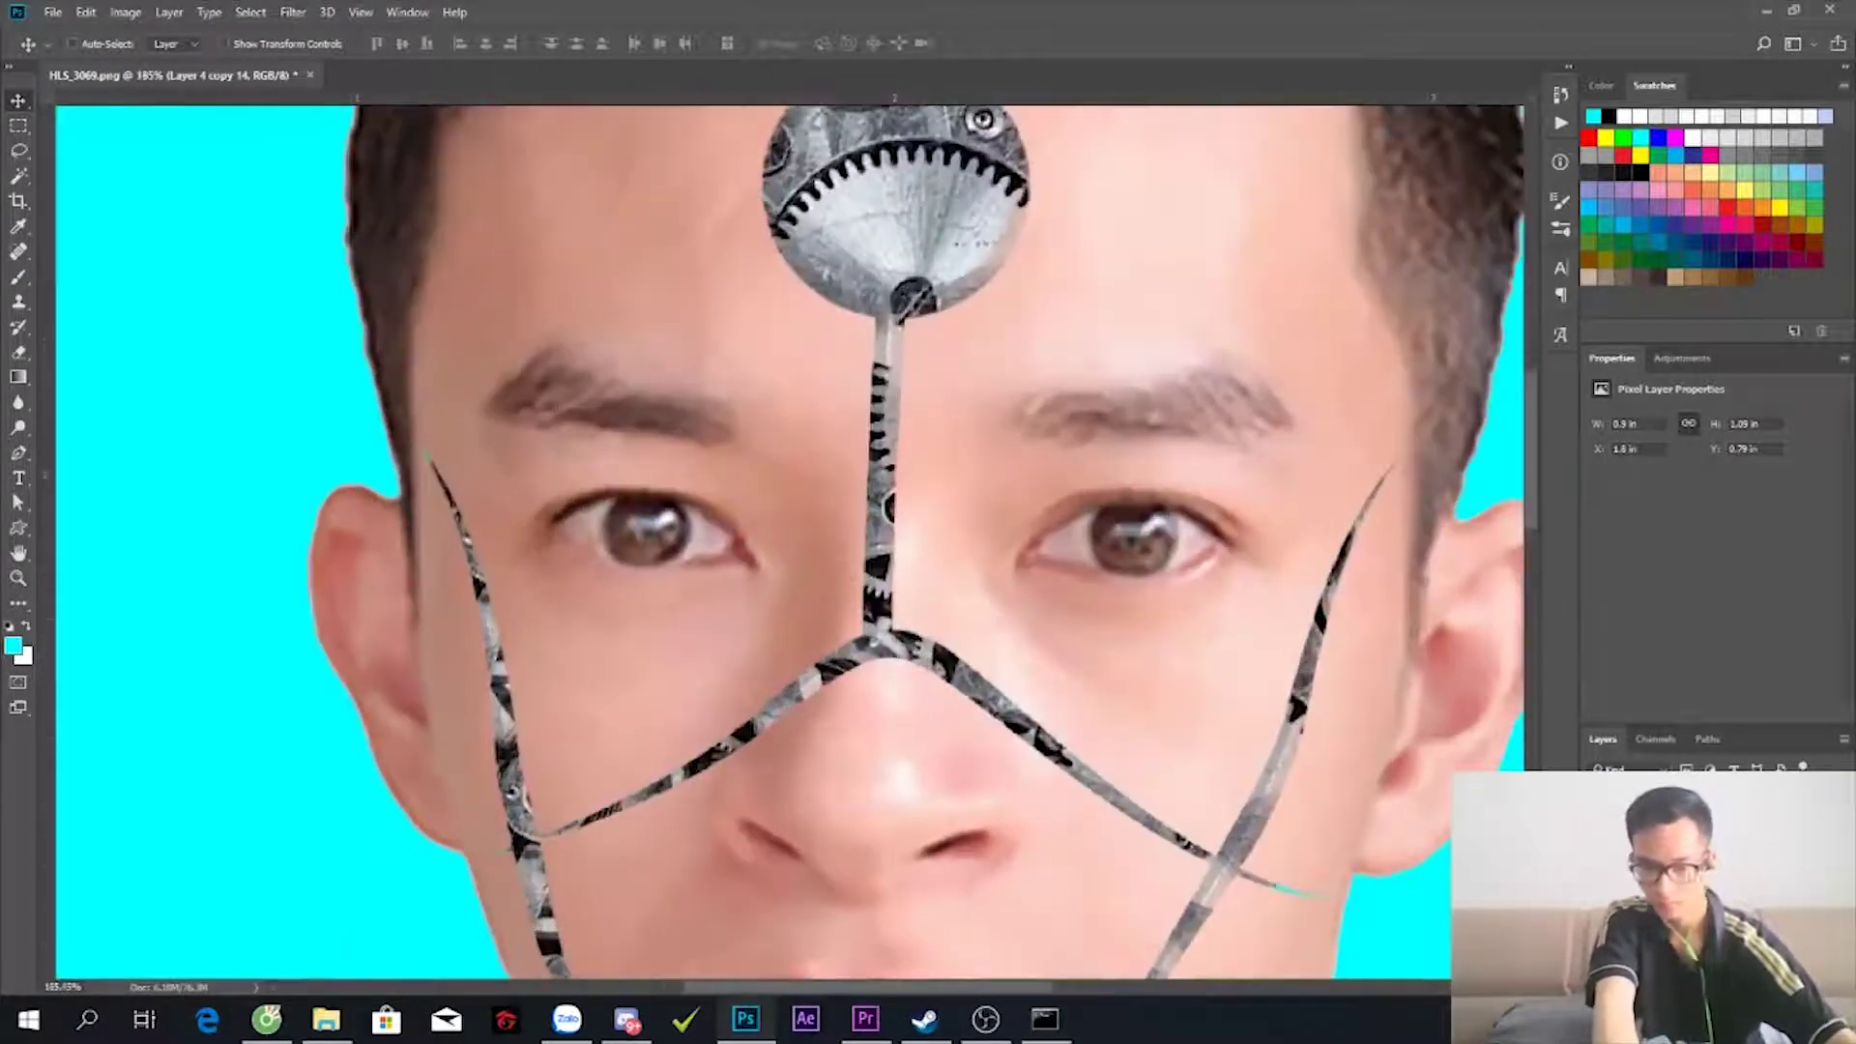
- Reopen the lines' layer style and lower the underlying Blend If highlight
double_click(1720, 822)
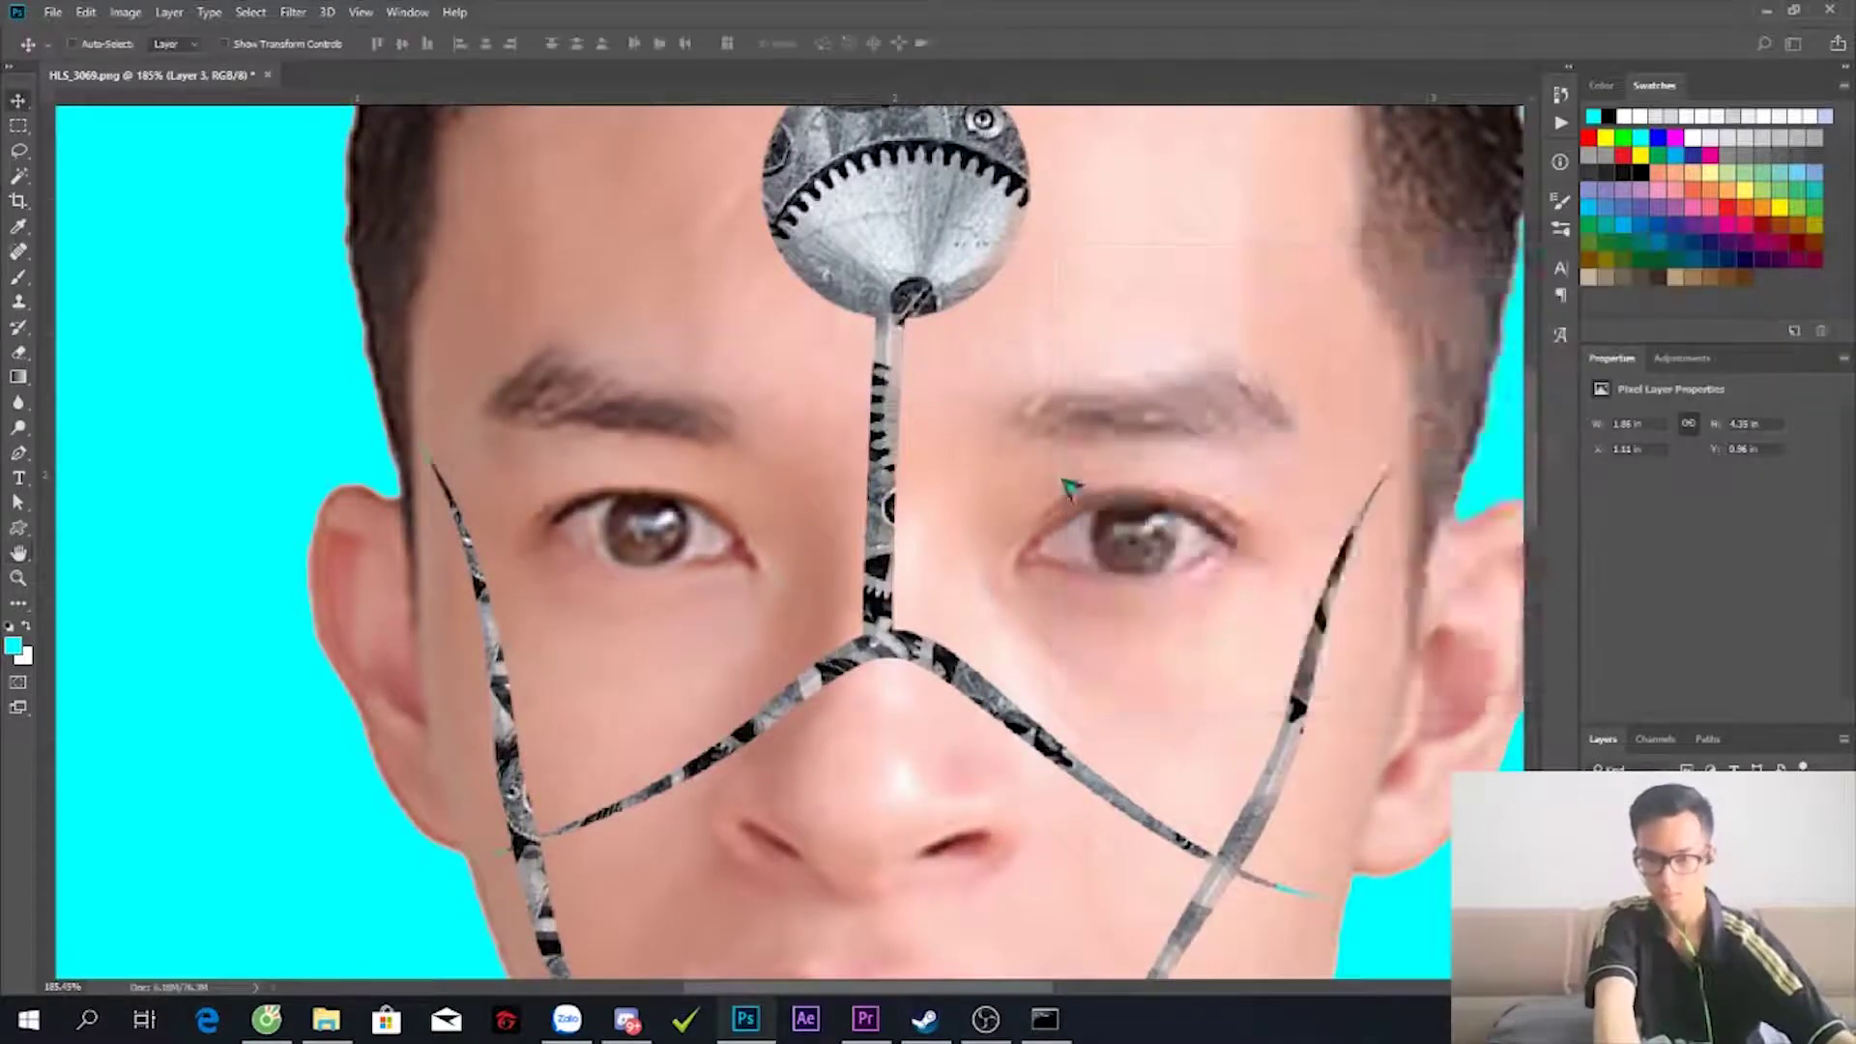
scroll(1064, 485, "down", 2)
left_click_drag(1571, 630, 1365, 655)
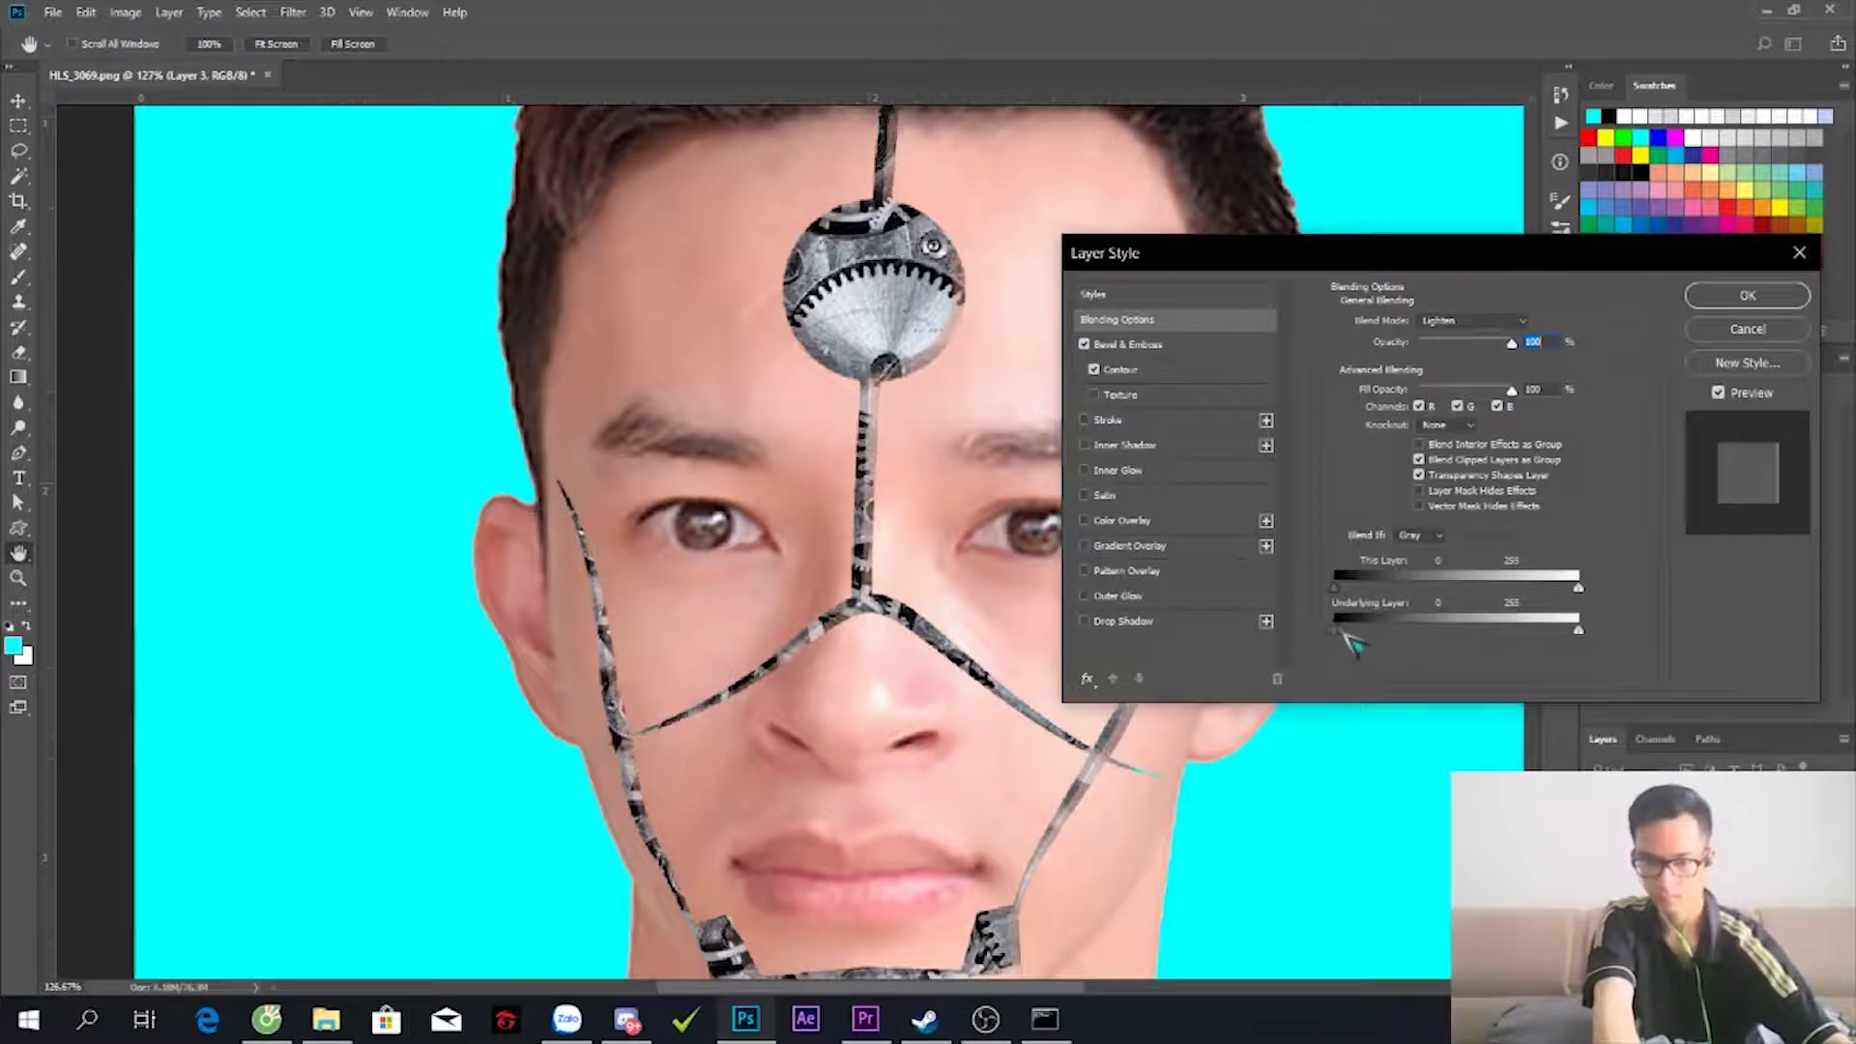
- Reset the underlying Blend If range and try Linear Burn blending on the lines
left_click_drag(1388, 646, 1334, 631)
left_click(1469, 319)
left_click(1459, 416)
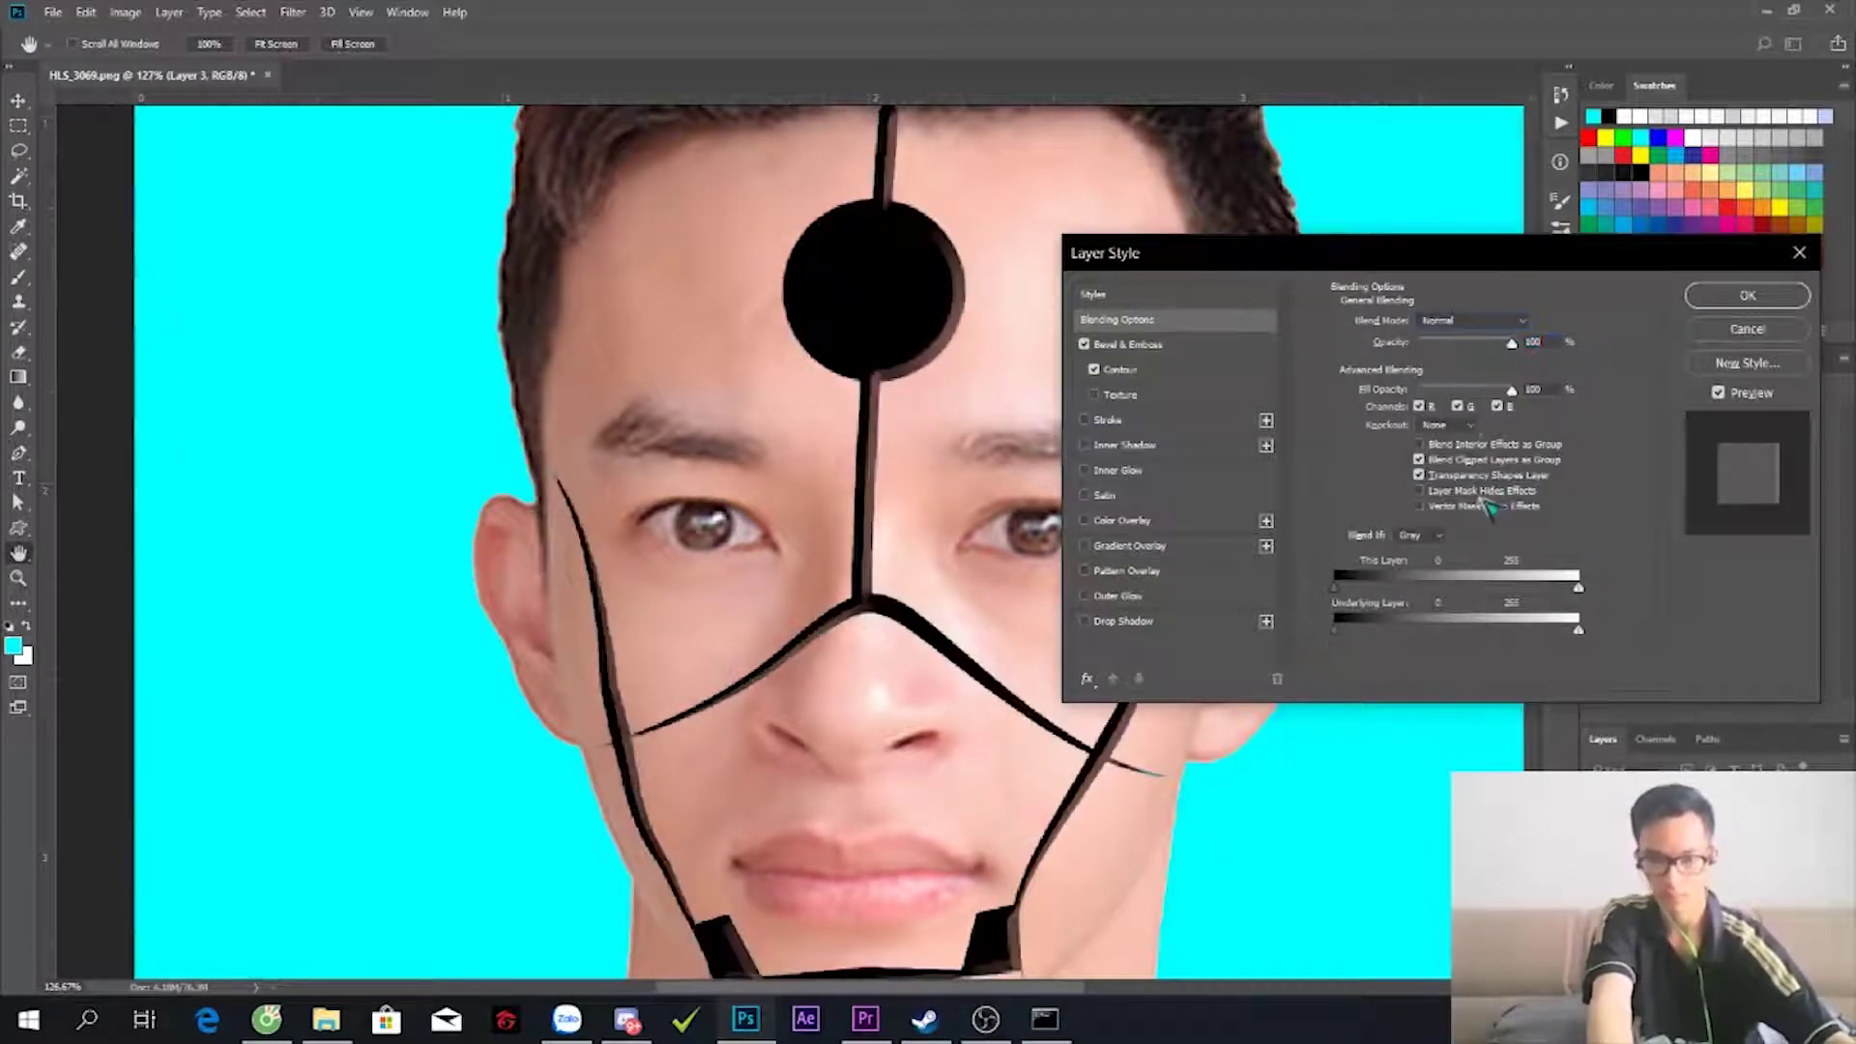
key("Down")
key("Down")
key("Down")
key("Down")
key("Down")
key("Down")
key("Down")
key("Down")
key("Down")
left_click(1216, 347)
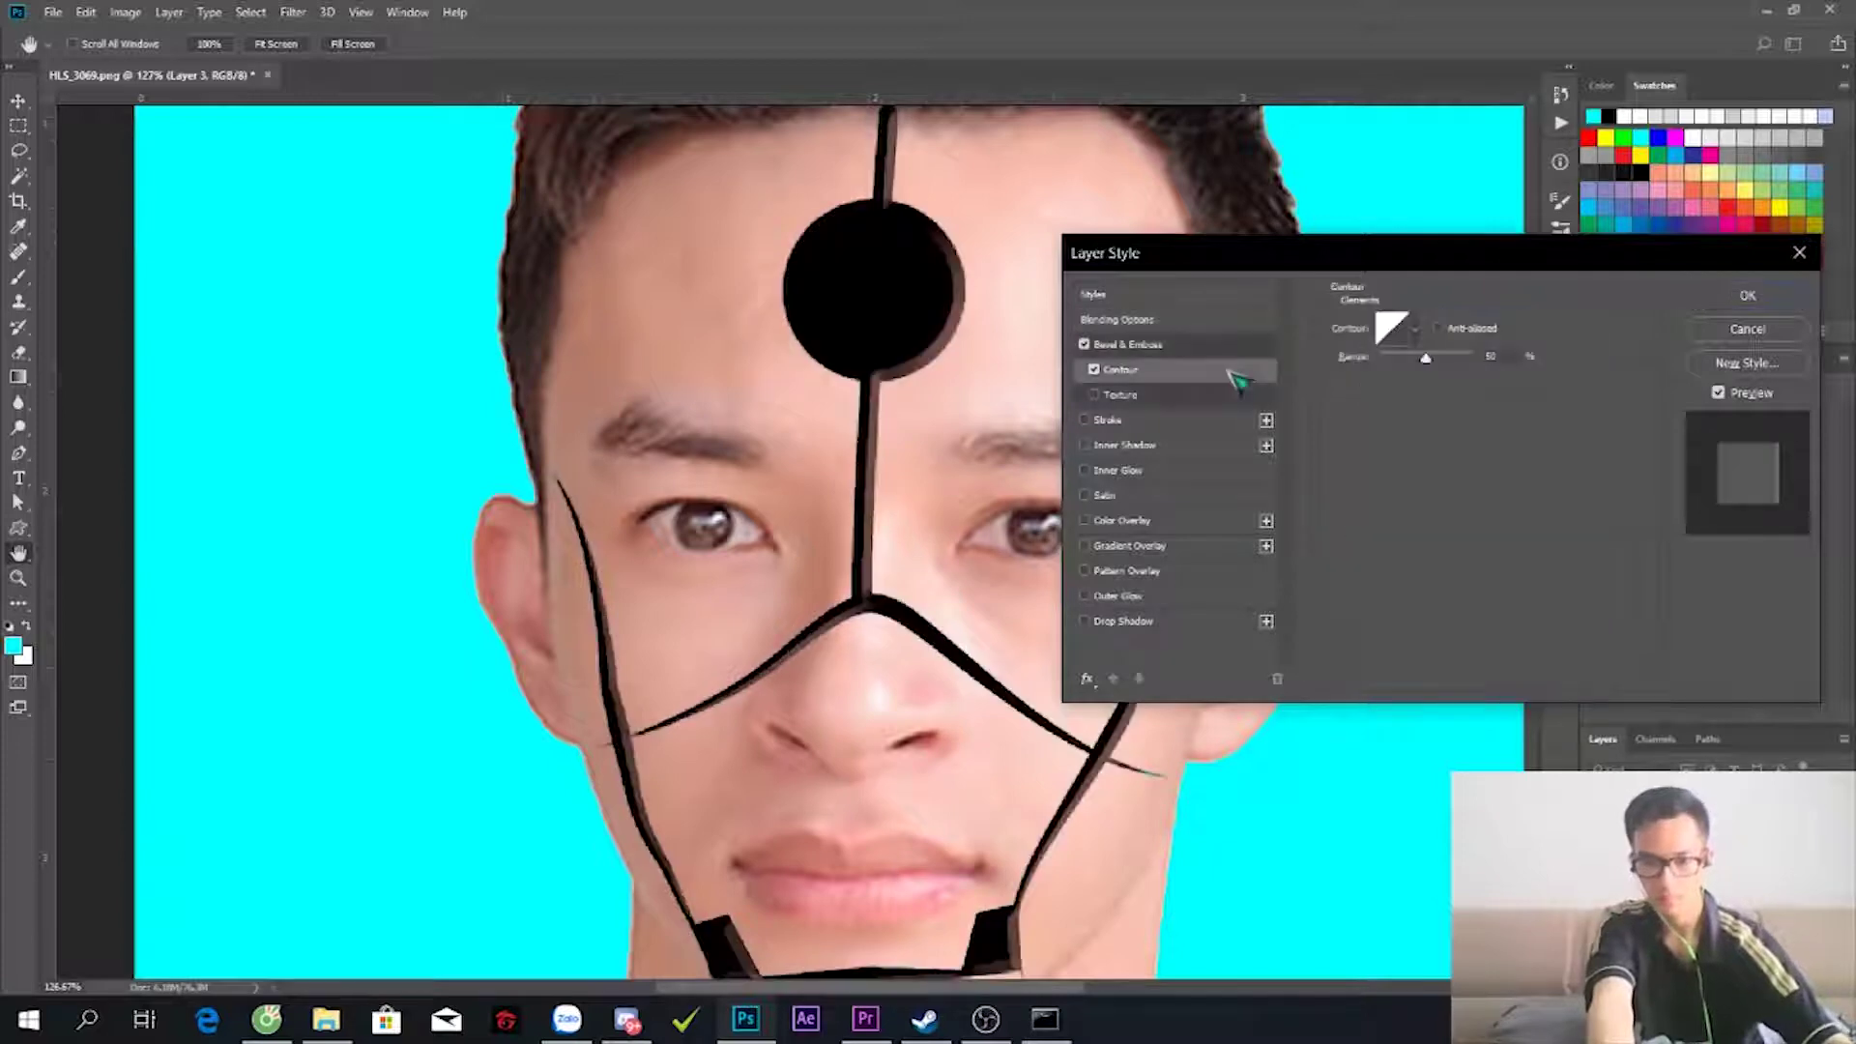
- Tweak the bevel highlight opacity, reduce the bevel size slightly and keep the Inner Bevel style
left_click(1504, 595)
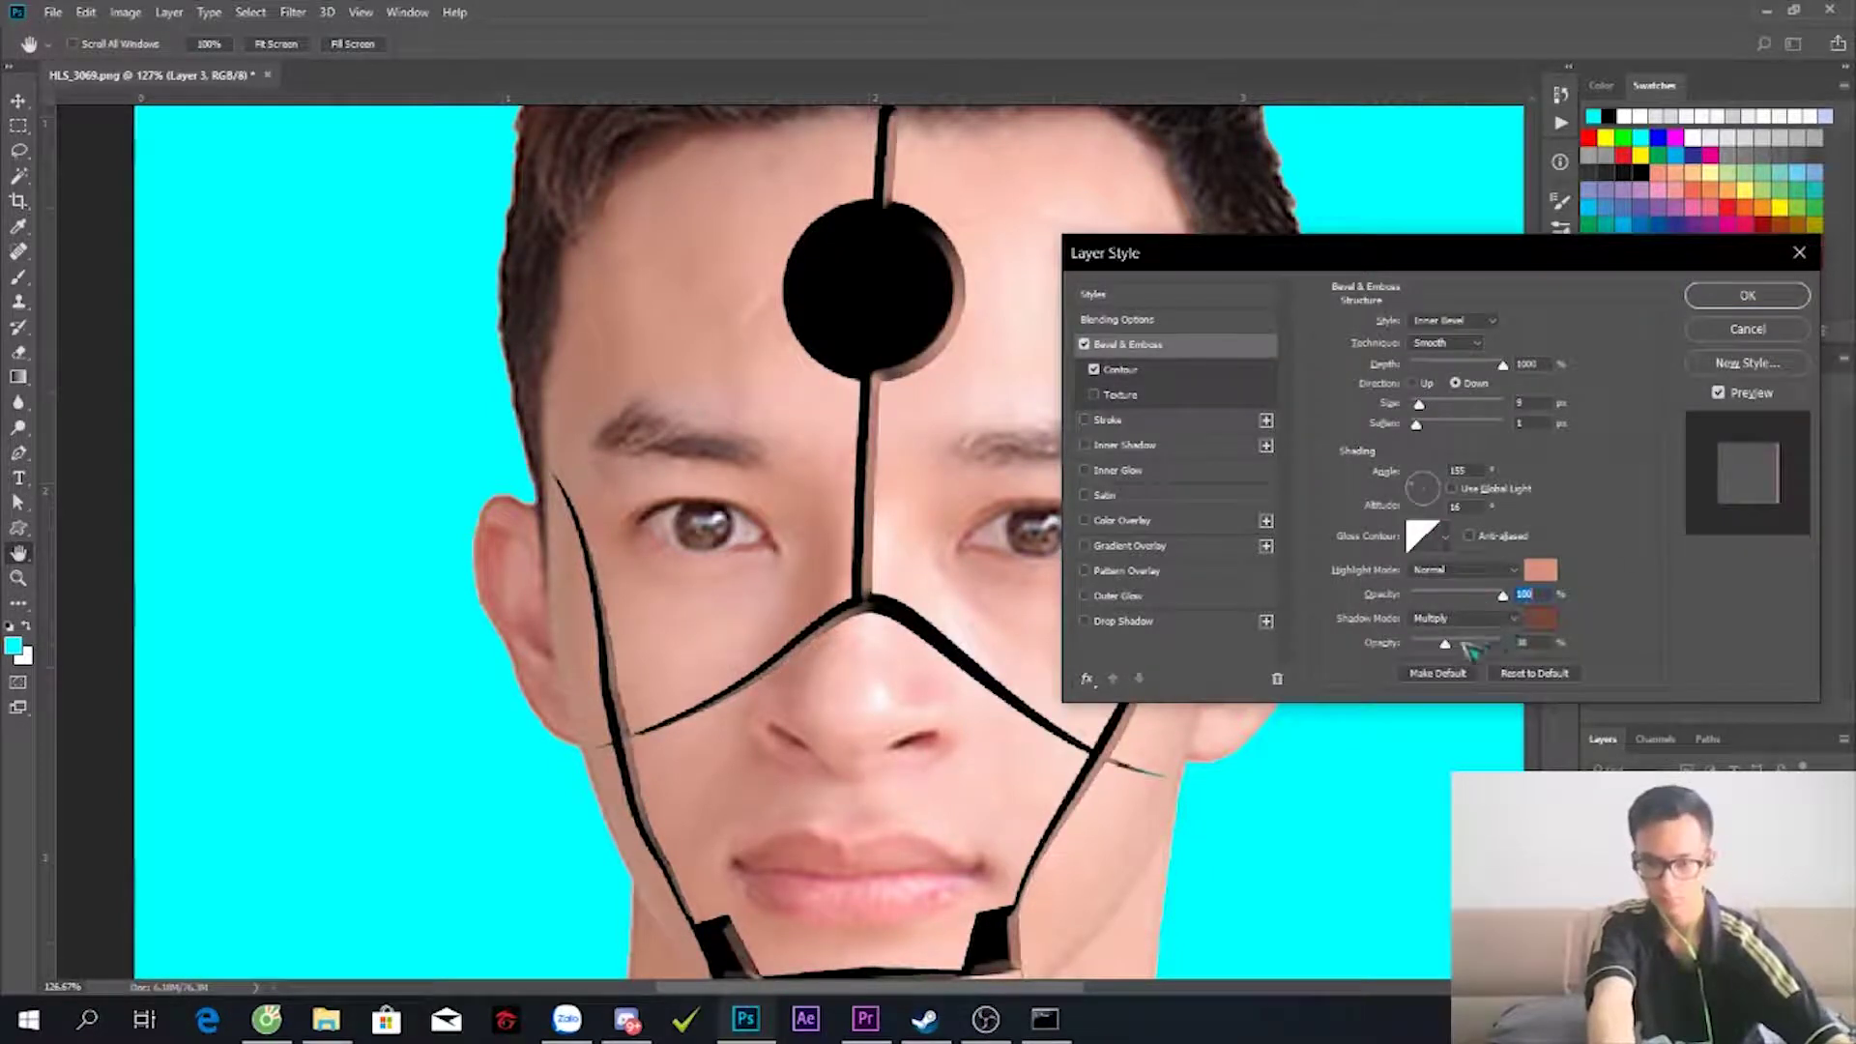
key("shift+Down")
key("shift+Down")
key("shift+Down")
key("Down")
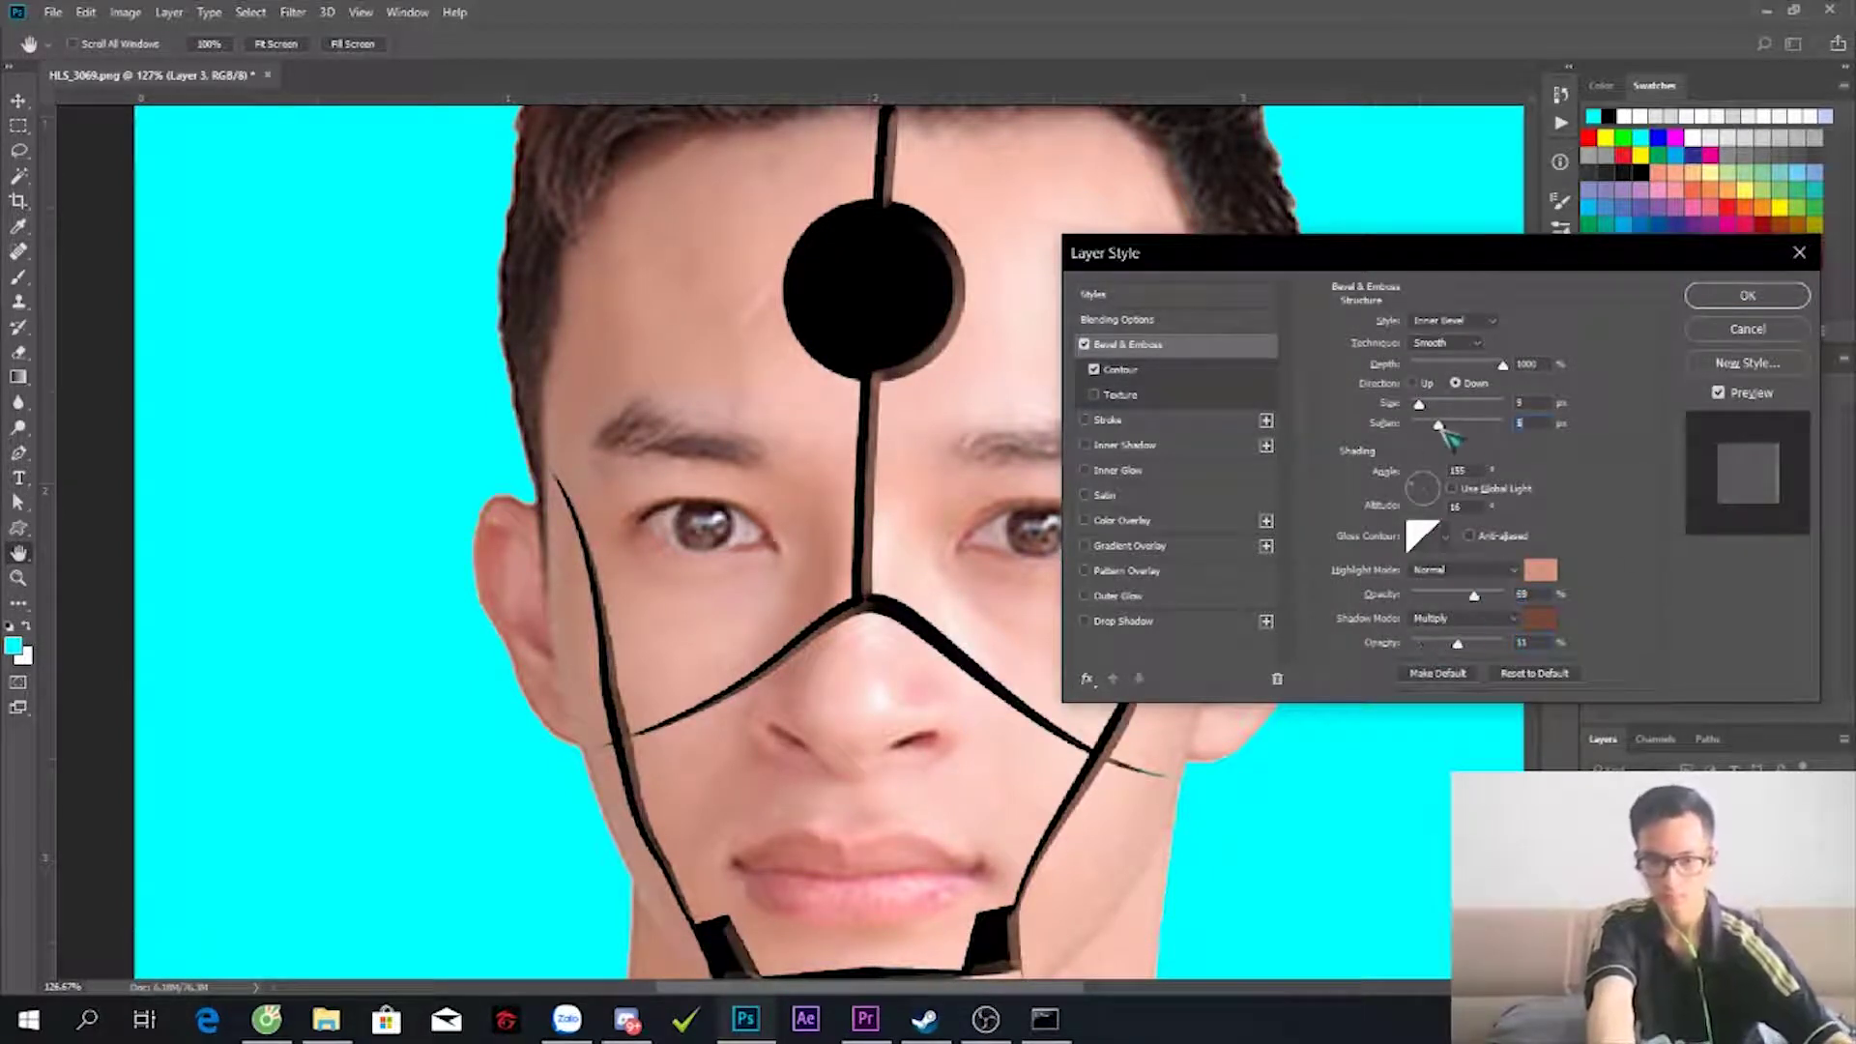
left_click_drag(1418, 404, 1429, 423)
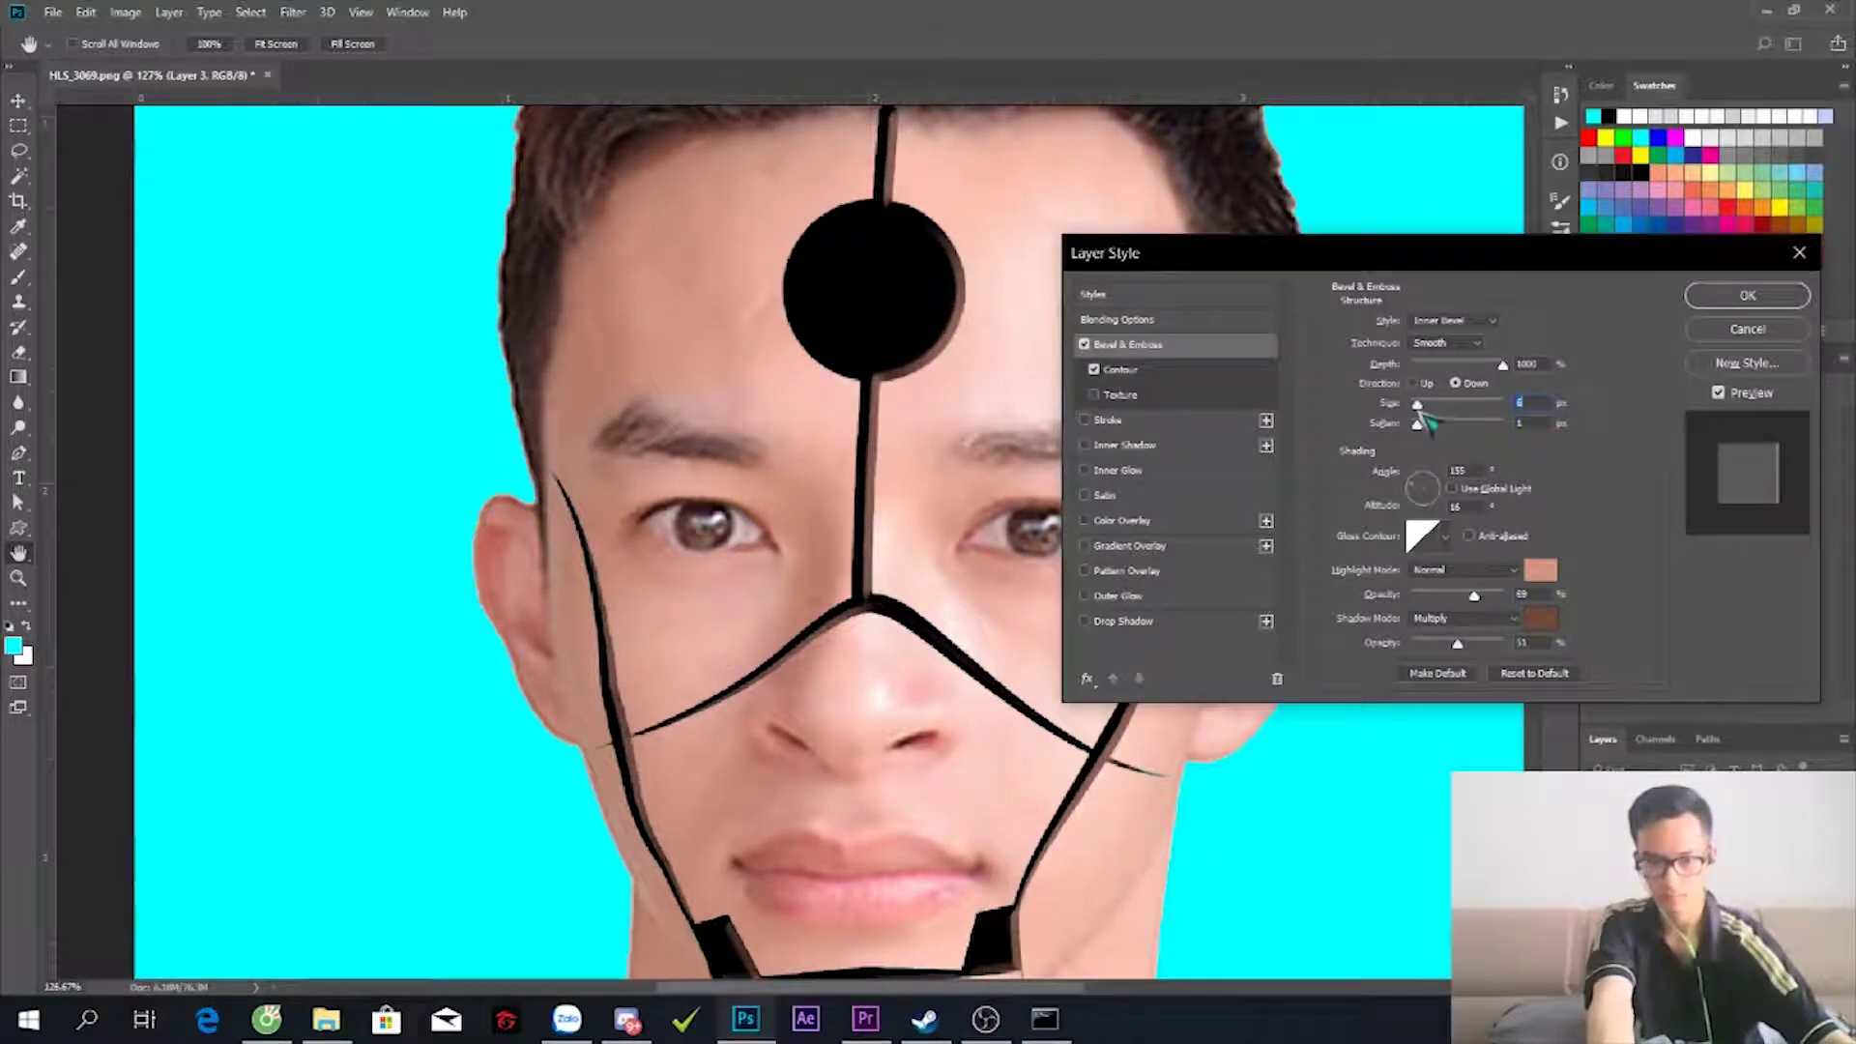
left_click(1489, 321)
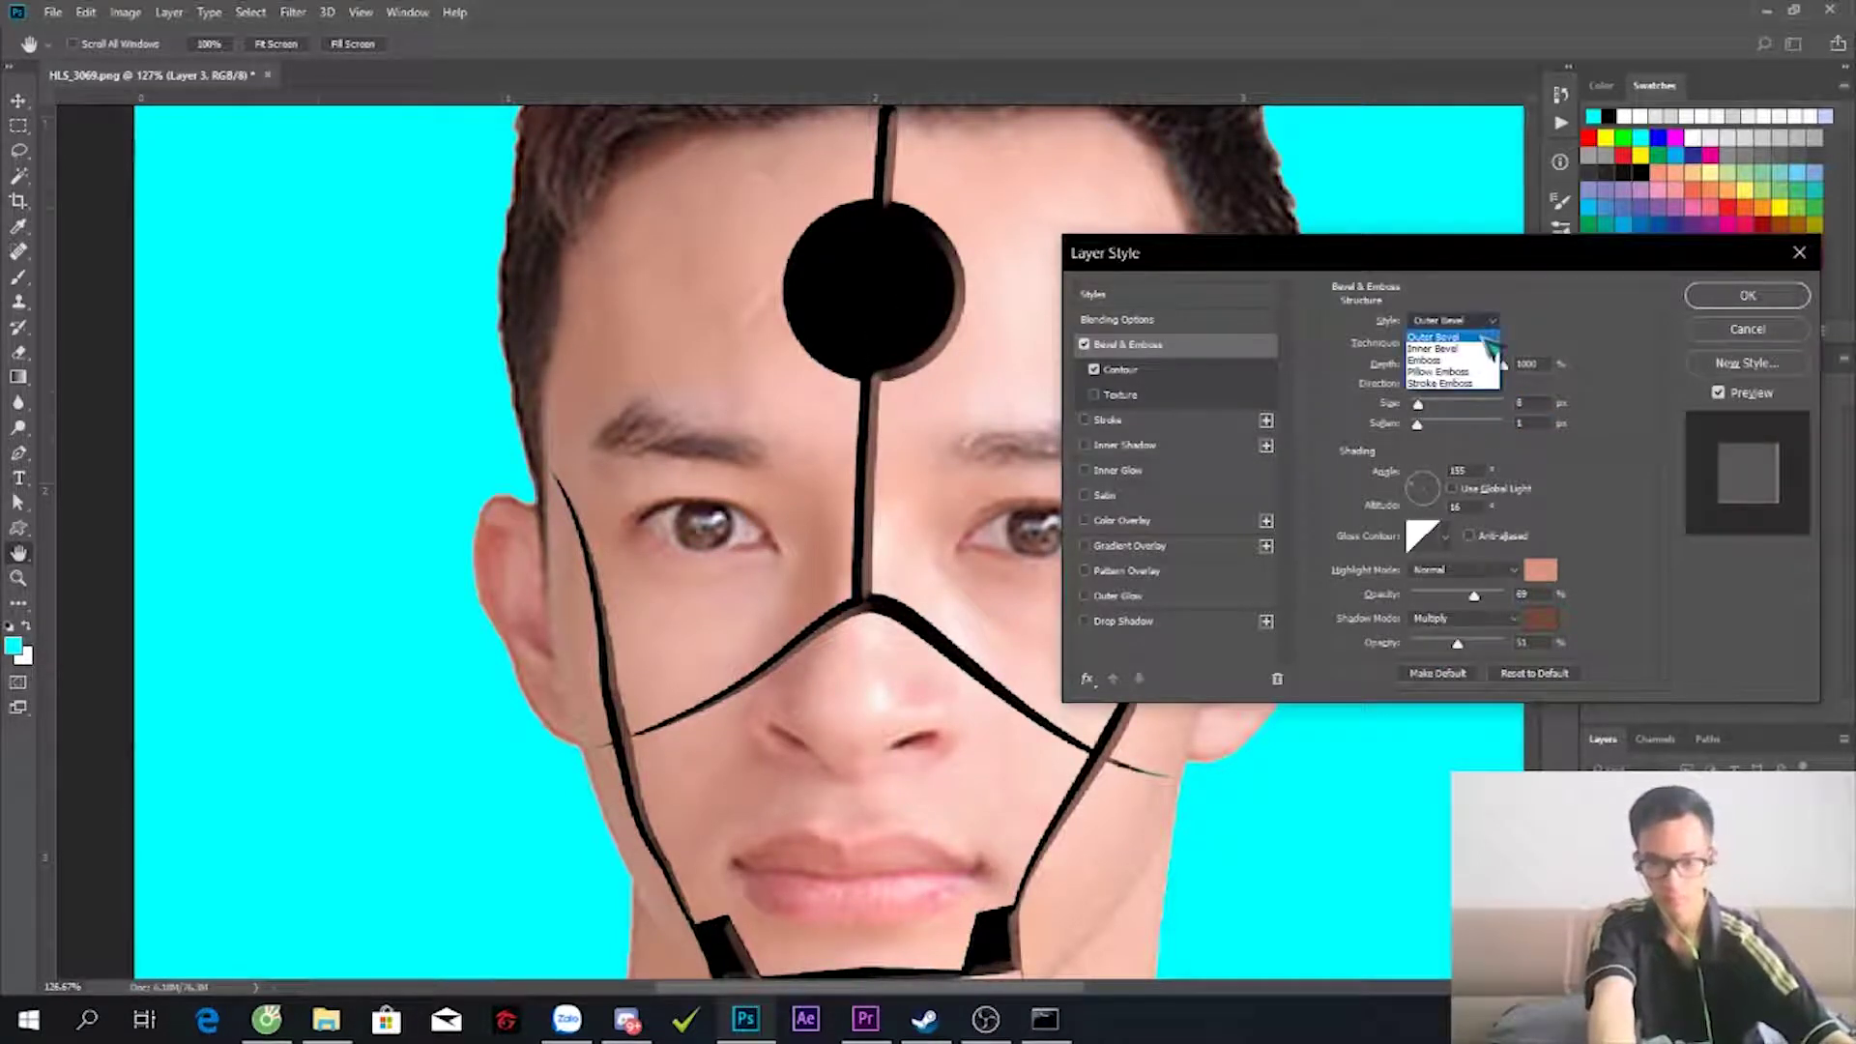
left_click(1488, 349)
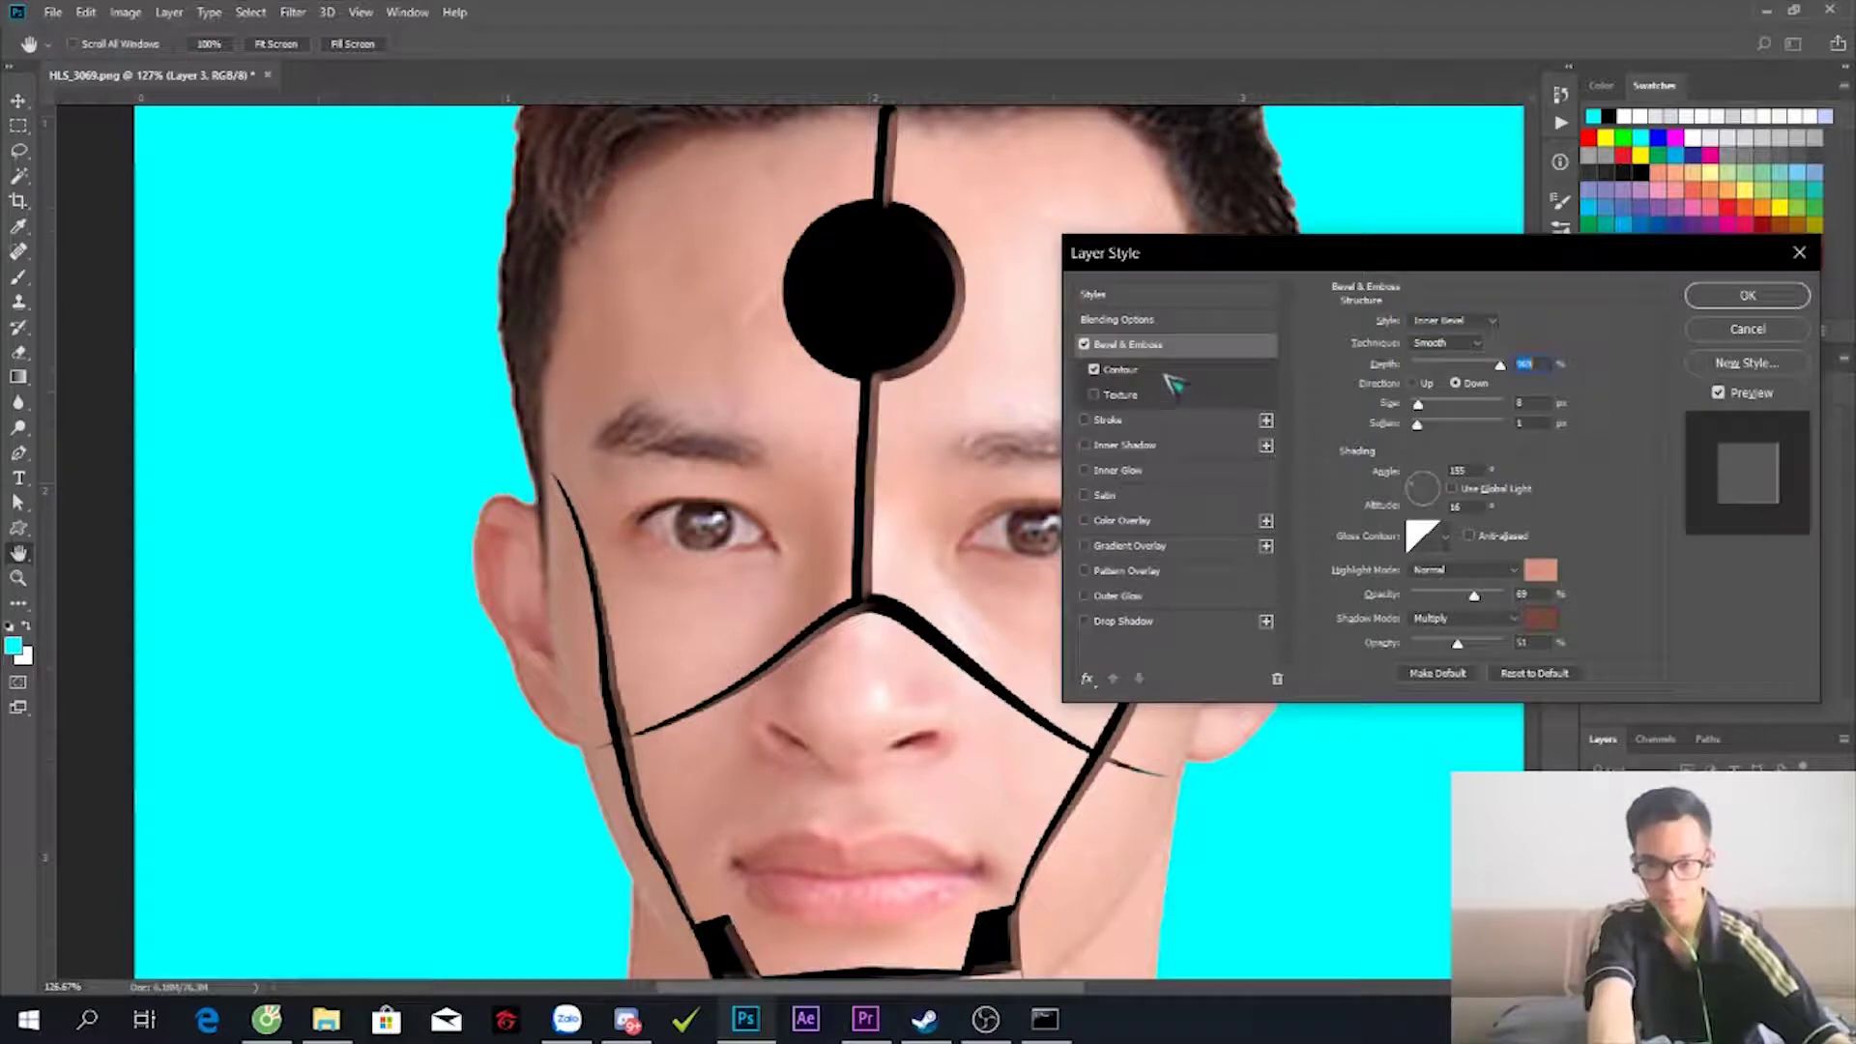
- Let gear texture show through via Blend If, then set a copper highlight at 100% opacity
left_click(1121, 319)
mouse_move(1346, 630)
left_mouse_down()
mouse_move(1540, 642)
mouse_move(1343, 613)
mouse_move(1461, 601)
mouse_move(1440, 592)
left_mouse_up()
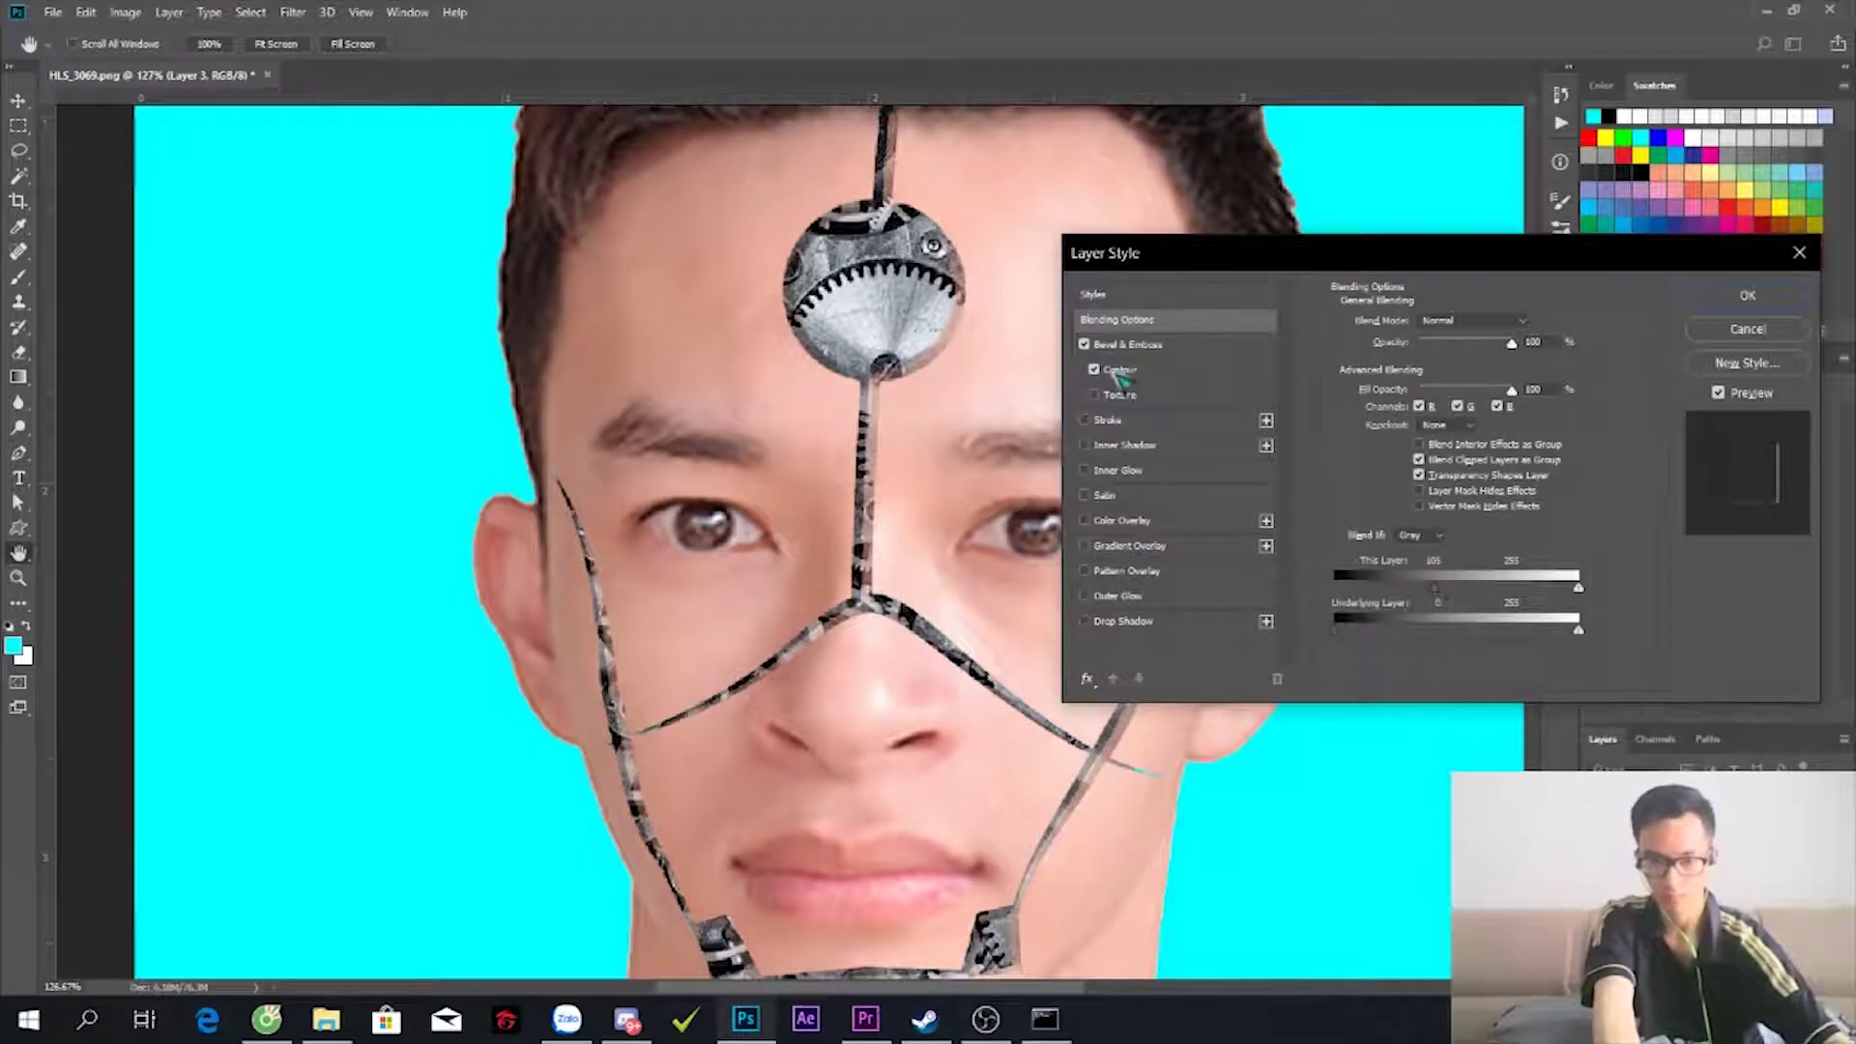
left_click(1141, 344)
mouse_move(1473, 594)
left_mouse_down()
mouse_move(1502, 595)
mouse_move(1460, 645)
left_mouse_up()
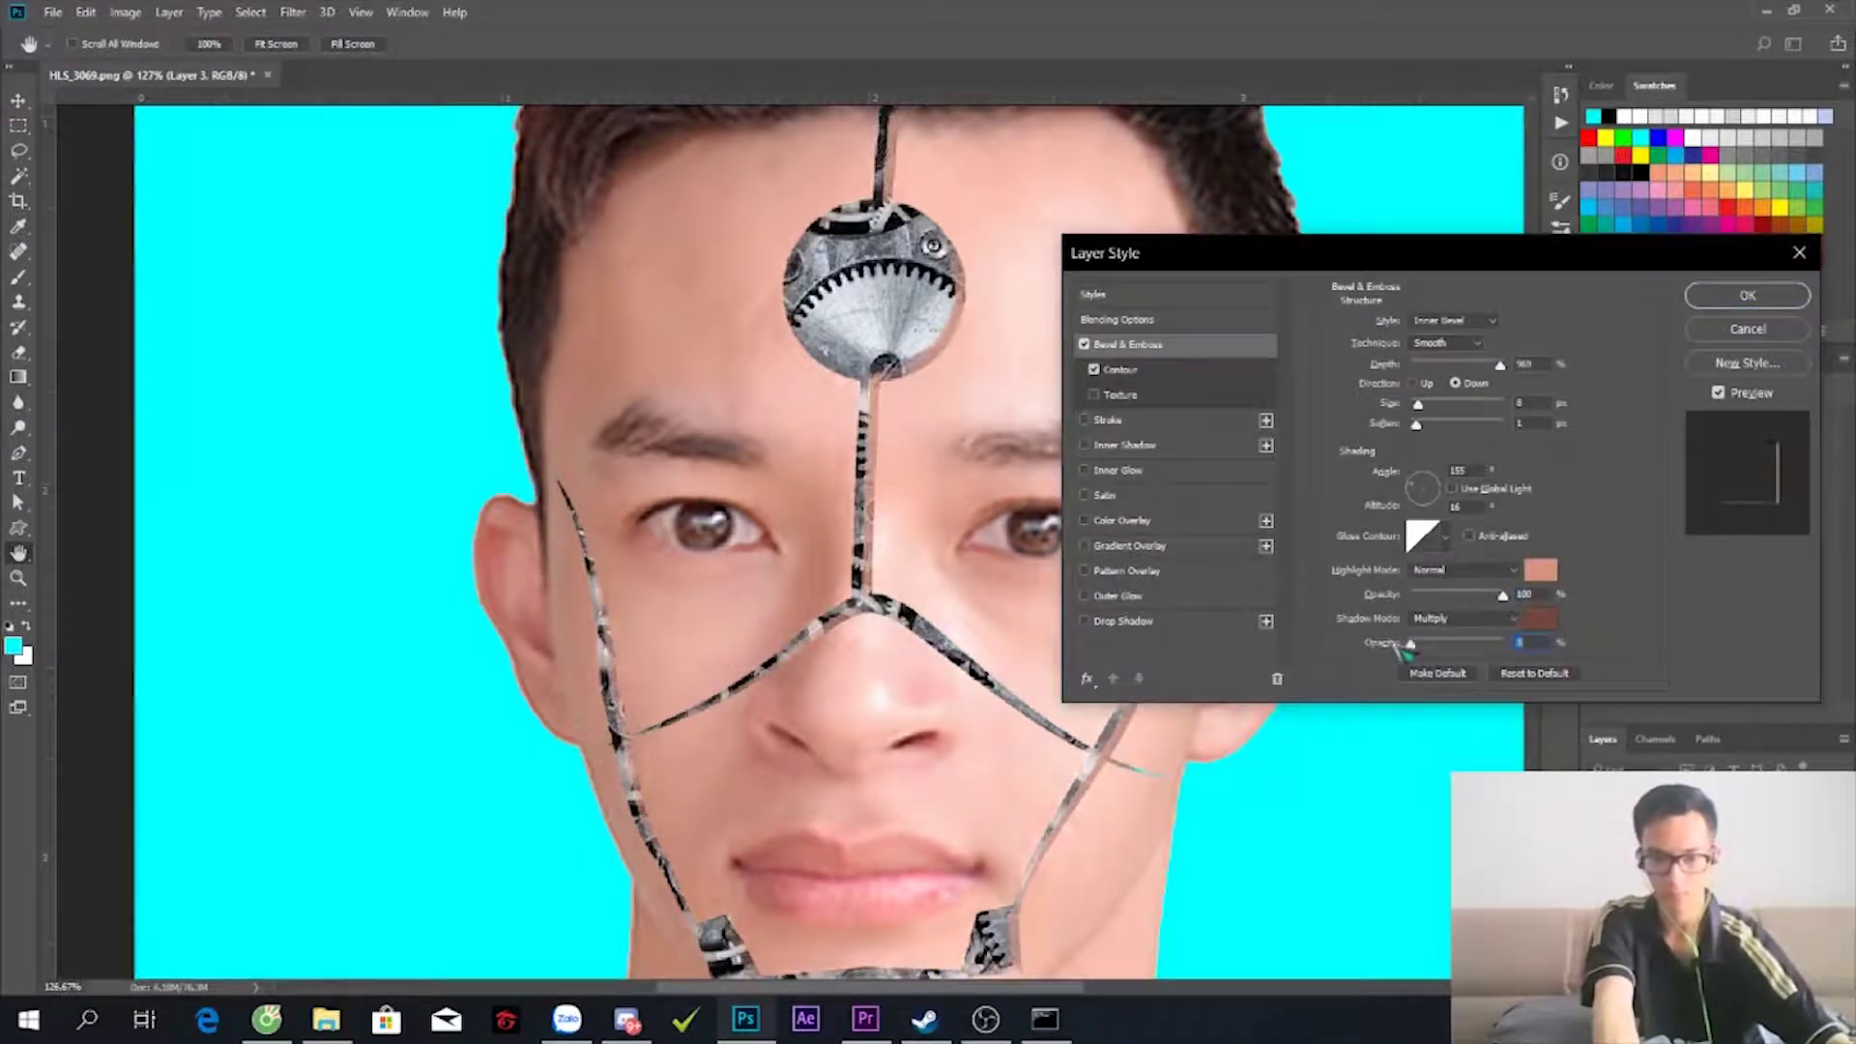
left_click(1540, 569)
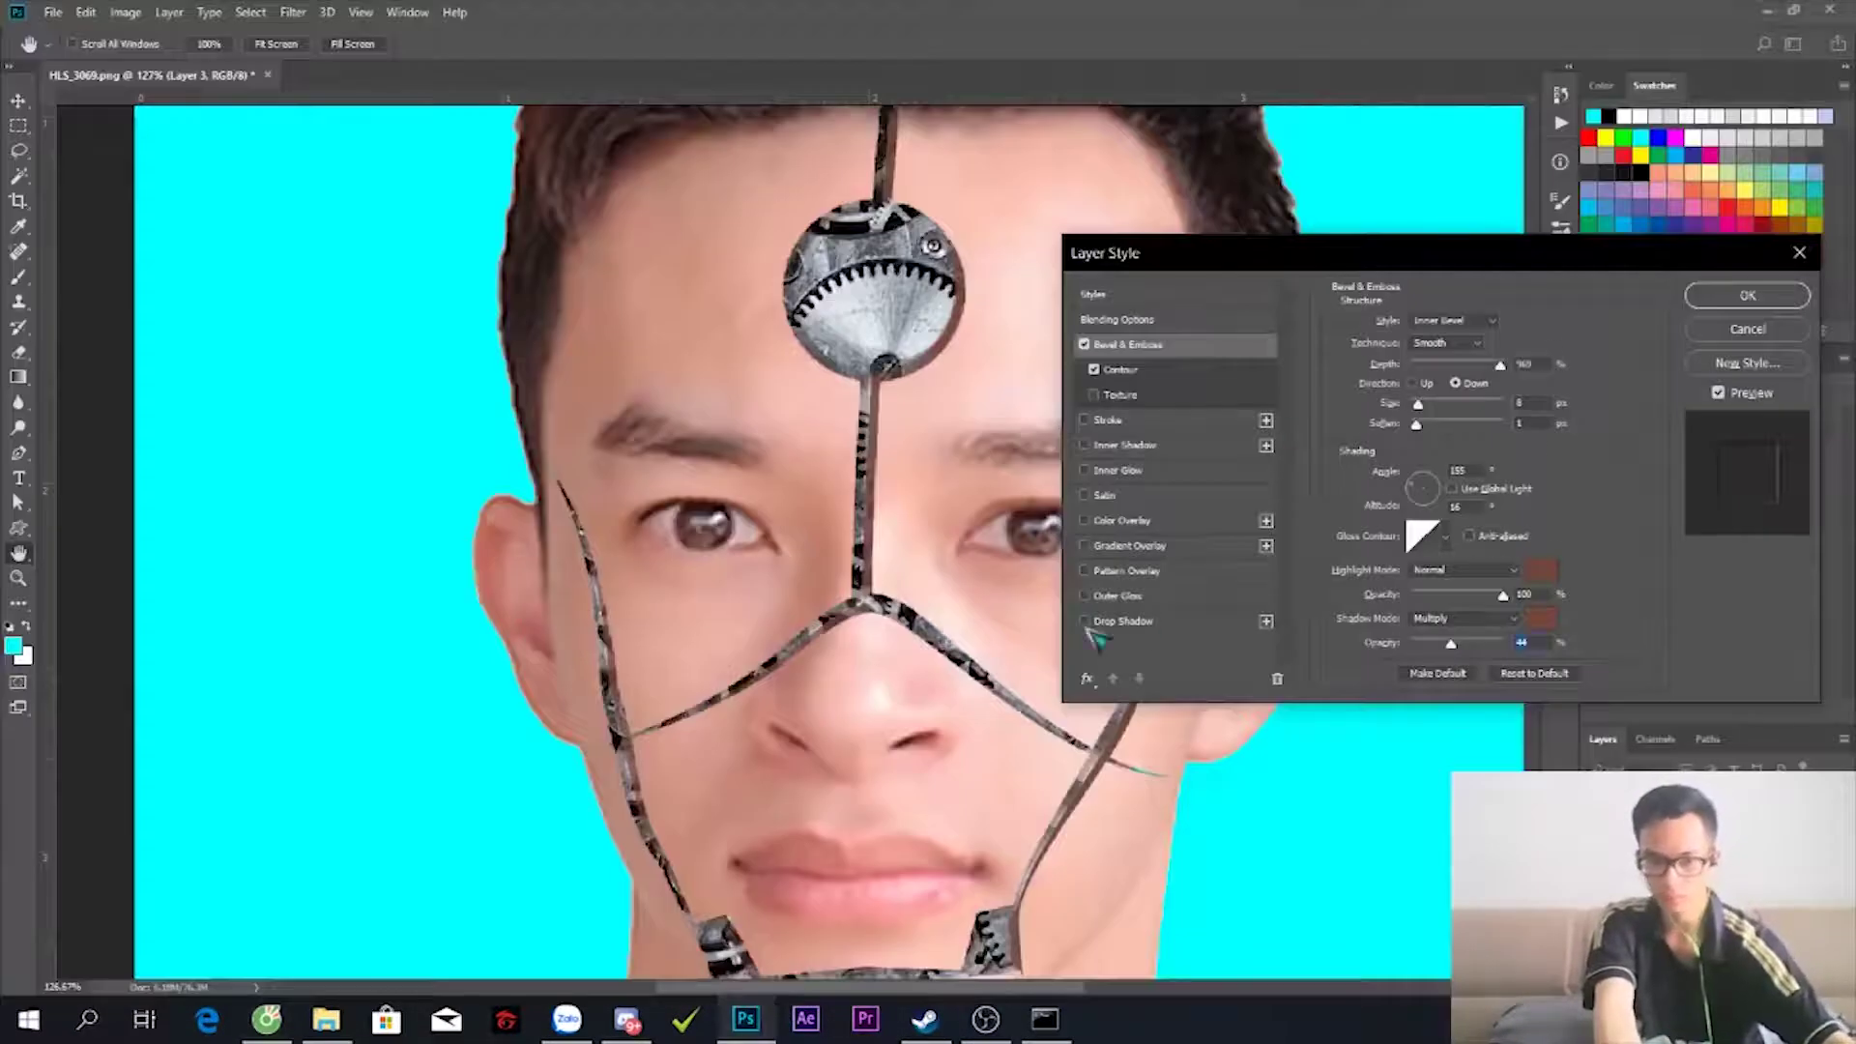
- Add a drop shadow to the metal lines with Spread 25
left_click(1088, 623)
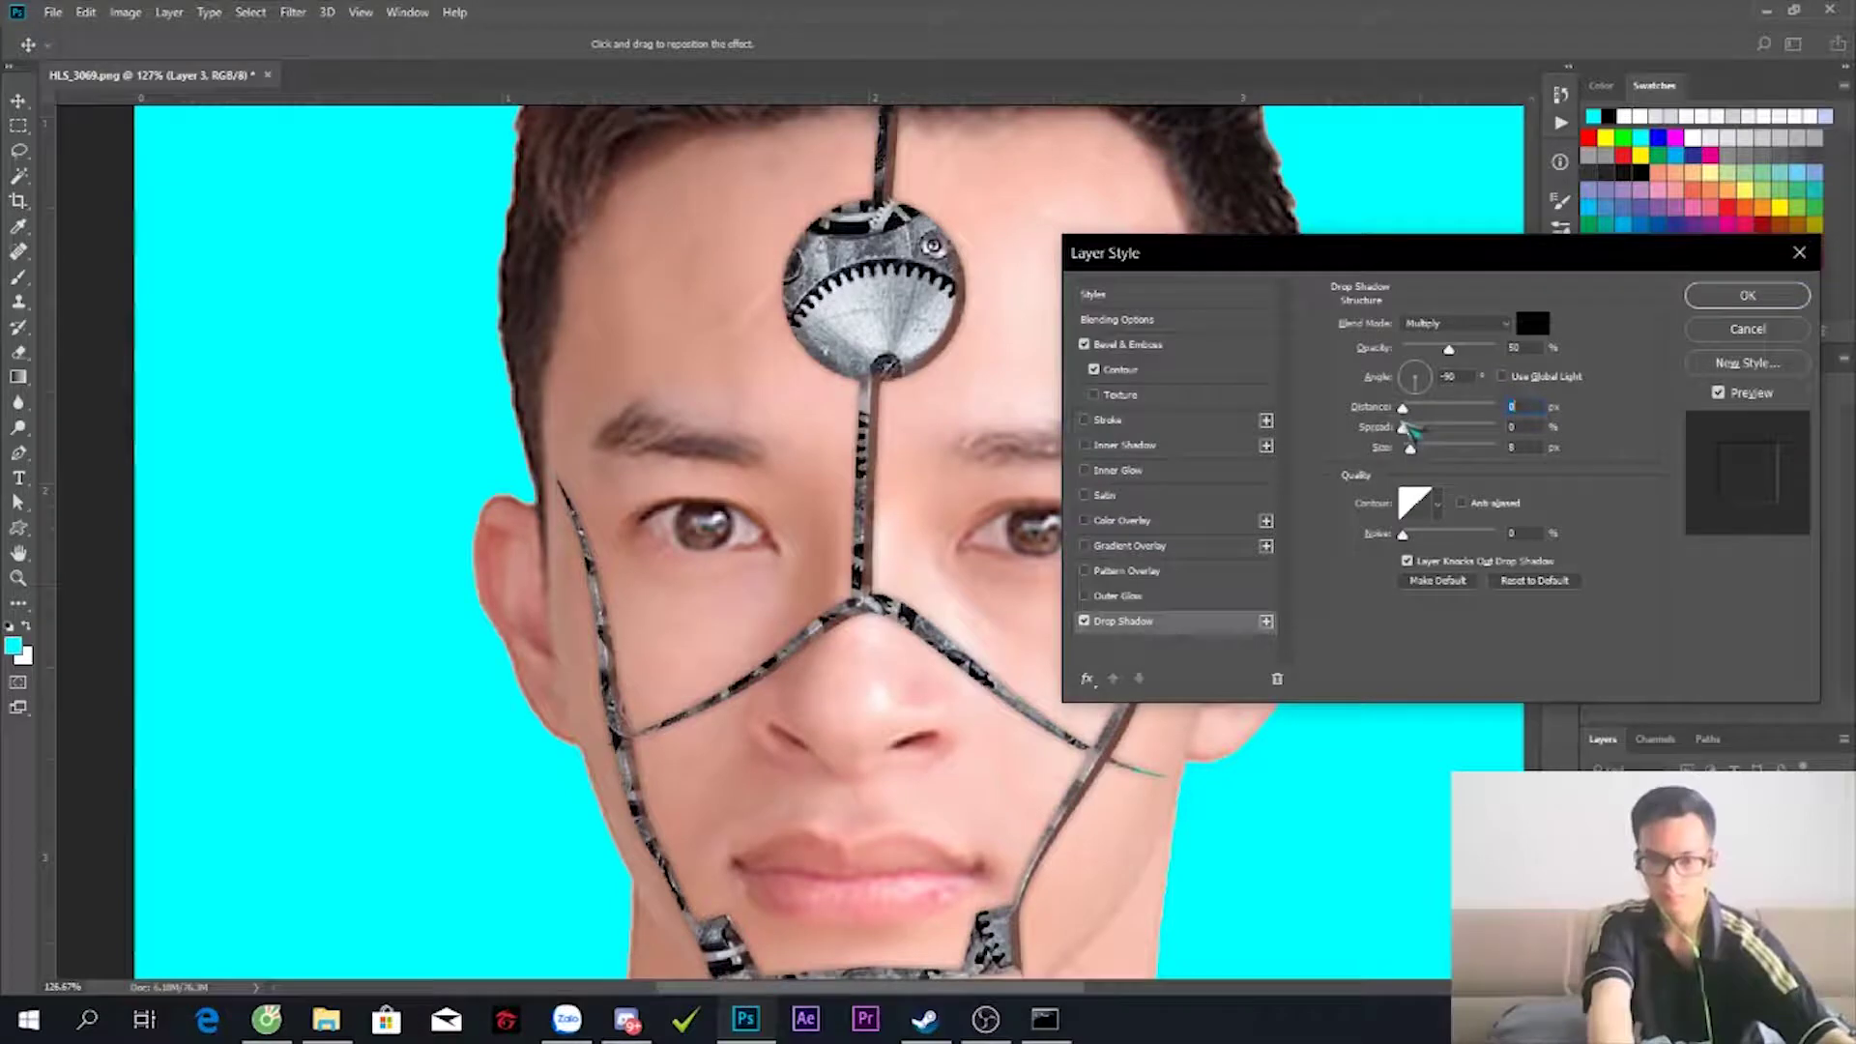
left_click_drag(1407, 428, 1425, 428)
left_click(1121, 370)
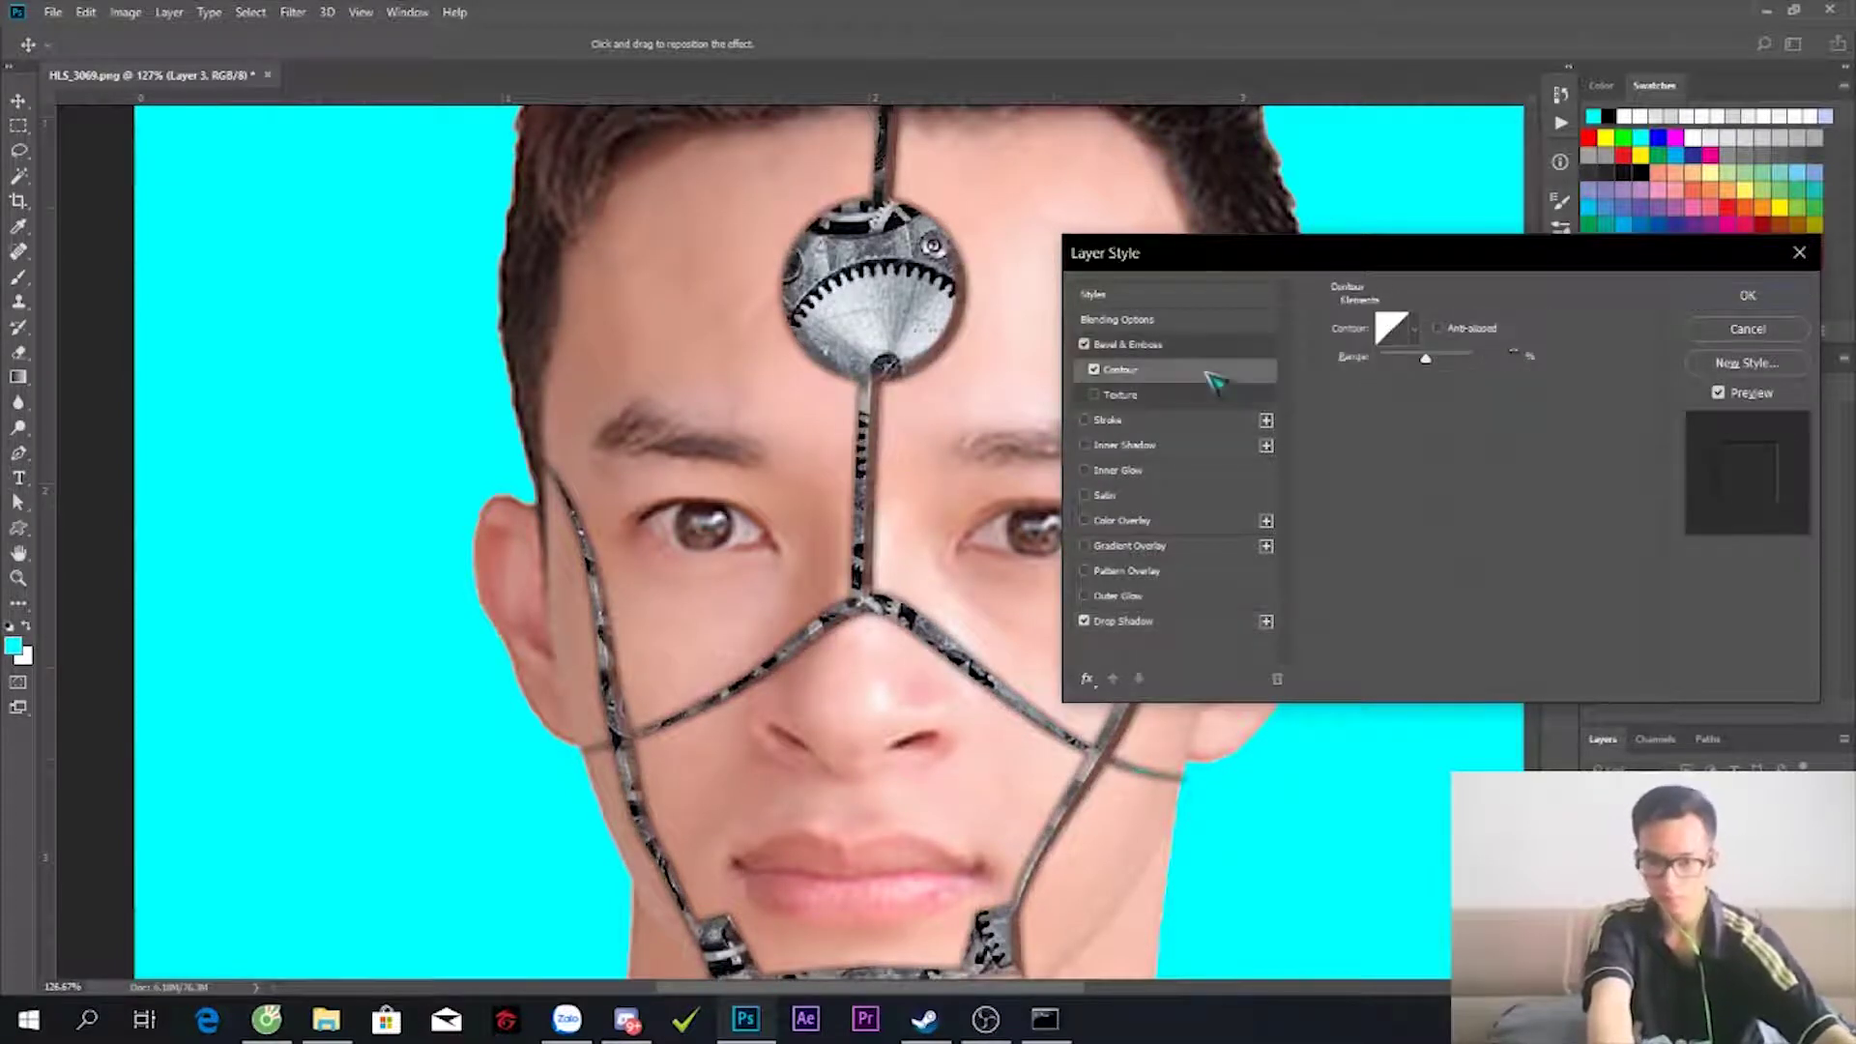
left_click(1126, 345)
- Set a reddish-brown bevel shadow at 55% opacity, bevel size about 2, and a new gloss contour
left_click(1539, 626)
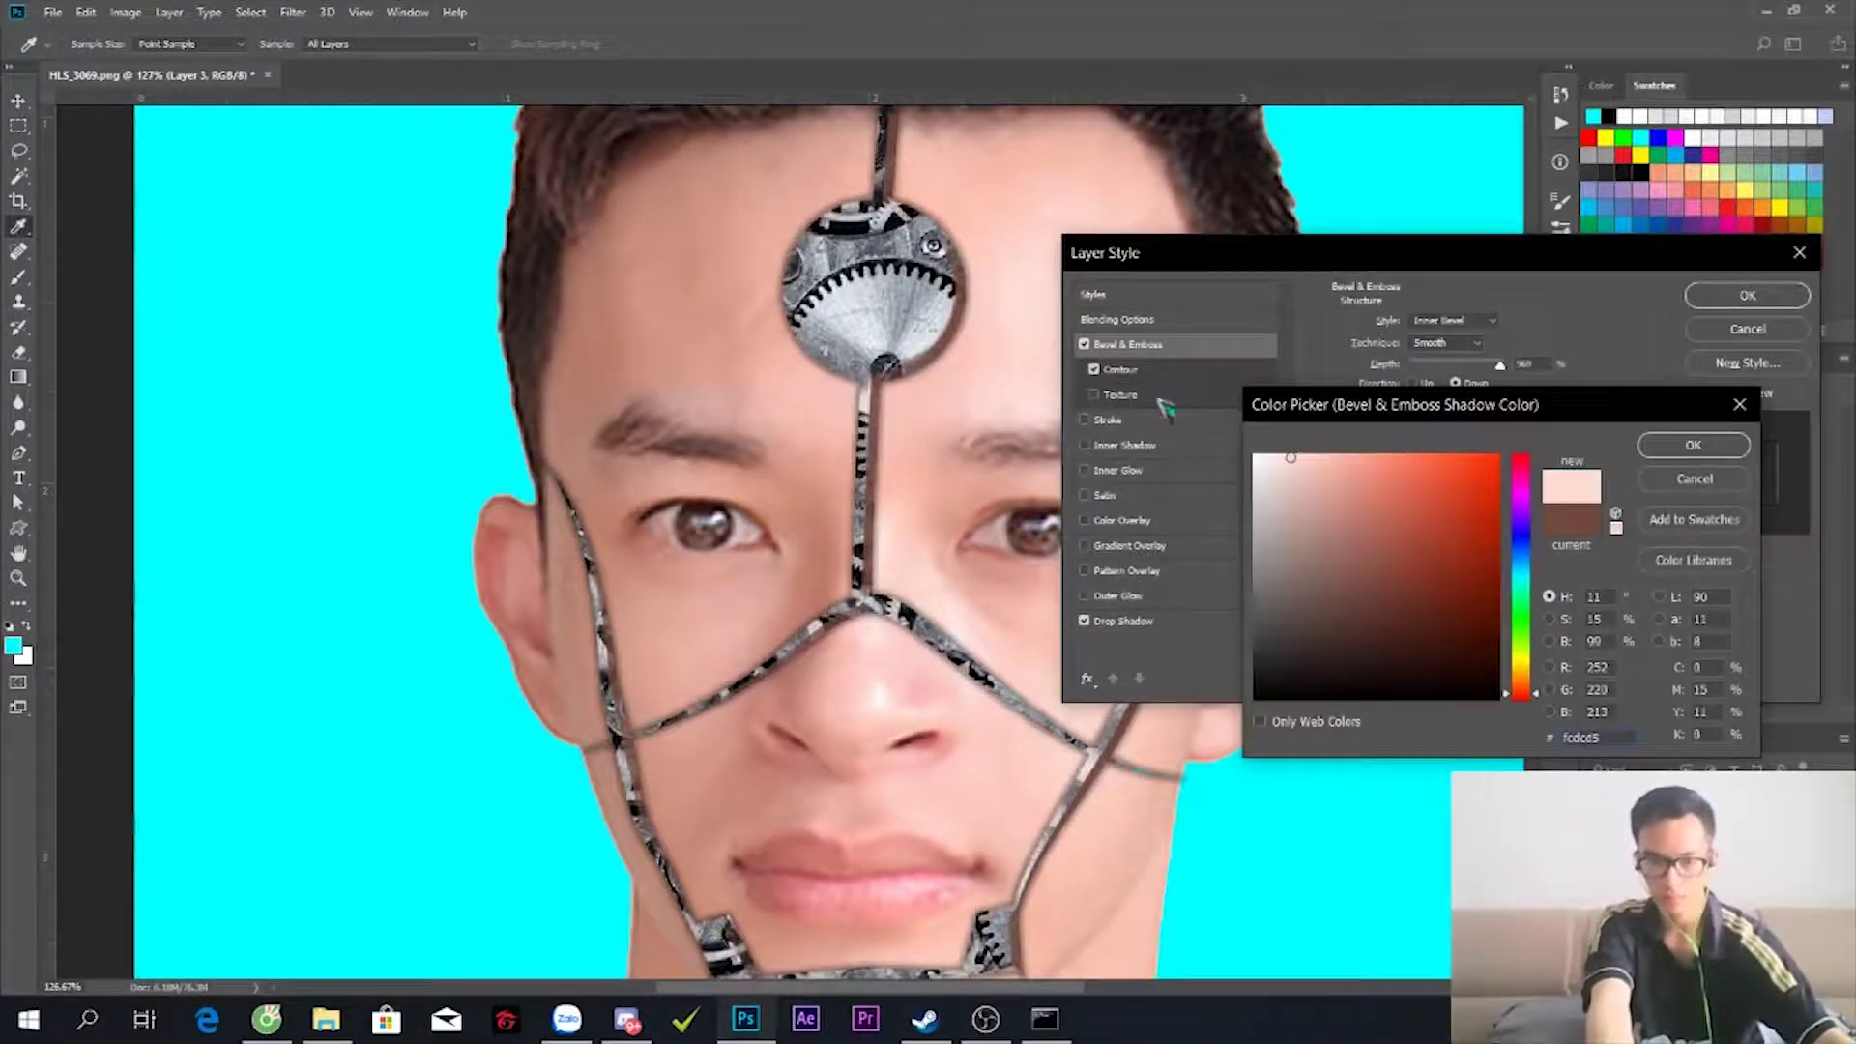
left_click(1304, 669)
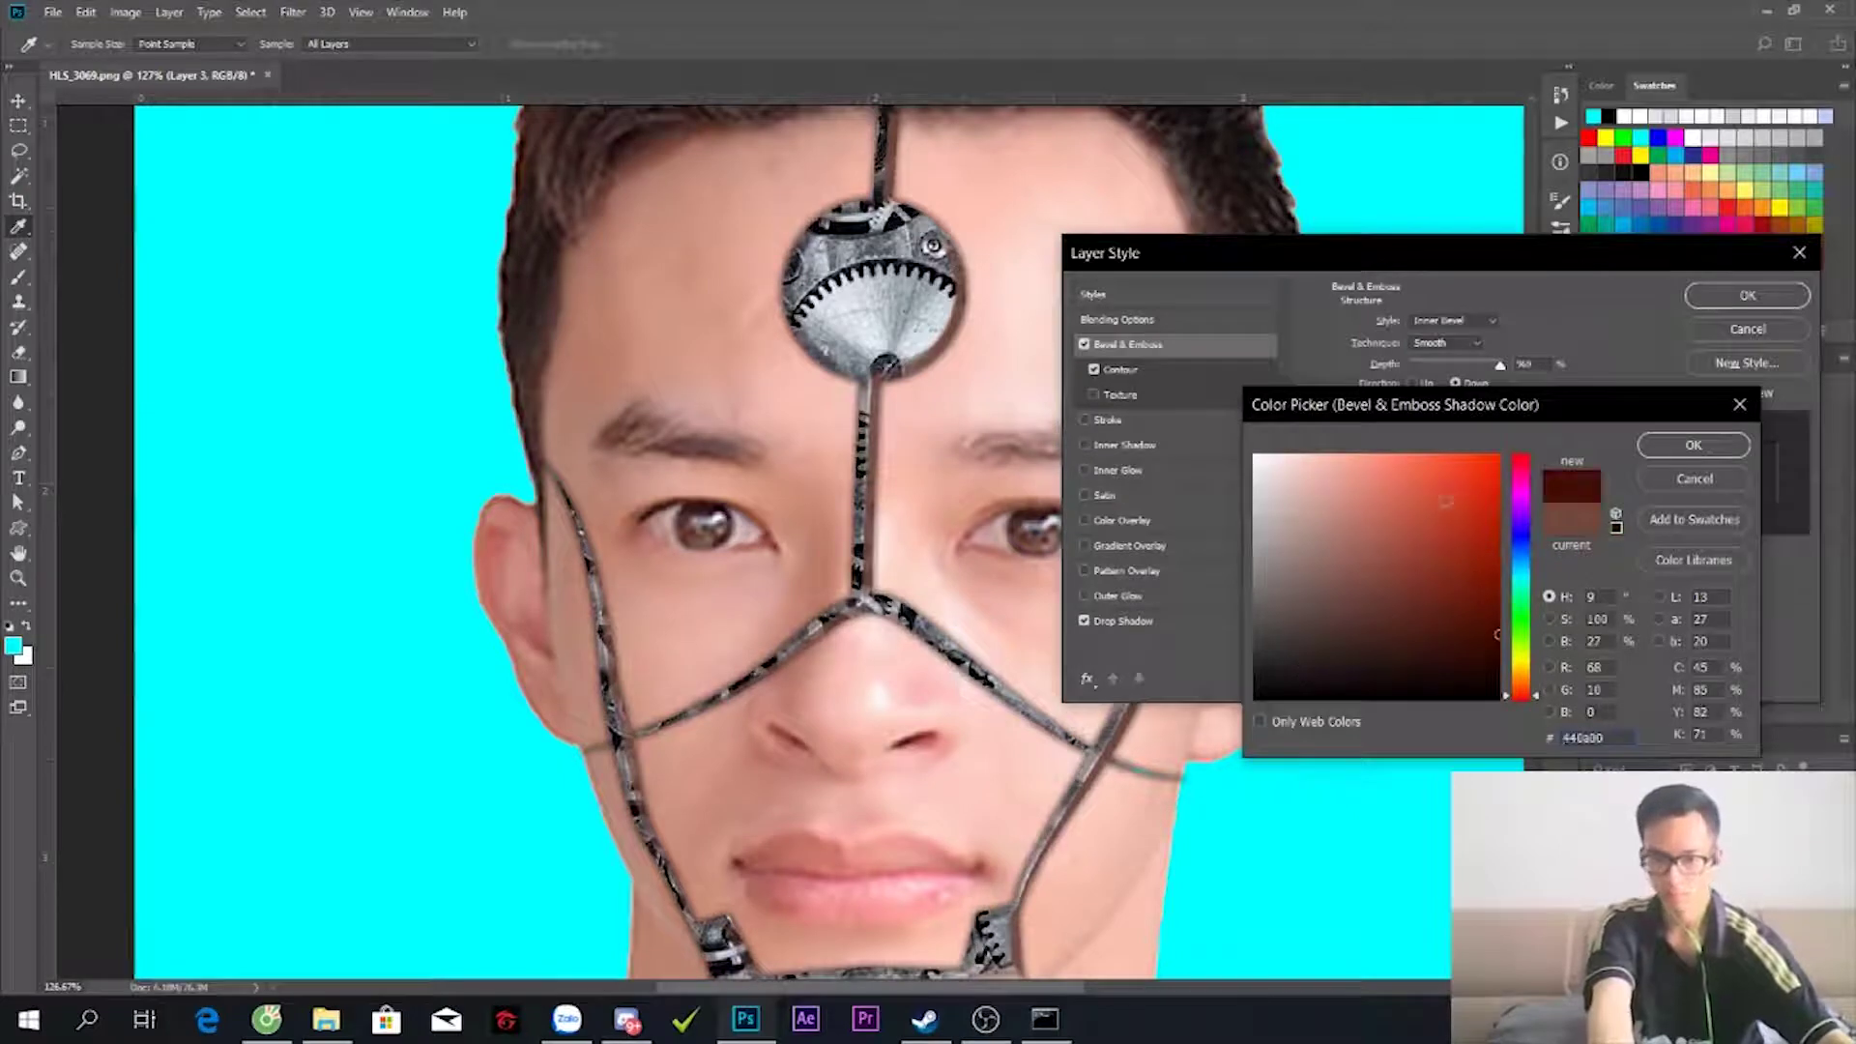
left_click(1693, 444)
left_click_drag(1480, 643, 1462, 643)
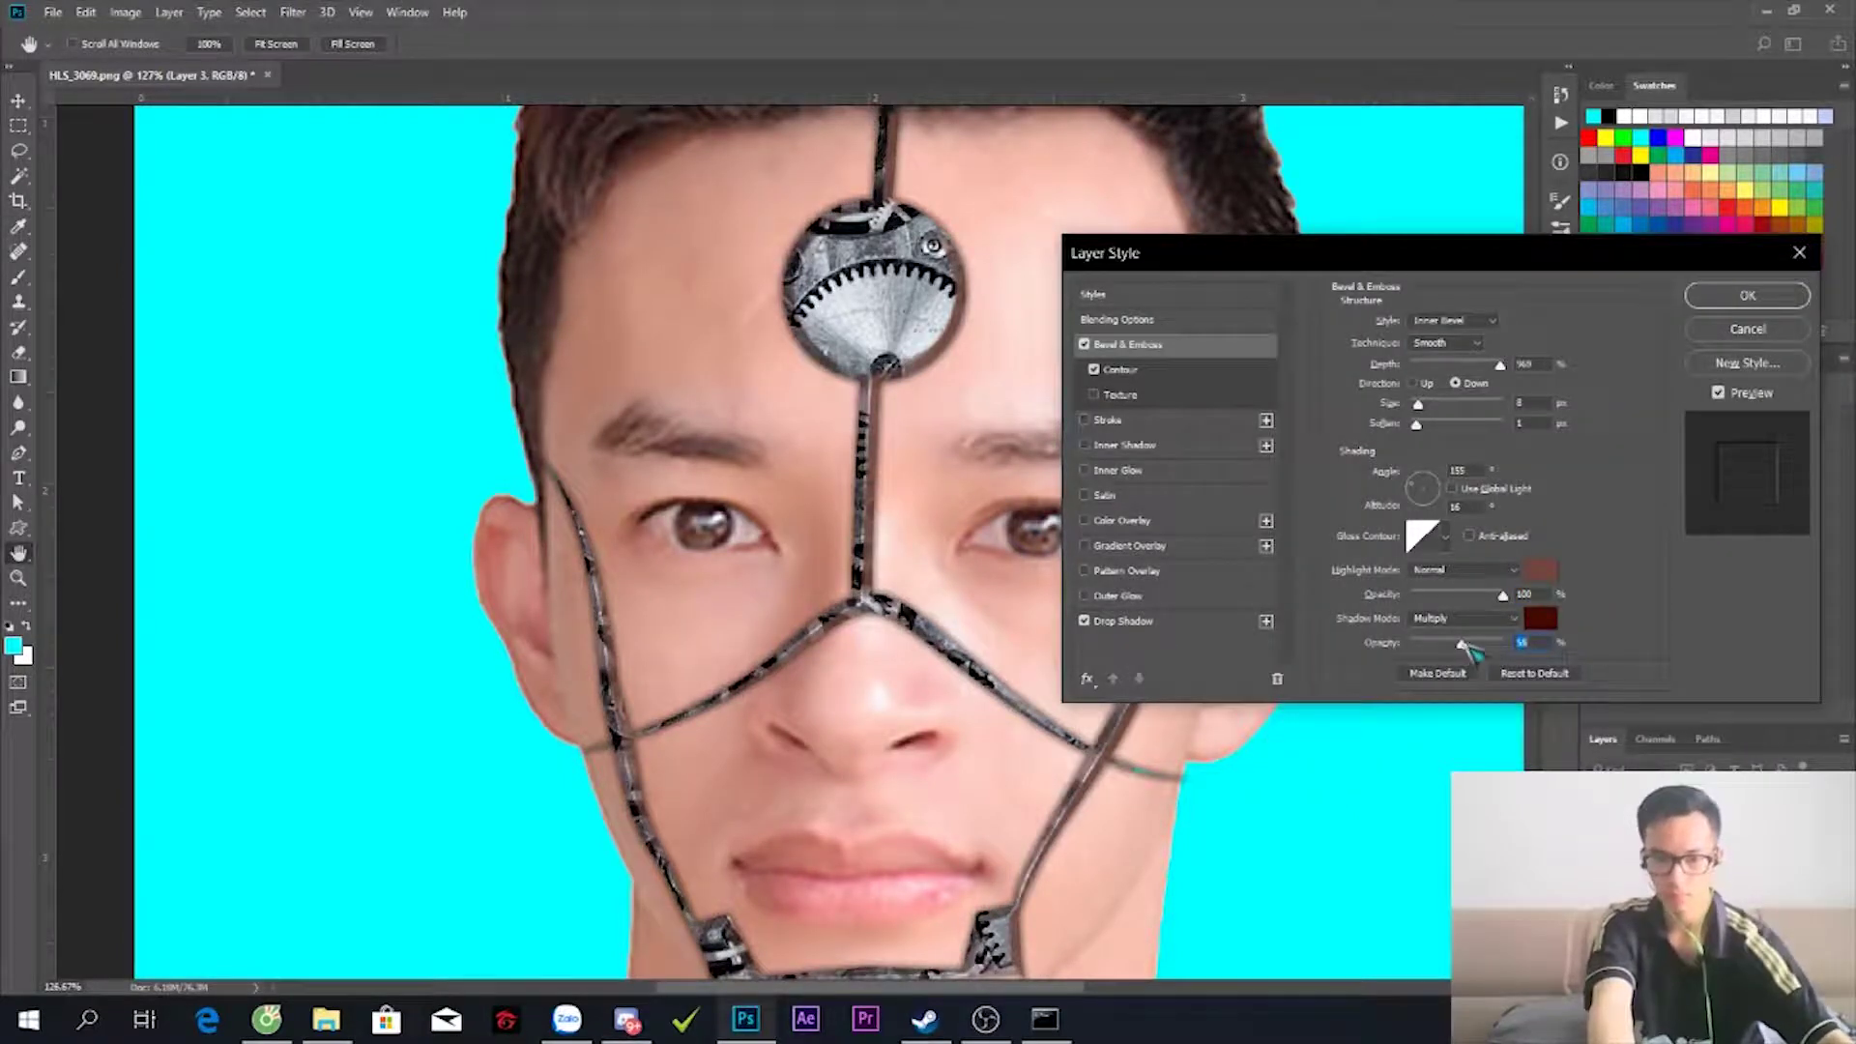
left_click(1550, 627)
left_click(1479, 565)
left_click(1693, 447)
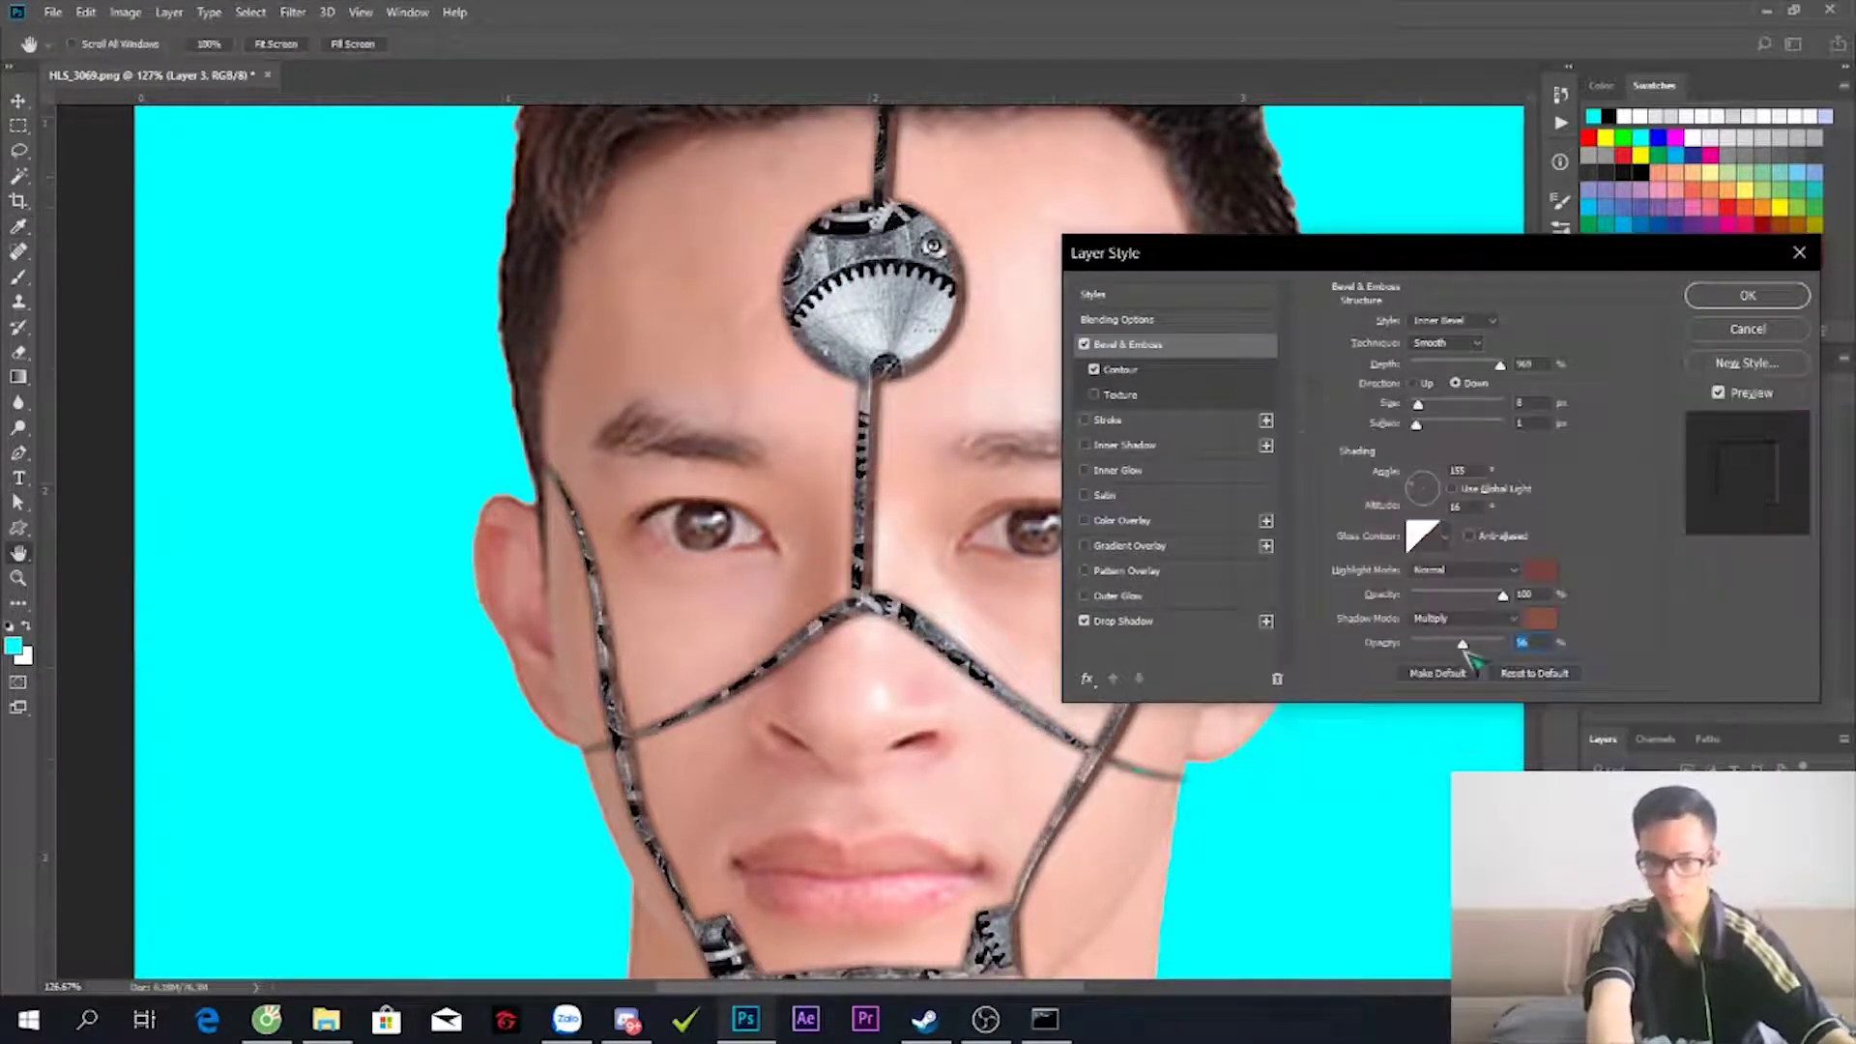
left_click_drag(1419, 404, 1374, 450)
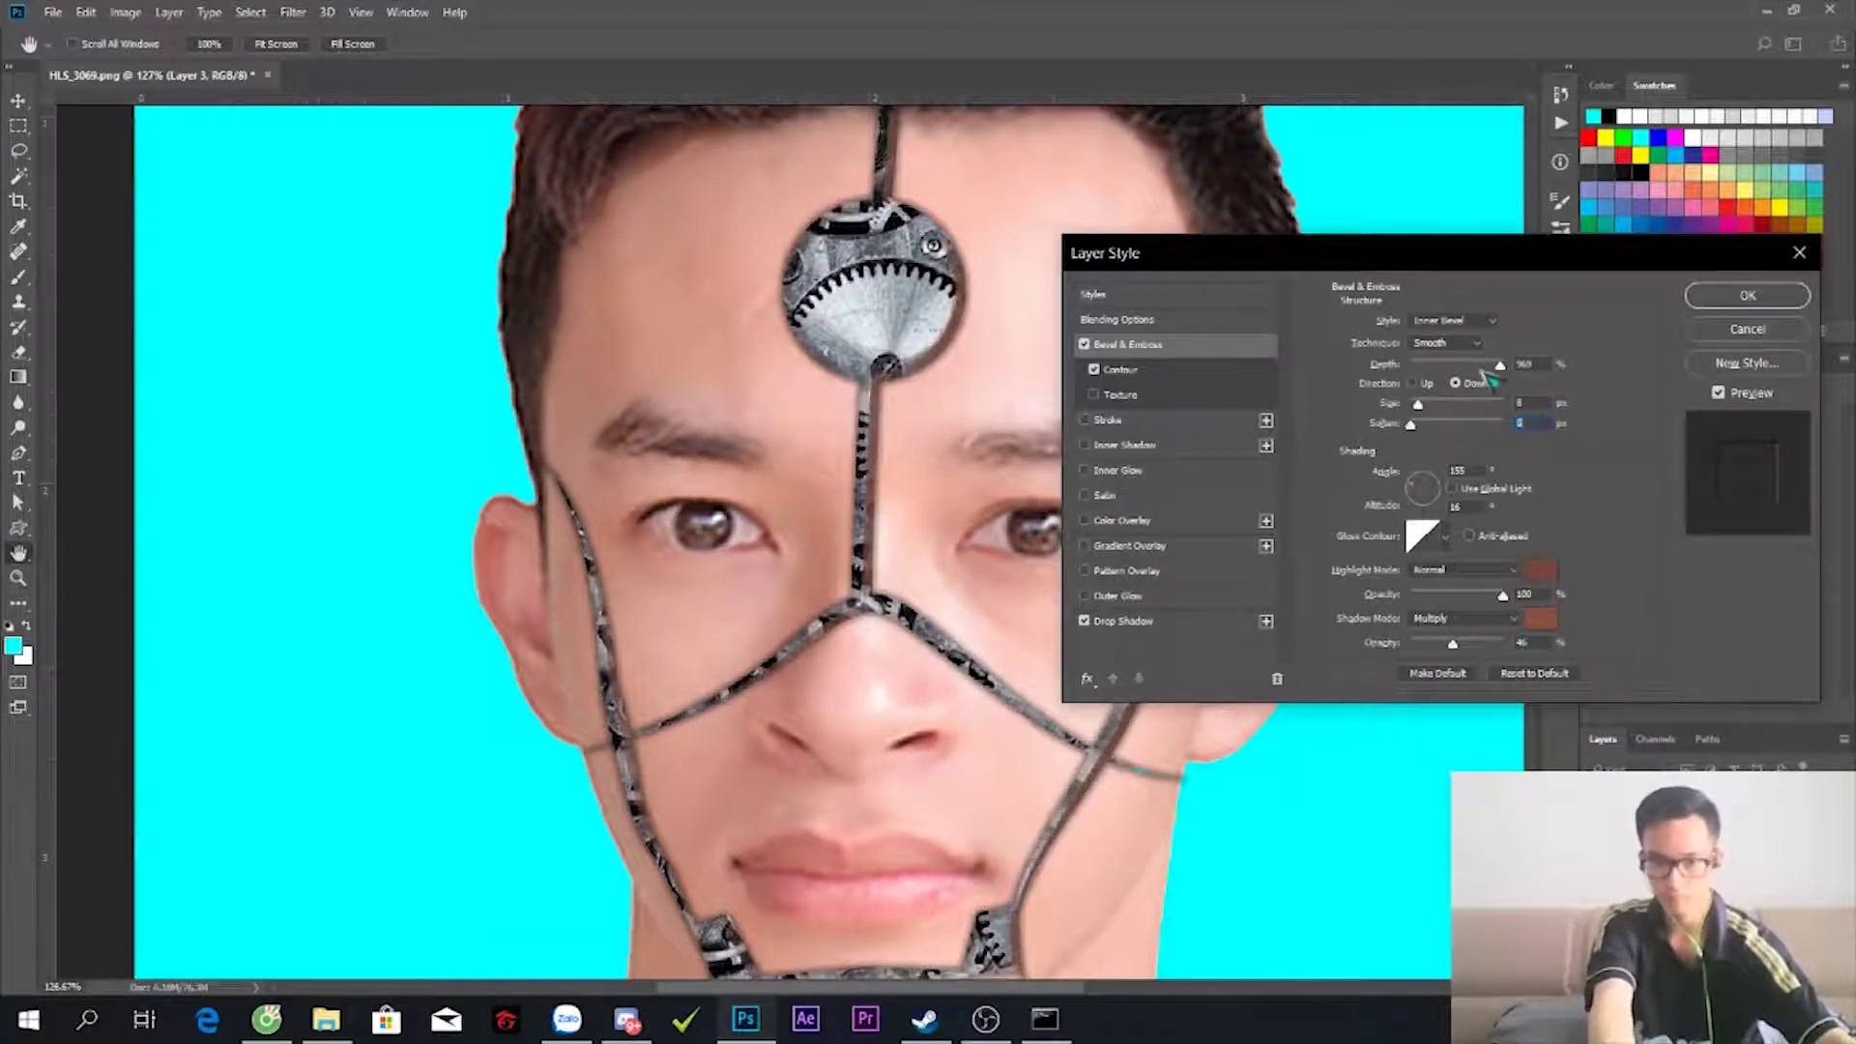
left_click(1384, 604)
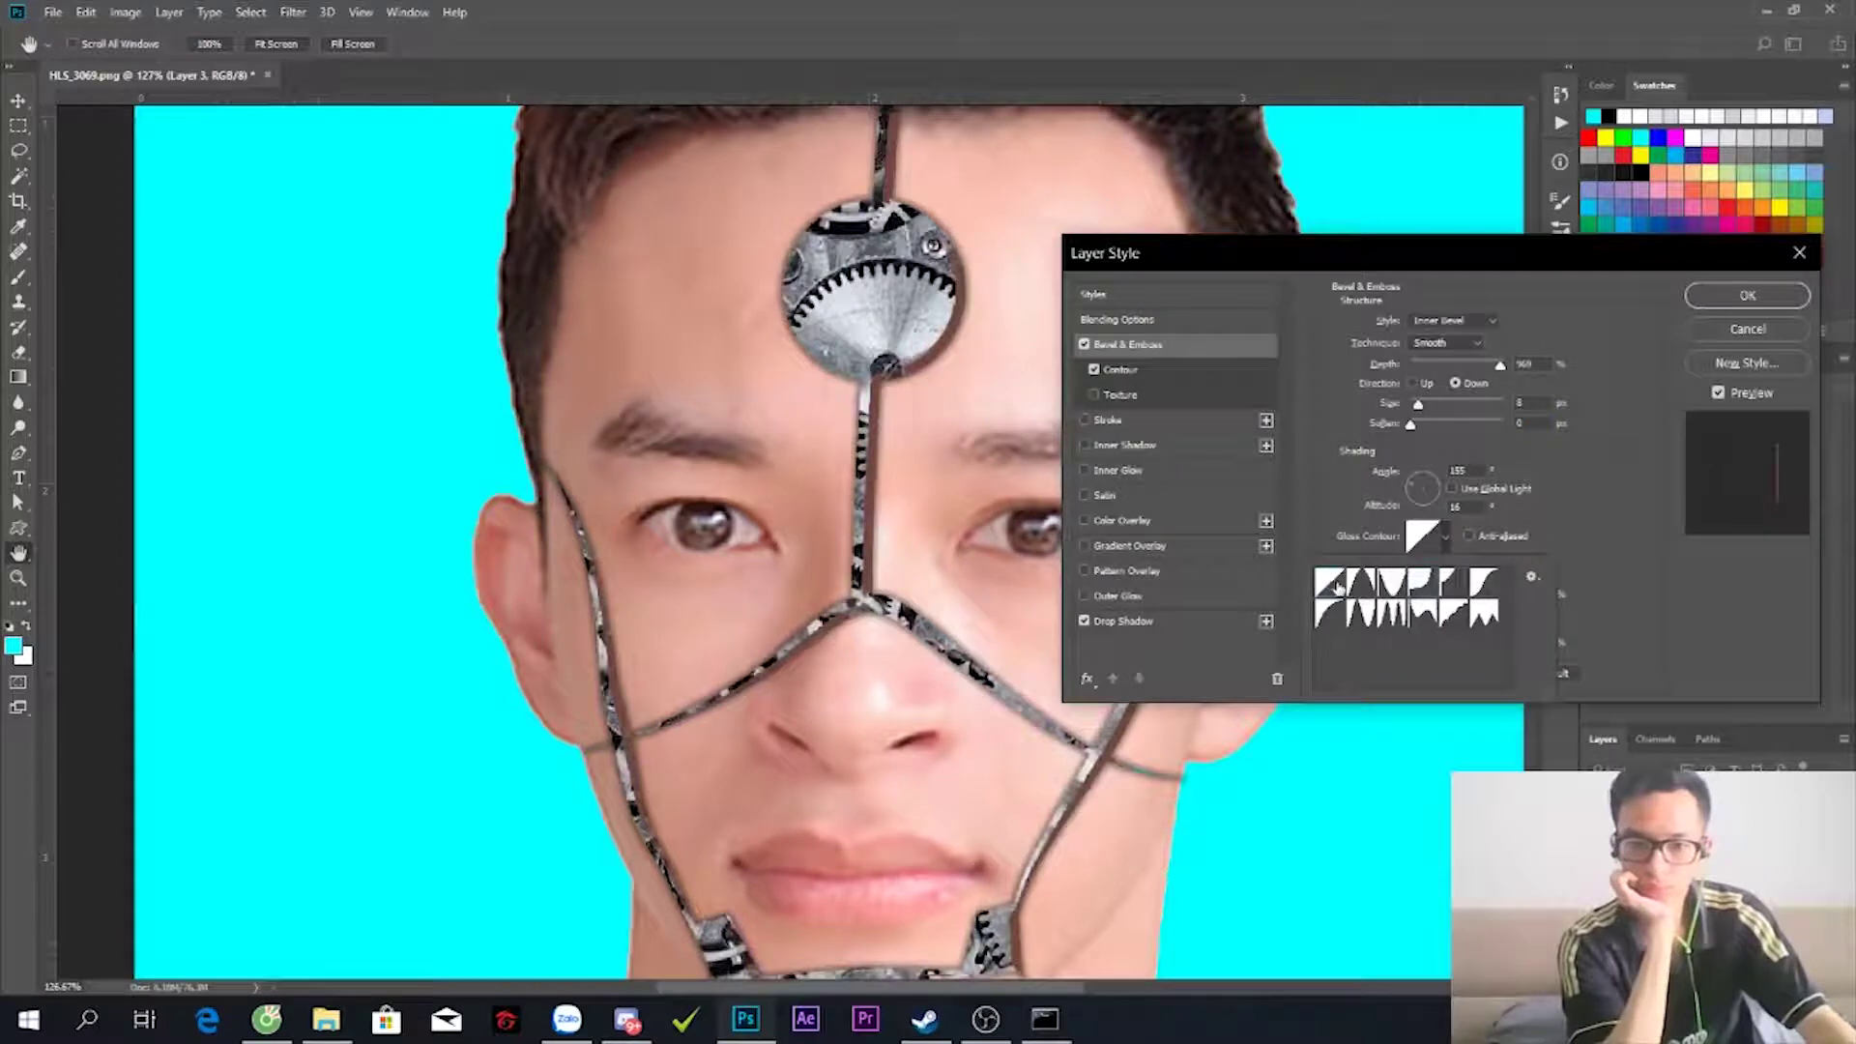
- Add a dark red inner shadow with increased choke and apply the layer style
left_click(1145, 447)
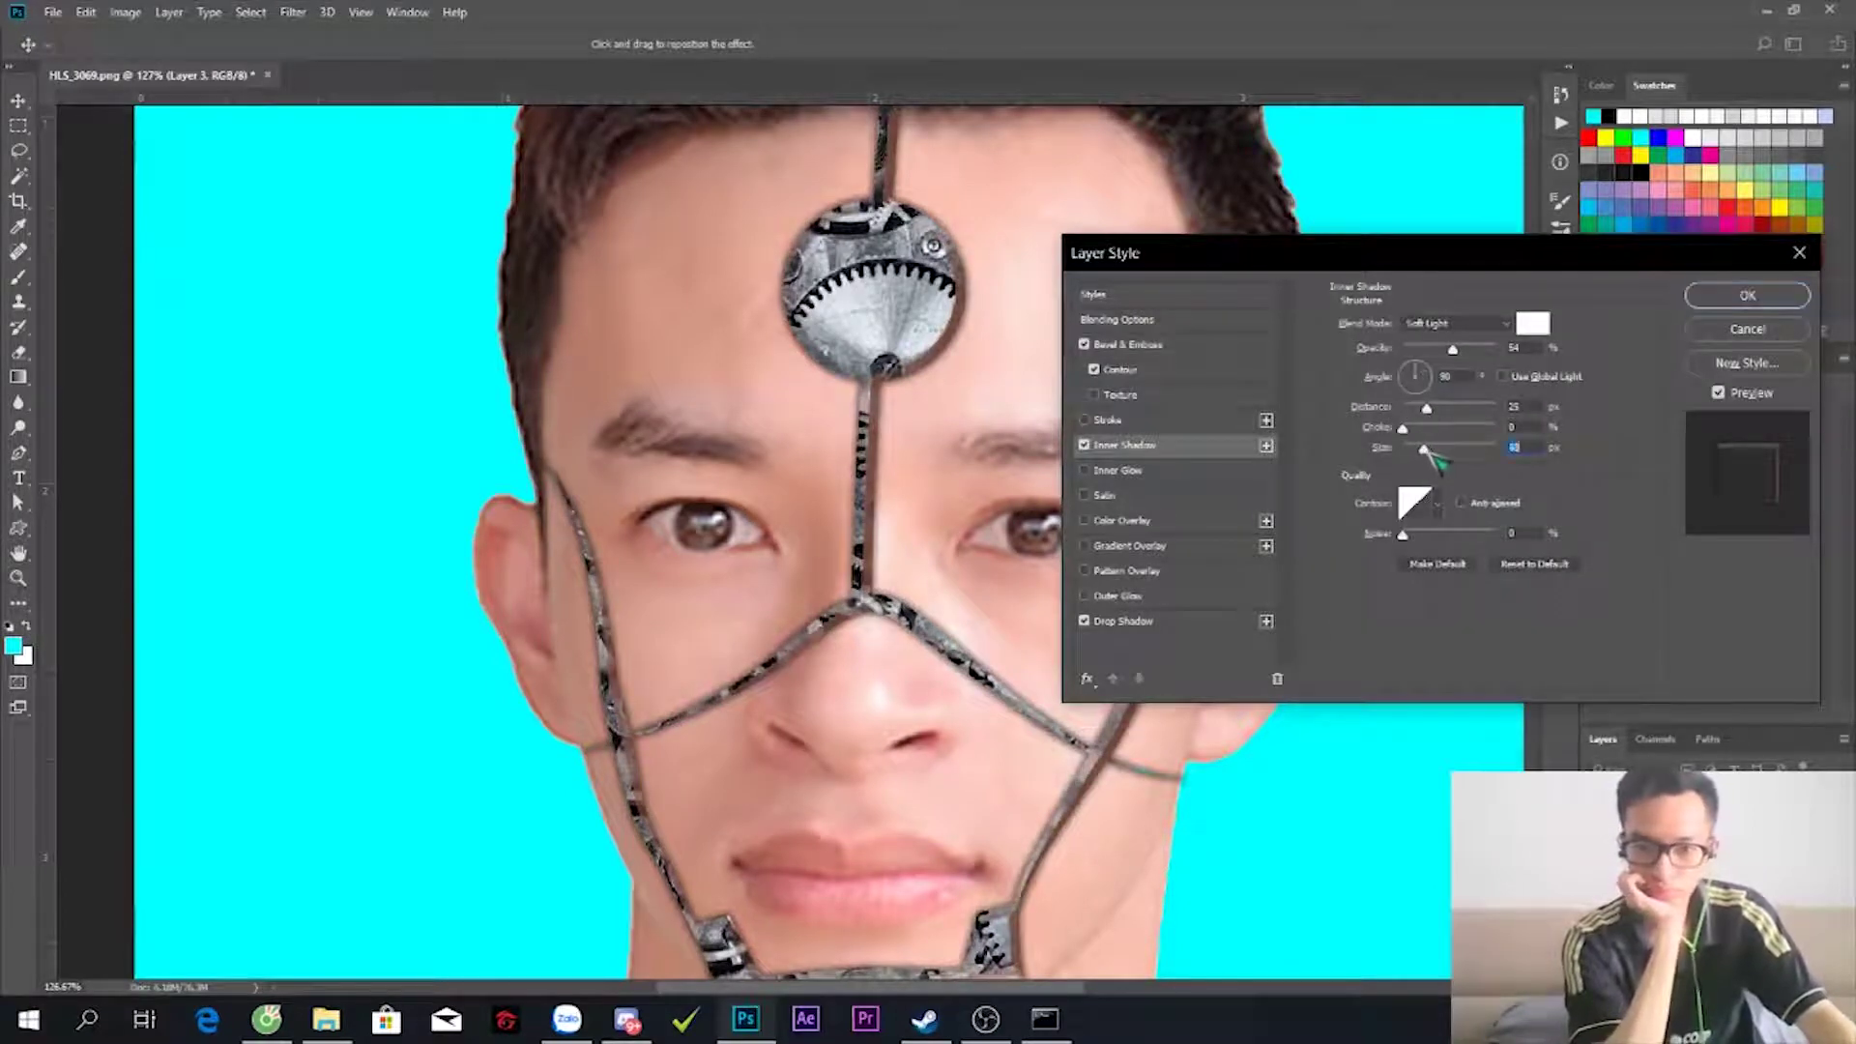
left_click(1532, 323)
left_click(1450, 667)
left_click(1636, 431)
left_click_drag(1402, 429, 1418, 428)
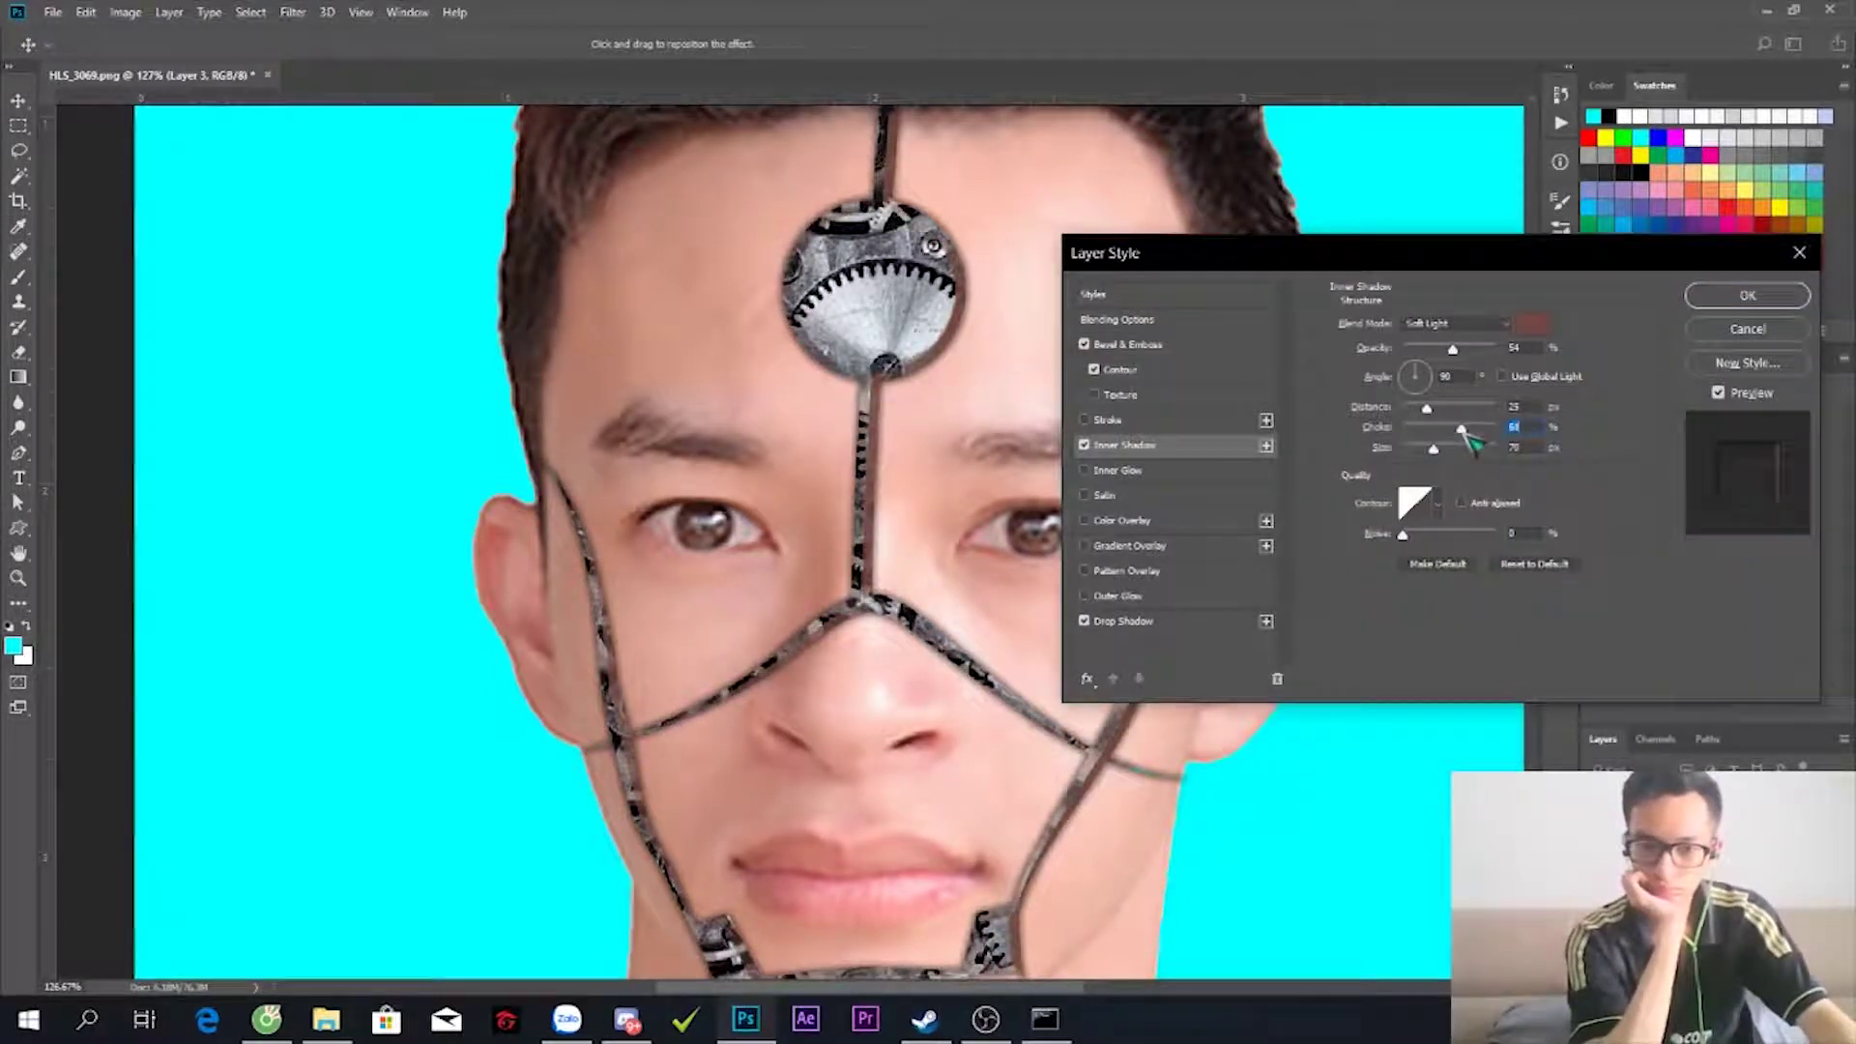
left_click(1748, 295)
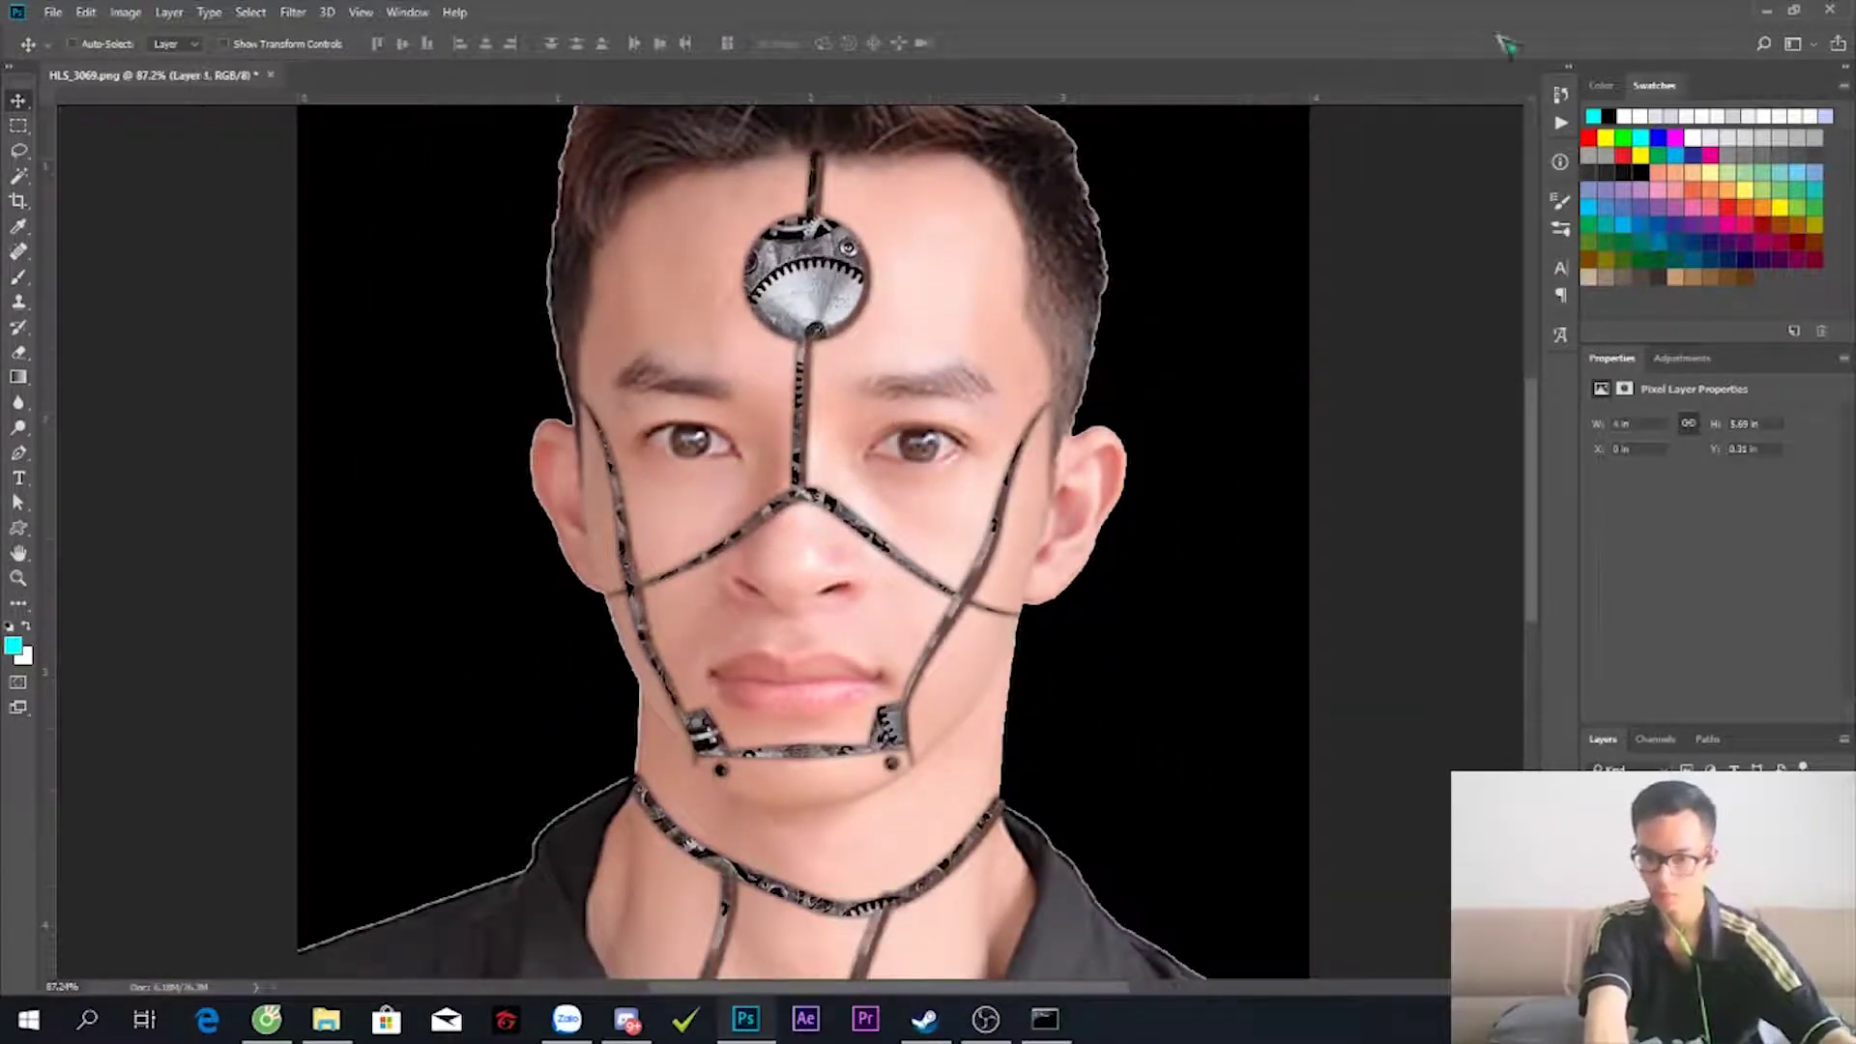
- Run the Camera Raw Filter, raising contrast slightly and Vibrance to +53
left_click(250, 11)
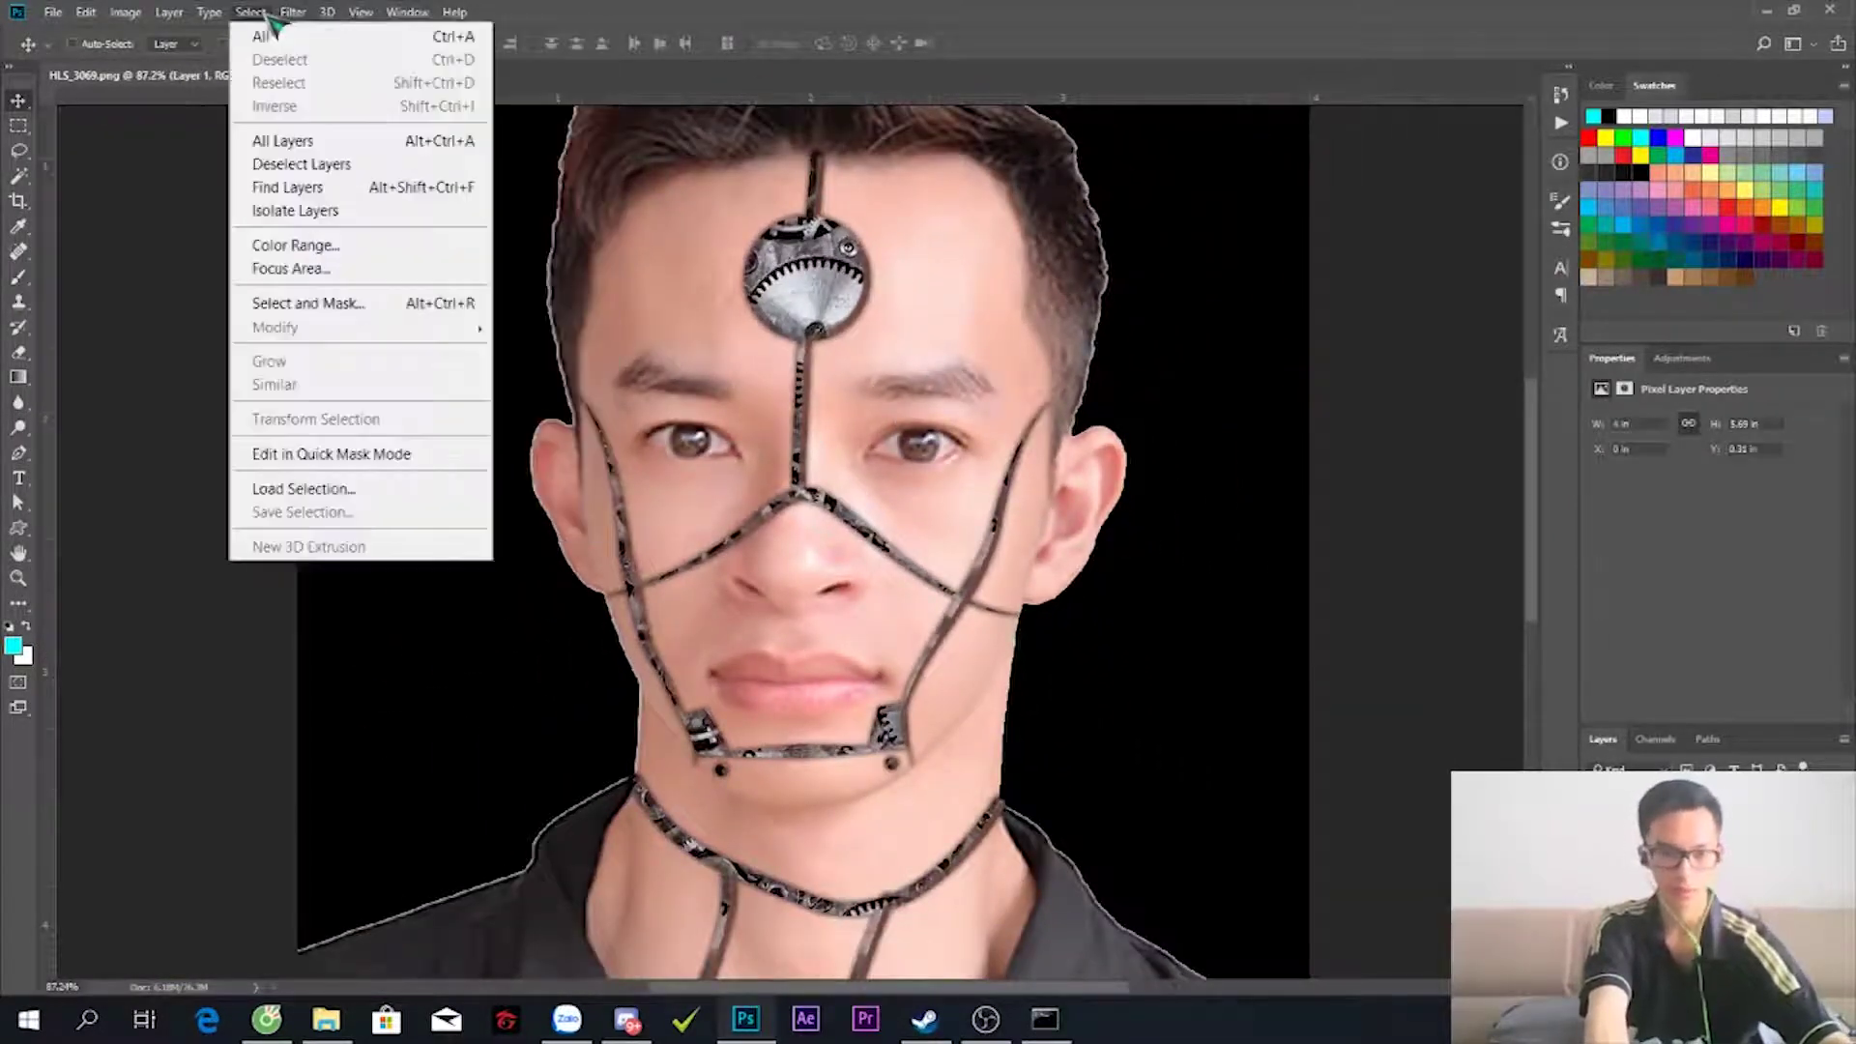
left_click(348, 150)
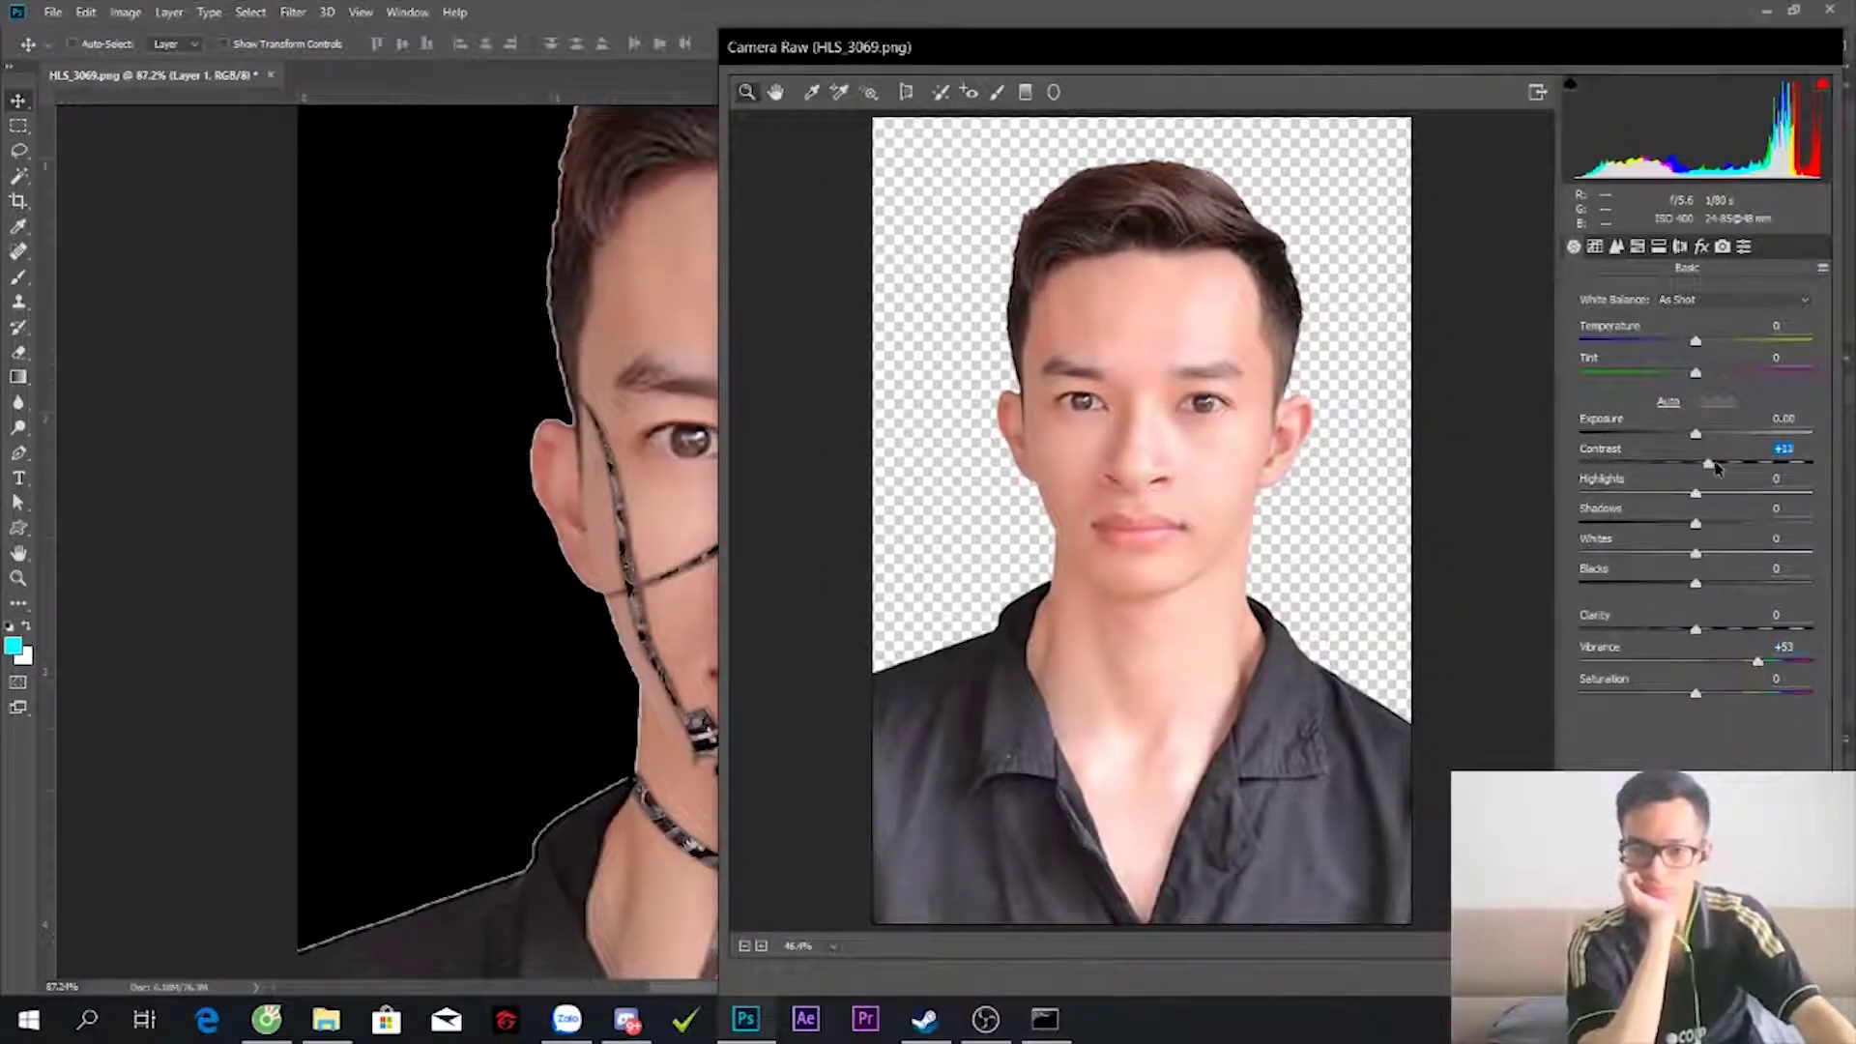
key("ctrl+alt+4")
key("ctrl+alt+5")
key("ctrl+alt+6")
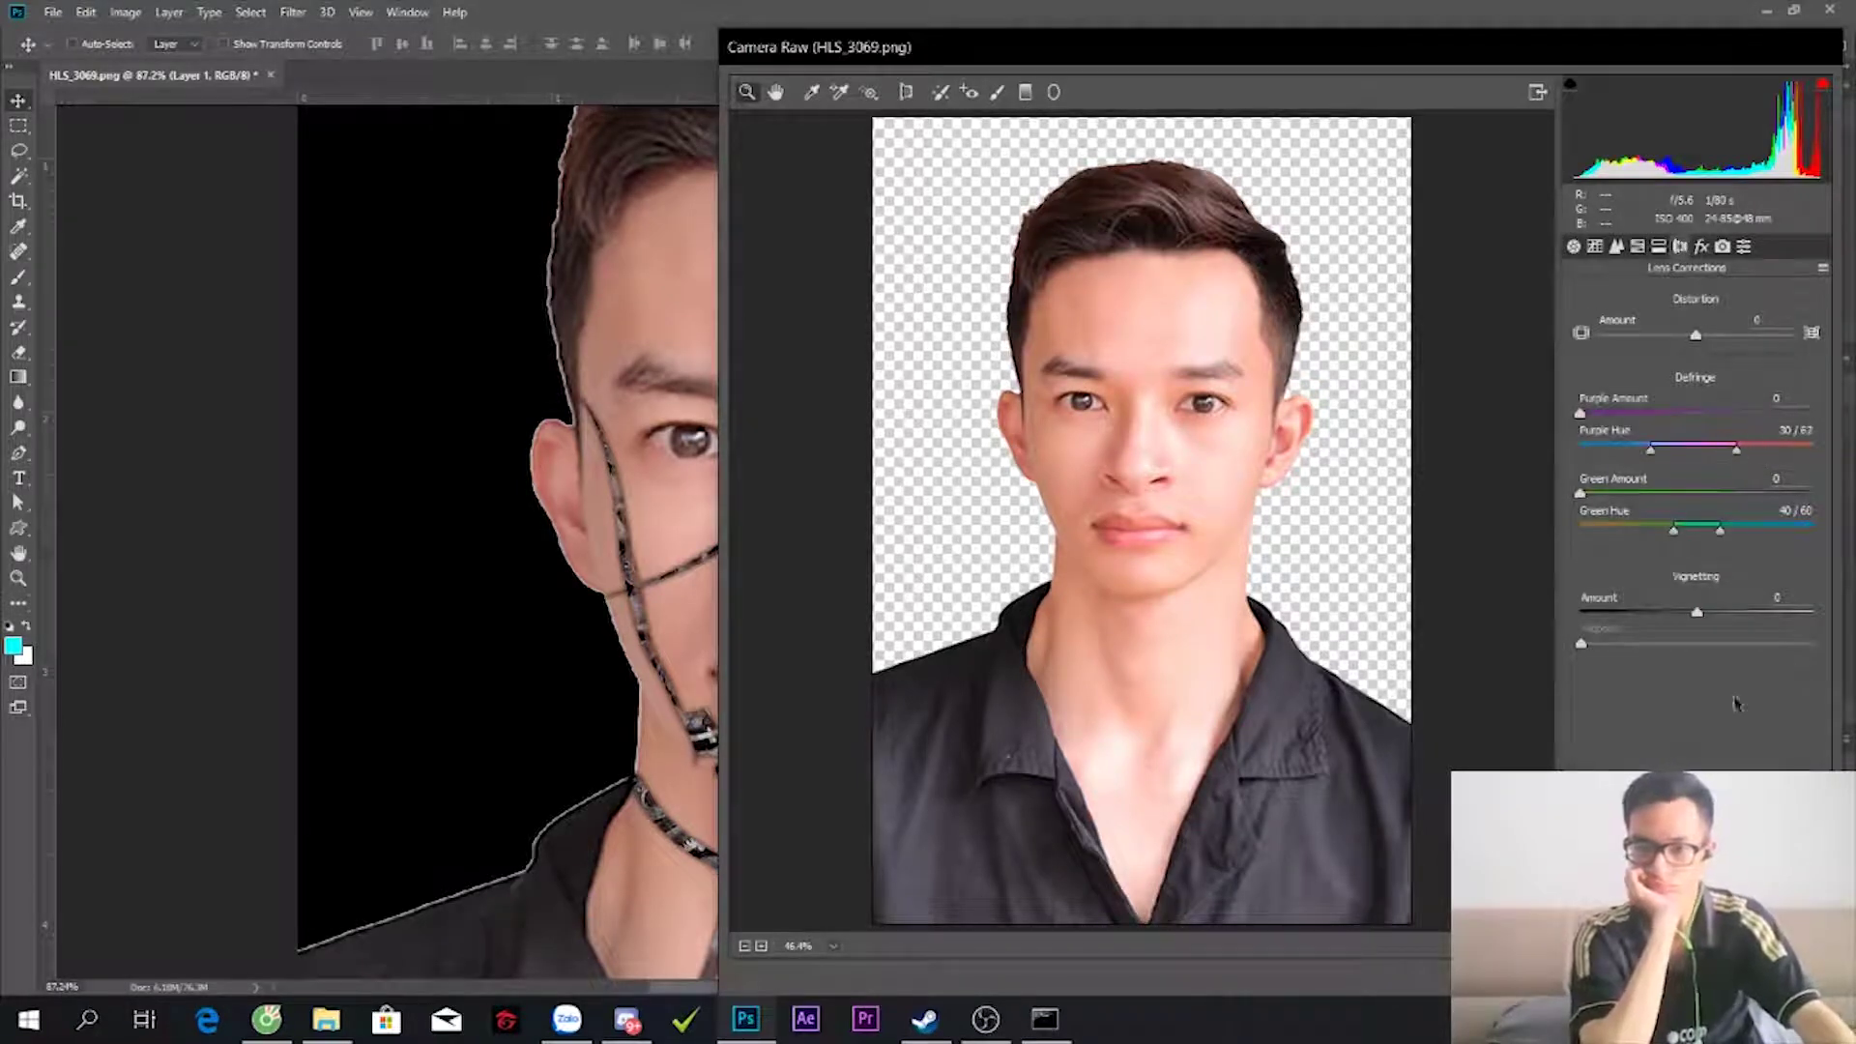
key("Return")
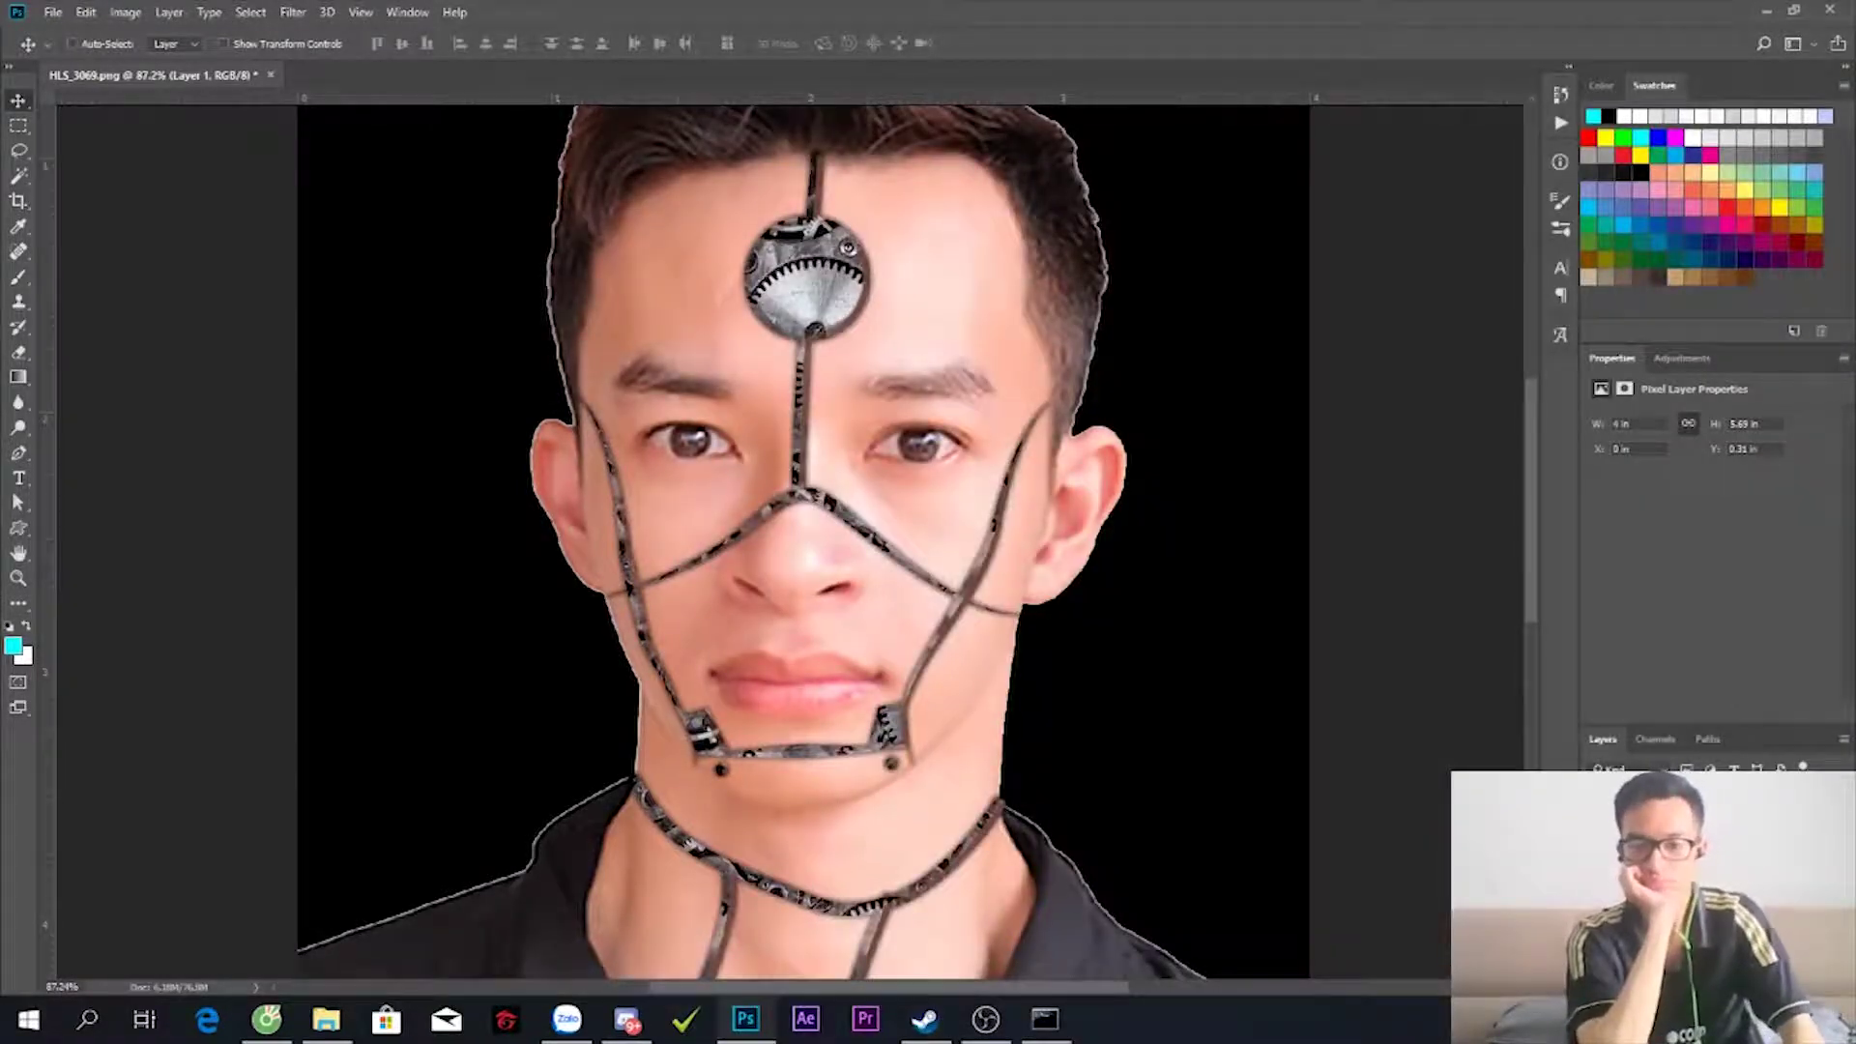
left_click(1751, 976)
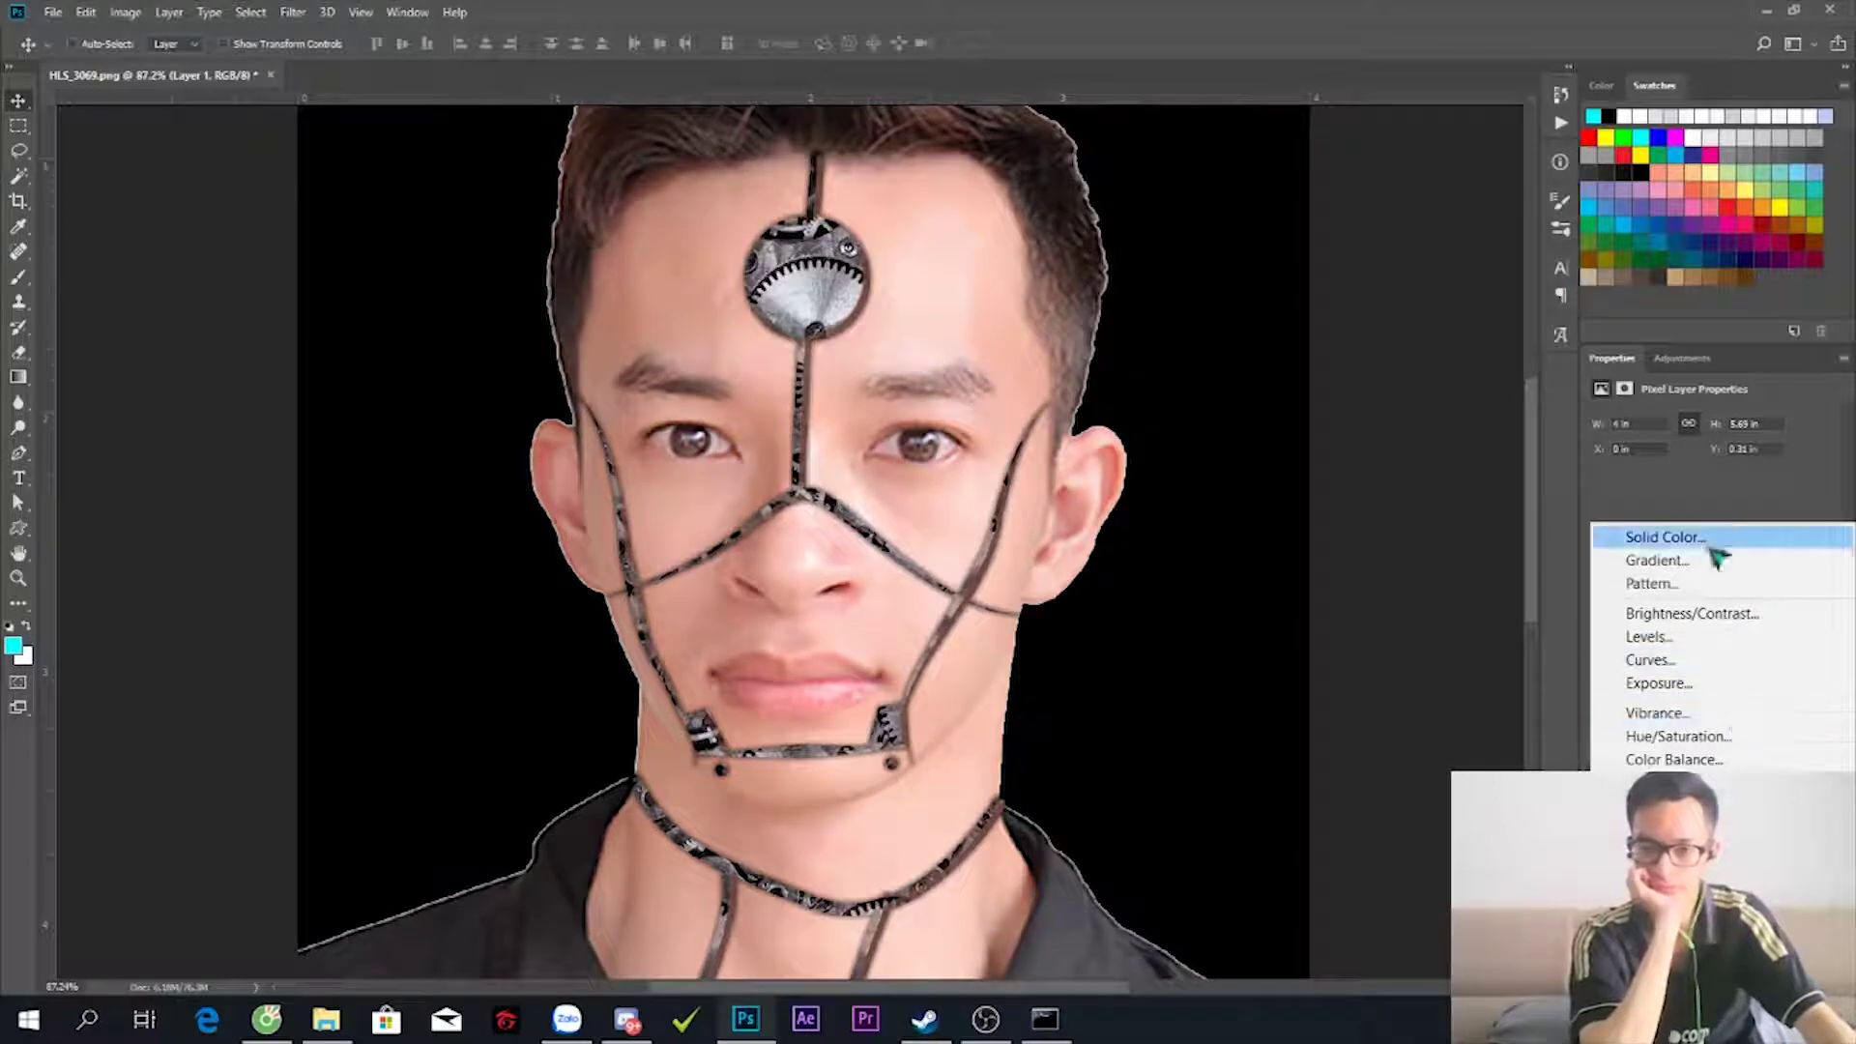
- Add a Color Balance layer shifting midtones toward green, highlights toward cyan, shadows toward blue
left_click(1701, 761)
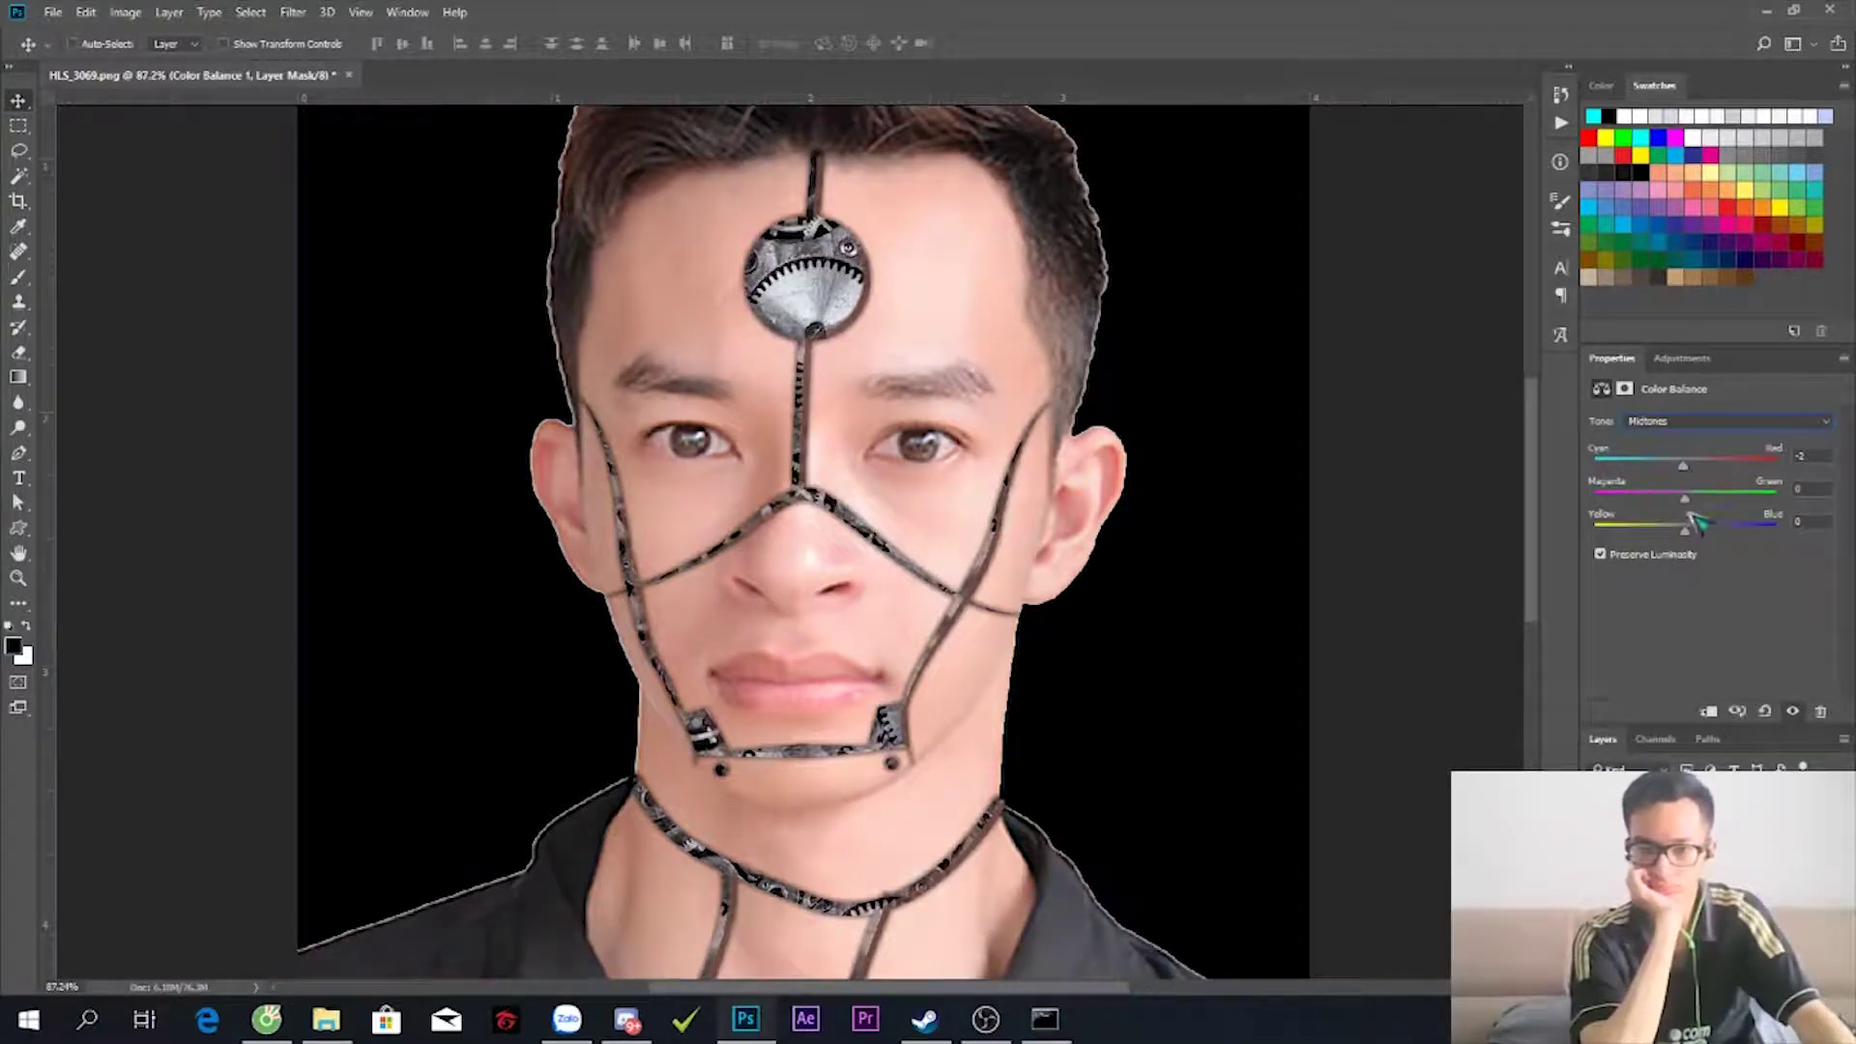
left_click_drag(1684, 498, 1706, 501)
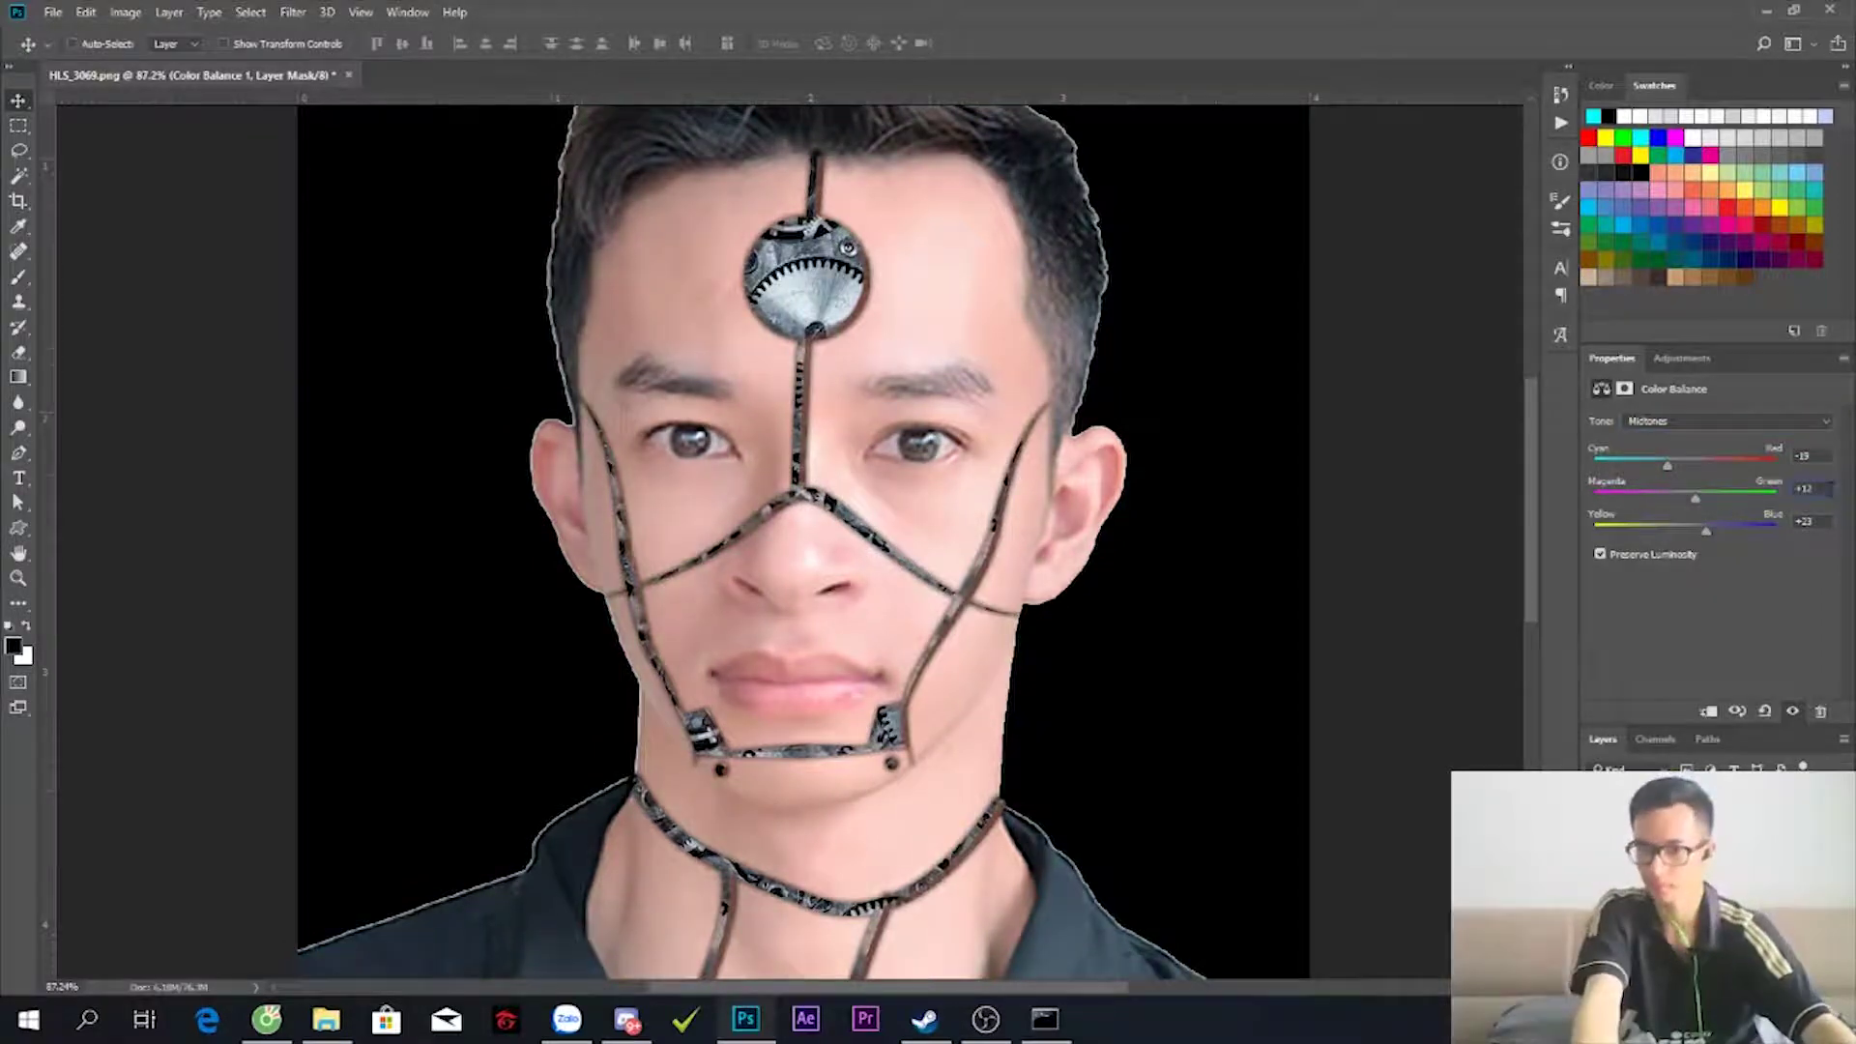
left_click(1701, 420)
left_click_drag(1685, 464, 1676, 466)
left_click(1701, 420)
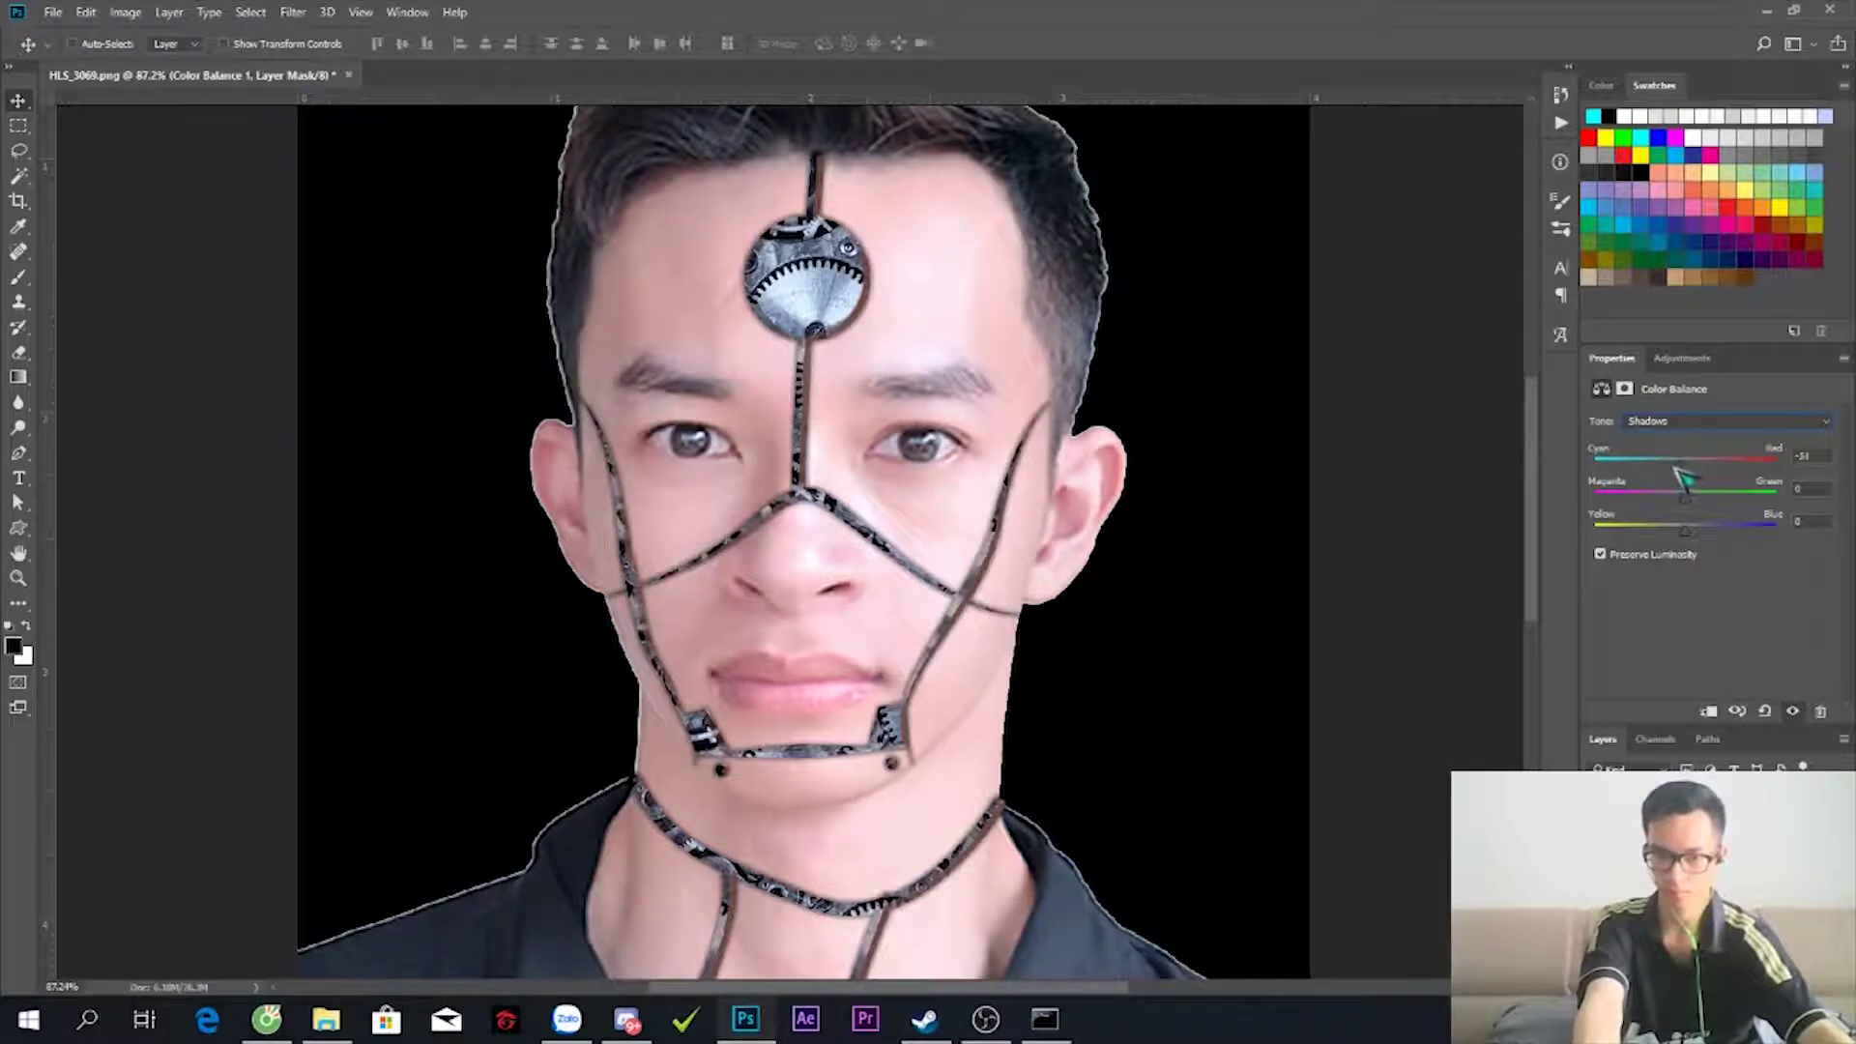
left_click_drag(1684, 529, 1699, 529)
right_click(1663, 816)
key("Escape")
- Add a Curves layer adjusting the Blue channel, then duplicate the portrait layer
left_click(1749, 976)
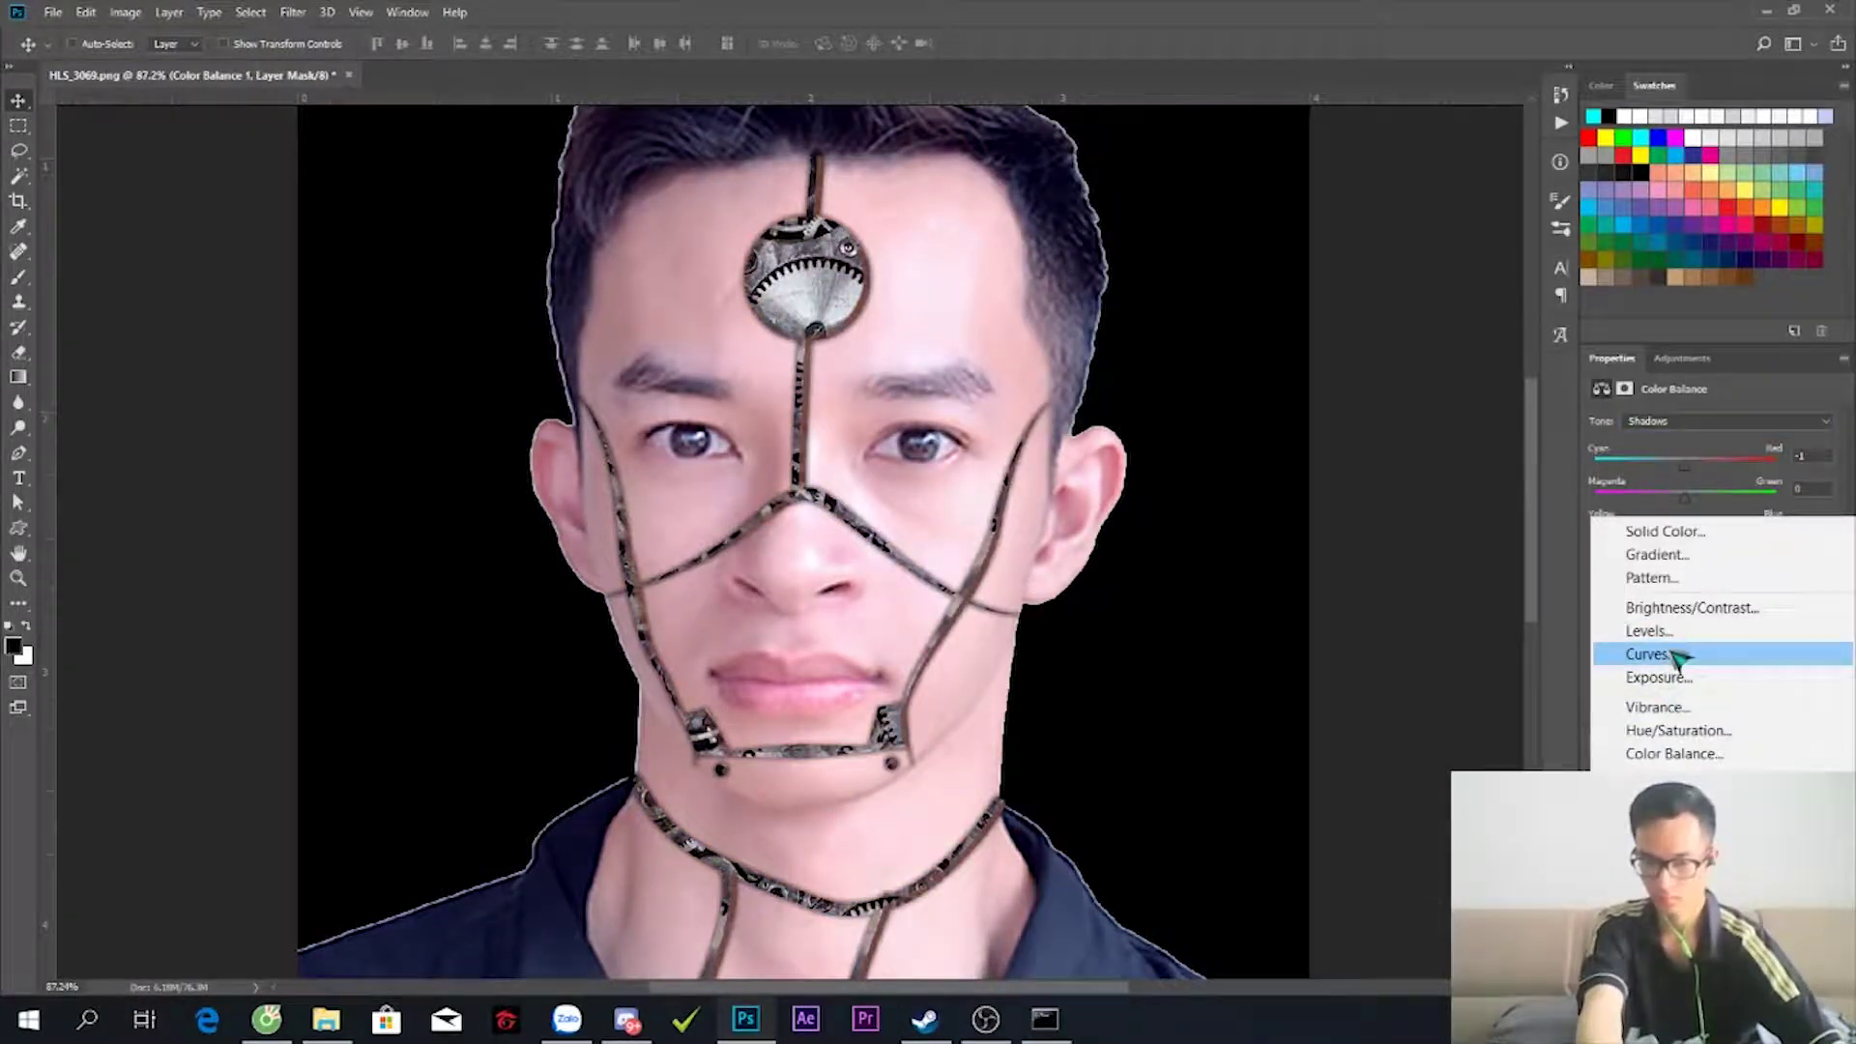
left_click(1675, 655)
left_click(1702, 443)
left_click(1663, 493)
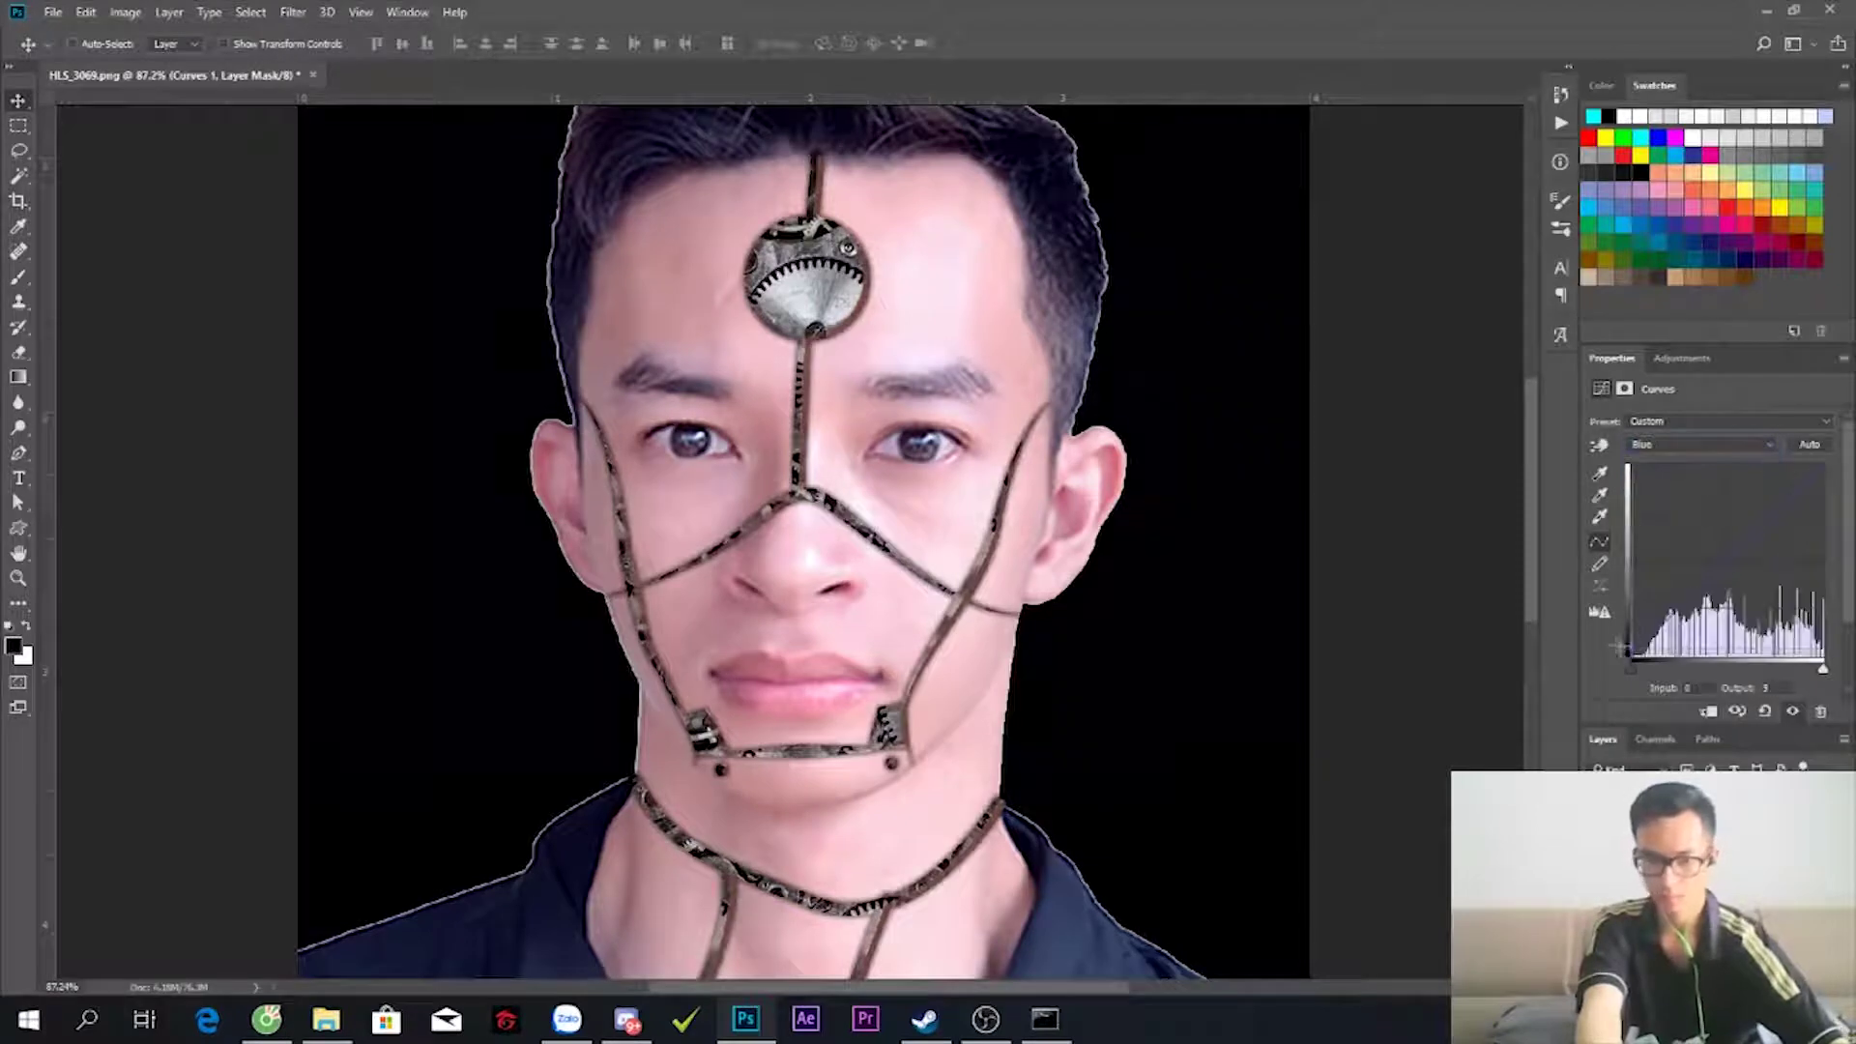
right_click(1831, 475)
key("Escape")
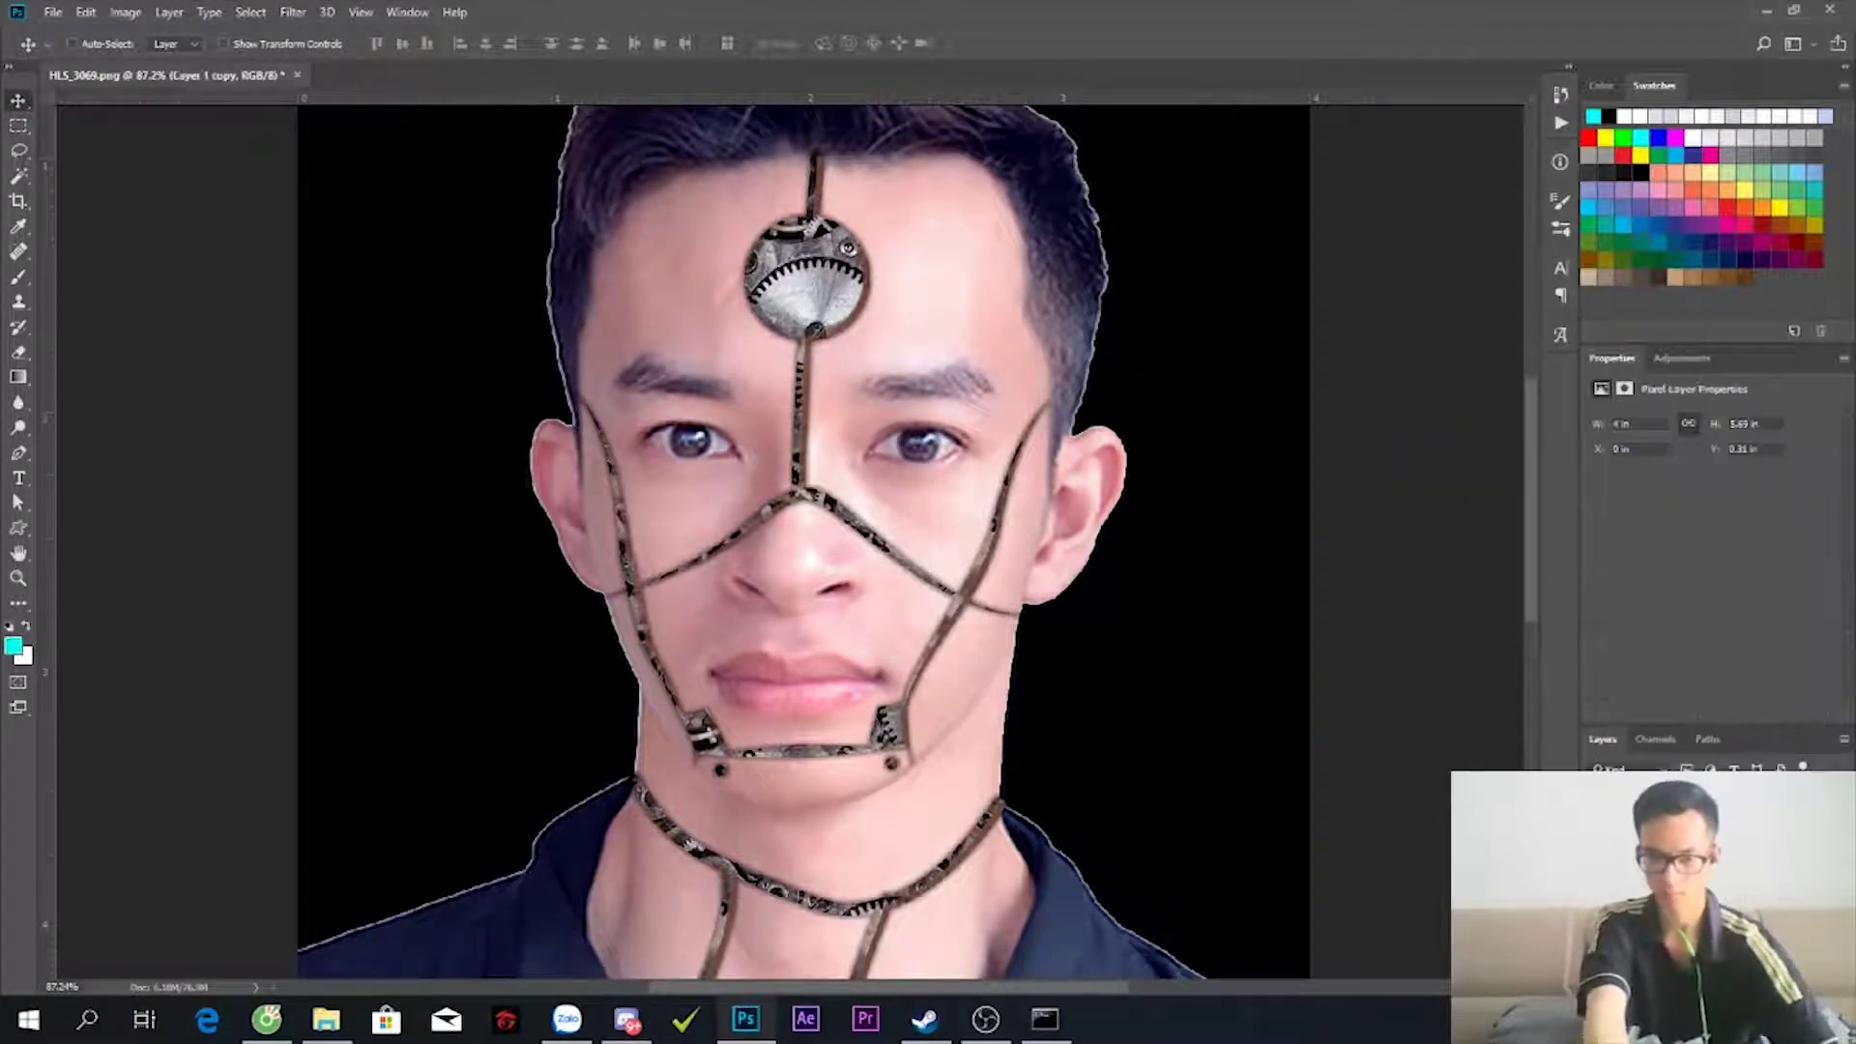
left_click(292, 13)
mouse_move(435, 396)
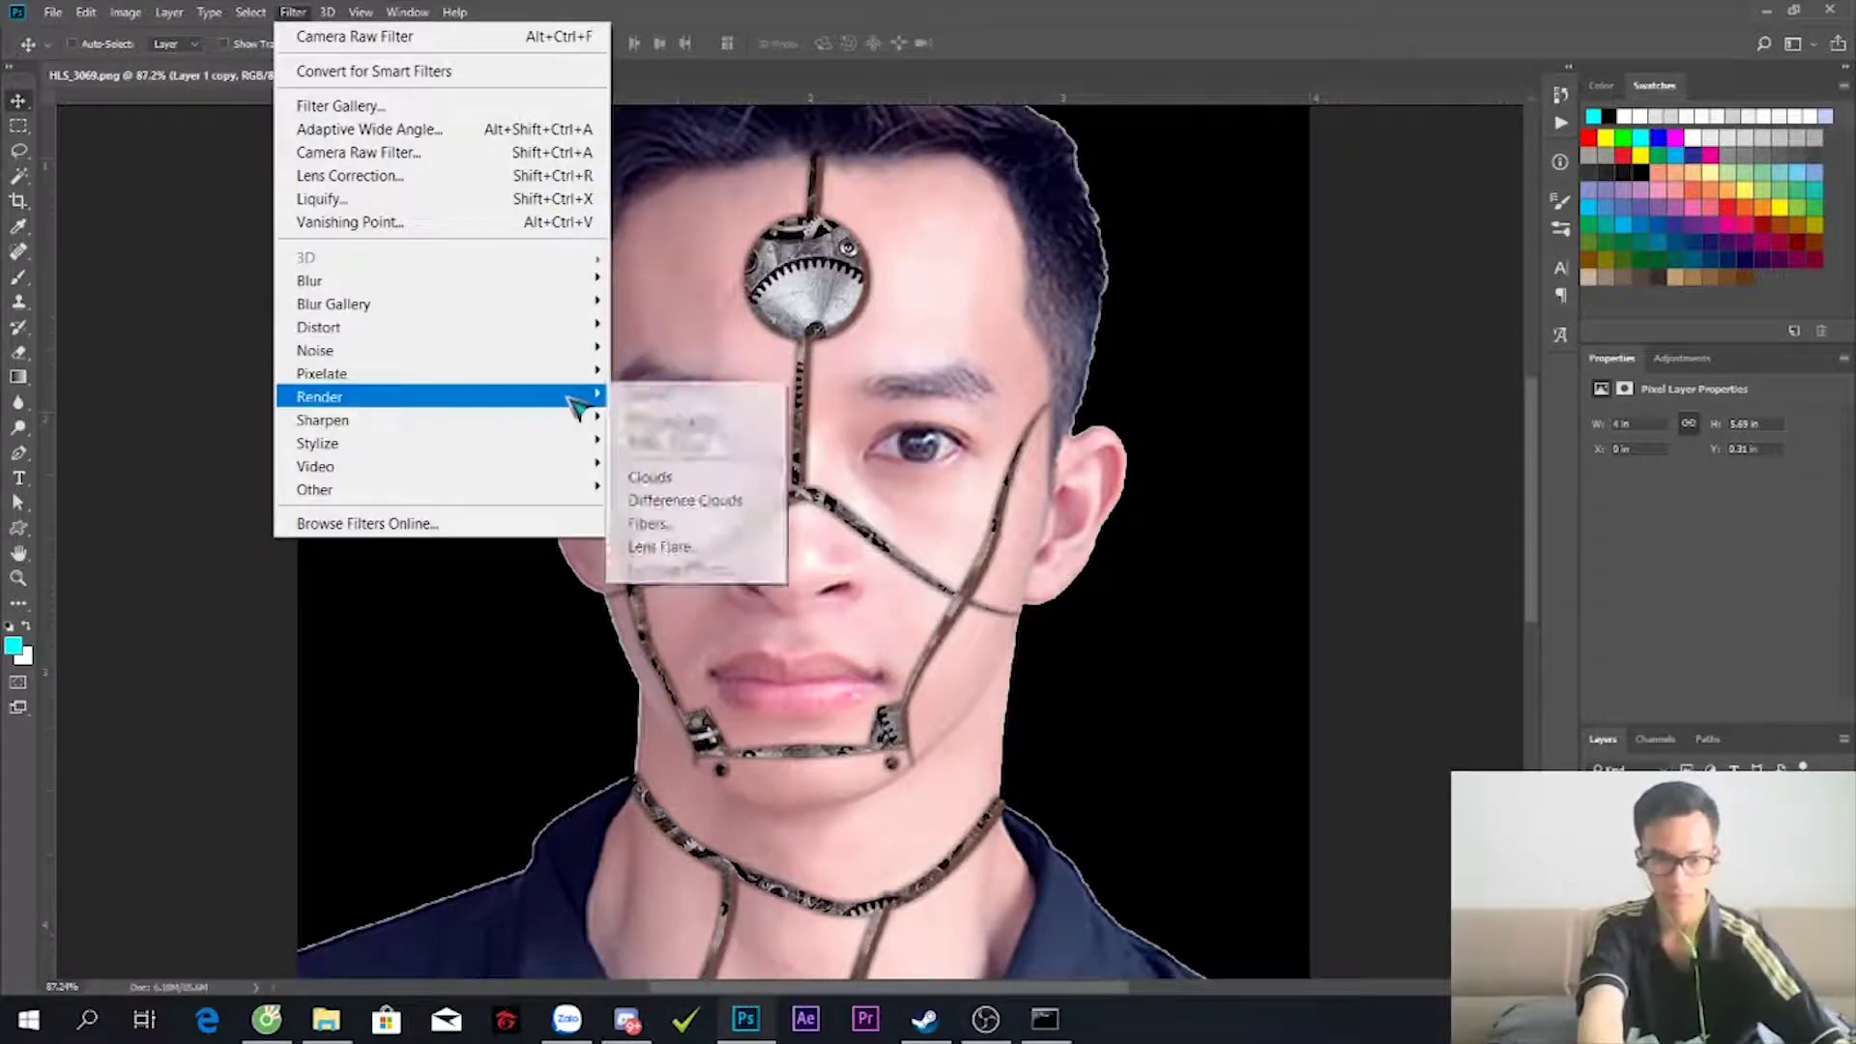
- Apply a Gaussian blur to the copy and hide it behind a black layer mask
left_click(658, 373)
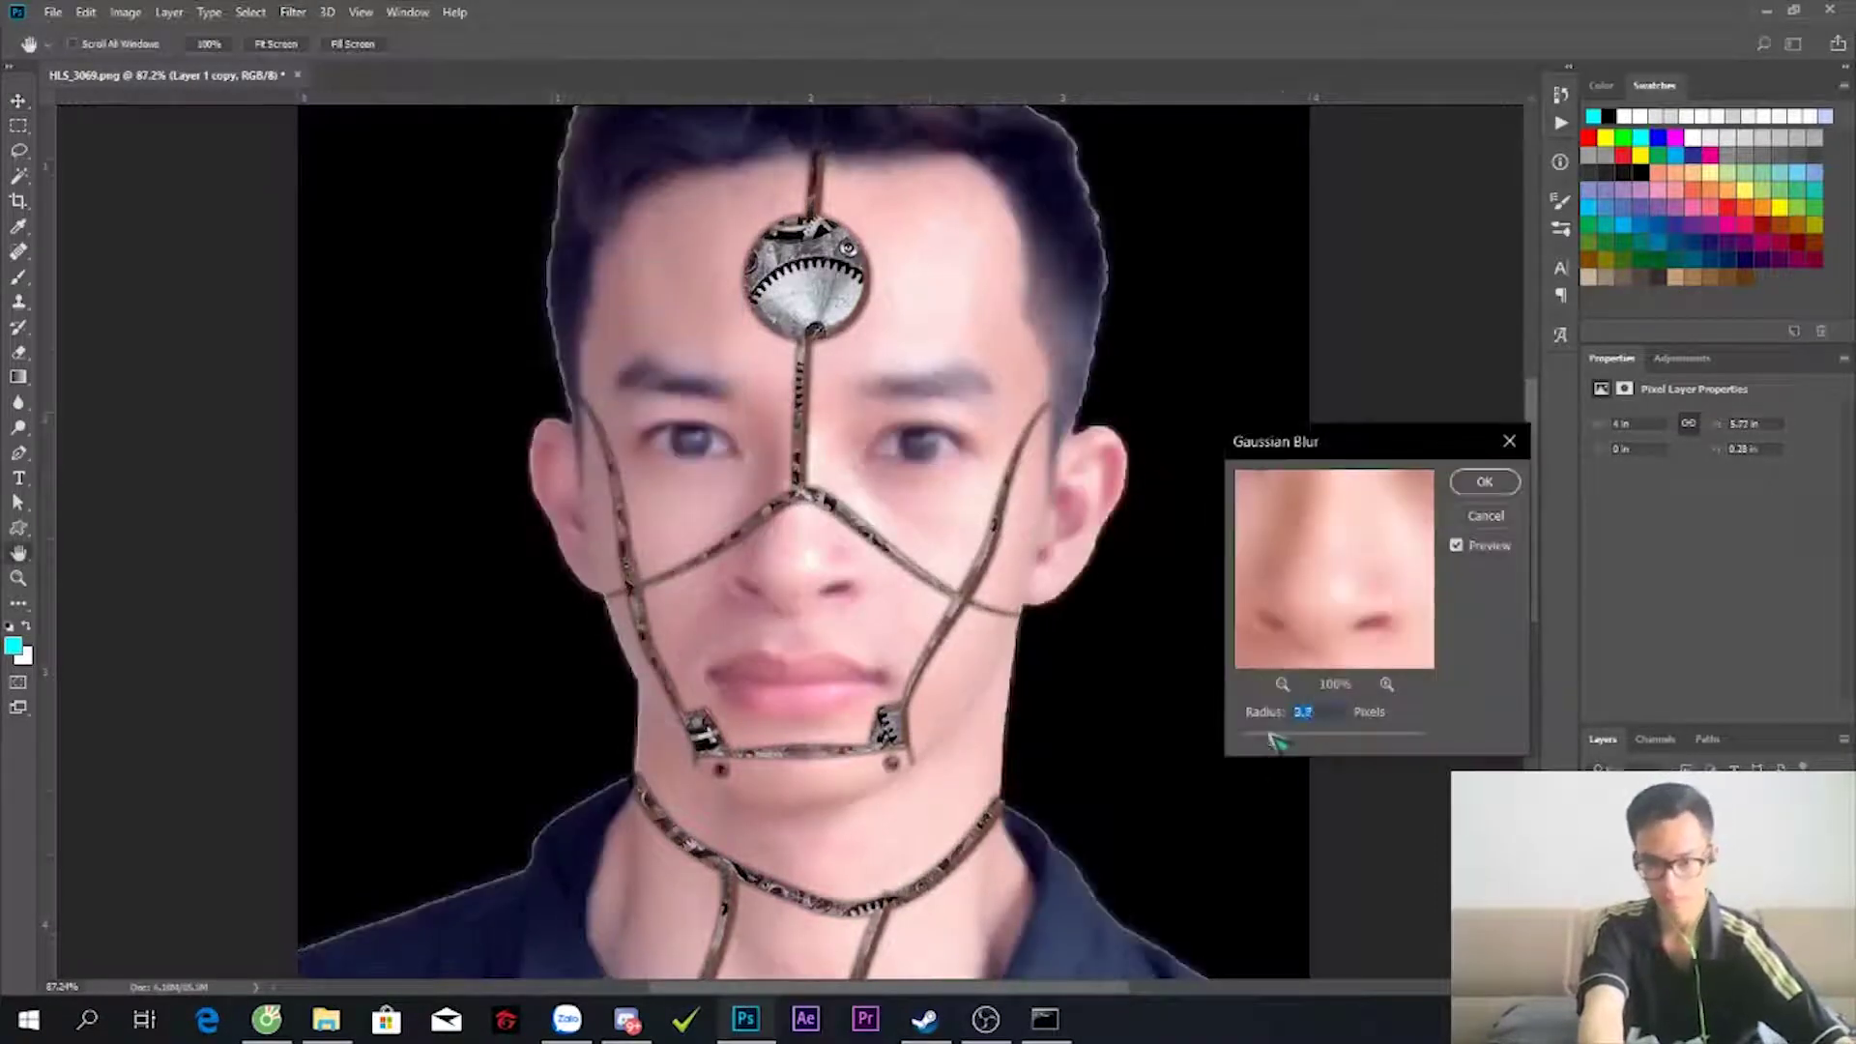
left_click(1484, 481)
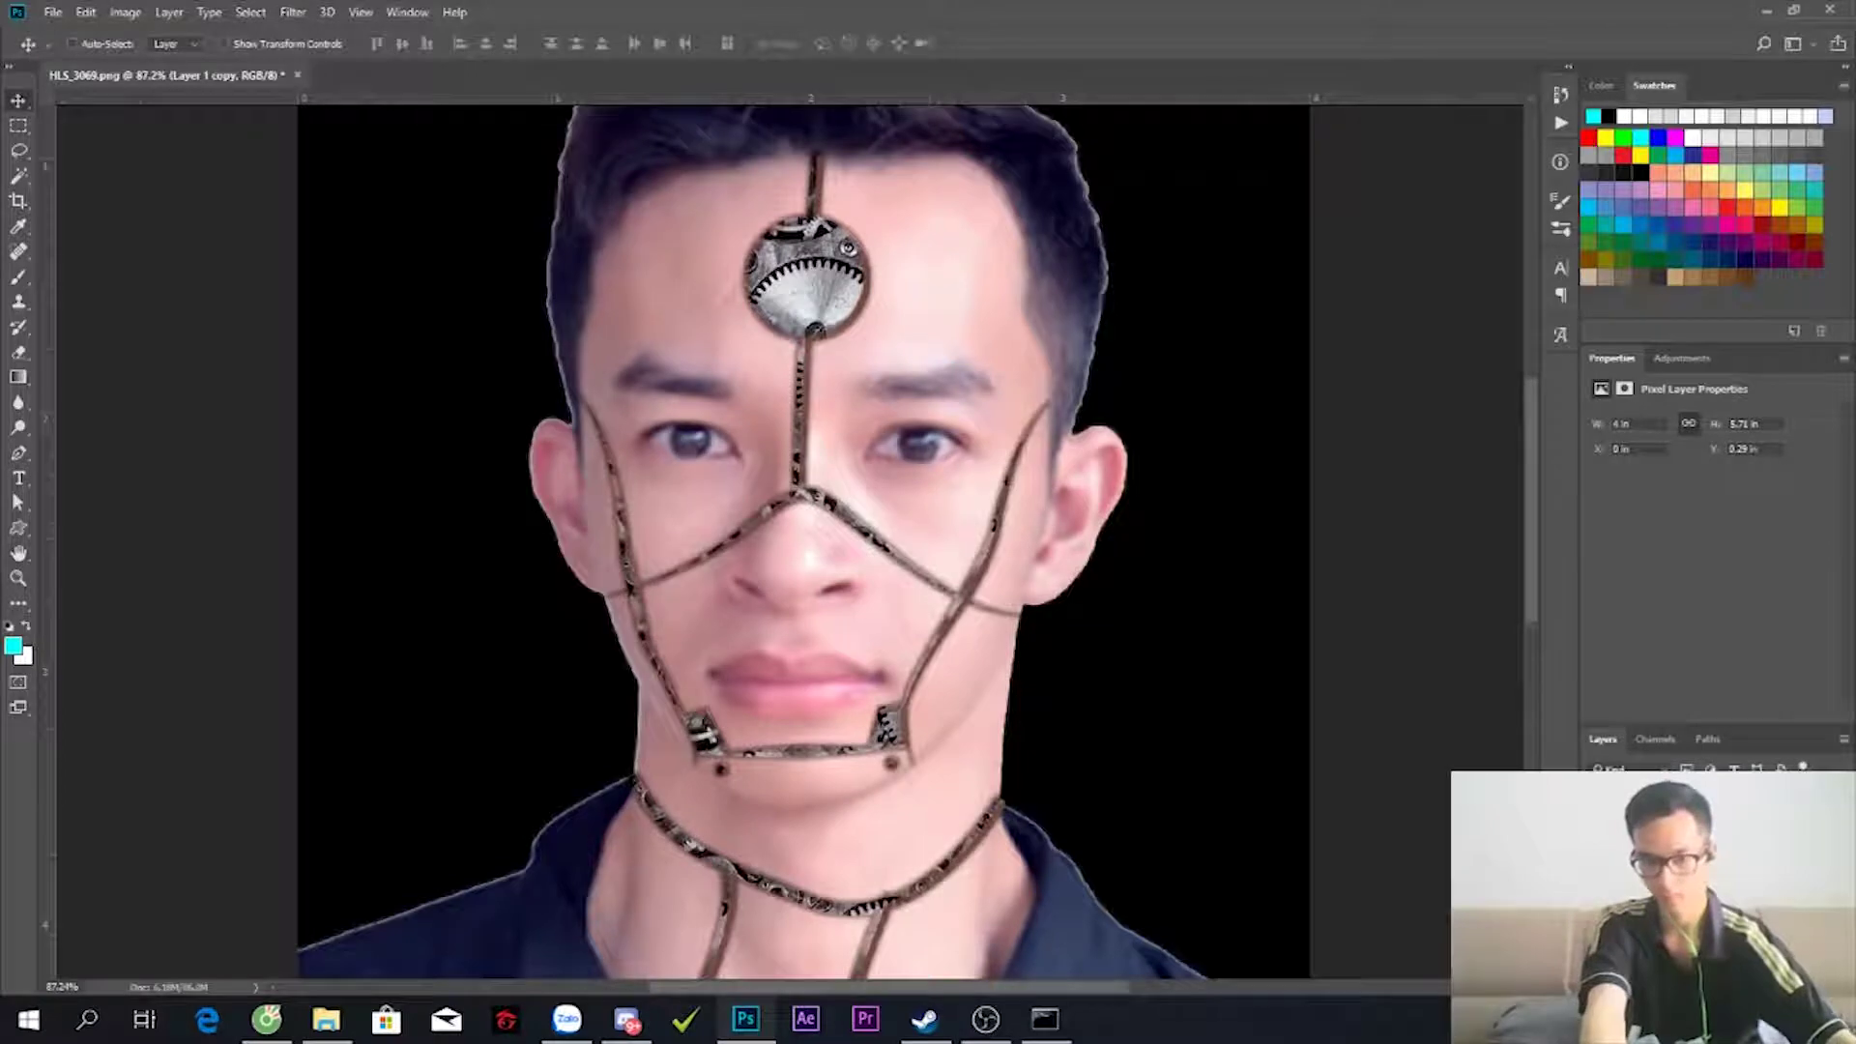
right_click(1643, 841)
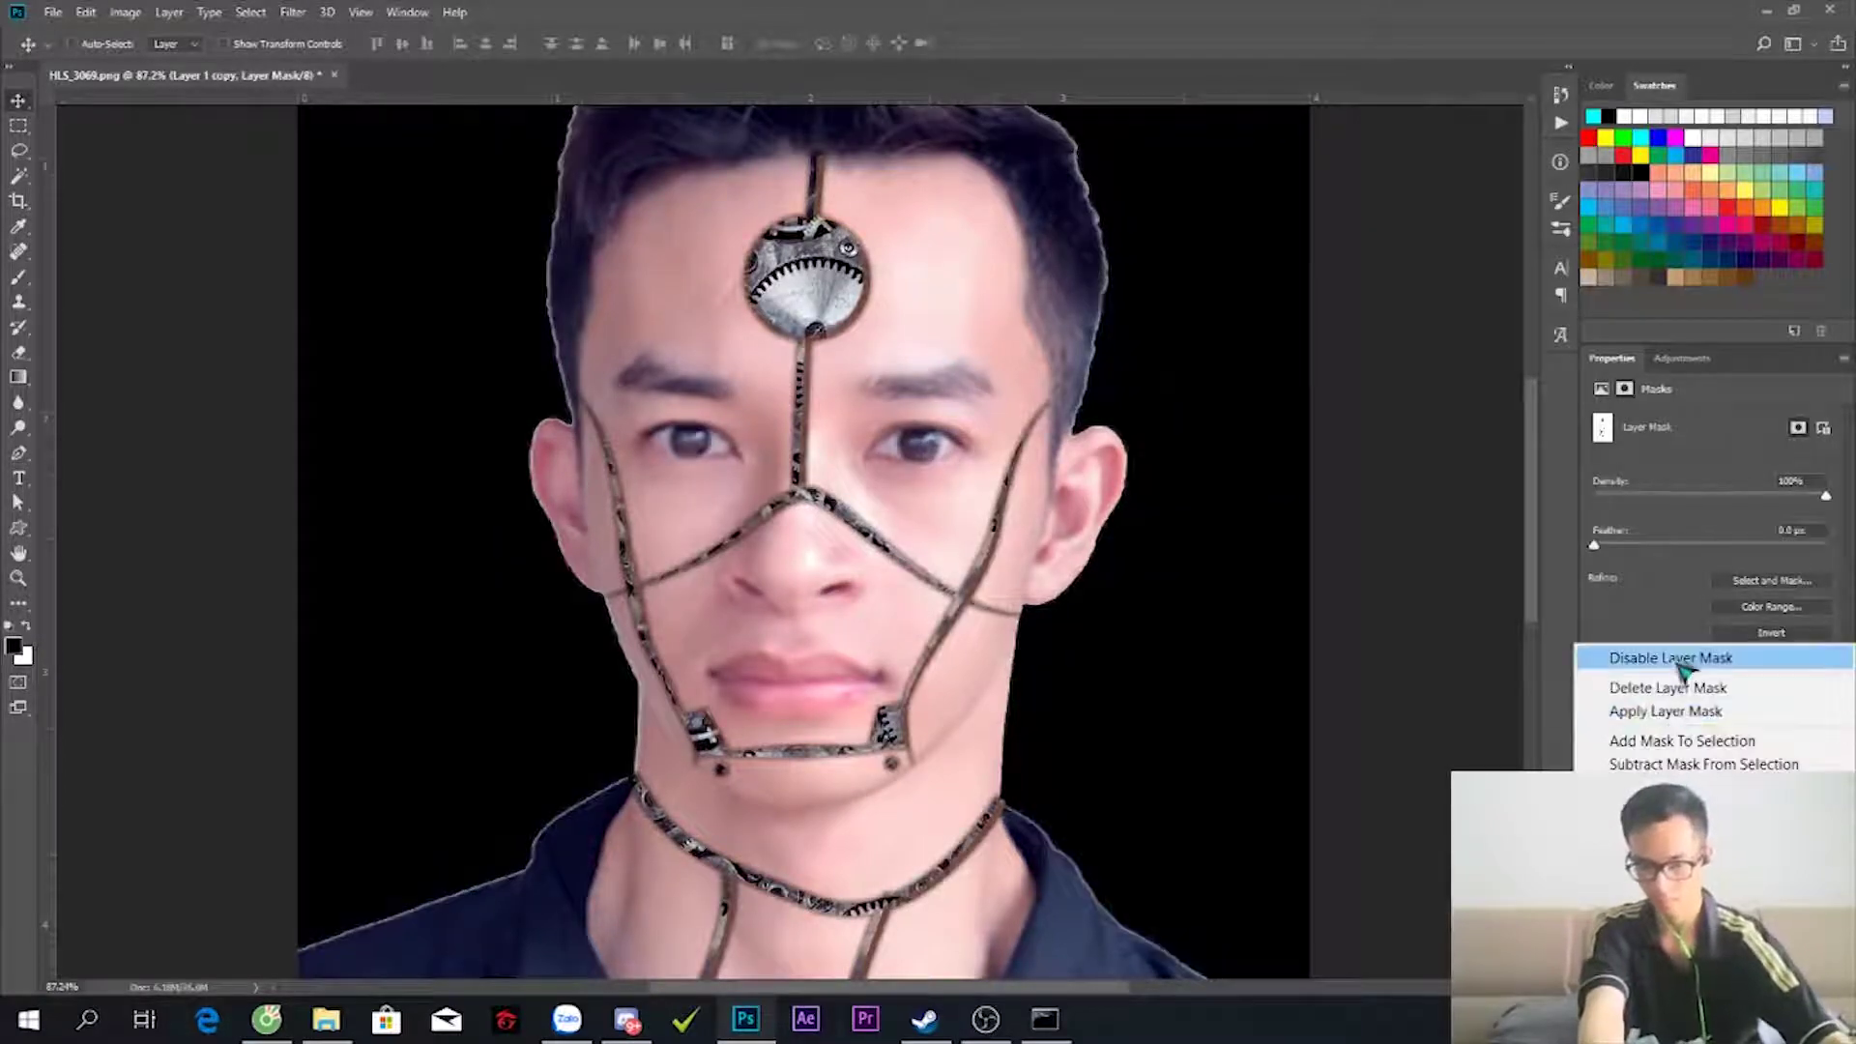
left_click(1657, 709)
right_click(1643, 841)
left_click(1475, 435)
left_click(1725, 971, "alt")
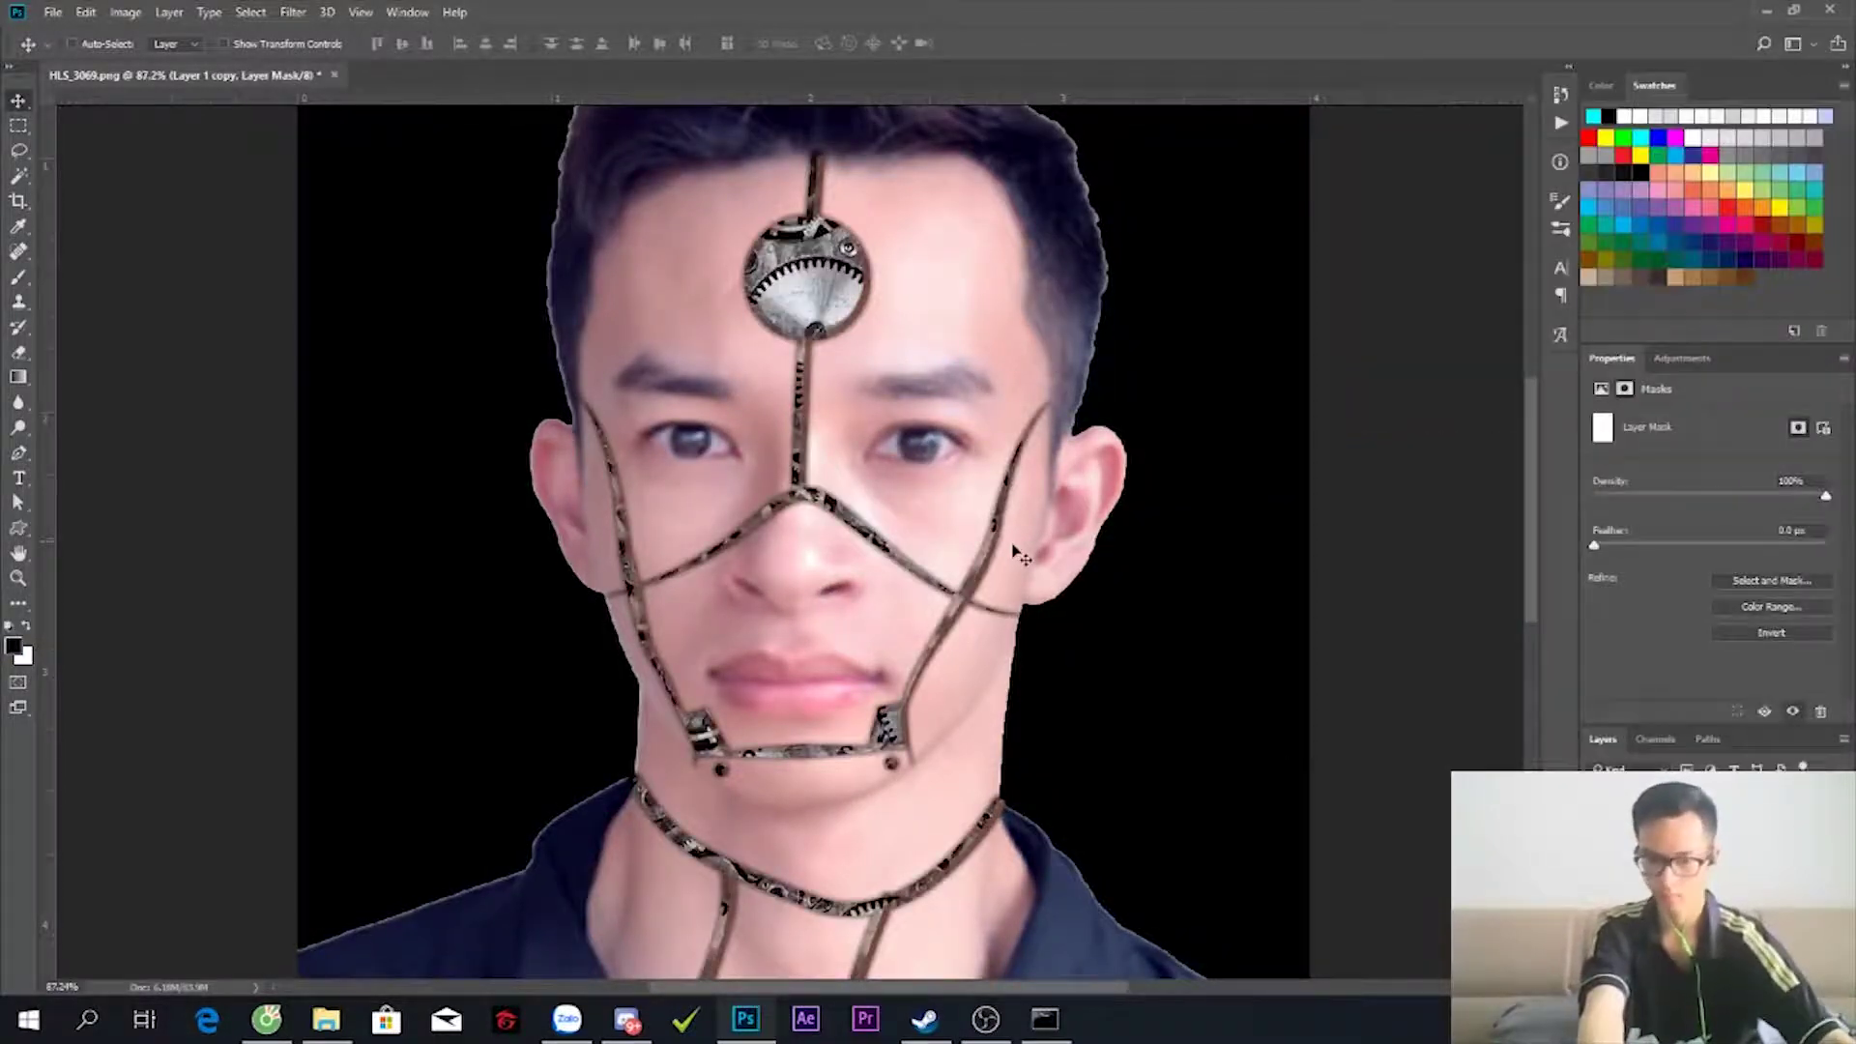
- Try Burn, History Brush and Brush settings for touching up the mask
key("b")
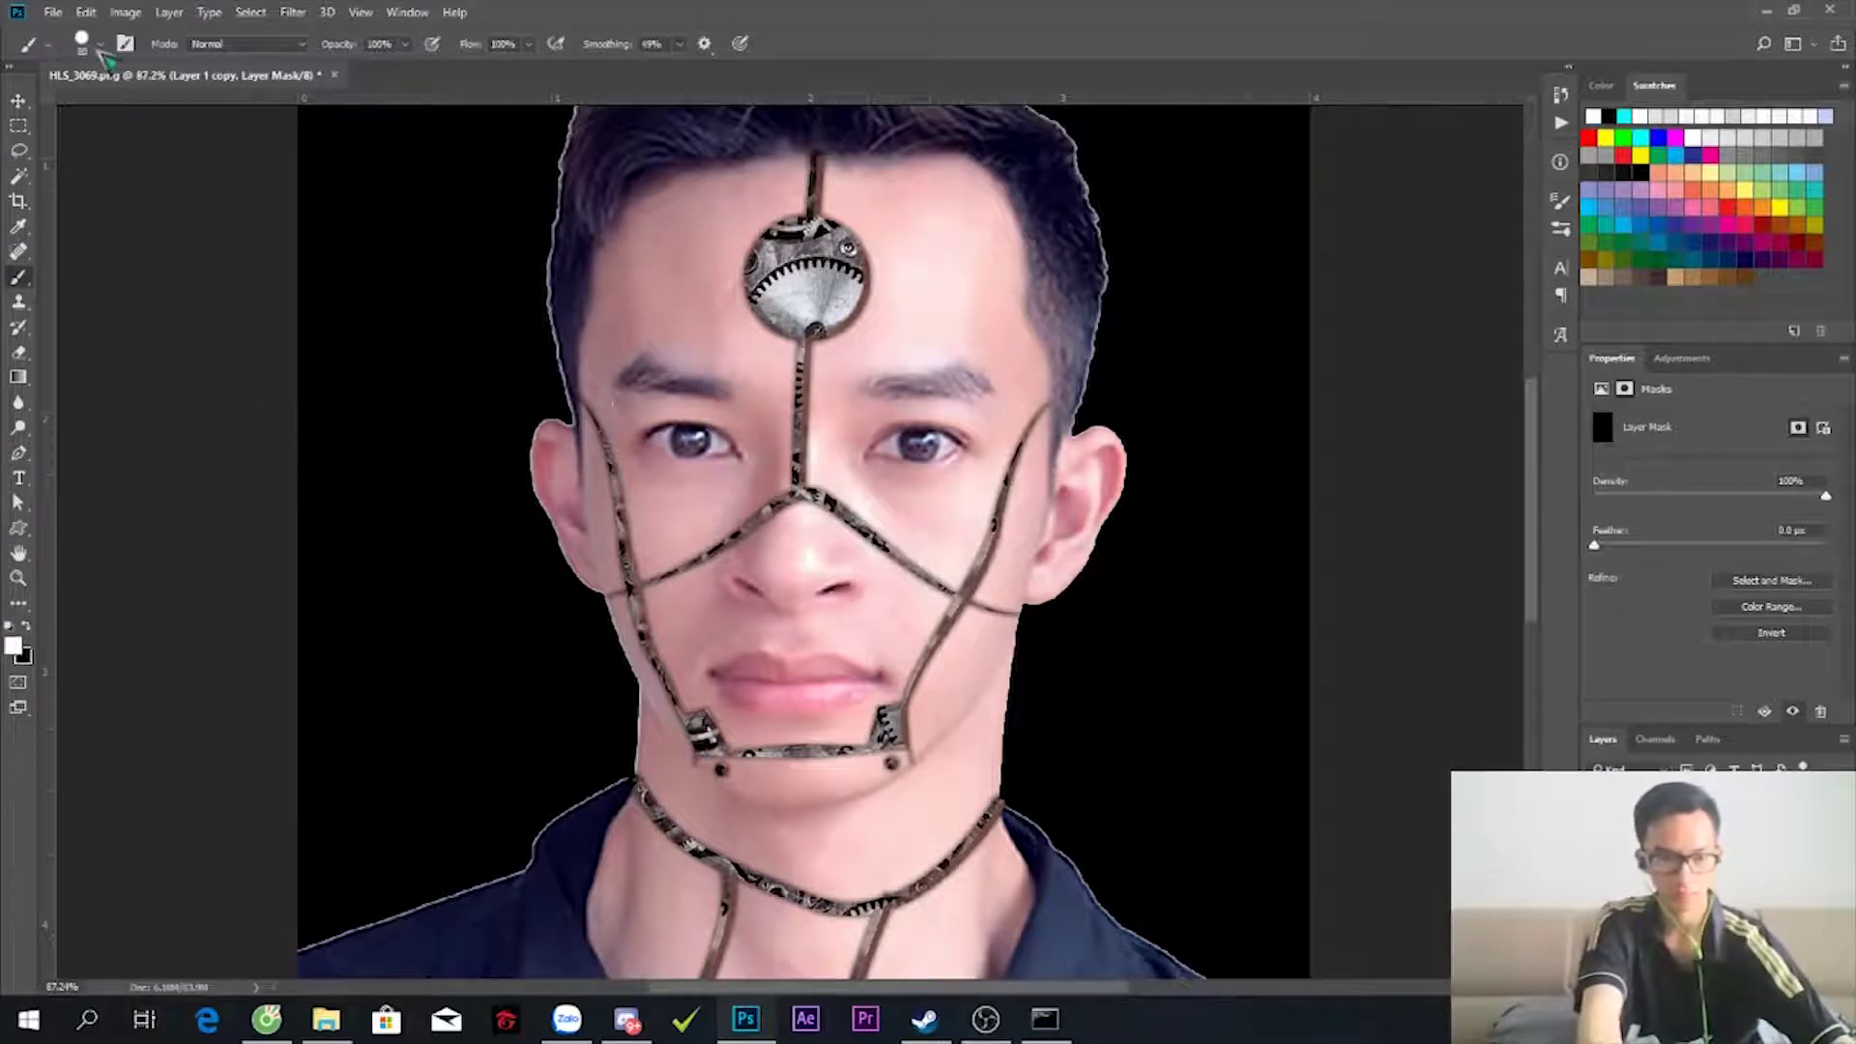
left_click(100, 44)
left_click(1560, 268)
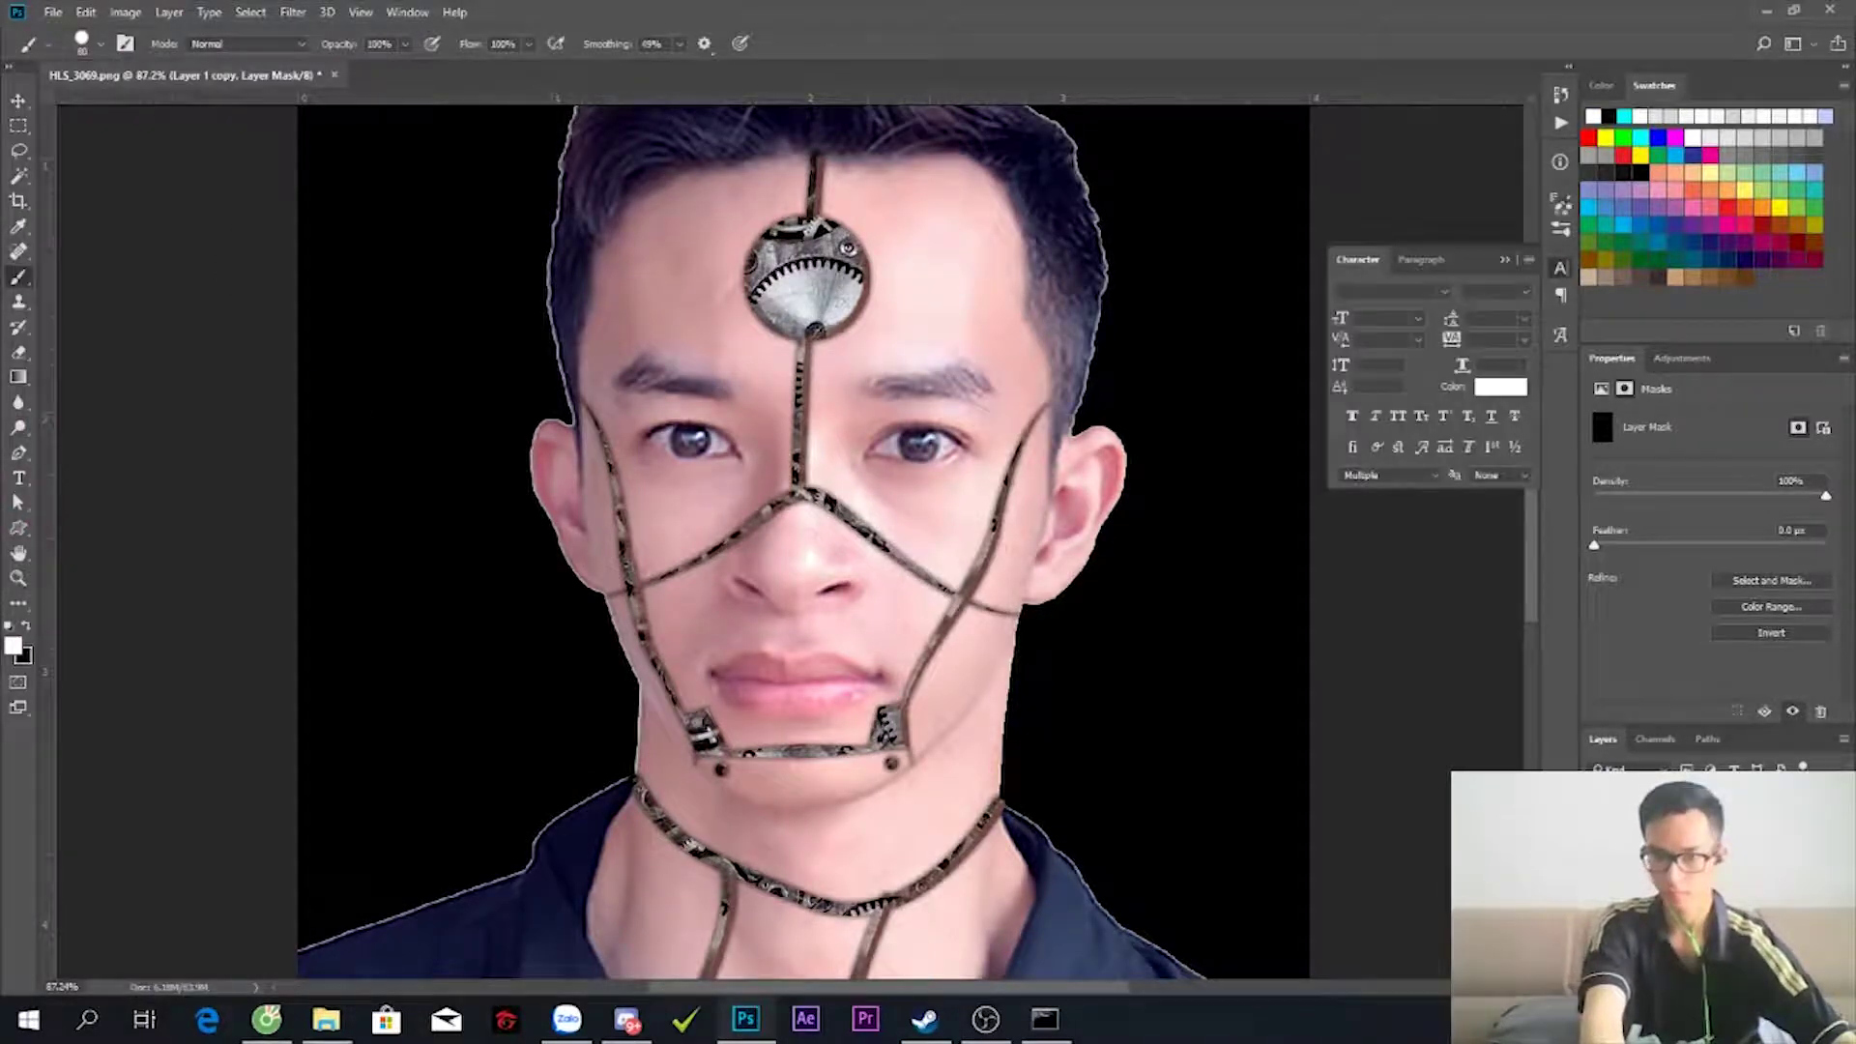
left_click(1560, 203)
left_click(1087, 192)
key("o")
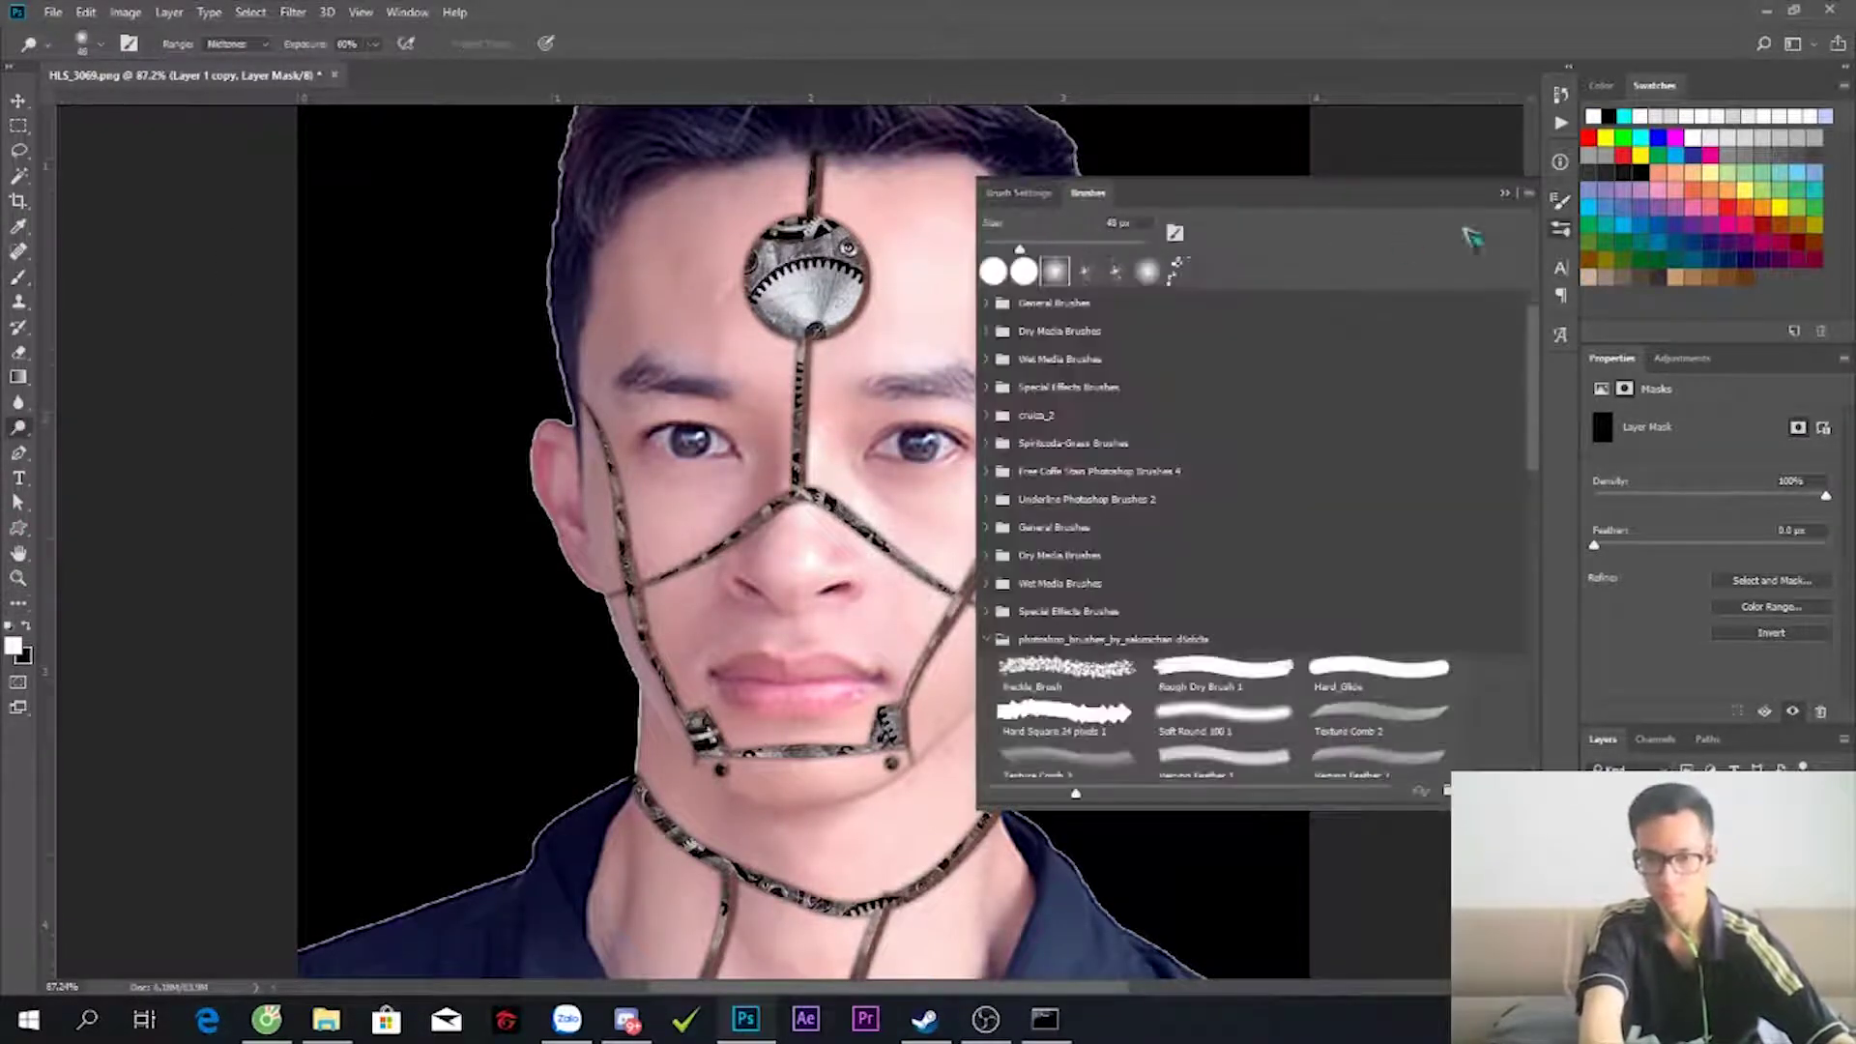
left_click(18, 329)
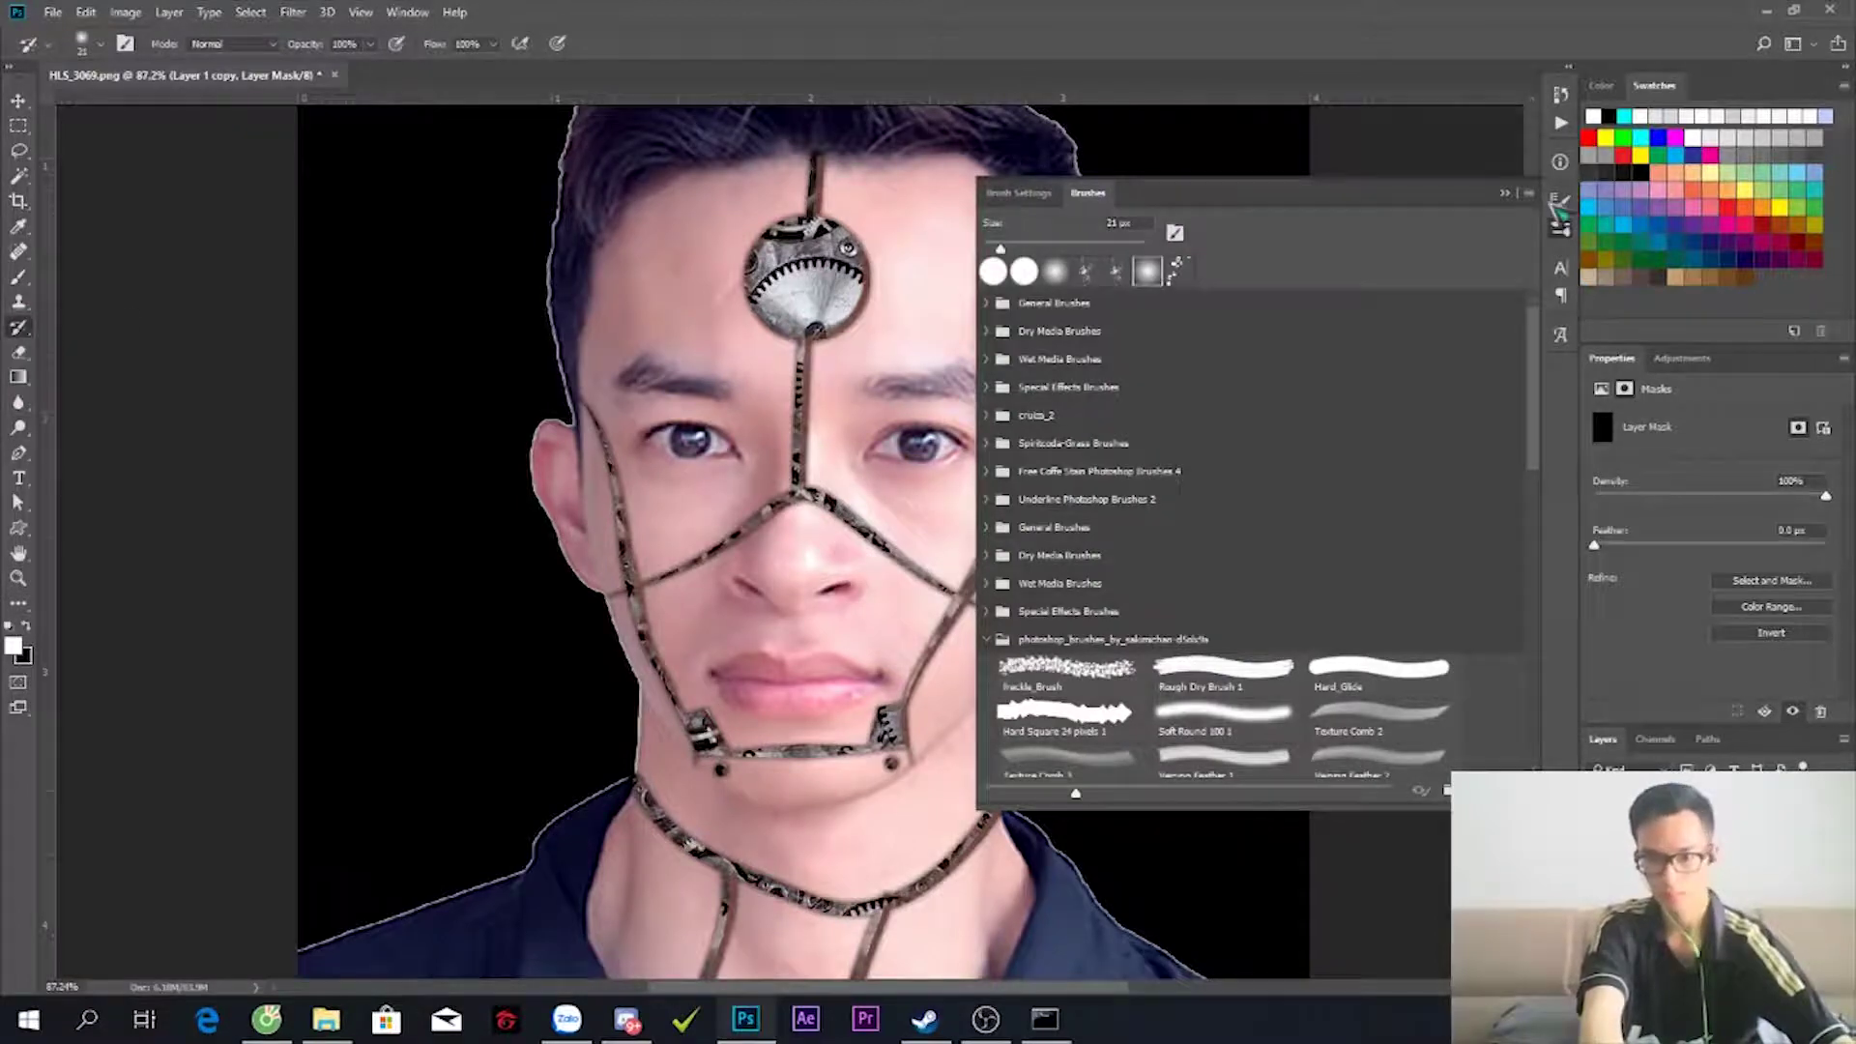
left_click(1560, 203)
key("F5")
left_click(18, 277)
left_click(1018, 192)
left_click(1088, 192)
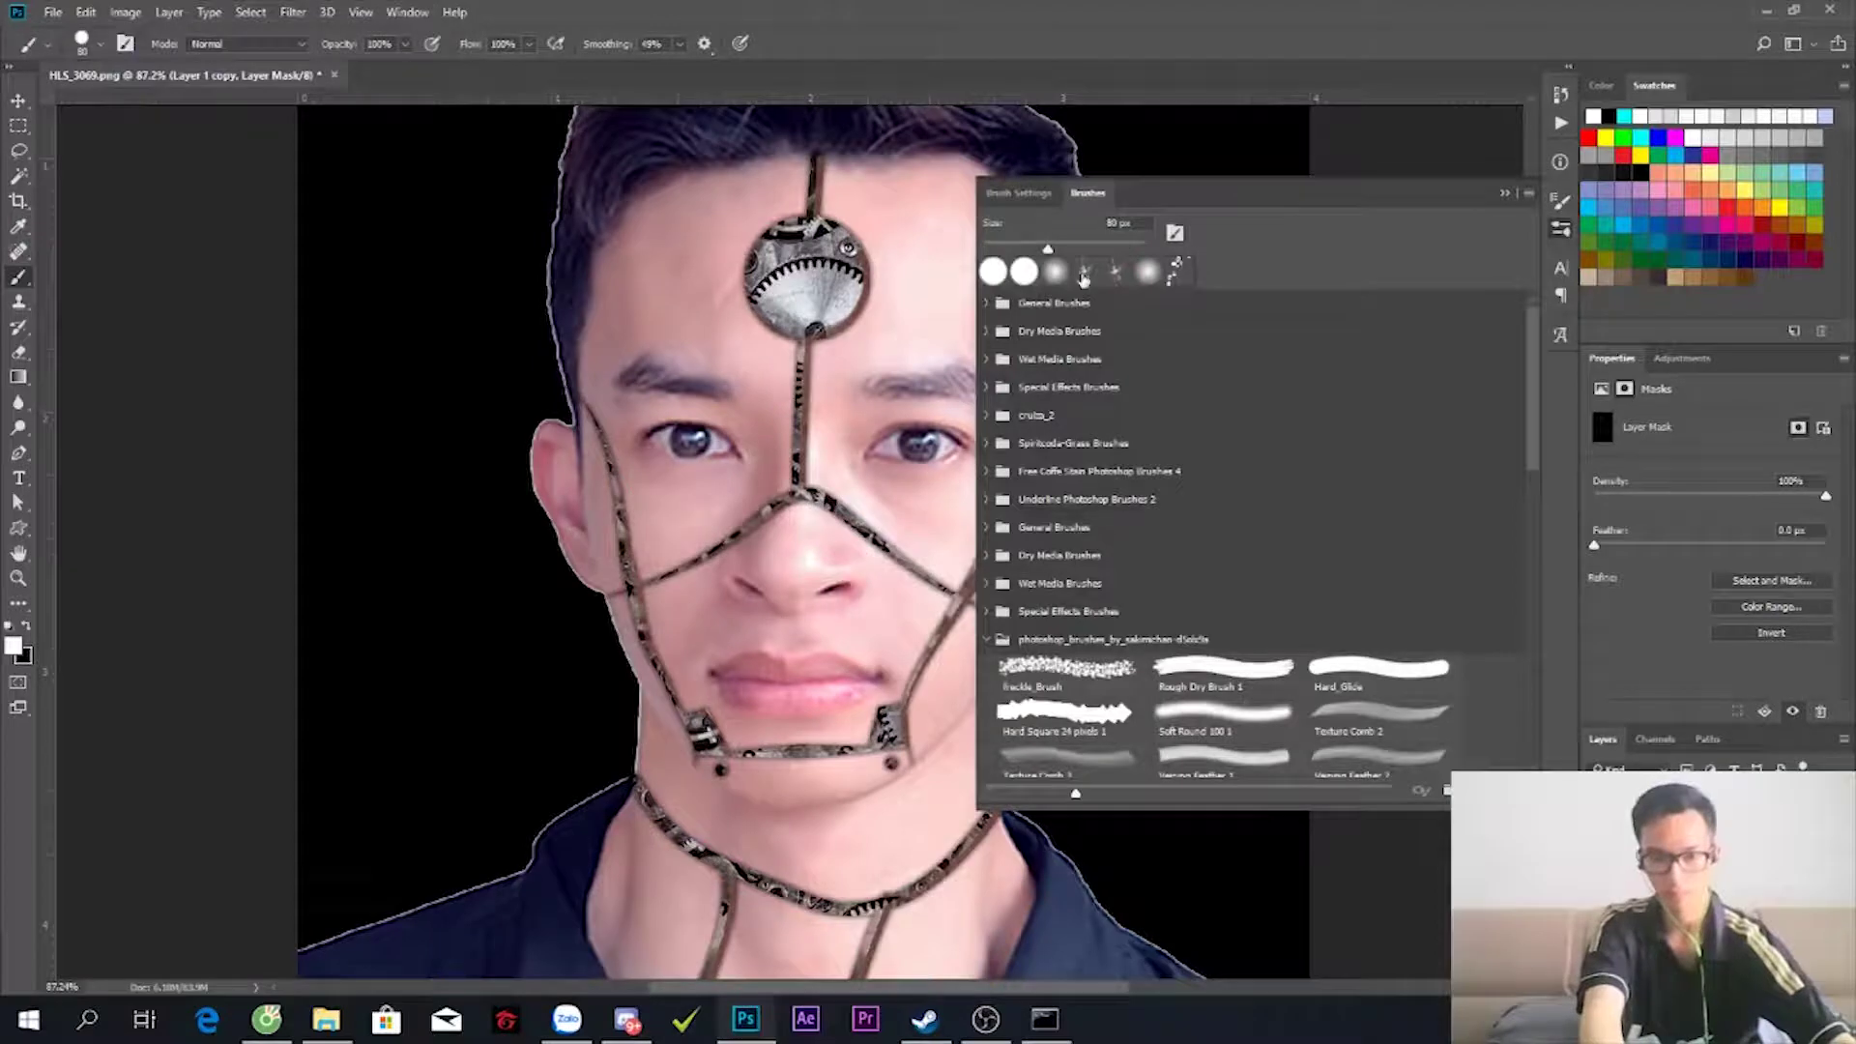
left_click(987, 303)
left_click(1560, 230)
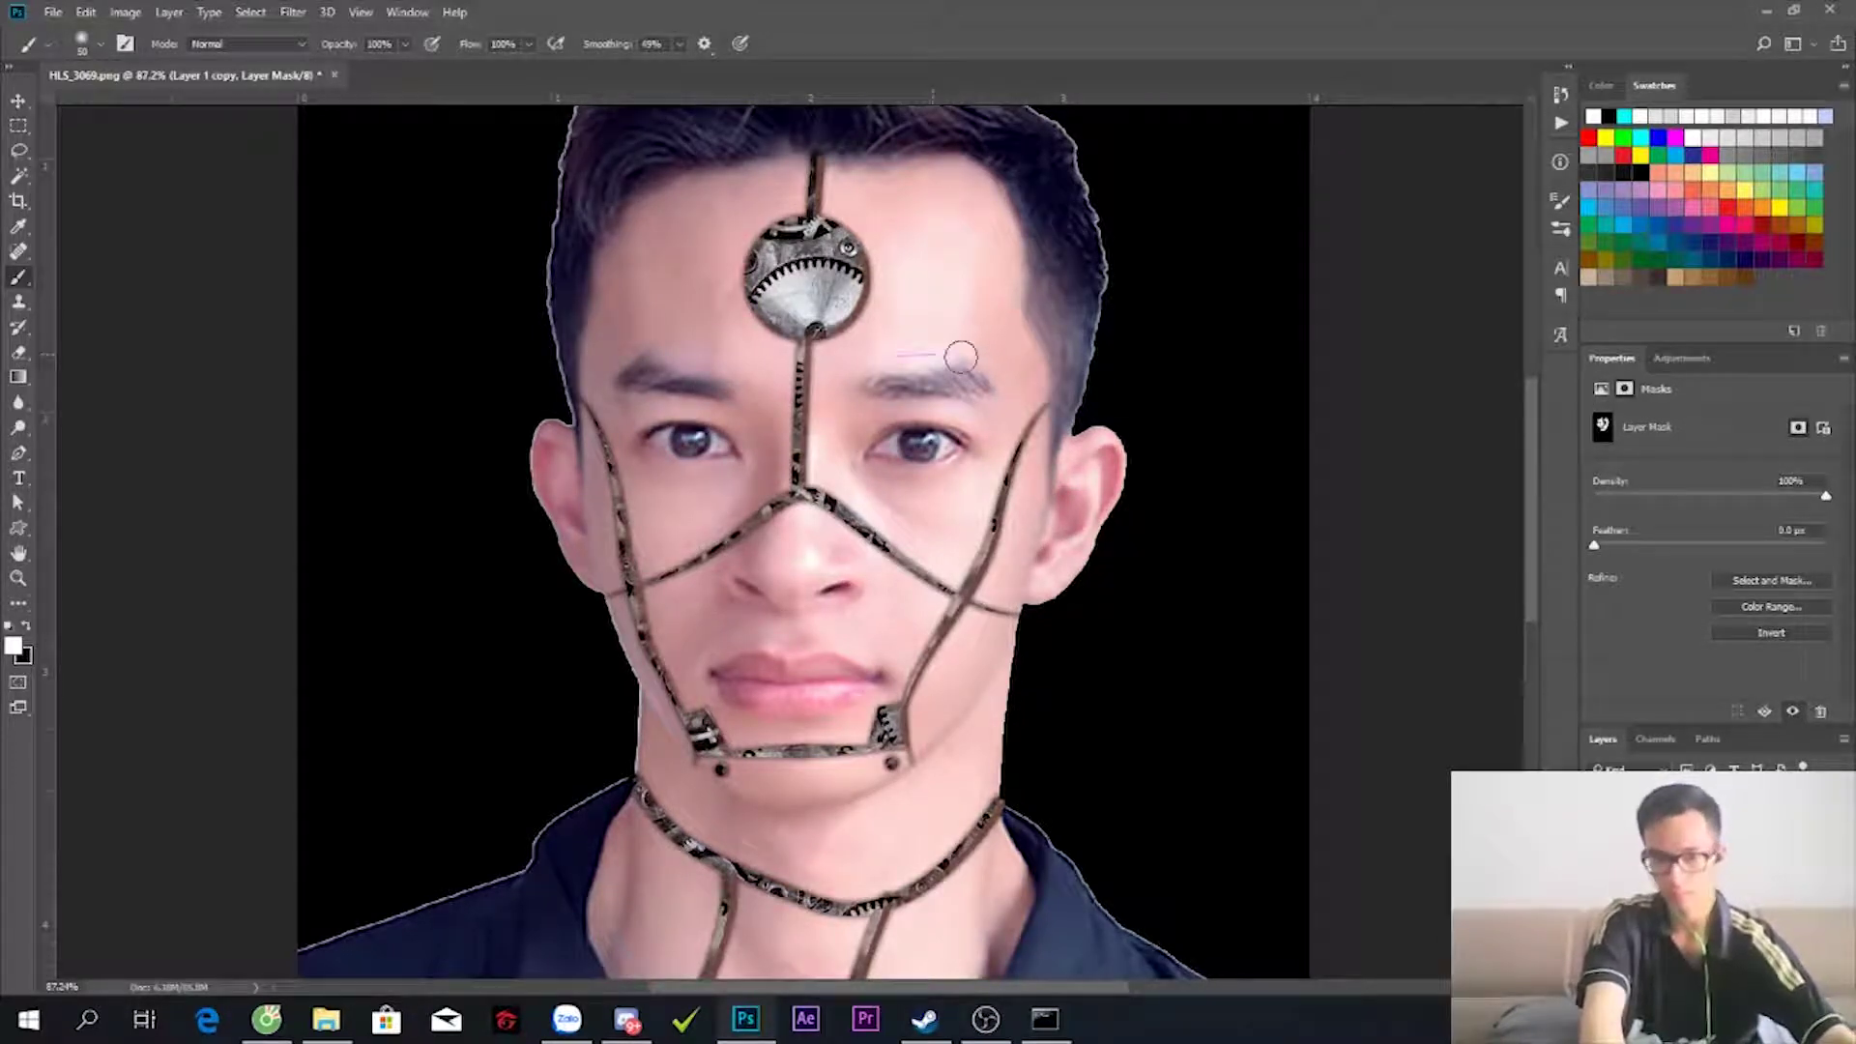
- Fill the Background layer with white so the portrait sits on white
scroll(933, 354, "down", 3)
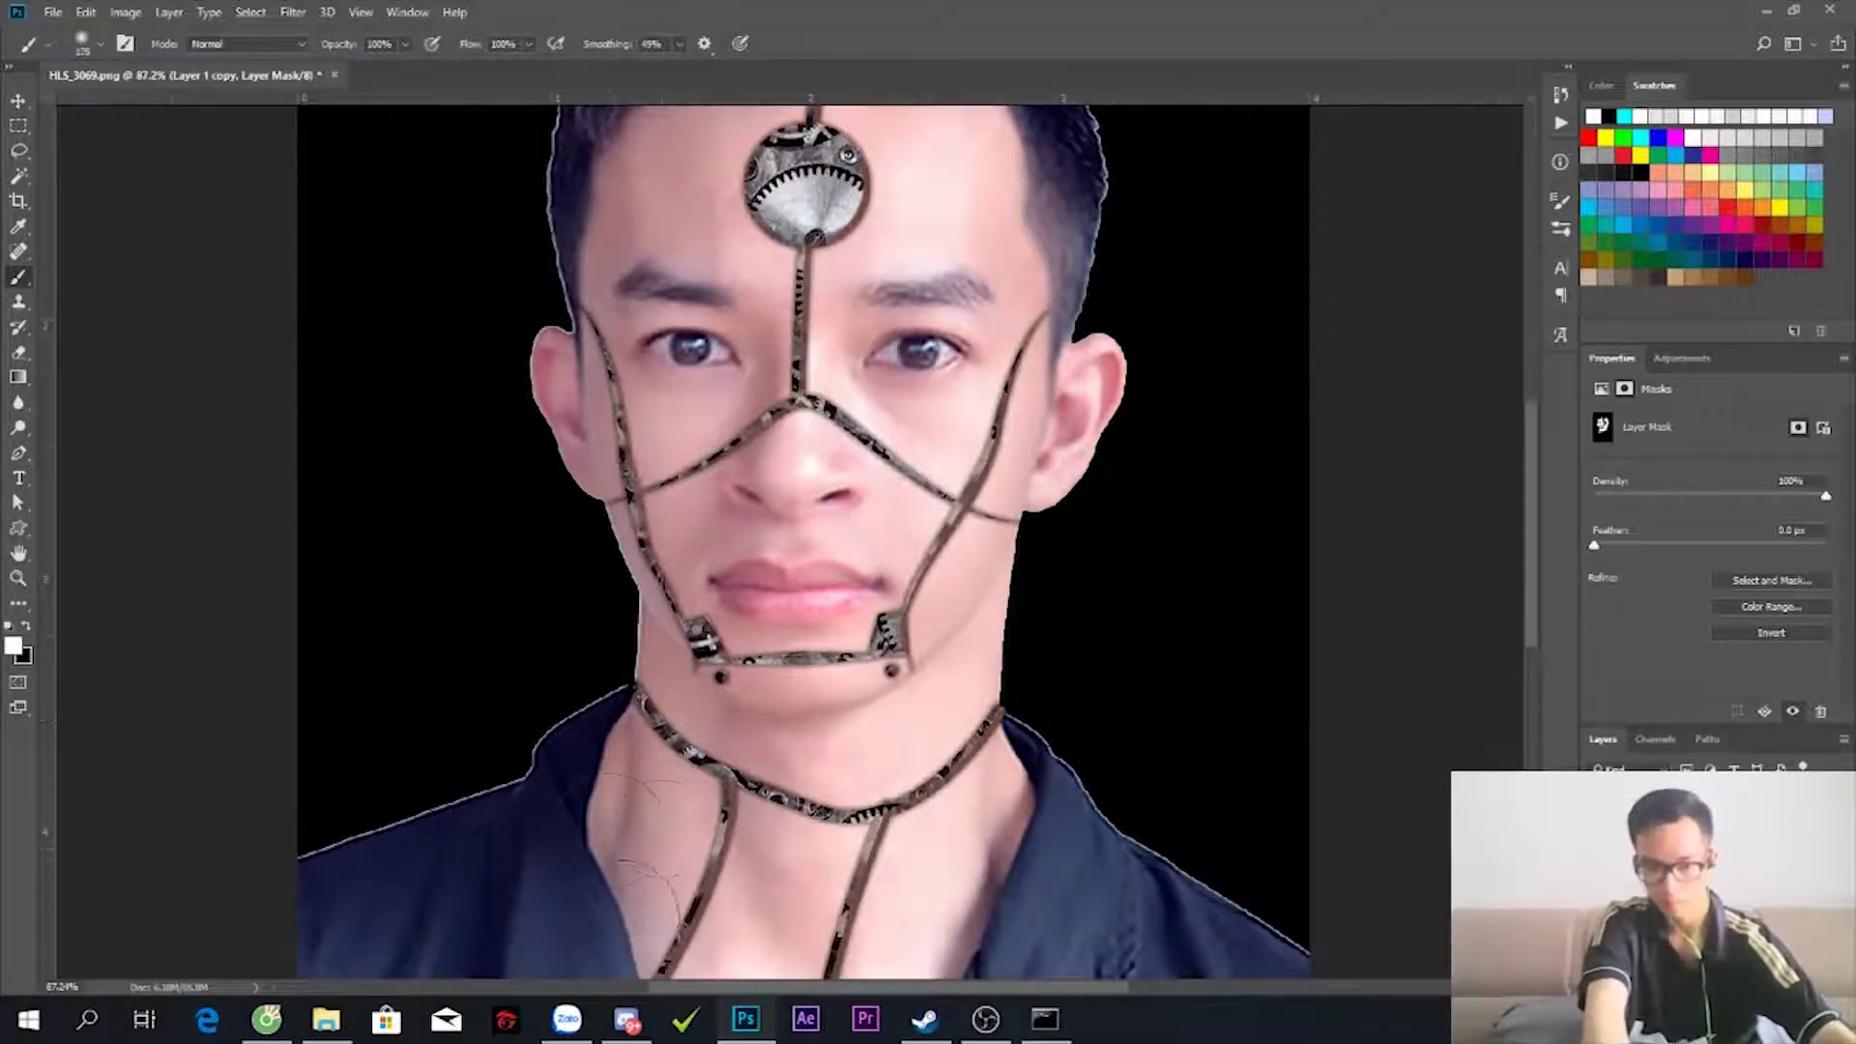
scroll(648, 869, "down", 2)
scroll(1024, 676, "down", 3)
left_click(1623, 116)
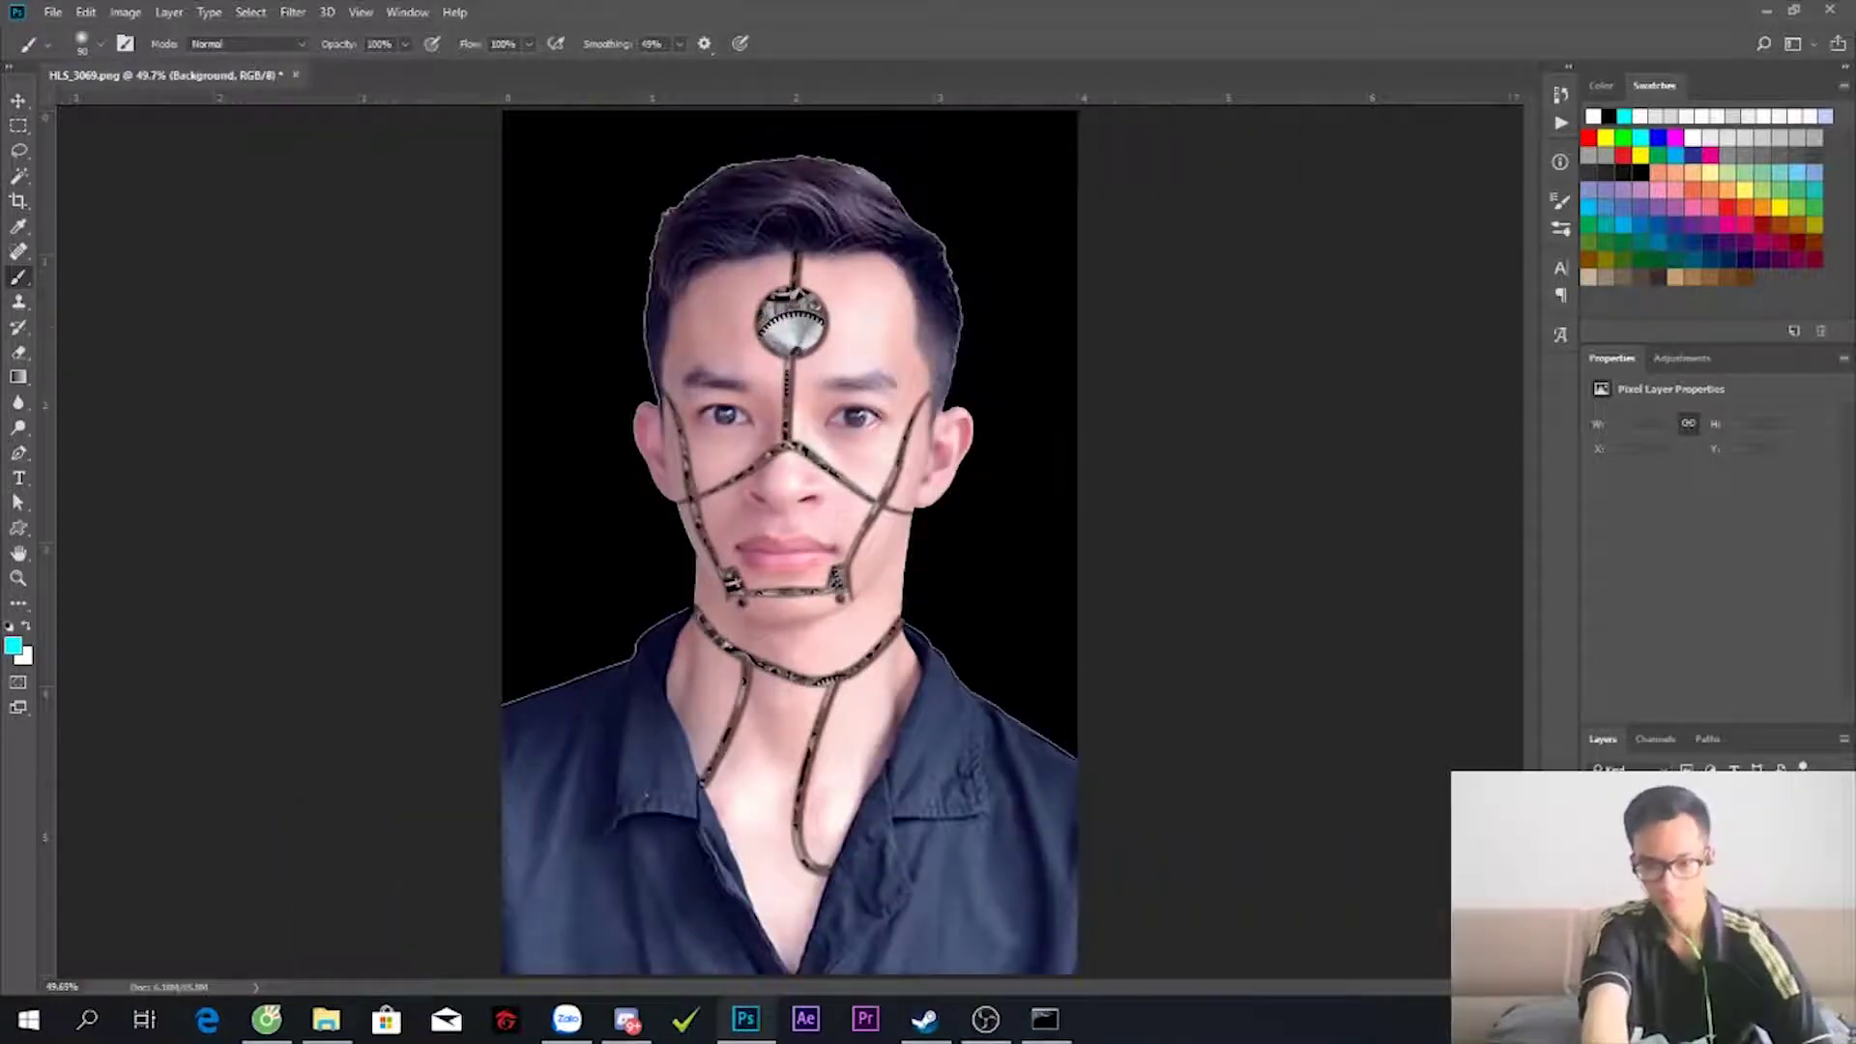
key("ctrl+BackSpace")
scroll(914, 512, "up", 3)
scroll(756, 476, "up", 2)
scroll(756, 476, "up", 2)
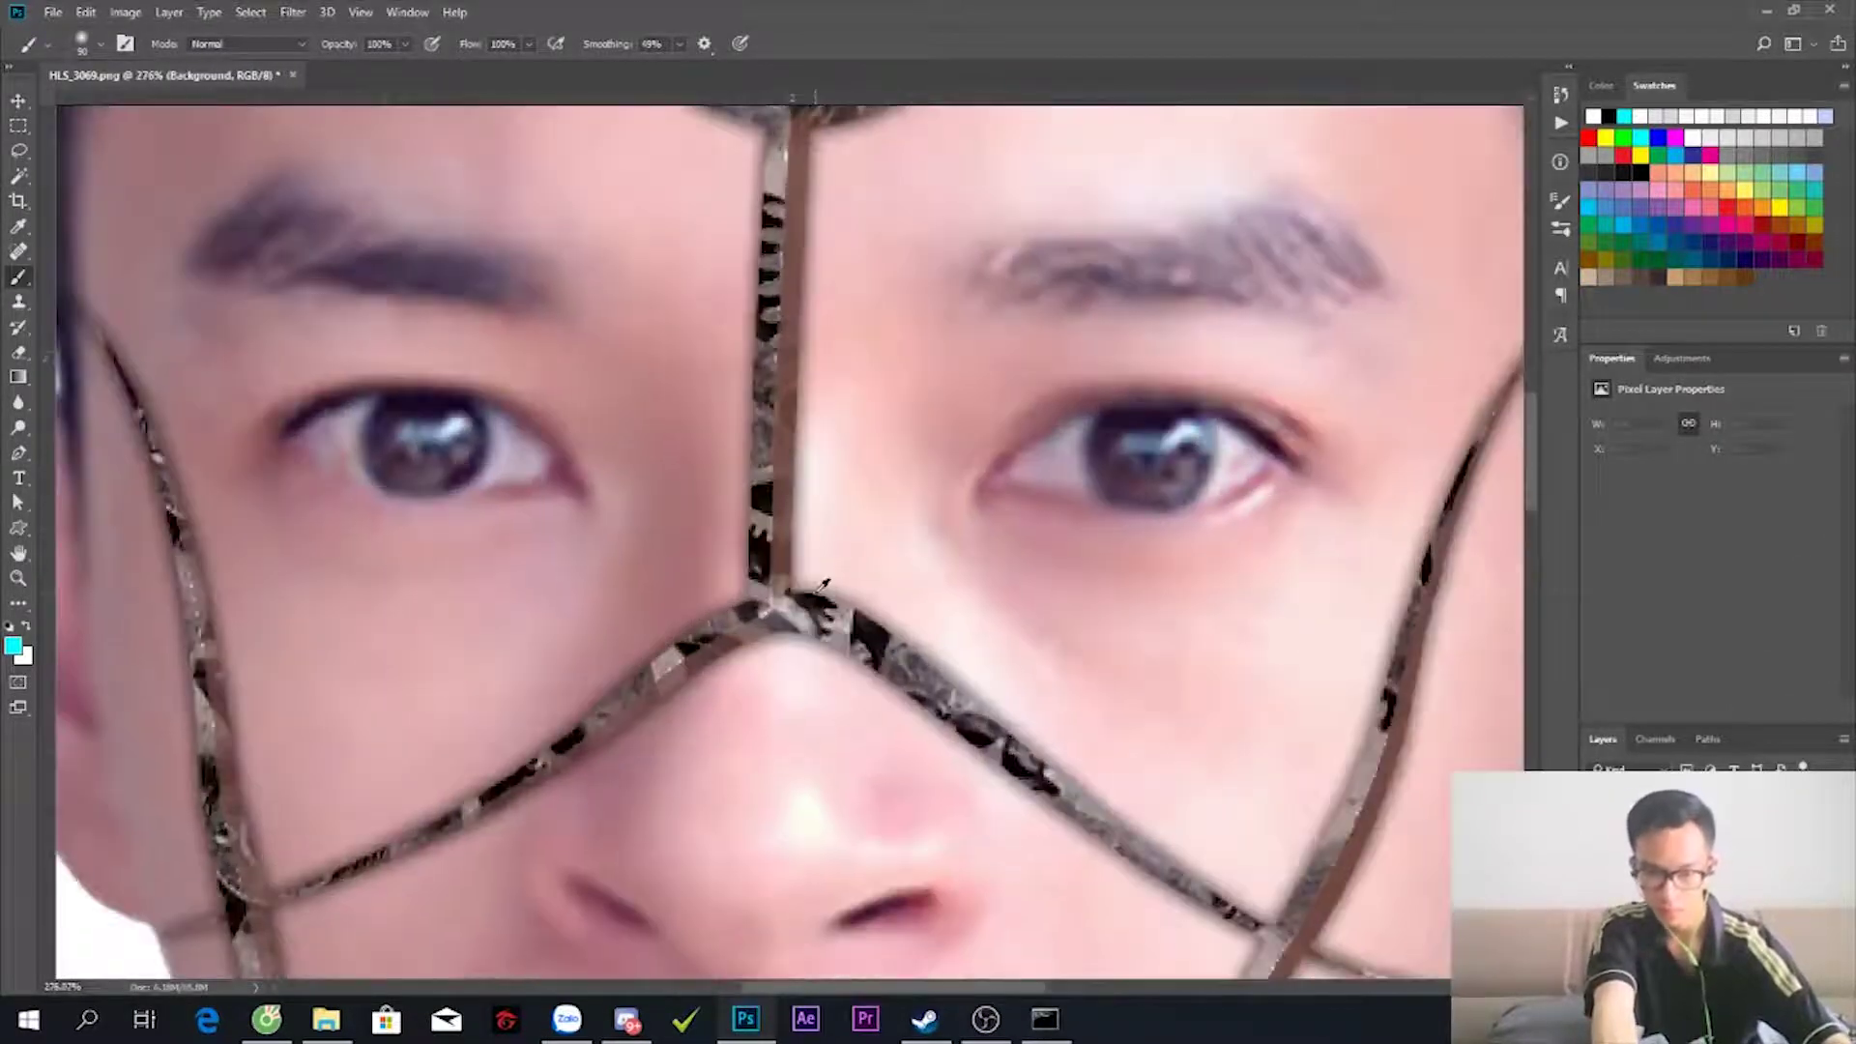
scroll(792, 629, "down", 4)
scroll(821, 771, "down", 1)
scroll(822, 770, "down", 2)
scroll(866, 402, "up", 1)
scroll(866, 402, "up", 3)
- Search Google Images for 'len camera' and copy a camera lens picture
left_click(1286, 17)
left_click(890, 55)
type("len camera")
key("Return")
left_click(383, 243)
scroll(927, 521, "down", 3)
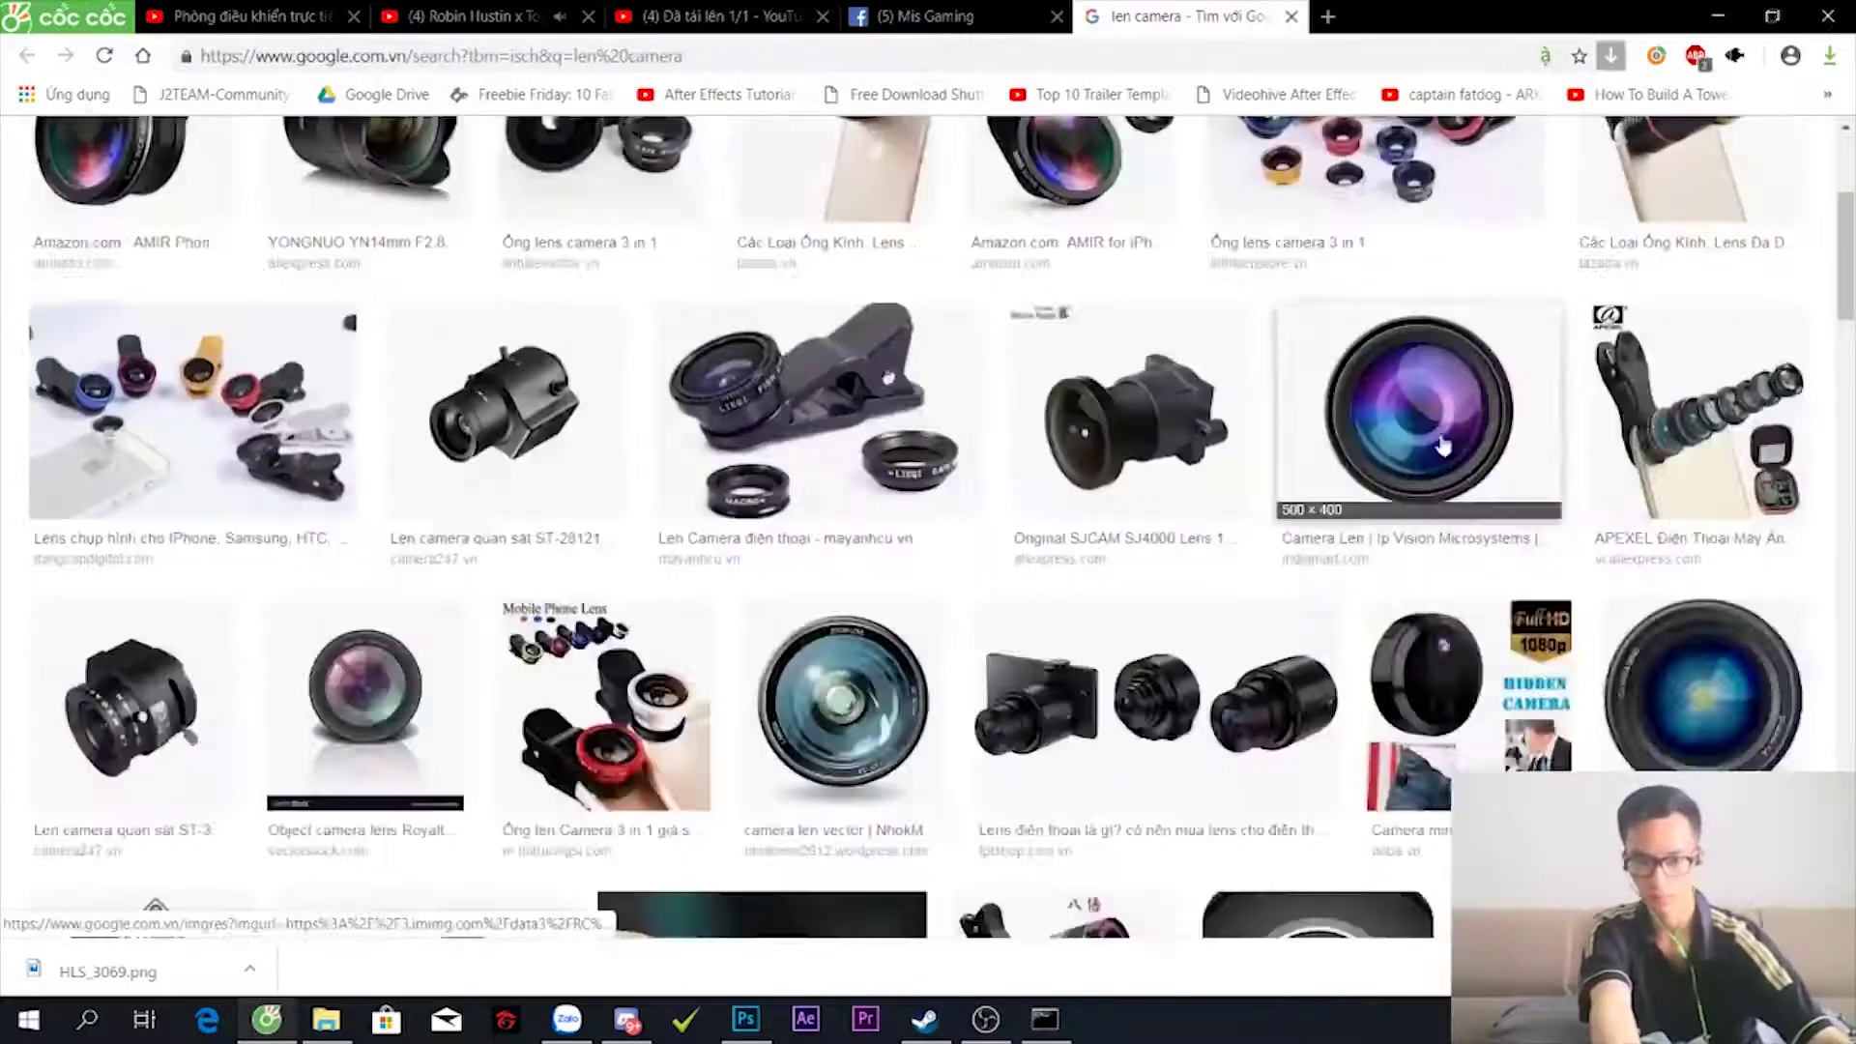
left_click(1408, 397)
right_click(649, 492)
left_click(795, 731)
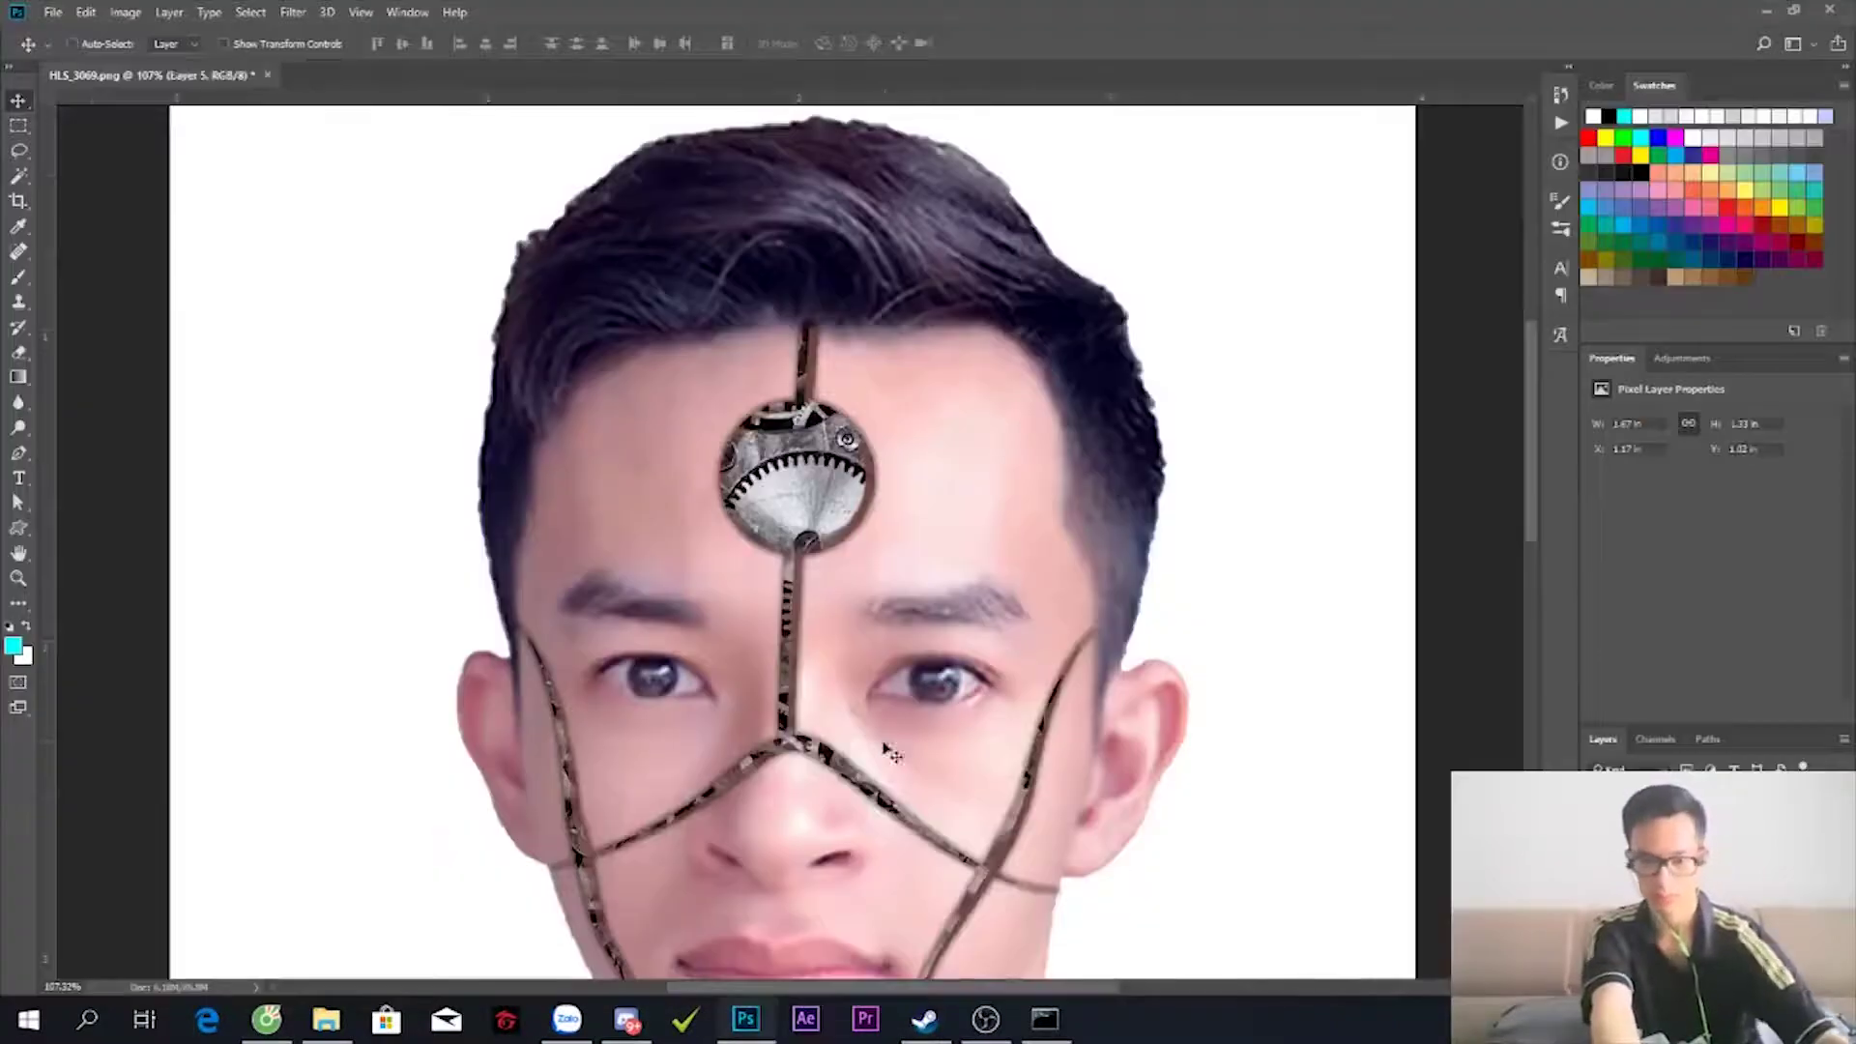
- Paste the camera lens and scale it onto the left eye's iris
key("Return")
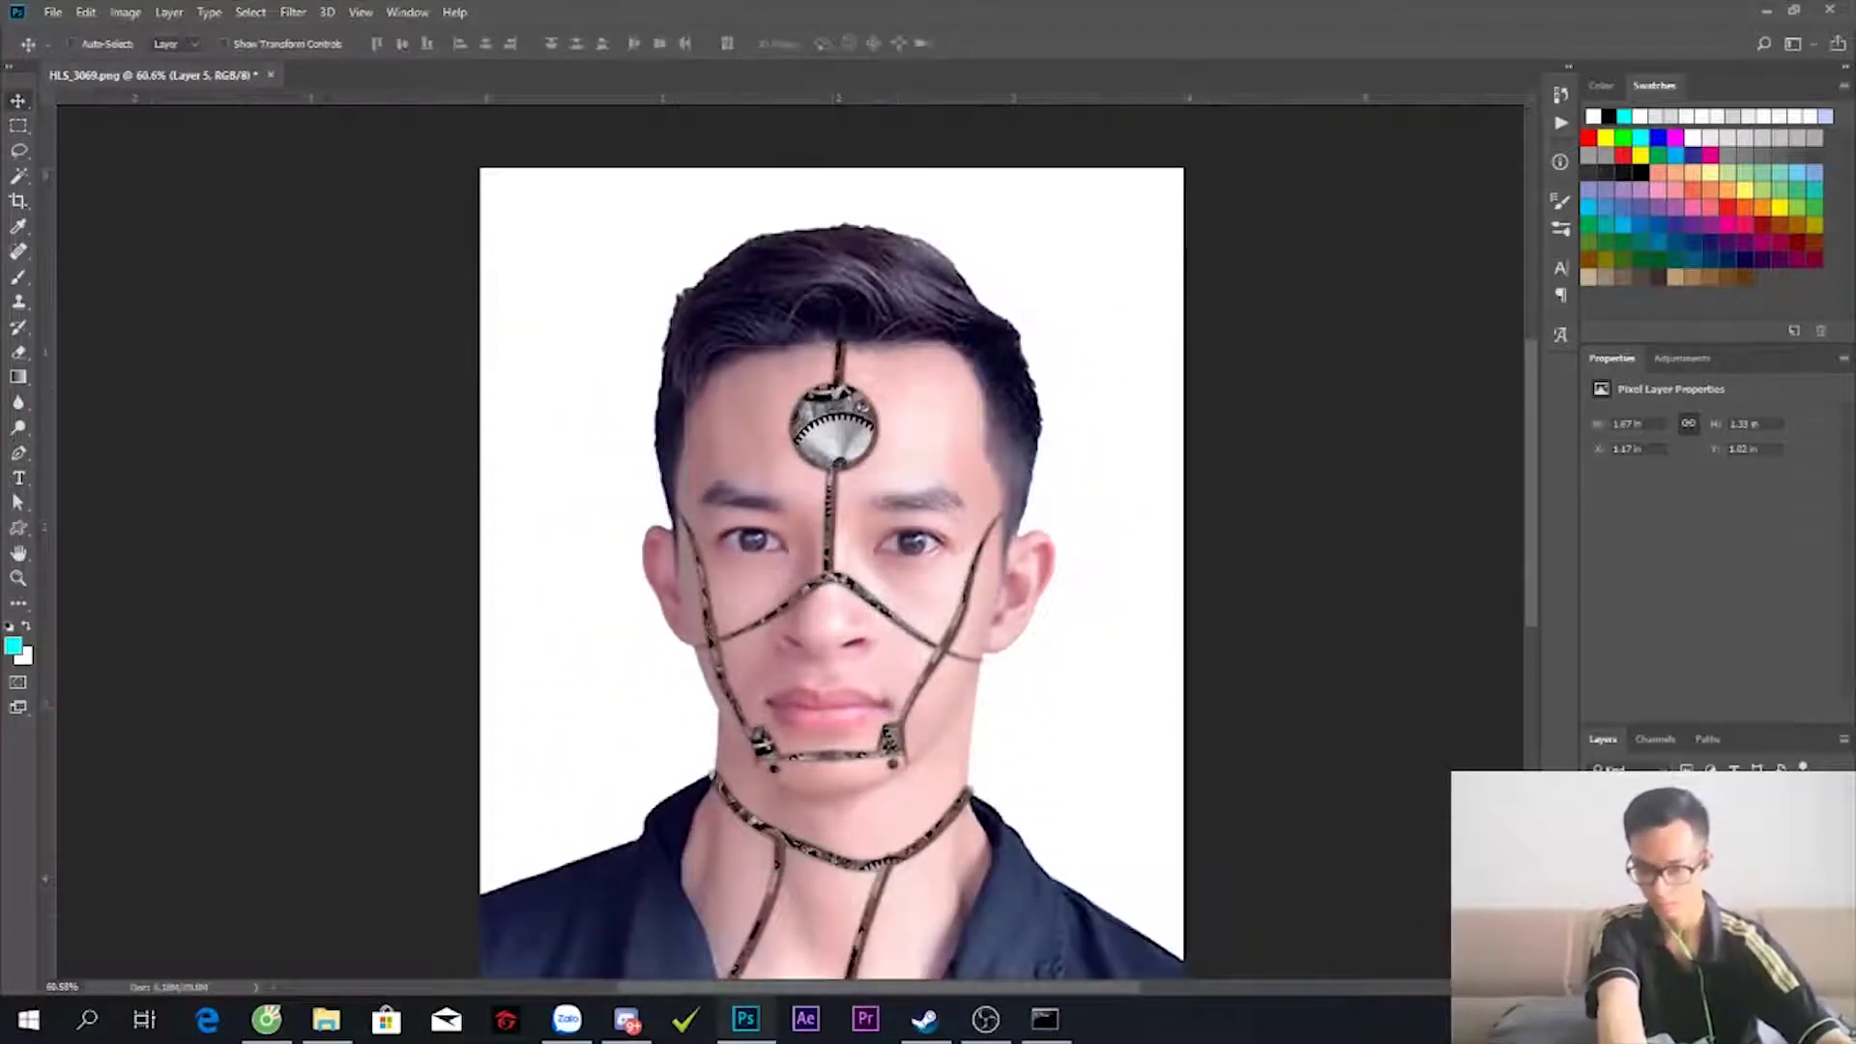
key("ctrl+v")
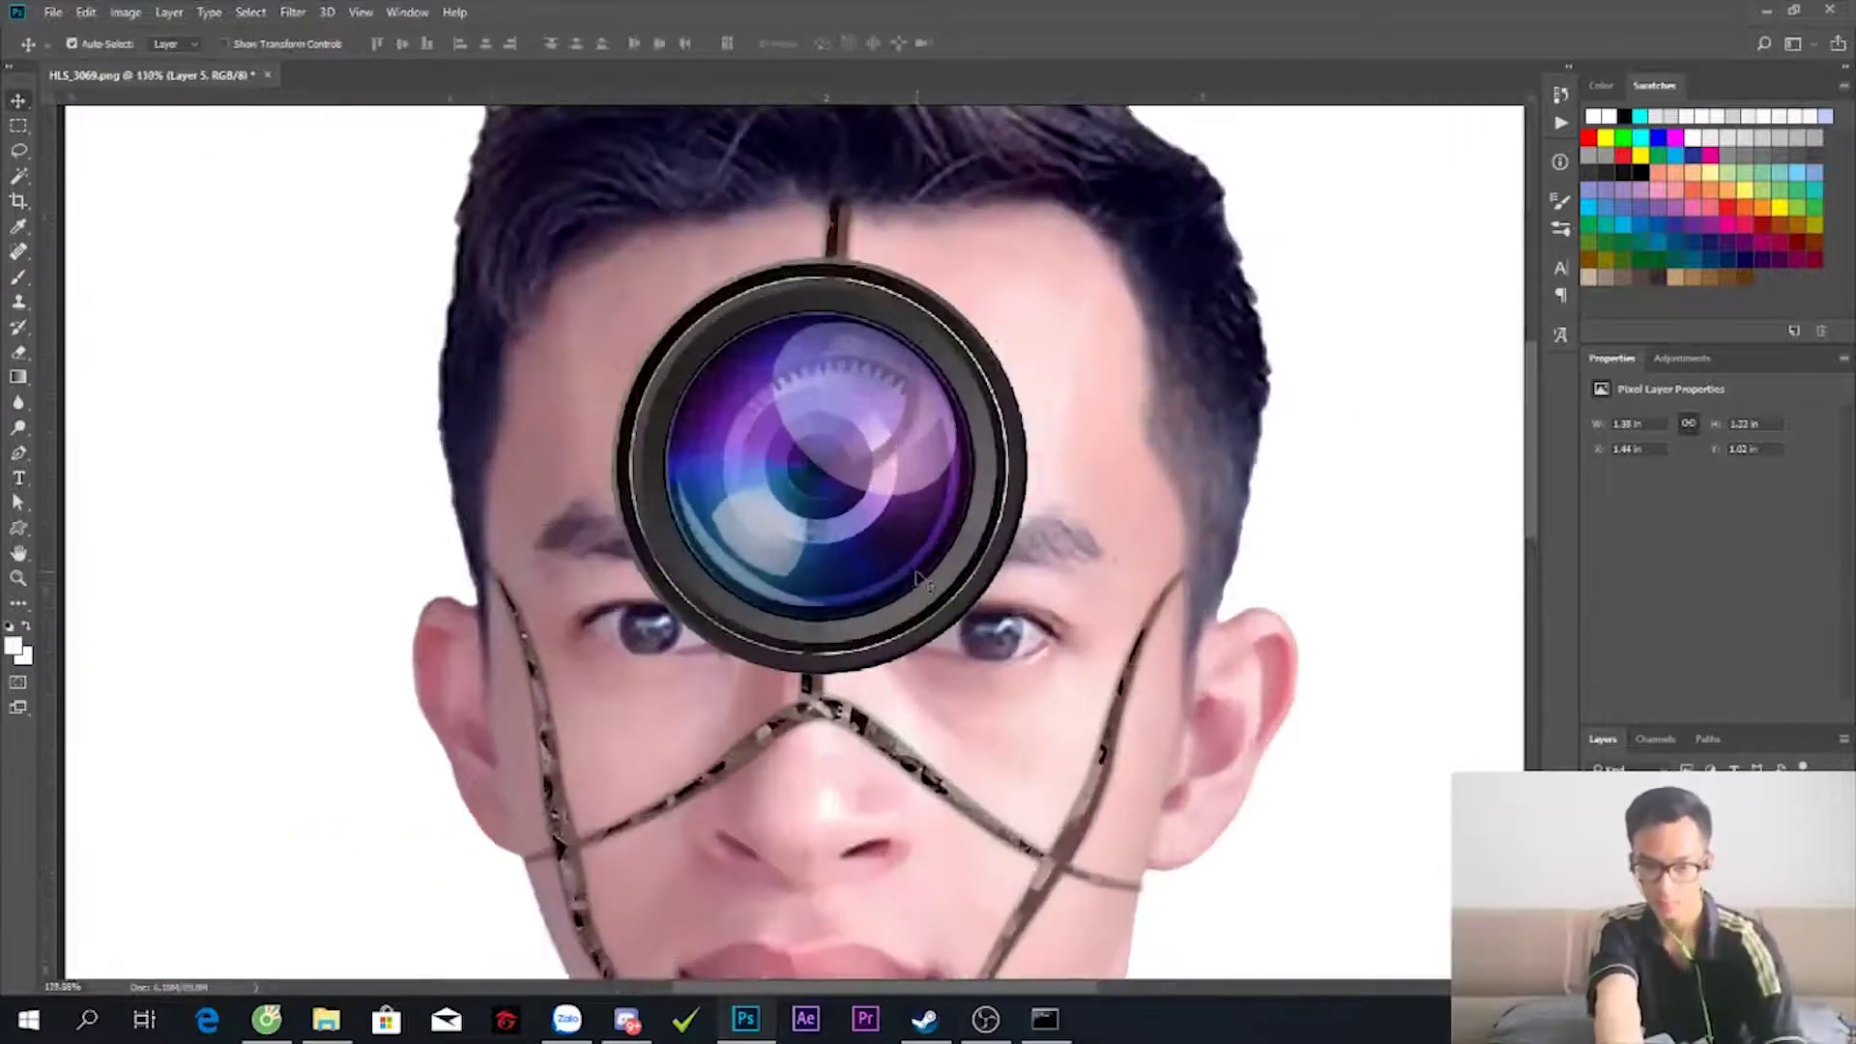
key("ctrl+t")
left_click_drag(1127, 675, 754, 609)
scroll(621, 518, "up", 5)
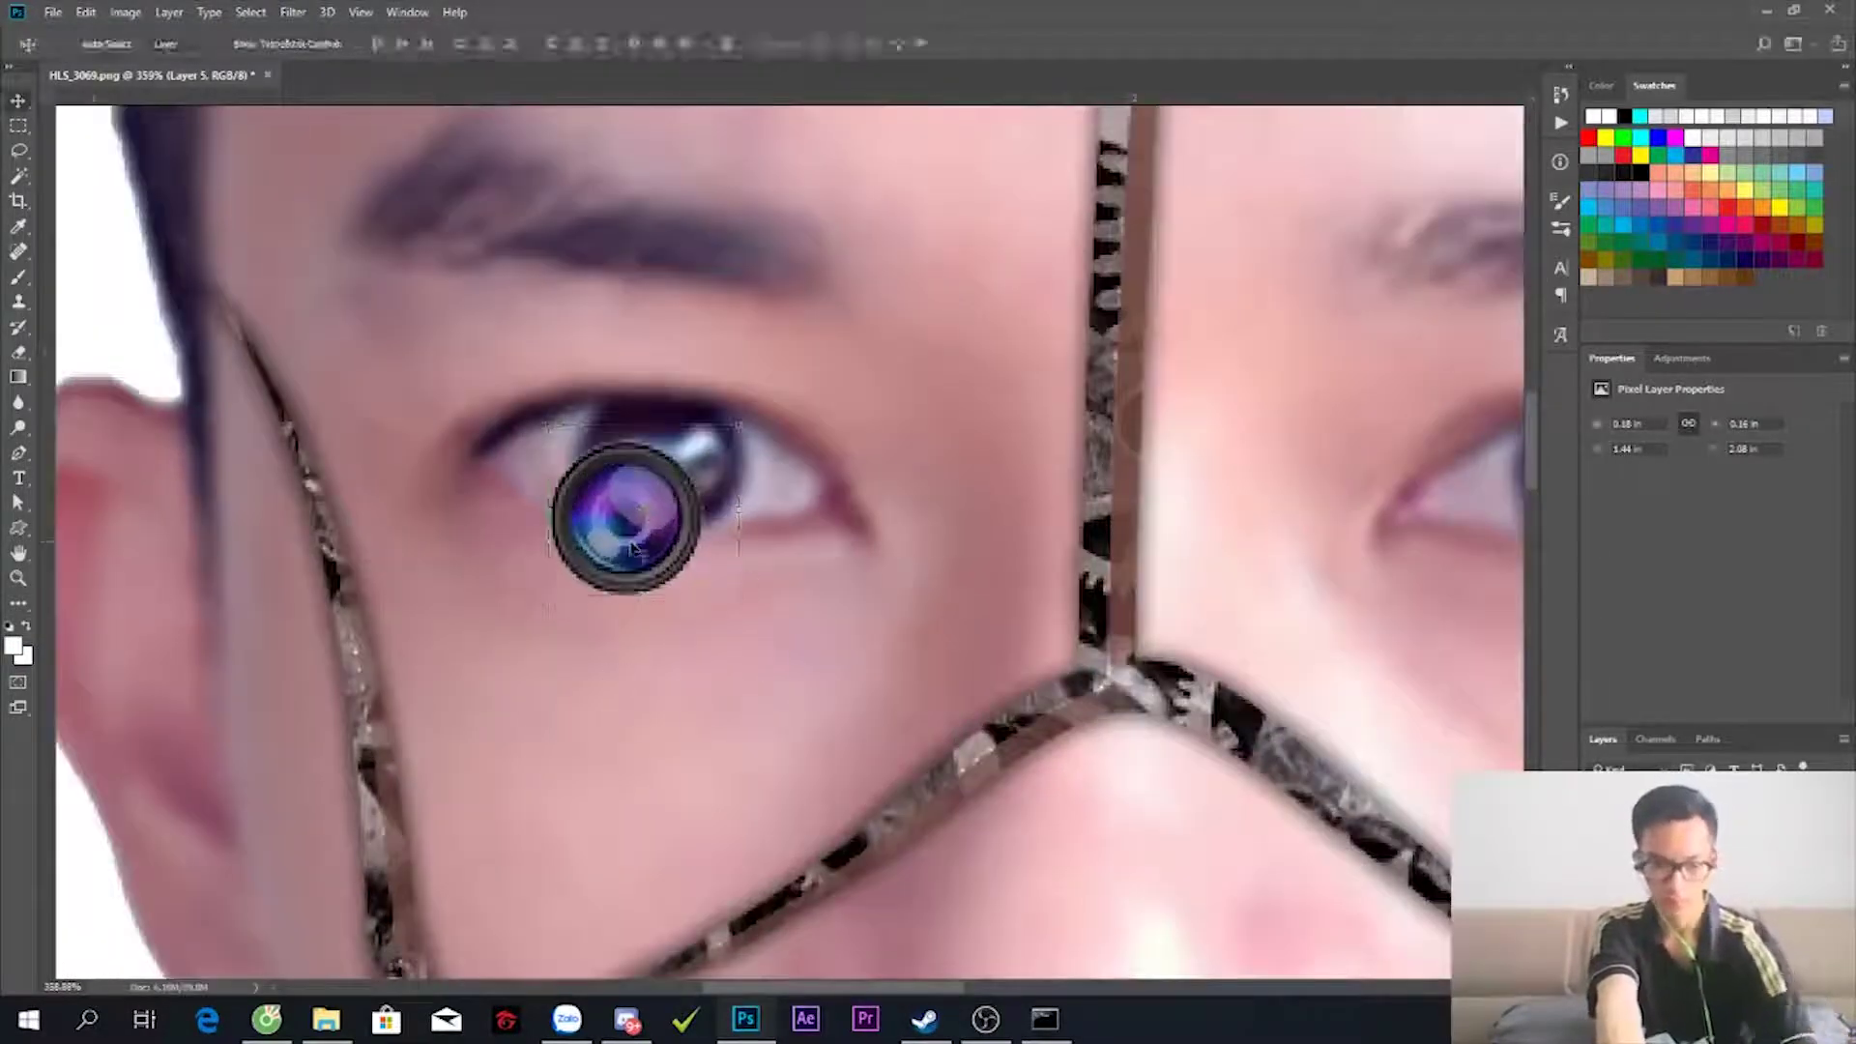
left_click_drag(633, 548, 698, 468)
key("Return")
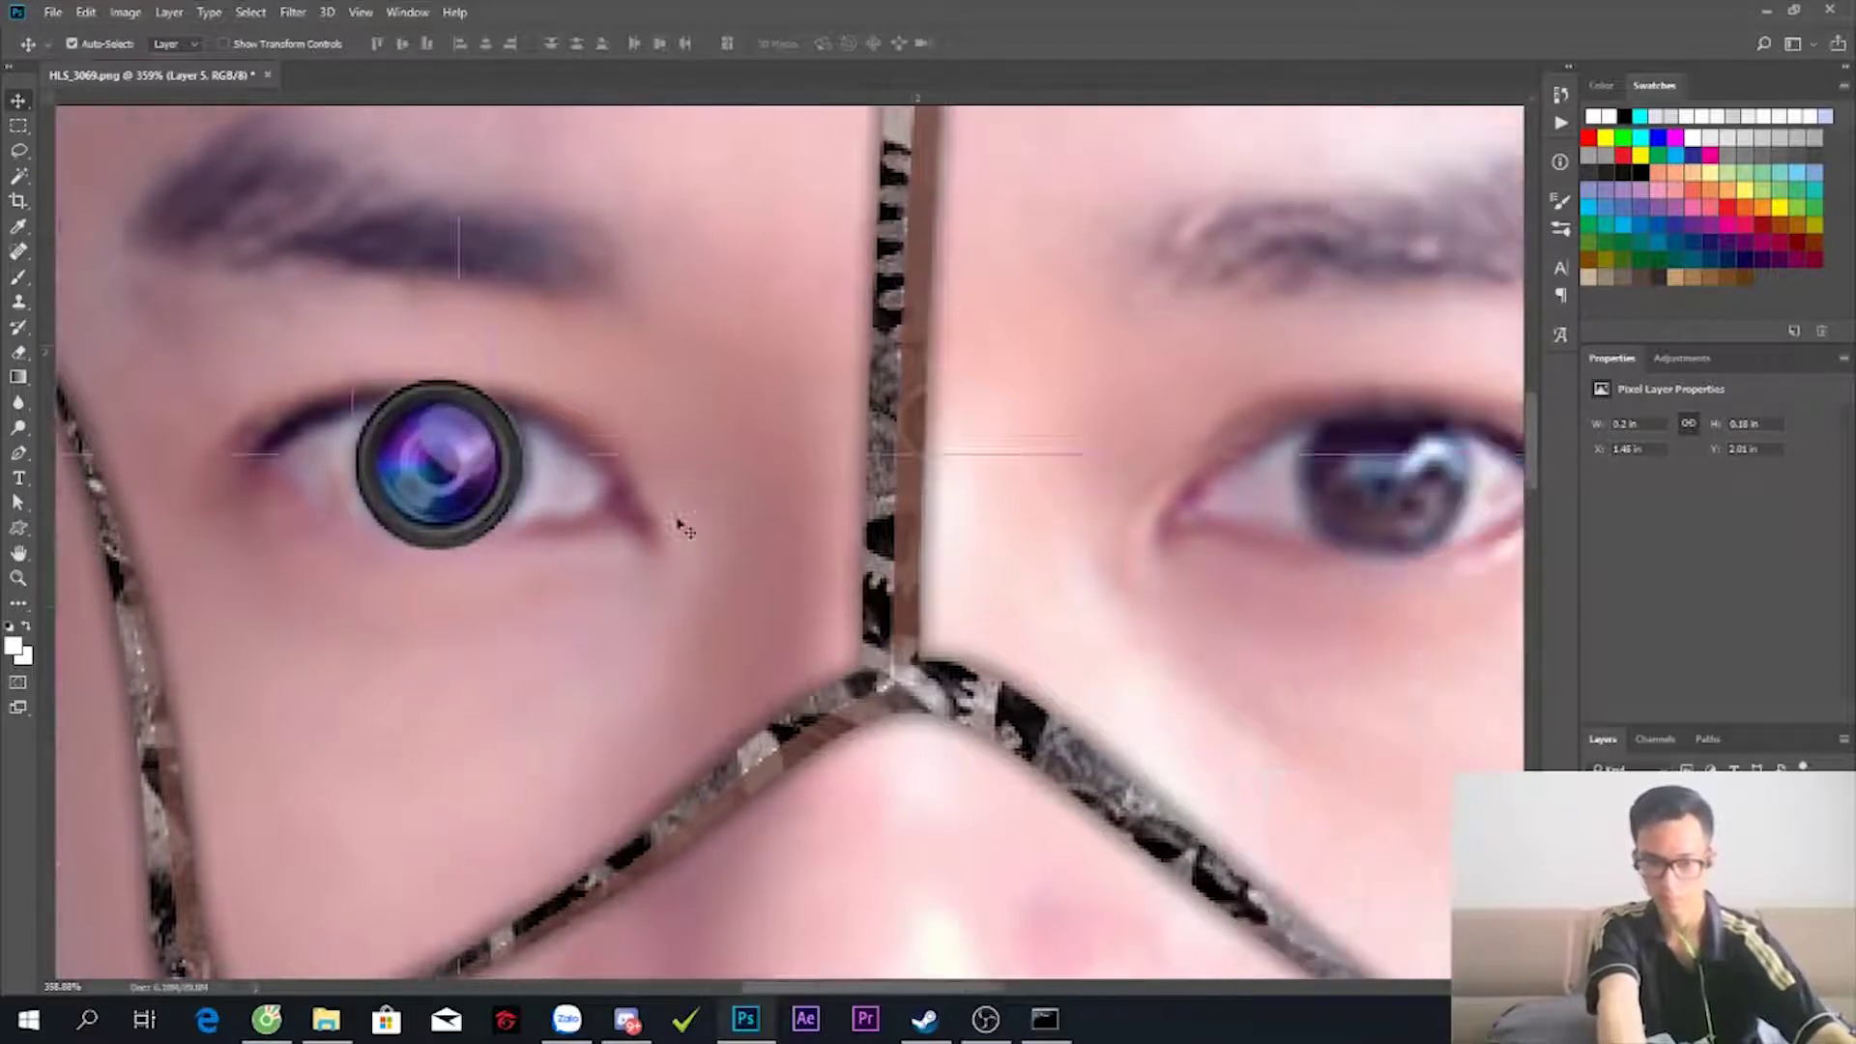
- Duplicate the lens onto the right eye and add an inverted layer mask
left_click_drag(696, 469, 1324, 479)
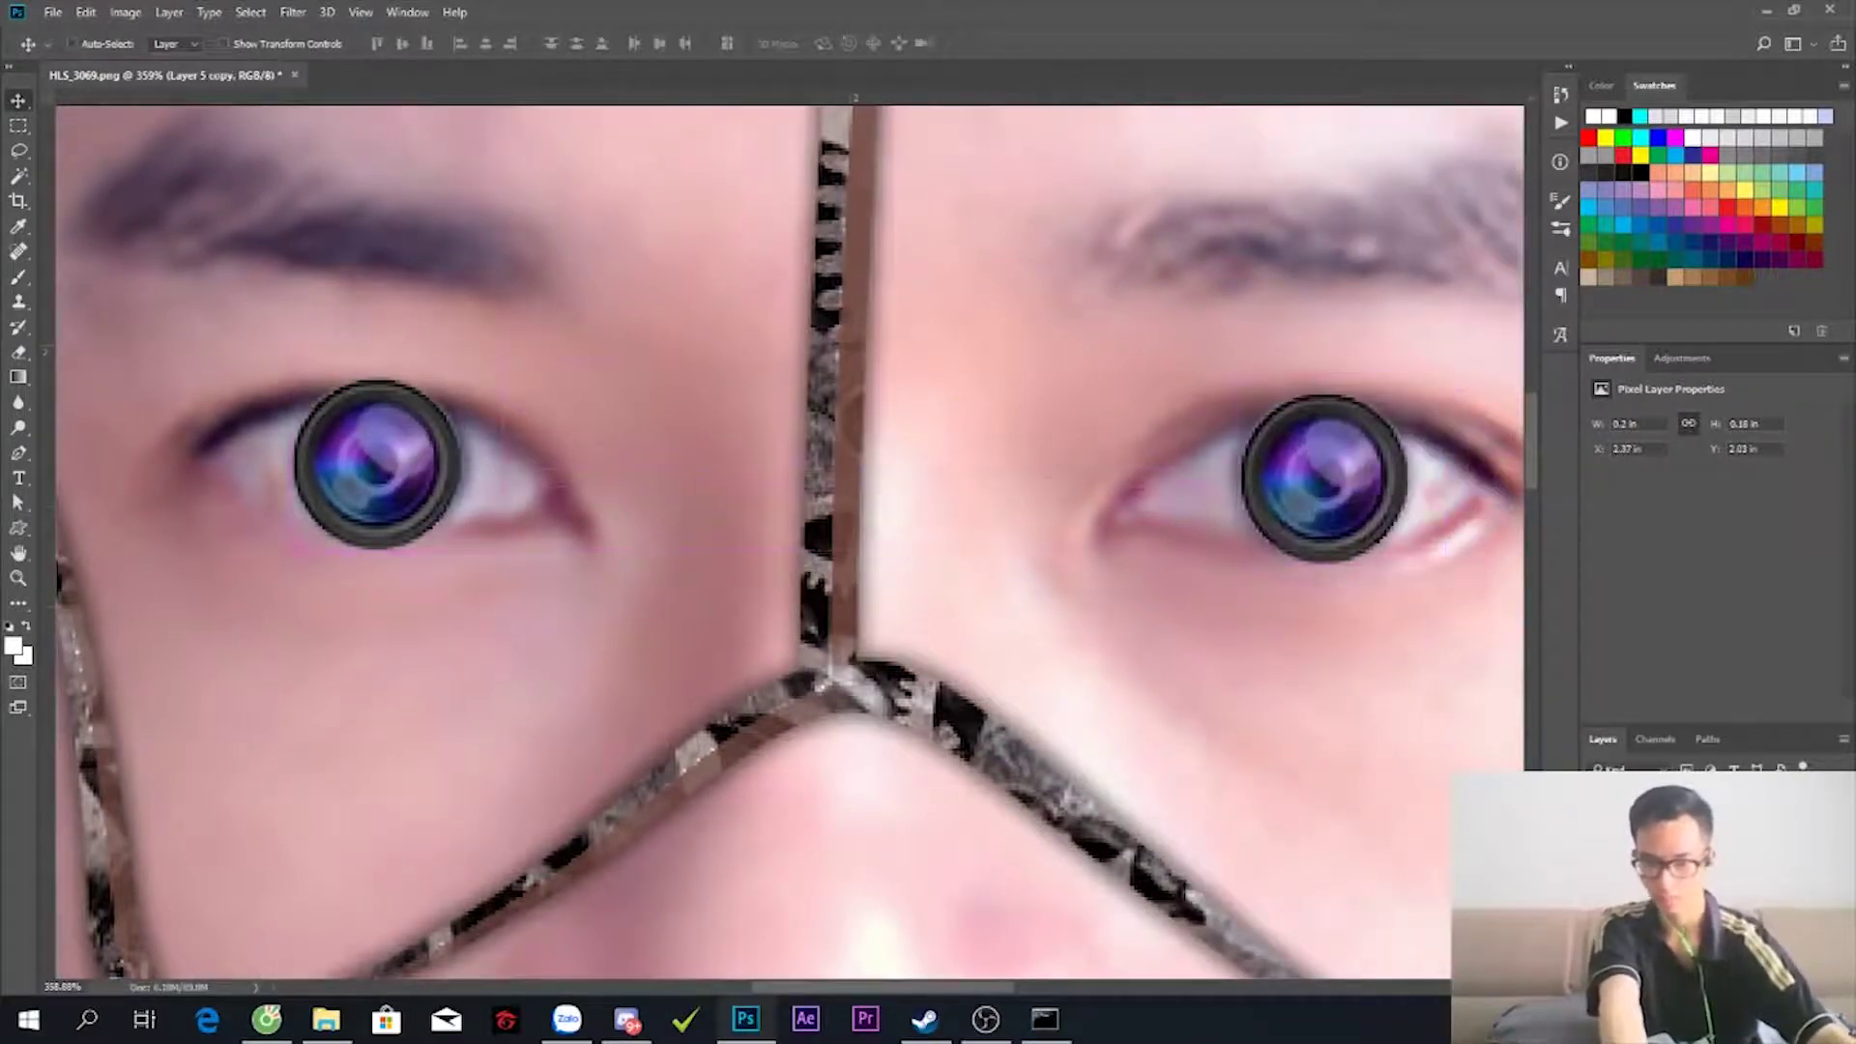
left_click(1731, 969)
key("b")
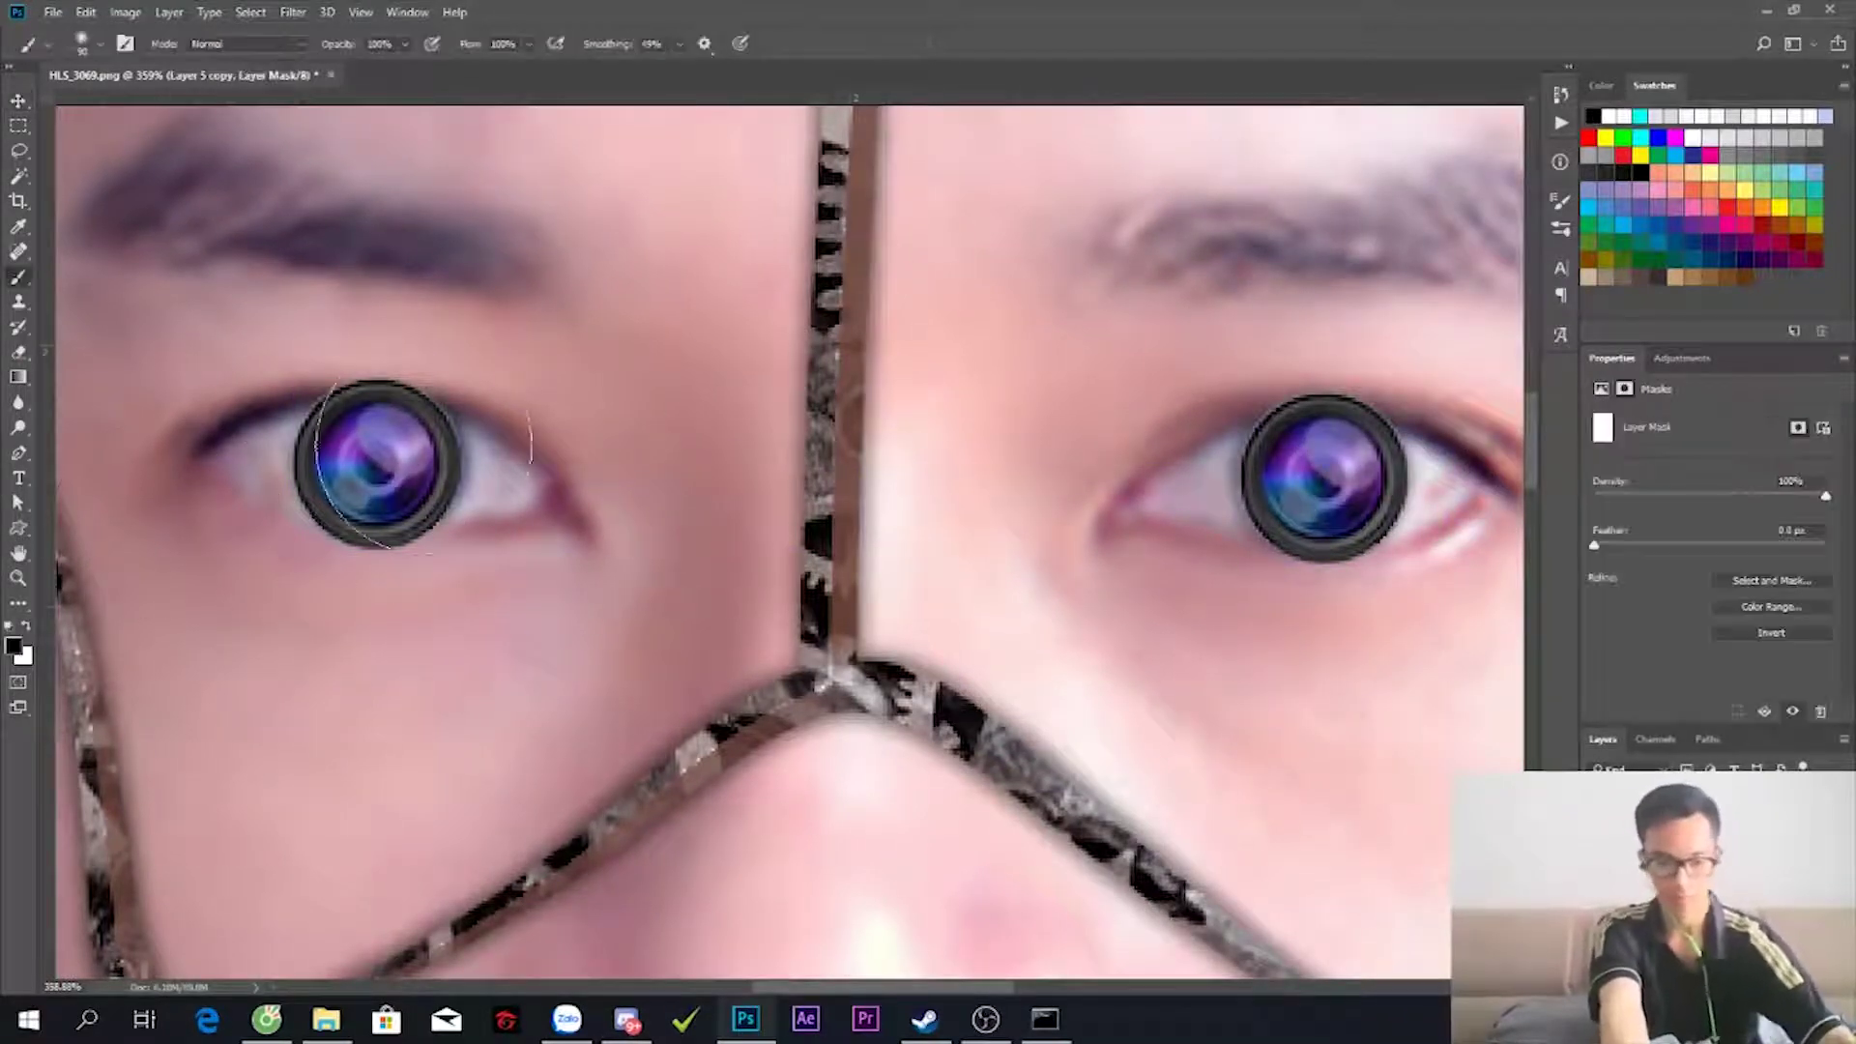
key("ctrl+i")
scroll(368, 414, "up", 2)
scroll(386, 414, "up", 1)
- Paint white on the mask along both upper eyelids, then fill it white
key("x")
left_click_drag(548, 393, 345, 387)
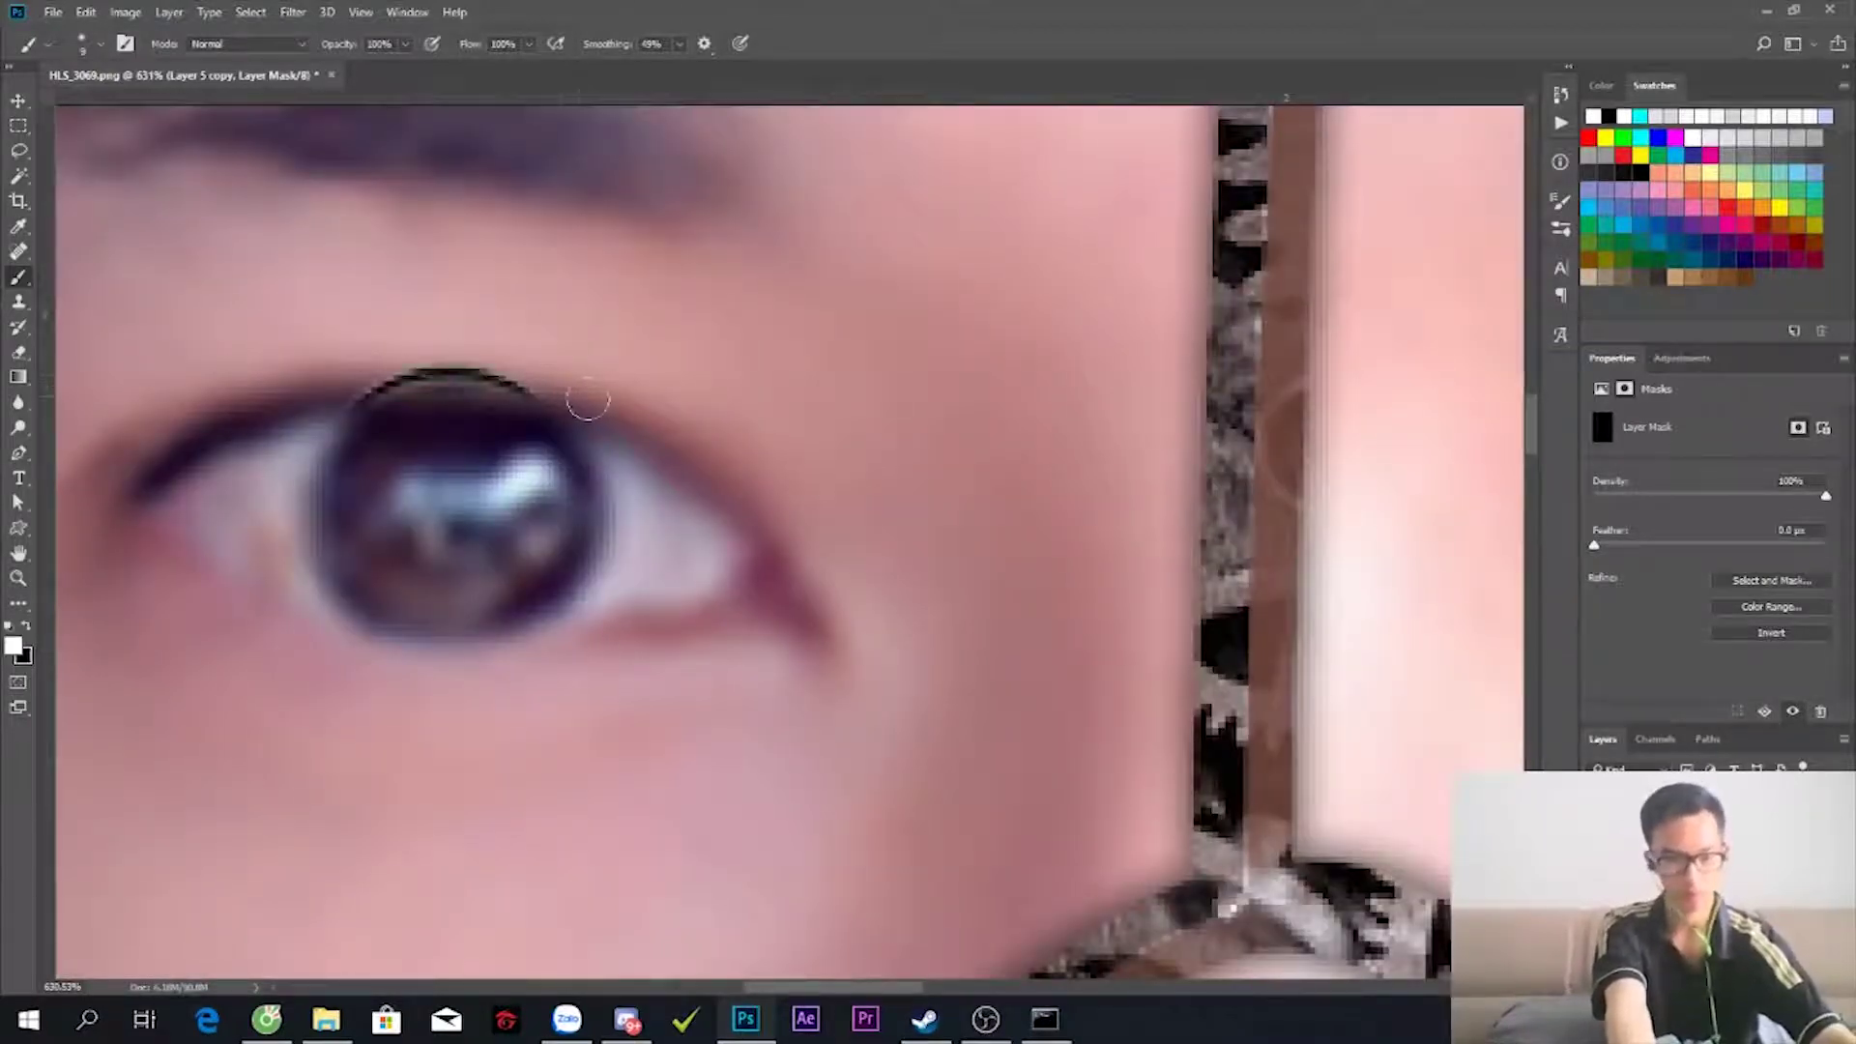
scroll(920, 514, "right", 5)
scroll(1226, 531, "right", 5)
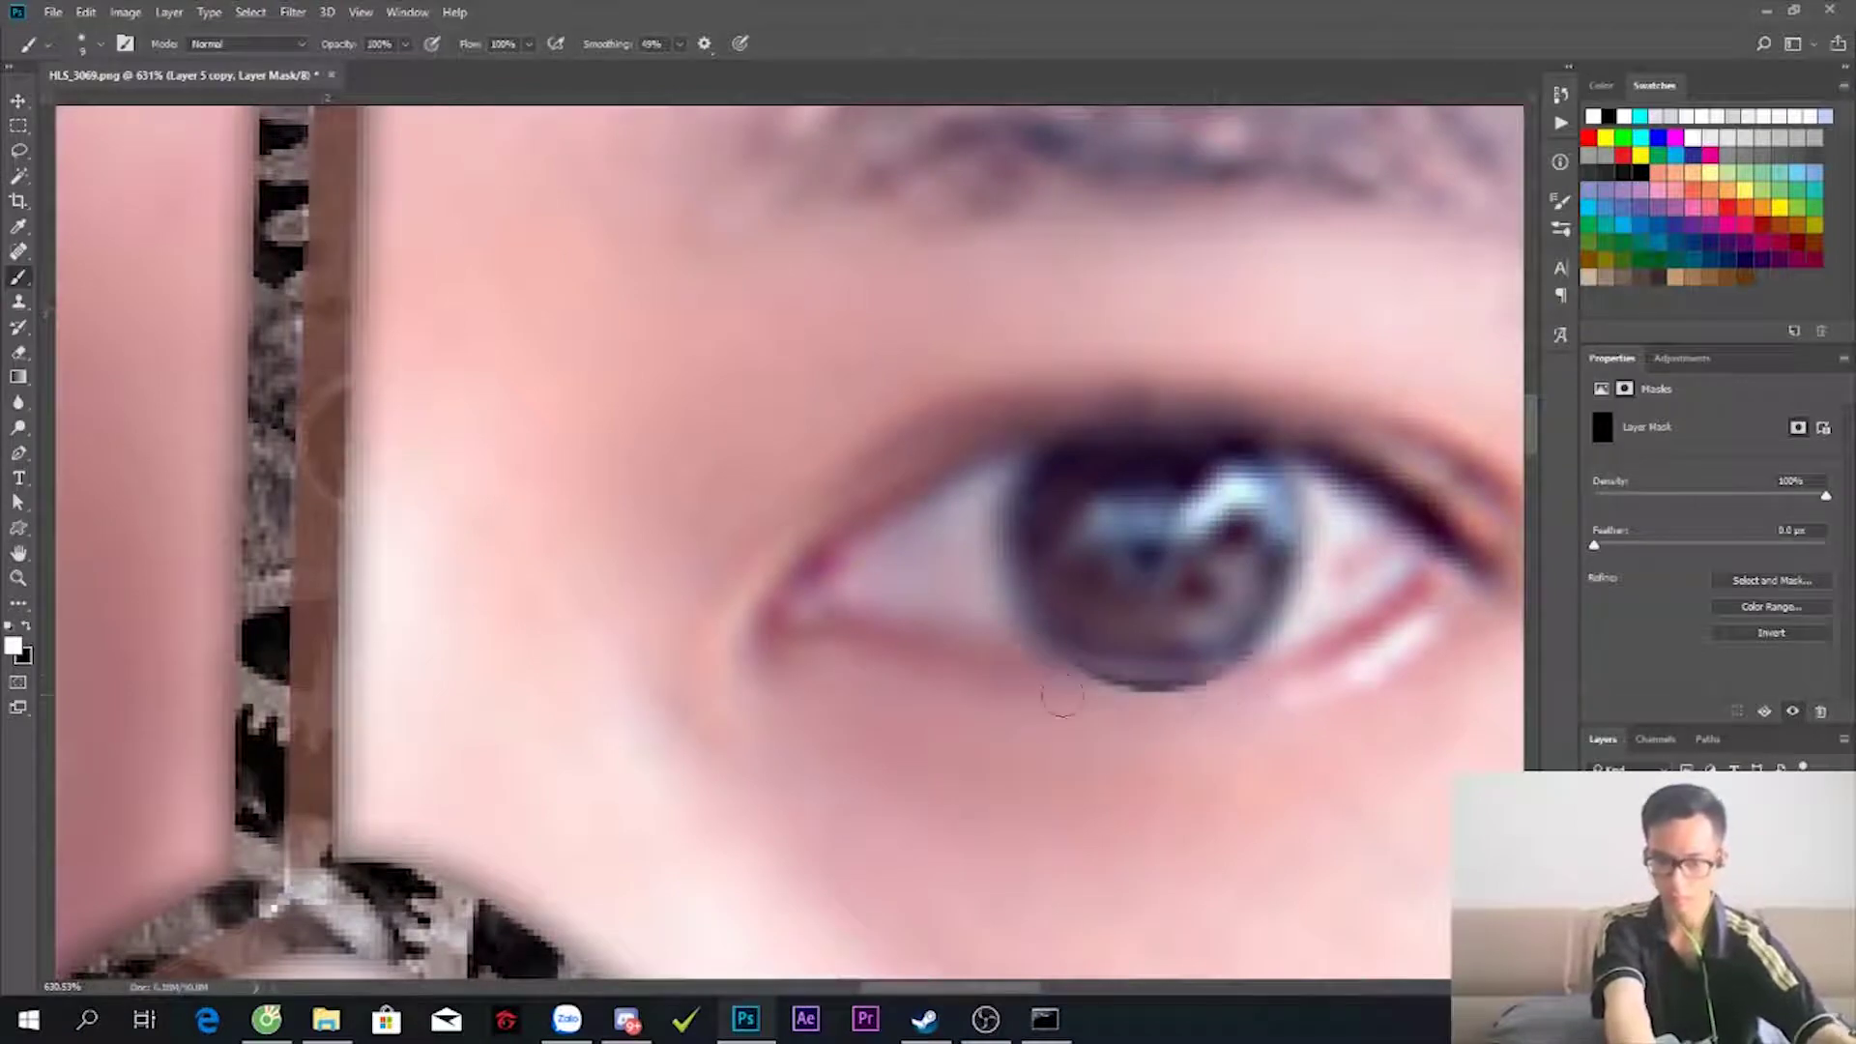
scroll(1031, 685, "right", 1)
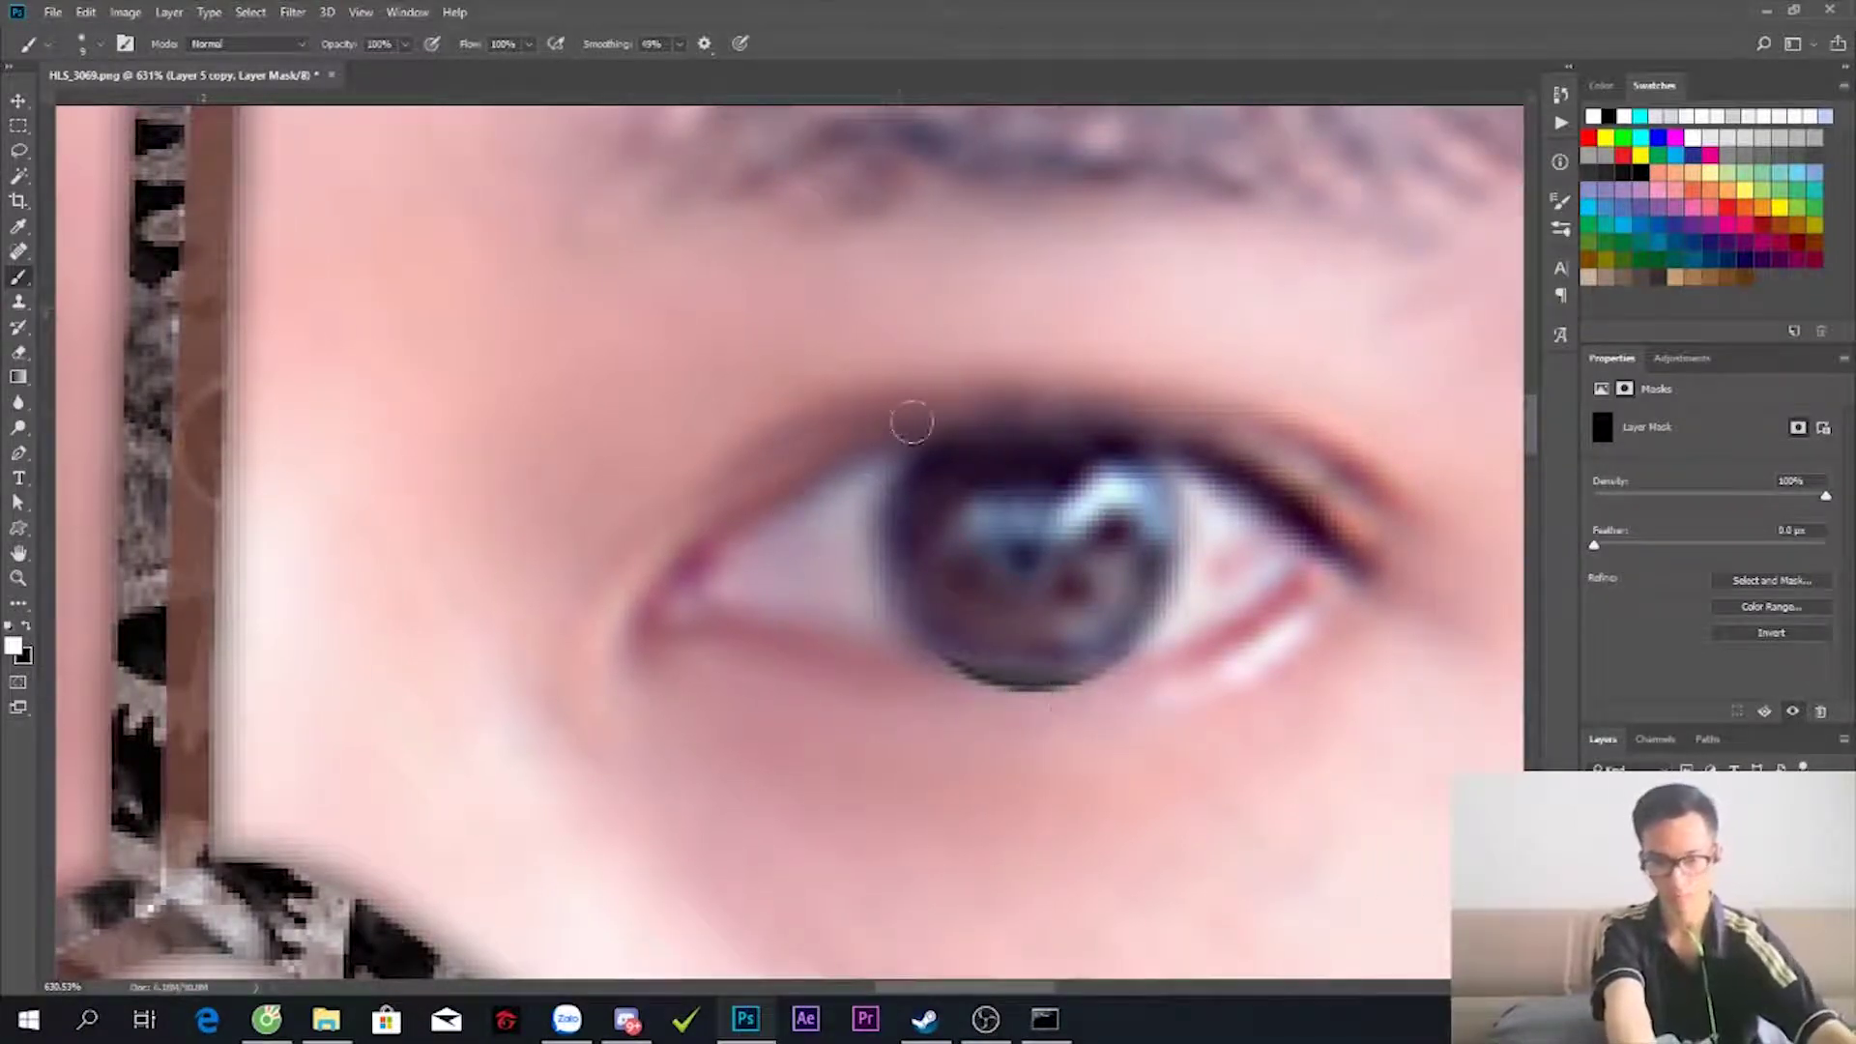
left_click_drag(914, 423, 1201, 418)
key("alt+BackSpace")
scroll(663, 322, "down", 2)
scroll(662, 323, "down", 3)
scroll(517, 401, "up", 3)
- Open Layer Style for the lens layer and preview a Stroke outline
key("v")
scroll(526, 338, "up", 1)
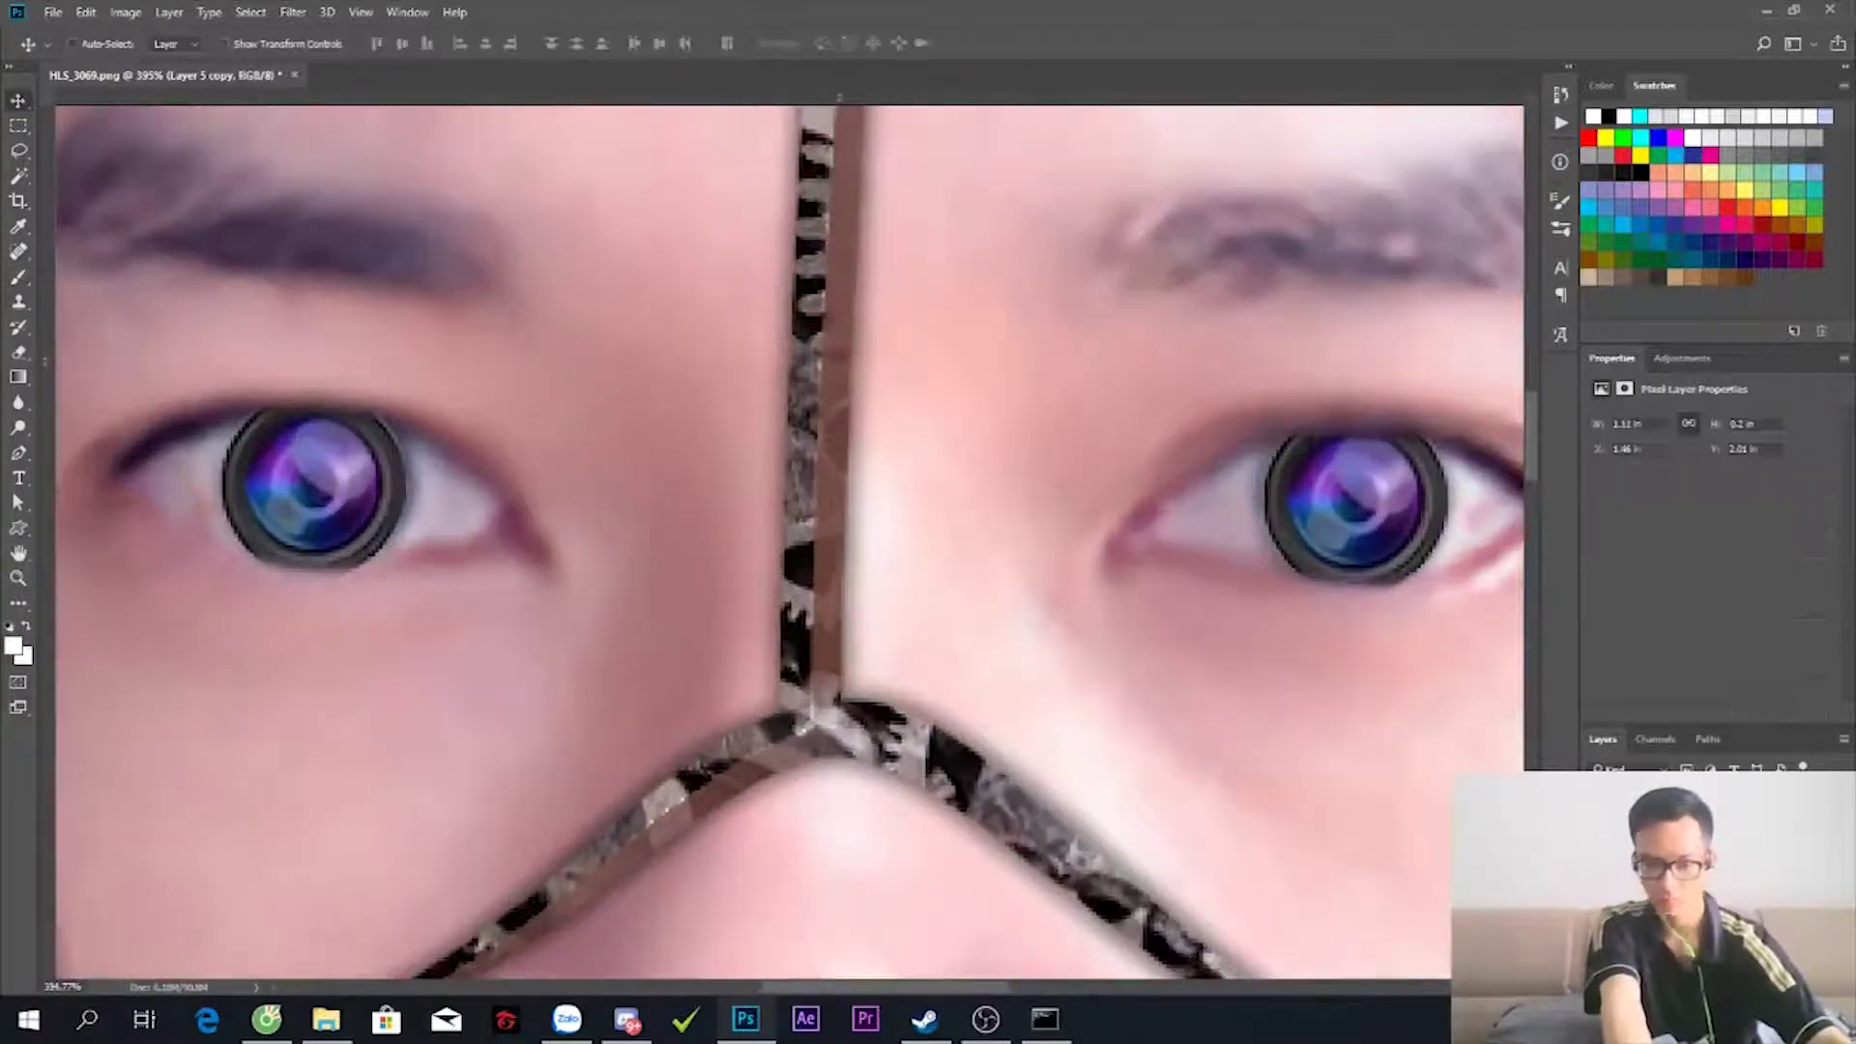
left_click(1127, 344)
left_click(1088, 420)
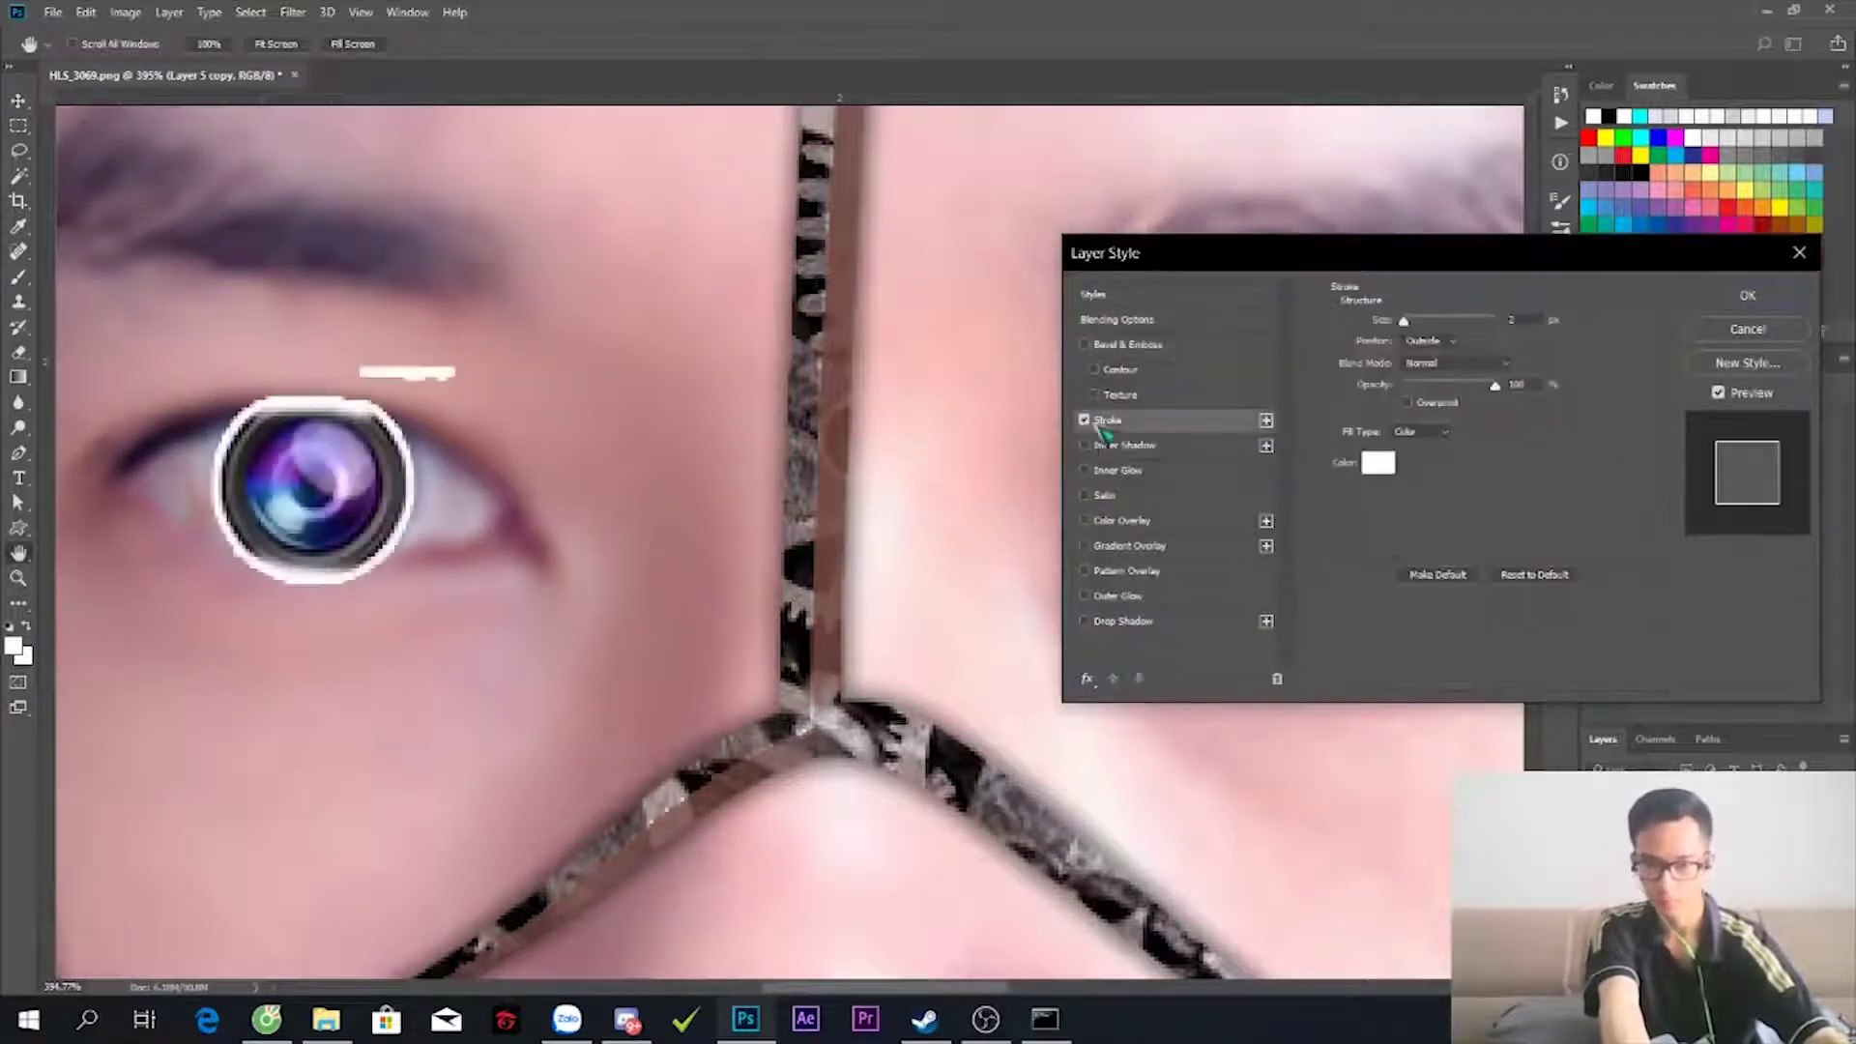
- Close Layer Style and enlarge the forehead lens slightly with Free Transform
left_click(1719, 340)
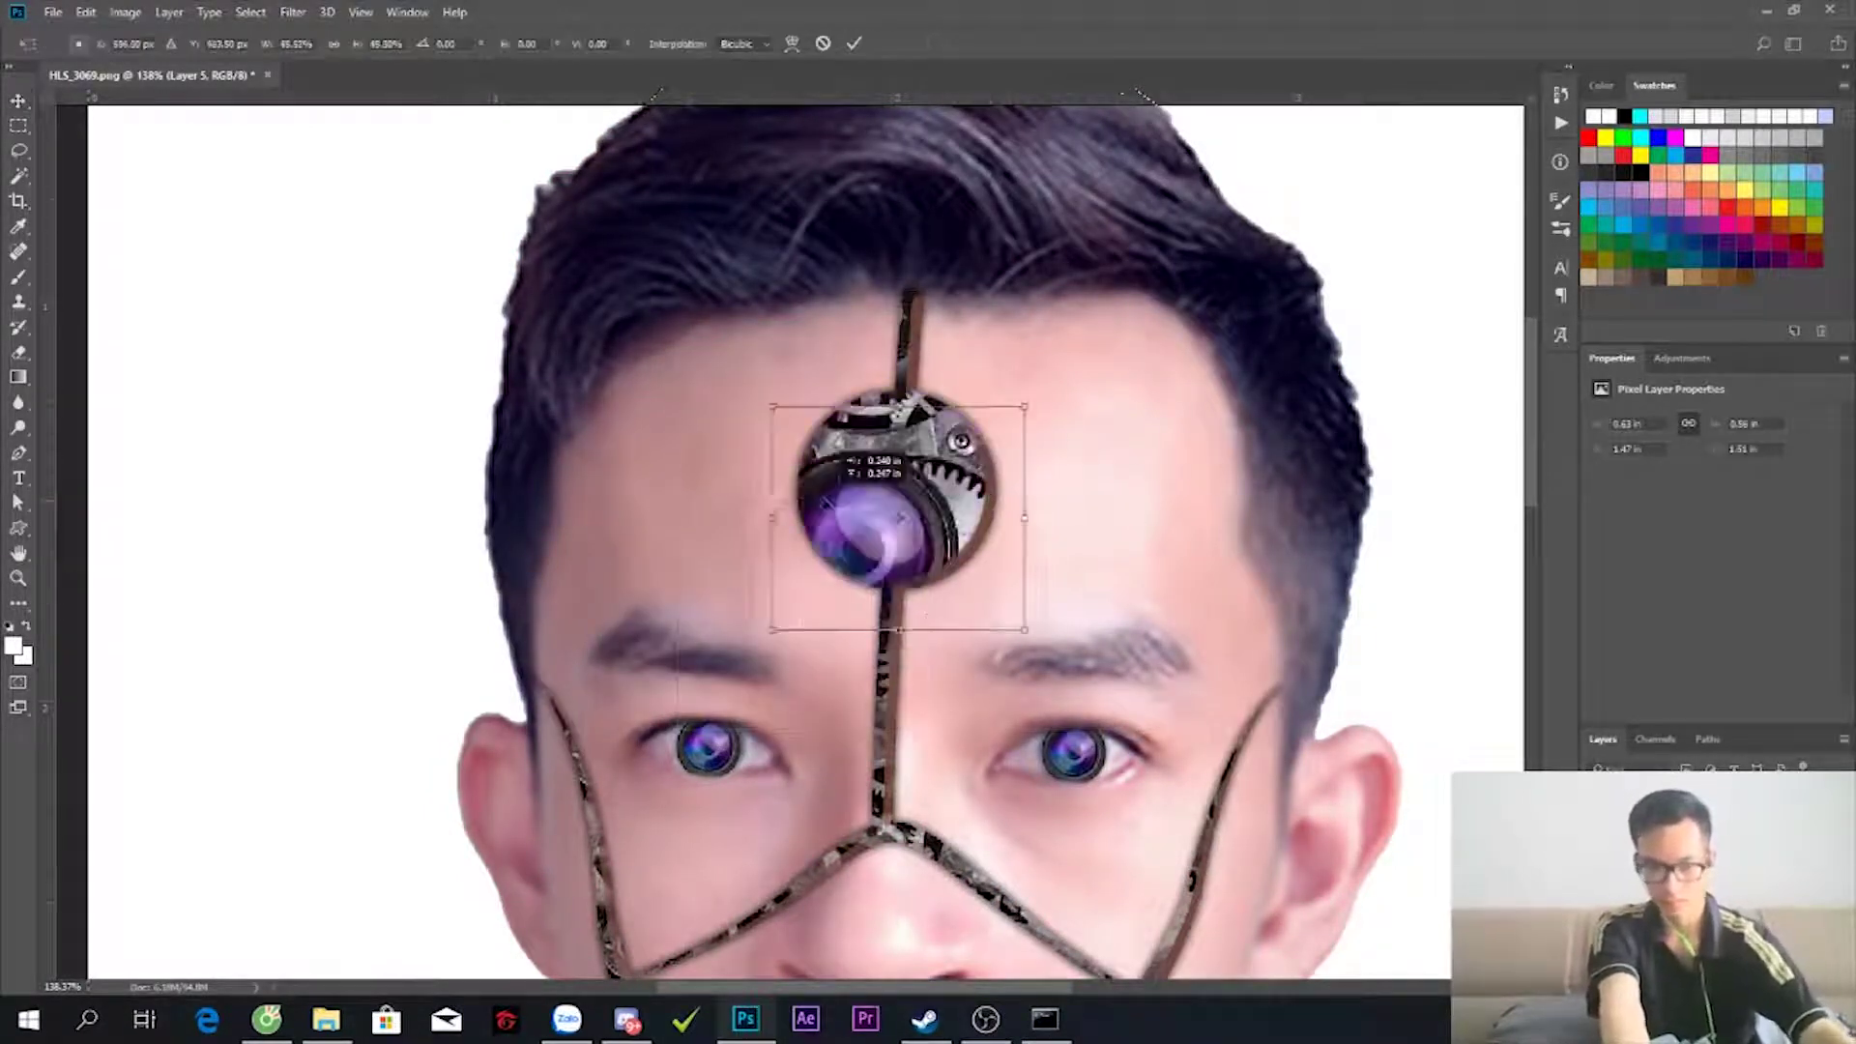
scroll(841, 467, "up", 3)
left_click_drag(1163, 662, 1172, 667)
left_click_drag(771, 313, 737, 277)
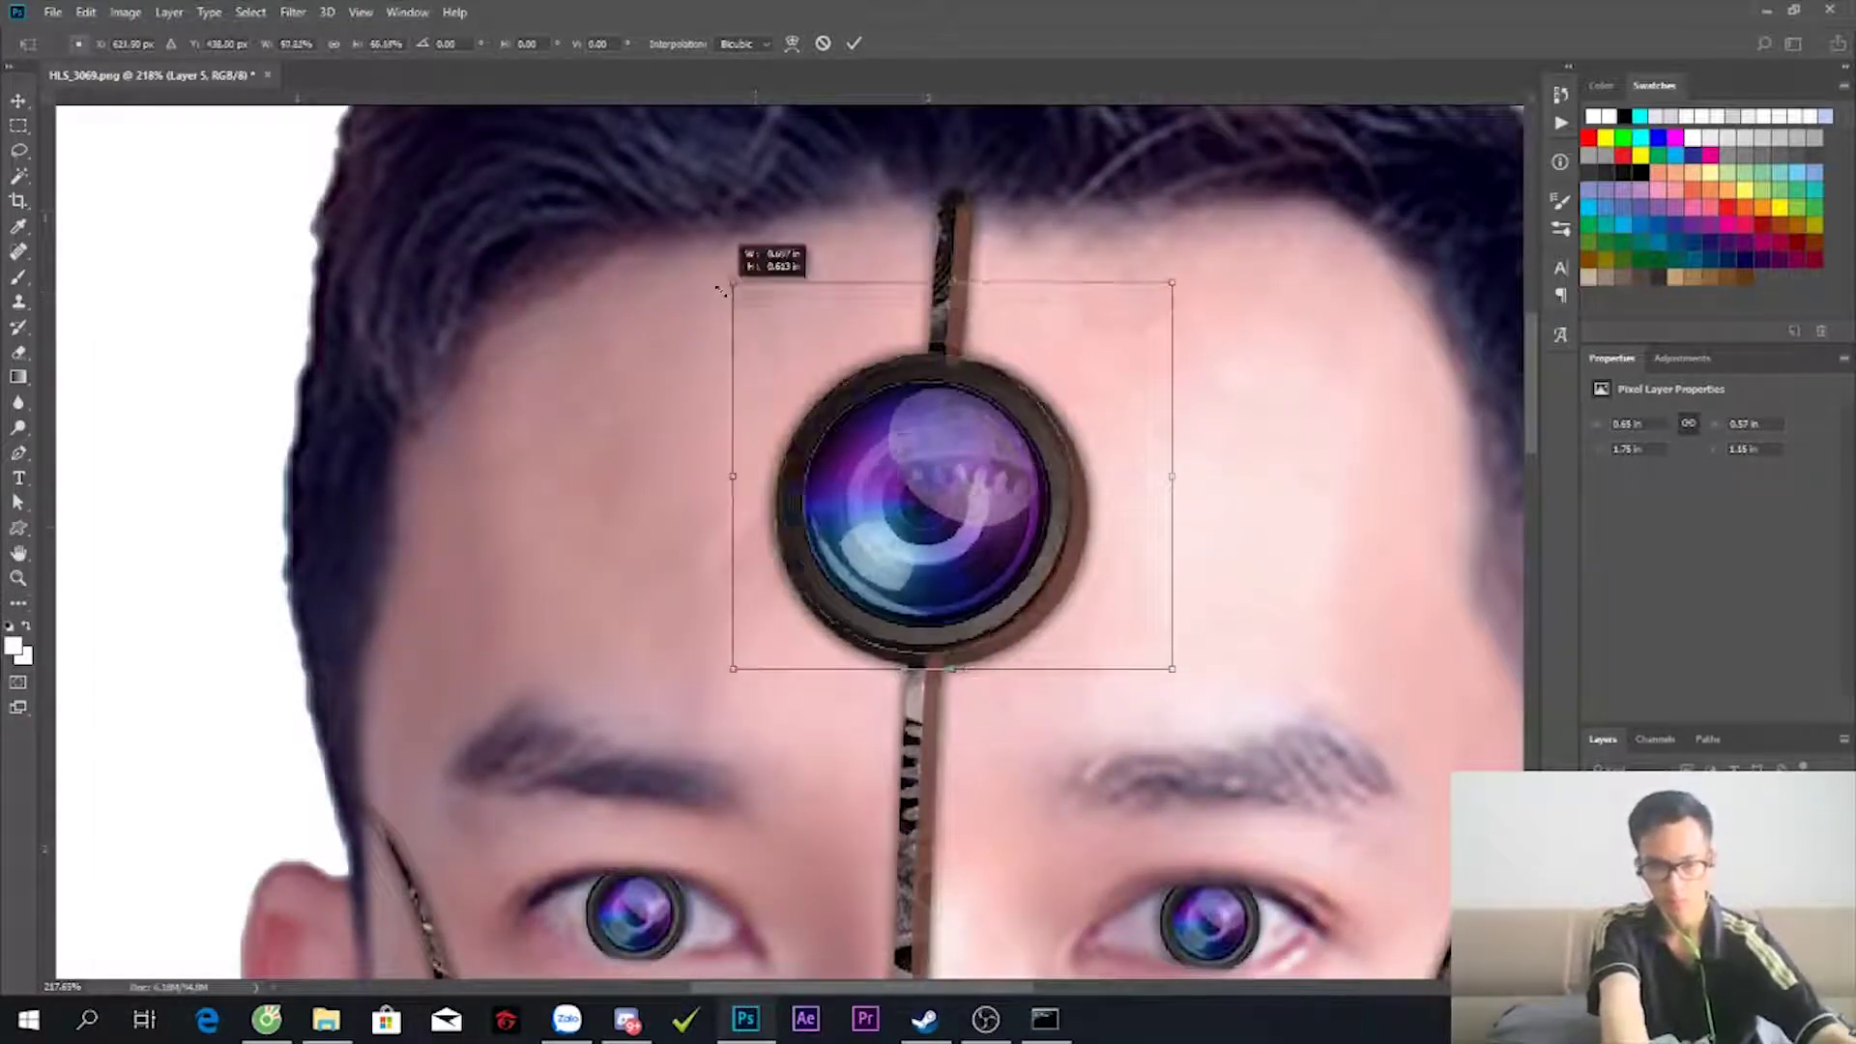
key("Return")
scroll(1015, 761, "down", 5)
scroll(1075, 663, "up", 2)
scroll(967, 599, "up", 2)
scroll(926, 548, "up", 1)
scroll(926, 548, "down", 2)
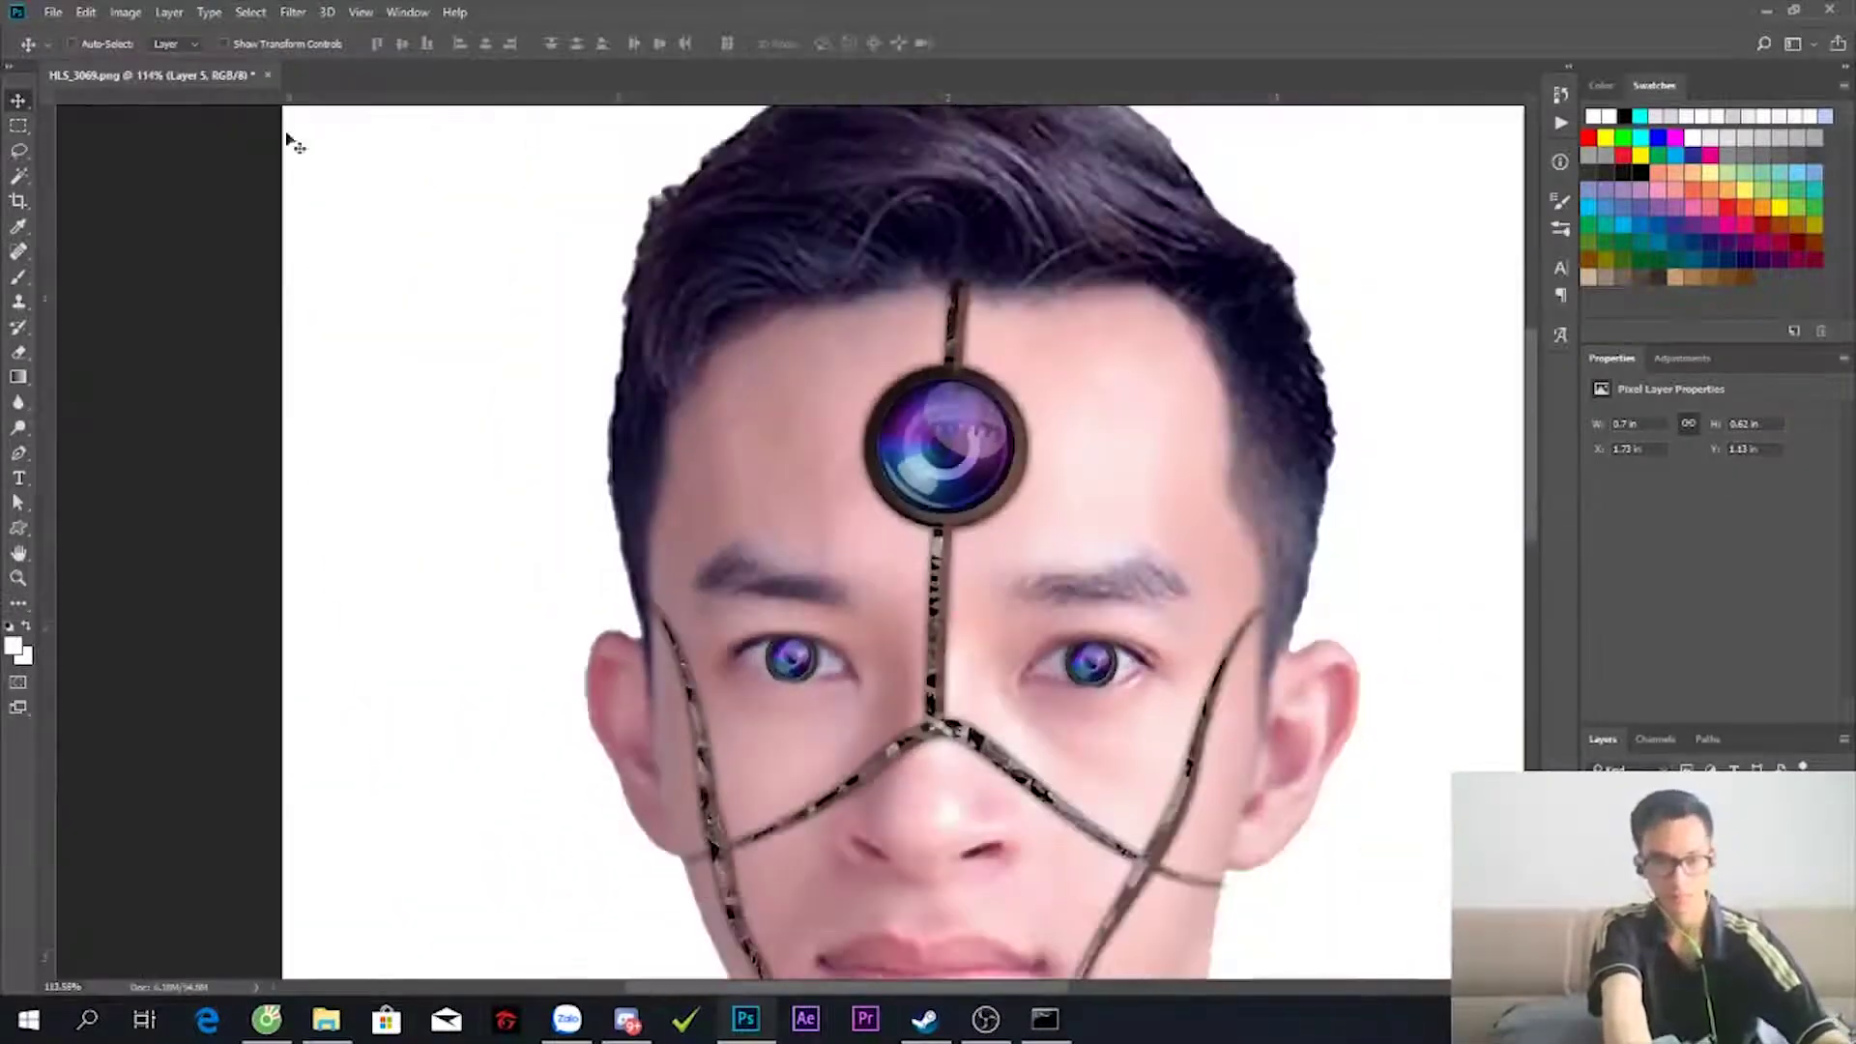
scroll(870, 483, "down", 2)
scroll(966, 464, "up", 3)
scroll(1007, 464, "down", 1)
scroll(1124, 732, "down", 3)
scroll(1059, 445, "up", 1)
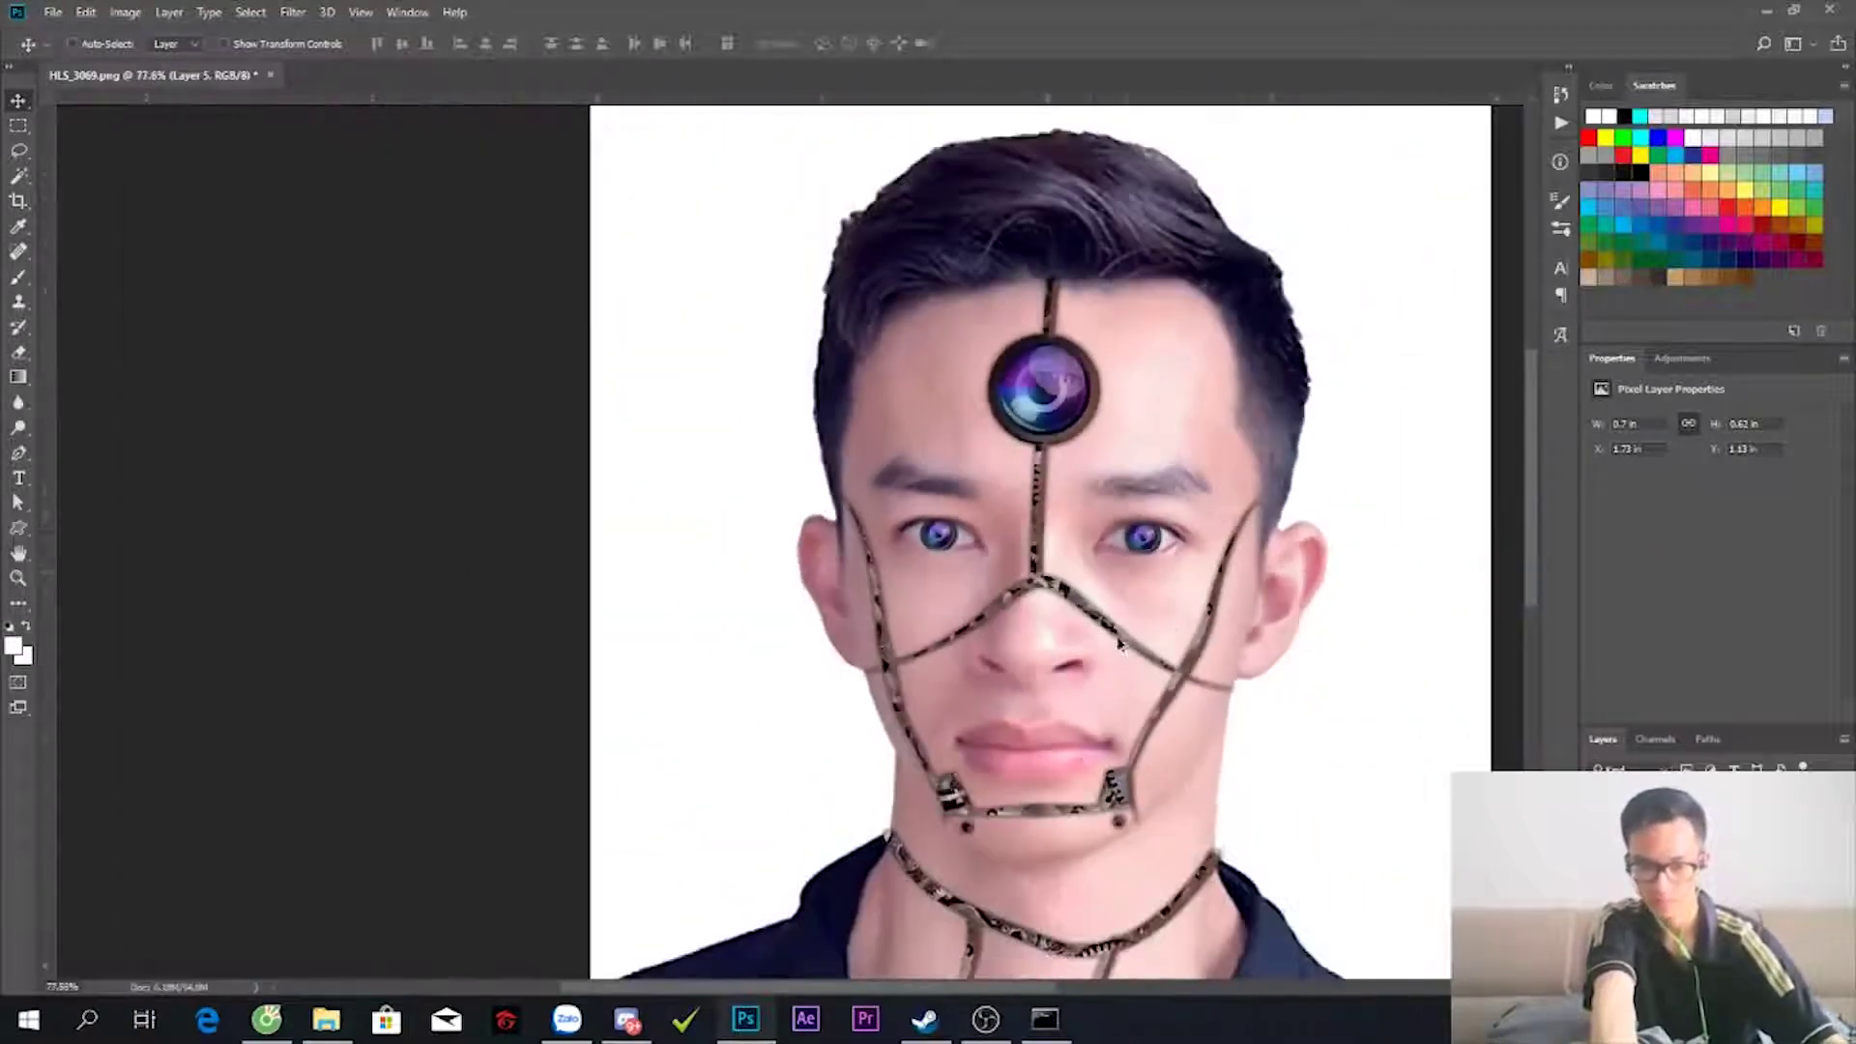
scroll(1059, 445, "down", 2)
scroll(1133, 536, "up", 2)
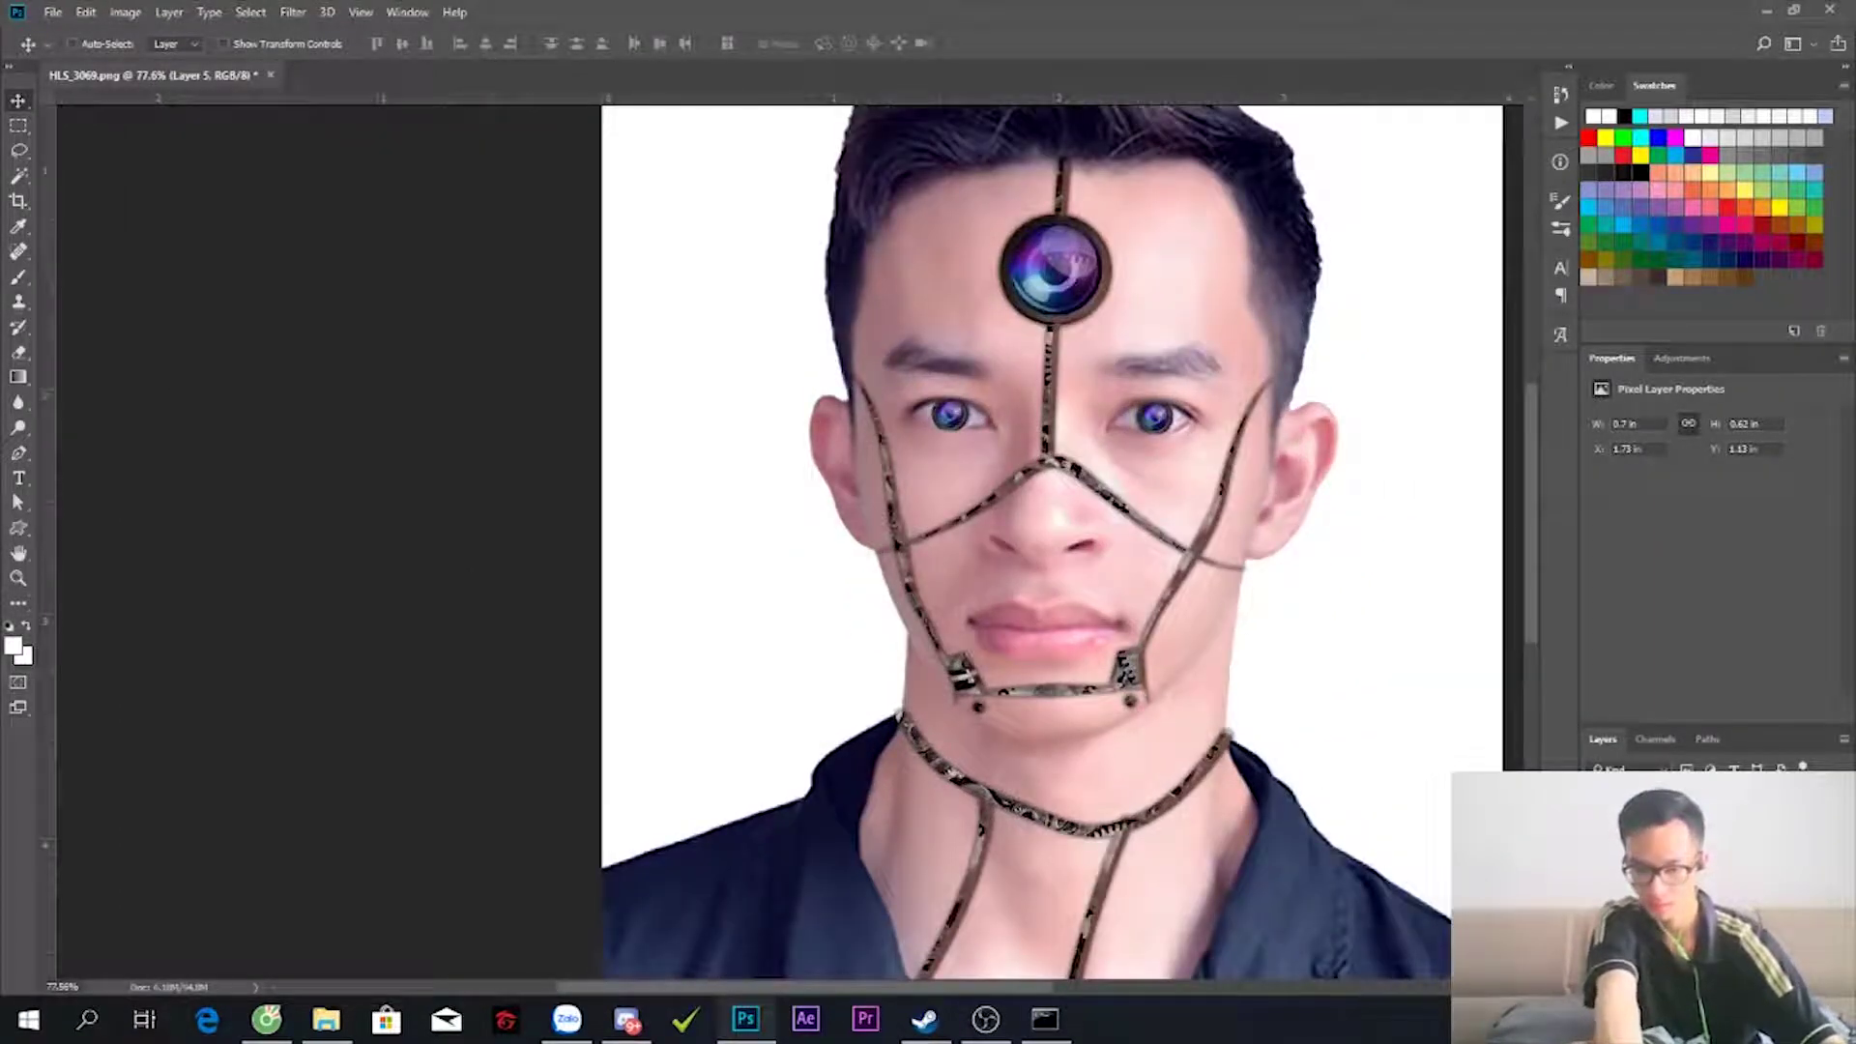
- Edit the forehead lens's Bevel & Emboss style, picking its highlight colour
double_click(1643, 803)
left_click_drag(1063, 249, 984, 639)
left_click(1424, 956)
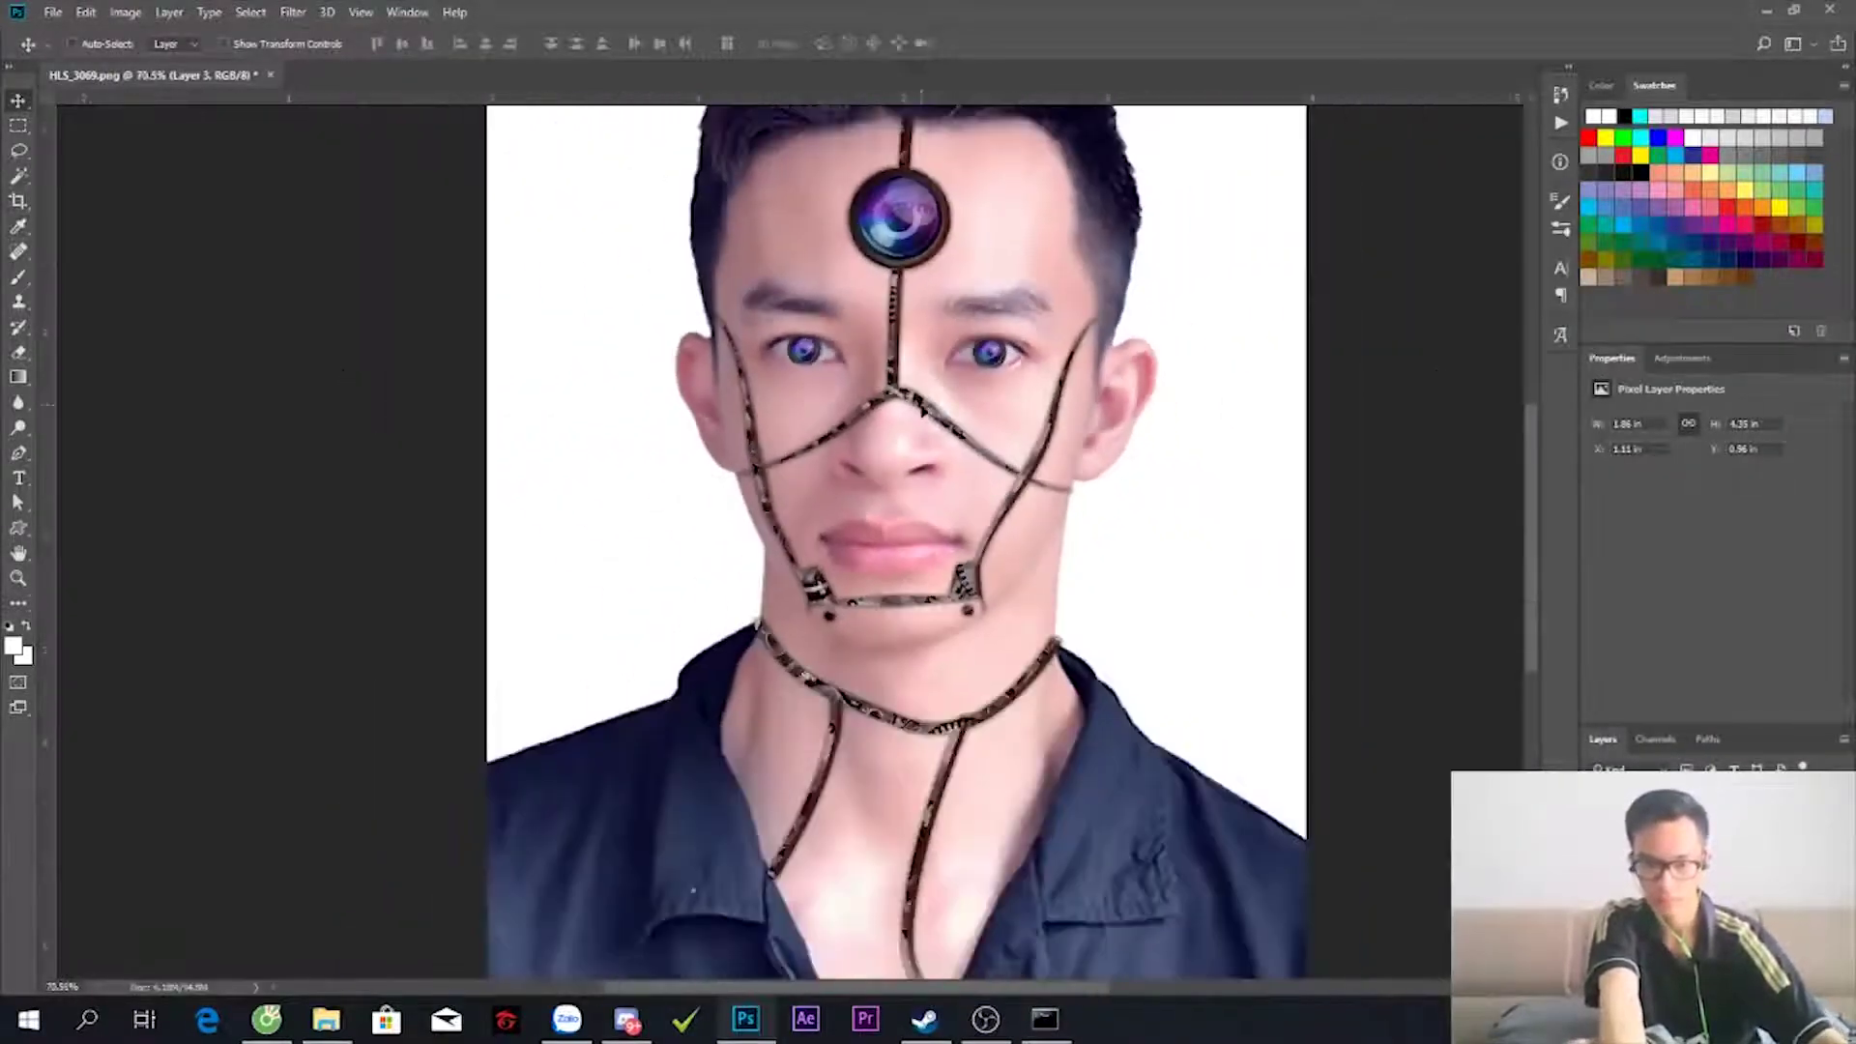
scroll(966, 484, "up", 1)
scroll(967, 483, "up", 1)
scroll(964, 485, "down", 2)
scroll(976, 491, "down", 1)
- Search Google Images for 'flare blue' and bring up copy options on a flare
key("alt+Tab")
type("flare bly")
key("Return")
left_click(476, 193)
key("BackSpace")
type("ue")
key("Return")
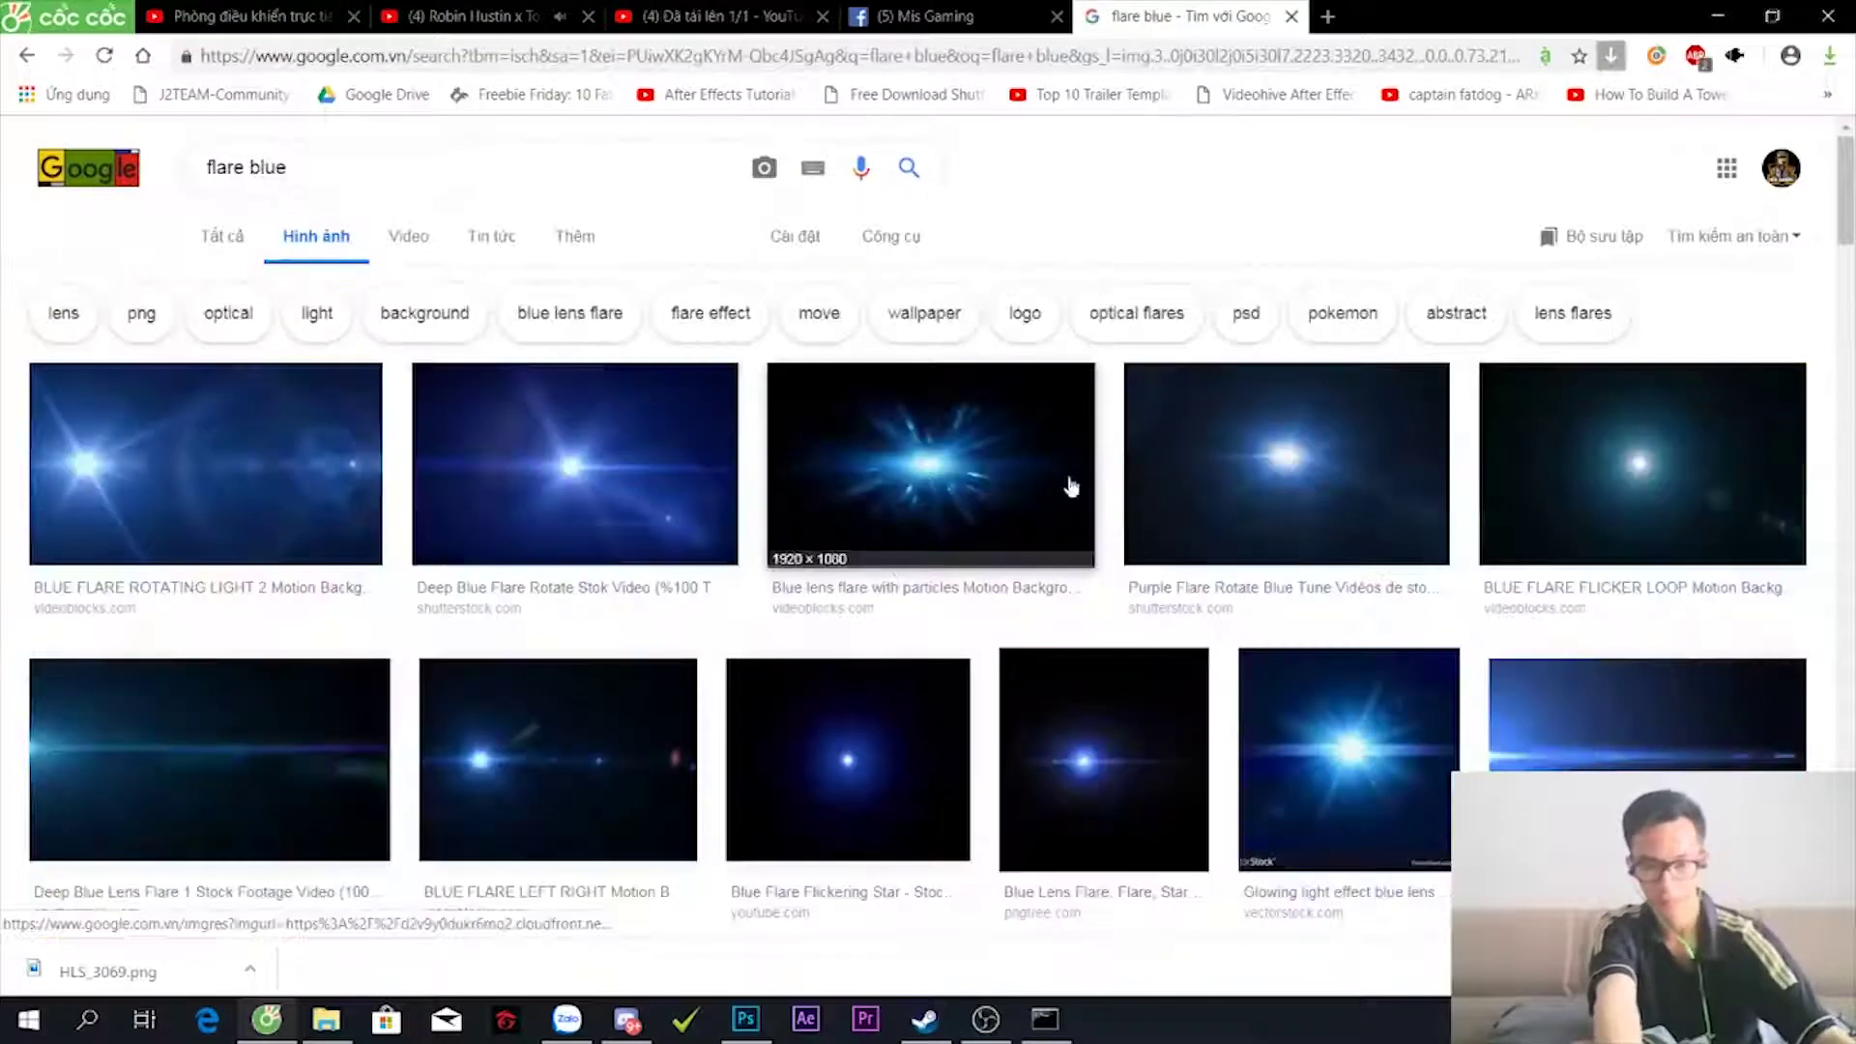
left_click(1063, 483)
scroll(788, 502, "down", 3)
left_click(779, 448)
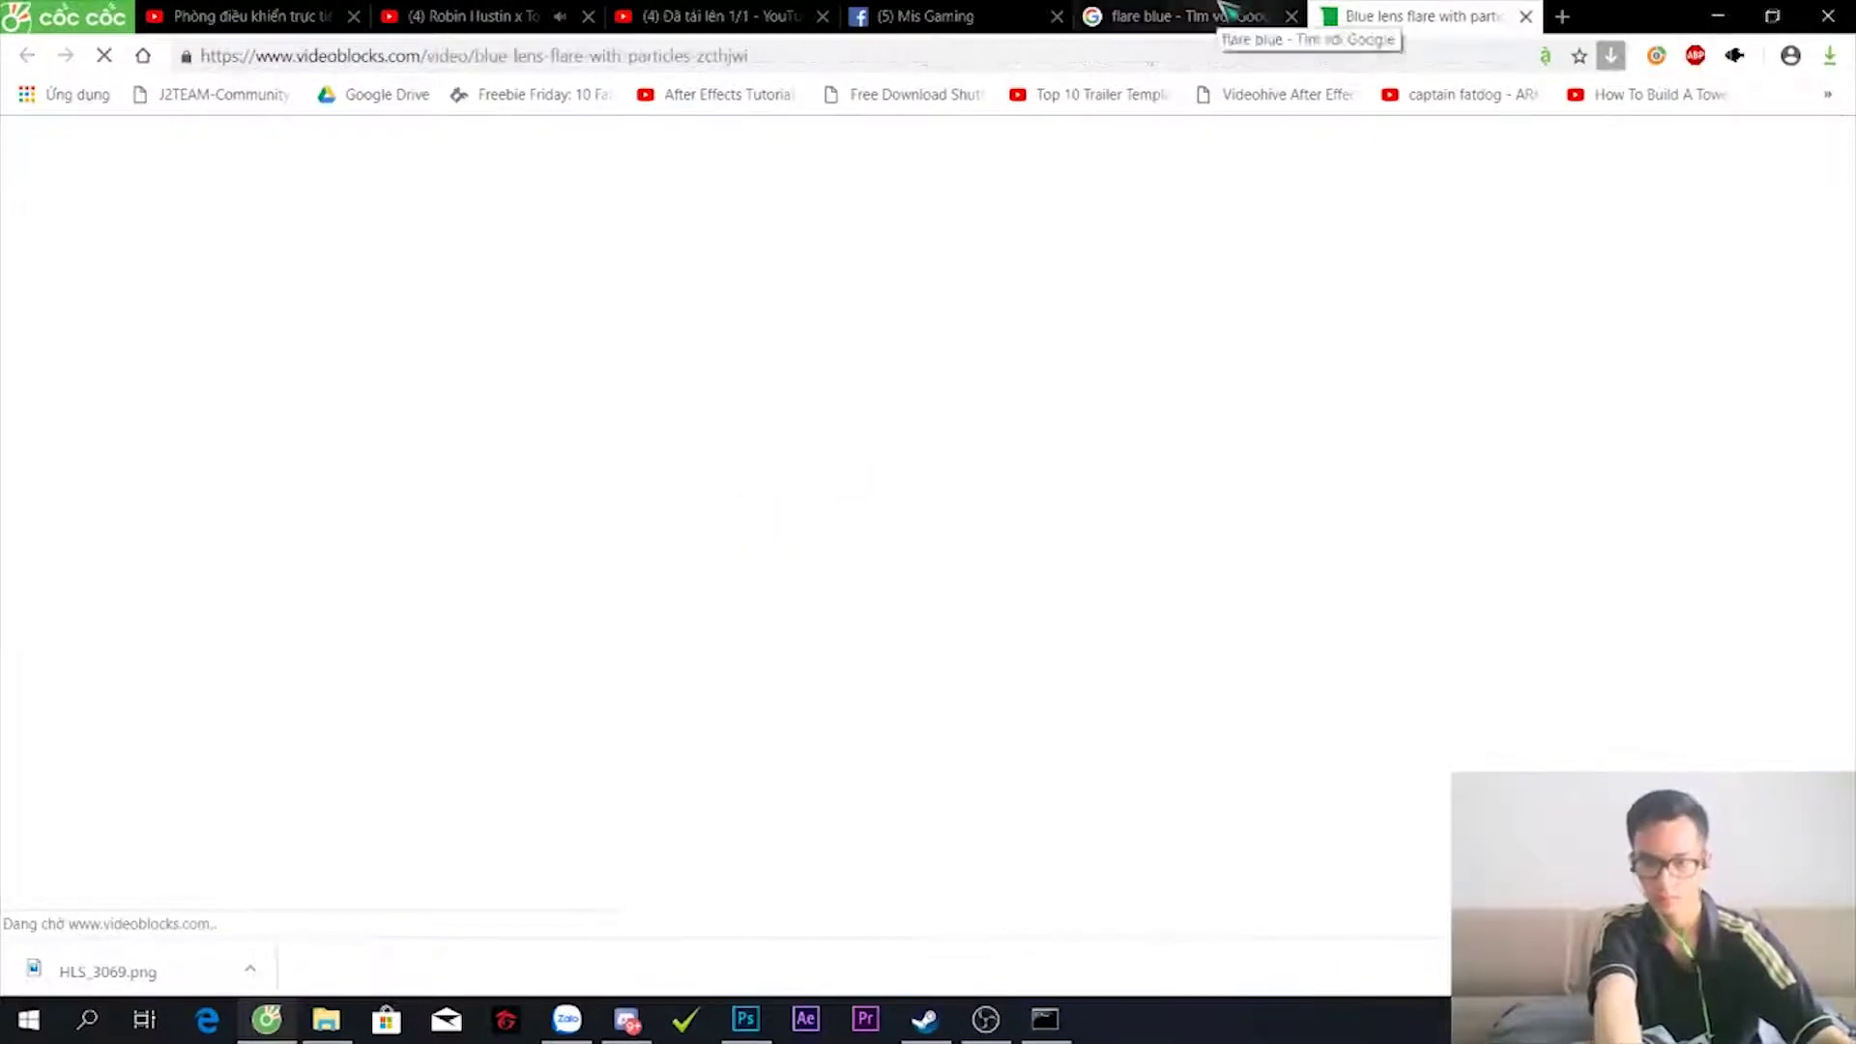
left_click(1526, 17)
right_click(778, 388)
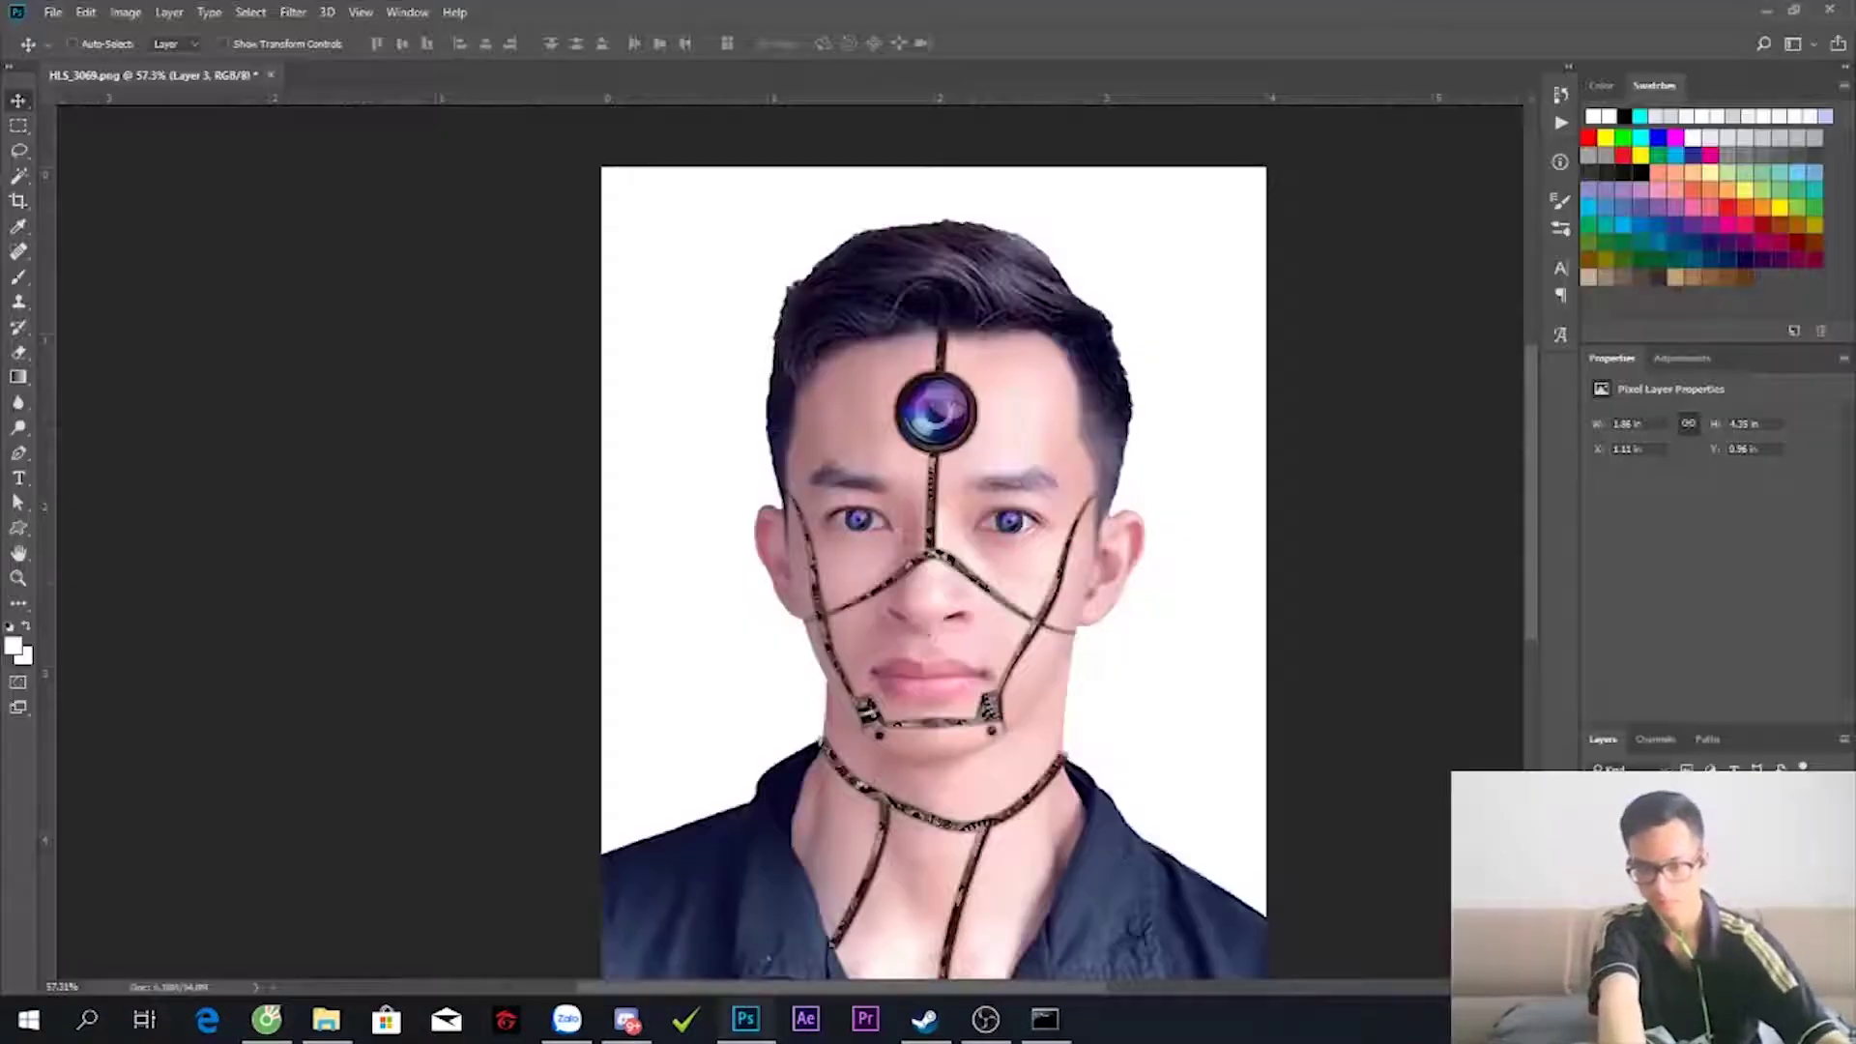
- Paste the blue flare, shrink it, blend it and position it over the forehead lens
key("ctrl+v")
key("ctrl+t")
mouse_move(600, 276)
left_mouse_down()
mouse_move(1085, 523)
mouse_move(927, 412)
left_mouse_up()
key("Return")
scroll(875, 348, "up", 3)
left_click(1634, 783)
left_click(1605, 565)
mouse_move(1025, 541)
left_mouse_down()
mouse_move(1029, 514)
mouse_move(880, 725)
left_mouse_up()
- Place flare copies over the left and right lens eyes
key("ctrl+t")
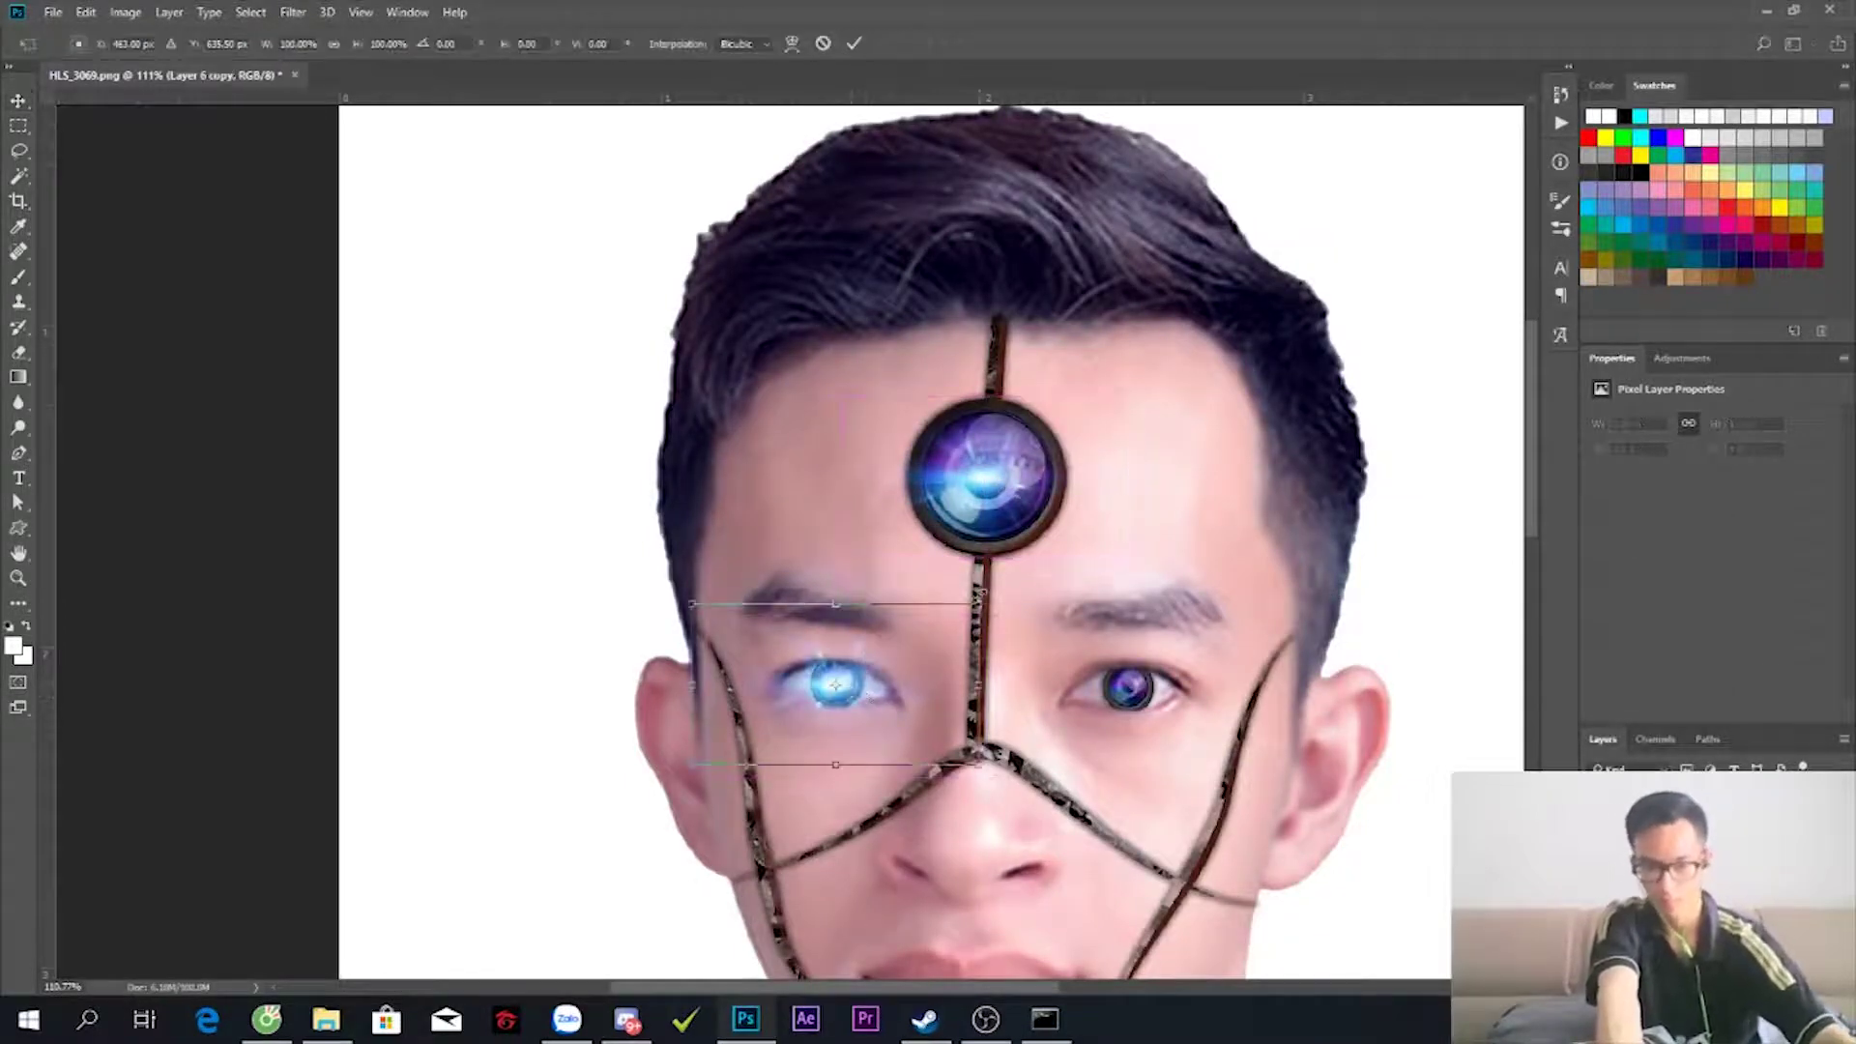
key("Return")
left_click_drag(835, 687, 1128, 688)
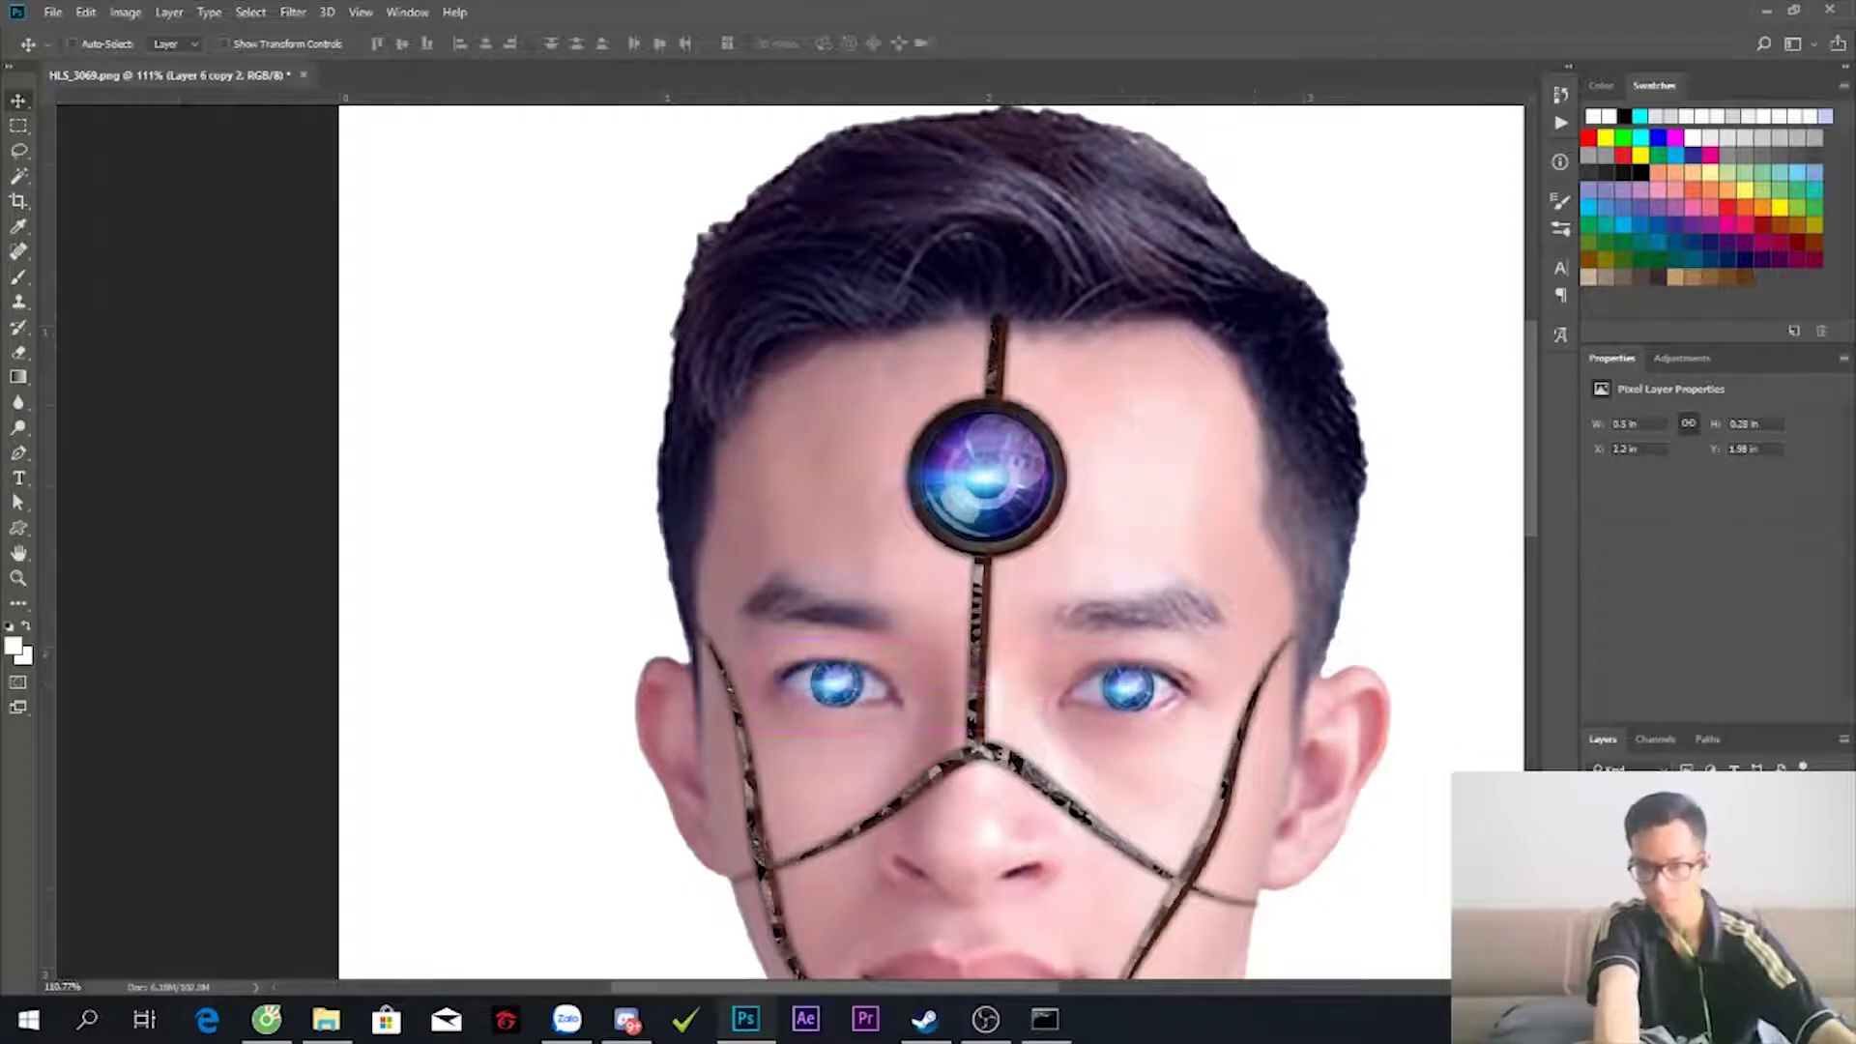
key("alt+bracketleft")
key("ctrl+t")
key("Escape")
scroll(1165, 584, "down", 1)
- Resize the forehead lens glow and group the glow layers with Ctrl+G
key("alt+bracketleft")
key("ctrl+t")
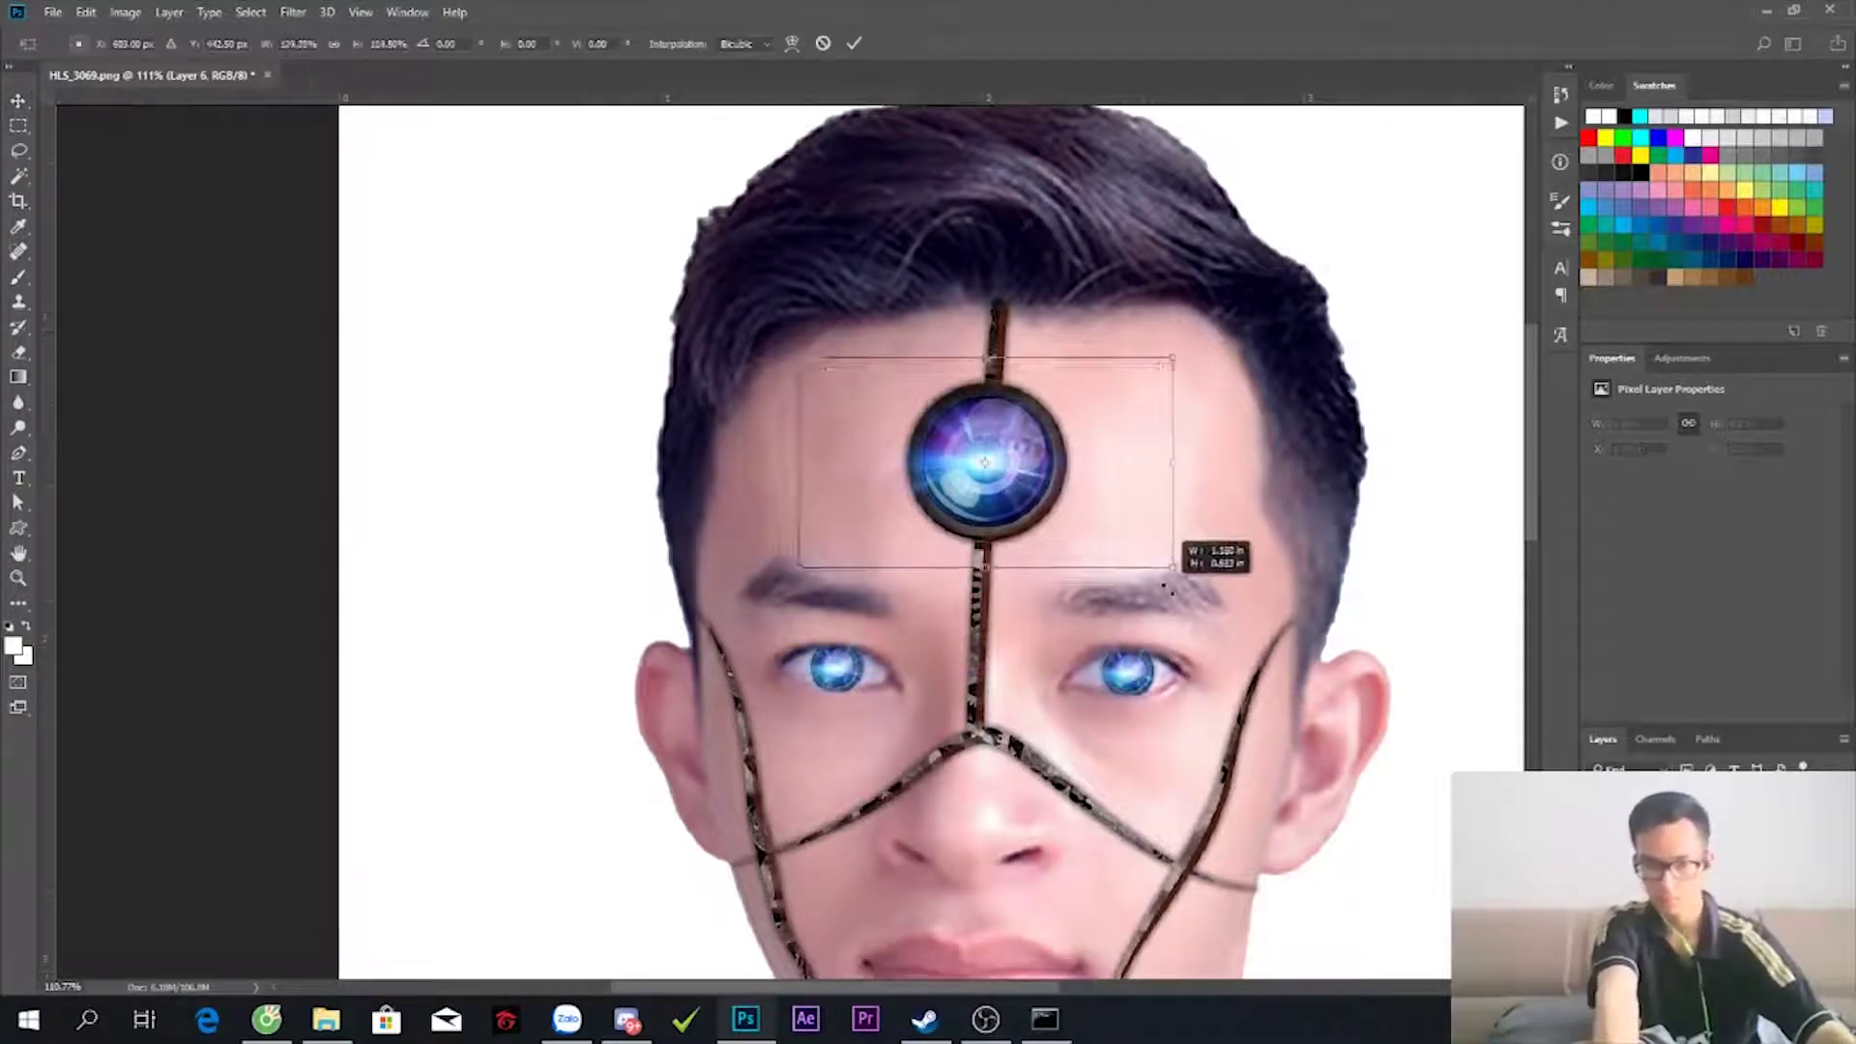
key("Return")
key("alt+bracketright")
key("alt+bracketleft")
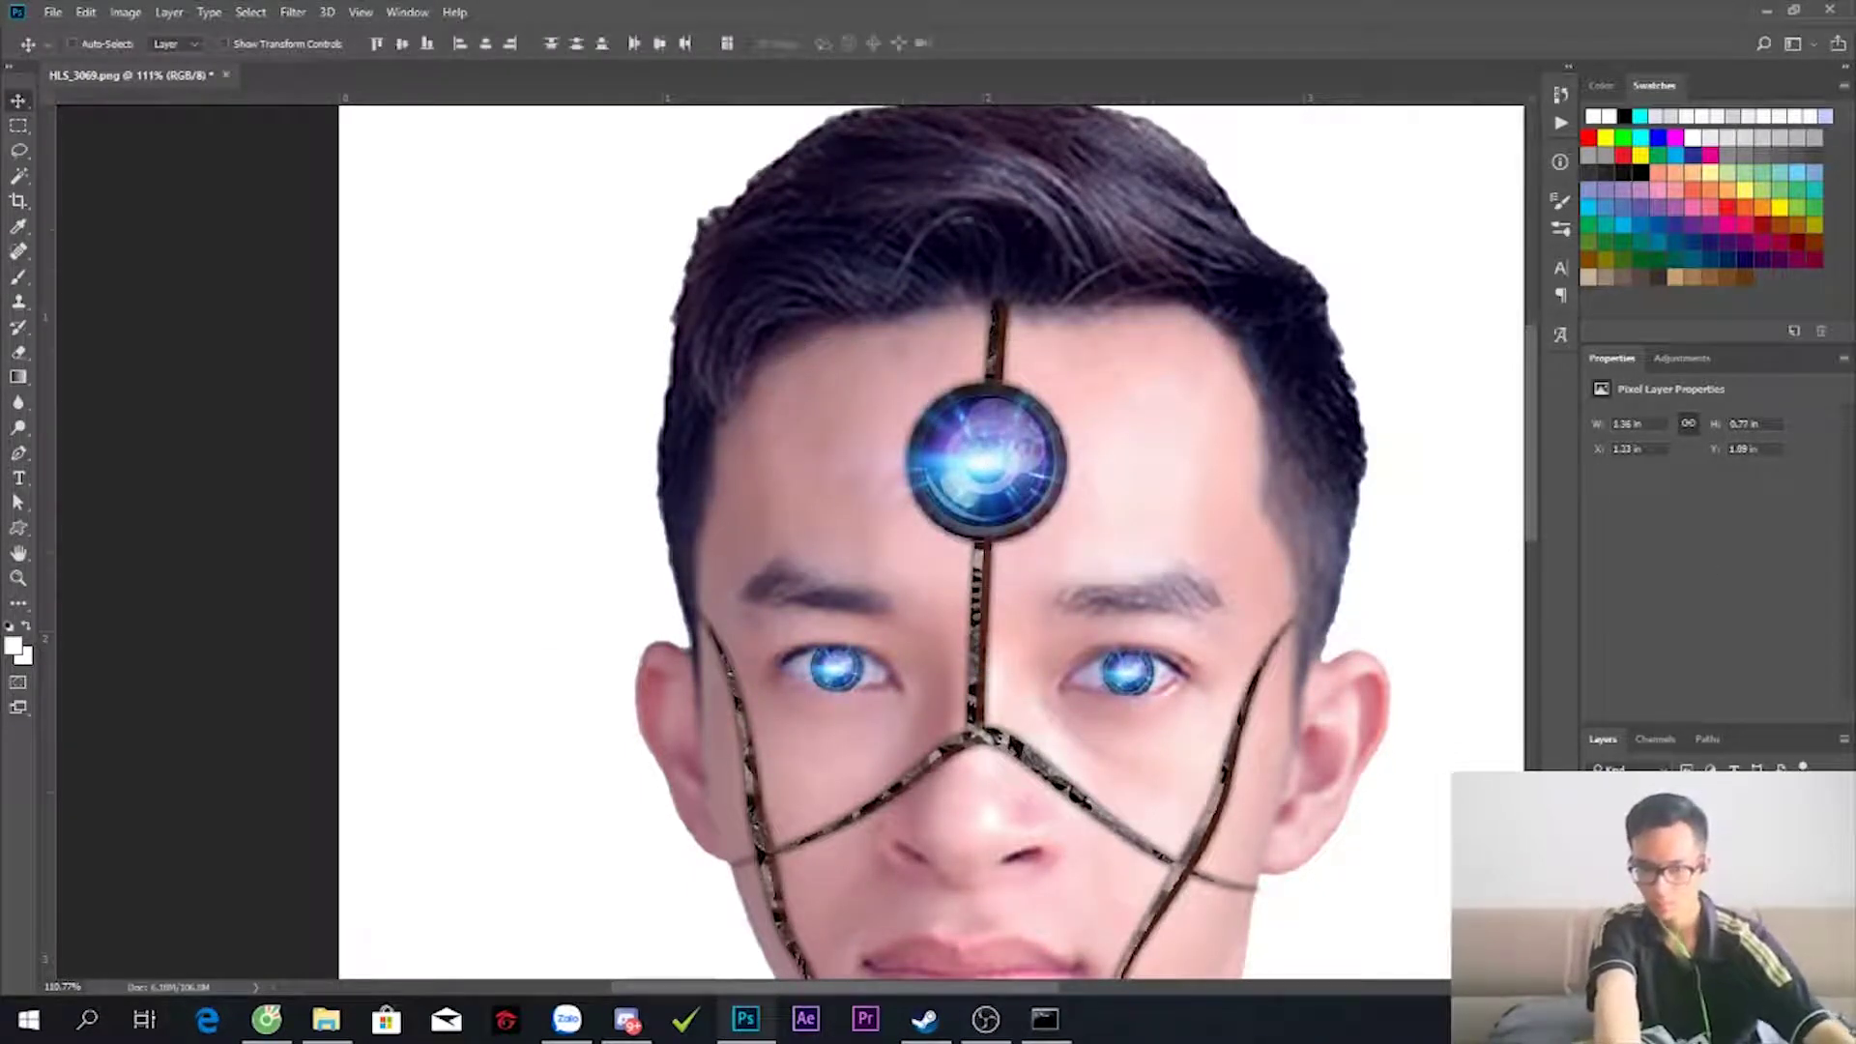
key("ctrl+g")
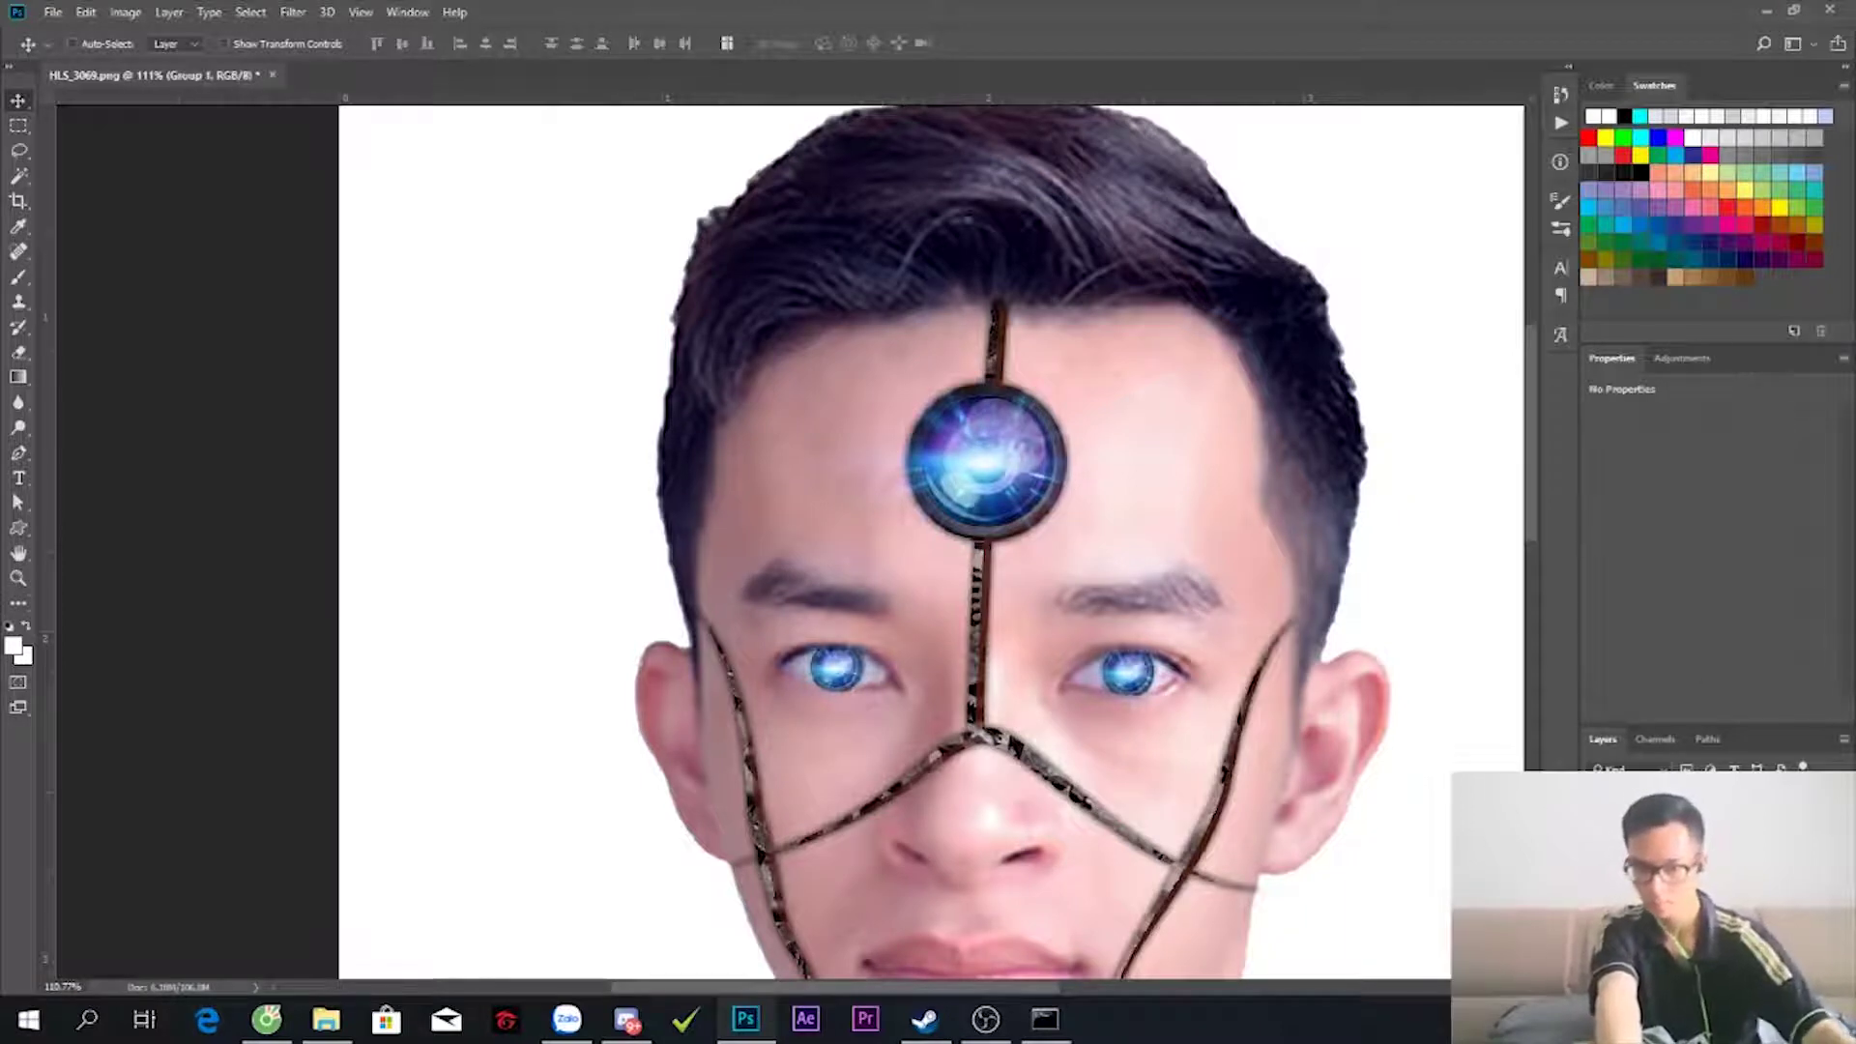
- Add a Brightness/Contrast layer at Brightness 0, glows on Screen, and its mask deleted
left_click(1652, 483)
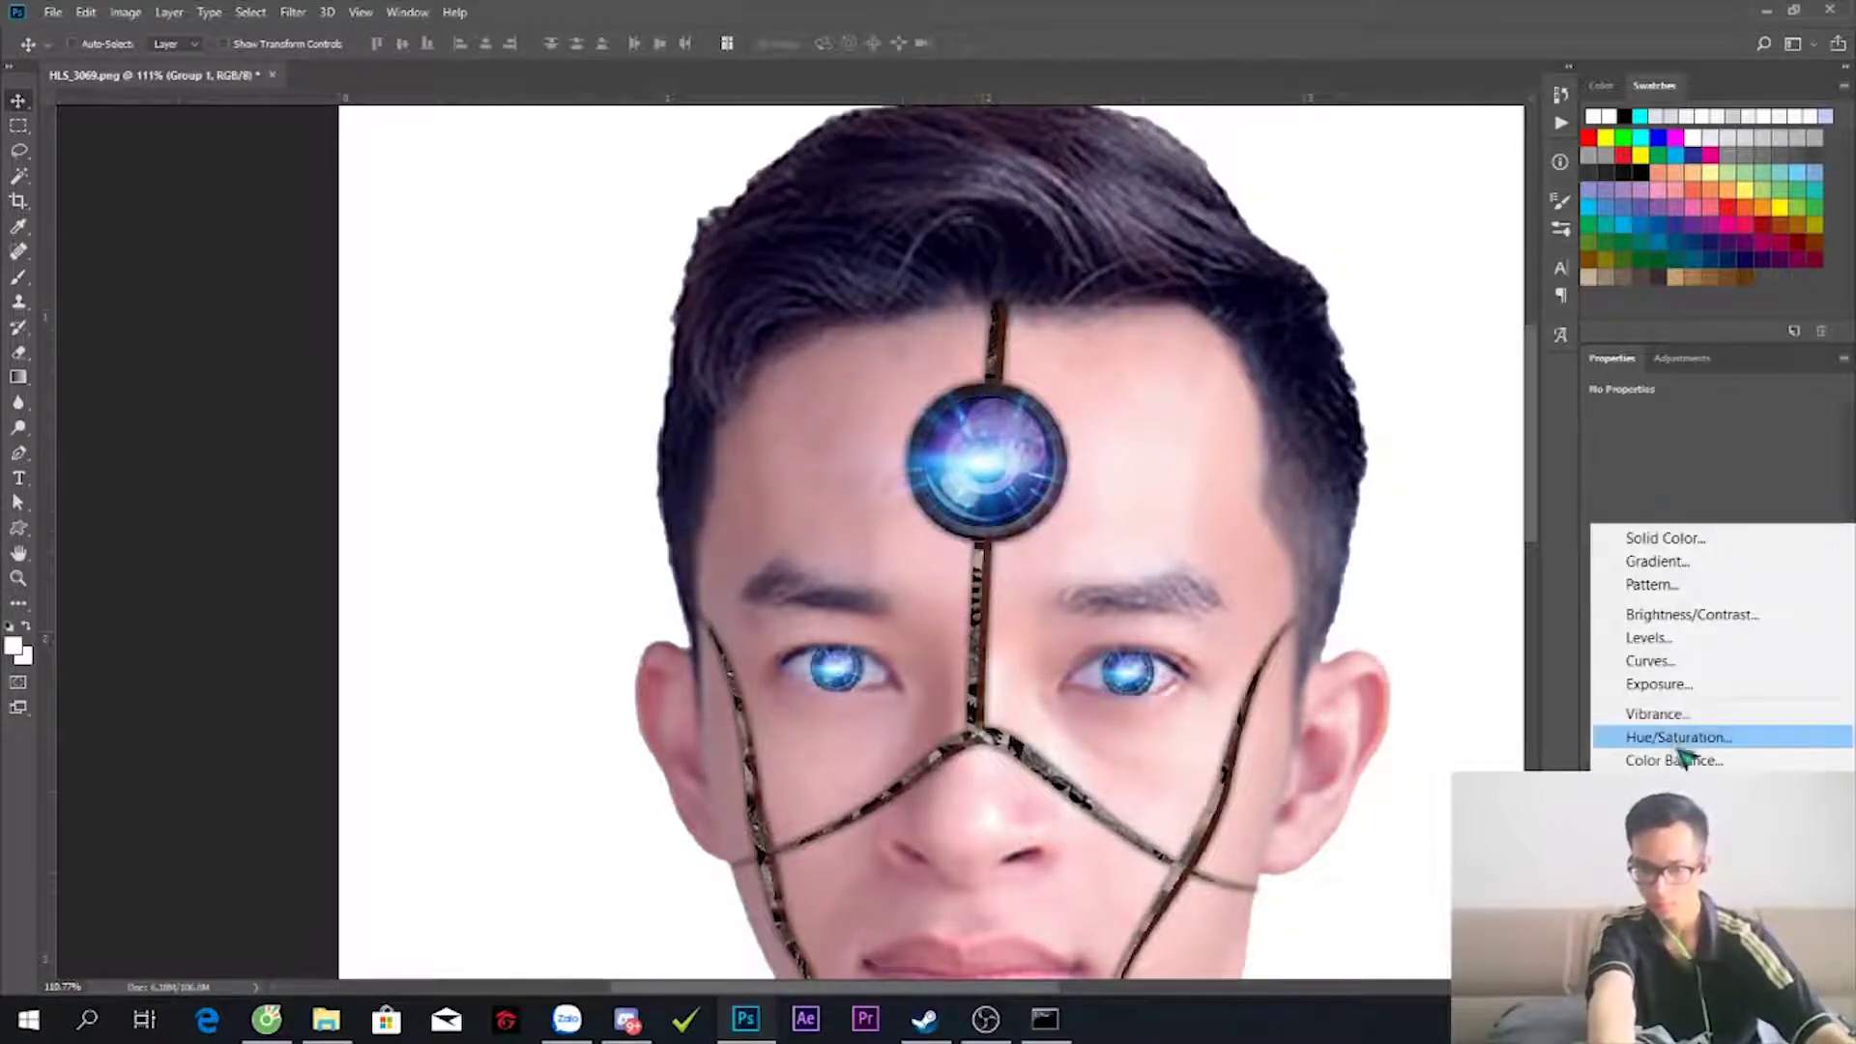
left_click(1691, 614)
right_click(1643, 831)
left_click(1474, 434)
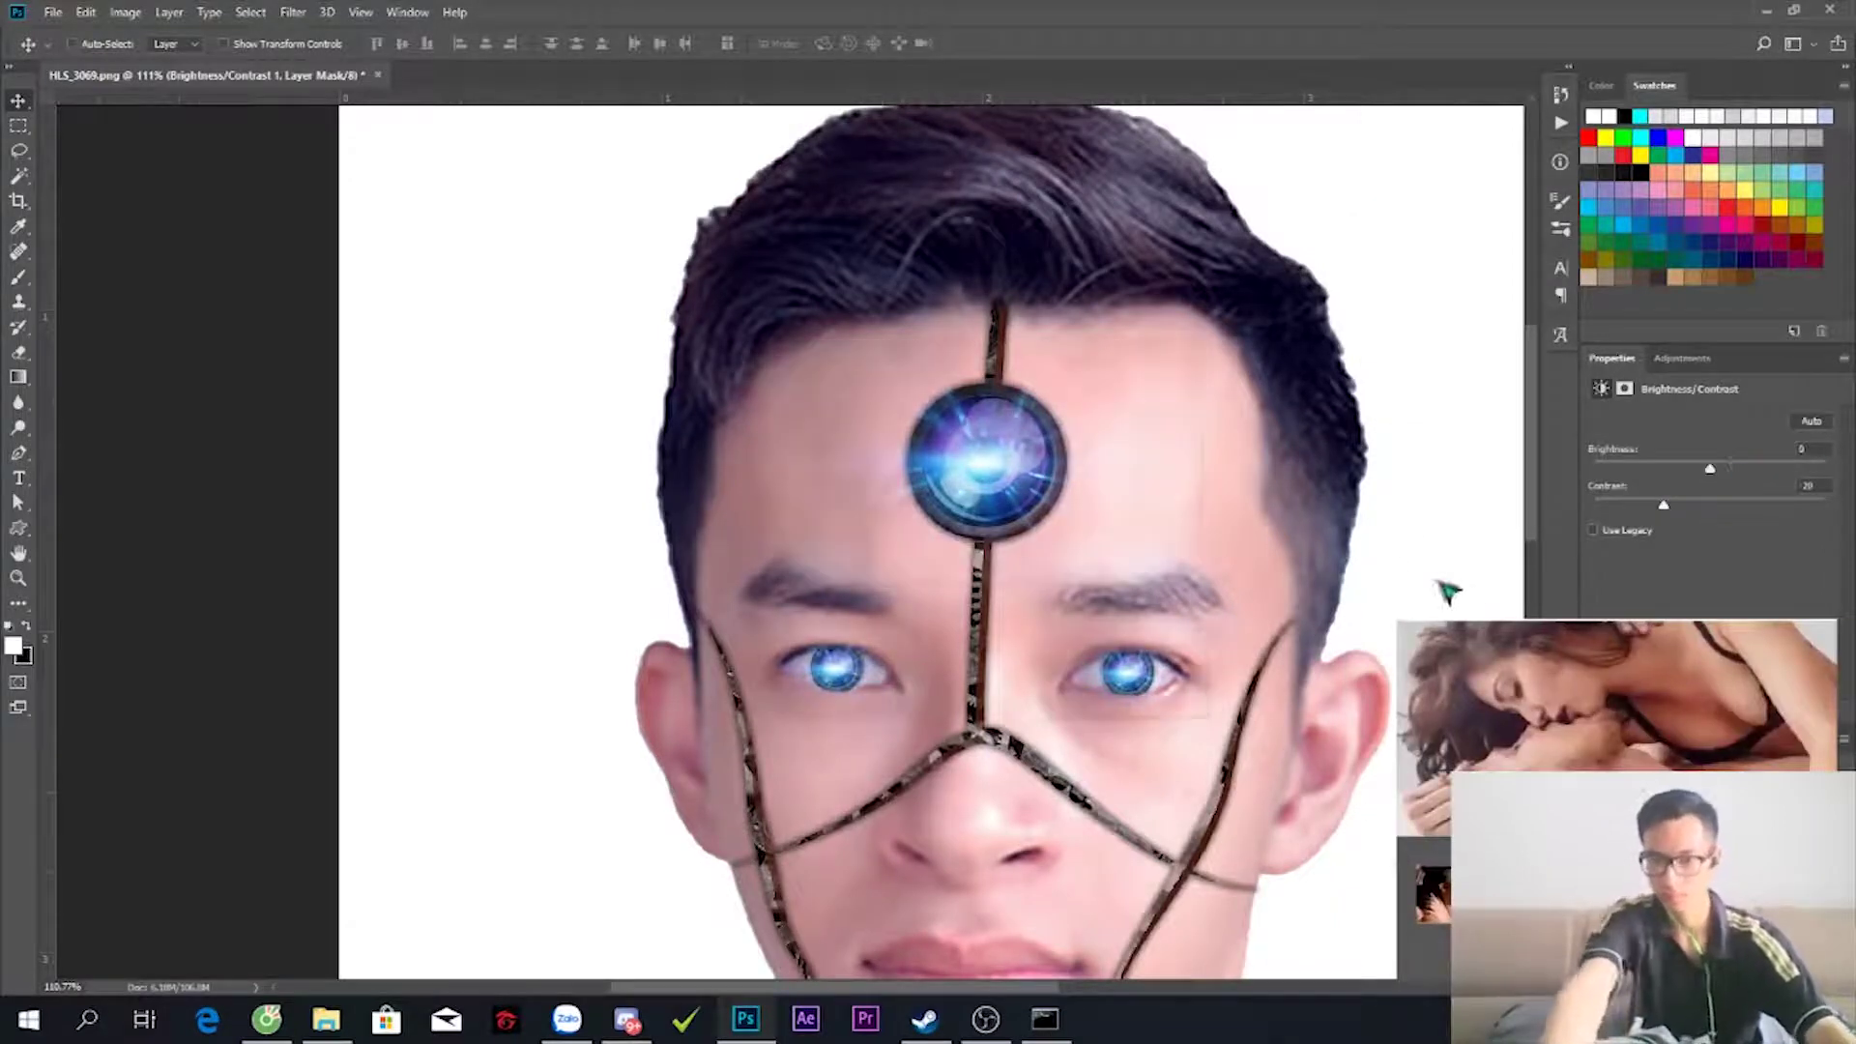
type("-20")
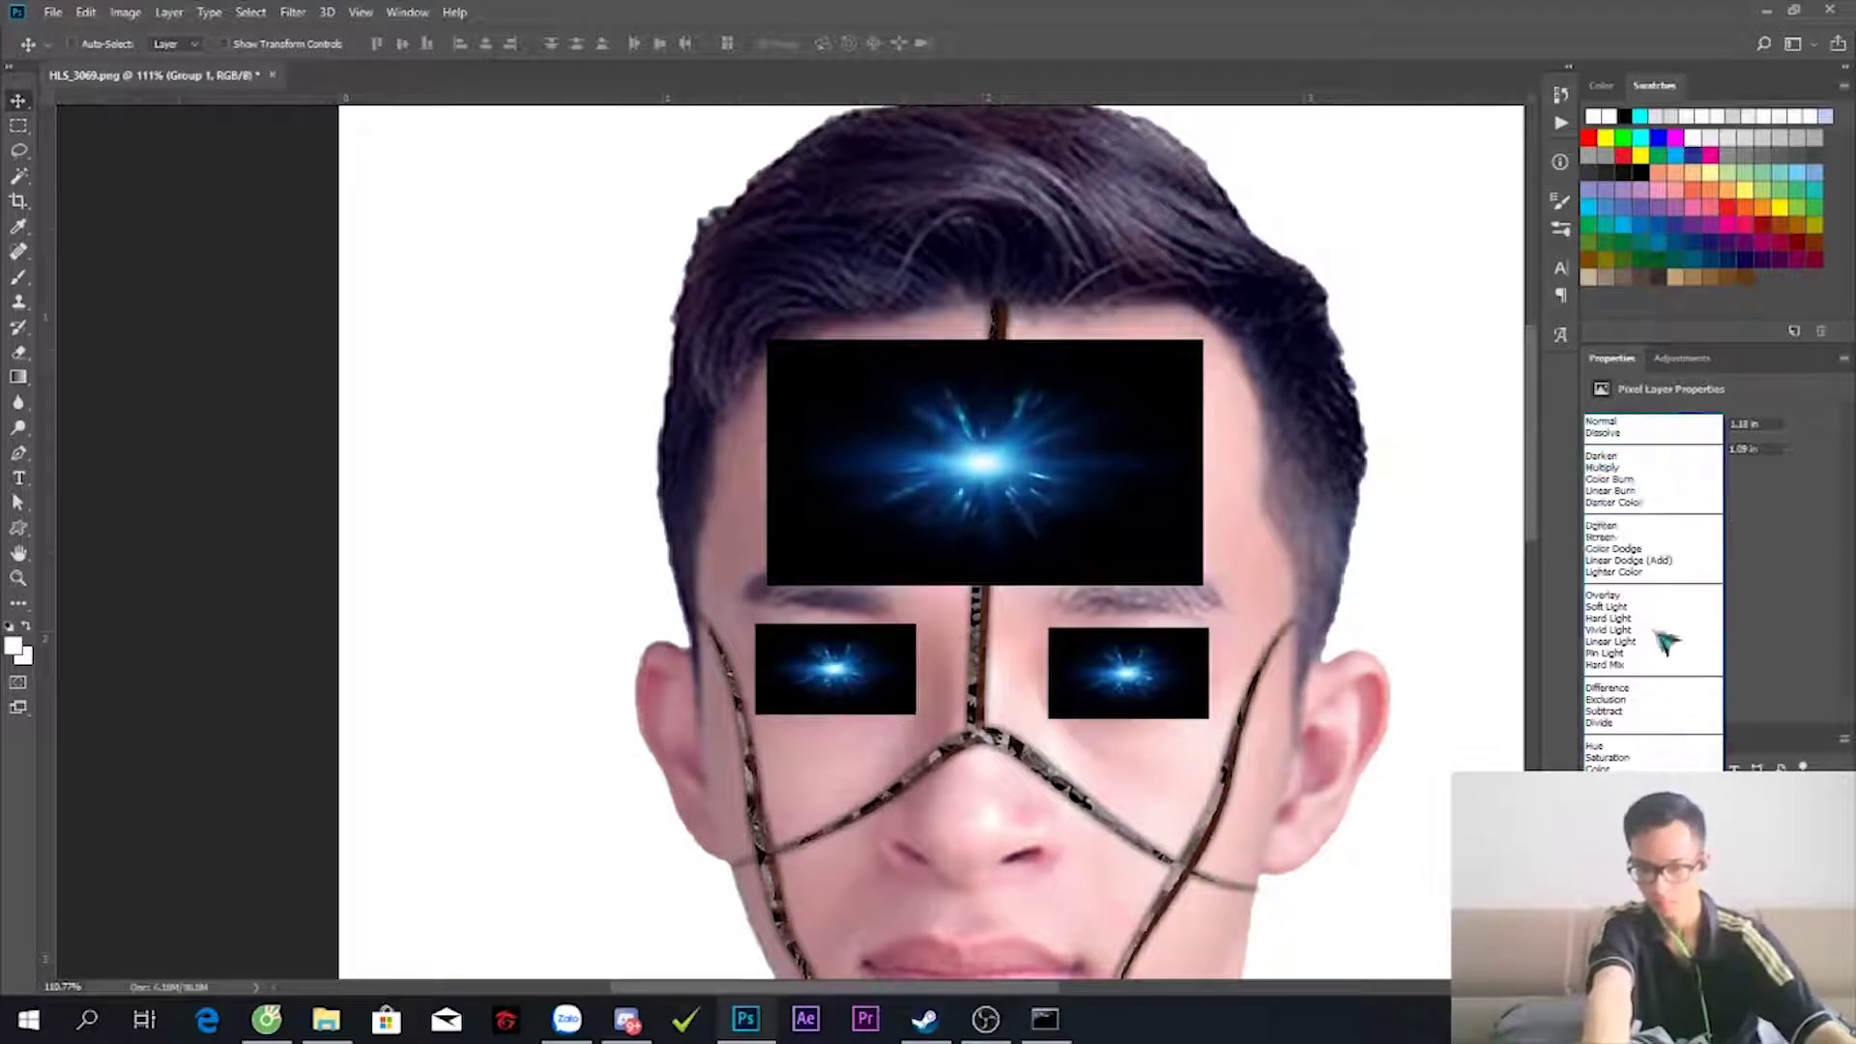
left_click(1601, 537)
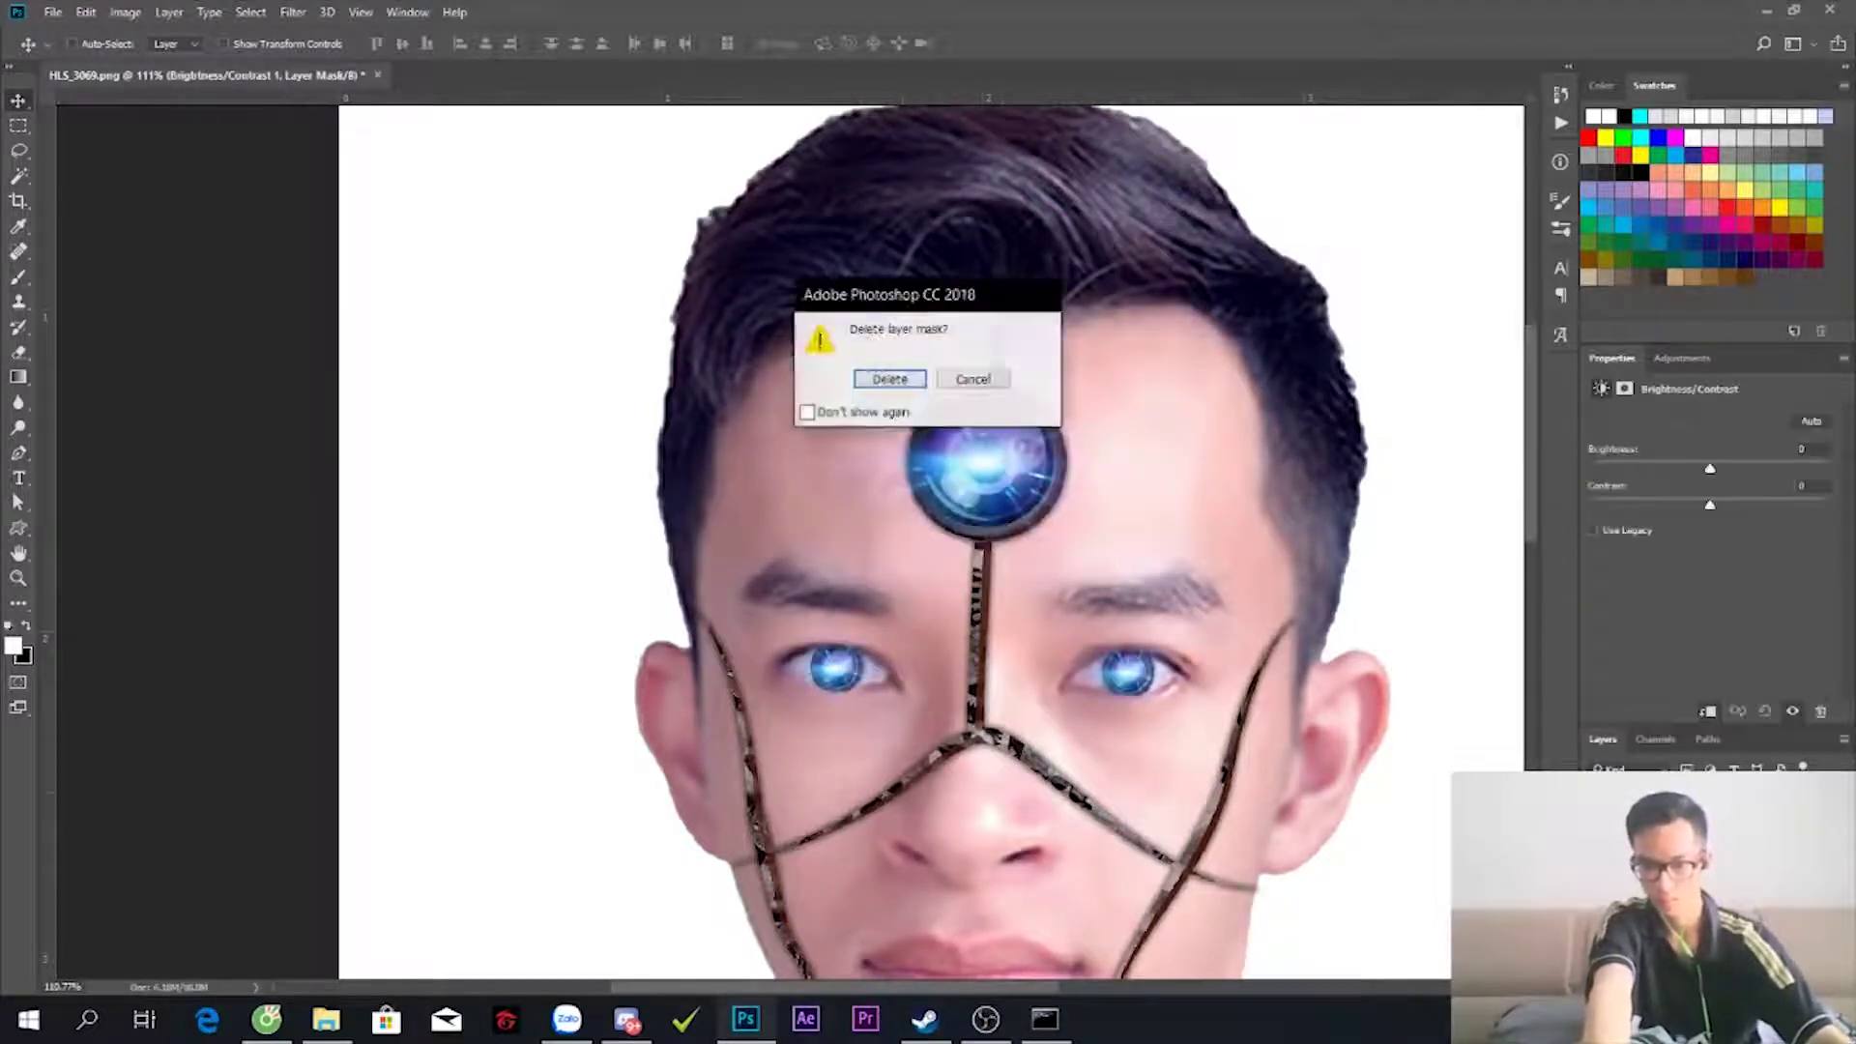
key("Return")
key("ctrl+minus")
key("ctrl+minus")
key("ctrl+minus")
- Select the Layer 4 copy 14 circuit lines layer and open Hue/Saturation
key("ctrl+plus")
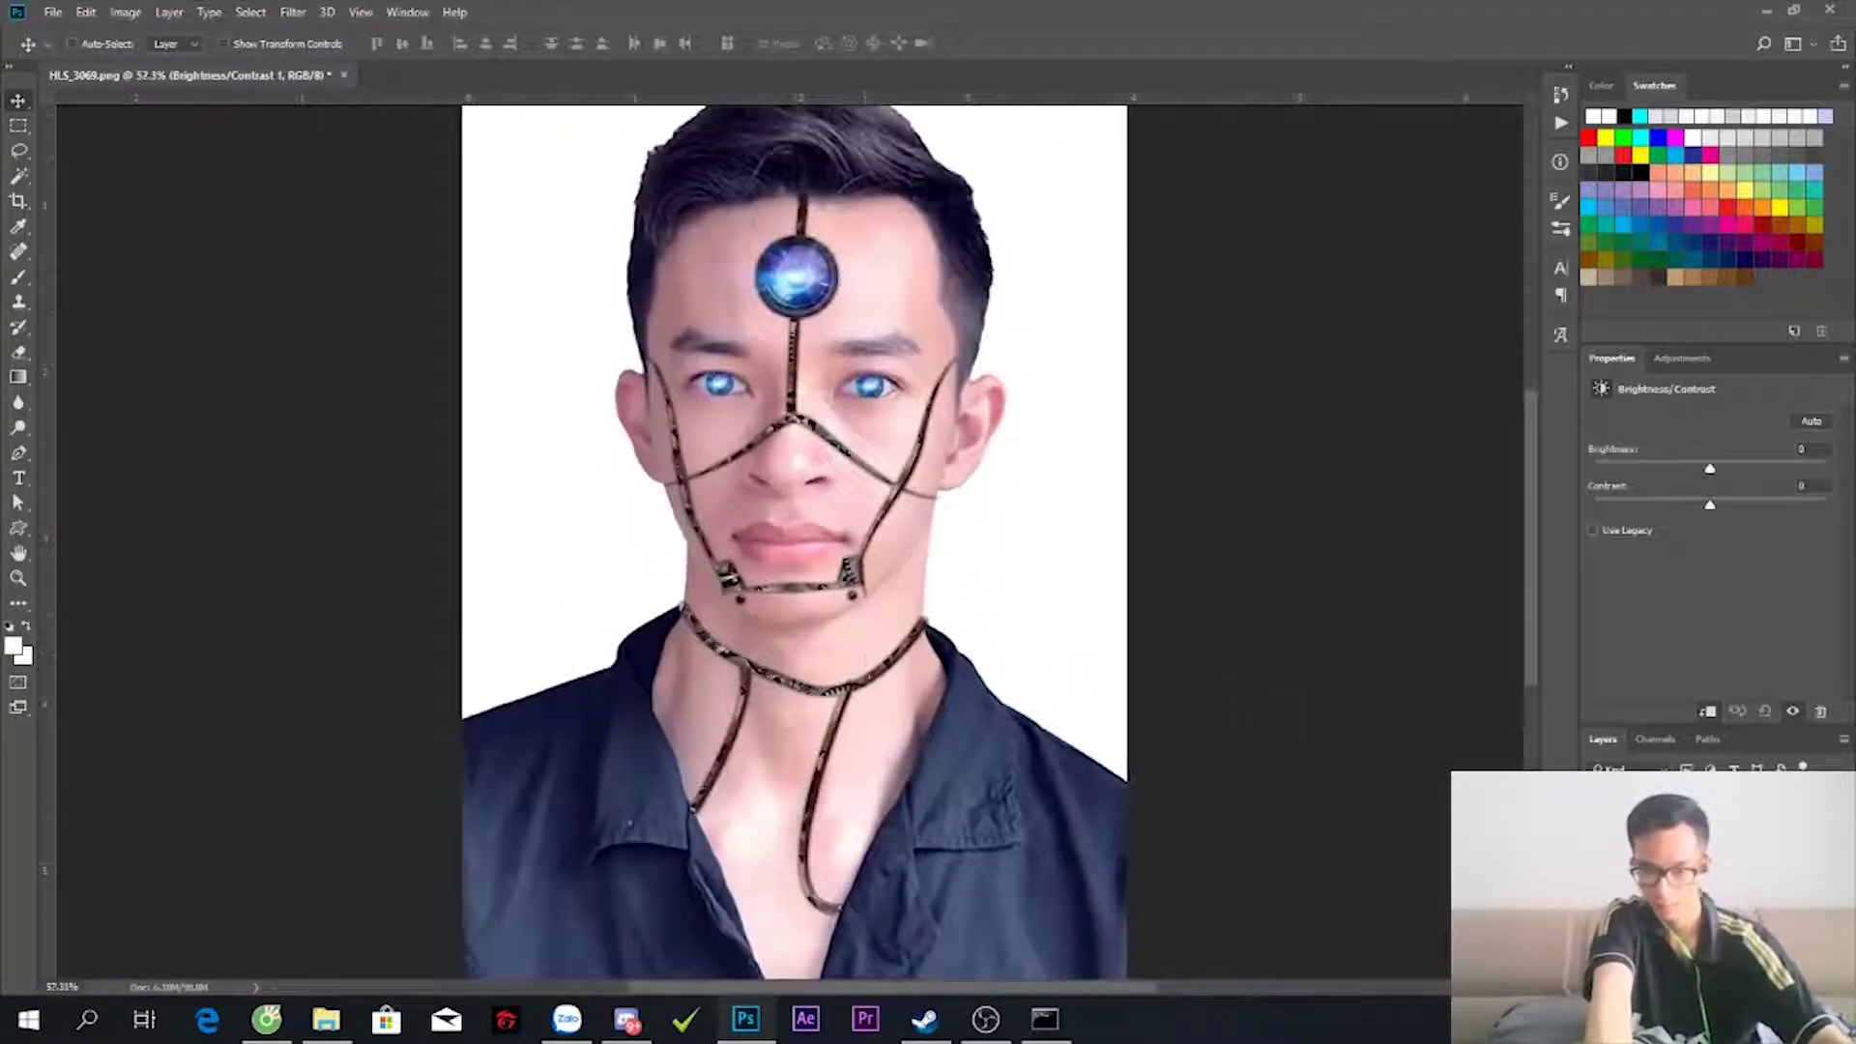
key("Delete")
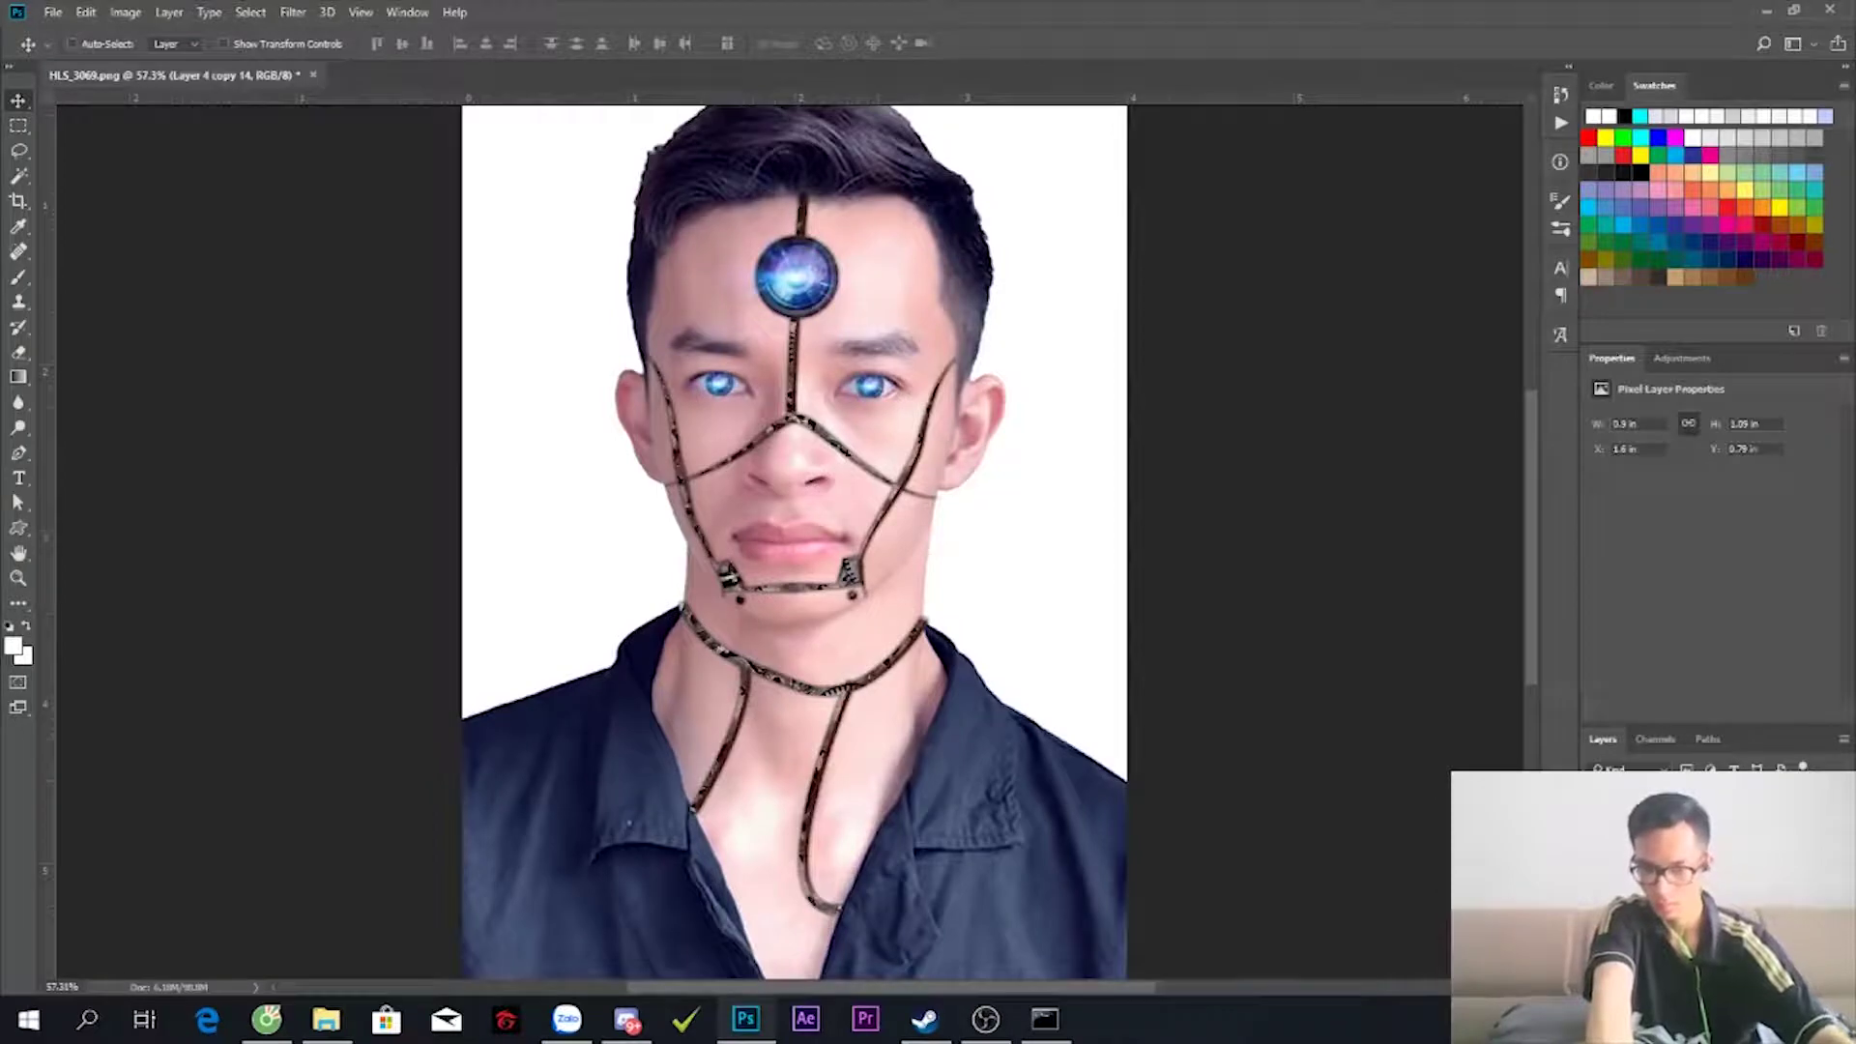
scroll(817, 406, "up", 5)
key("ctrl+u")
- Colorize the circuit lines on Layer 4 copy 14 with a strong red tint
left_click(1675, 619)
left_click_drag(1468, 527, 1520, 520)
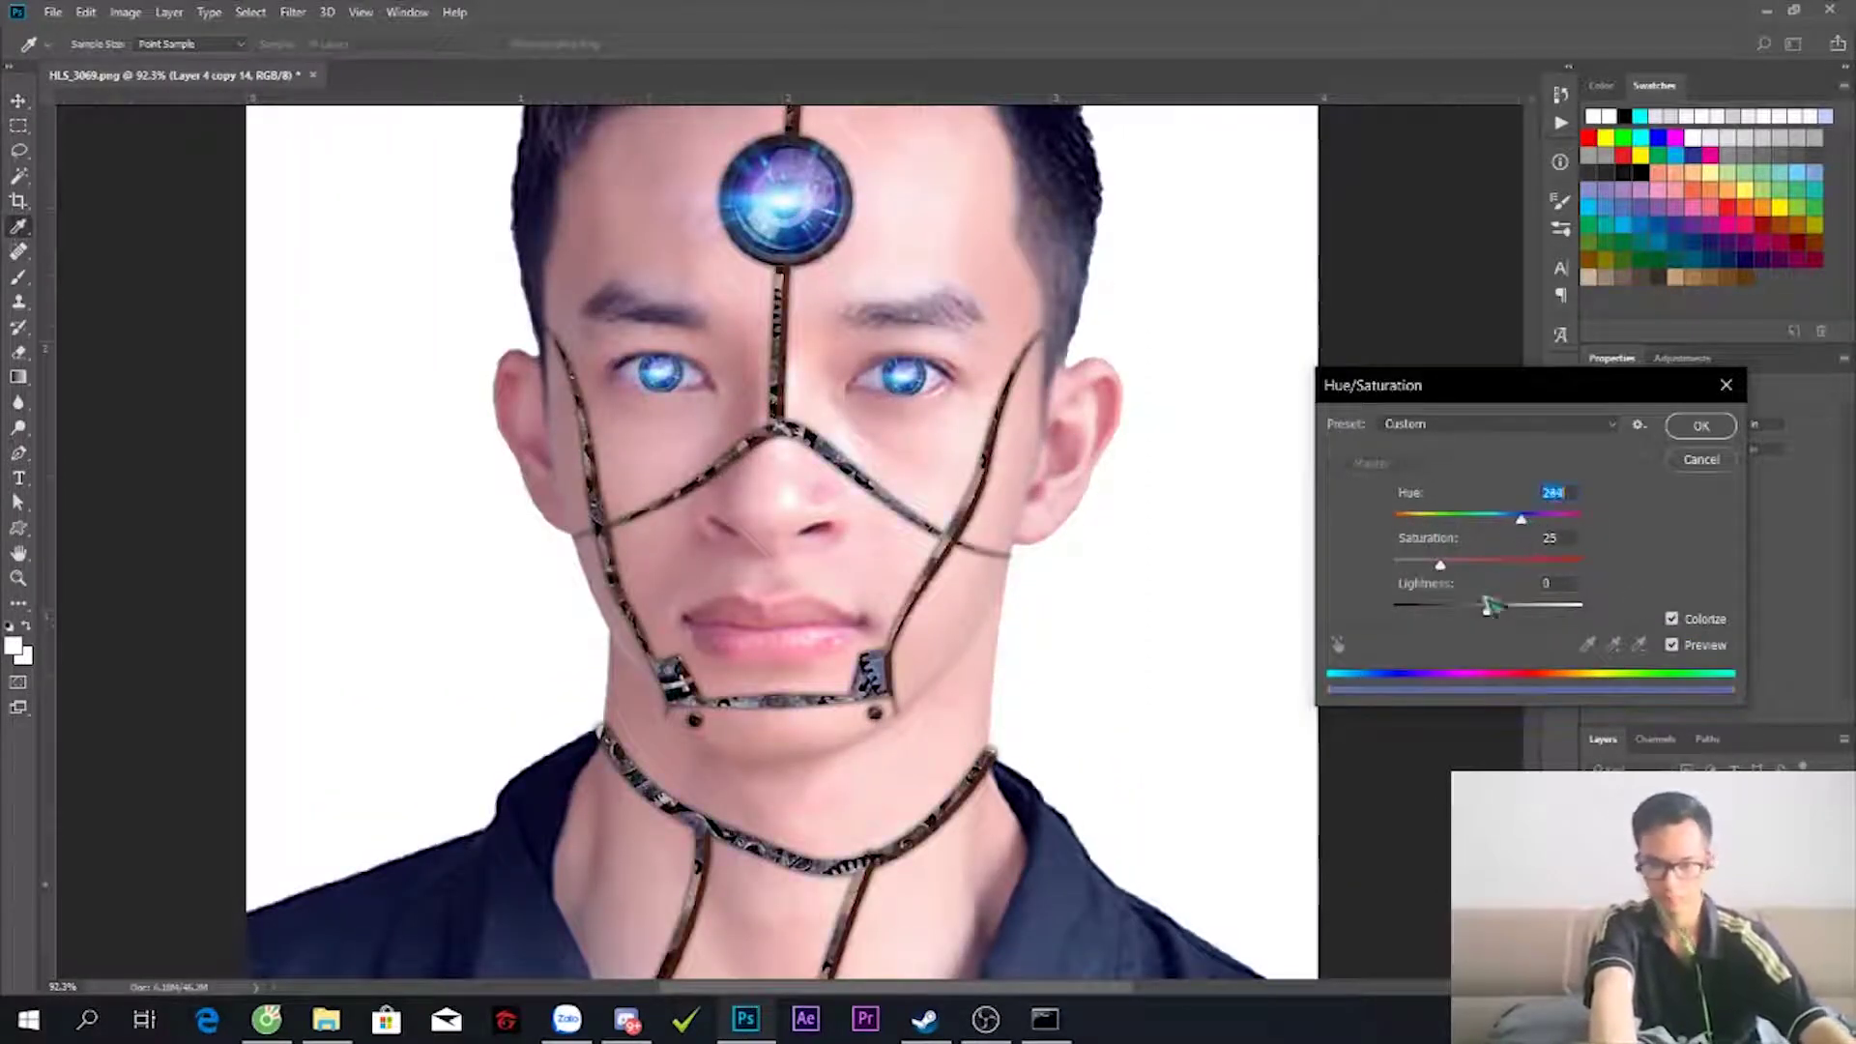
left_click(1399, 520)
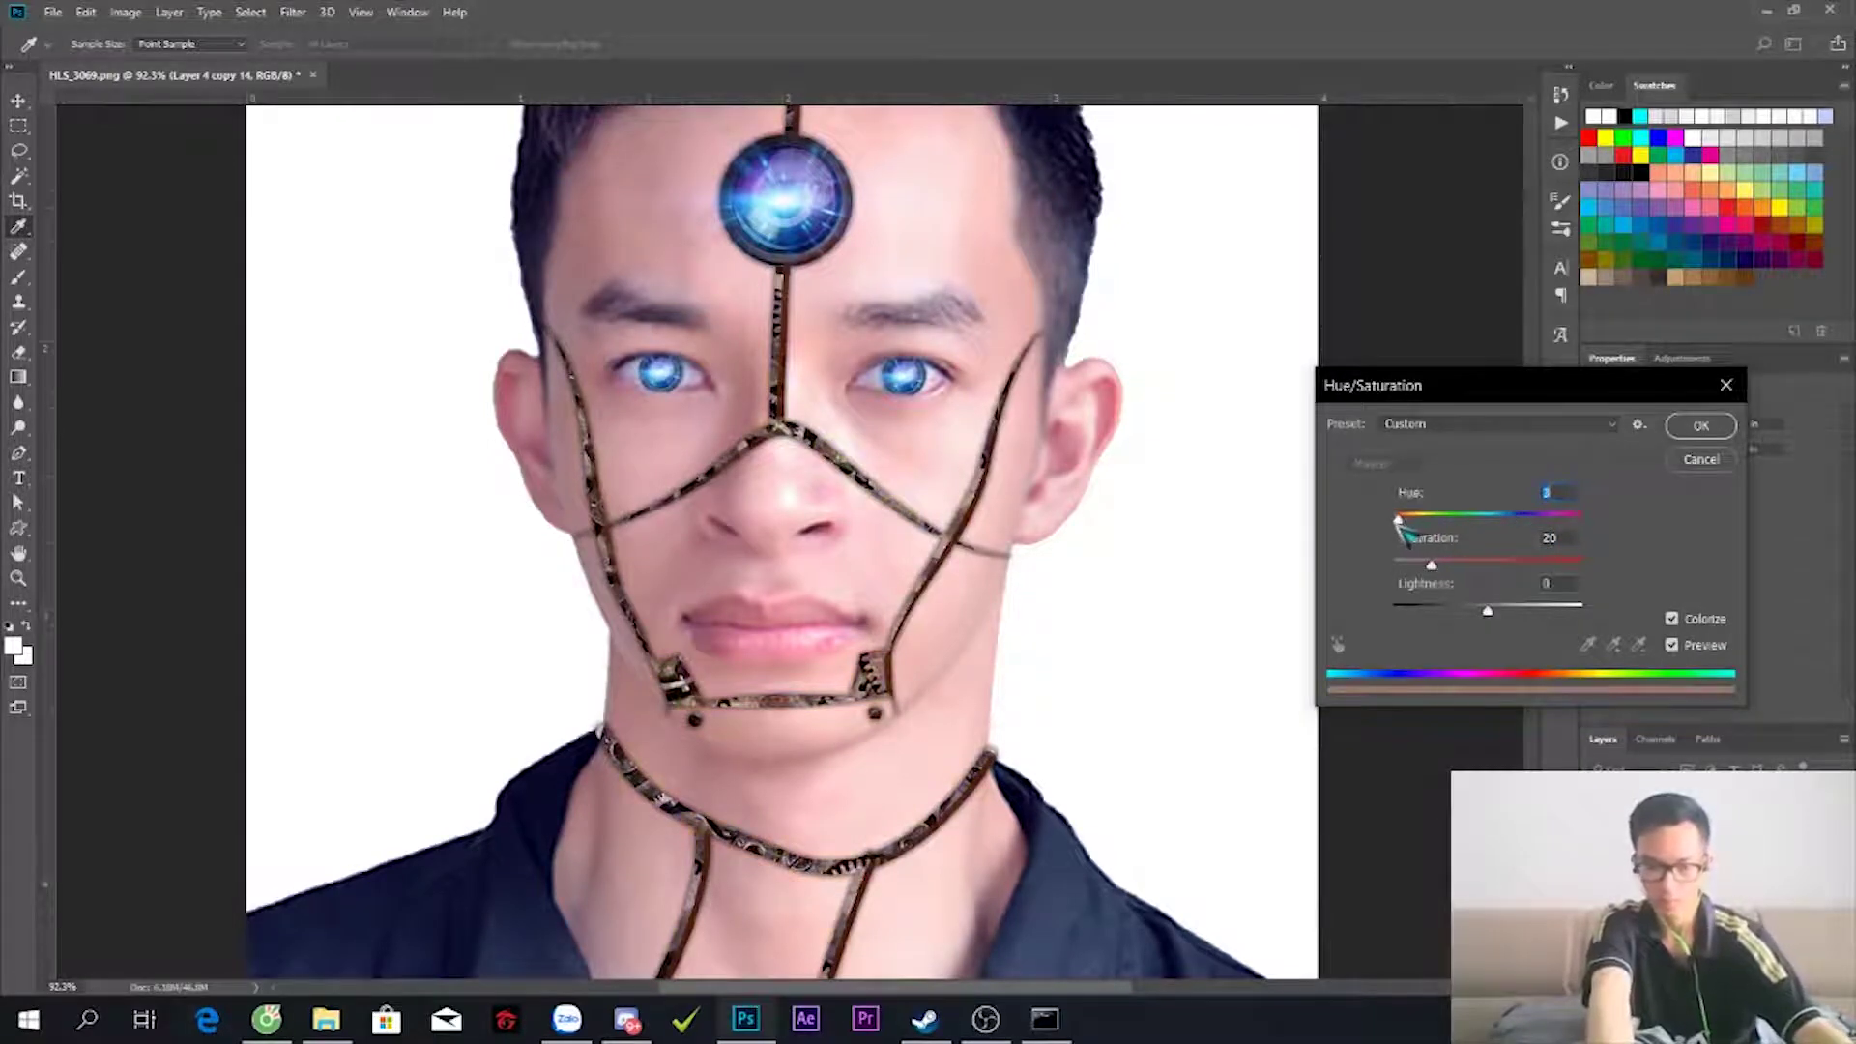
mouse_move(1403, 527)
left_mouse_down()
mouse_move(1504, 569)
mouse_move(1447, 611)
left_mouse_up()
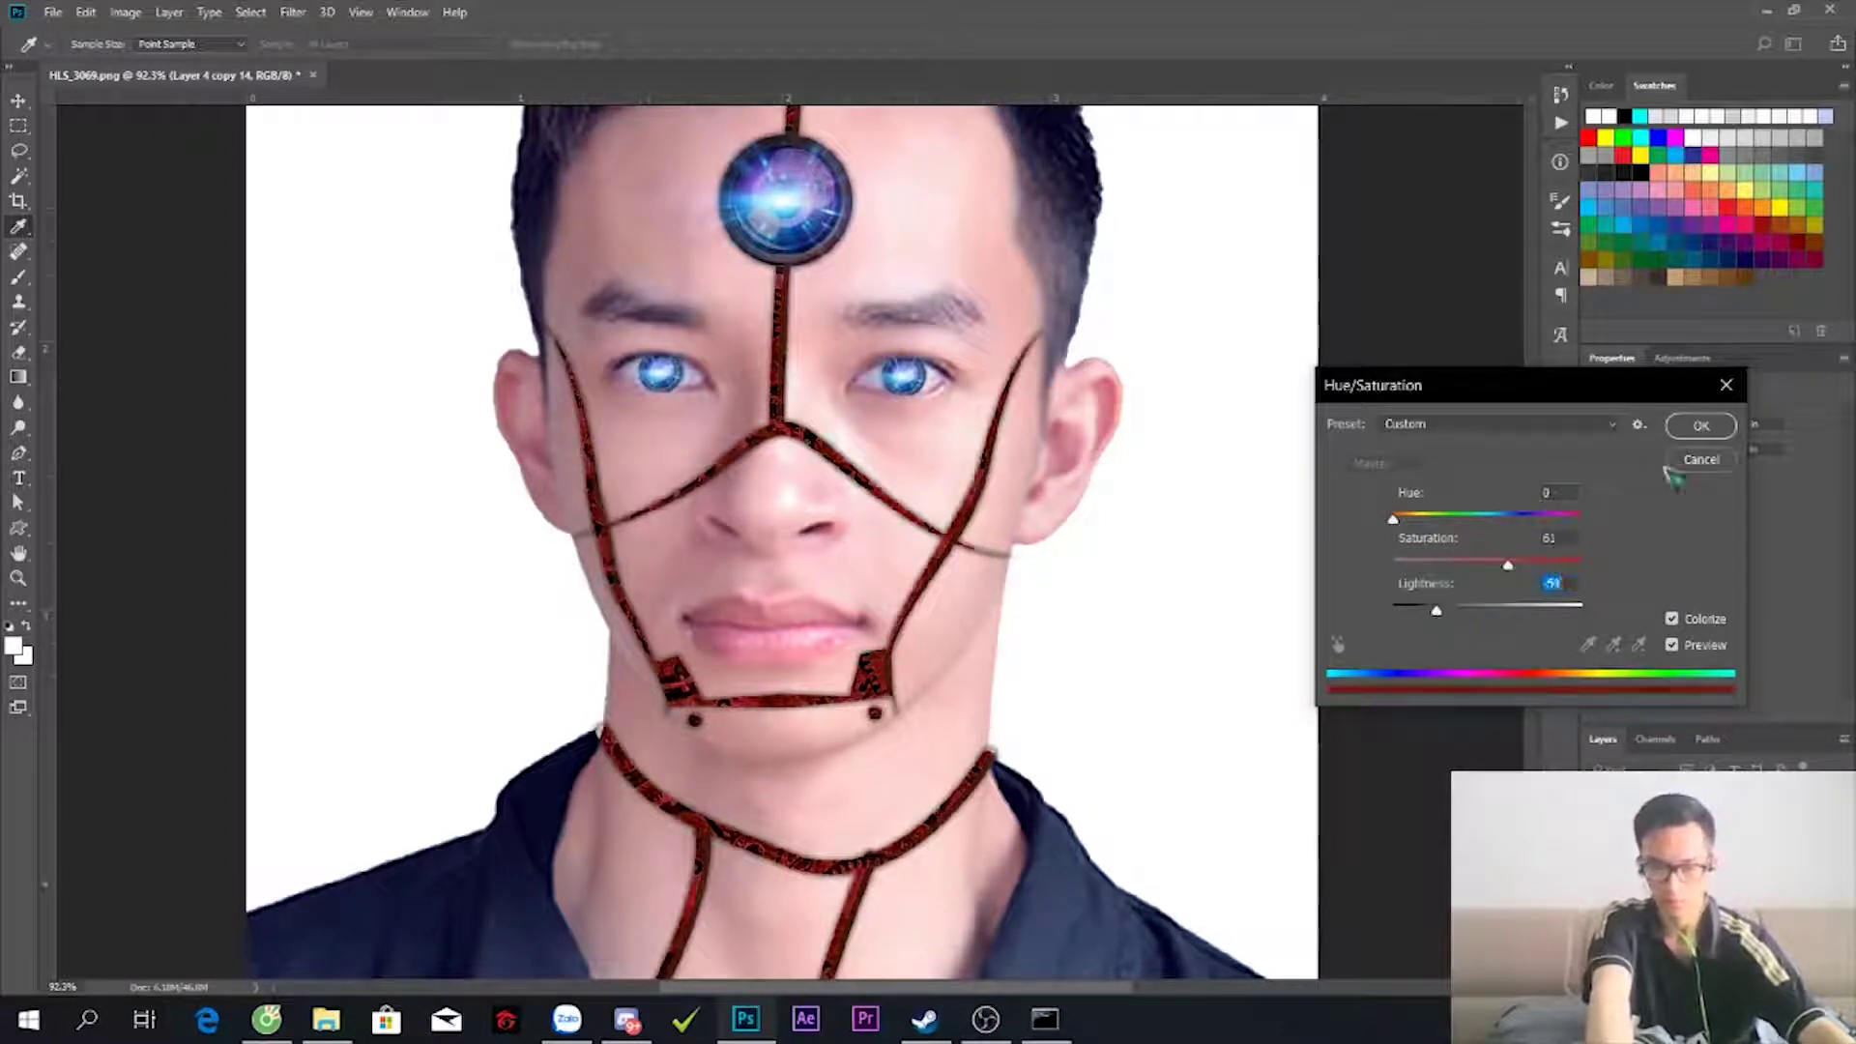
key("Return")
key("v")
scroll(916, 531, "down", 2)
scroll(916, 532, "up", 3)
scroll(947, 723, "down", 3)
scroll(918, 564, "up", 3)
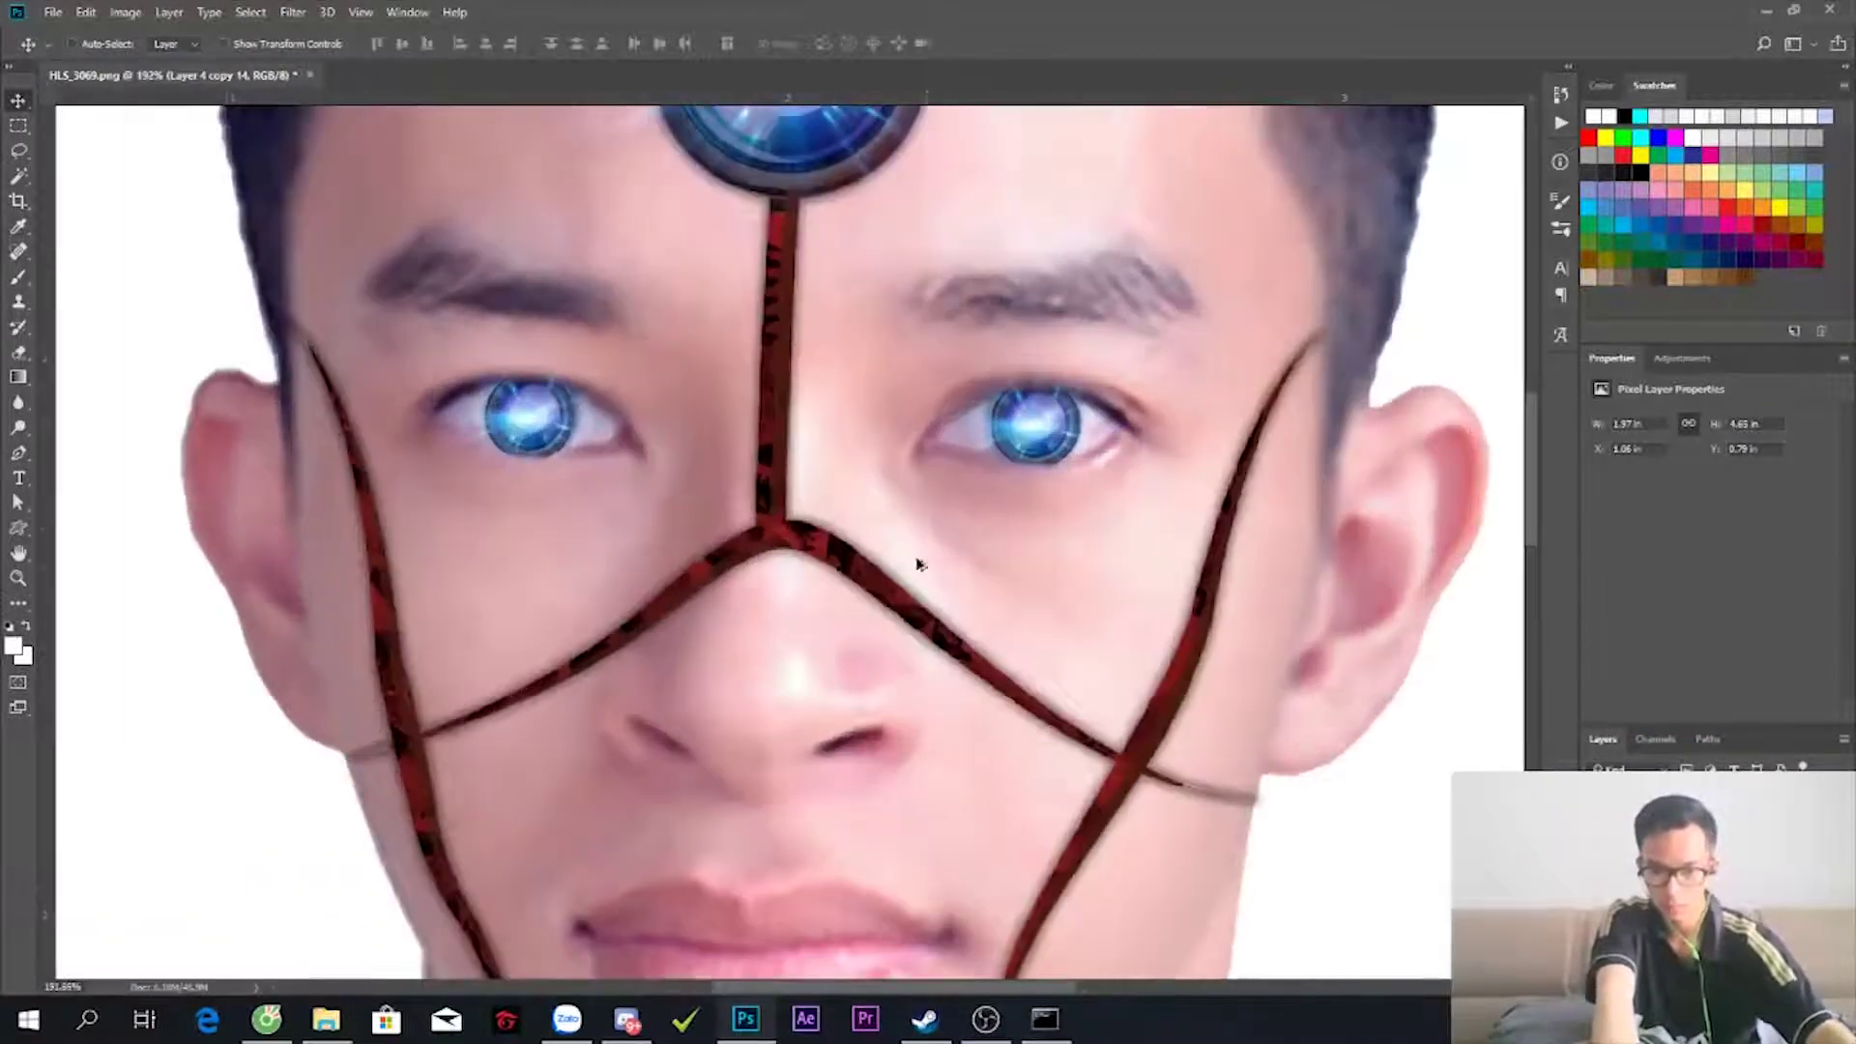
- Undo the red tint and recolor the lines copper: Hue 0, Saturation about 38, Lightness about -23
key("ctrl+z")
key("ctrl+u")
mouse_move(1487, 611)
left_mouse_down()
mouse_move(1464, 611)
mouse_move(1475, 564)
left_mouse_up()
left_click_drag(1466, 611, 1463, 611)
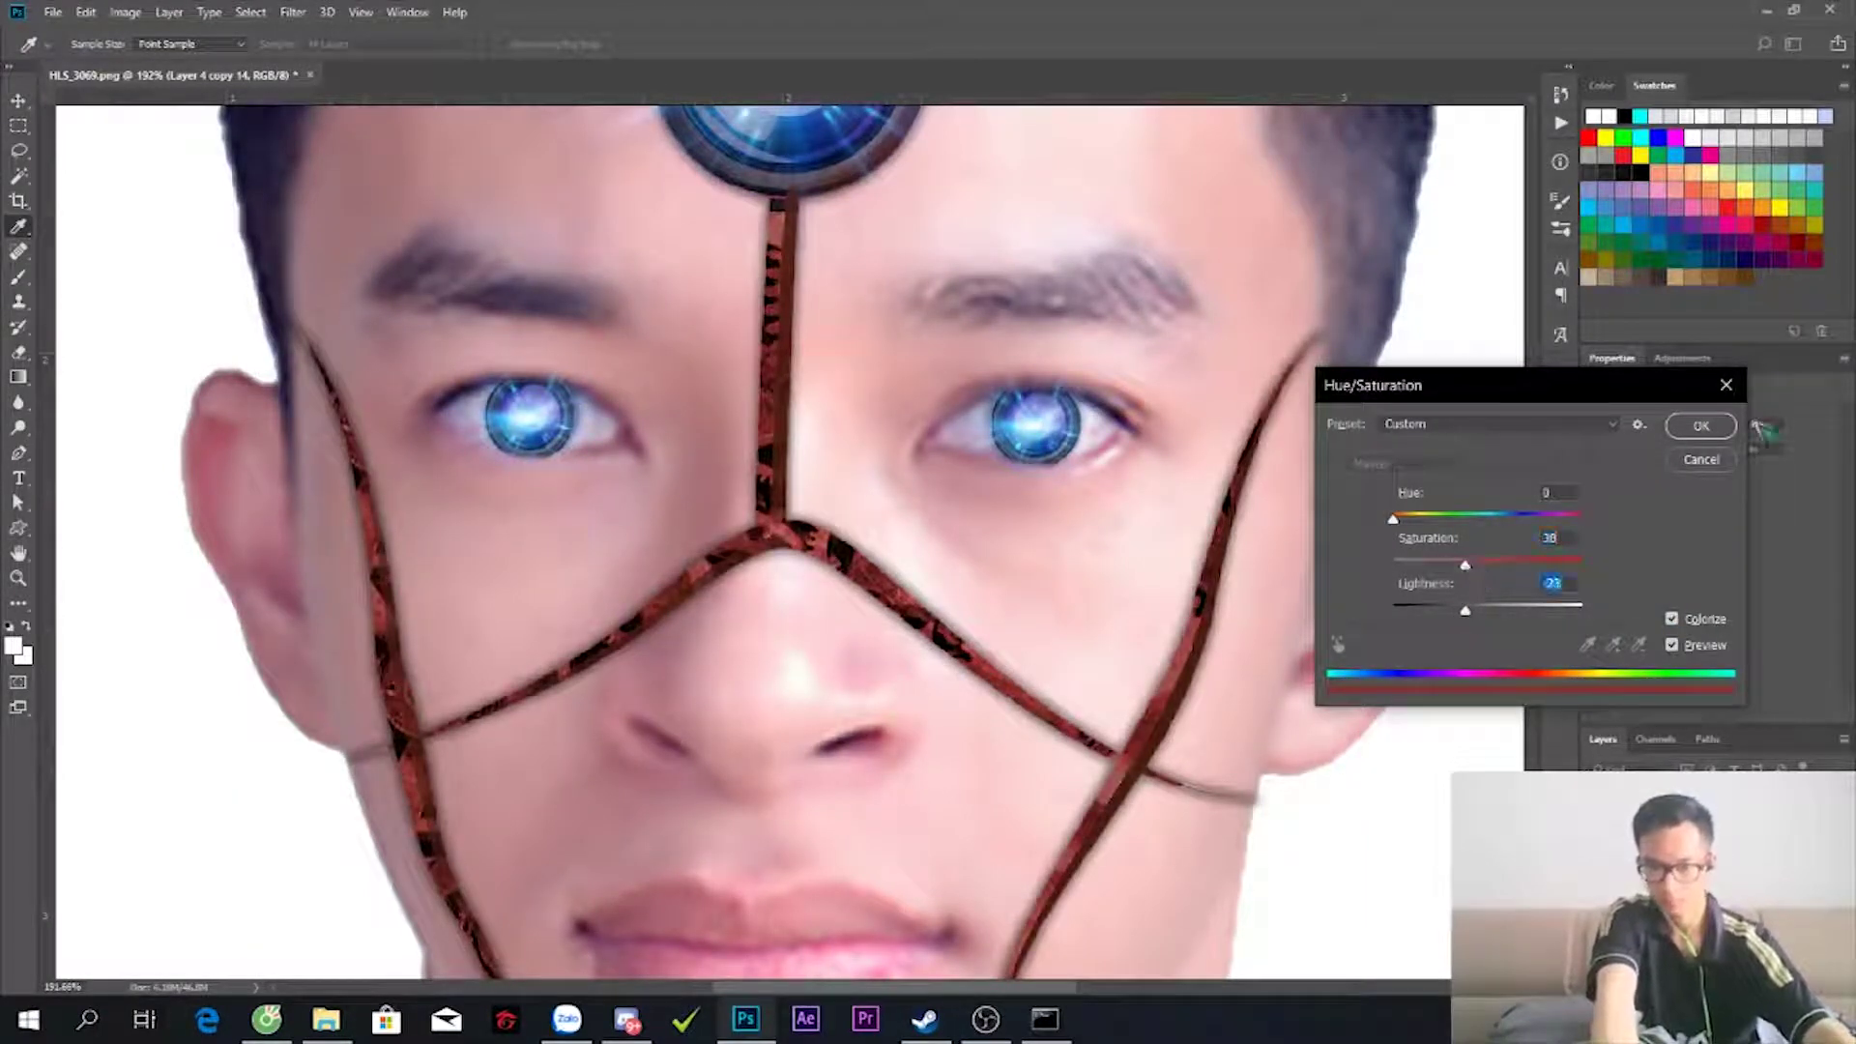
left_click(1664, 441)
key("v")
scroll(1267, 641, "down", 3)
scroll(1266, 640, "down", 2)
scroll(950, 755, "up", 4)
scroll(1209, 592, "down", 3)
scroll(1305, 567, "down", 2)
scroll(1305, 568, "up", 5)
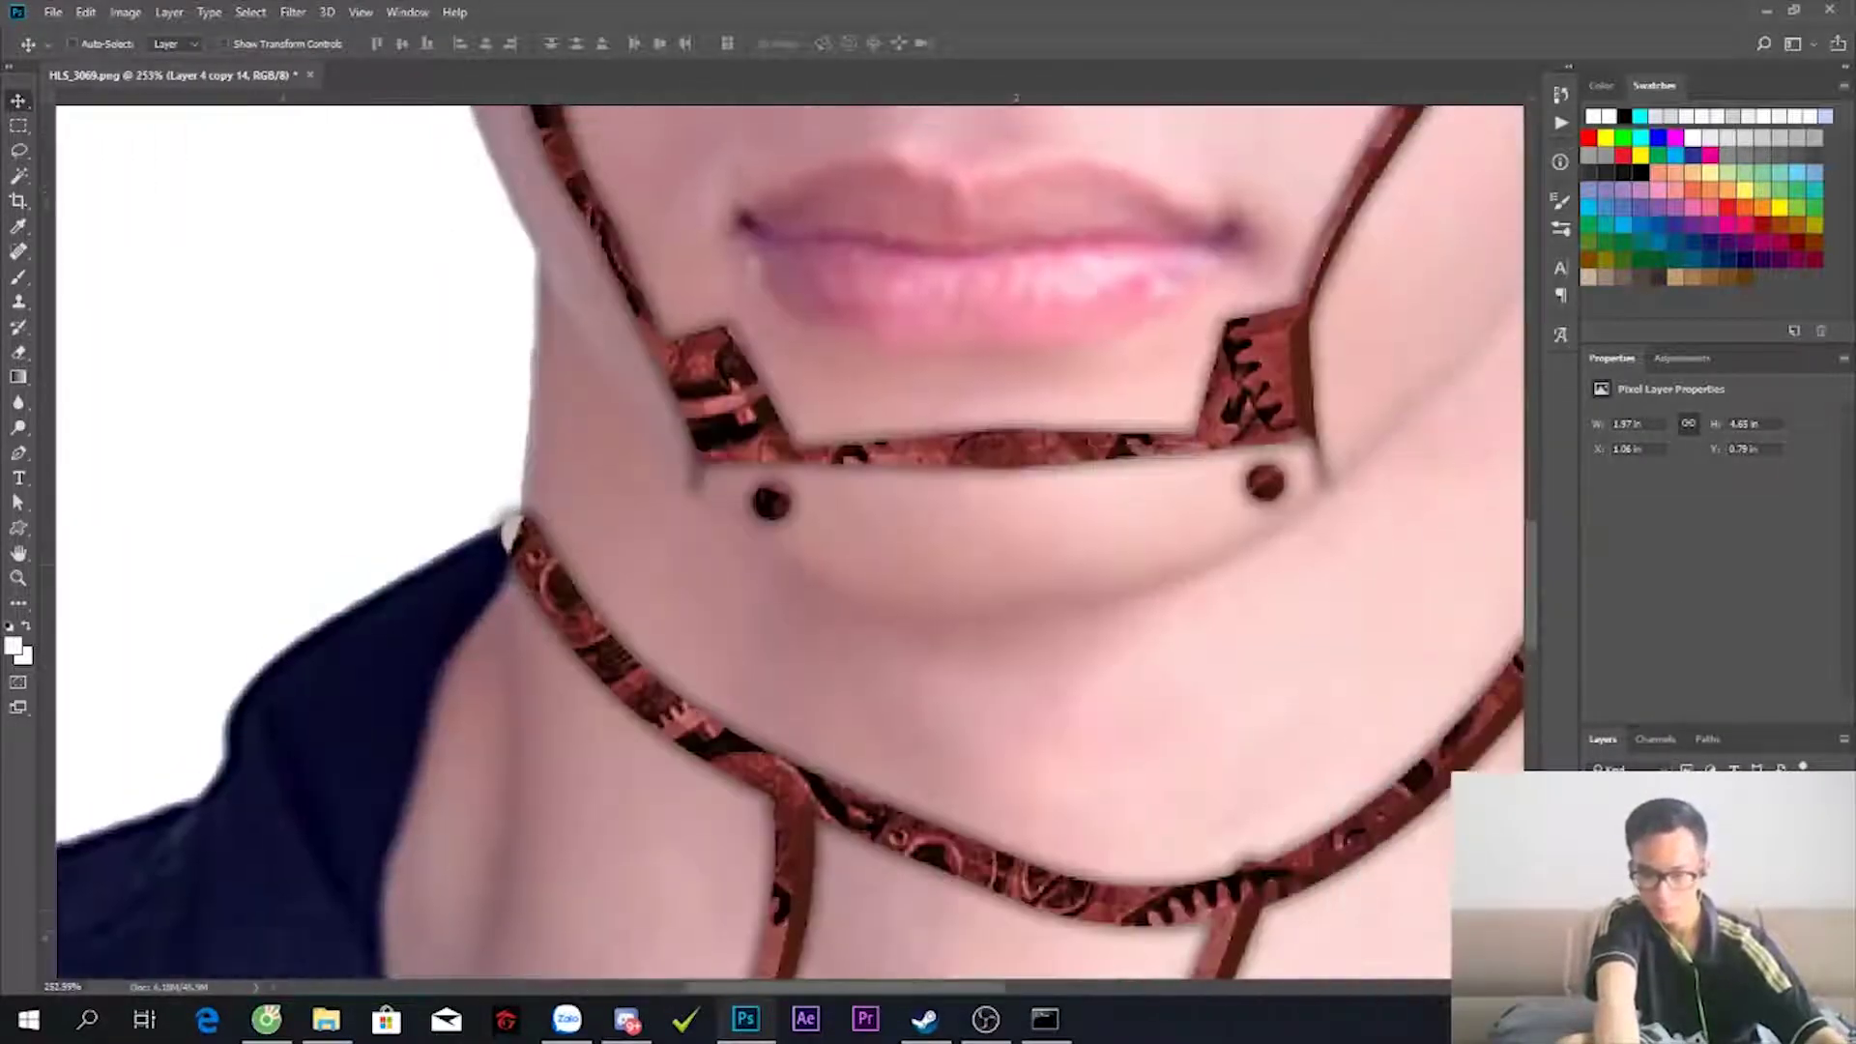
- Add a layer mask to Layer 3 and pick a larger brush
left_click(1735, 988)
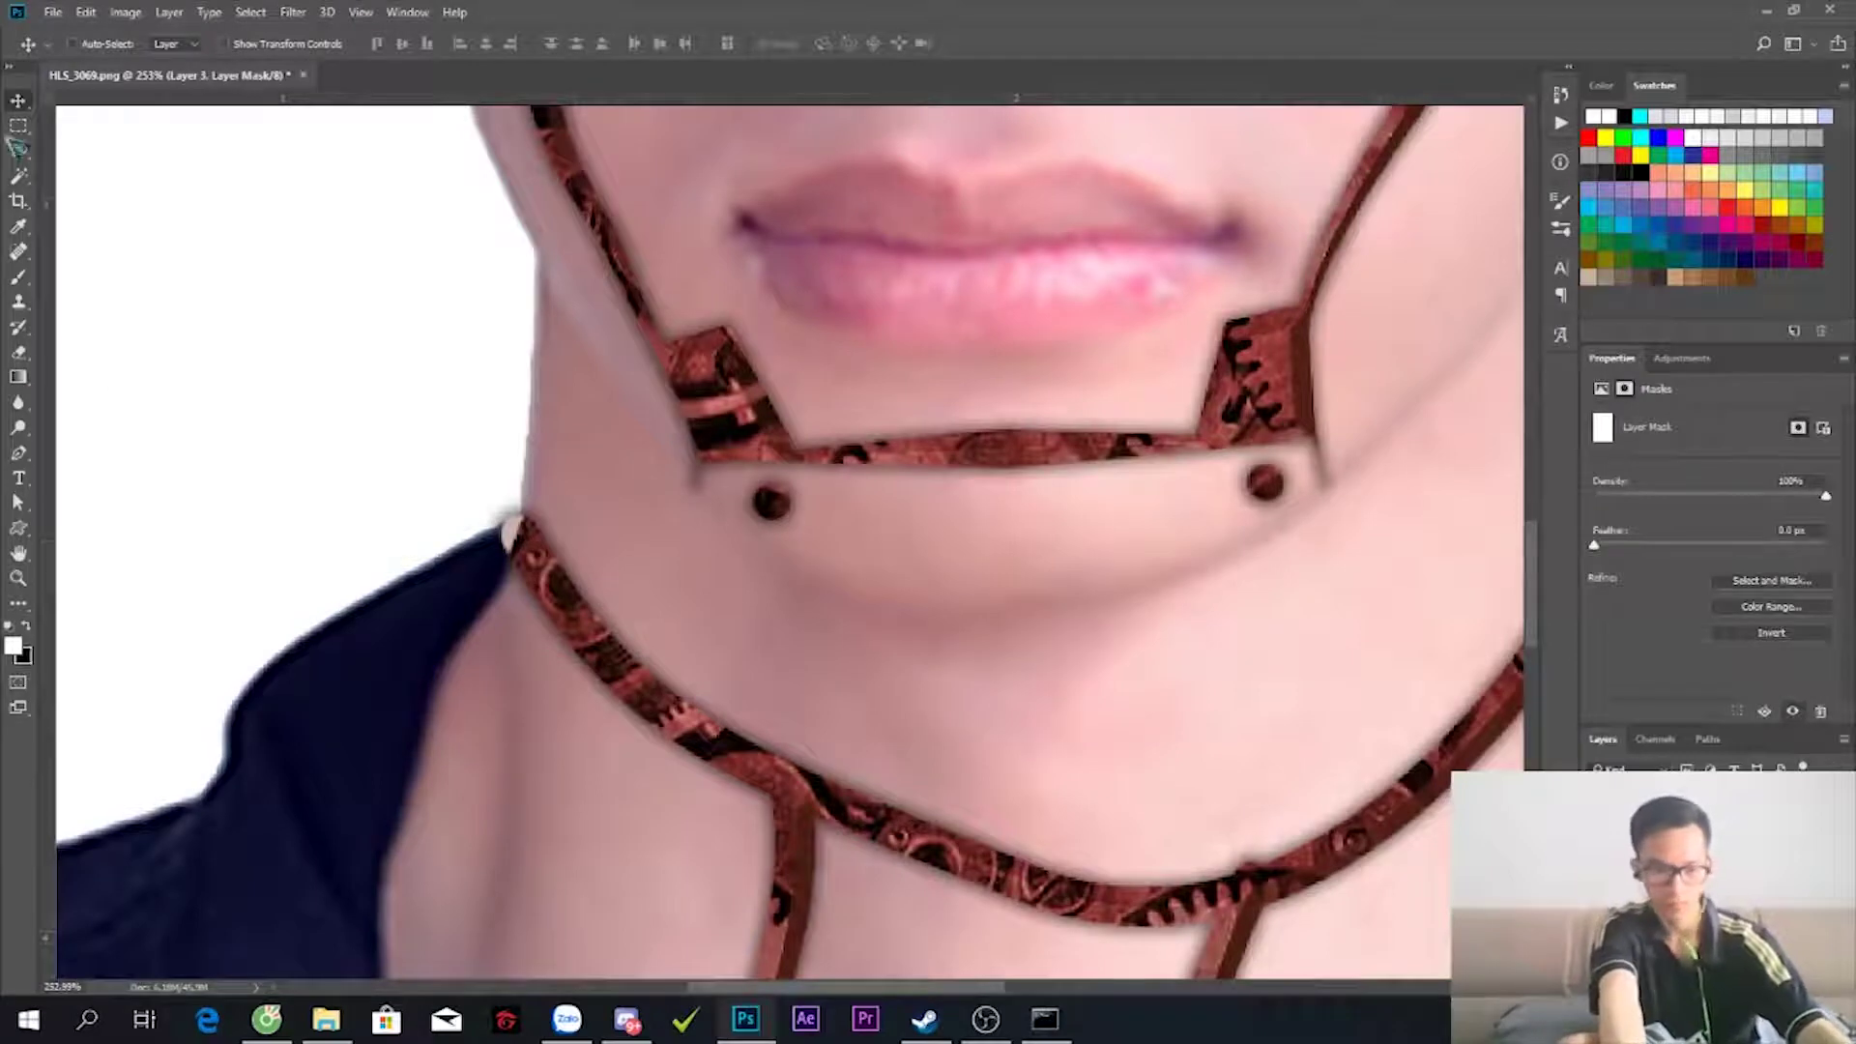
key("b")
left_click(100, 43)
double_click(74, 191)
scroll(468, 544, "down", 5)
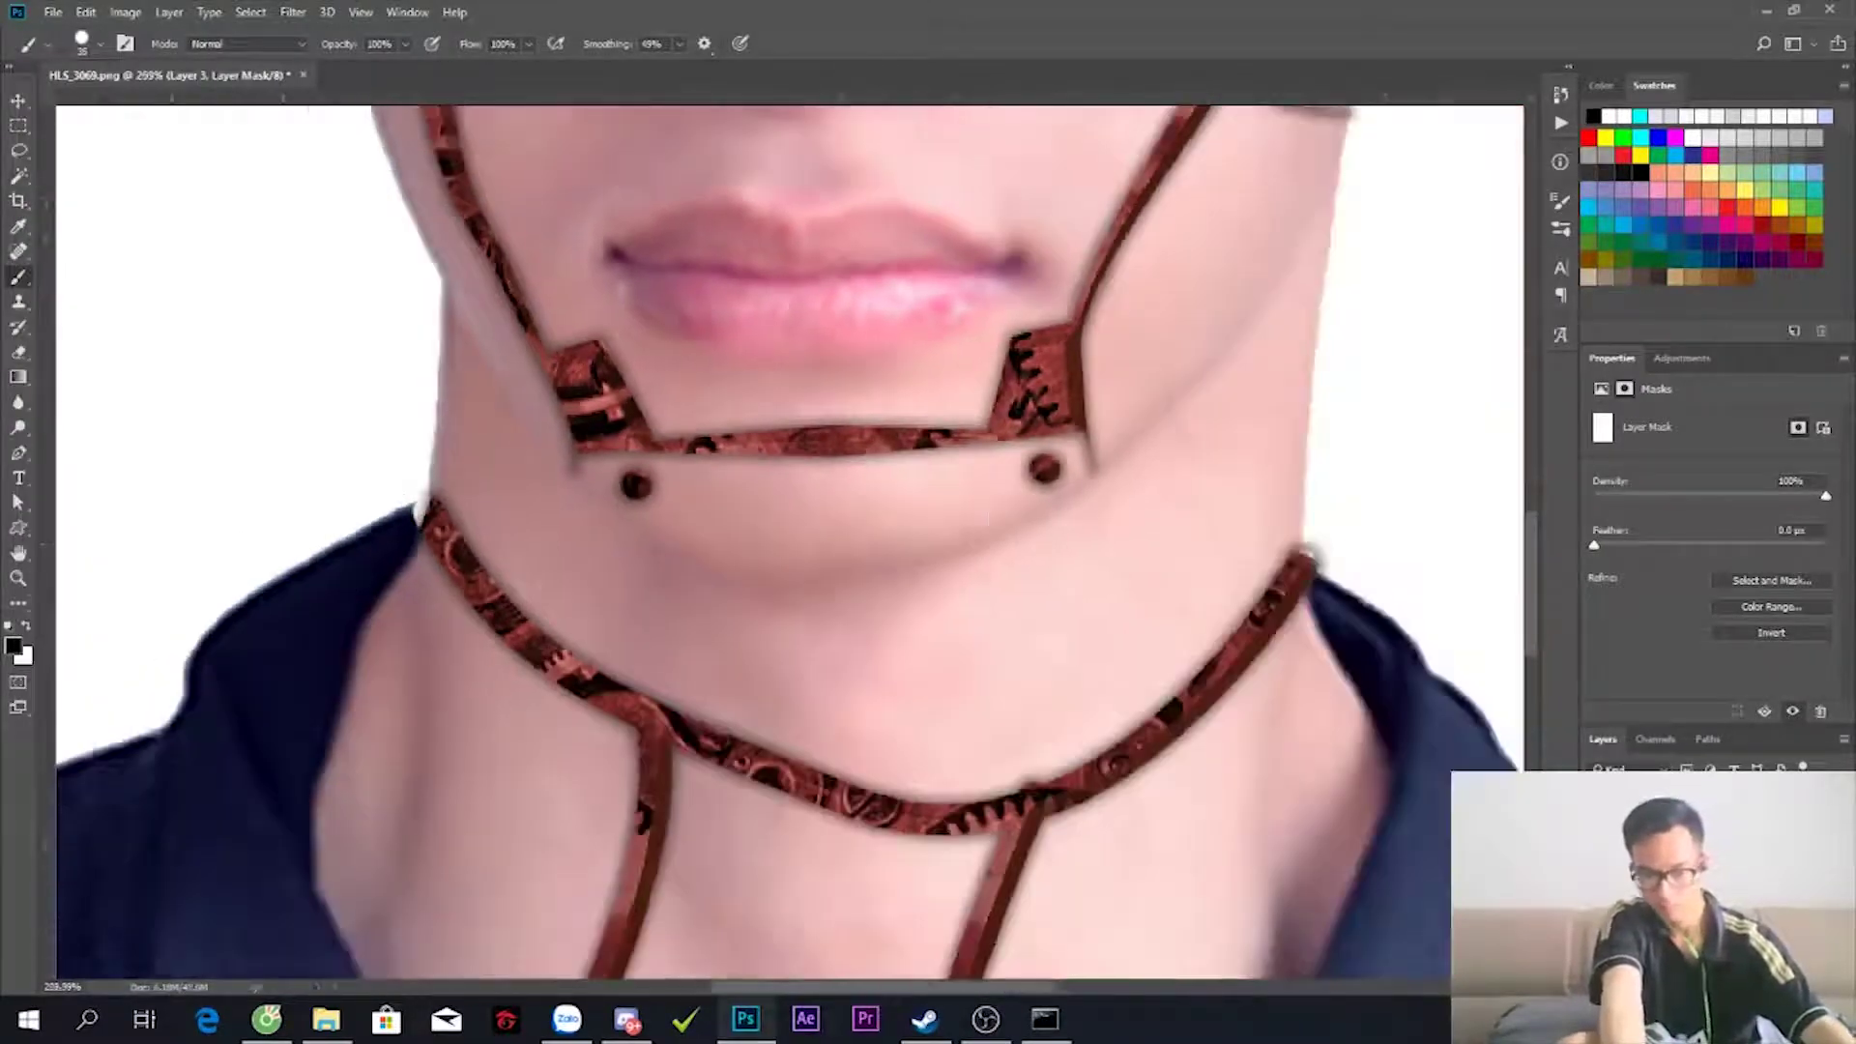
scroll(1261, 539, "up", 5)
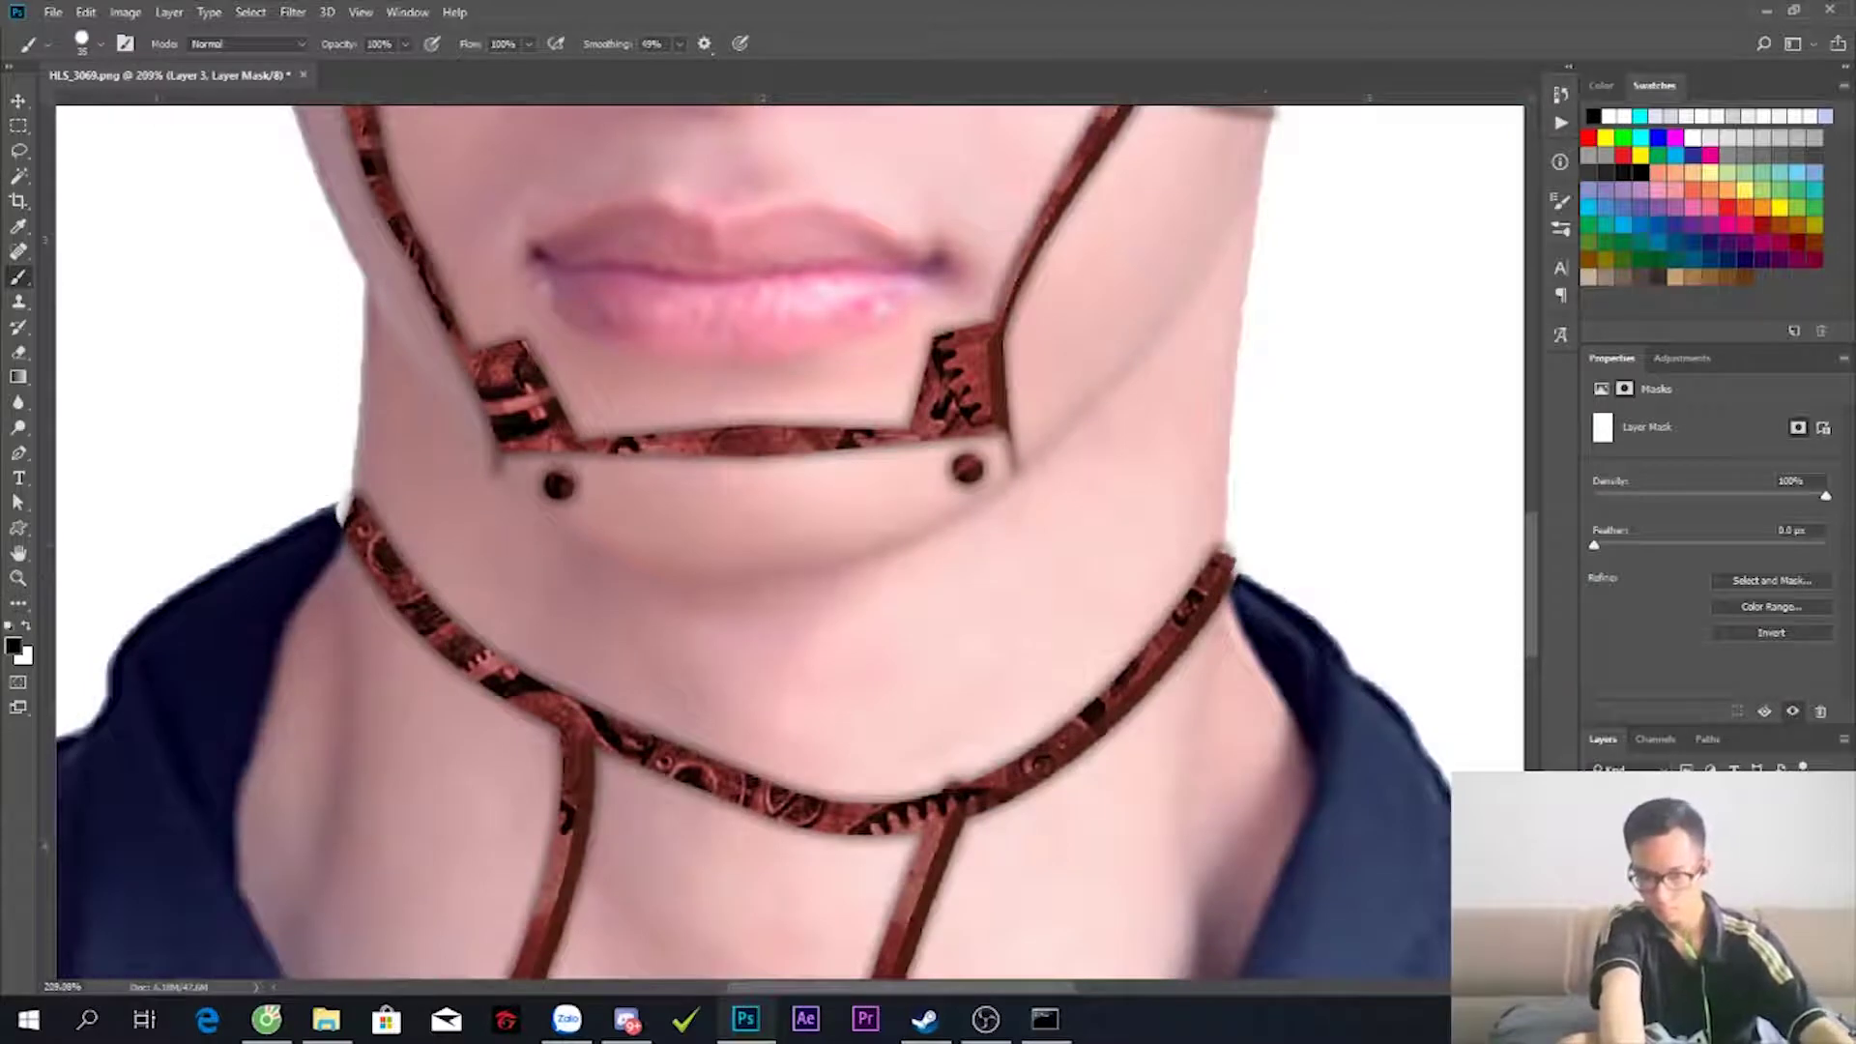
- Mask Layer 4 copy 14 with black as the painting colour, undoing an accidental neck-line move
key("alt+bracketright")
left_click(1686, 1005)
key("d")
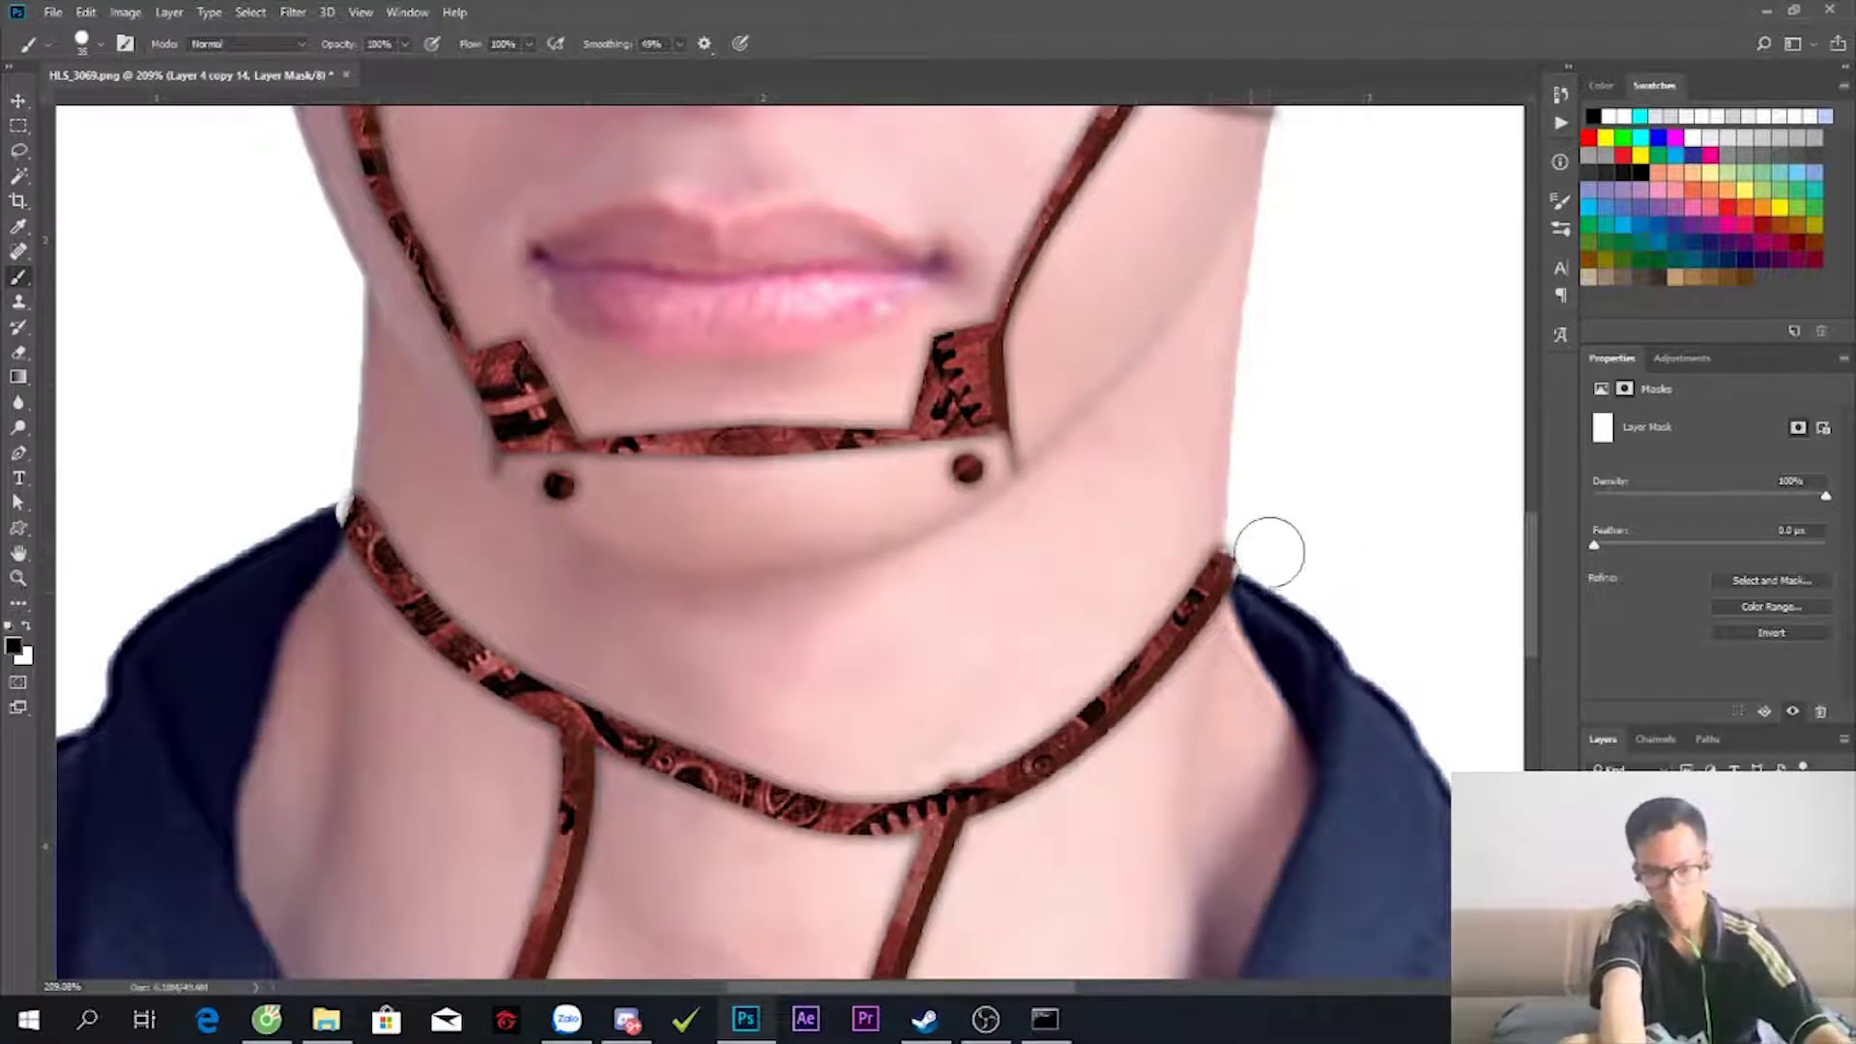
key("v")
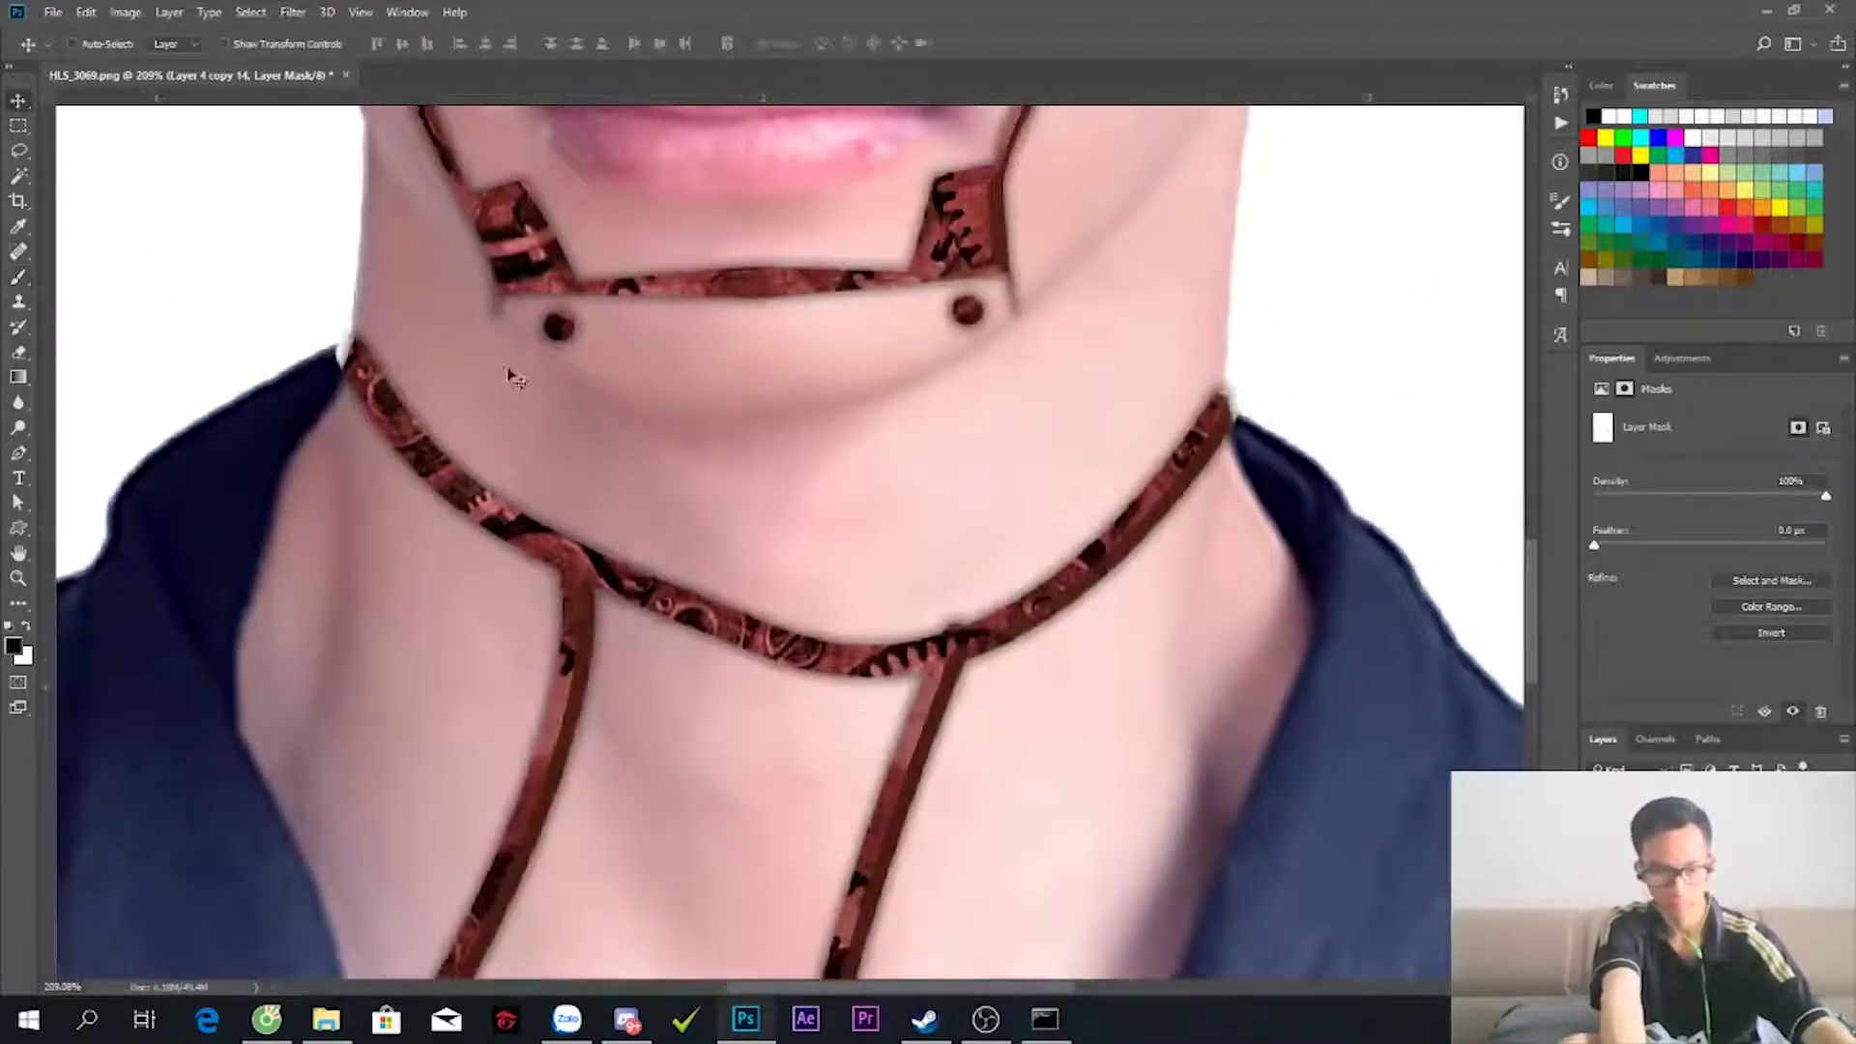
scroll(702, 587, "down", 5)
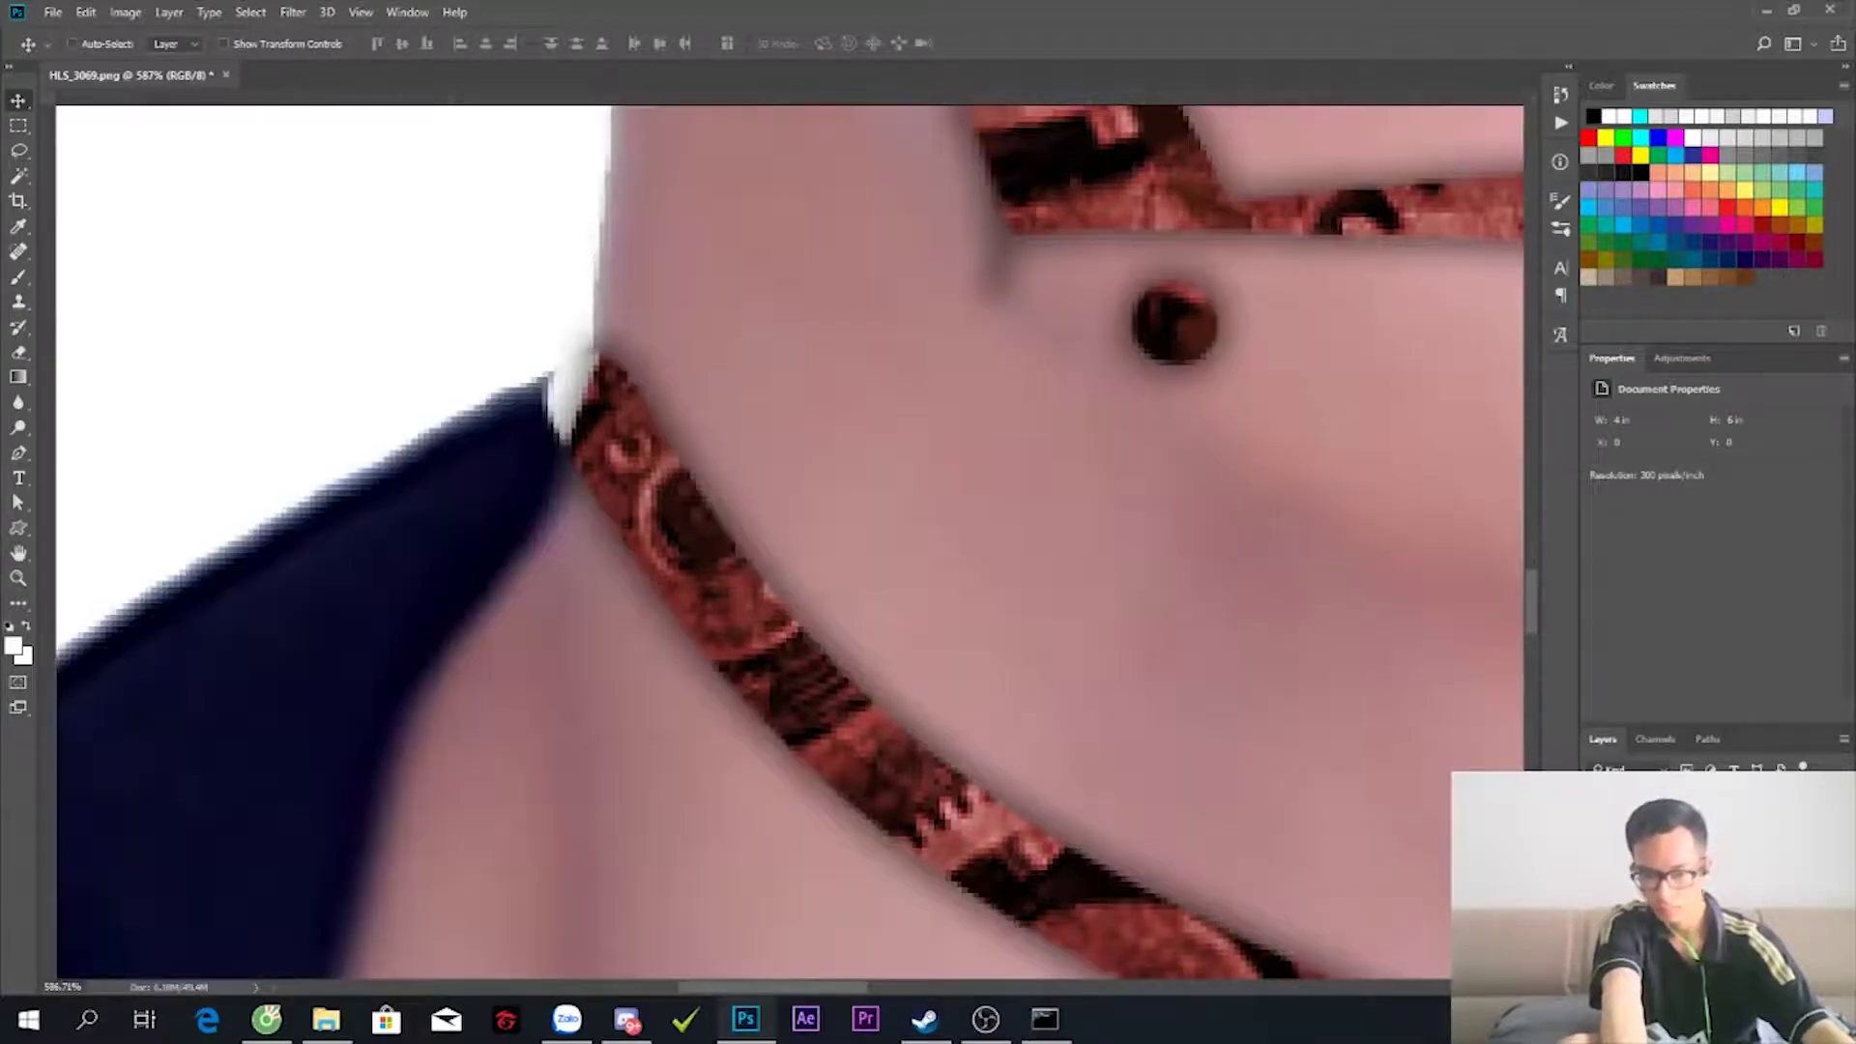
left_click_drag(762, 669, 771, 642)
scroll(716, 695, "down", 5)
scroll(715, 696, "up", 5)
key("ctrl+z")
key("b")
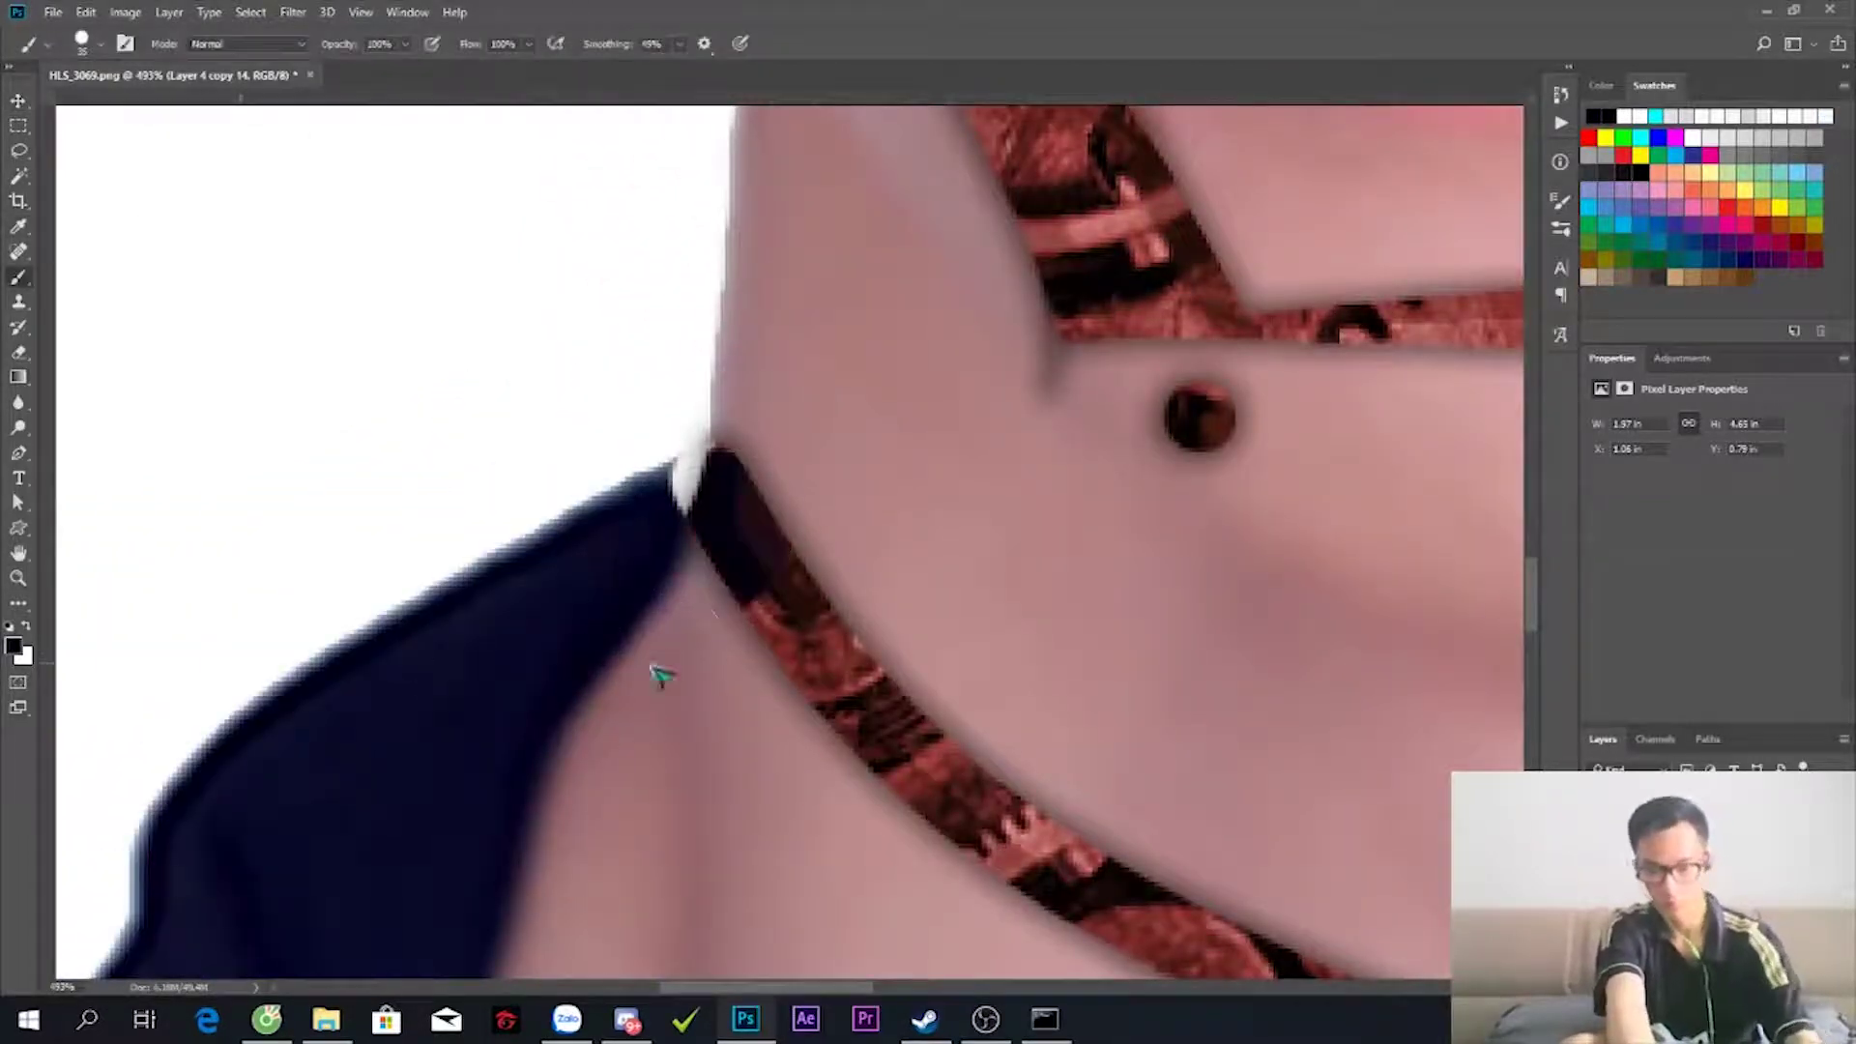
- Paint a touch-up dab on a new layer where the neck line meets the collar
key("ctrl+shift+alt+n")
left_click(740, 522)
scroll(829, 539, "down", 1)
scroll(1367, 683, "down", 3)
scroll(1203, 550, "up", 4)
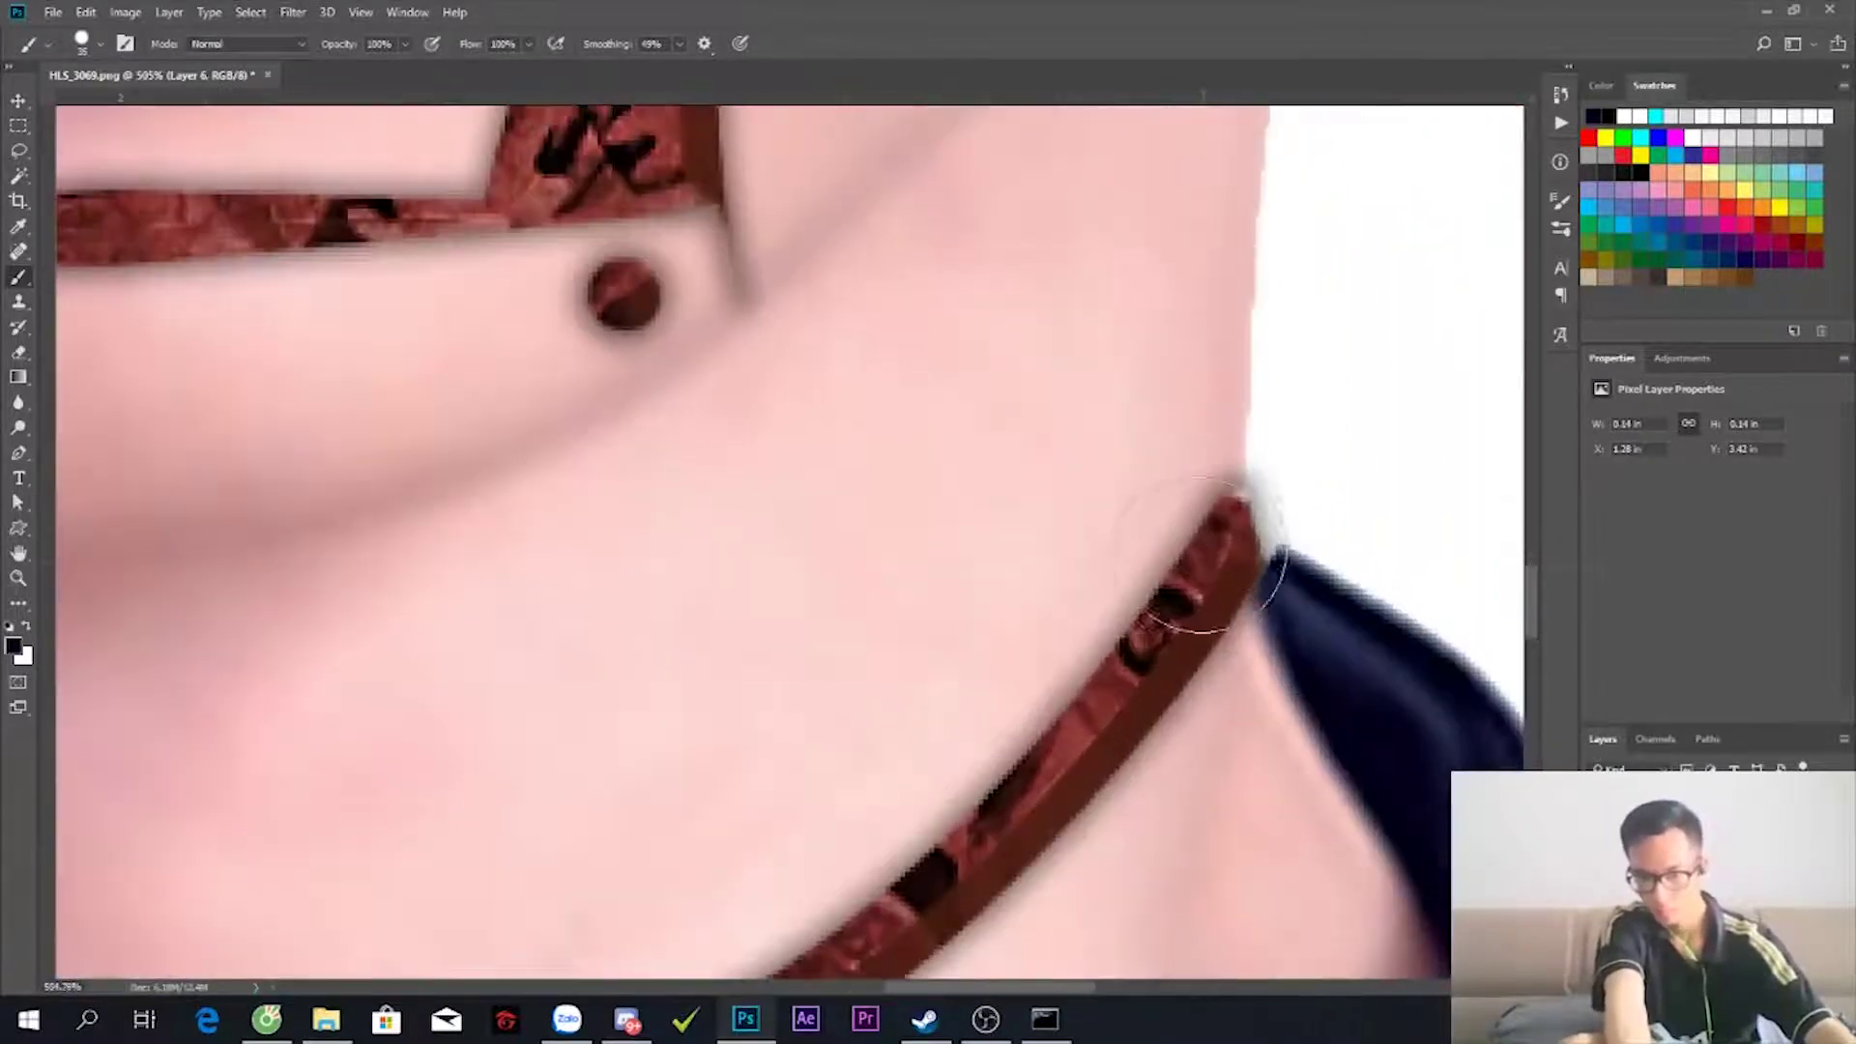
scroll(1213, 590, "down", 5)
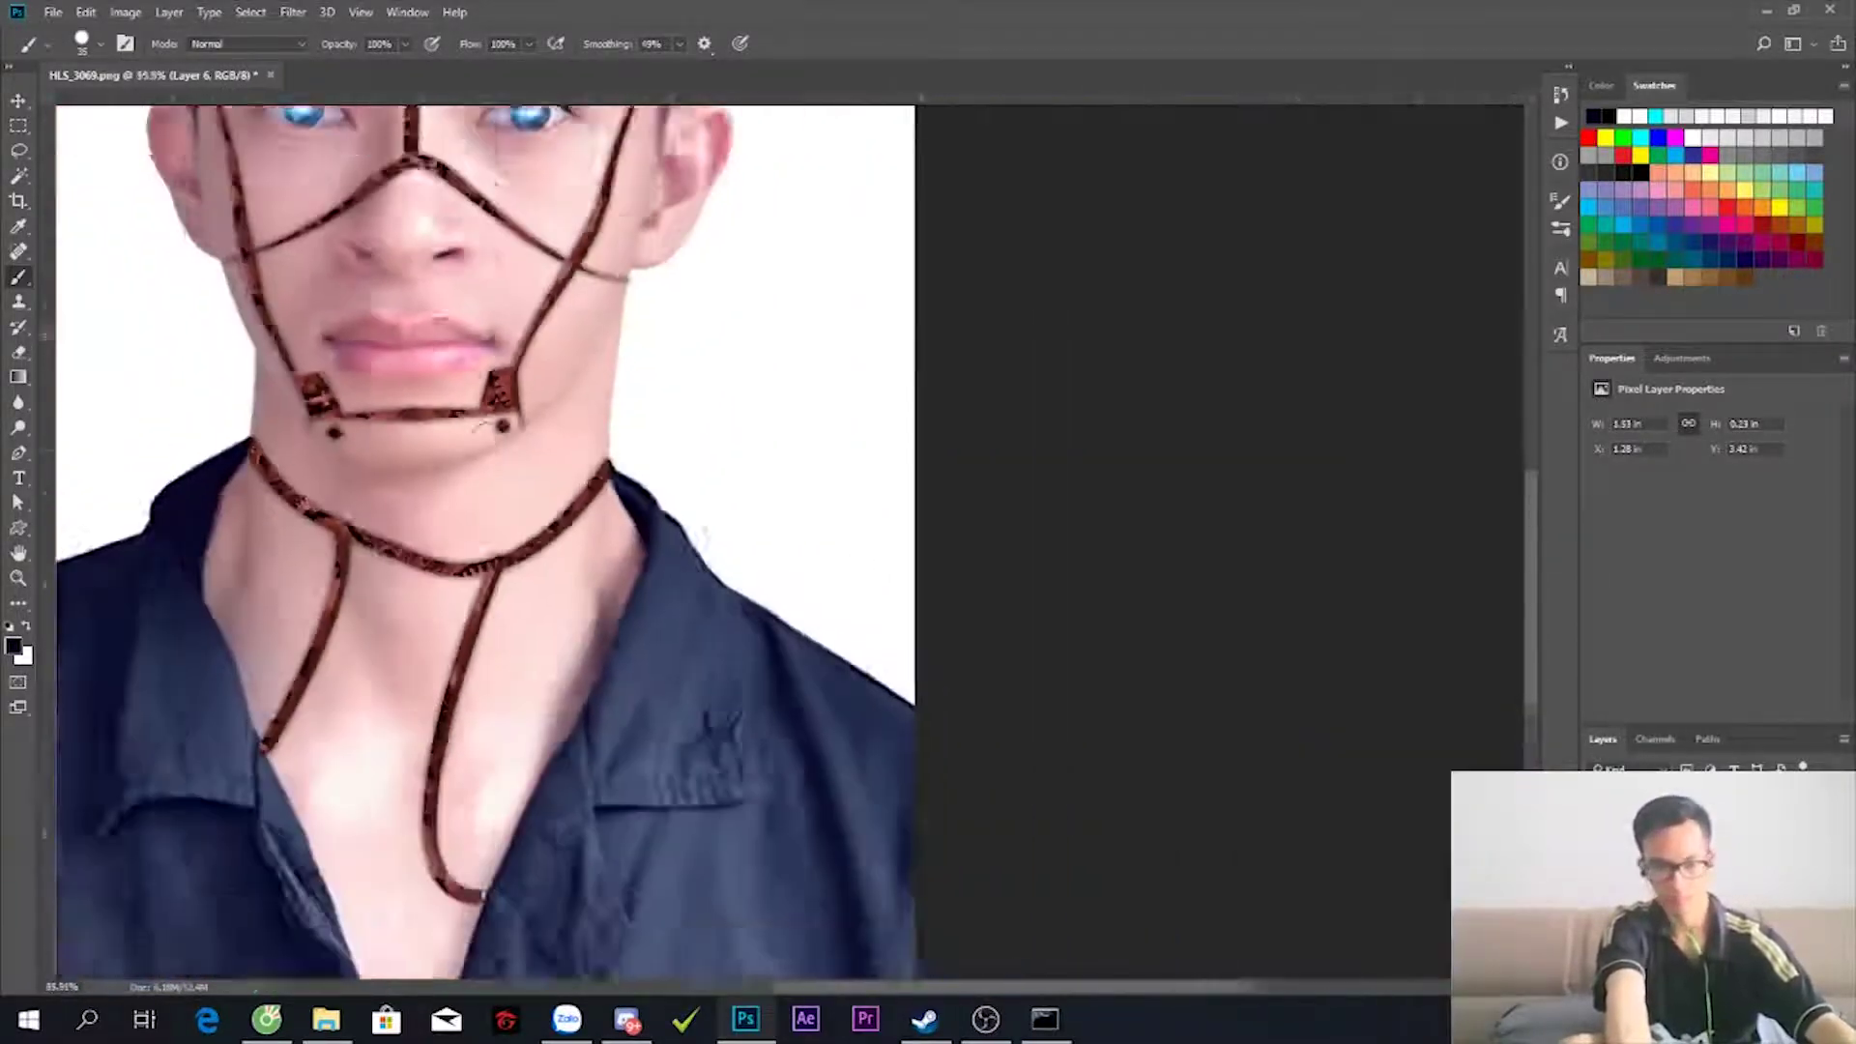
key("z")
scroll(960, 383, "down", 1)
scroll(812, 442, "up", 4)
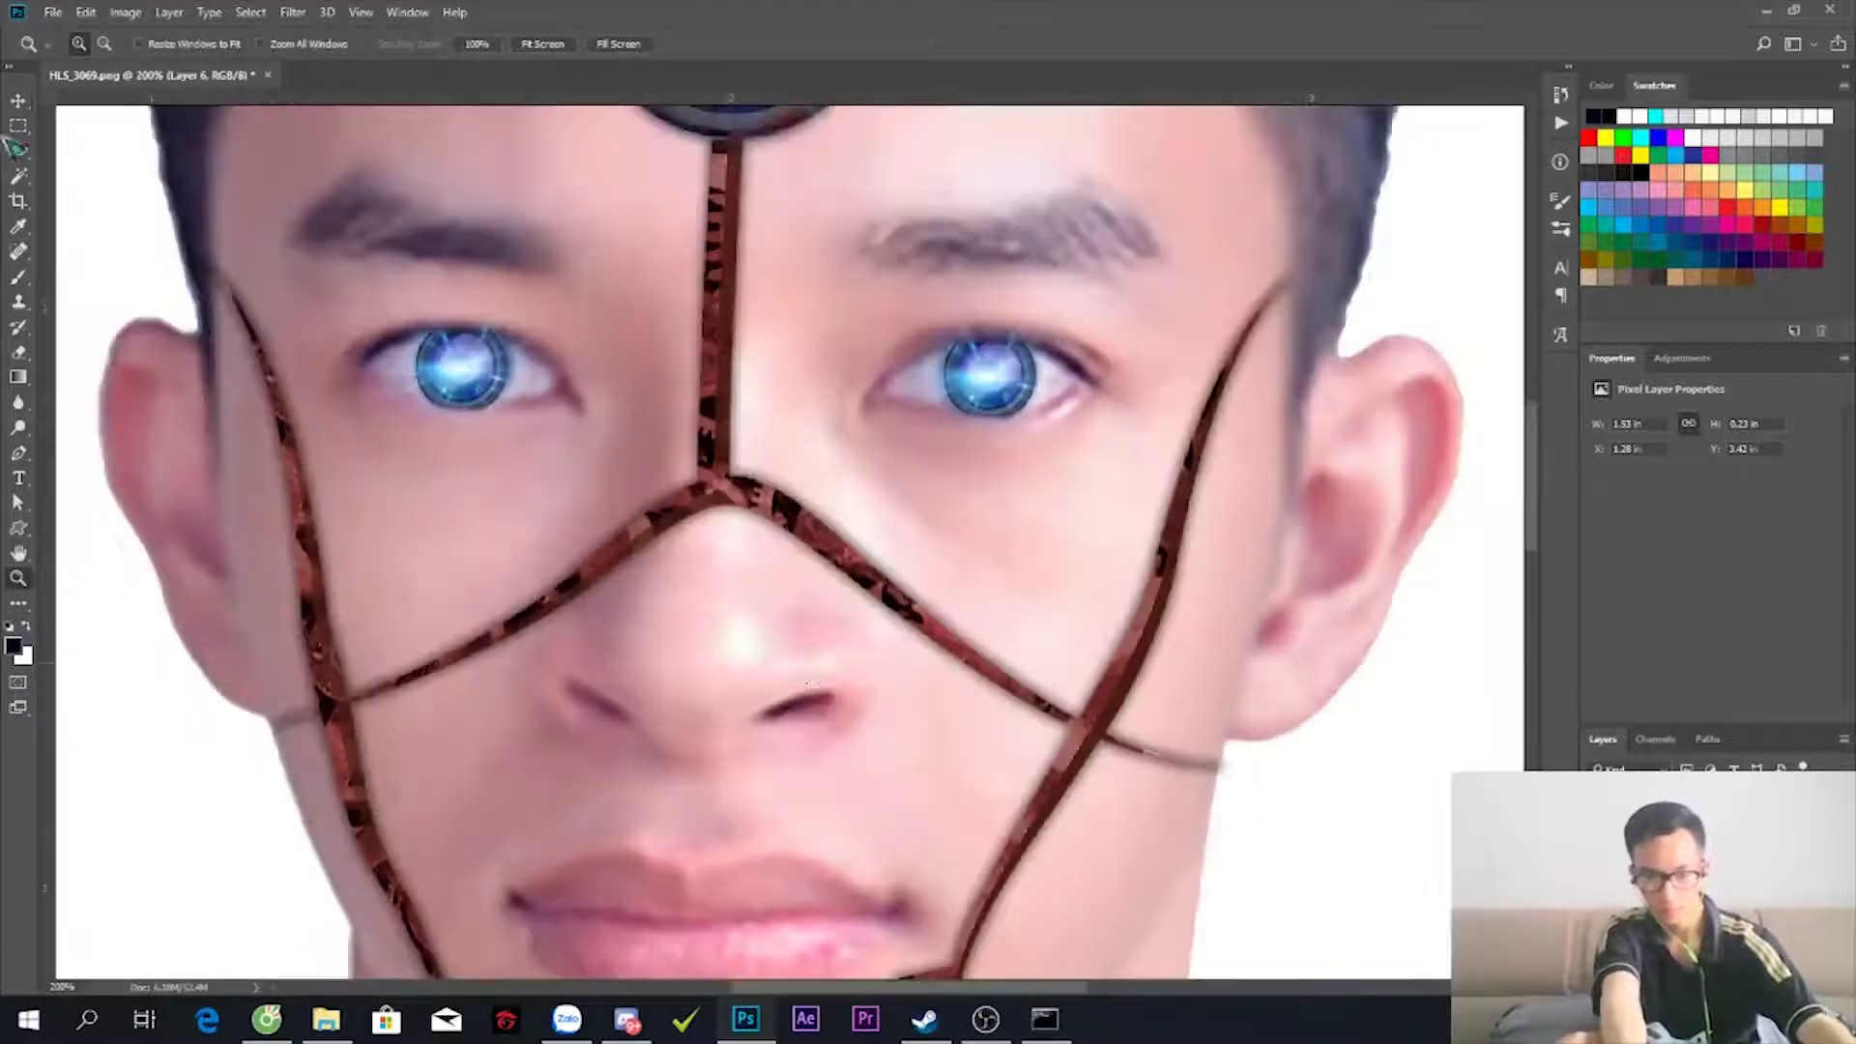
- Select Group 2 copy and apply a Gaussian Blur to it
key("v")
scroll(1447, 681, "down", 2)
scroll(1447, 681, "down", 1)
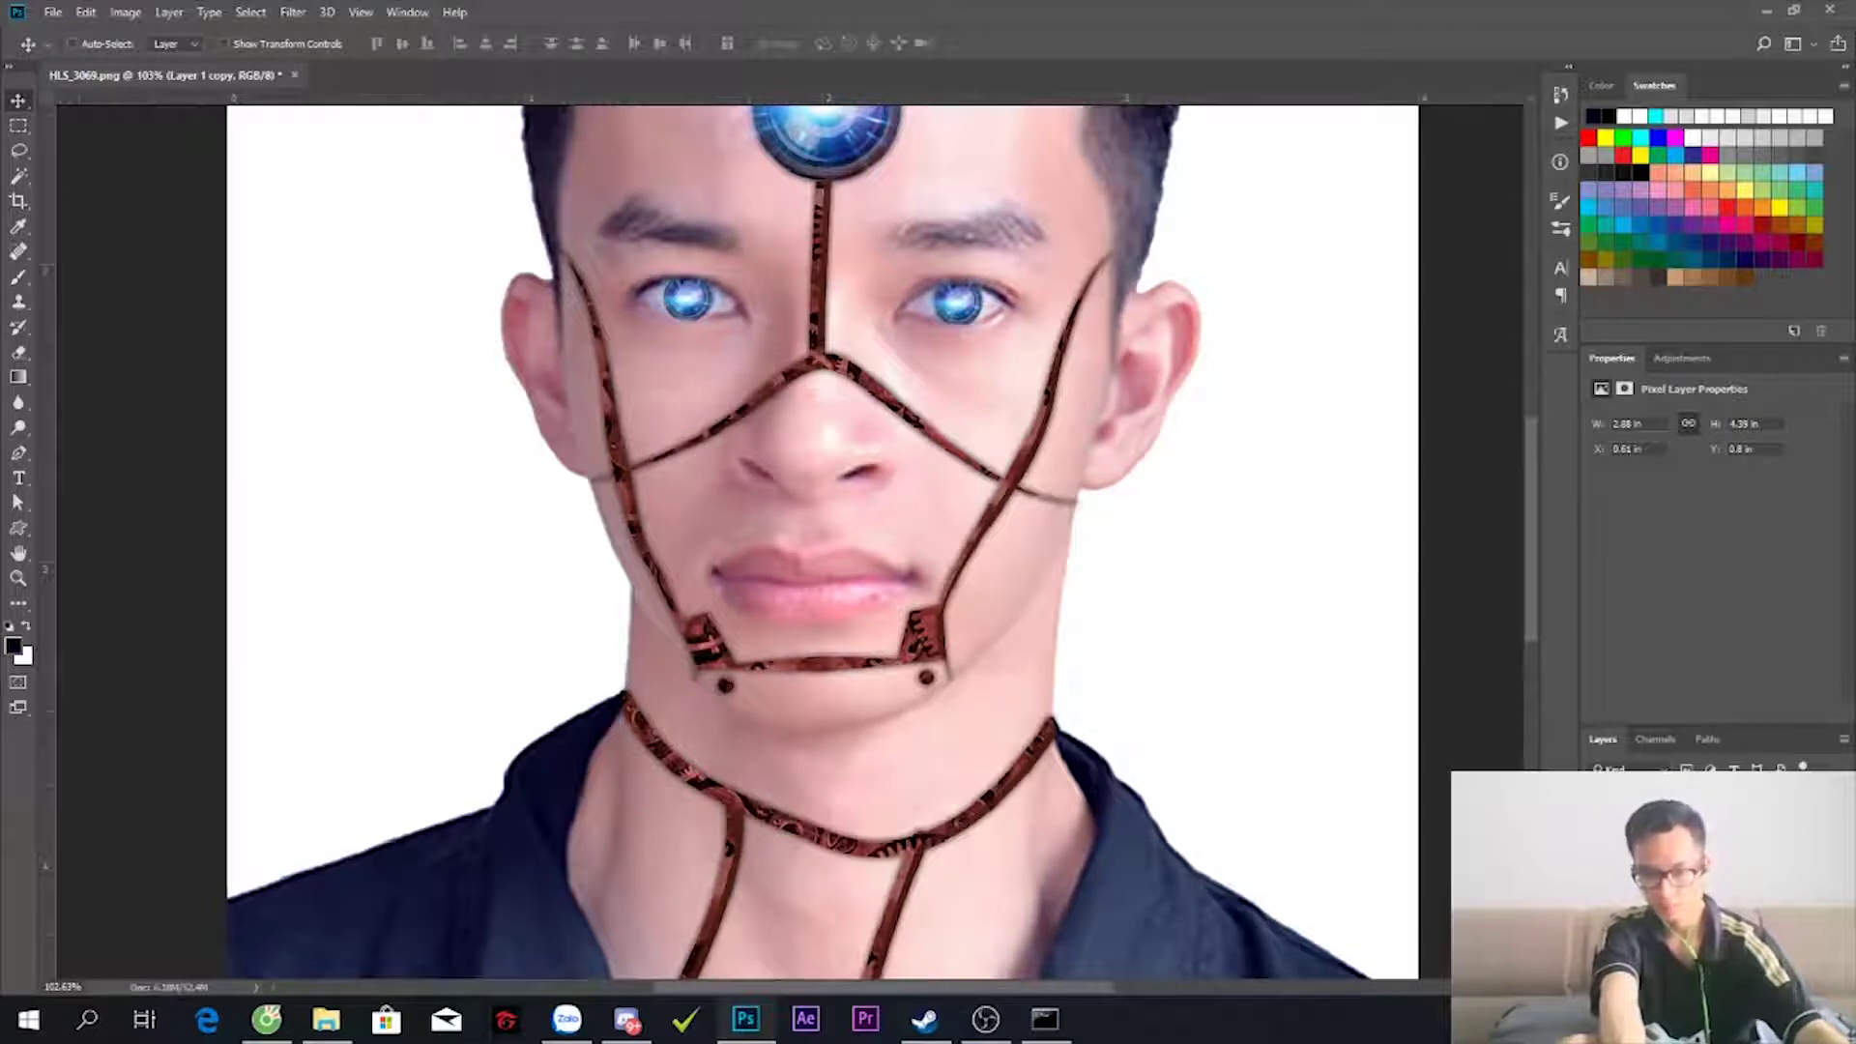
scroll(841, 399, "up", 2)
scroll(841, 399, "down", 3)
scroll(841, 399, "down", 1)
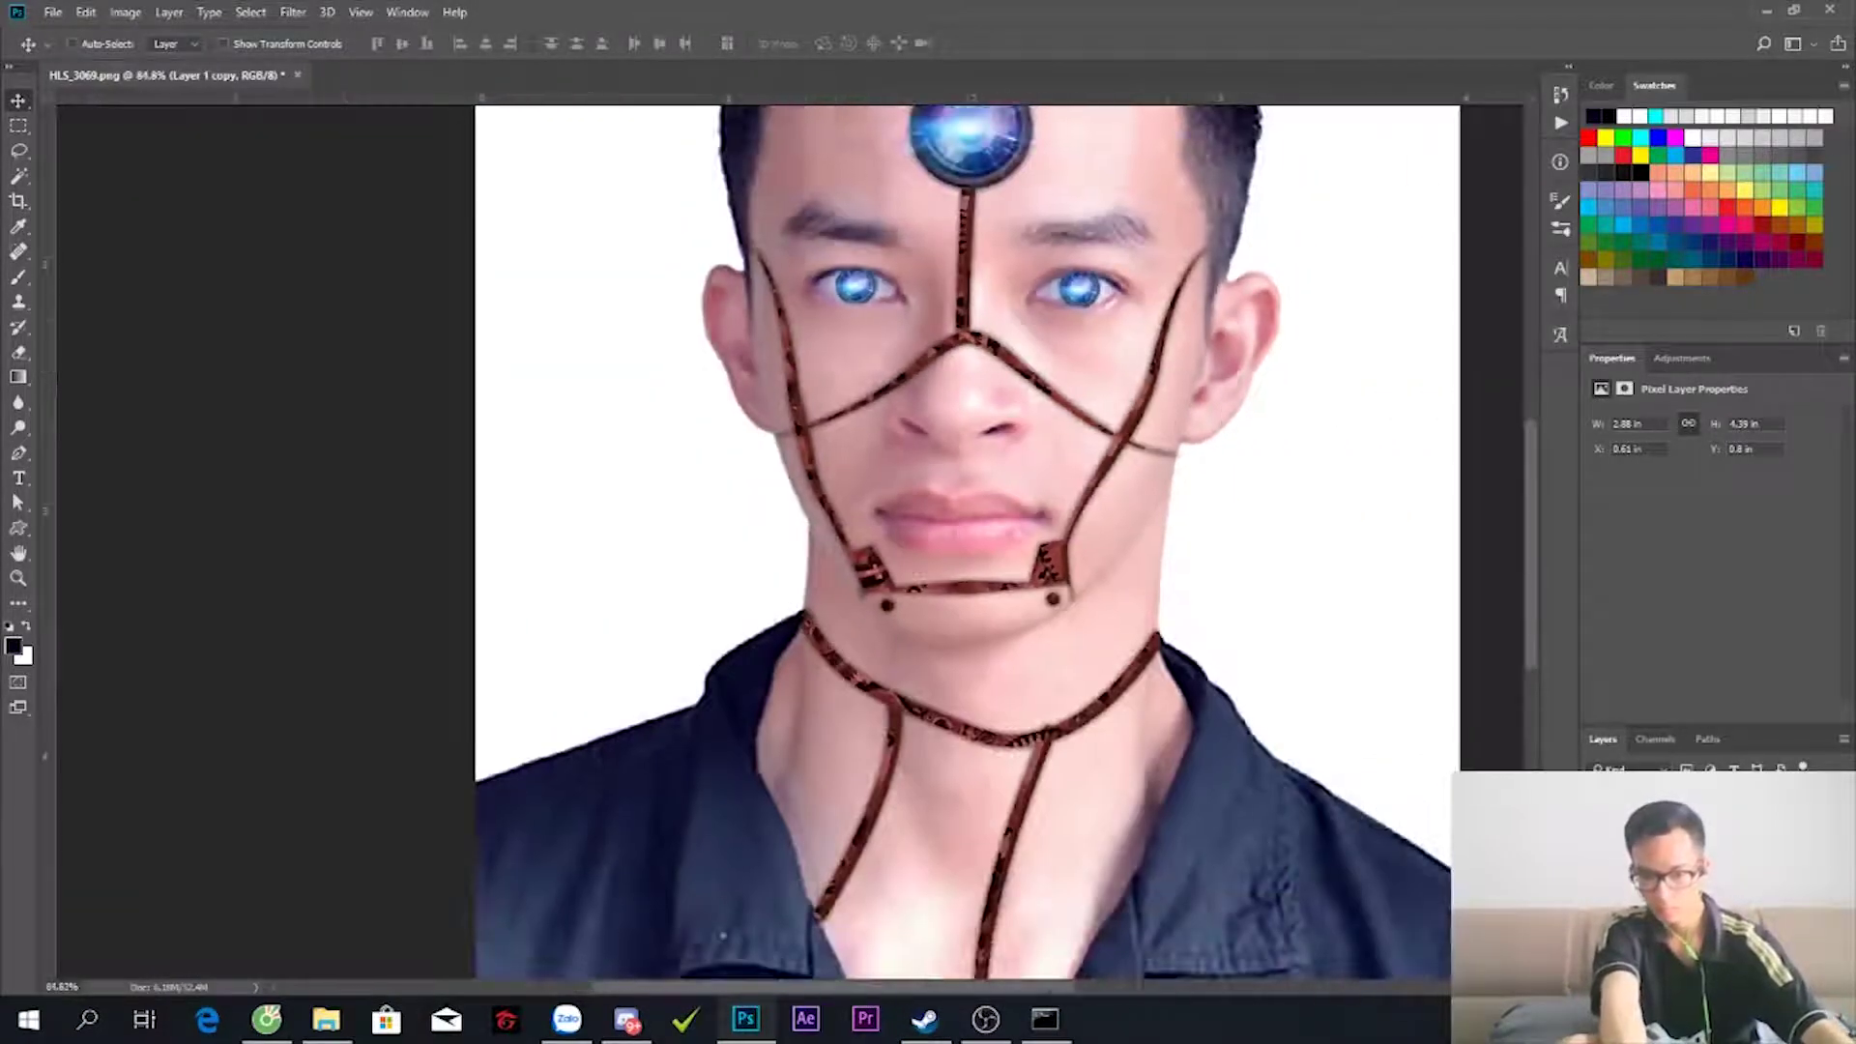
key("alt+bracketleft")
left_click(293, 11)
left_click(662, 368)
key("Return")
scroll(1116, 521, "up", 3)
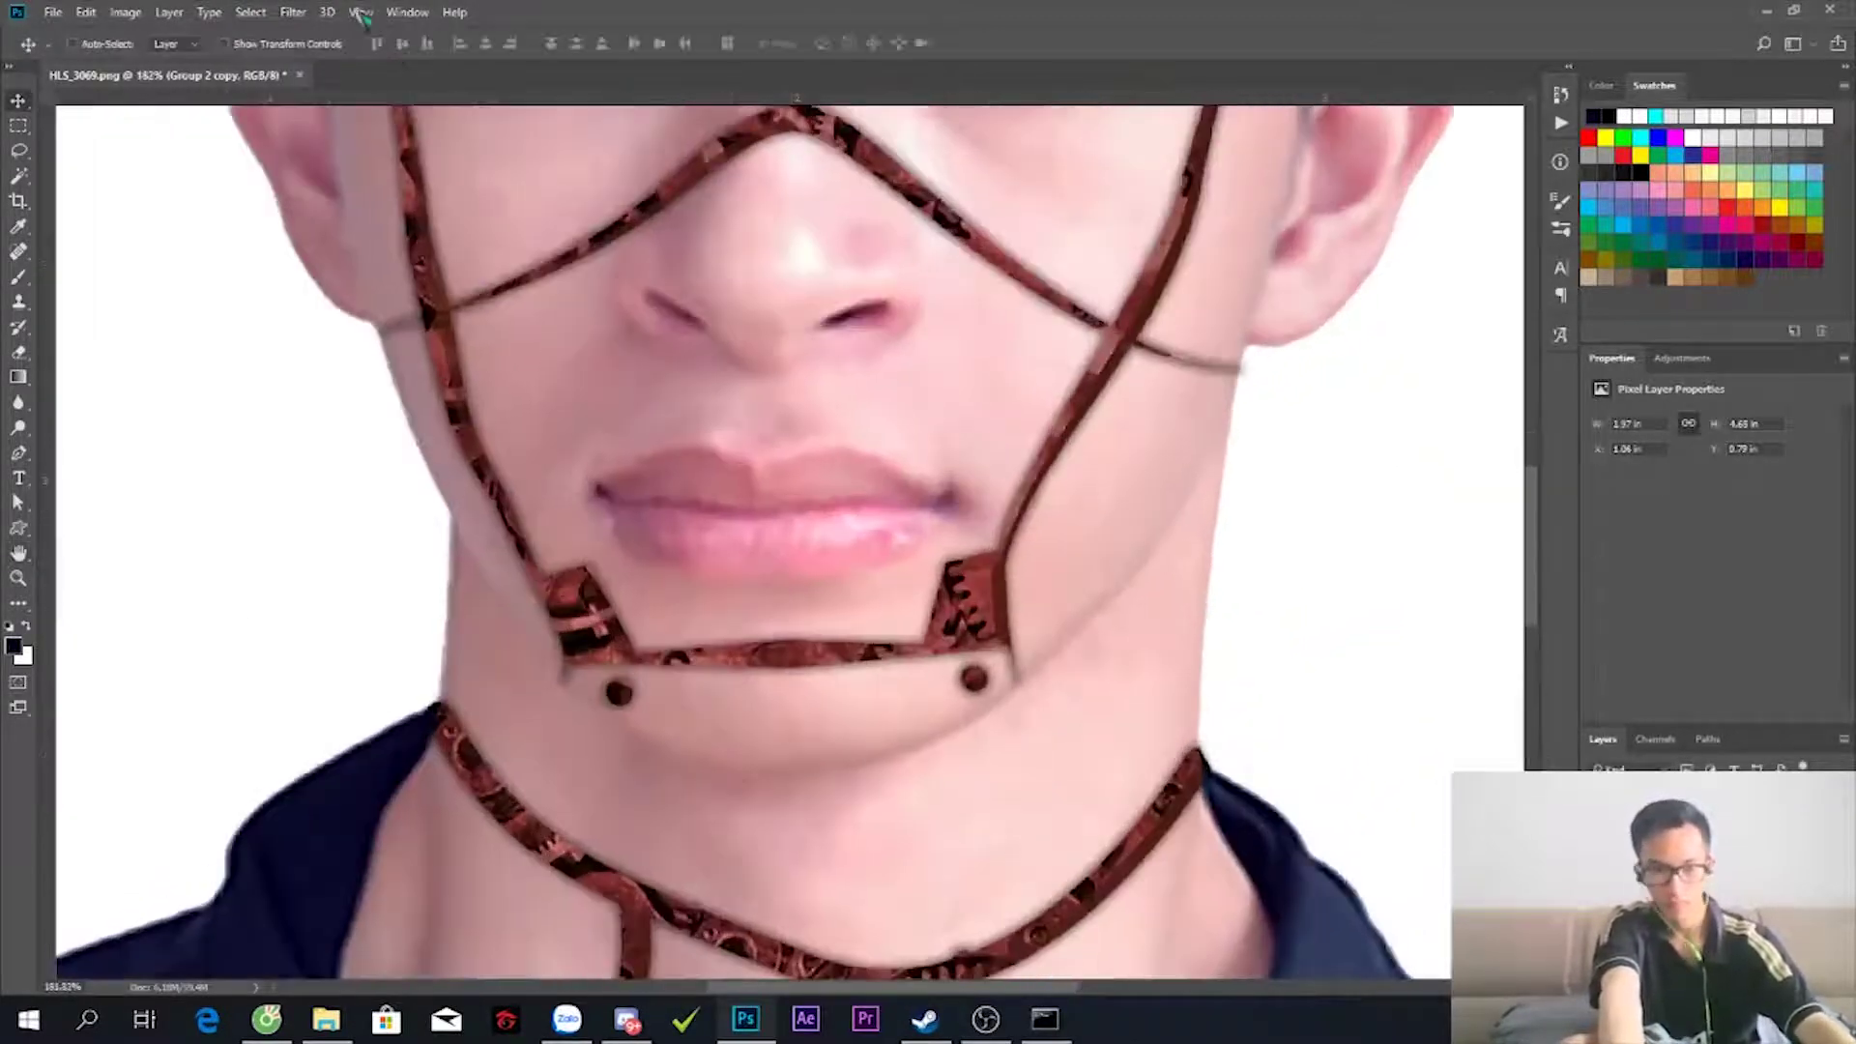
- Reapply the Gaussian Blur at a 1.5 pixel radius and check the portrait at fit and zoomed views
left_click(292, 12)
left_click(677, 380)
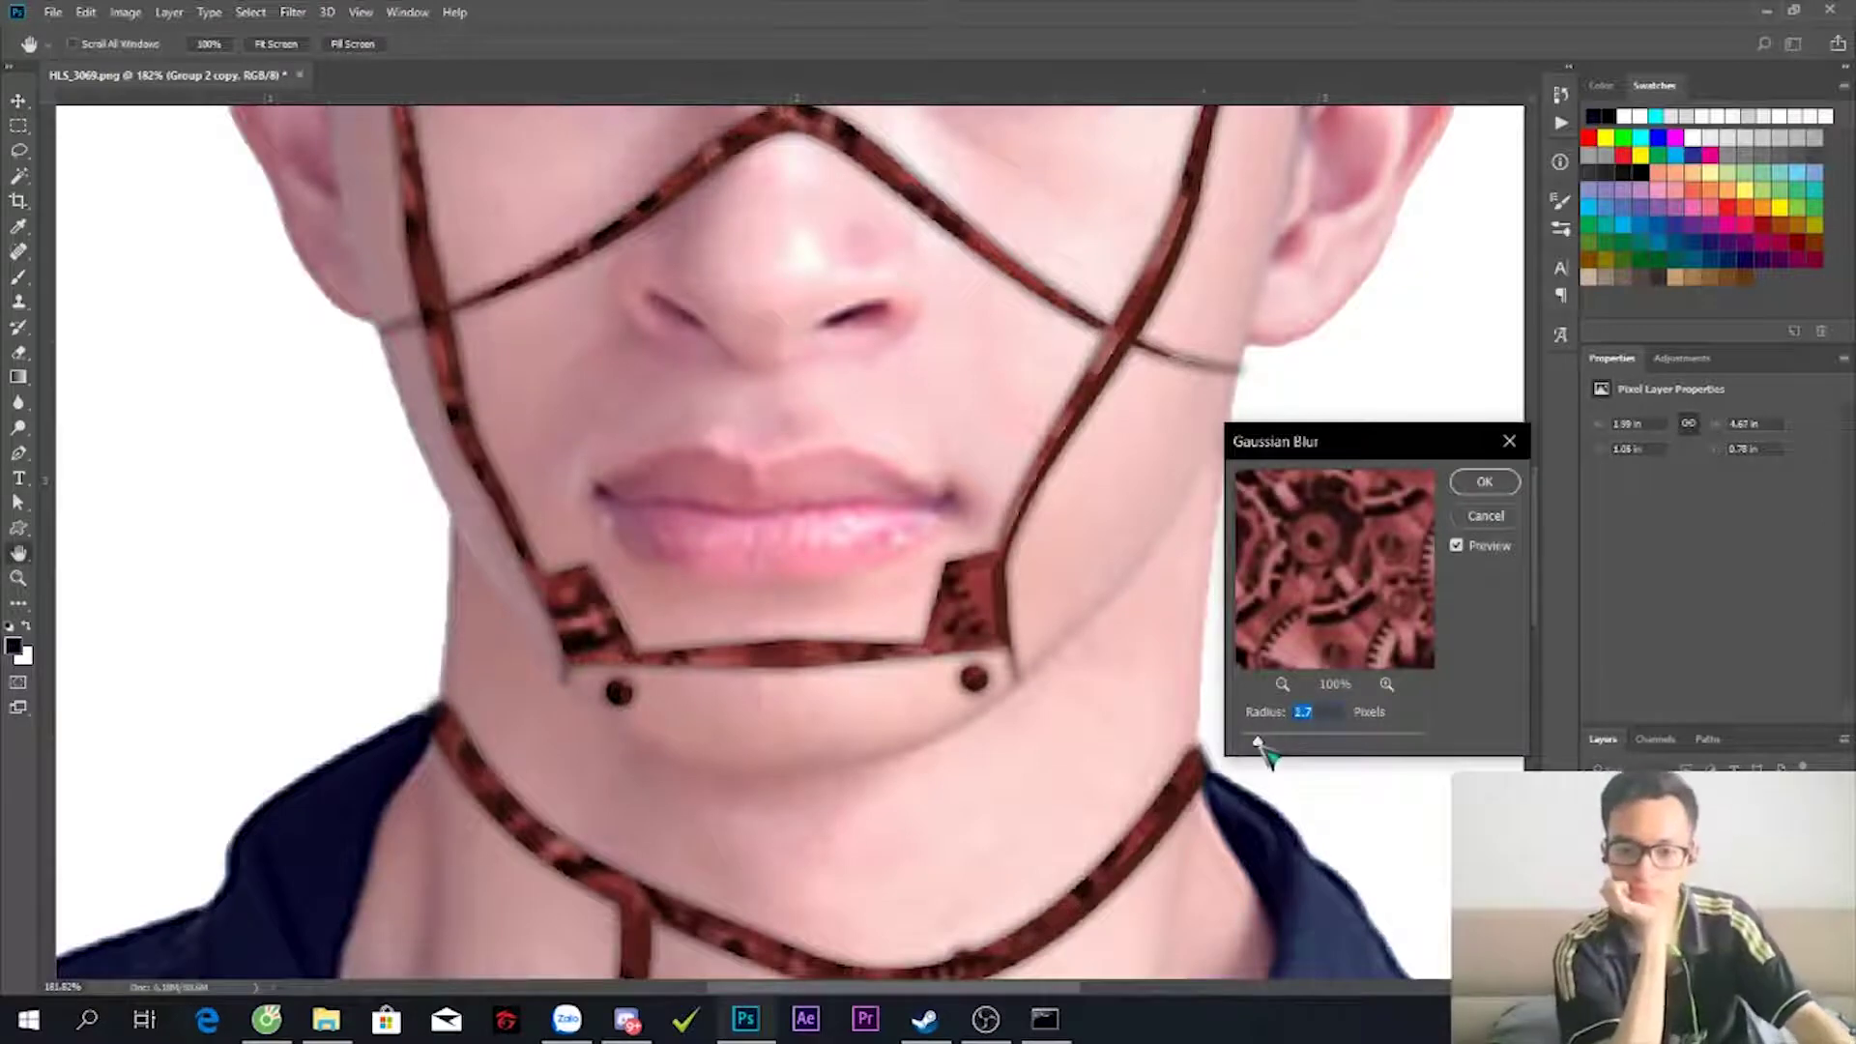
left_click_drag(1251, 743, 1258, 744)
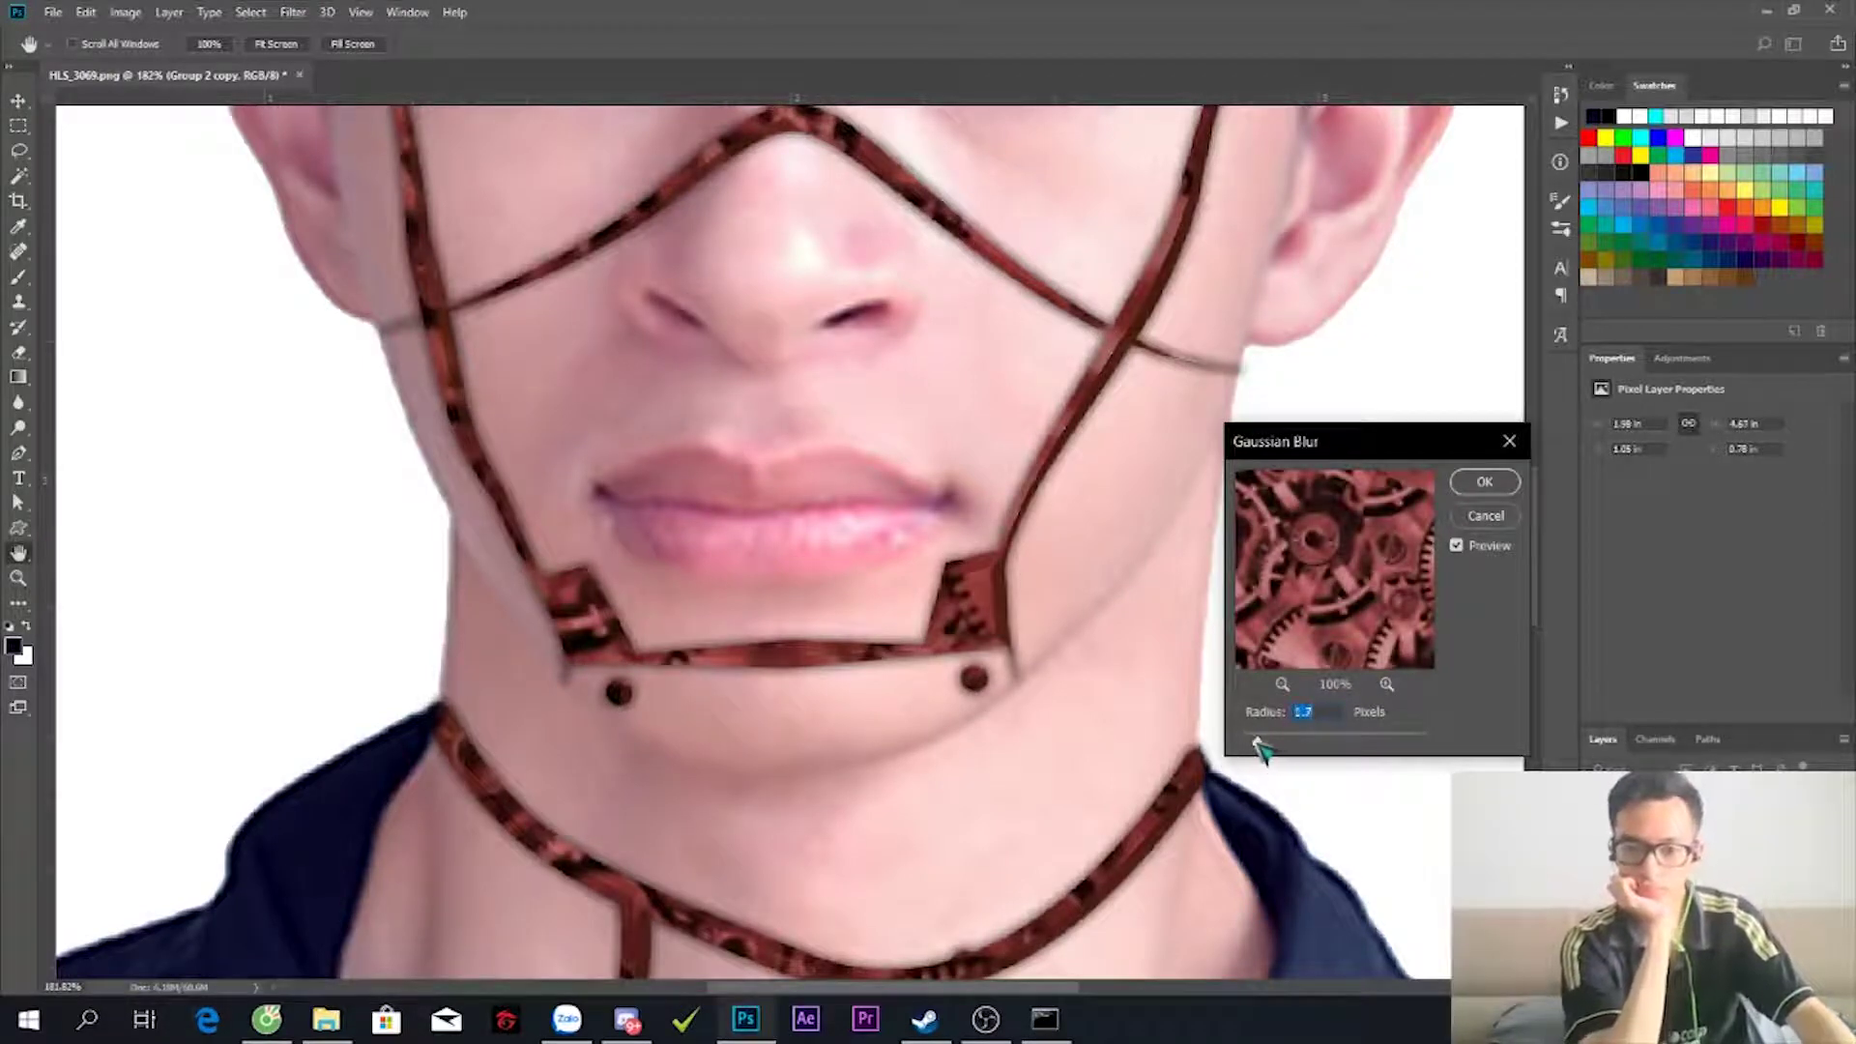
left_click(1483, 481)
key("z")
key("ctrl+0")
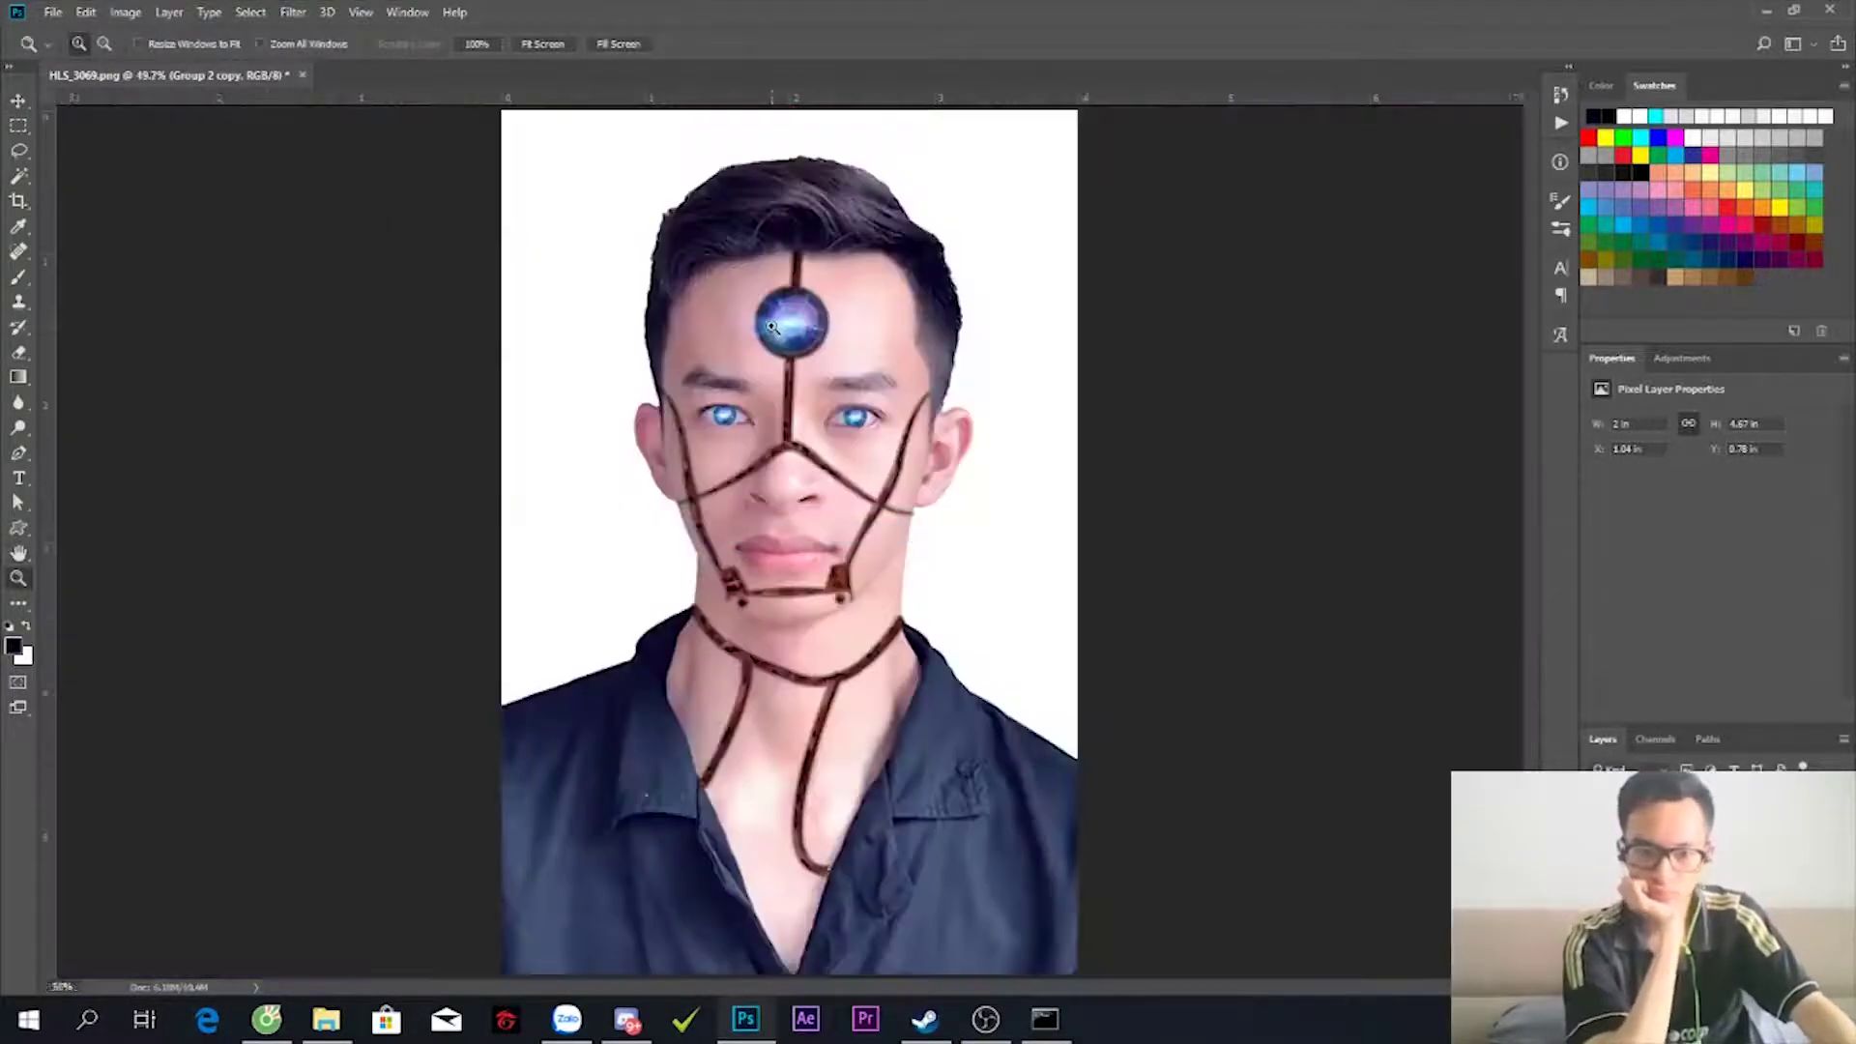
left_click(788, 377)
key("ctrl+0")
key("v")
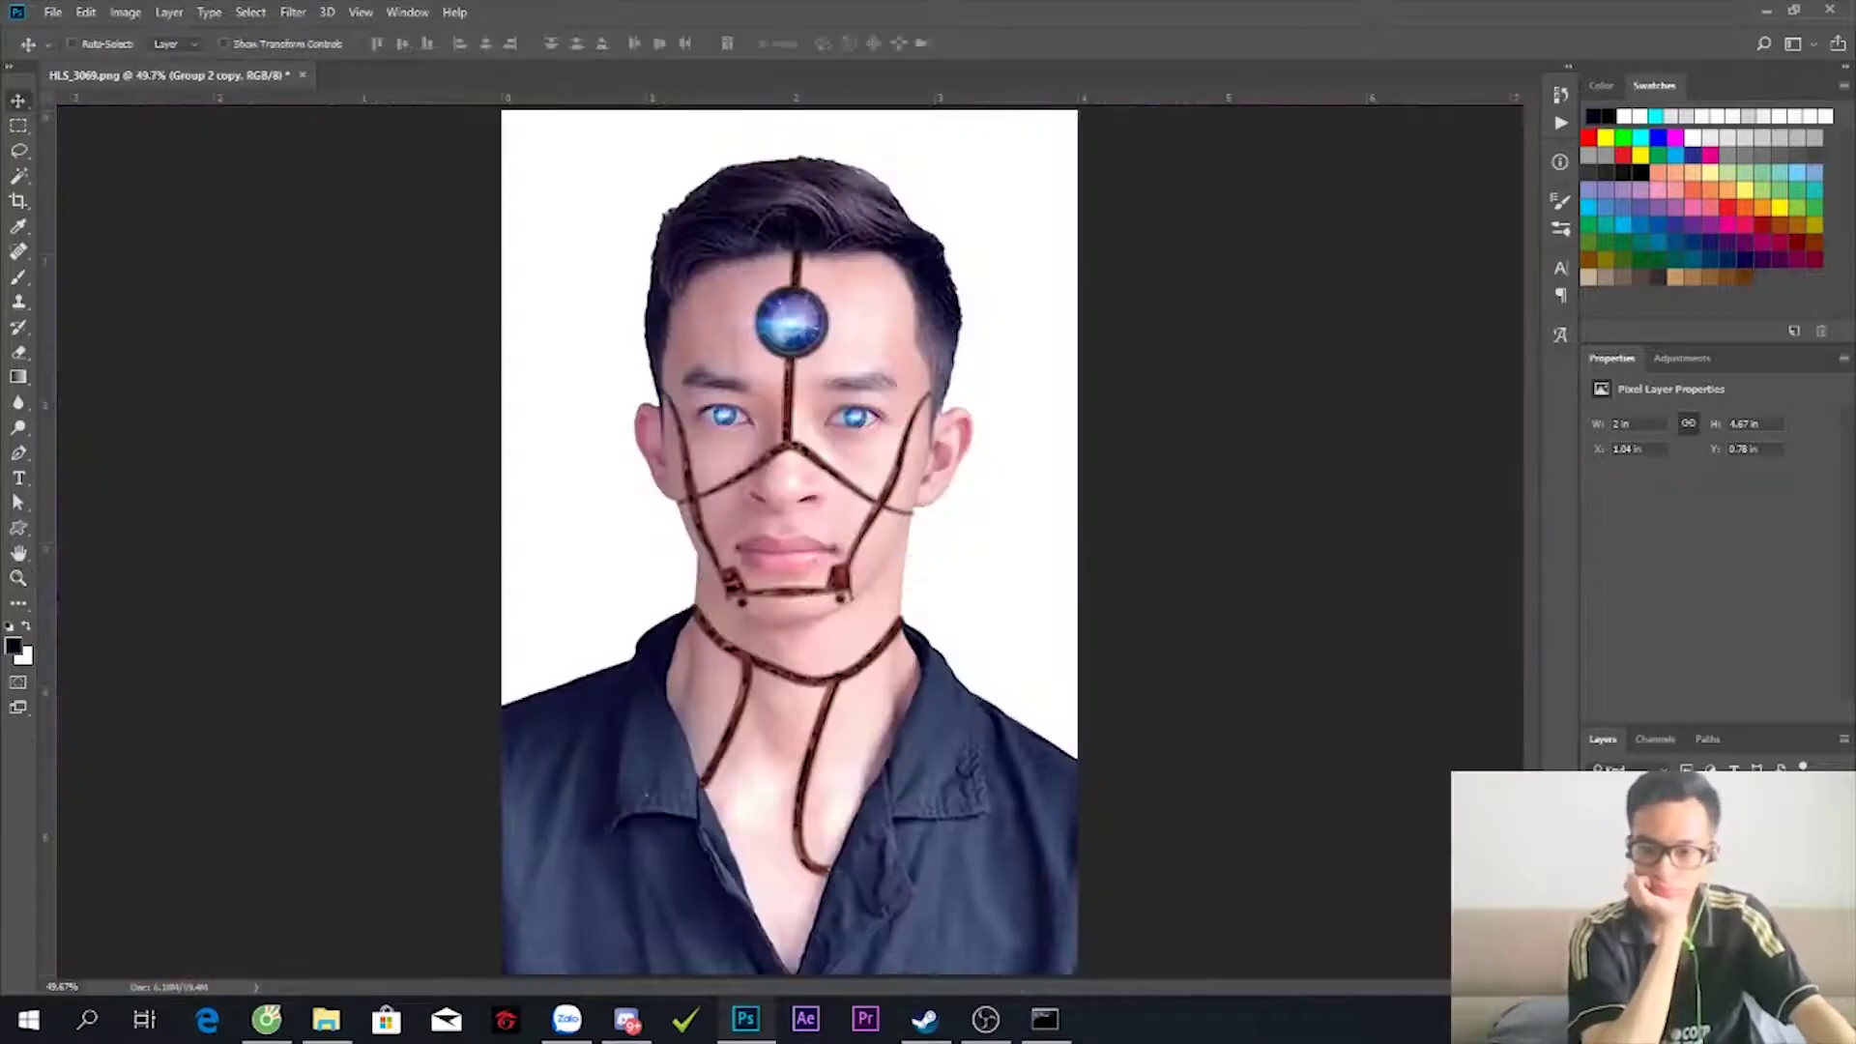
- Hide the white background, fill Background with dark navy, and return to the portrait layer
key("ctrl+shift+alt+e")
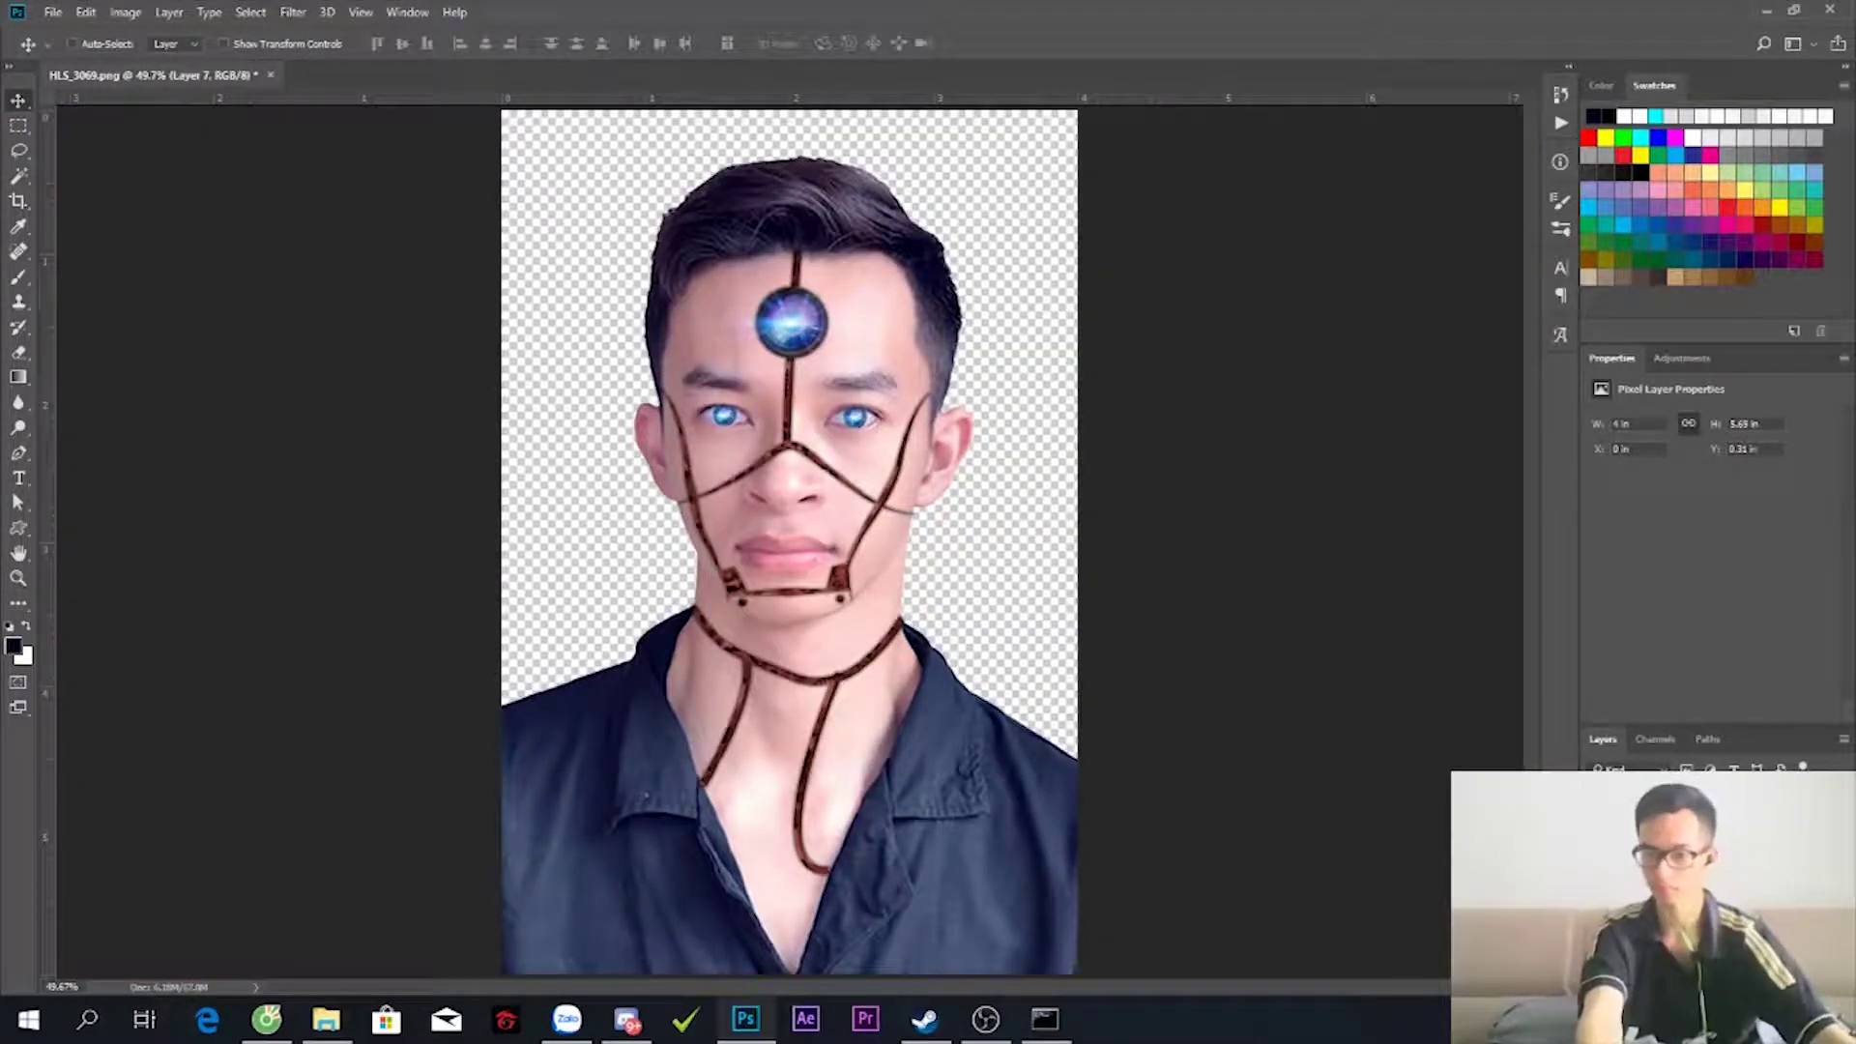
key("alt+bracketleft")
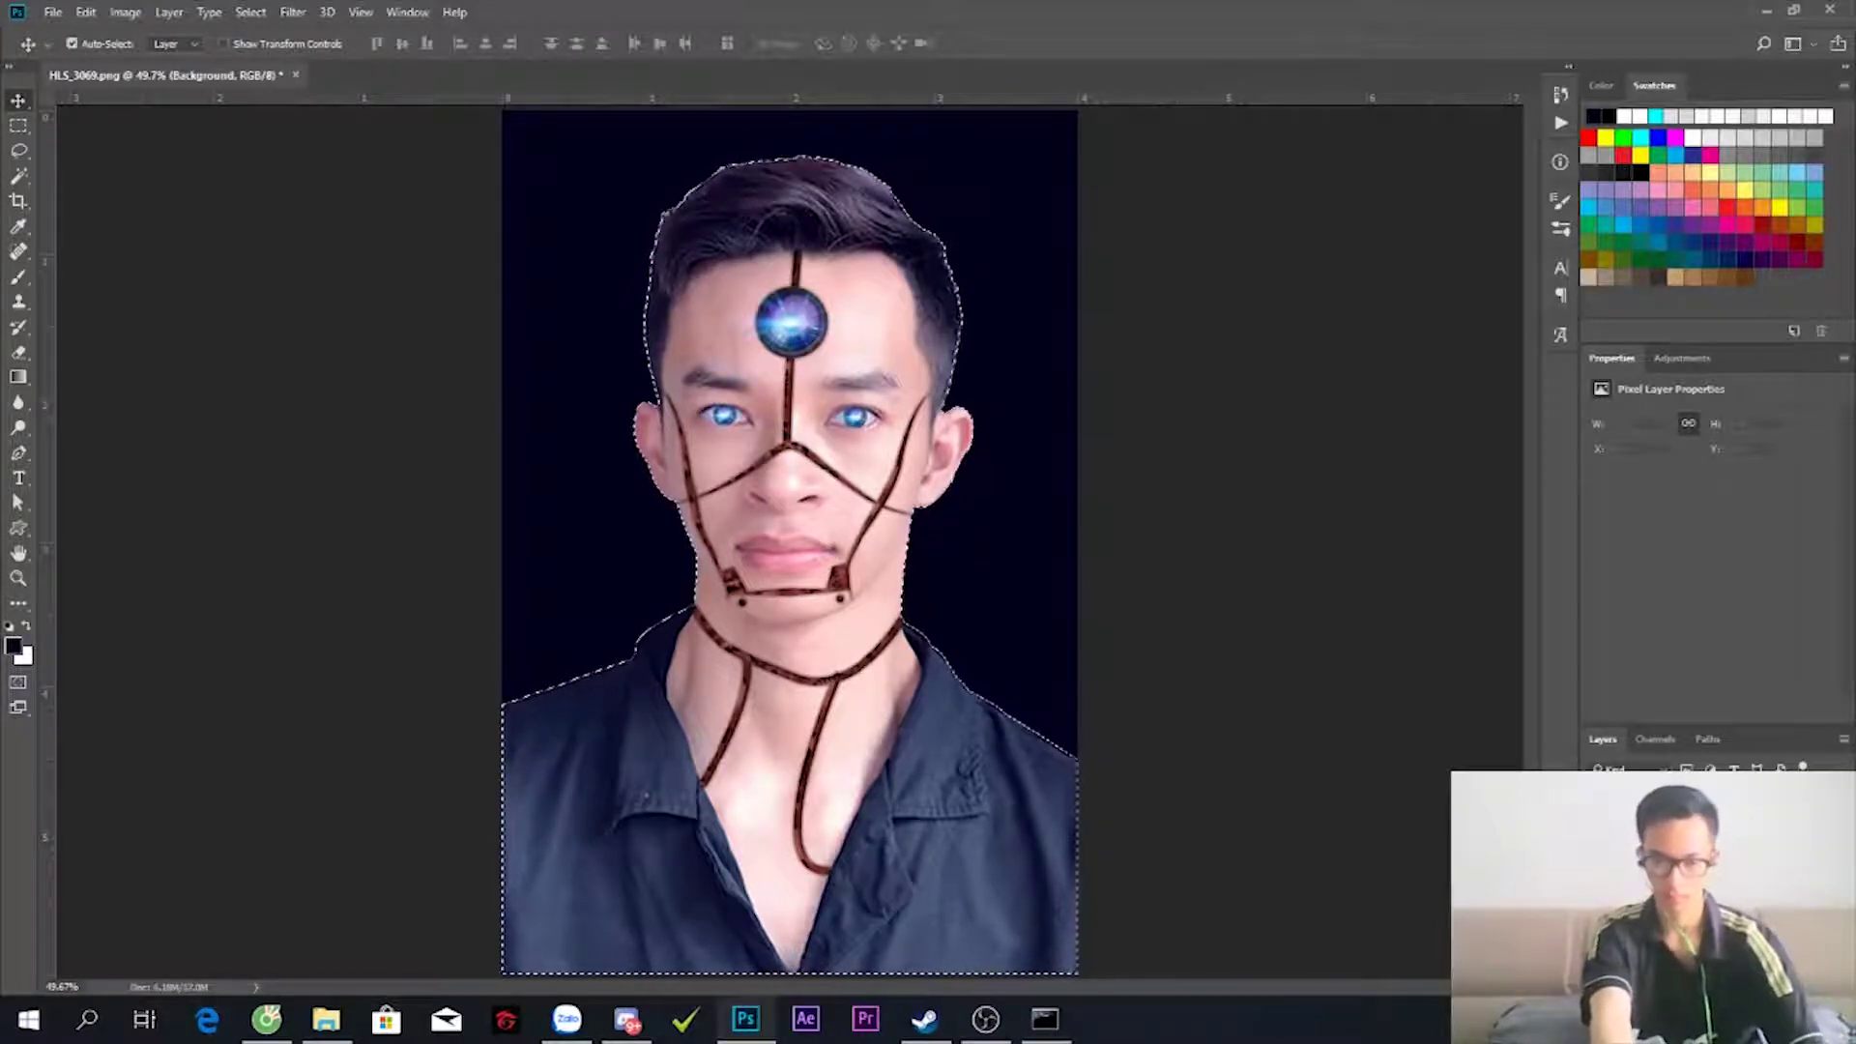
key("alt+bracketright")
- Contract the selection around the person, then expand it slightly
left_click(293, 12)
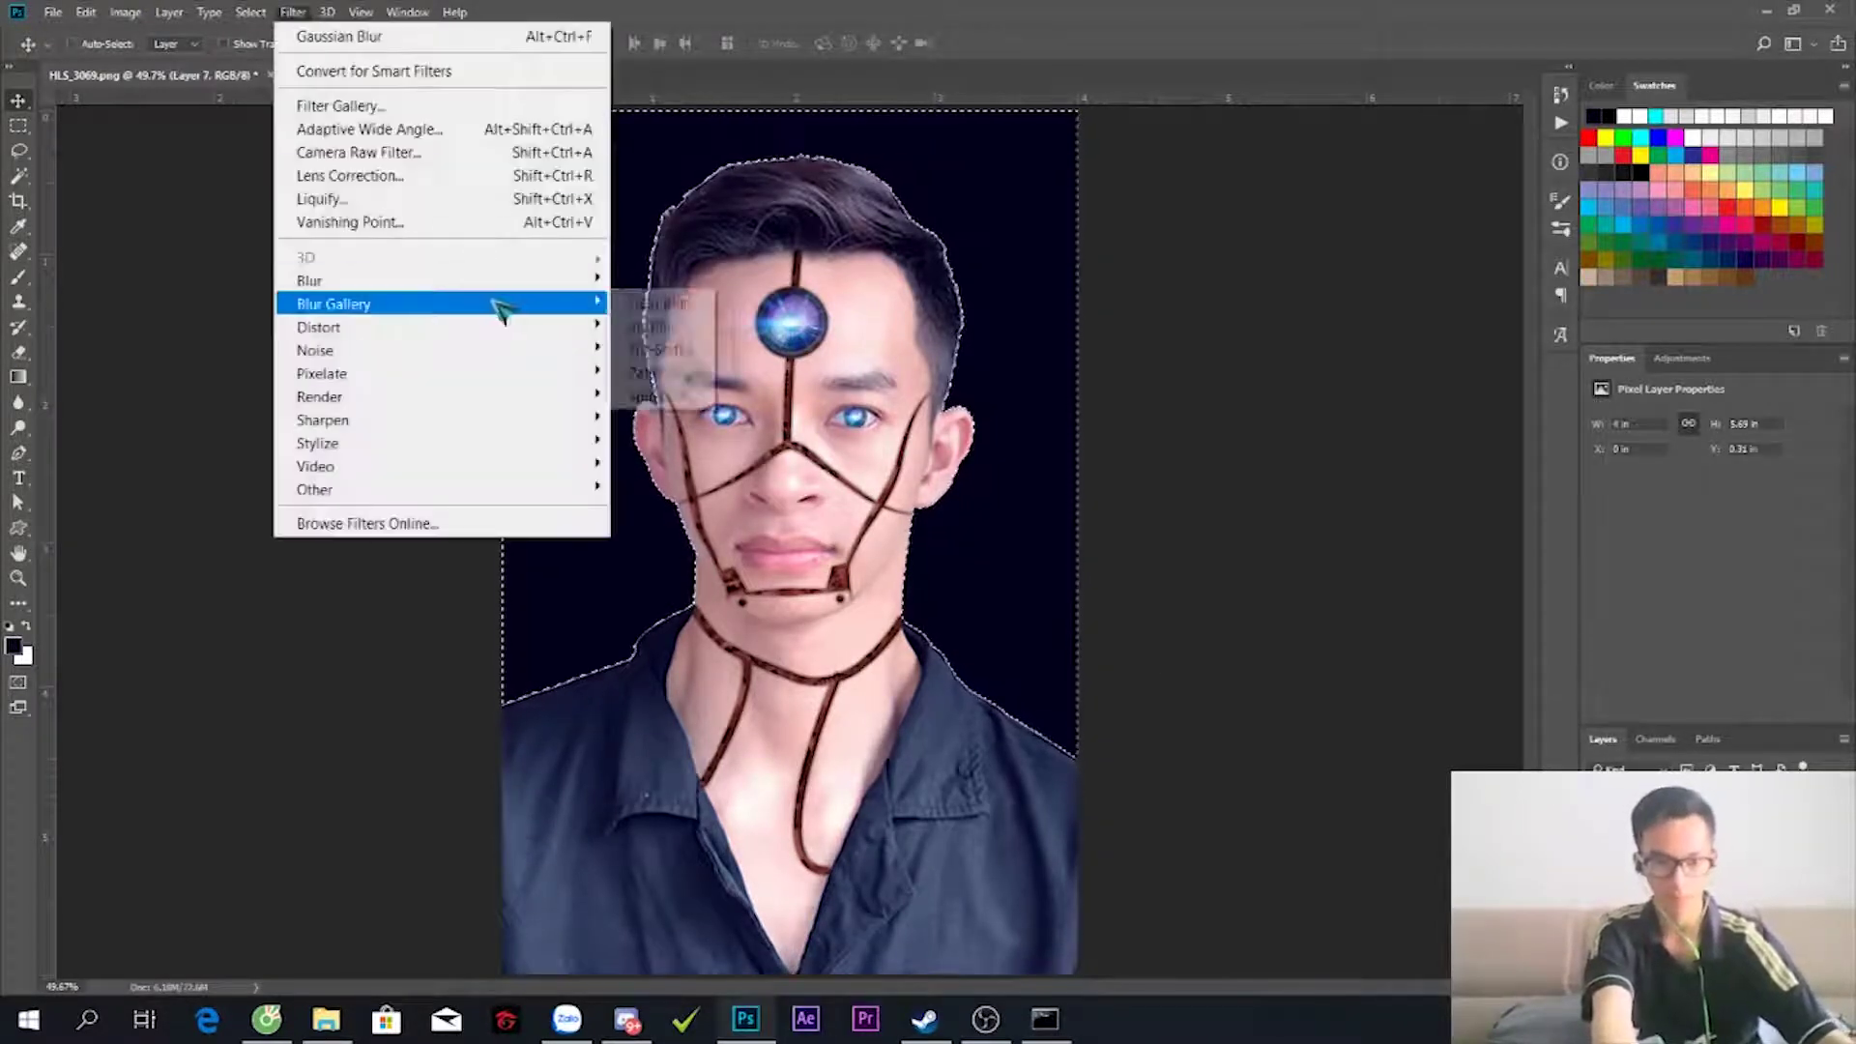
left_click(251, 12)
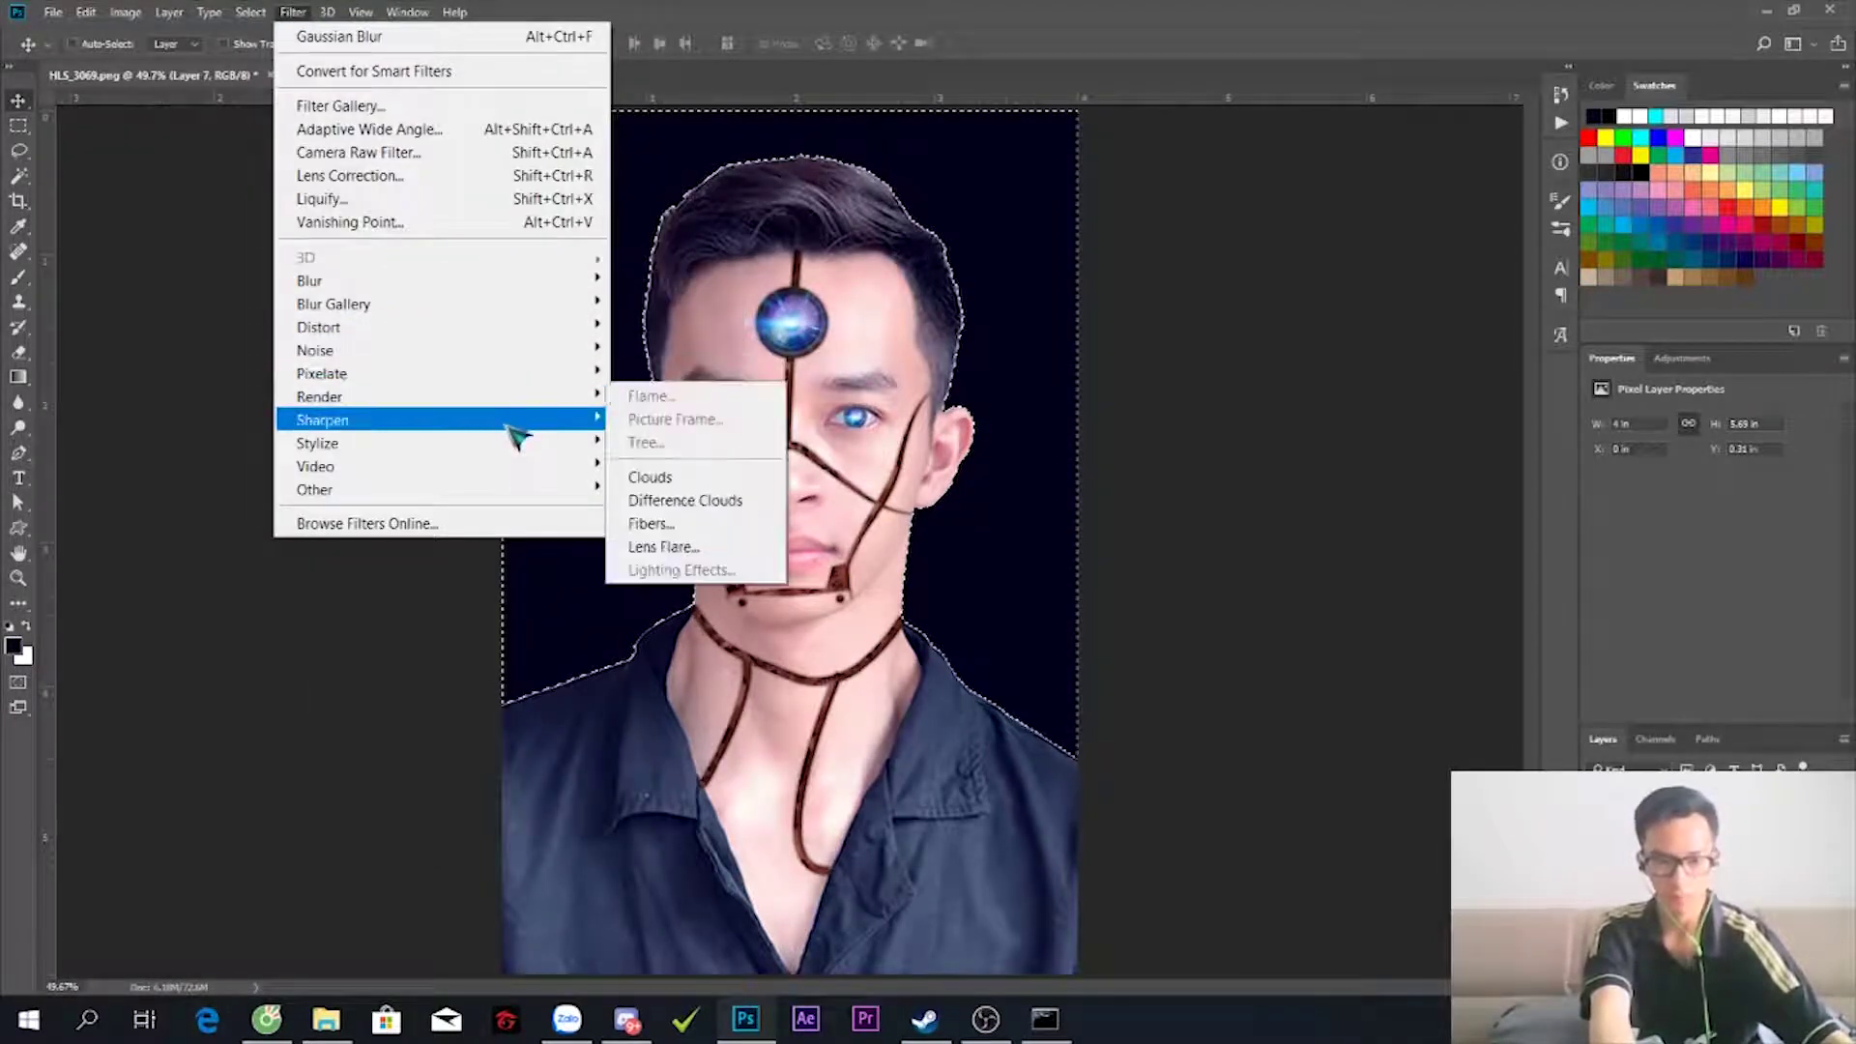
mouse_move(276, 326)
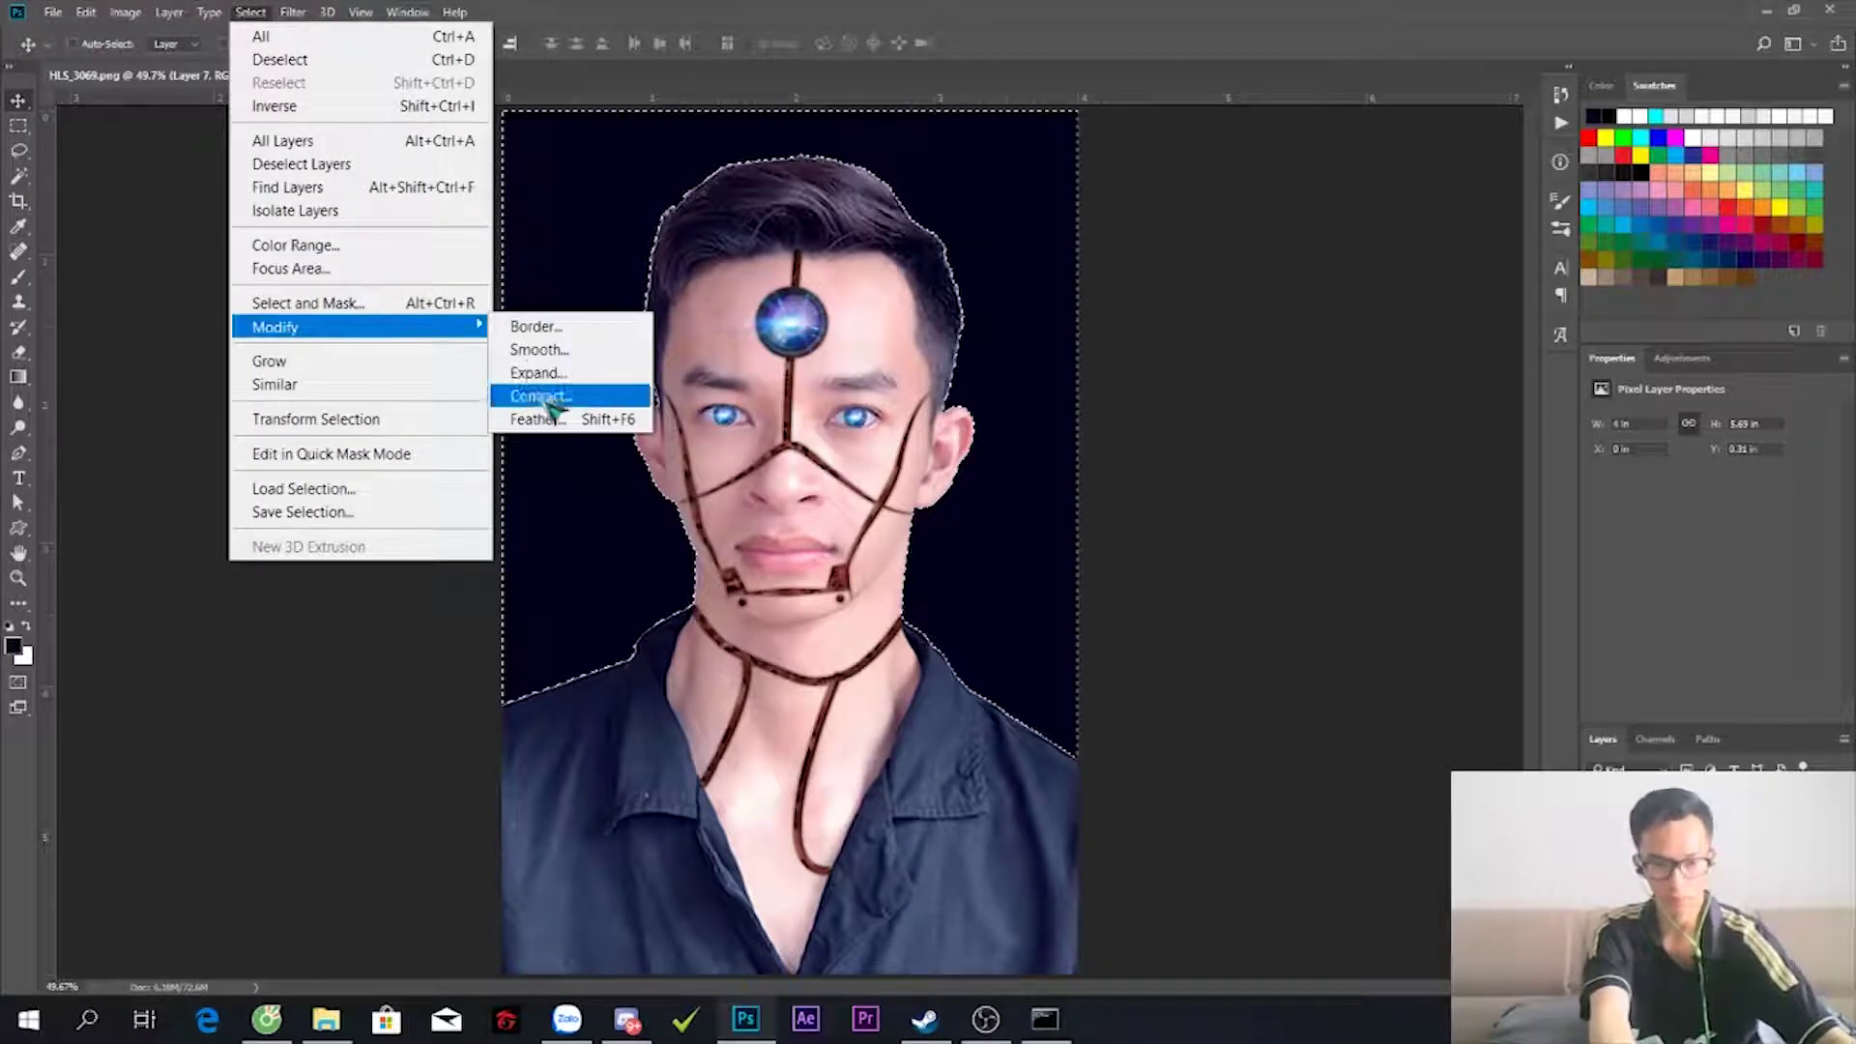
left_click(542, 396)
key("Return")
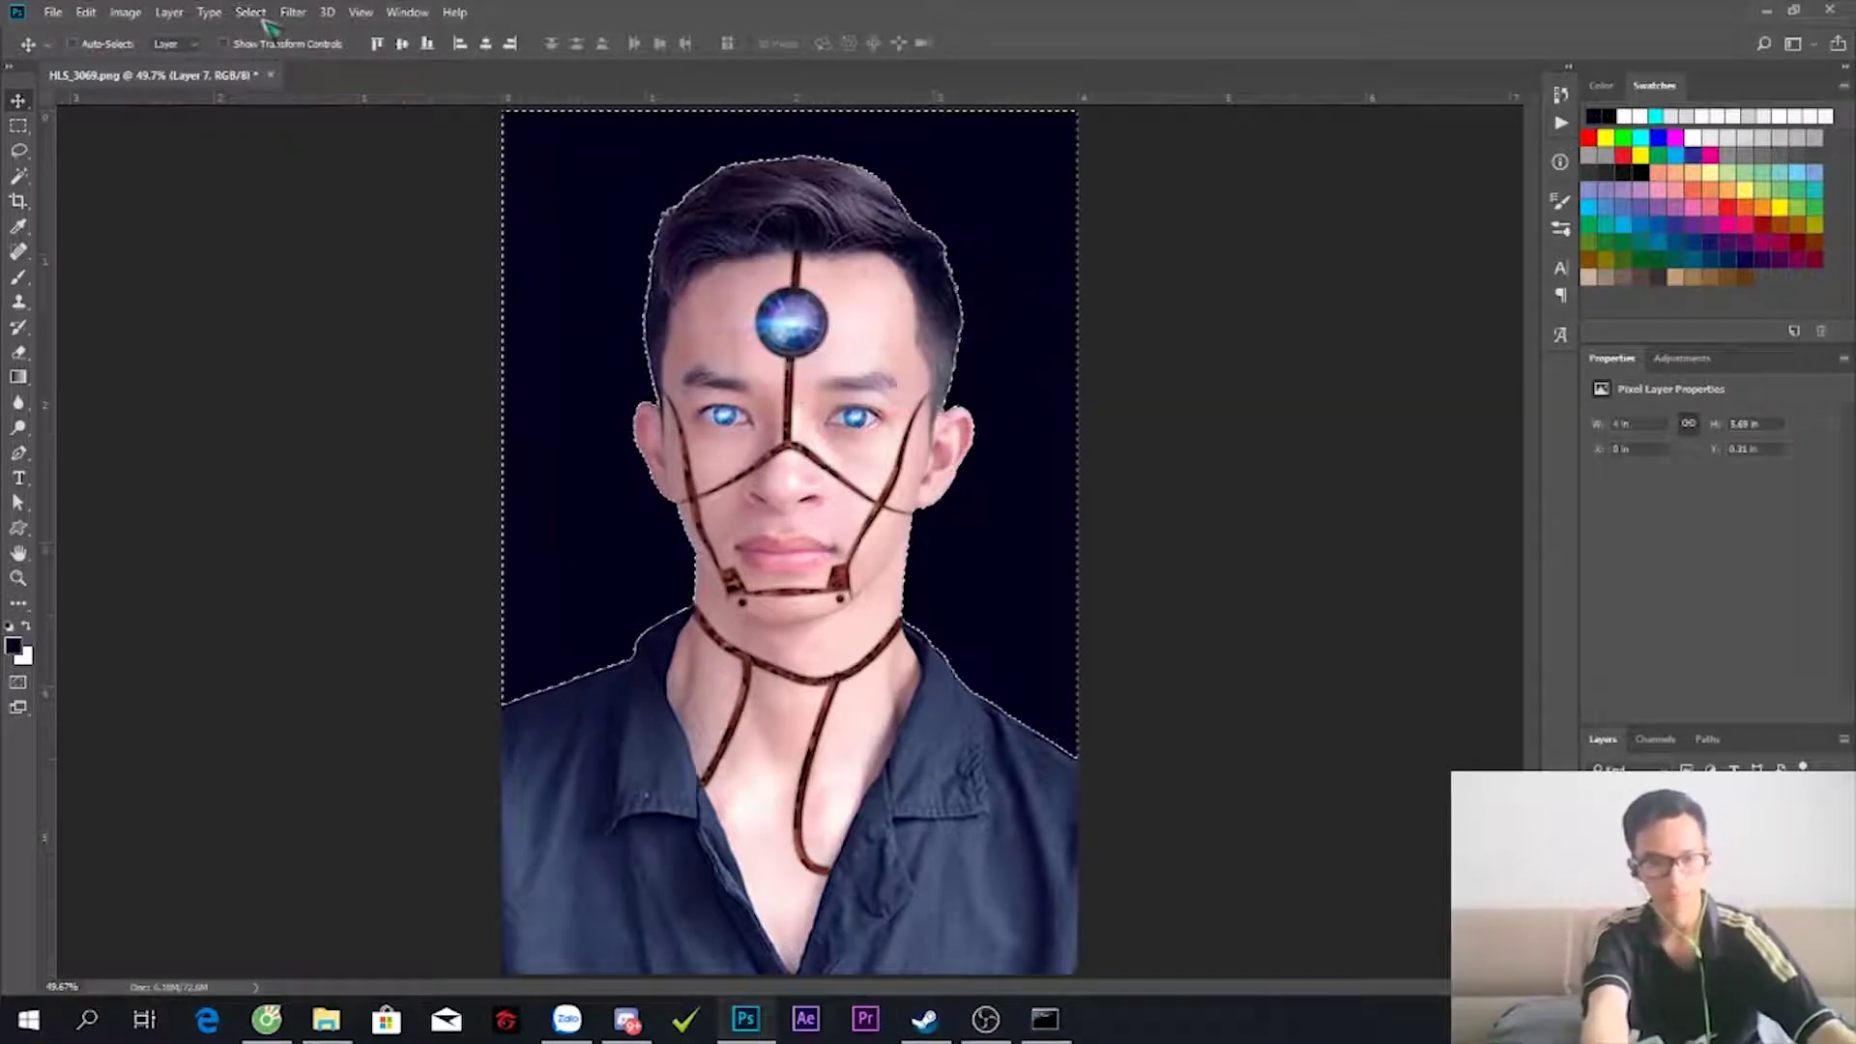
left_click(251, 13)
left_click(539, 373)
key("Return")
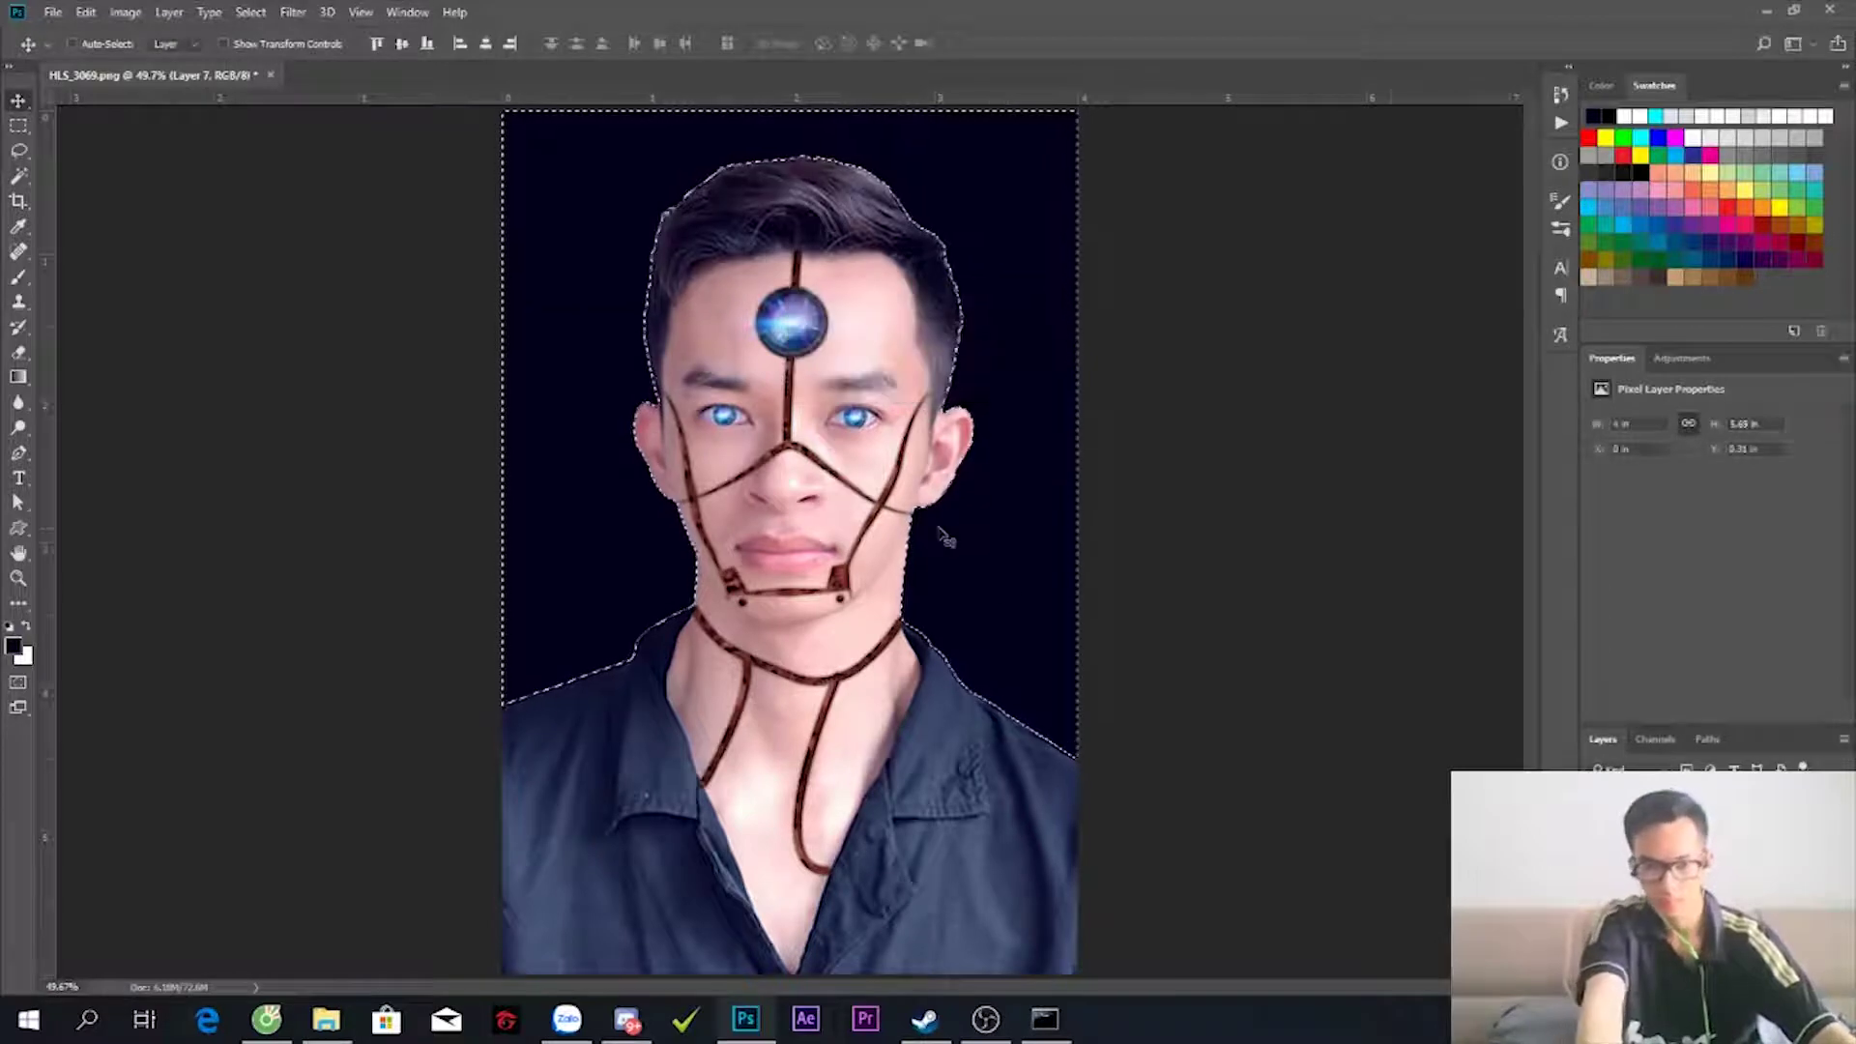
- Expand the selection a little more and add a layer mask to Layer 7 from it
scroll(922, 384, "up", 2)
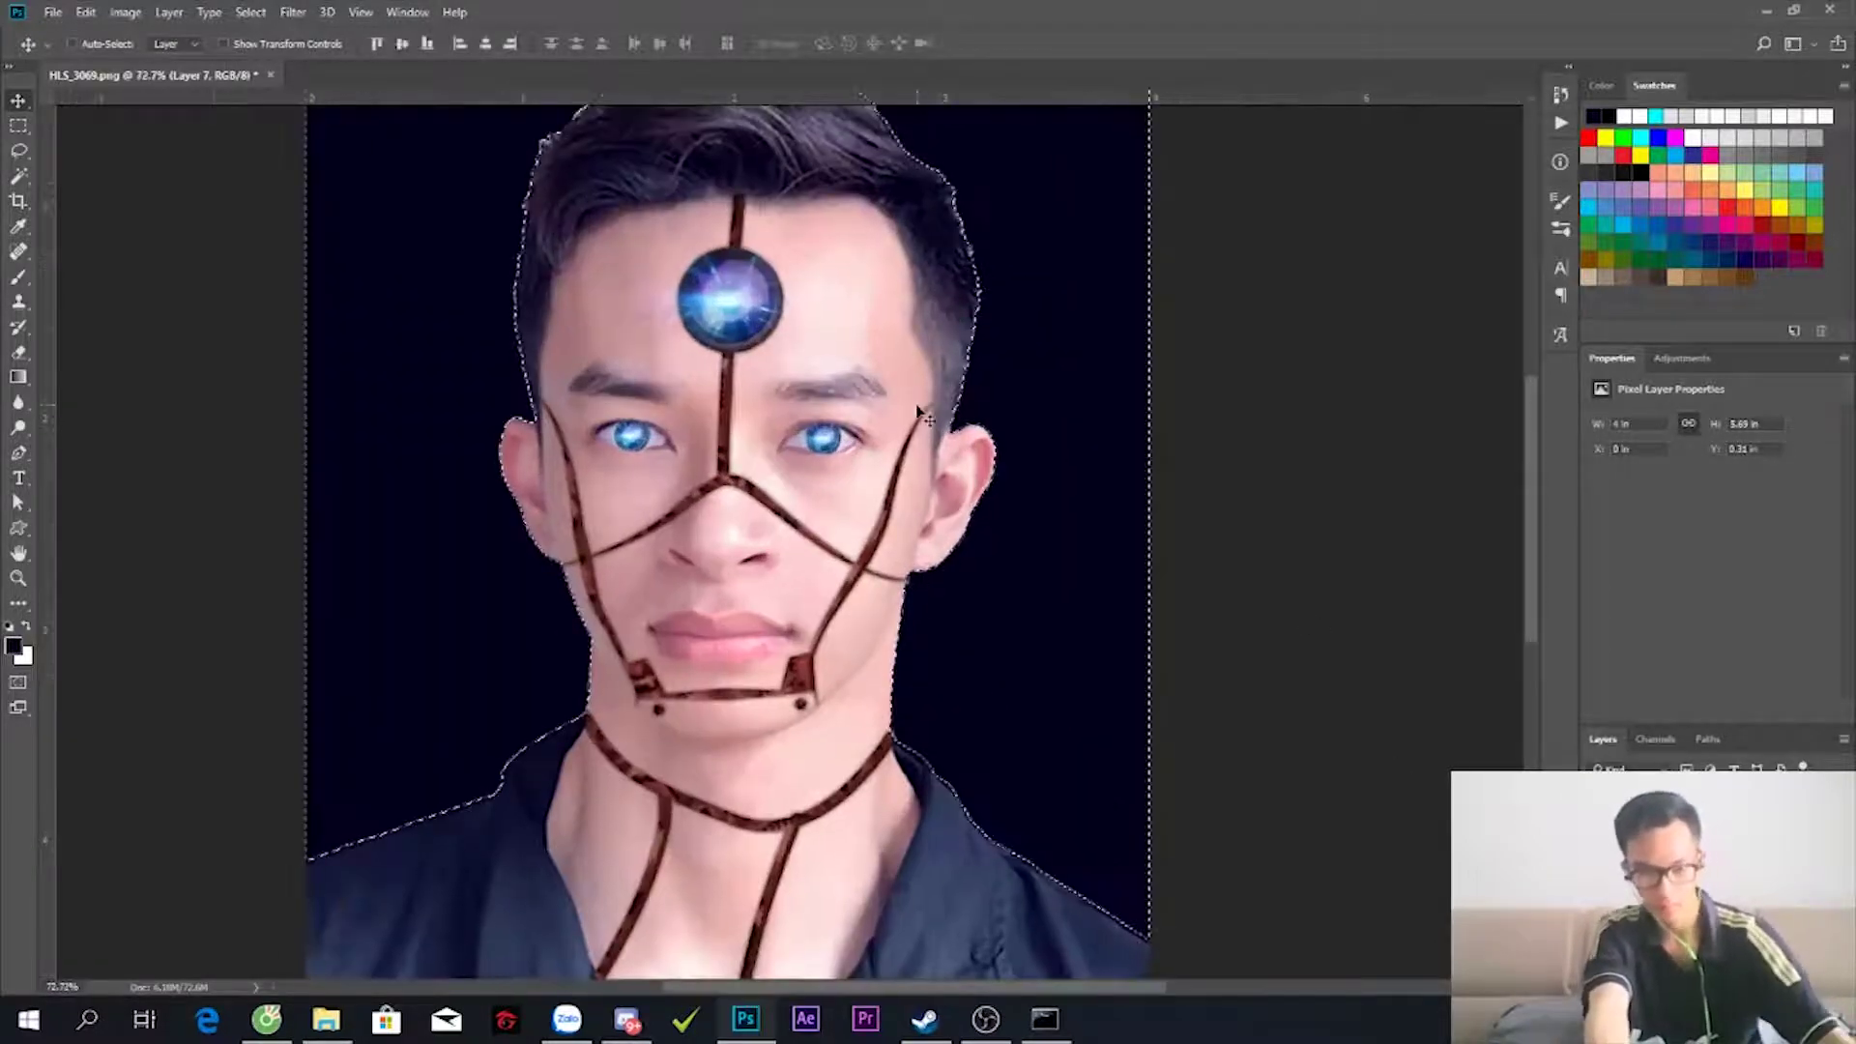
left_click(250, 13)
left_click(526, 365)
key("Return")
key("Delete")
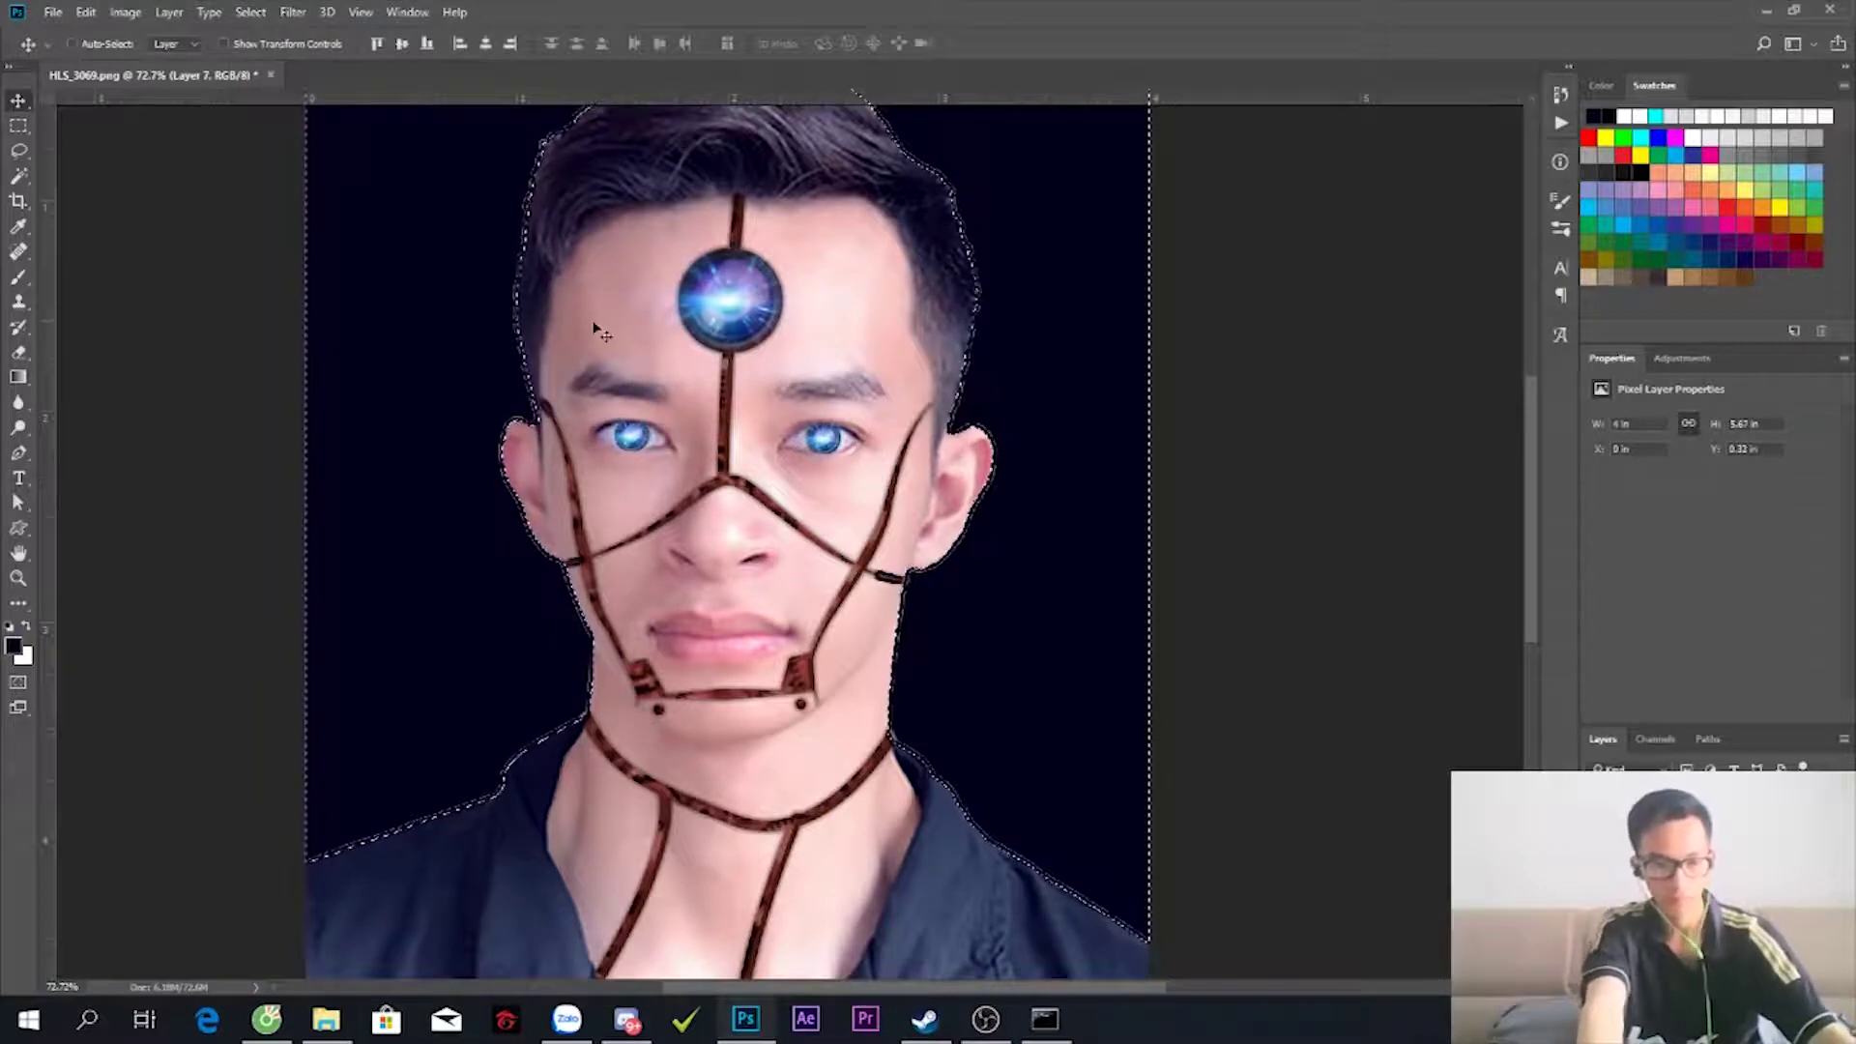
left_click(1720, 969)
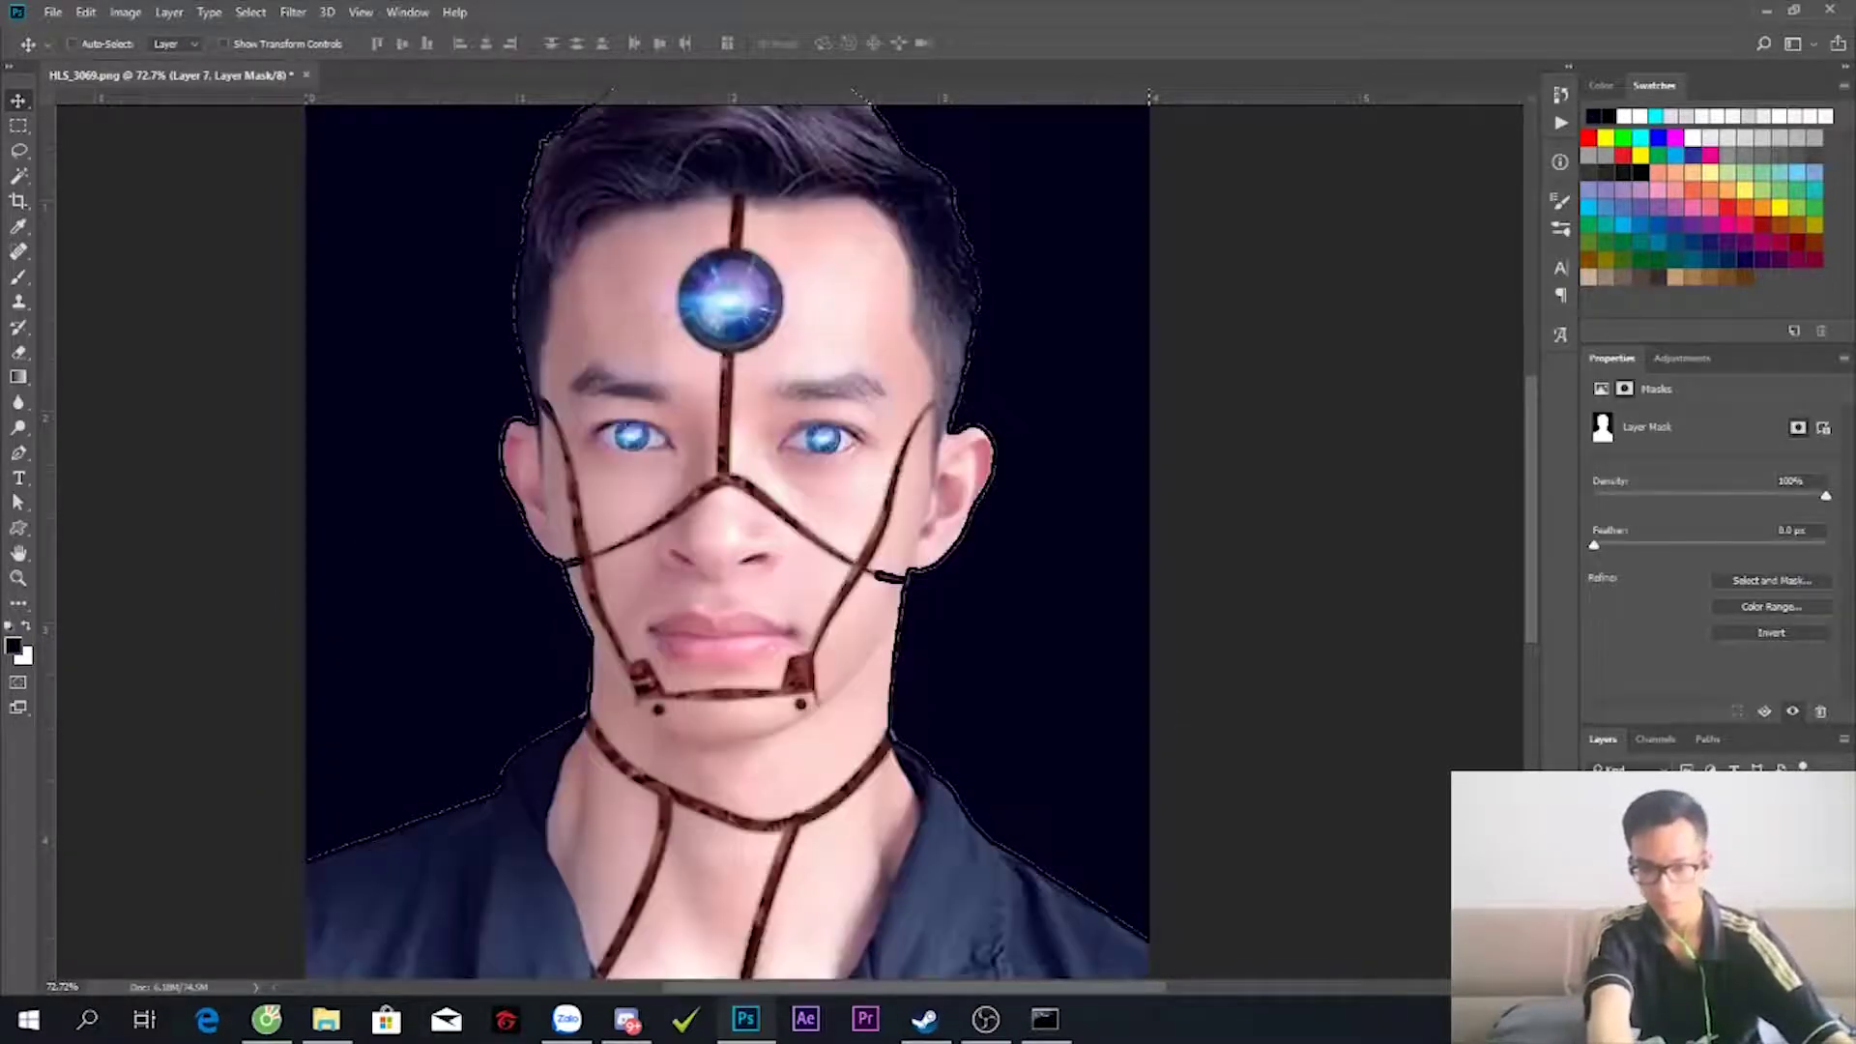
- Check the masked edges against the background layer, then return to the portrait layer
key("alt+comma")
scroll(1251, 542, "down", 2)
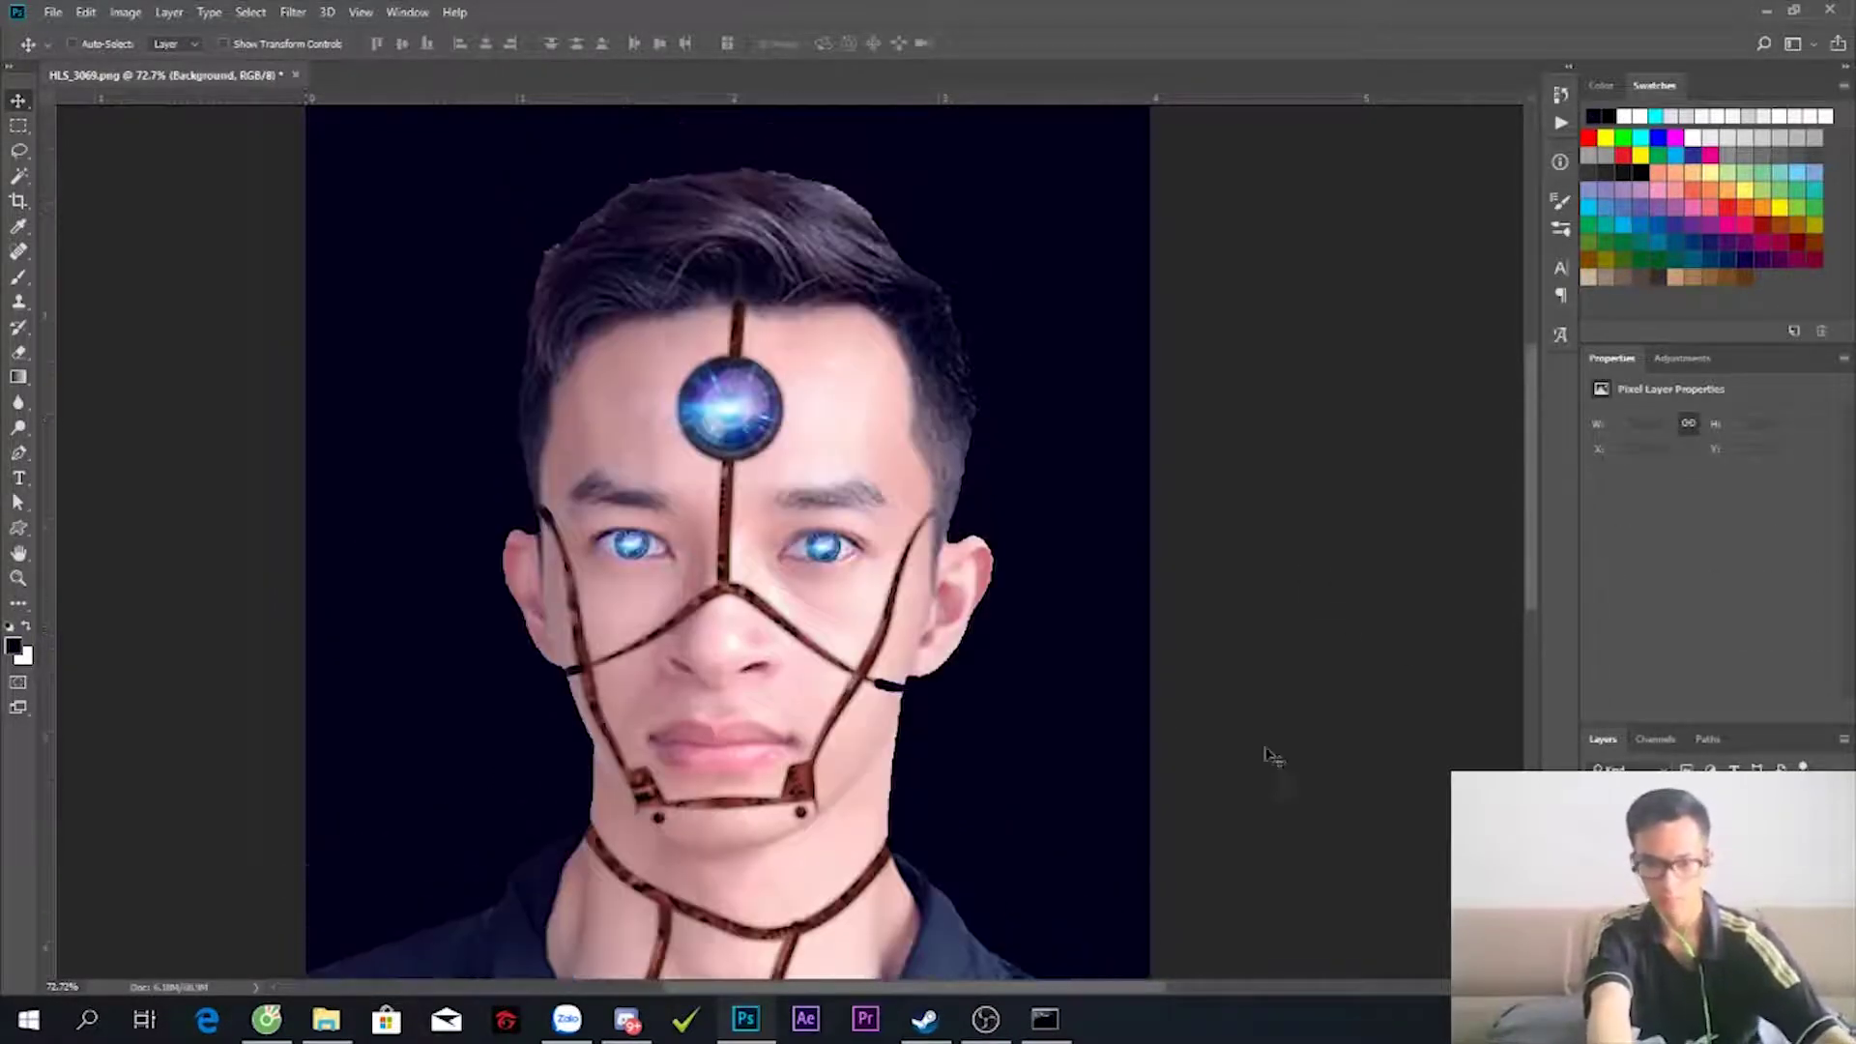
scroll(1250, 543, "up", 2)
scroll(1251, 543, "down", 3)
key("alt+period")
left_click(293, 11)
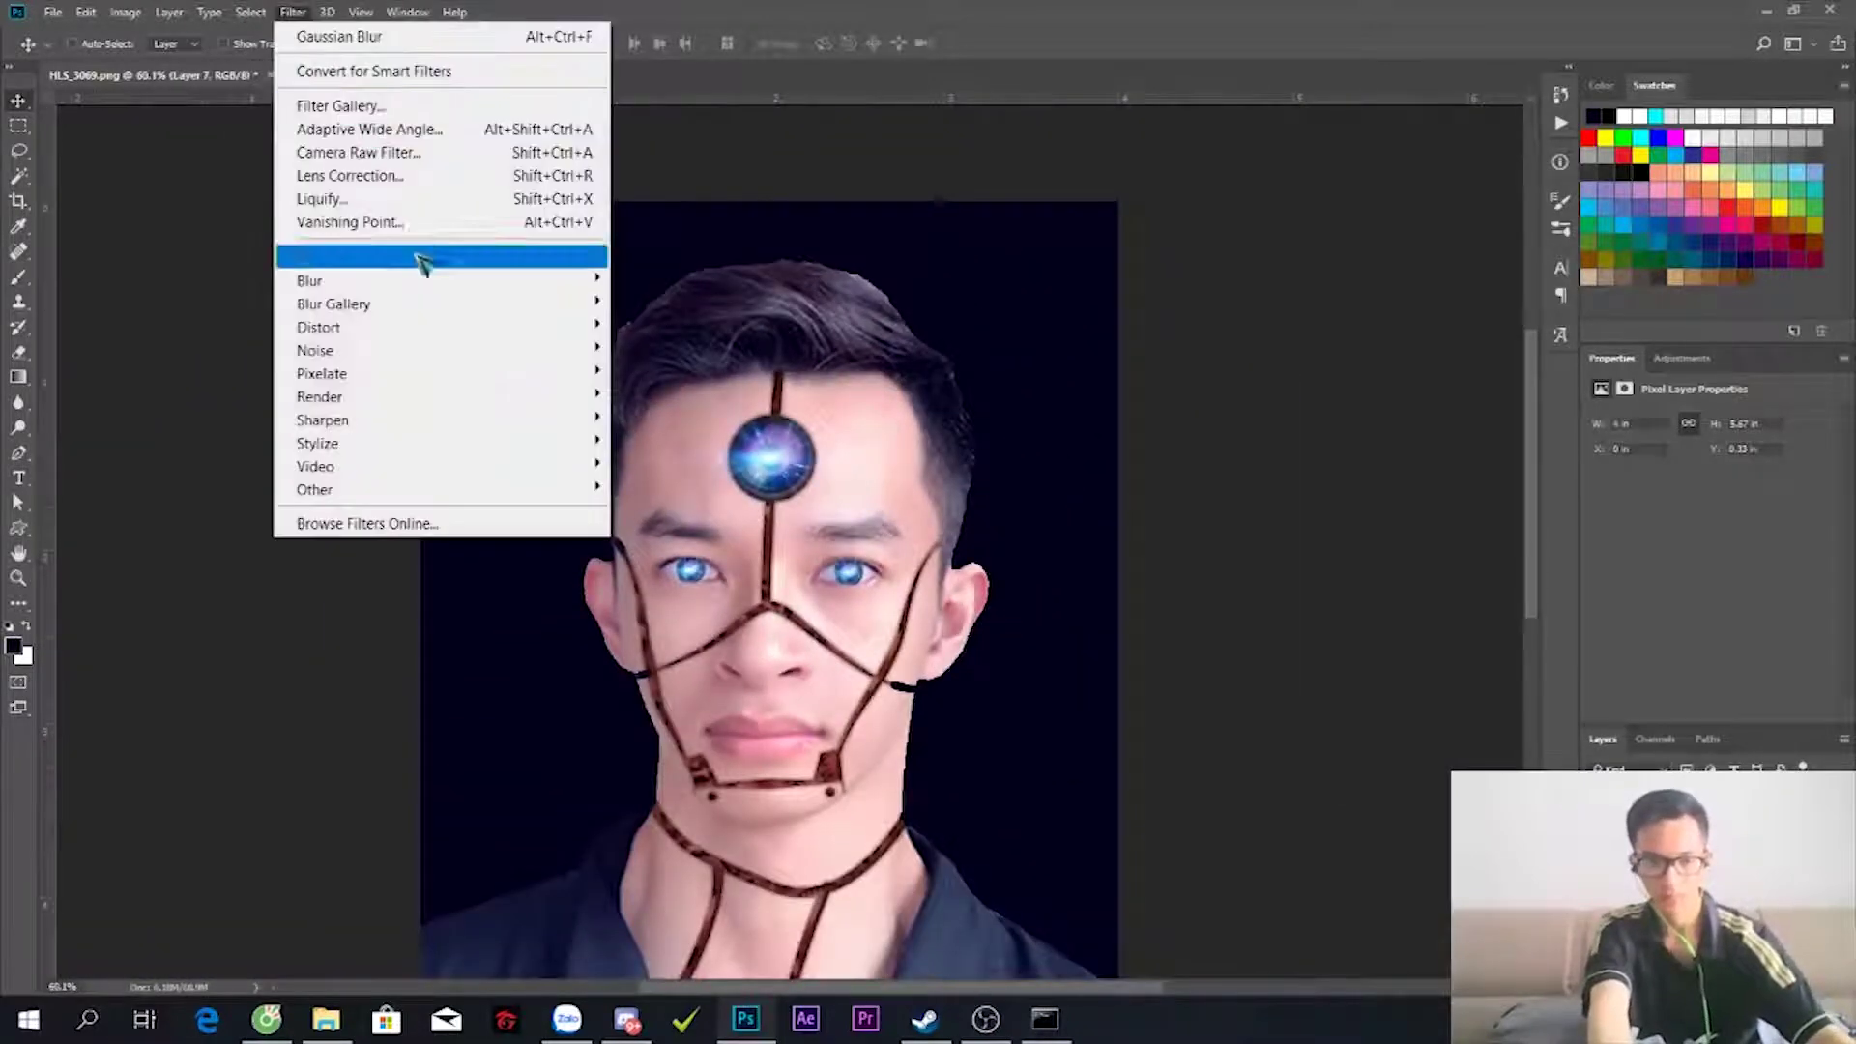
- In Camera Raw, lower whites, clarity and saturation, and raise the sharpening radius
left_click(357, 155)
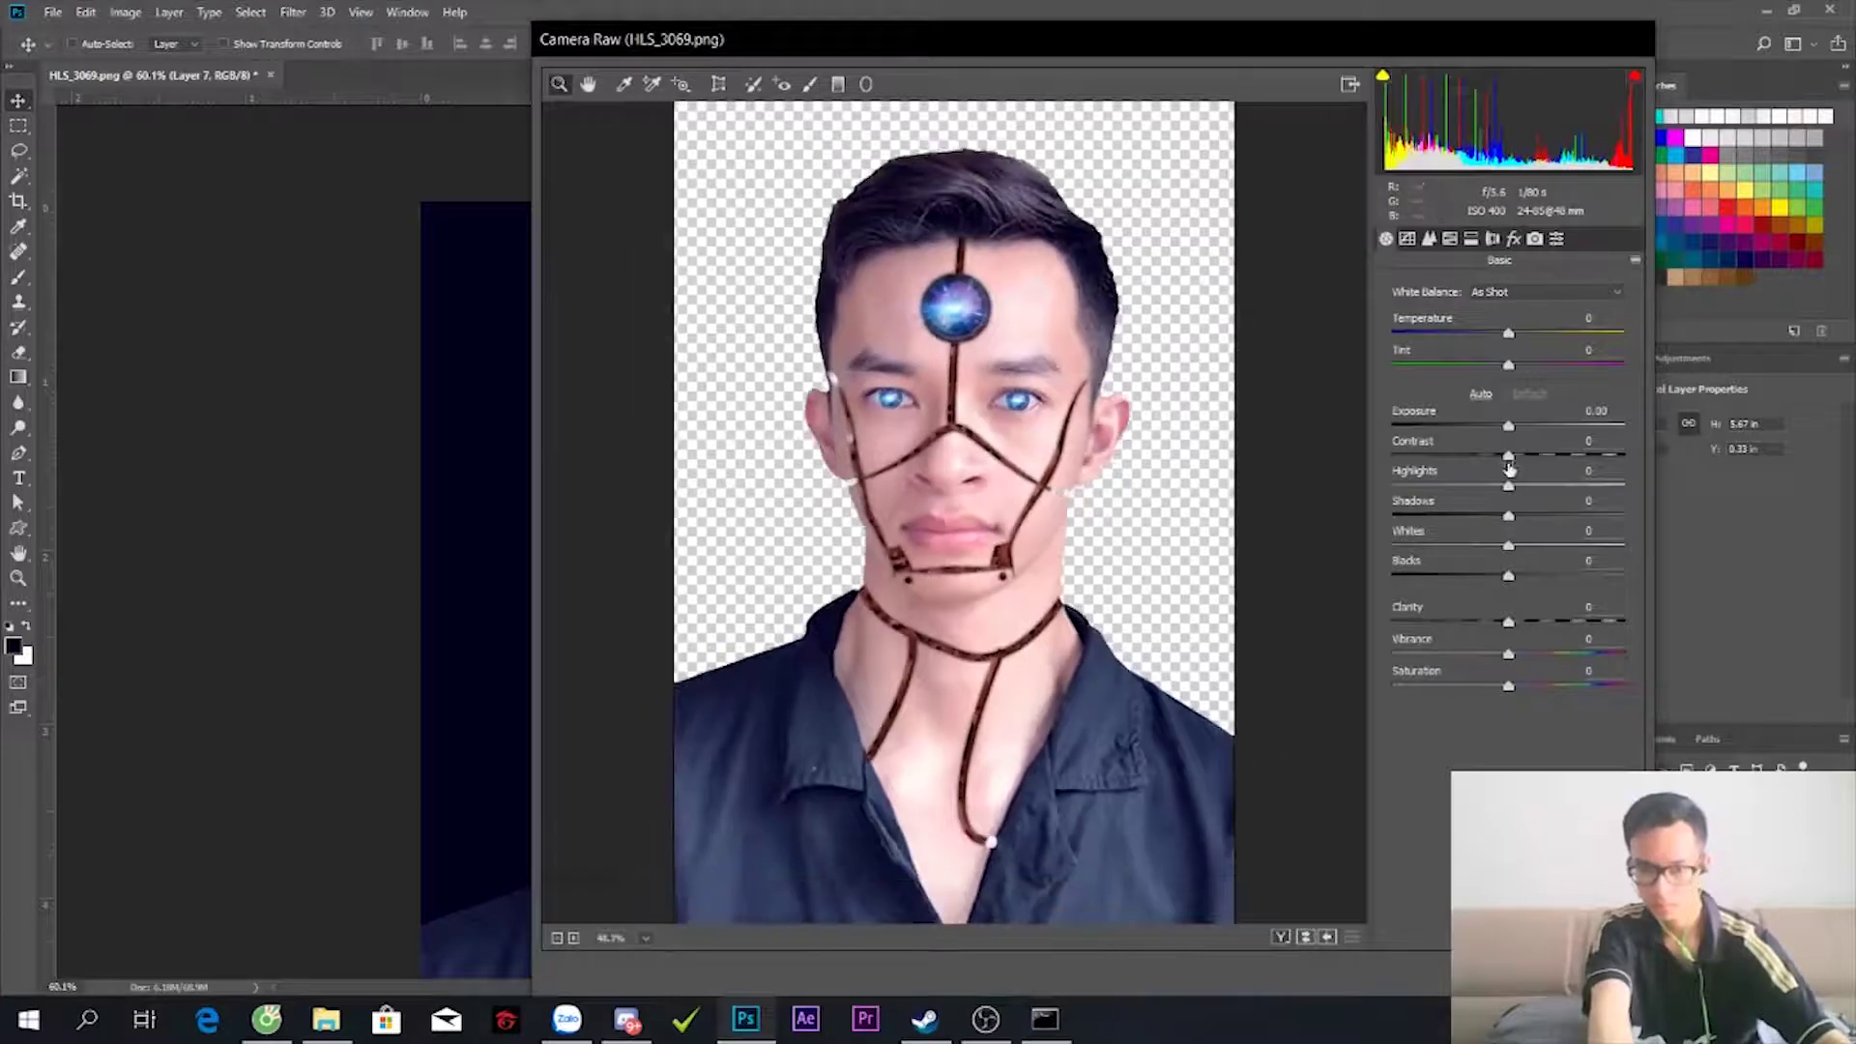
left_click_drag(1508, 485, 1467, 577)
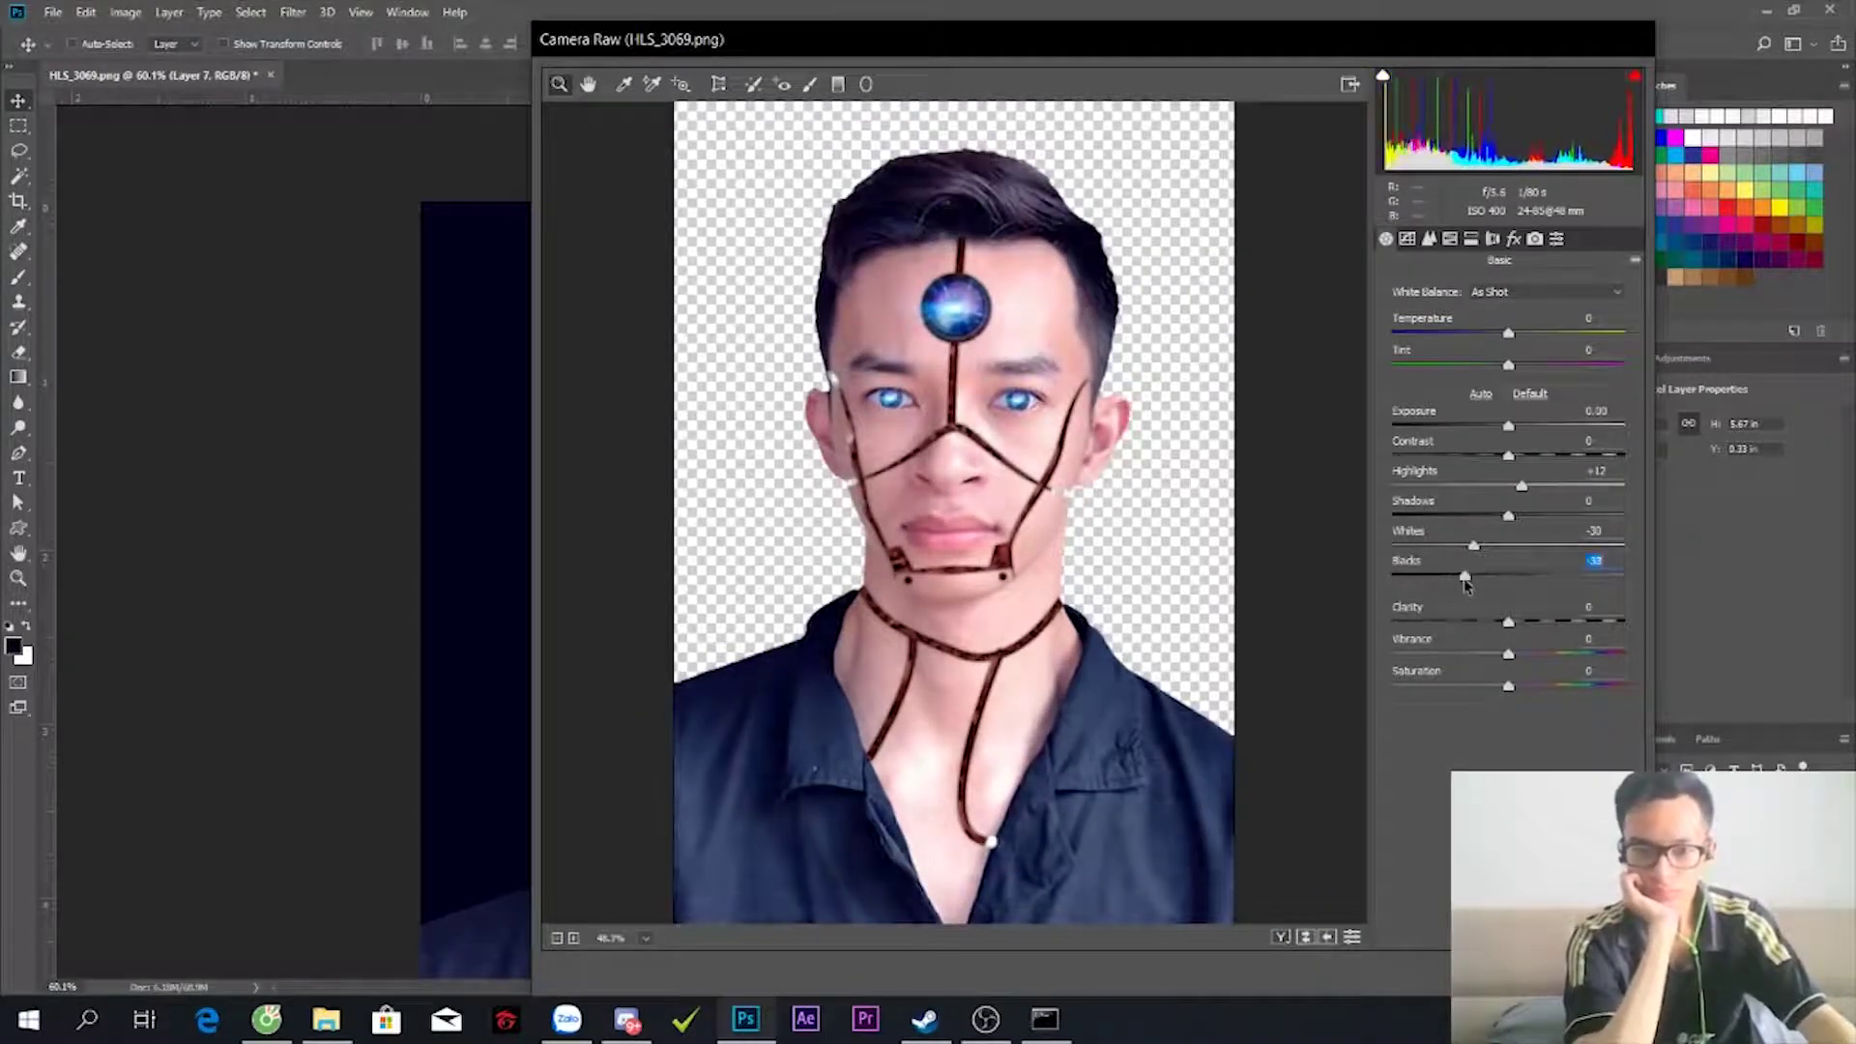
left_click(942, 344)
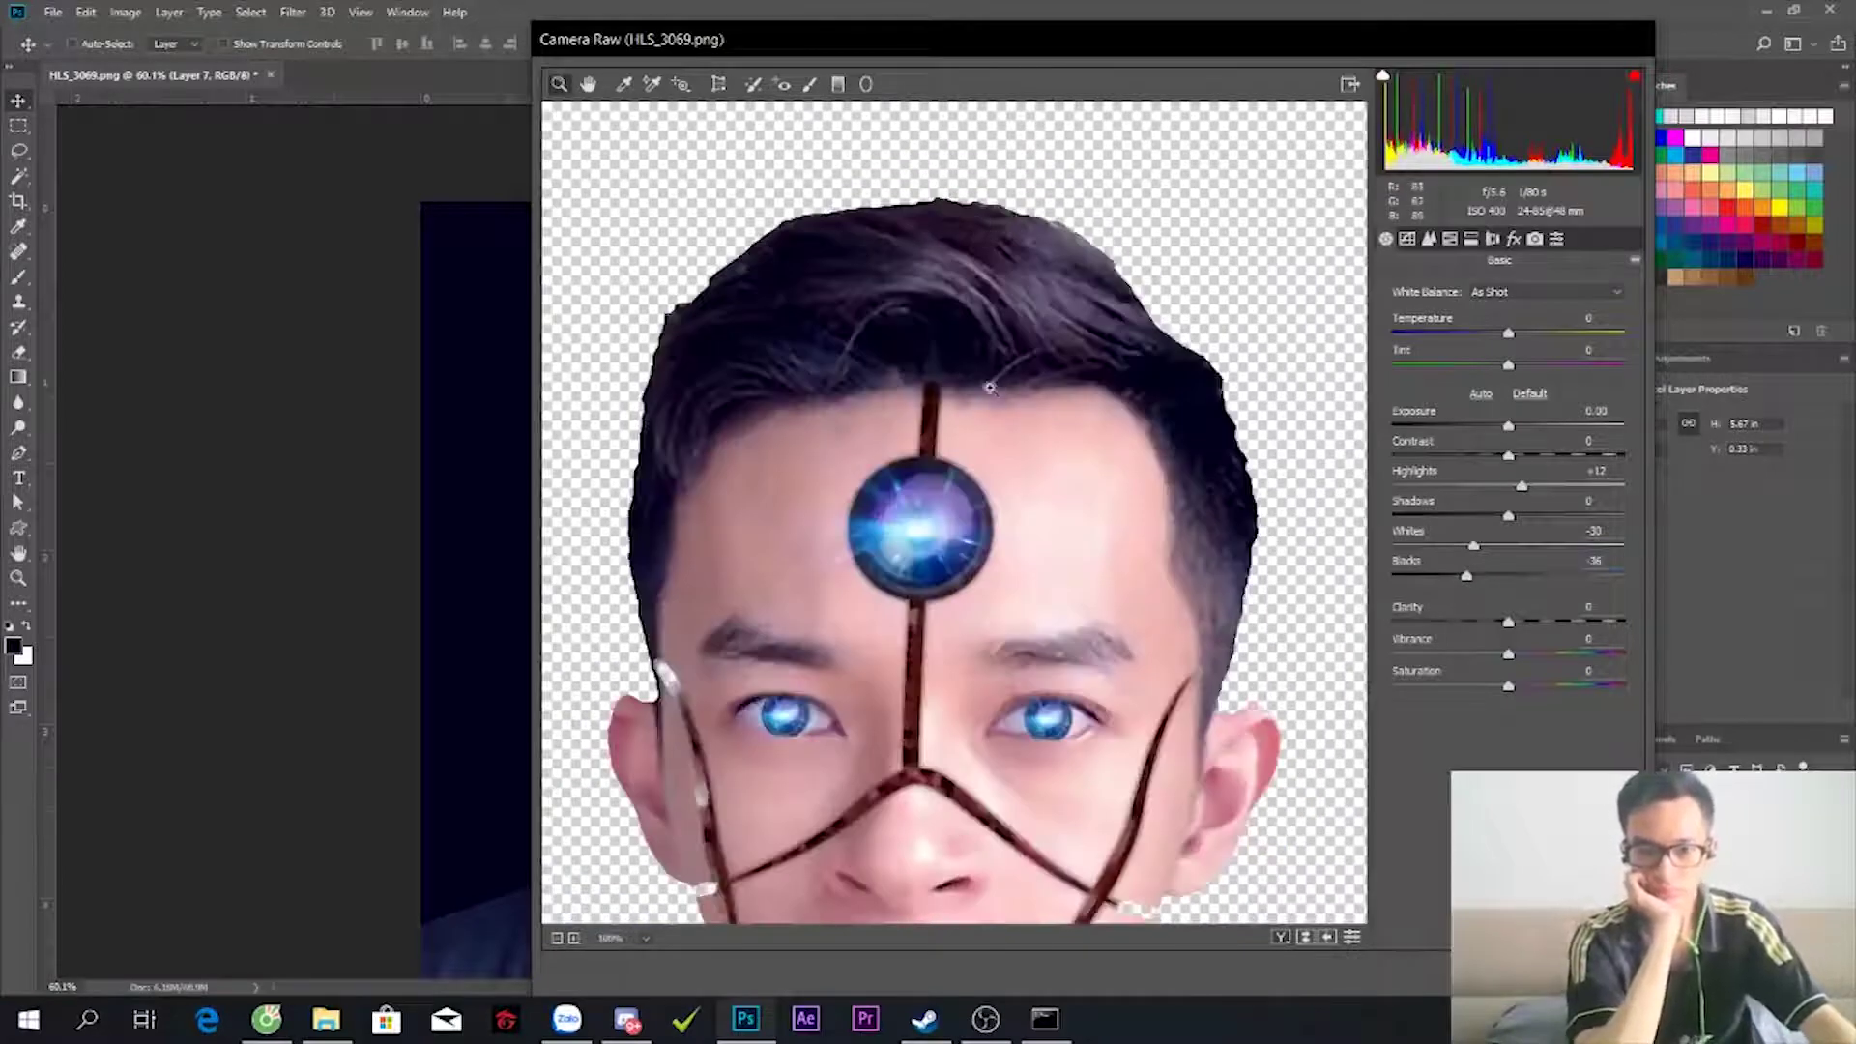
left_click_drag(1508, 621, 1476, 653)
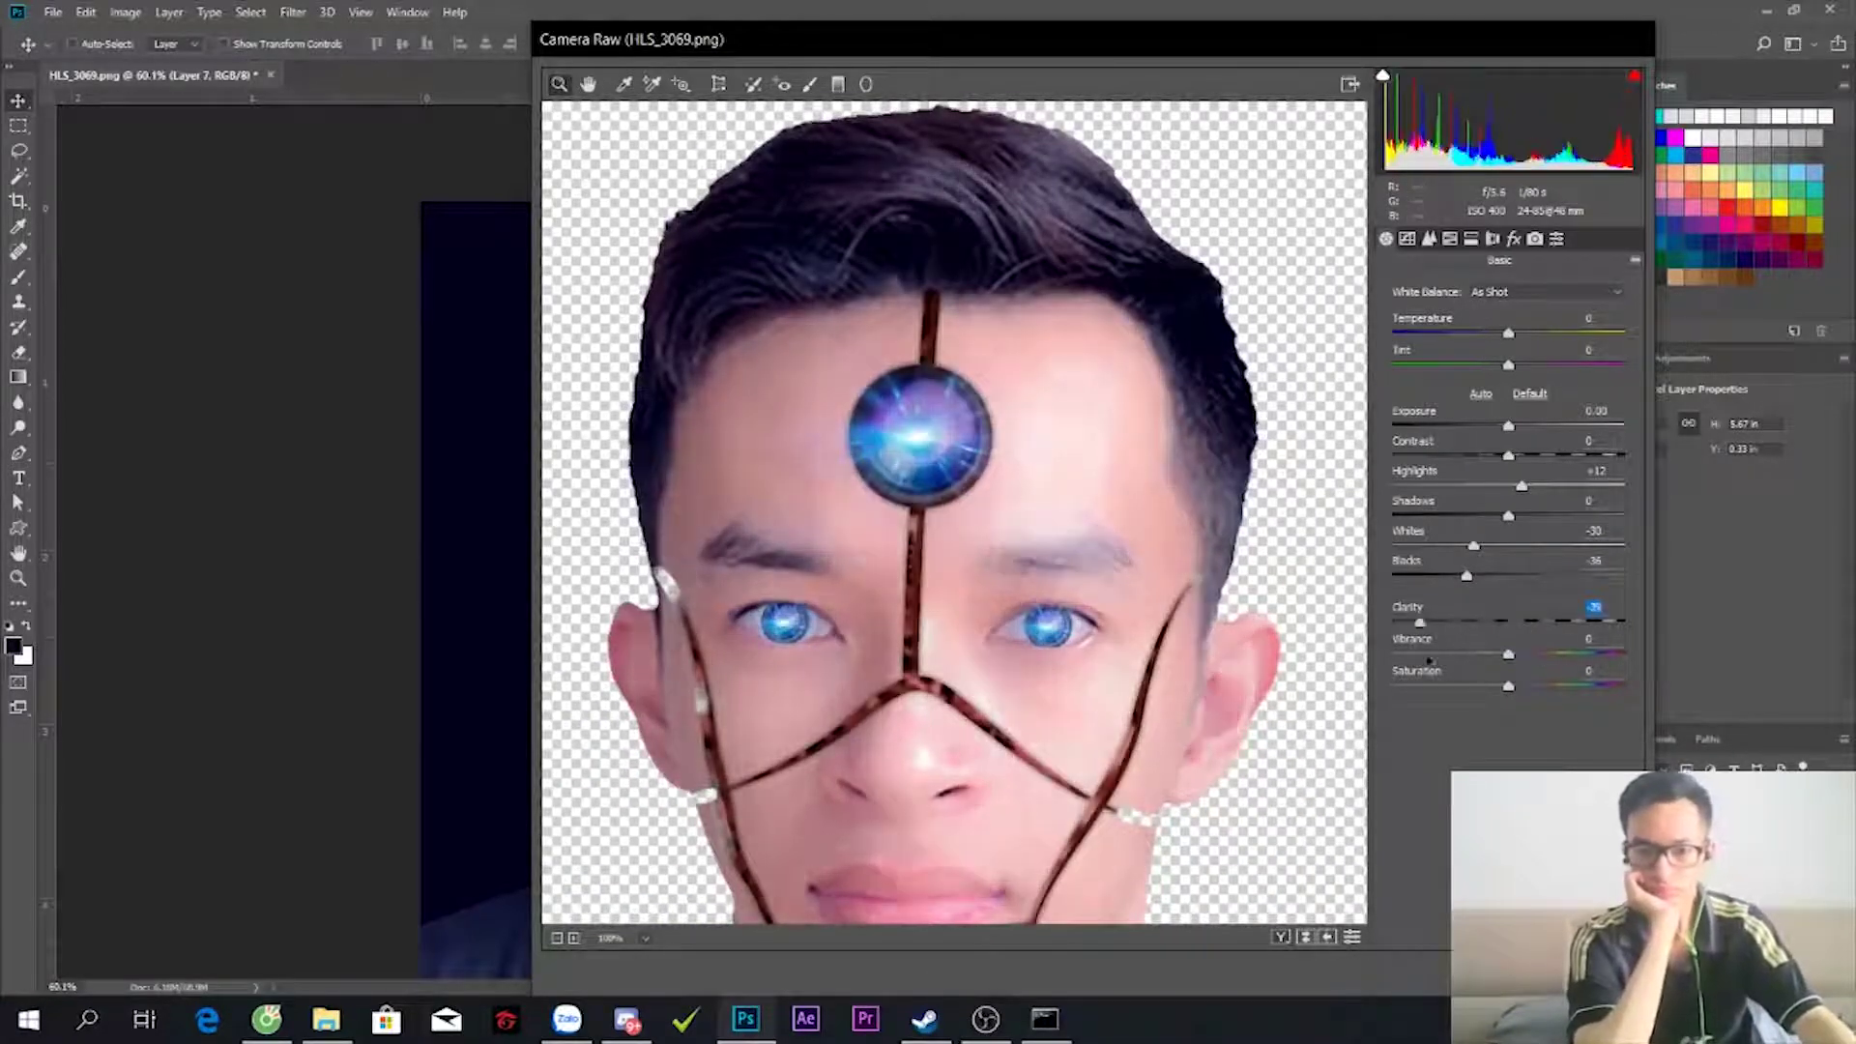
left_click_drag(1508, 656, 1499, 686)
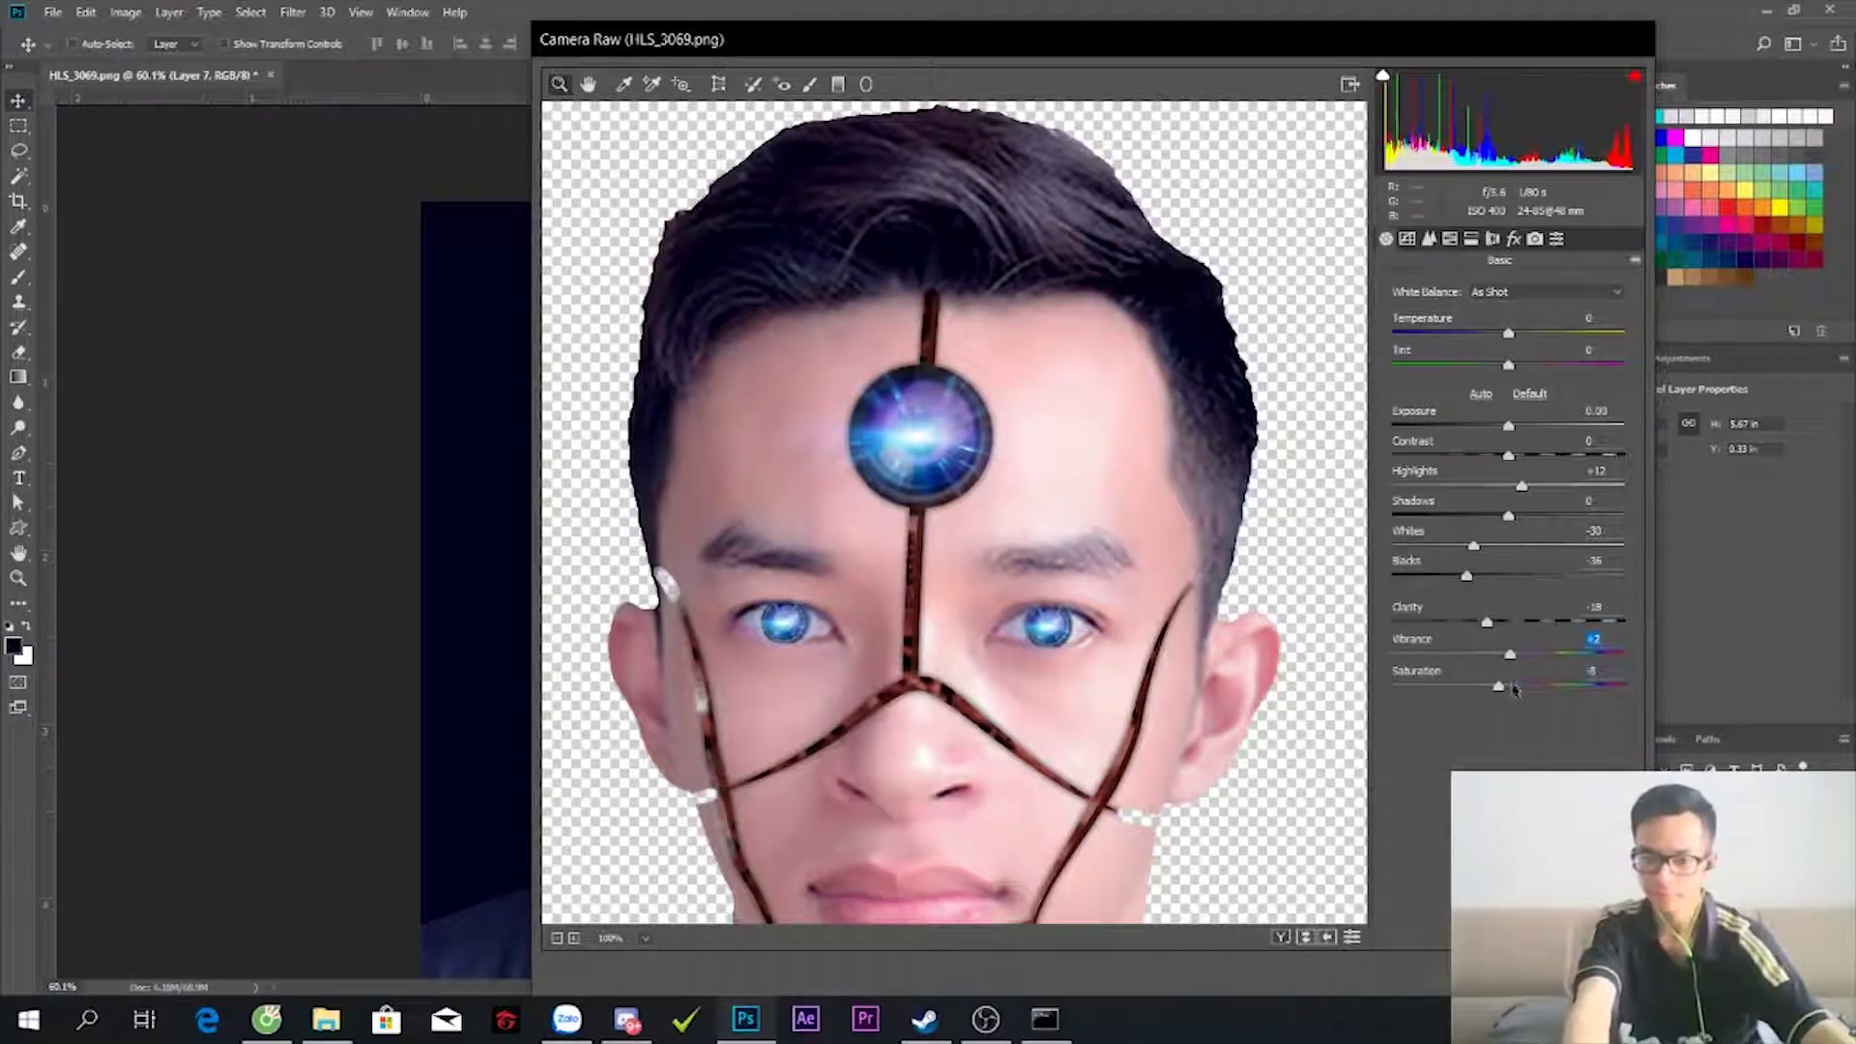
left_click(1429, 238)
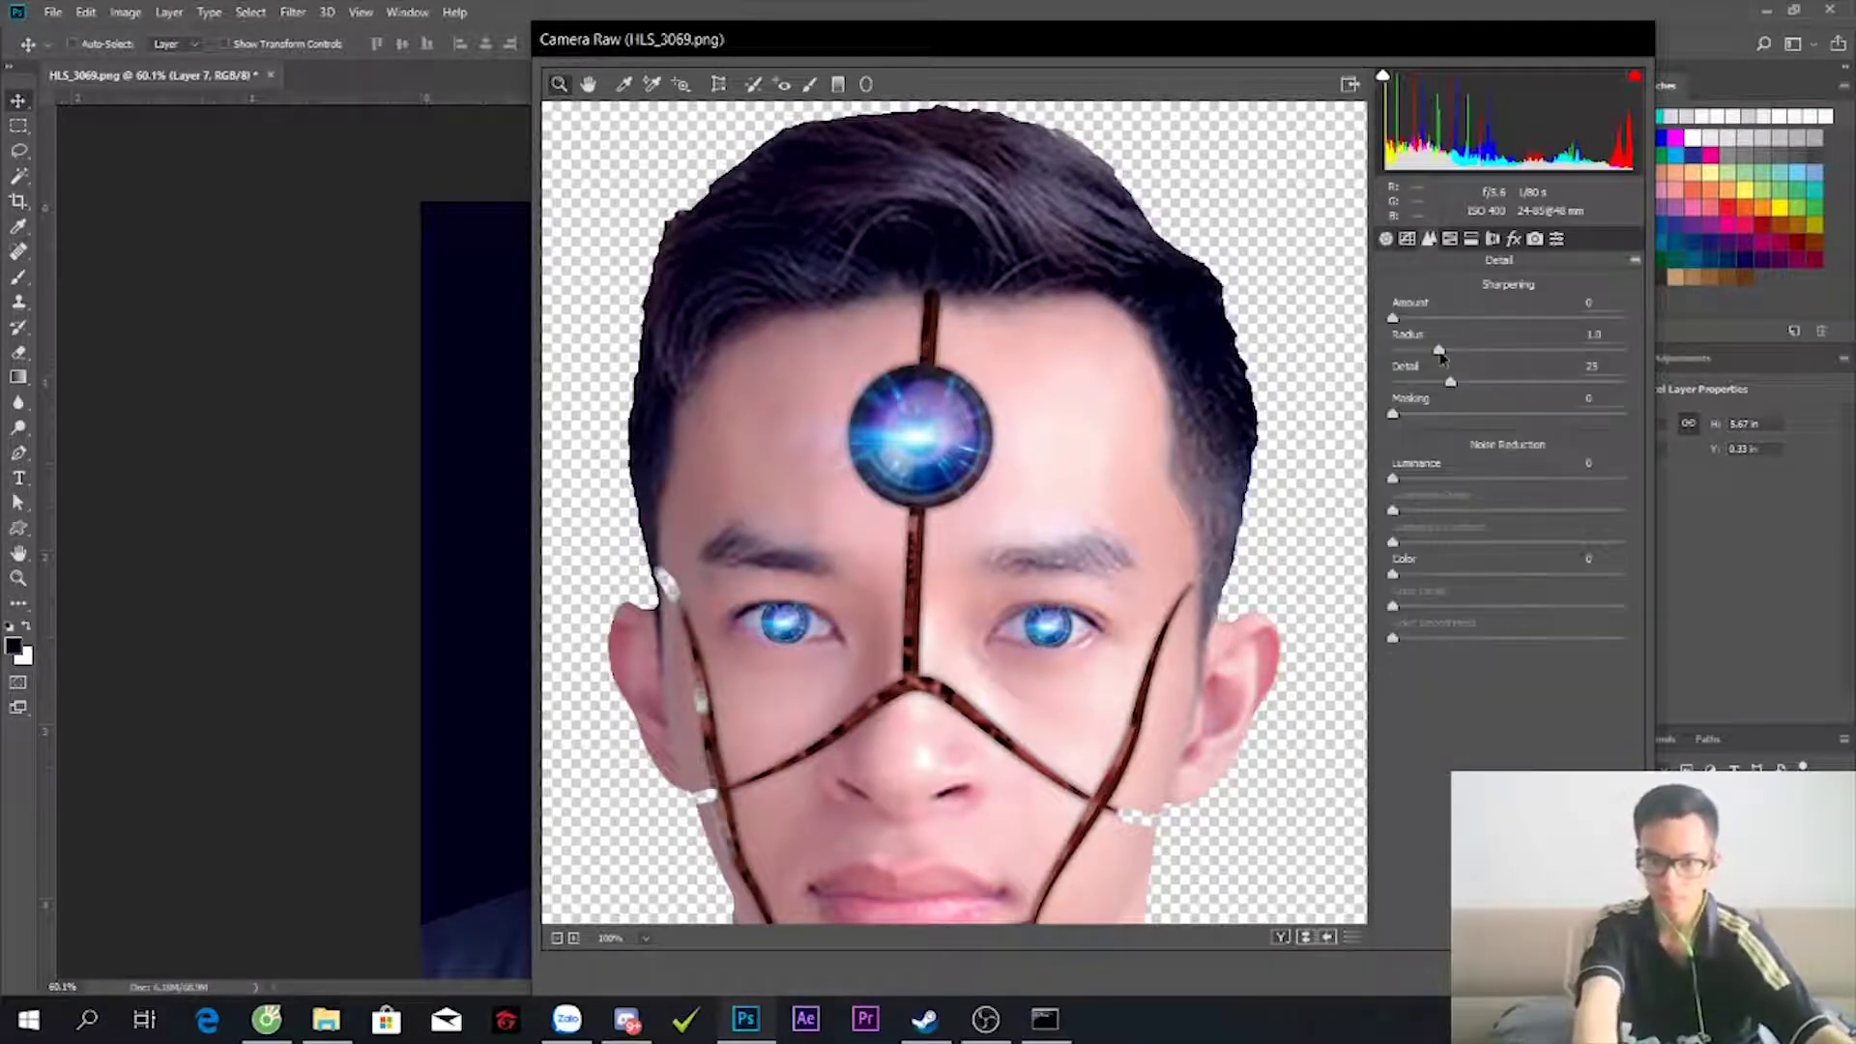
left_click(1027, 485, "alt")
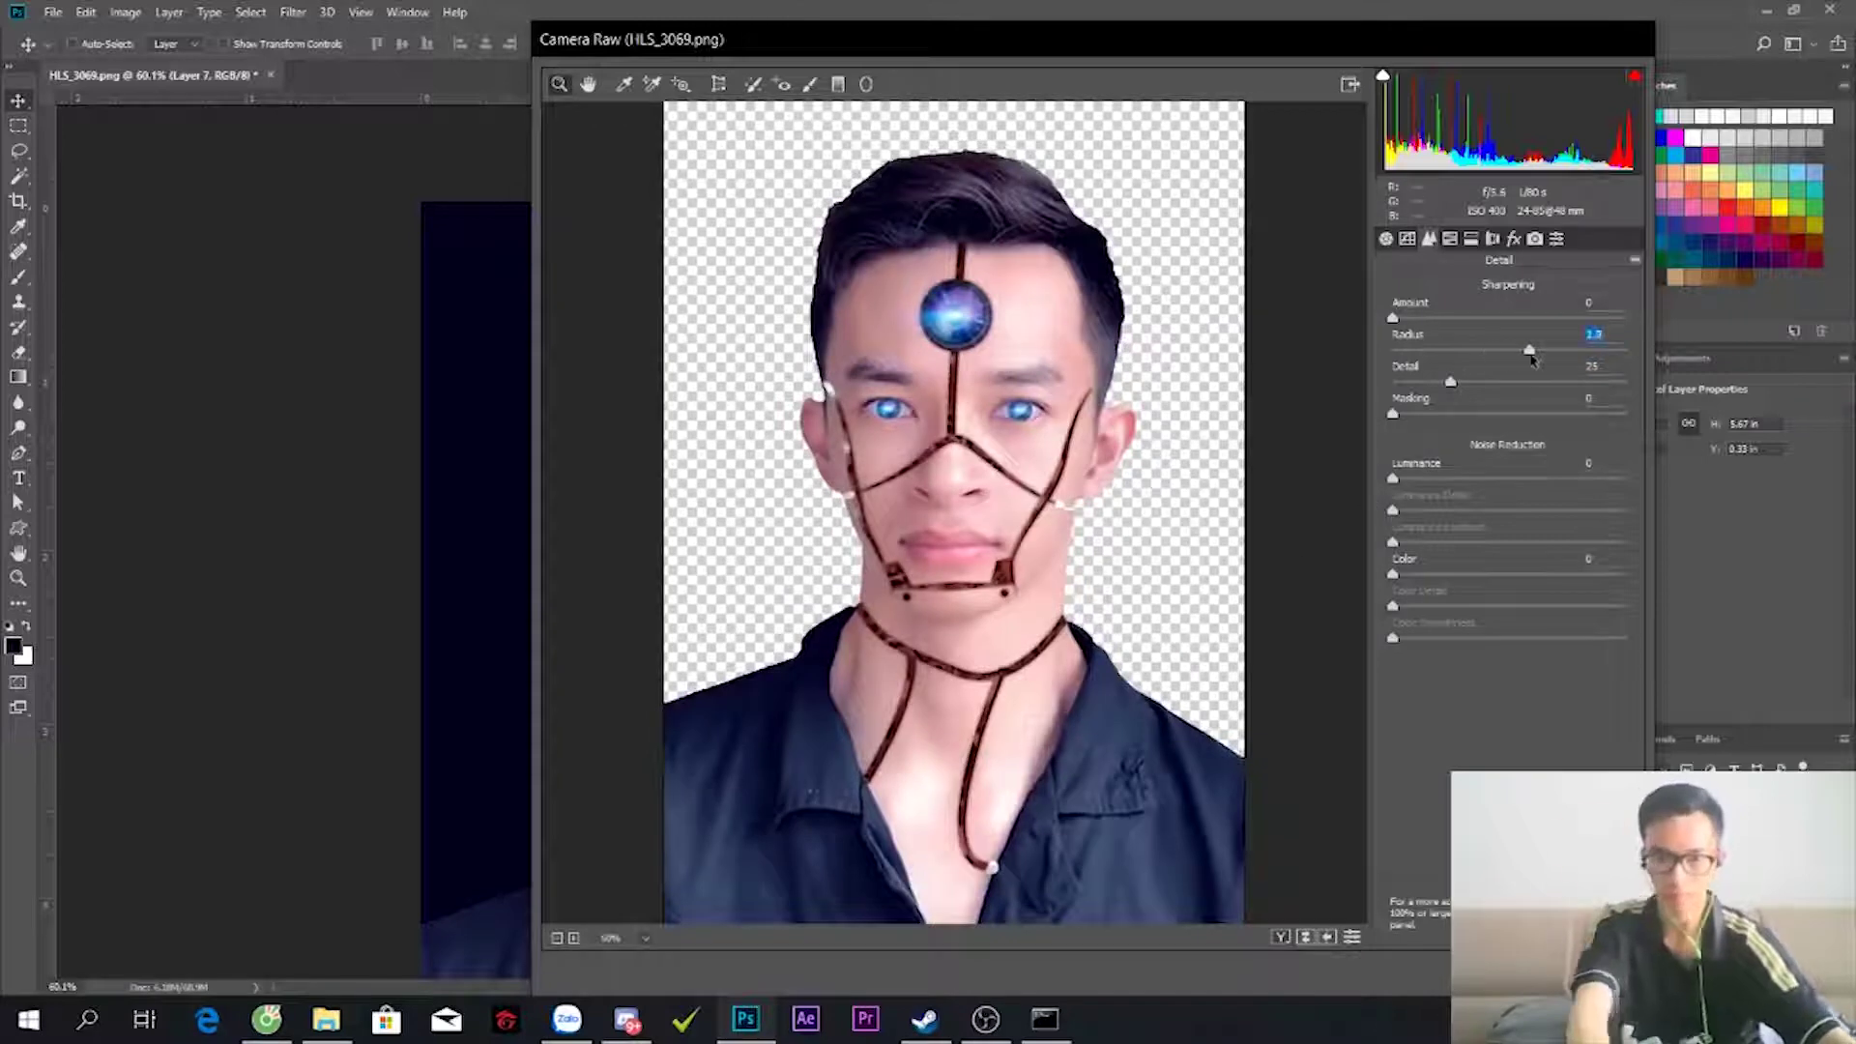
left_click_drag(1501, 349, 1551, 350)
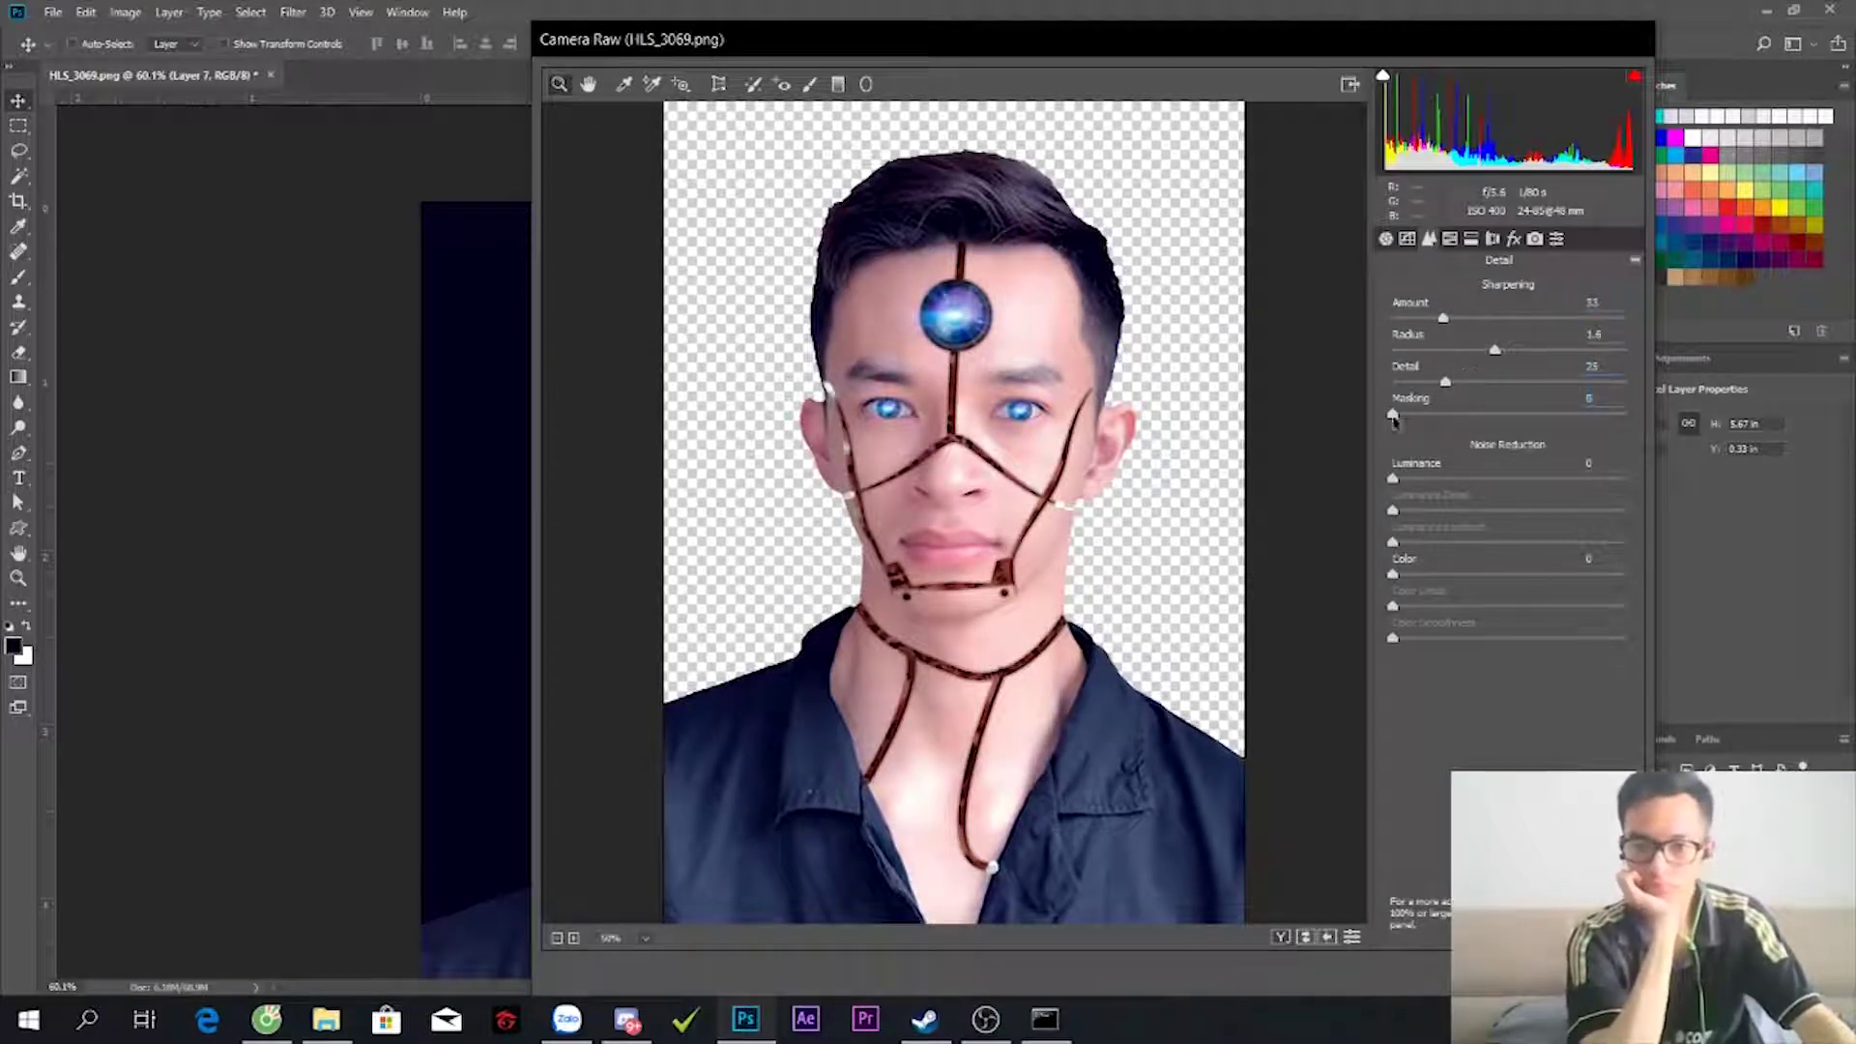
- Shift the HSL hues, including Blues to +14 and Yellows to +17
left_click(1449, 240)
mouse_move(1508, 423)
left_mouse_down()
mouse_move(1505, 394)
mouse_move(1550, 453)
left_mouse_up()
left_click(1508, 550)
mouse_move(1509, 551)
left_mouse_down()
mouse_move(1524, 581)
mouse_move(1479, 613)
left_mouse_up()
left_click_drag(1508, 485, 1527, 454)
left_click_drag(1541, 390, 1518, 390)
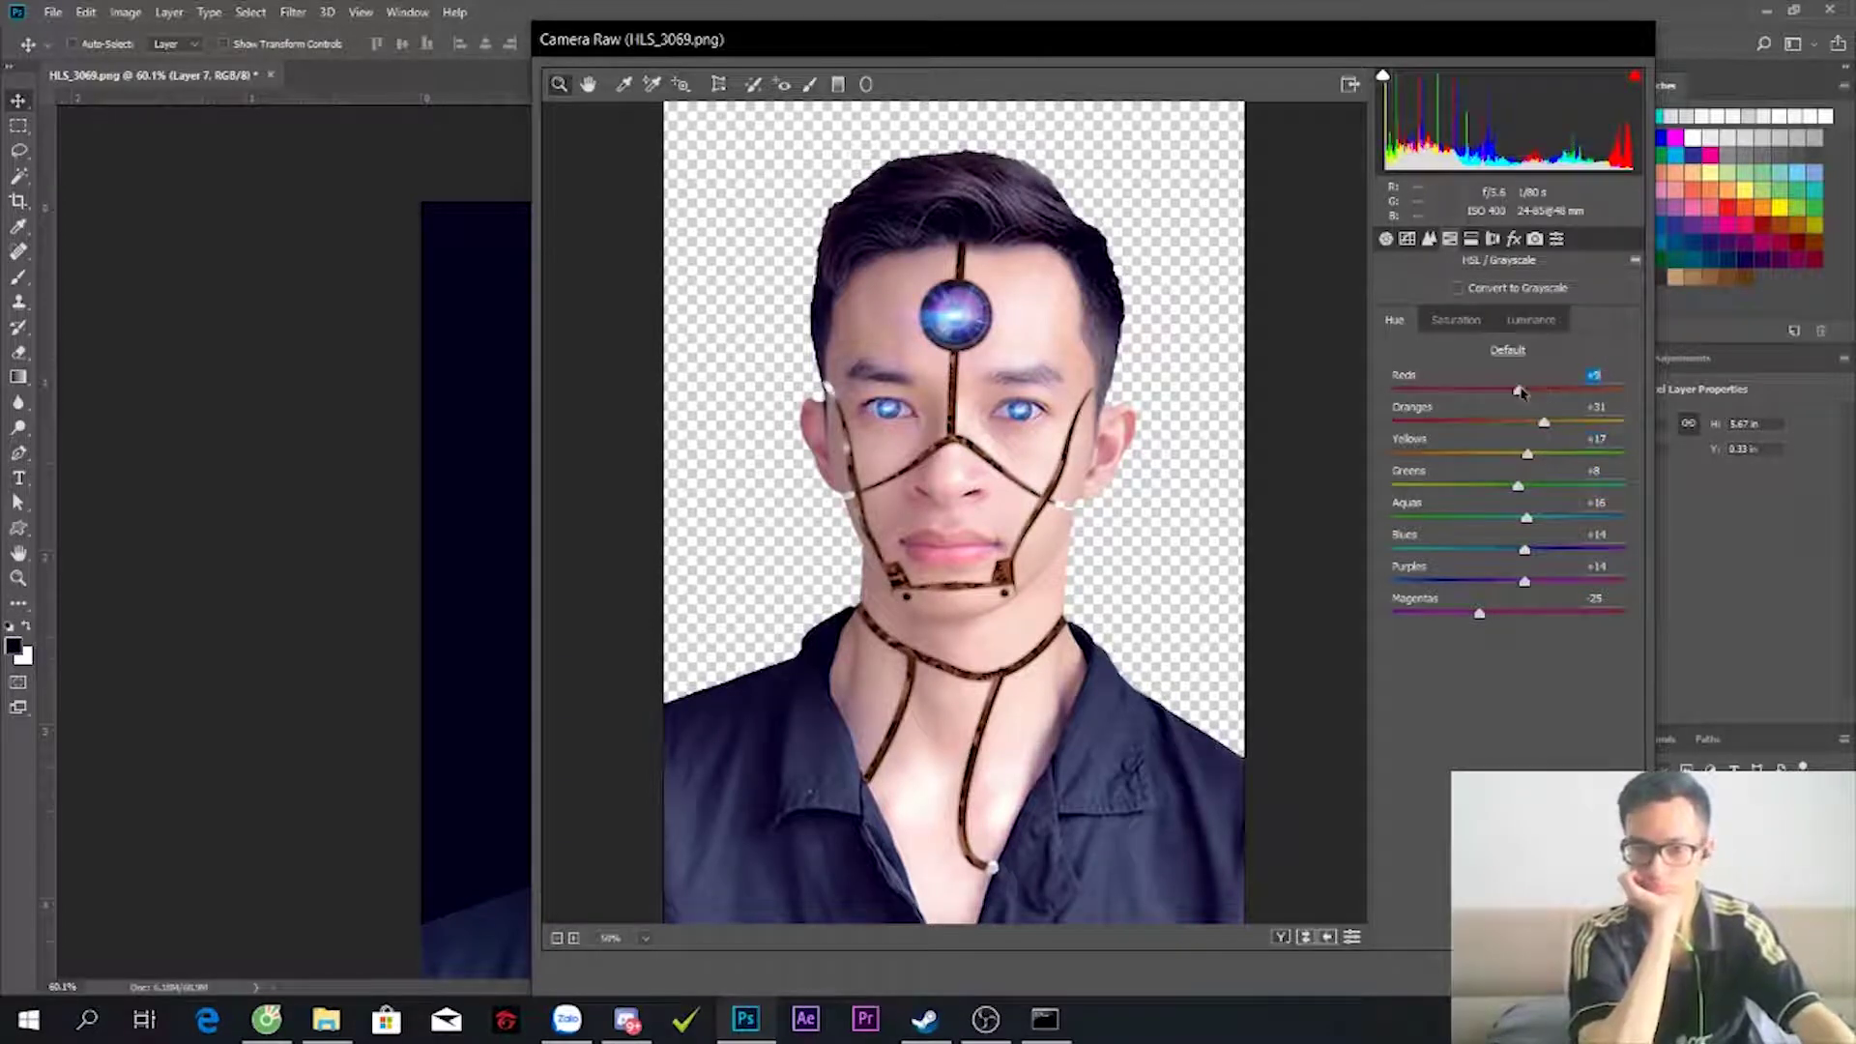
- Add Dehaze in Effects and draw a Radial Filter over the lower image
left_click(1471, 239)
left_click(1492, 239)
left_click_drag(1507, 321, 1517, 323)
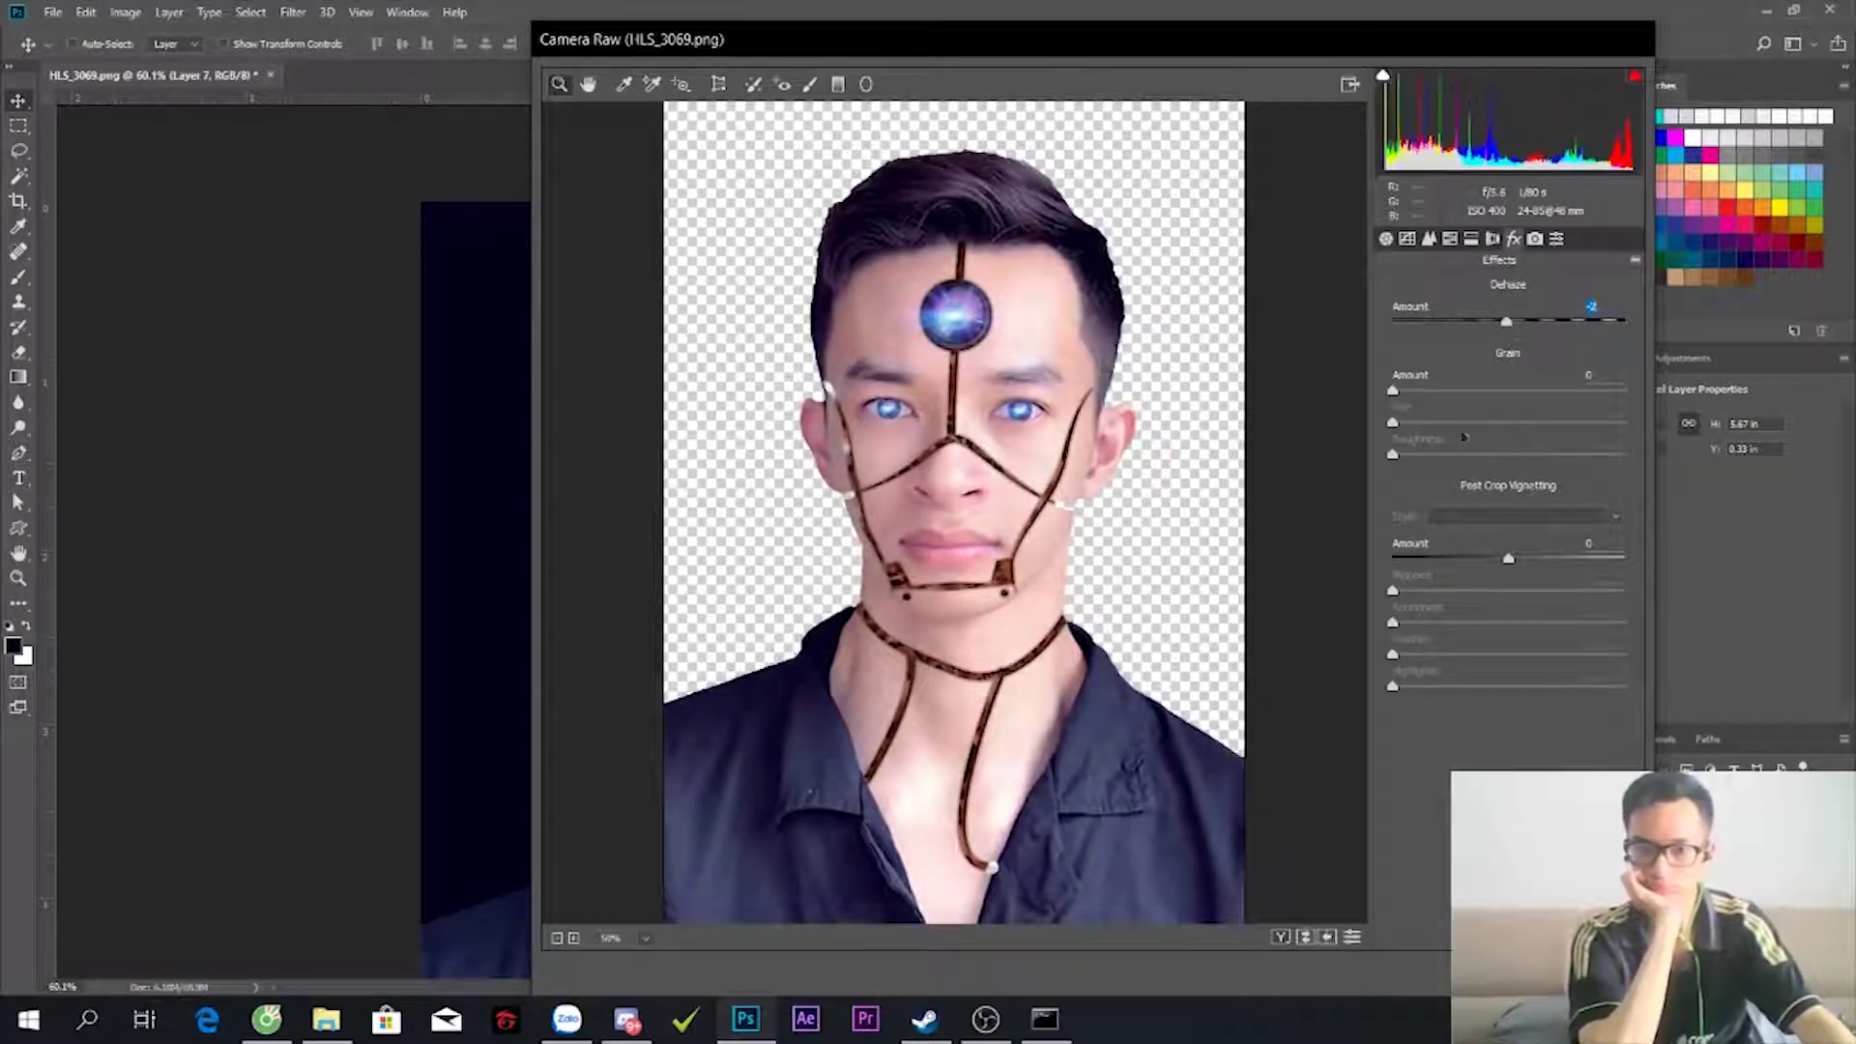
left_click(1534, 239)
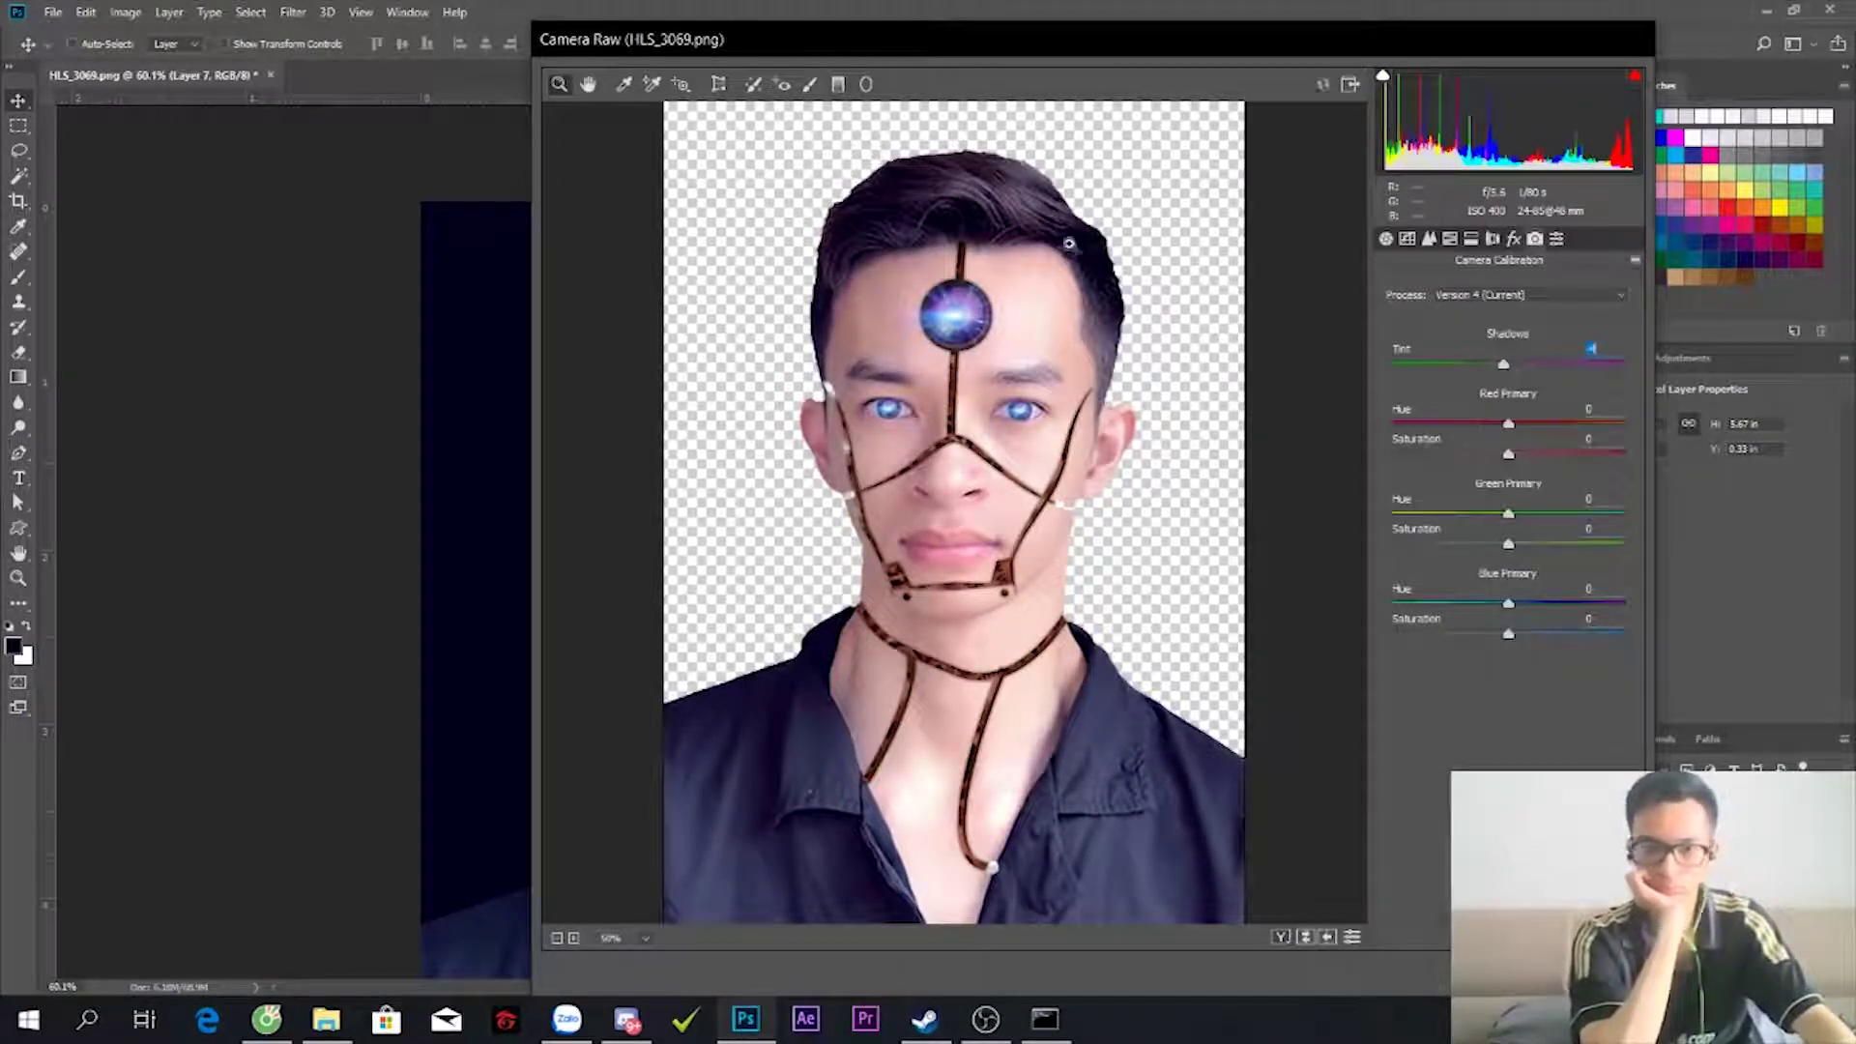
left_click(866, 85)
left_click_drag(957, 522, 1258, 925)
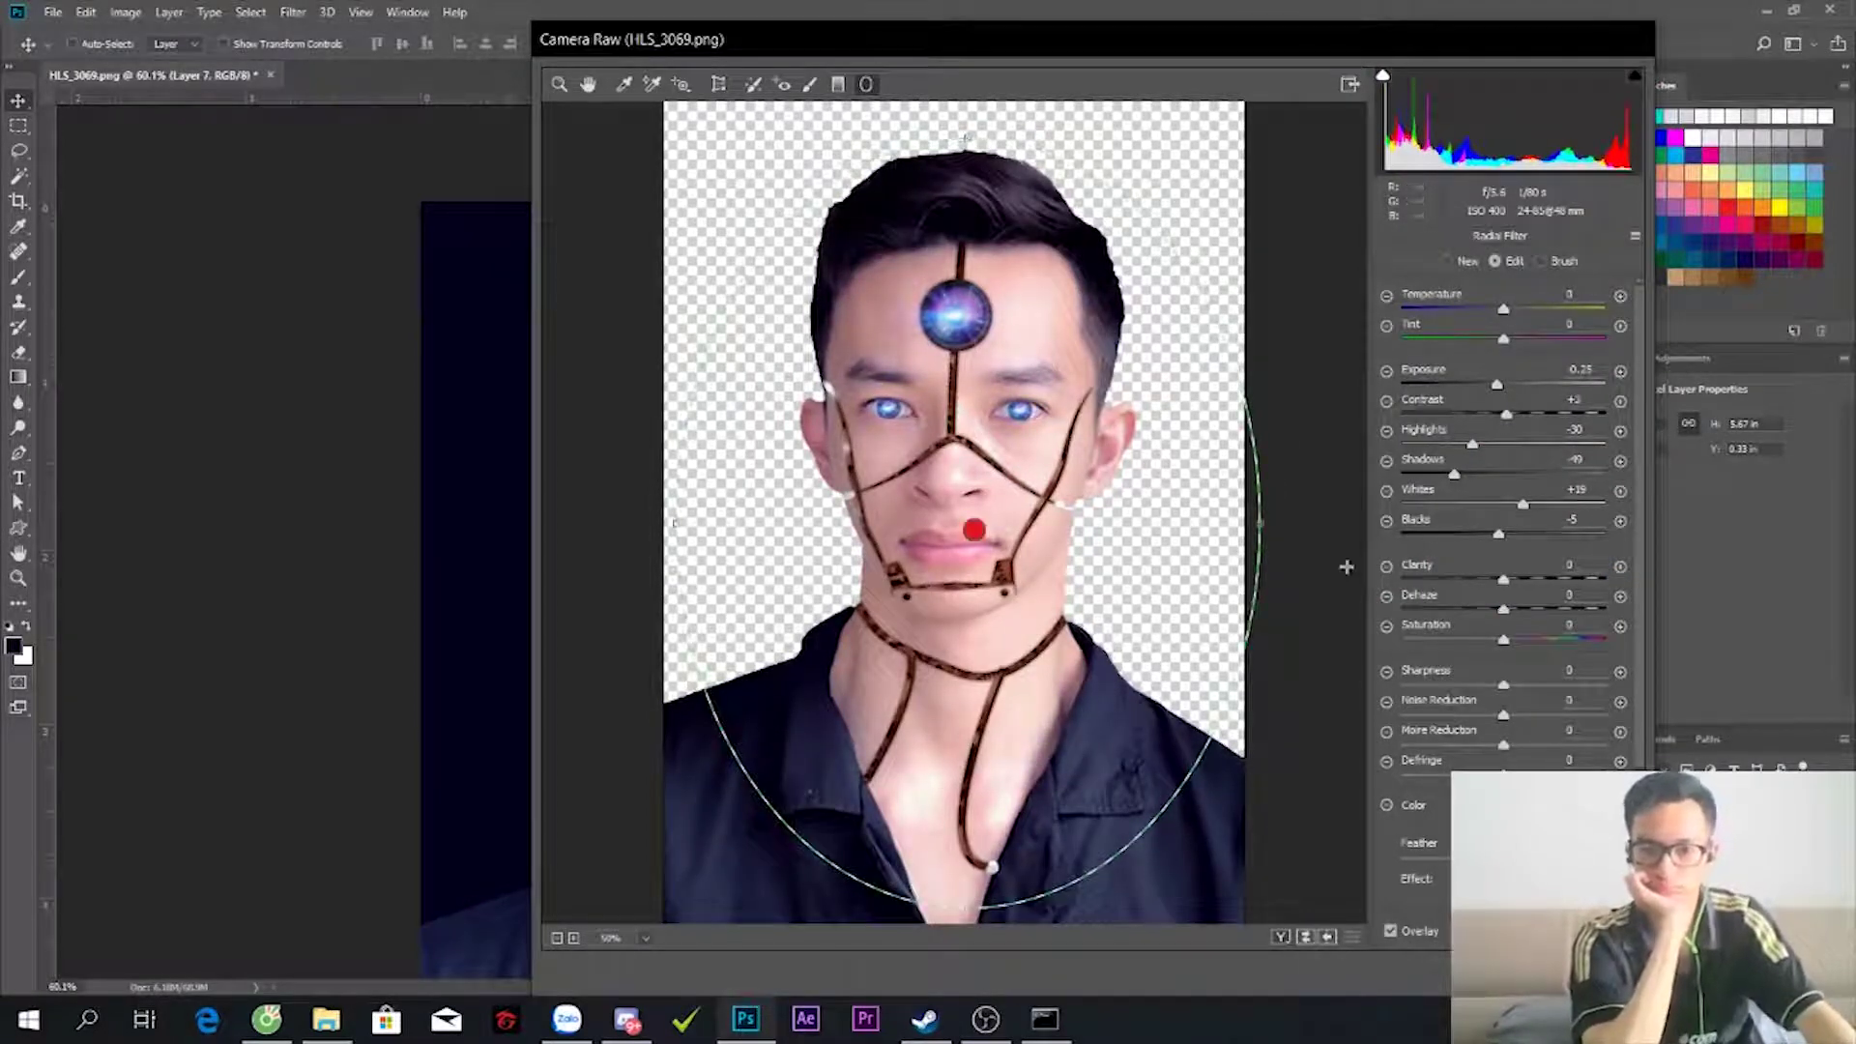
- Redraw the radial filter around face and chest with Exposure -0.40, Clarity -57, Dehaze +10, then apply it
key("Delete")
left_click_drag(944, 568, 1179, 904)
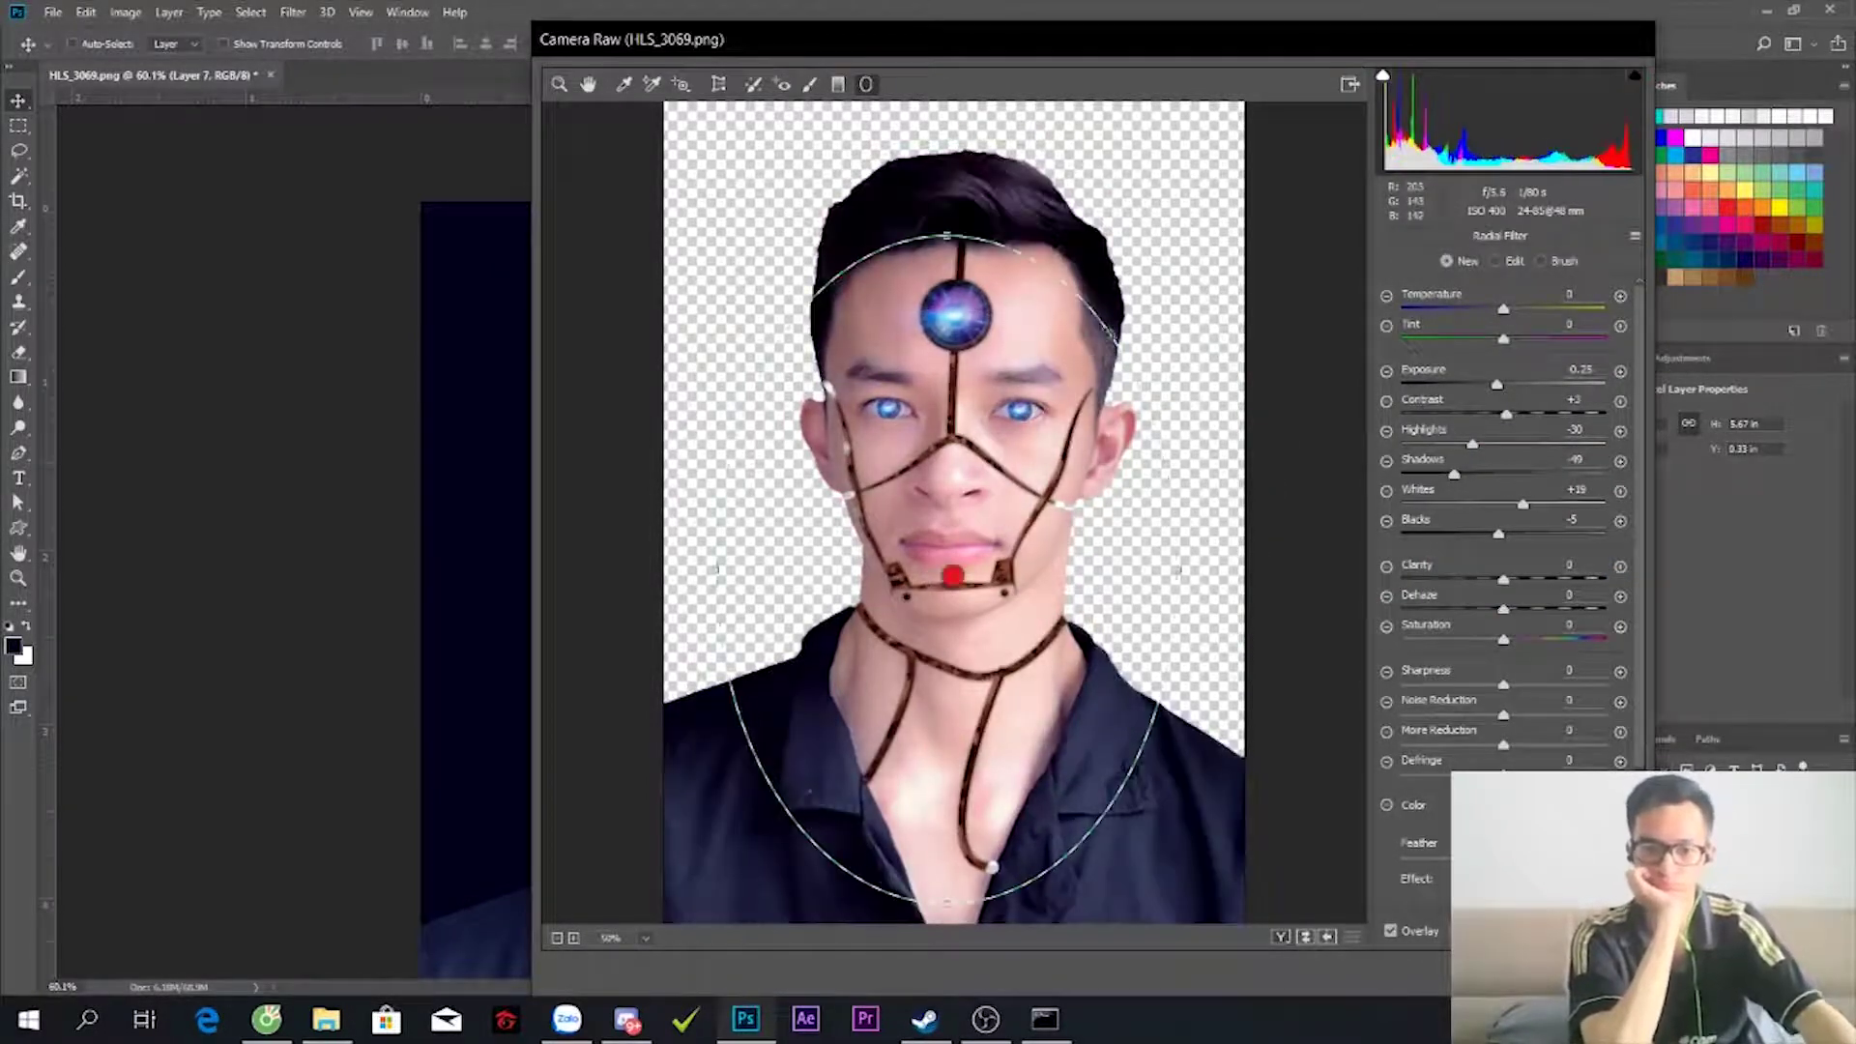
mouse_move(1498, 387)
left_mouse_down()
mouse_move(1457, 486)
mouse_move(1527, 506)
mouse_move(1477, 536)
left_mouse_up()
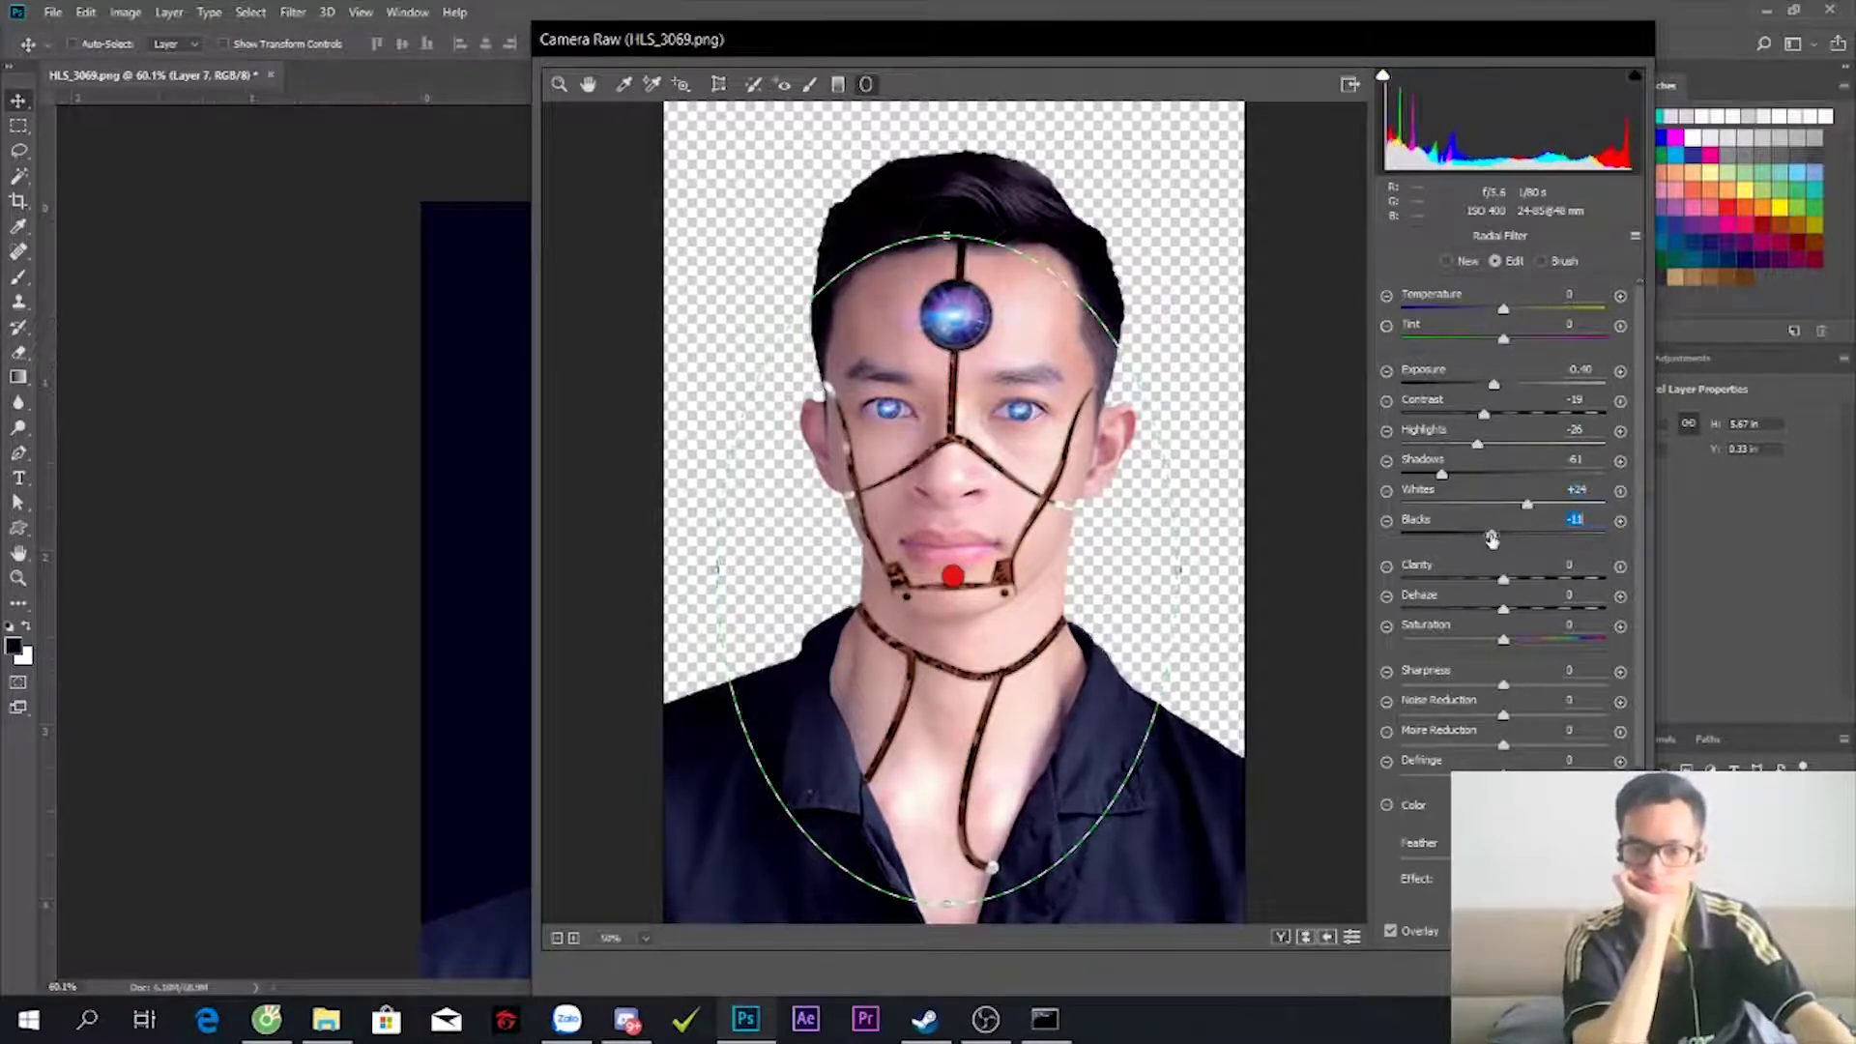
left_click_drag(1508, 616, 1505, 618)
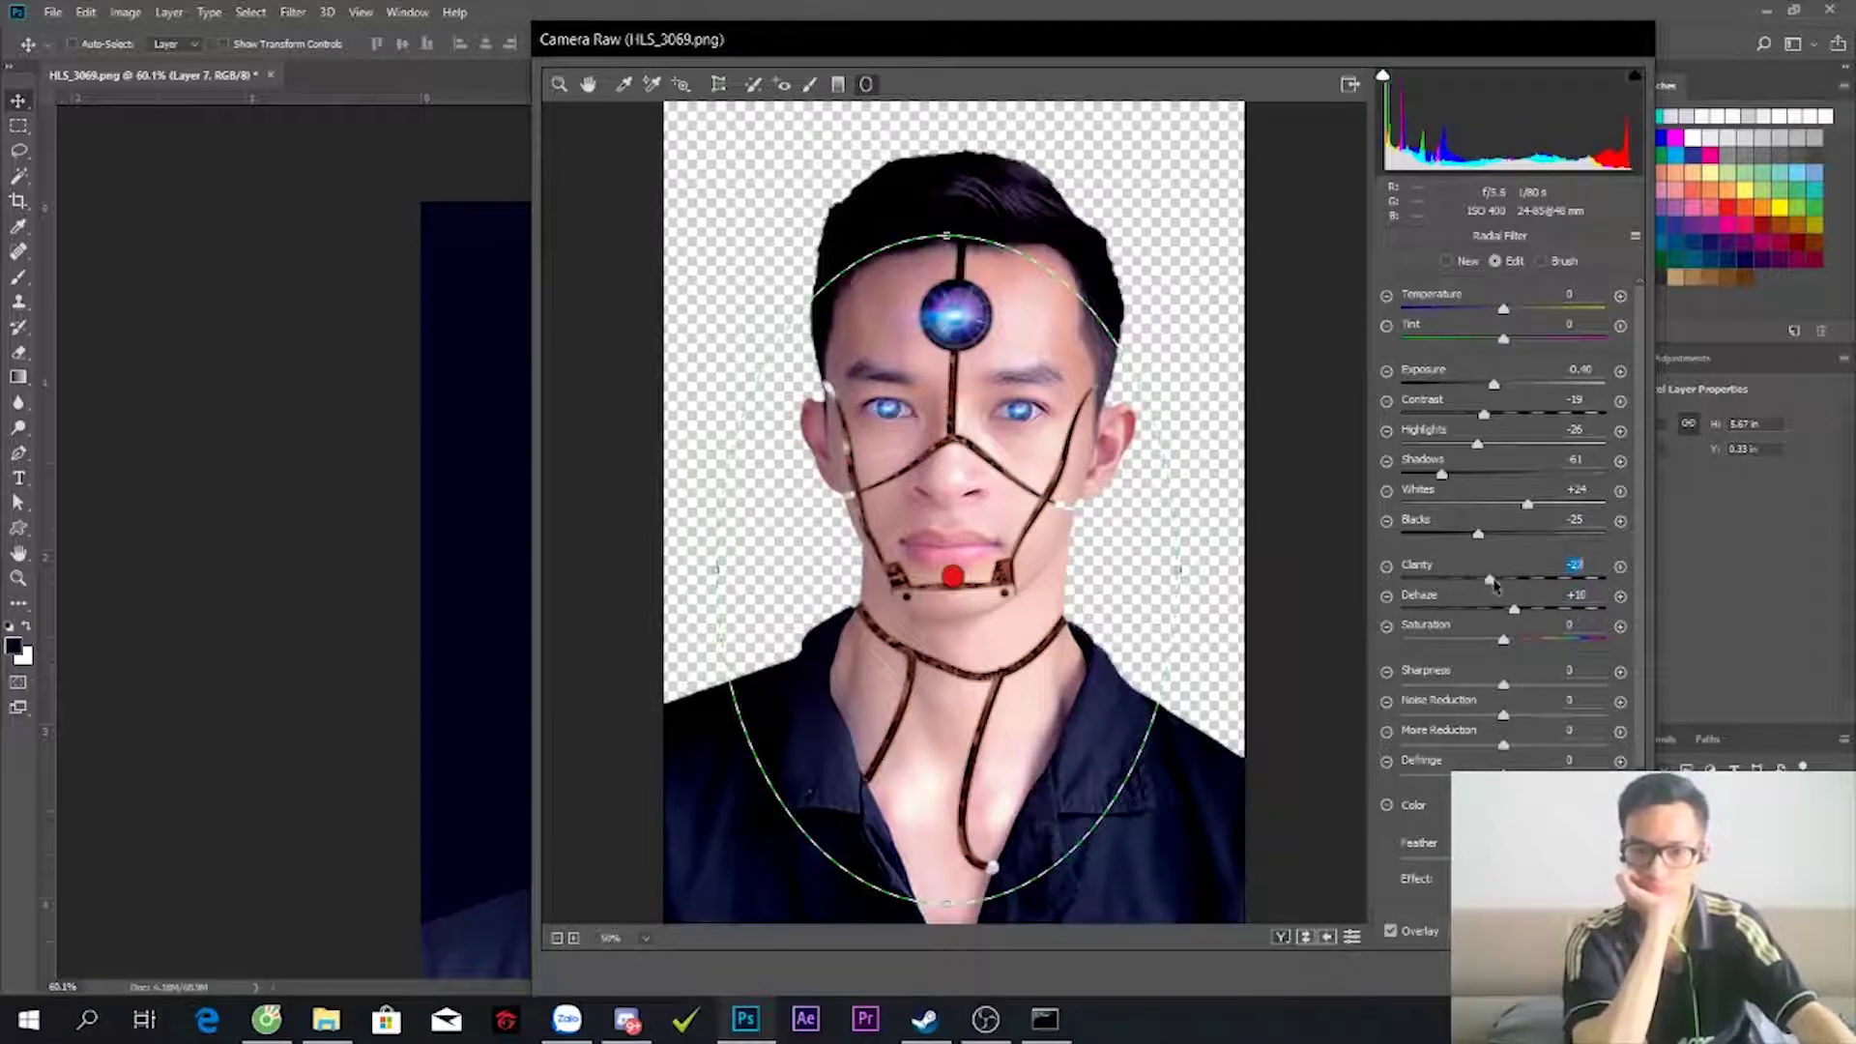
left_click_drag(1494, 583, 1500, 580)
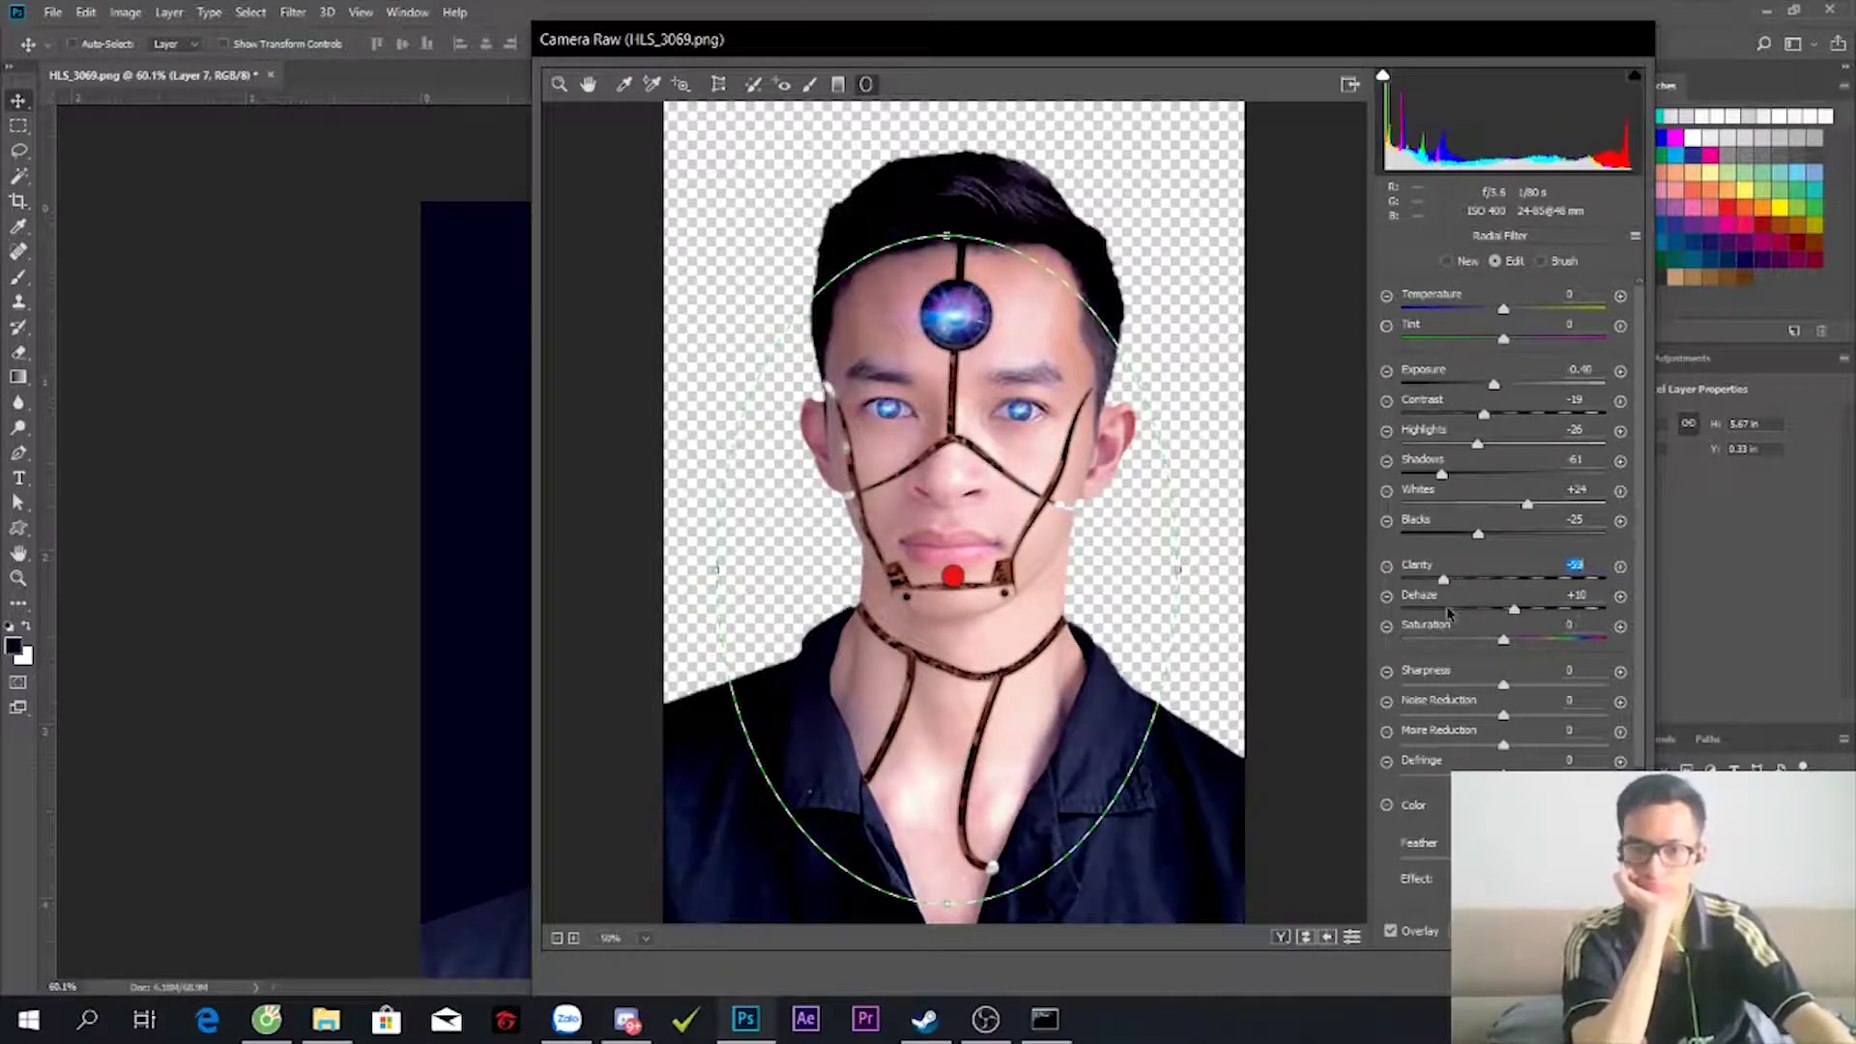
mouse_move(1513, 611)
left_mouse_down()
mouse_move(1394, 663)
mouse_move(1508, 646)
left_mouse_up()
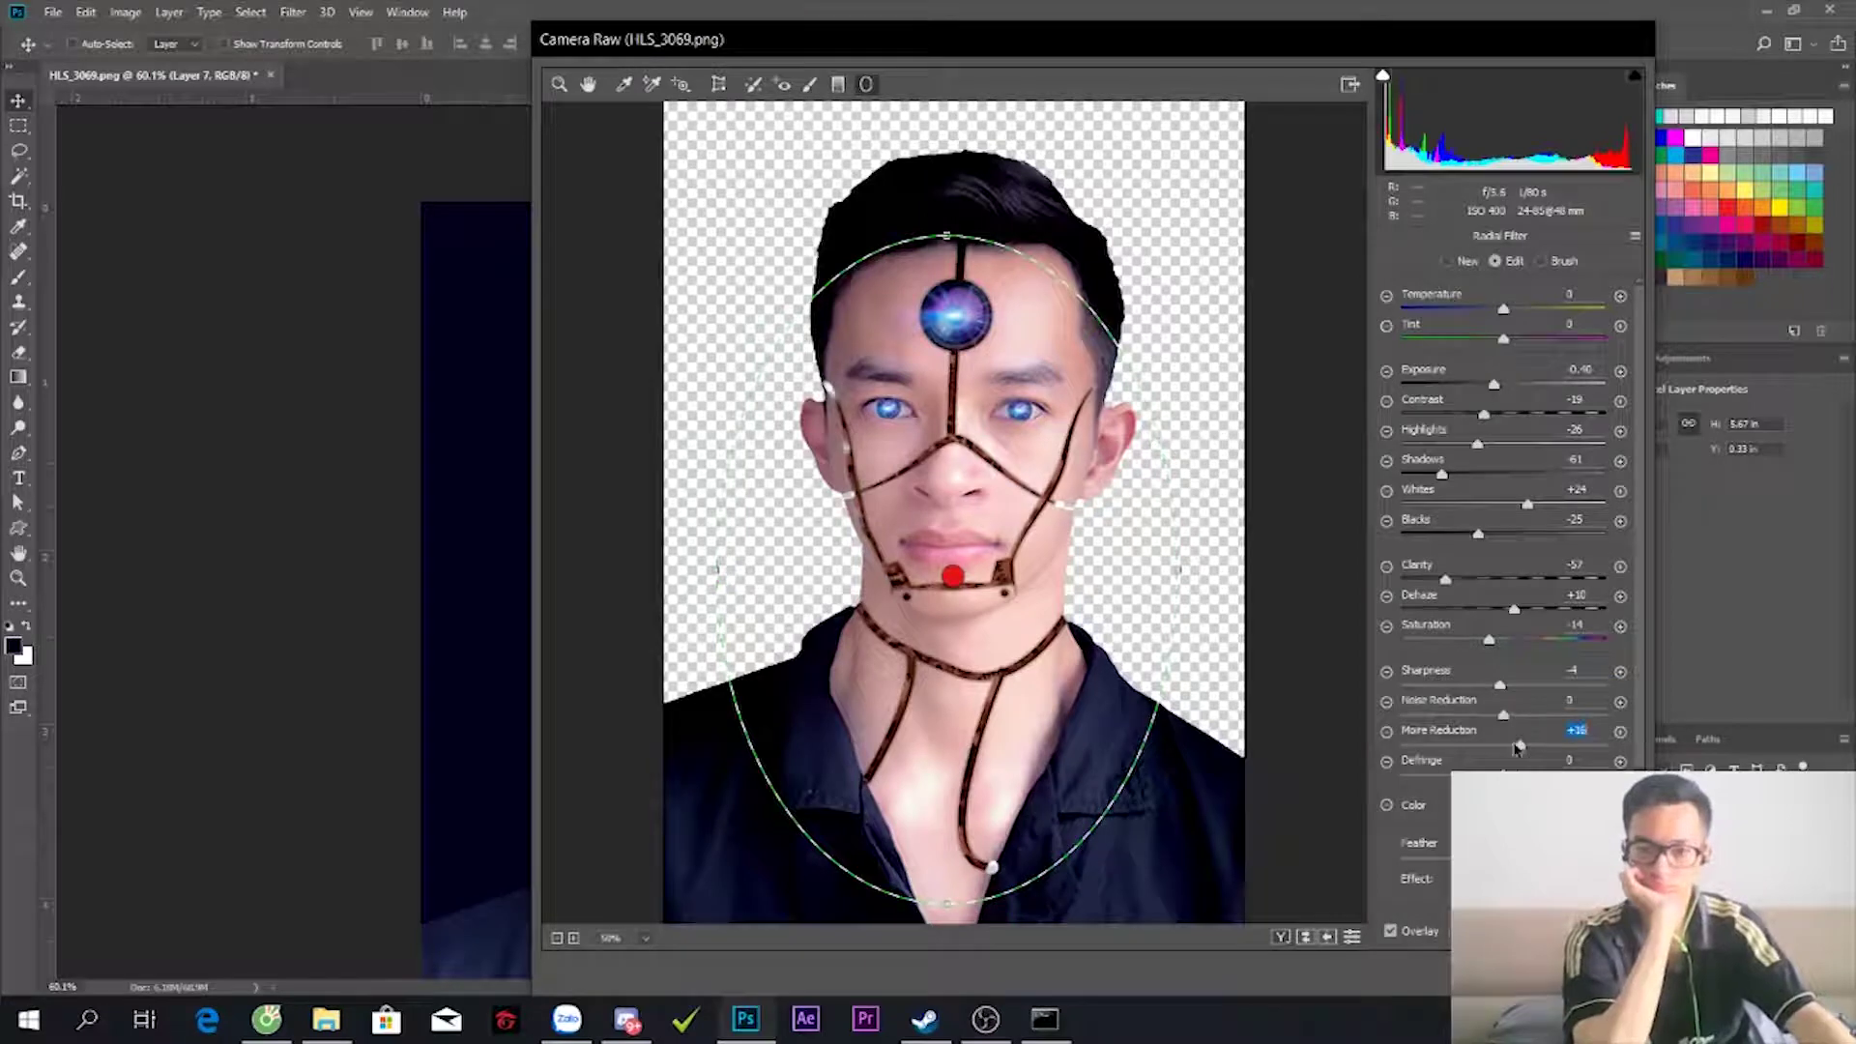
scroll(1271, 597, "up", 4)
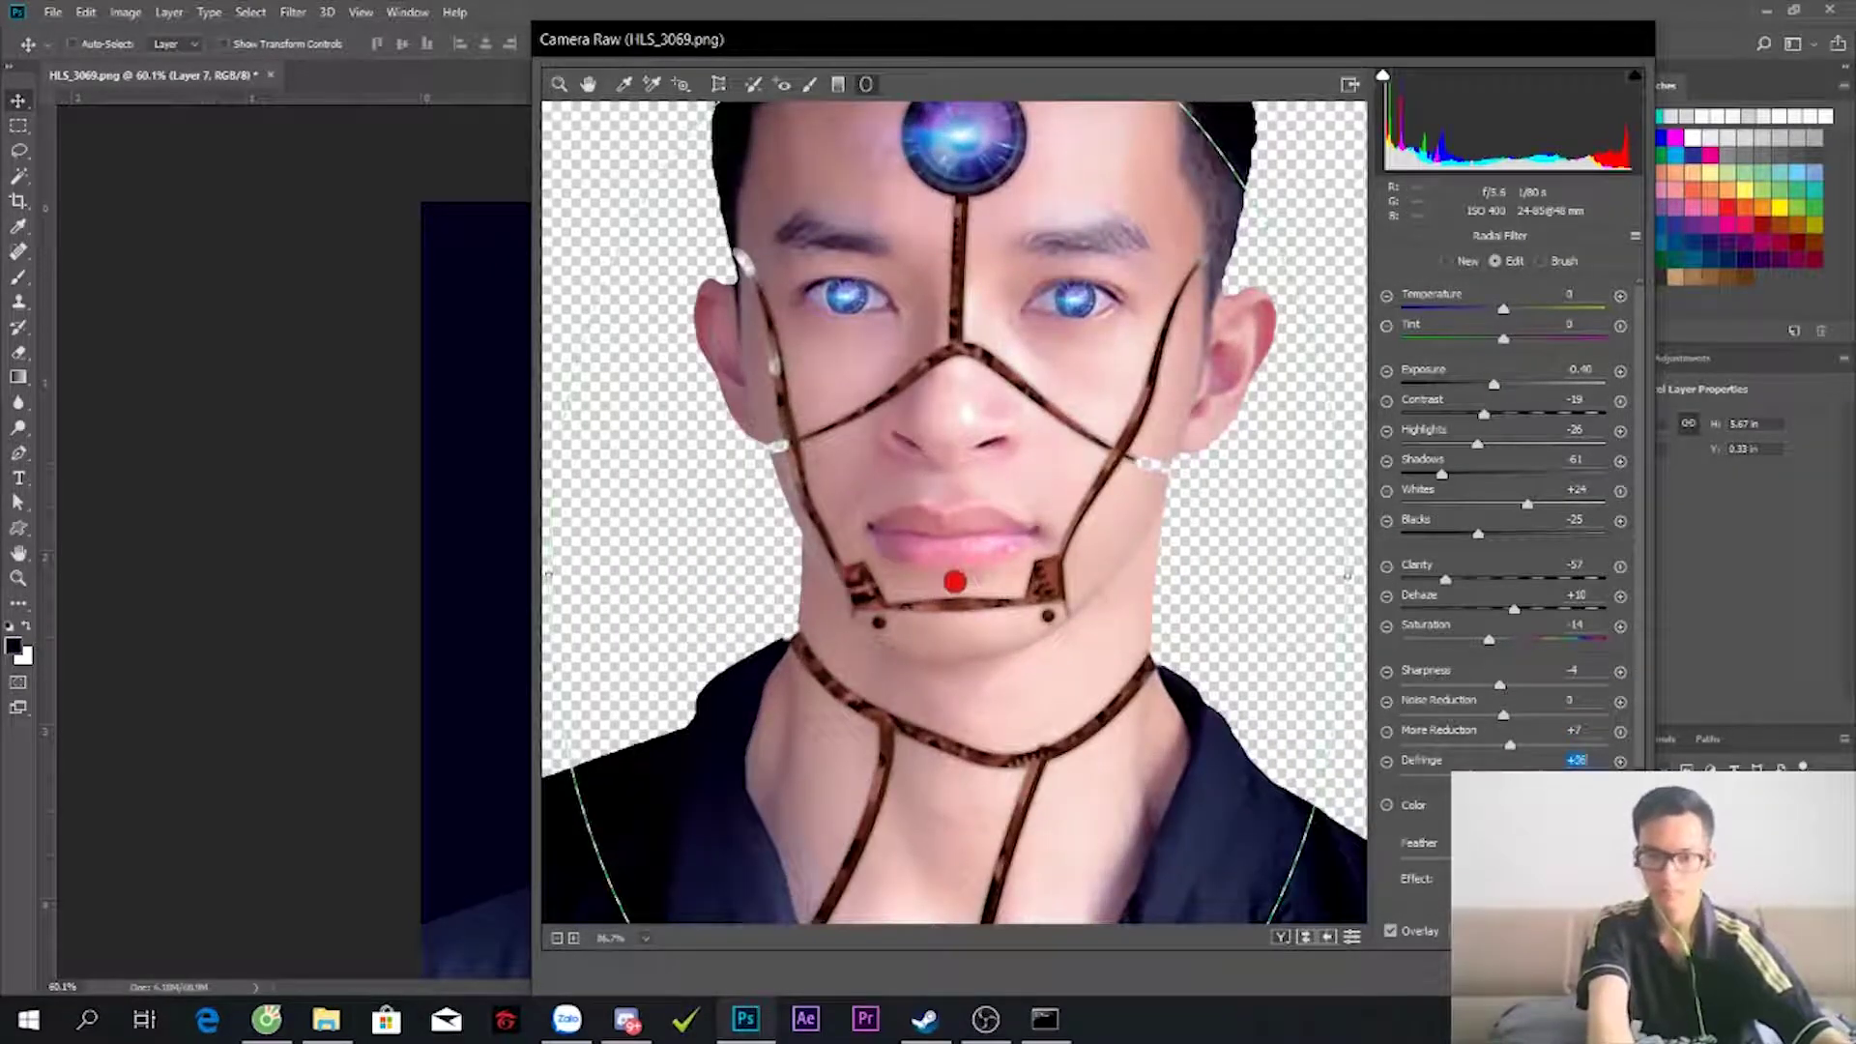
scroll(954, 512, "down", 2)
scroll(953, 512, "down", 2)
key("Return")
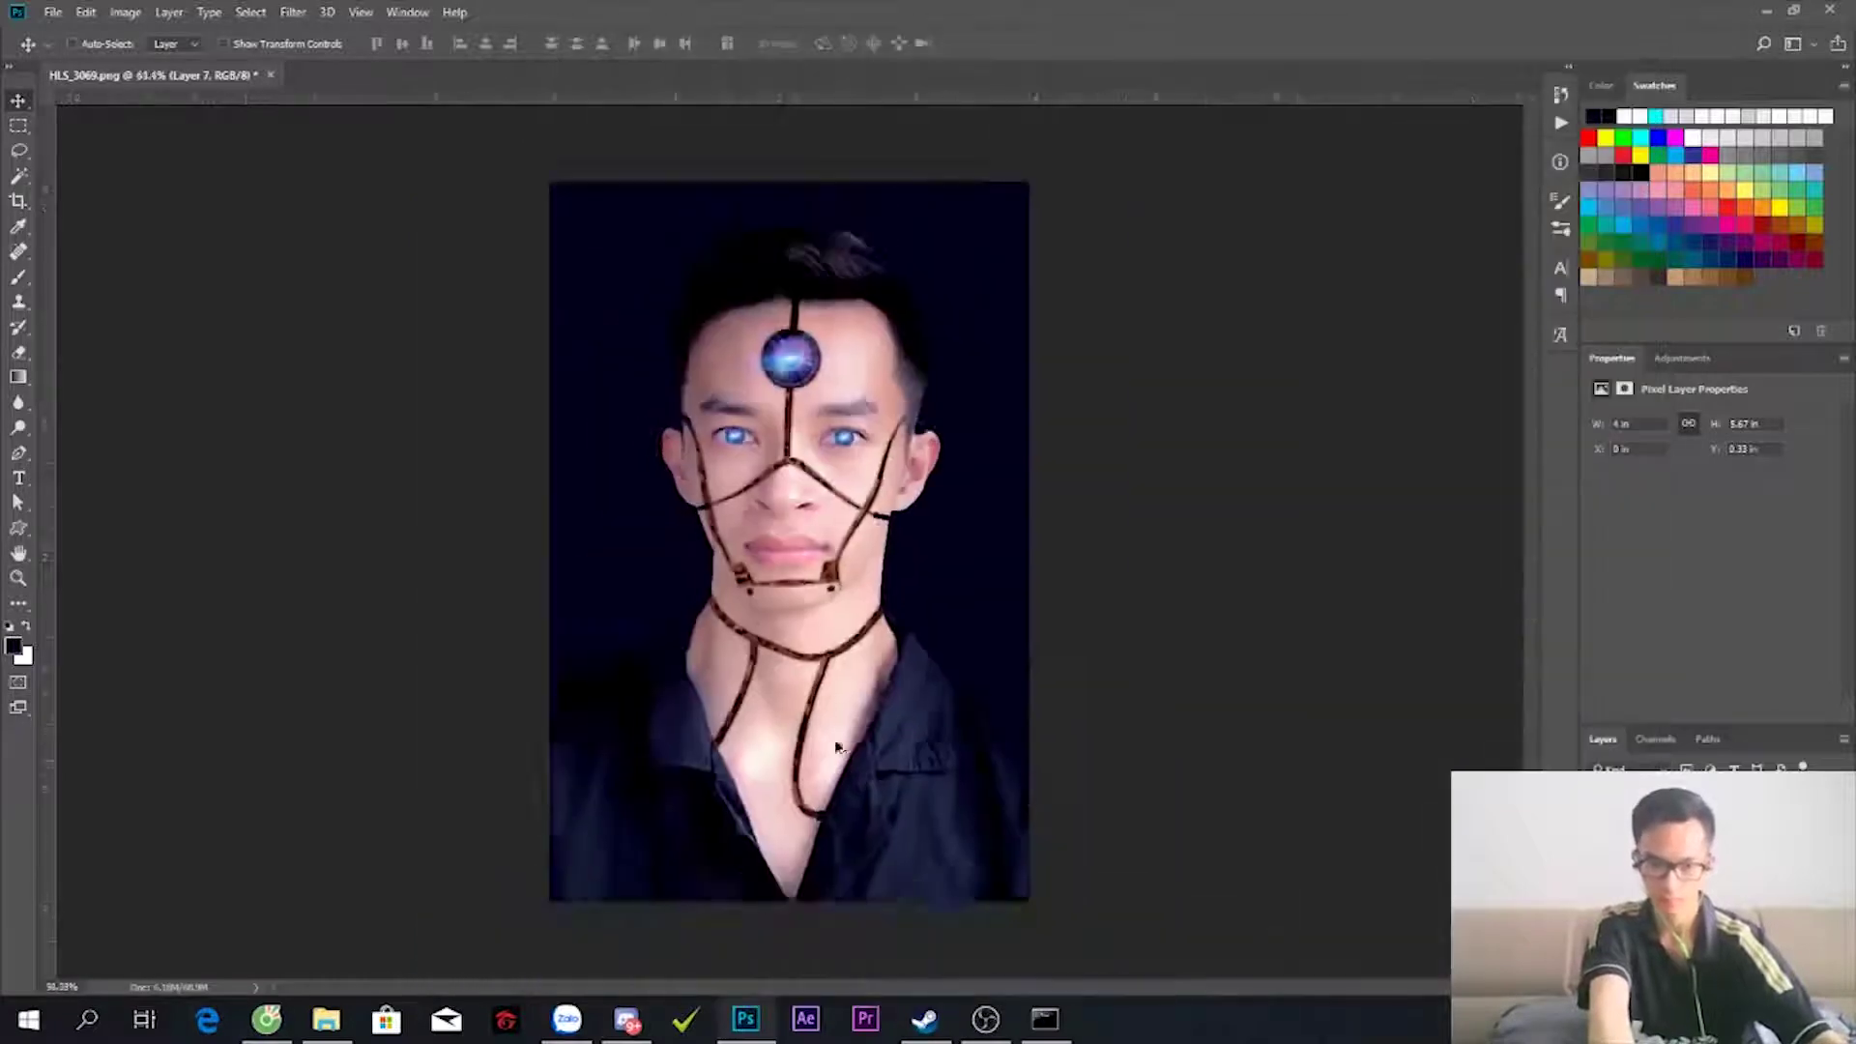
- Compare before and after, then raise Camera Raw Whites to about +23
scroll(839, 765, "up", 2)
scroll(823, 526, "down", 1)
key("ctrl+z")
key("ctrl+z")
left_click(292, 12)
left_click(367, 151)
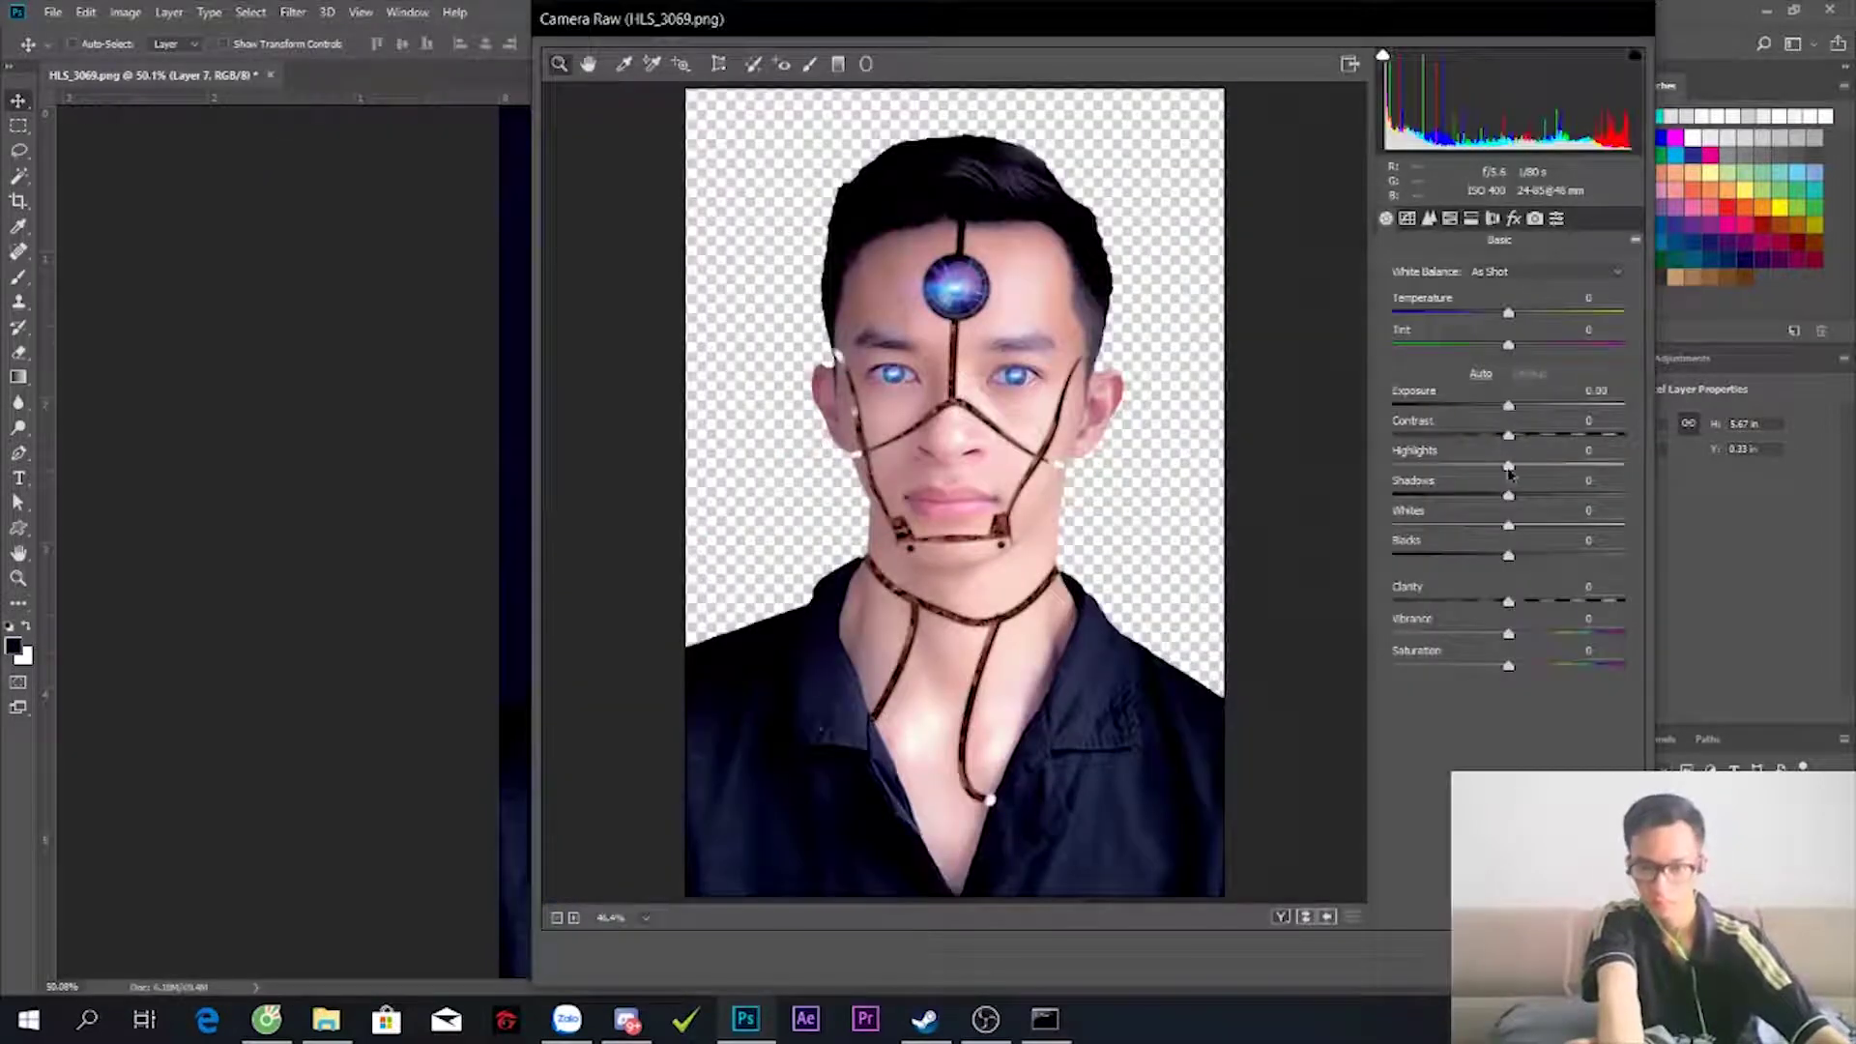
left_click_drag(1508, 527, 1606, 555)
key("Return")
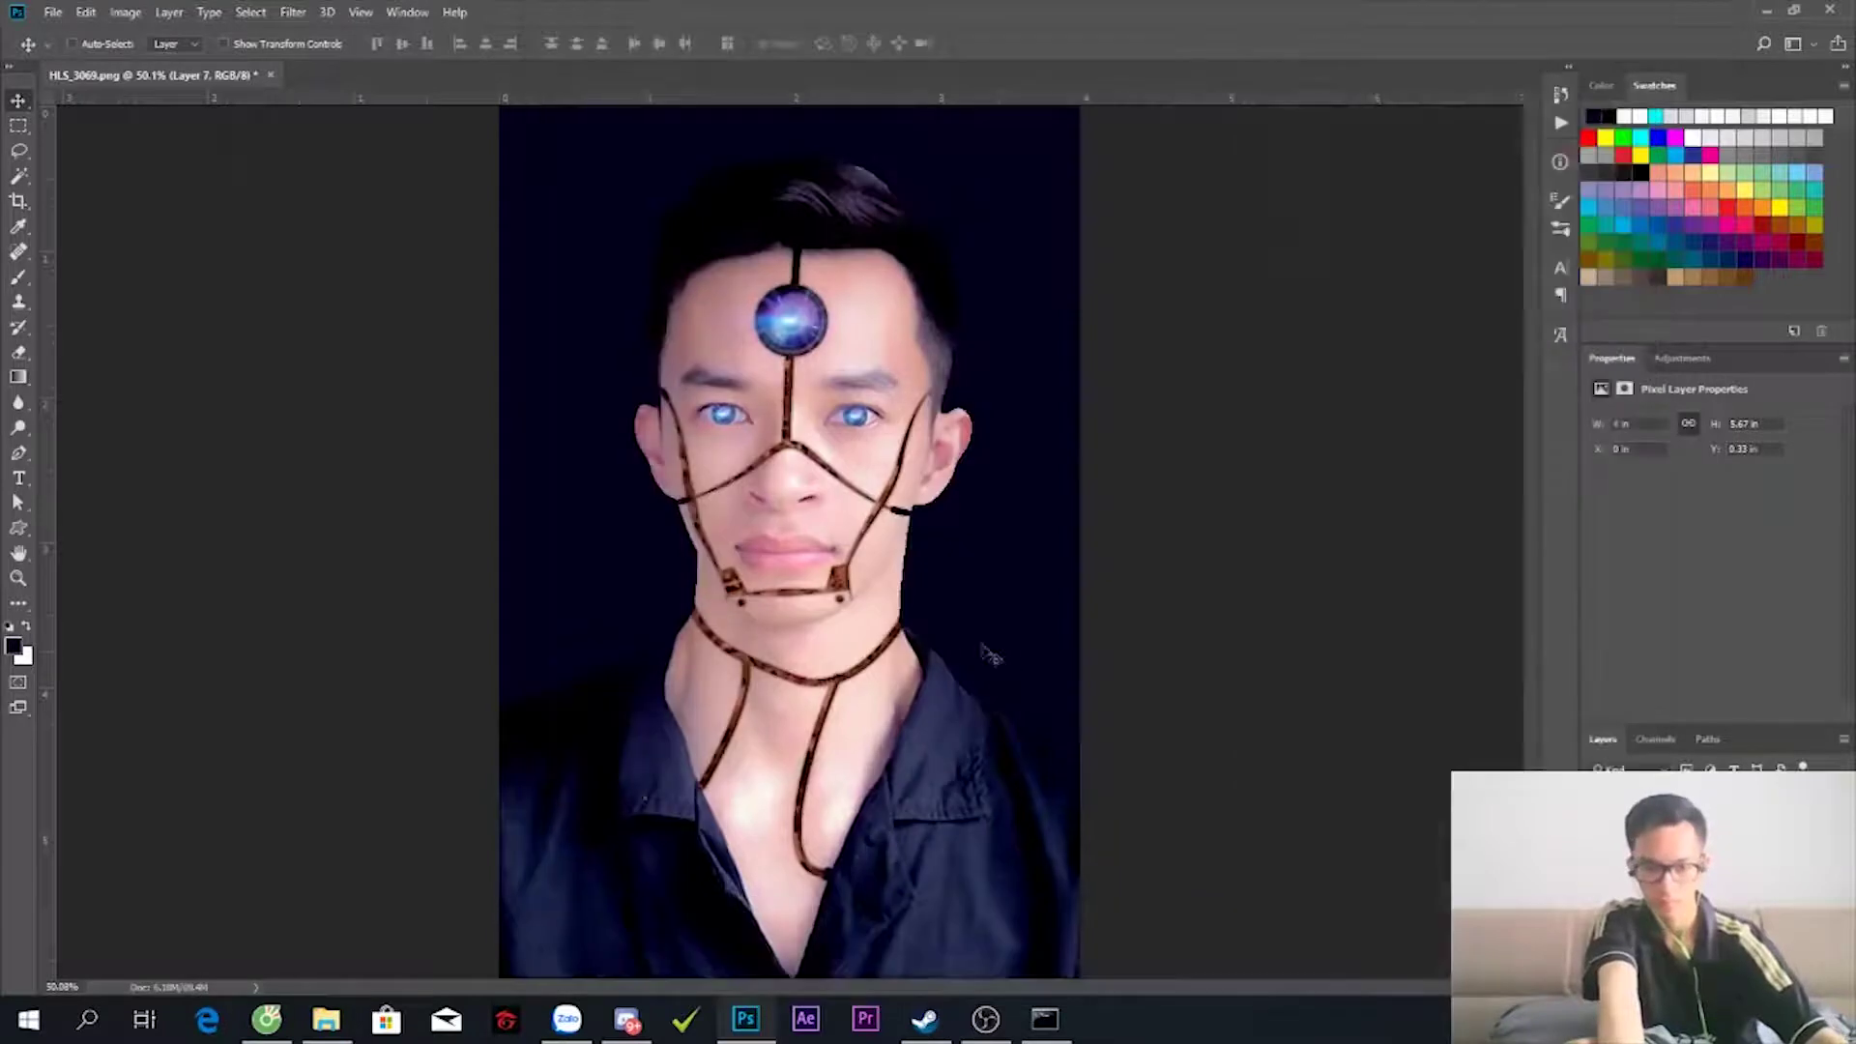
- Review the brightened portrait, undo the last change, and bring up the adjustment layer list
scroll(758, 369, "up", 1)
scroll(758, 369, "up", 1)
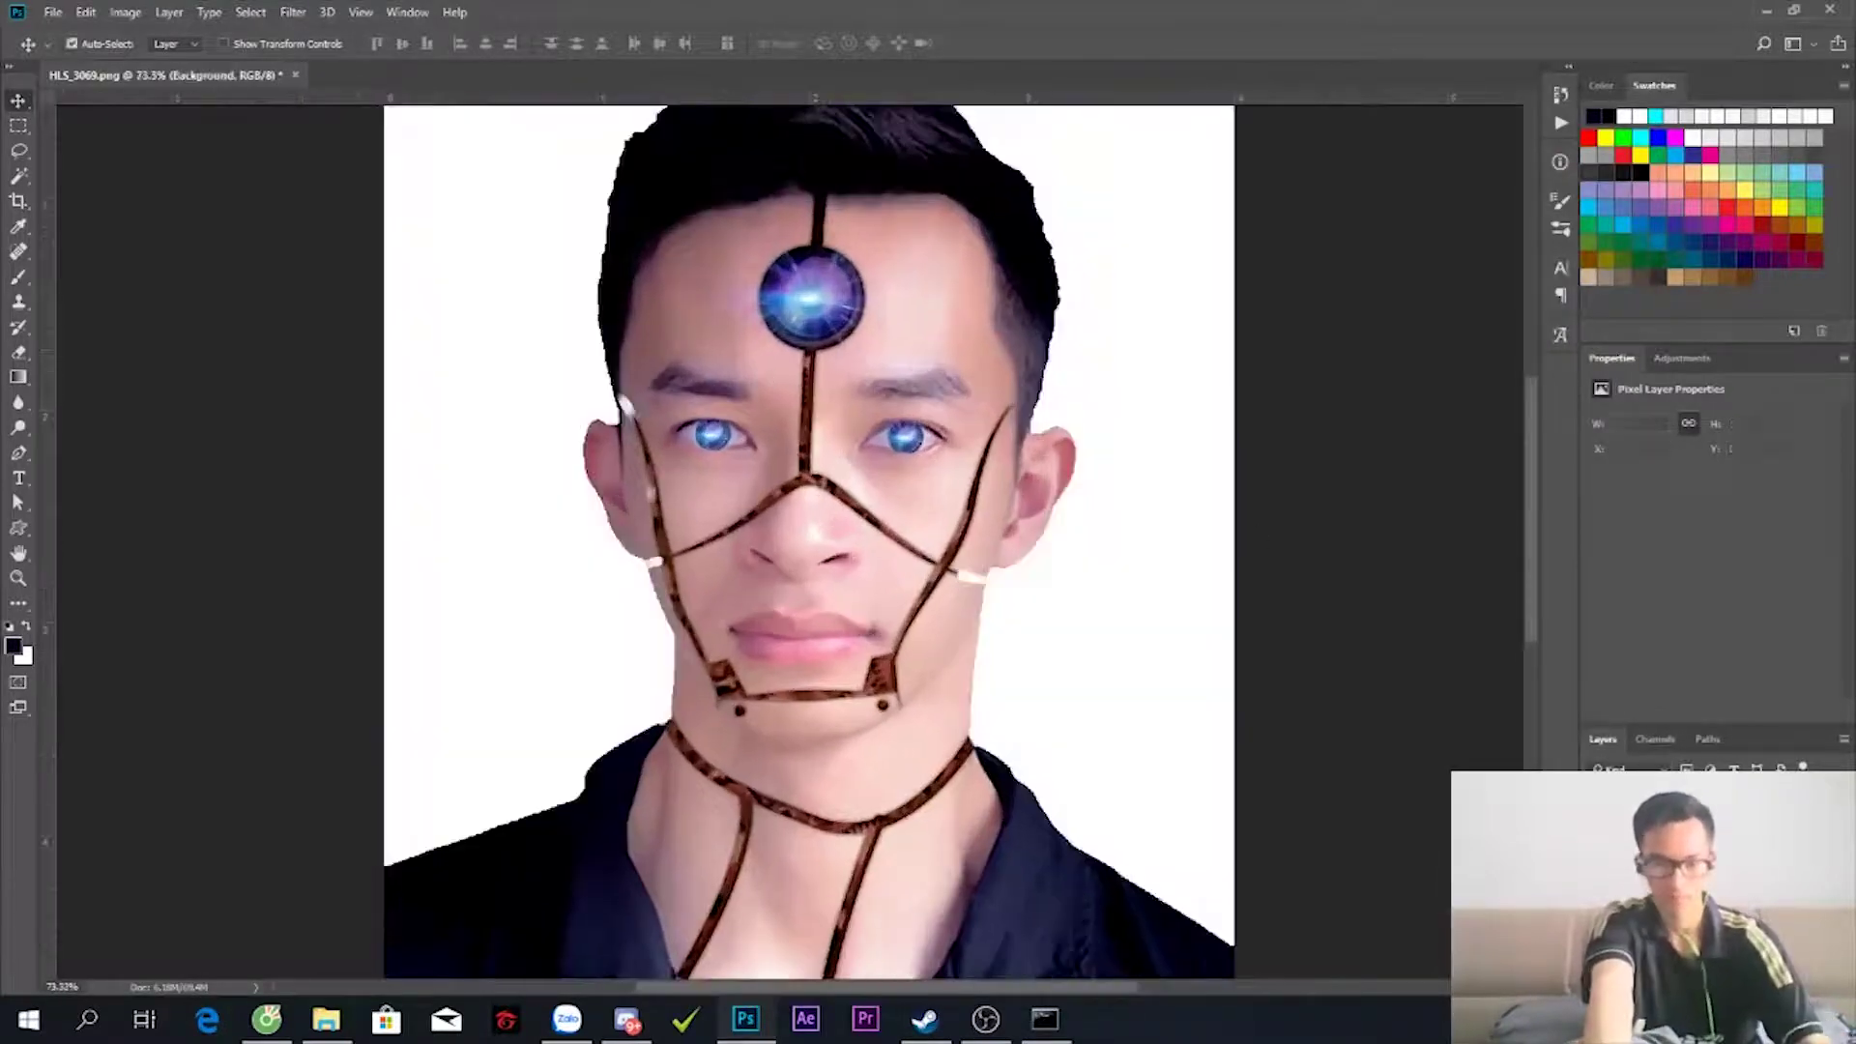
scroll(976, 622, "up", 2)
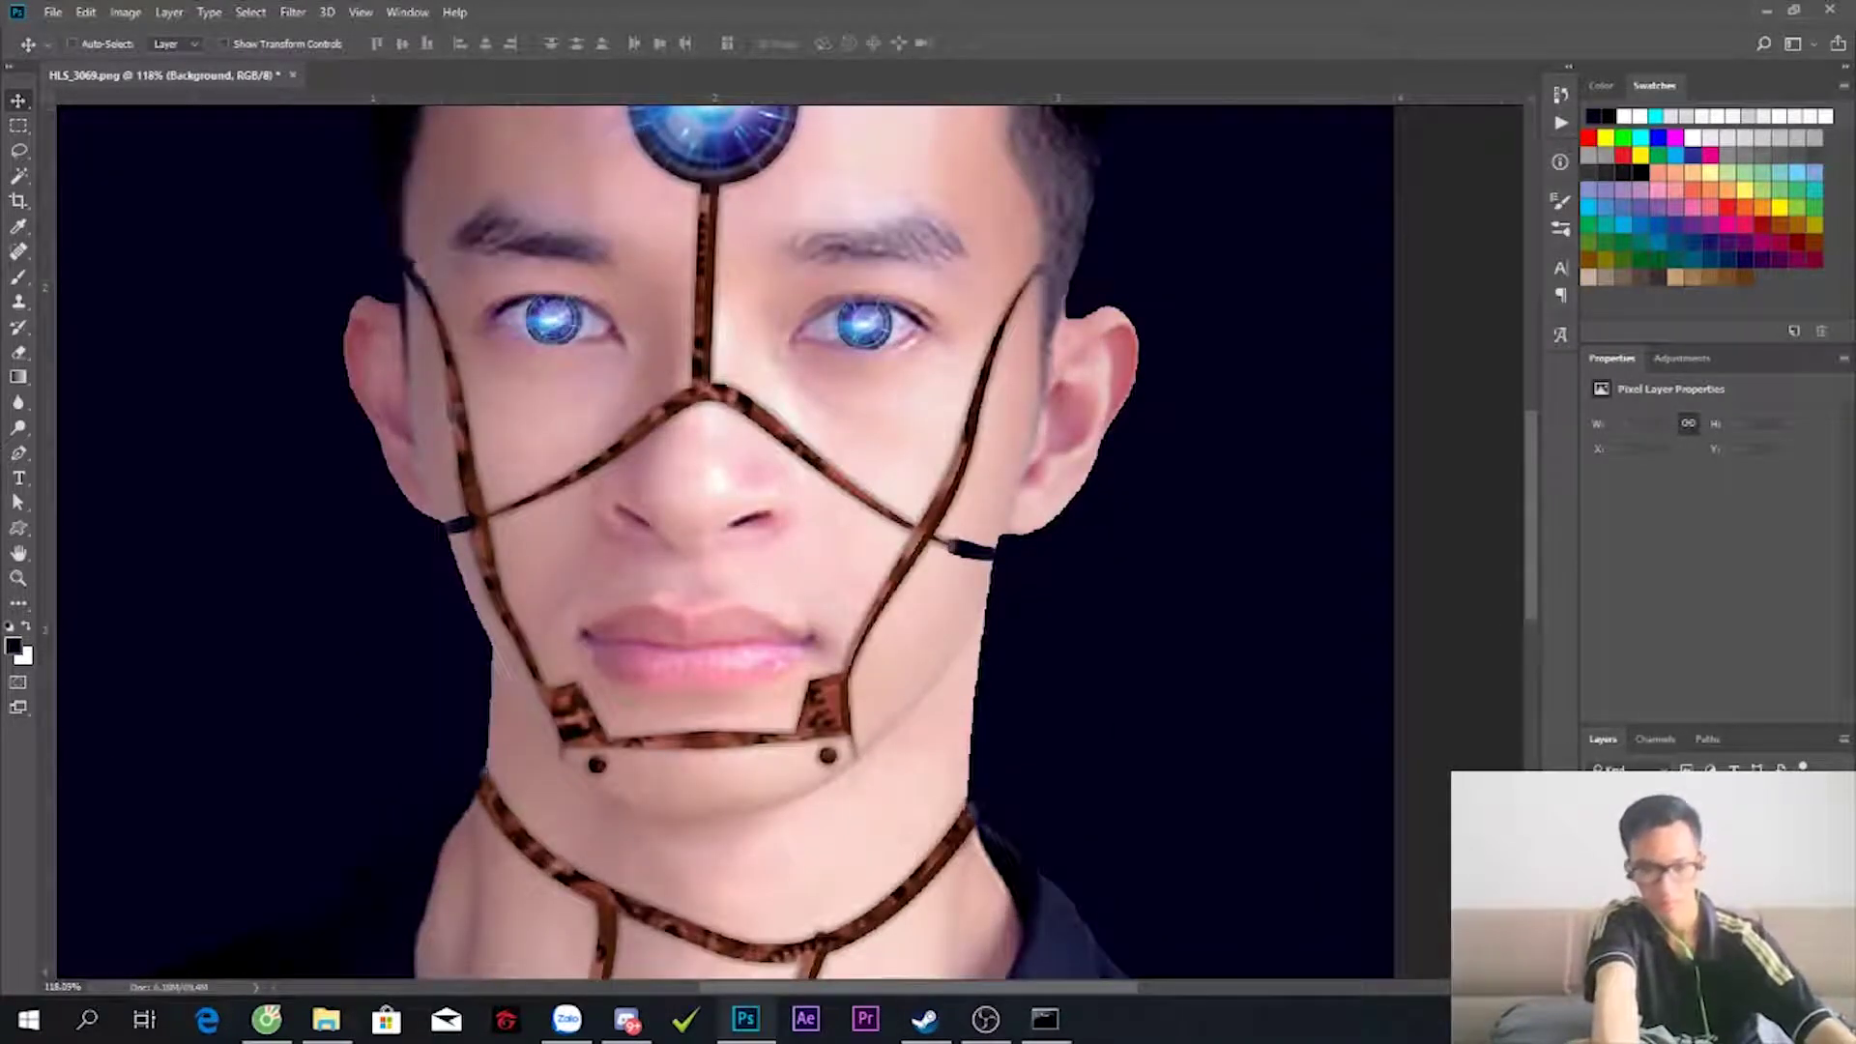
scroll(1121, 646, "down", 2)
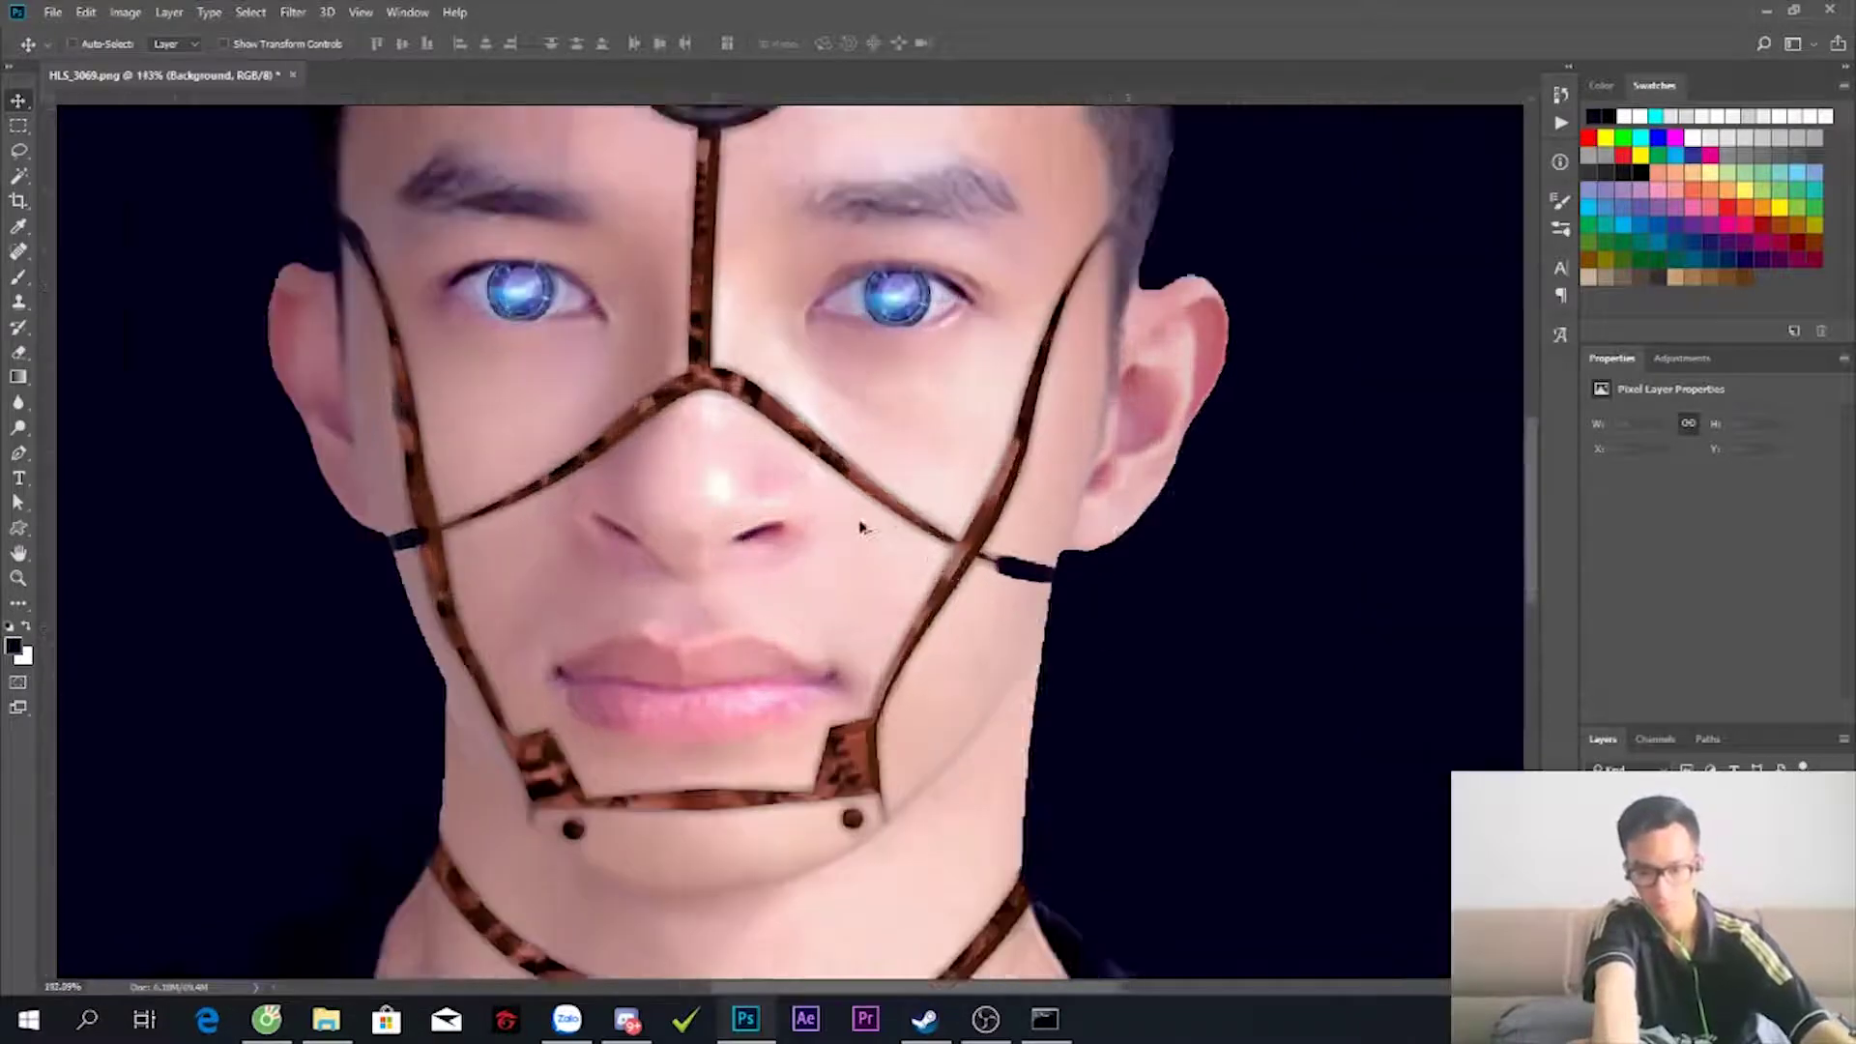
scroll(1122, 645, "down", 2)
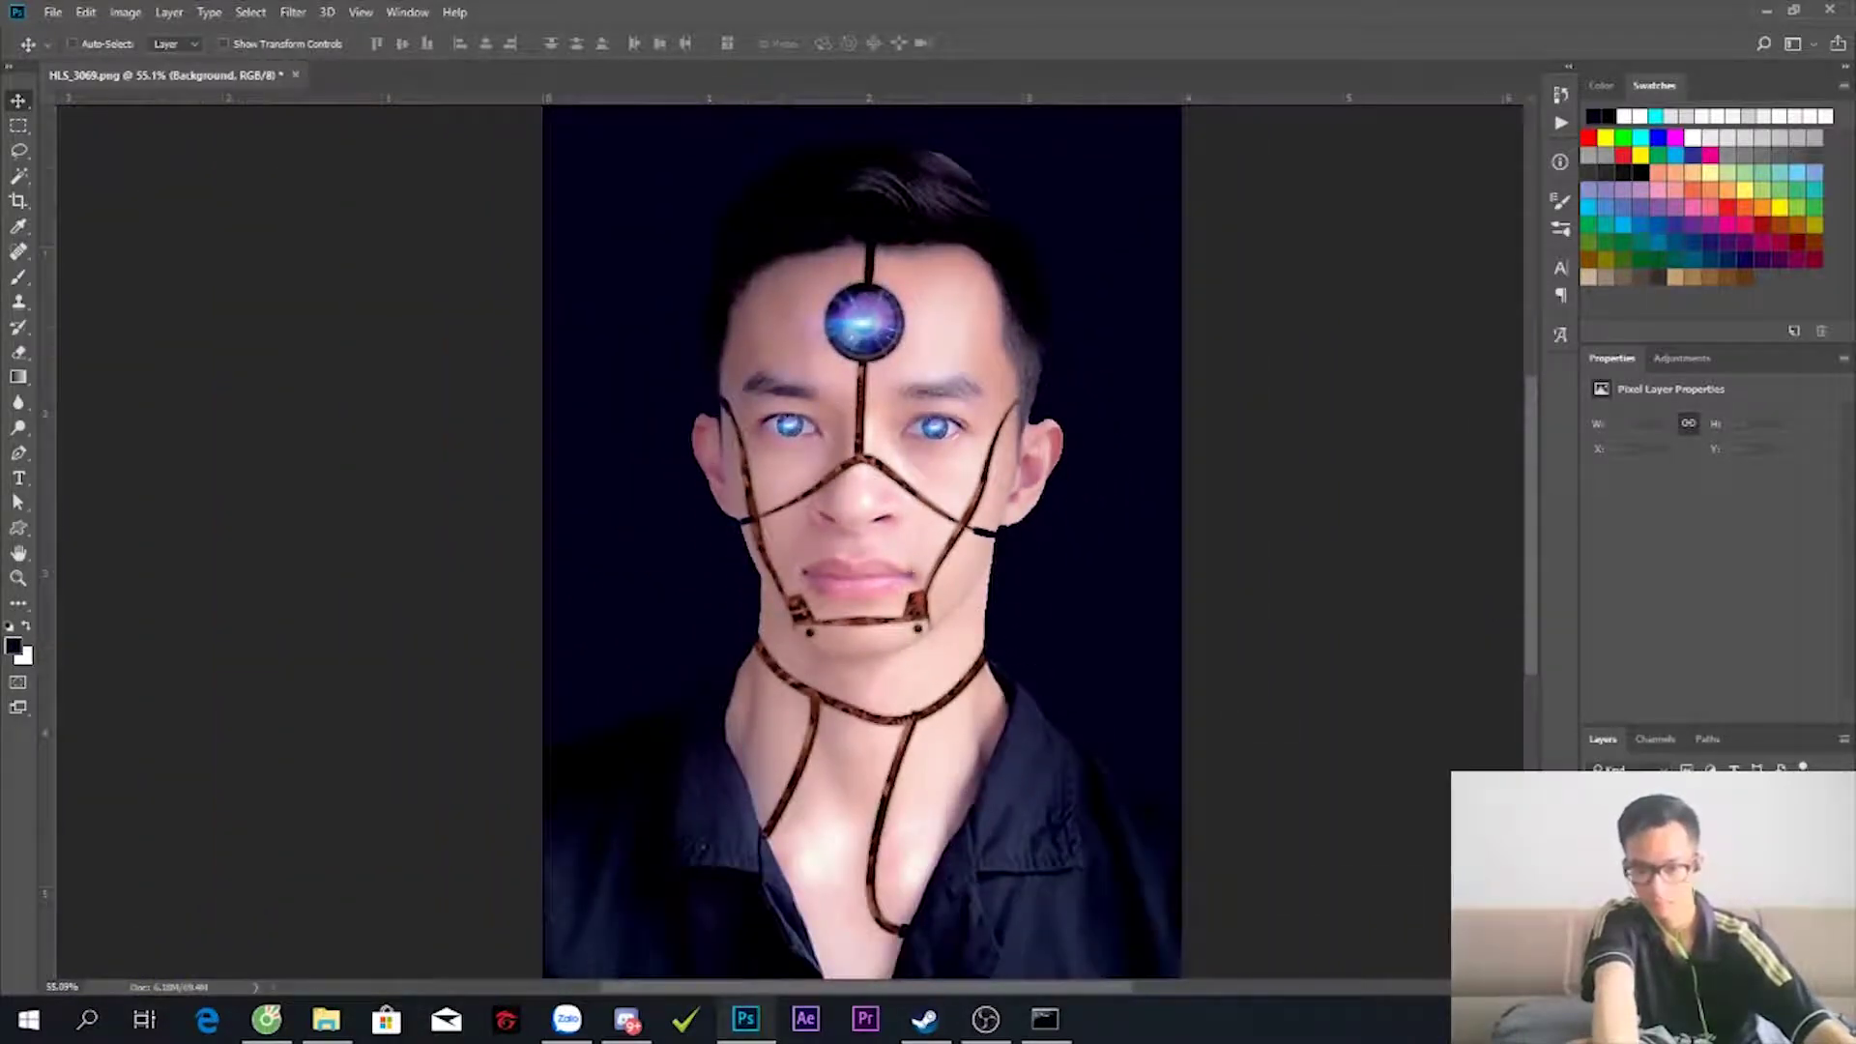
key("ctrl+z")
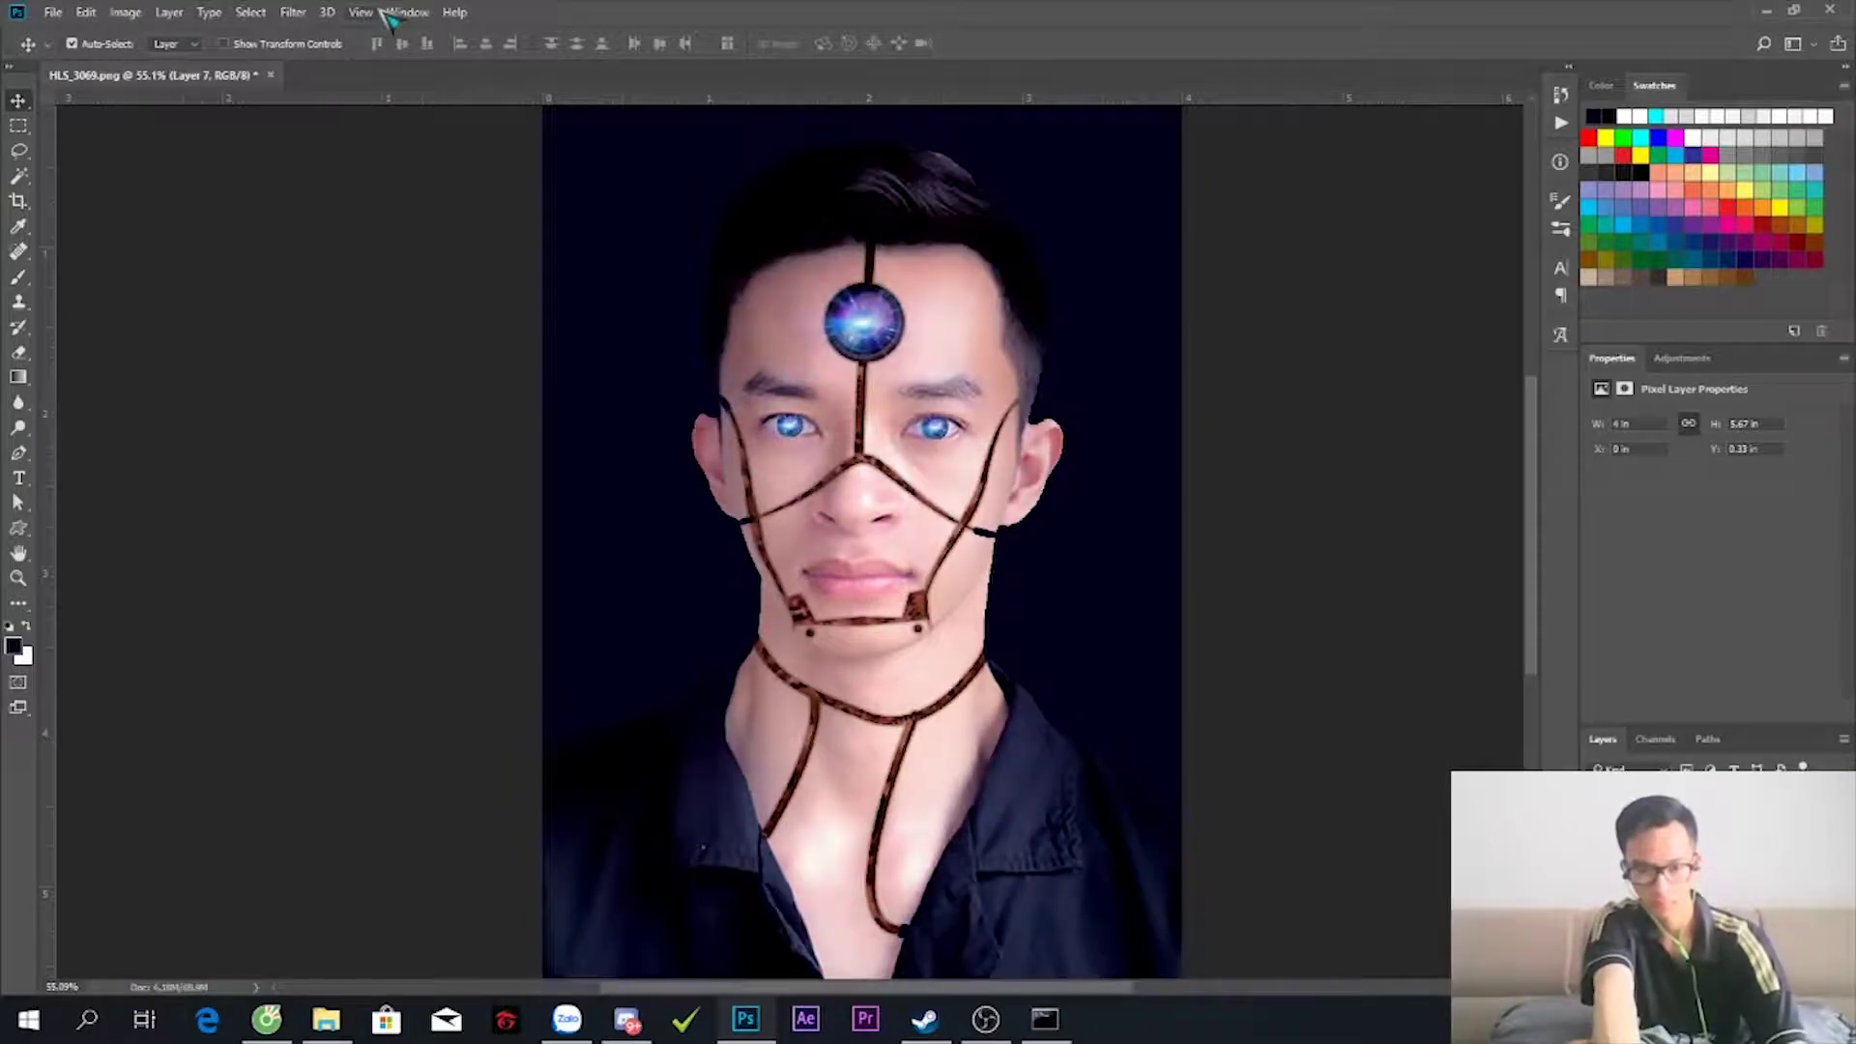
left_click(1730, 978)
- Add a Curves adjustment layer and bend the curve to adjust the midtones
left_click(1725, 640)
left_click(1730, 978)
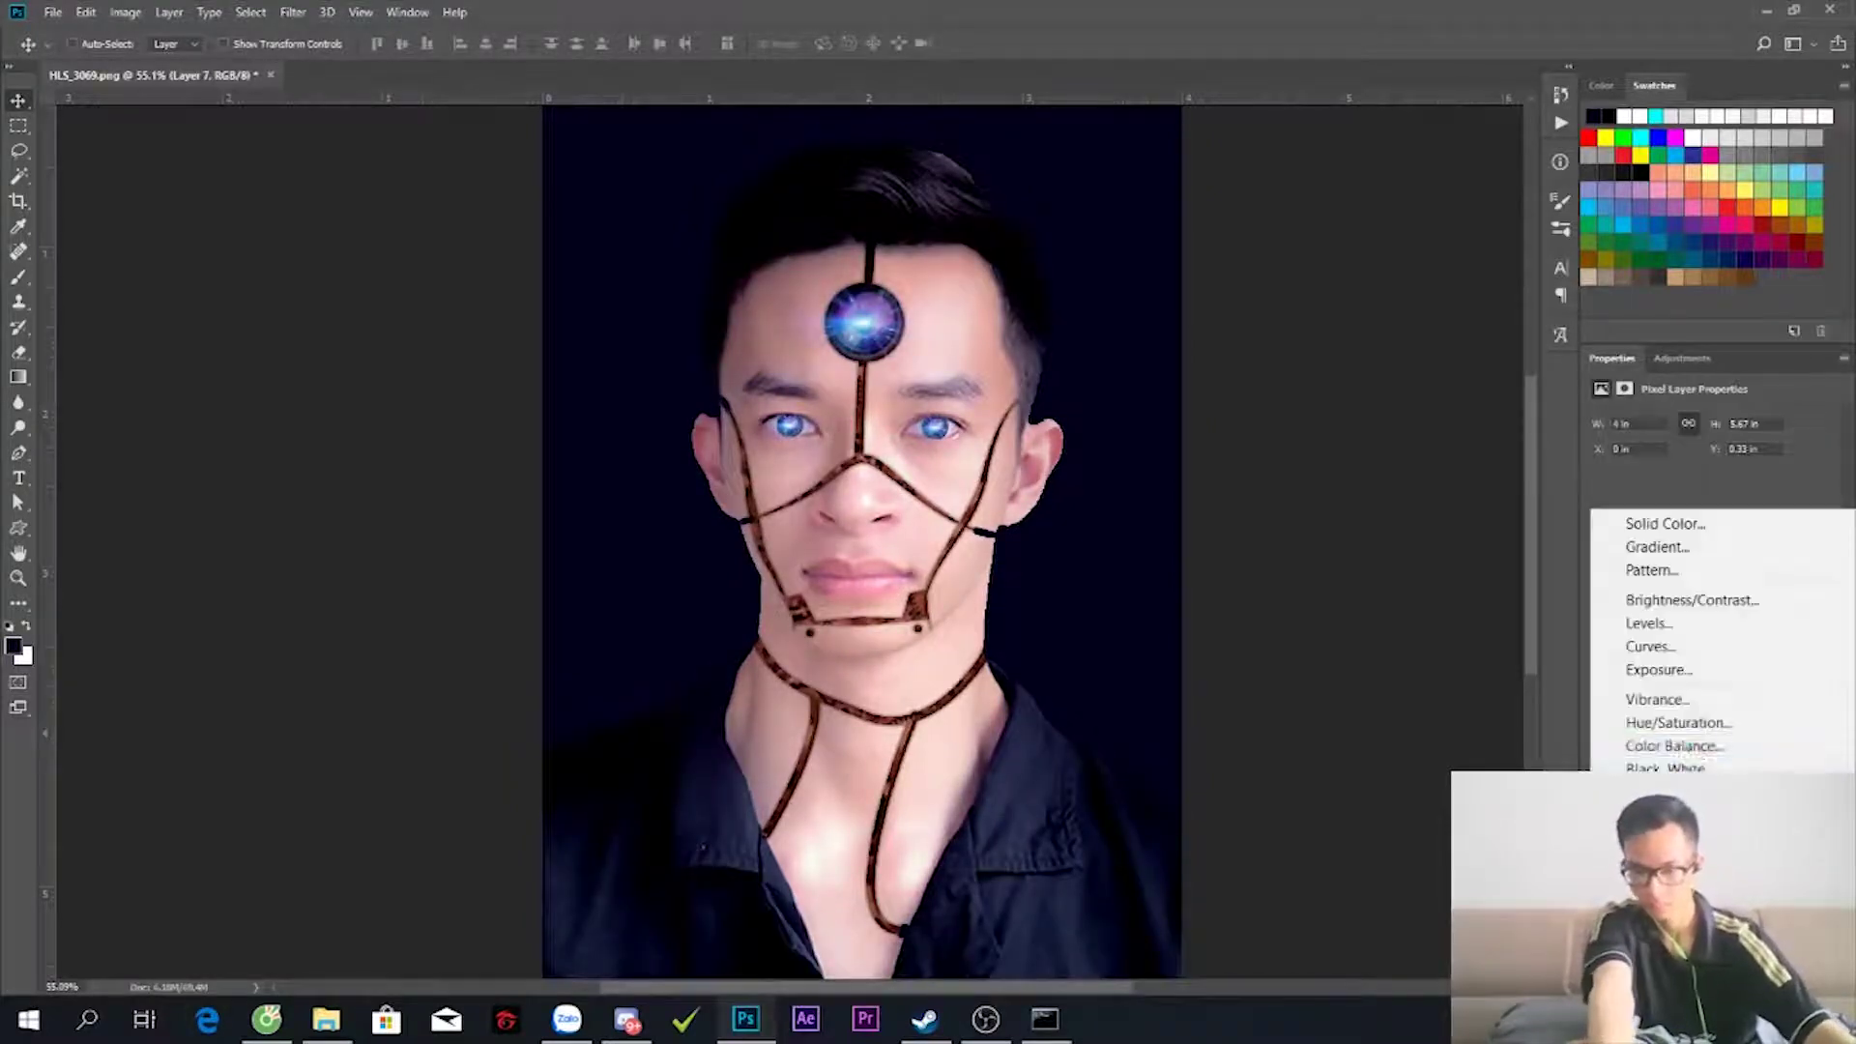
left_click(1703, 653)
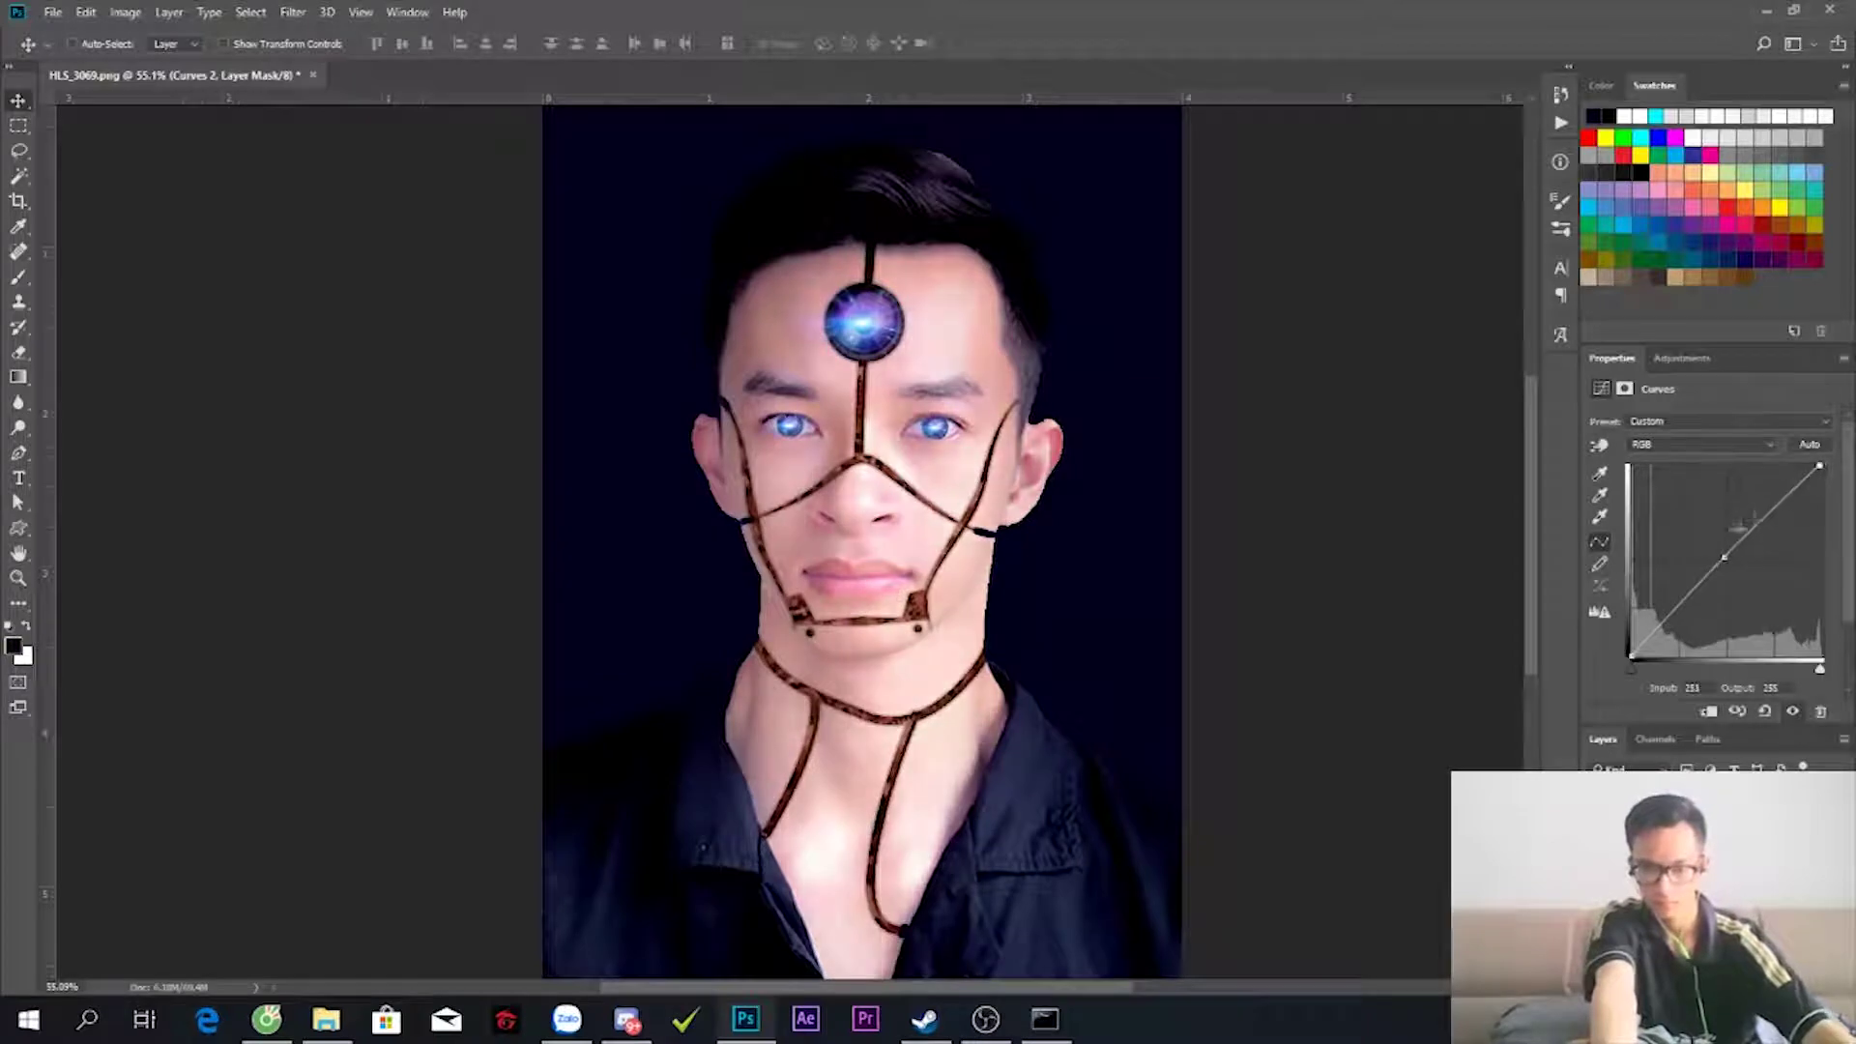
left_click_drag(1724, 556, 1724, 556)
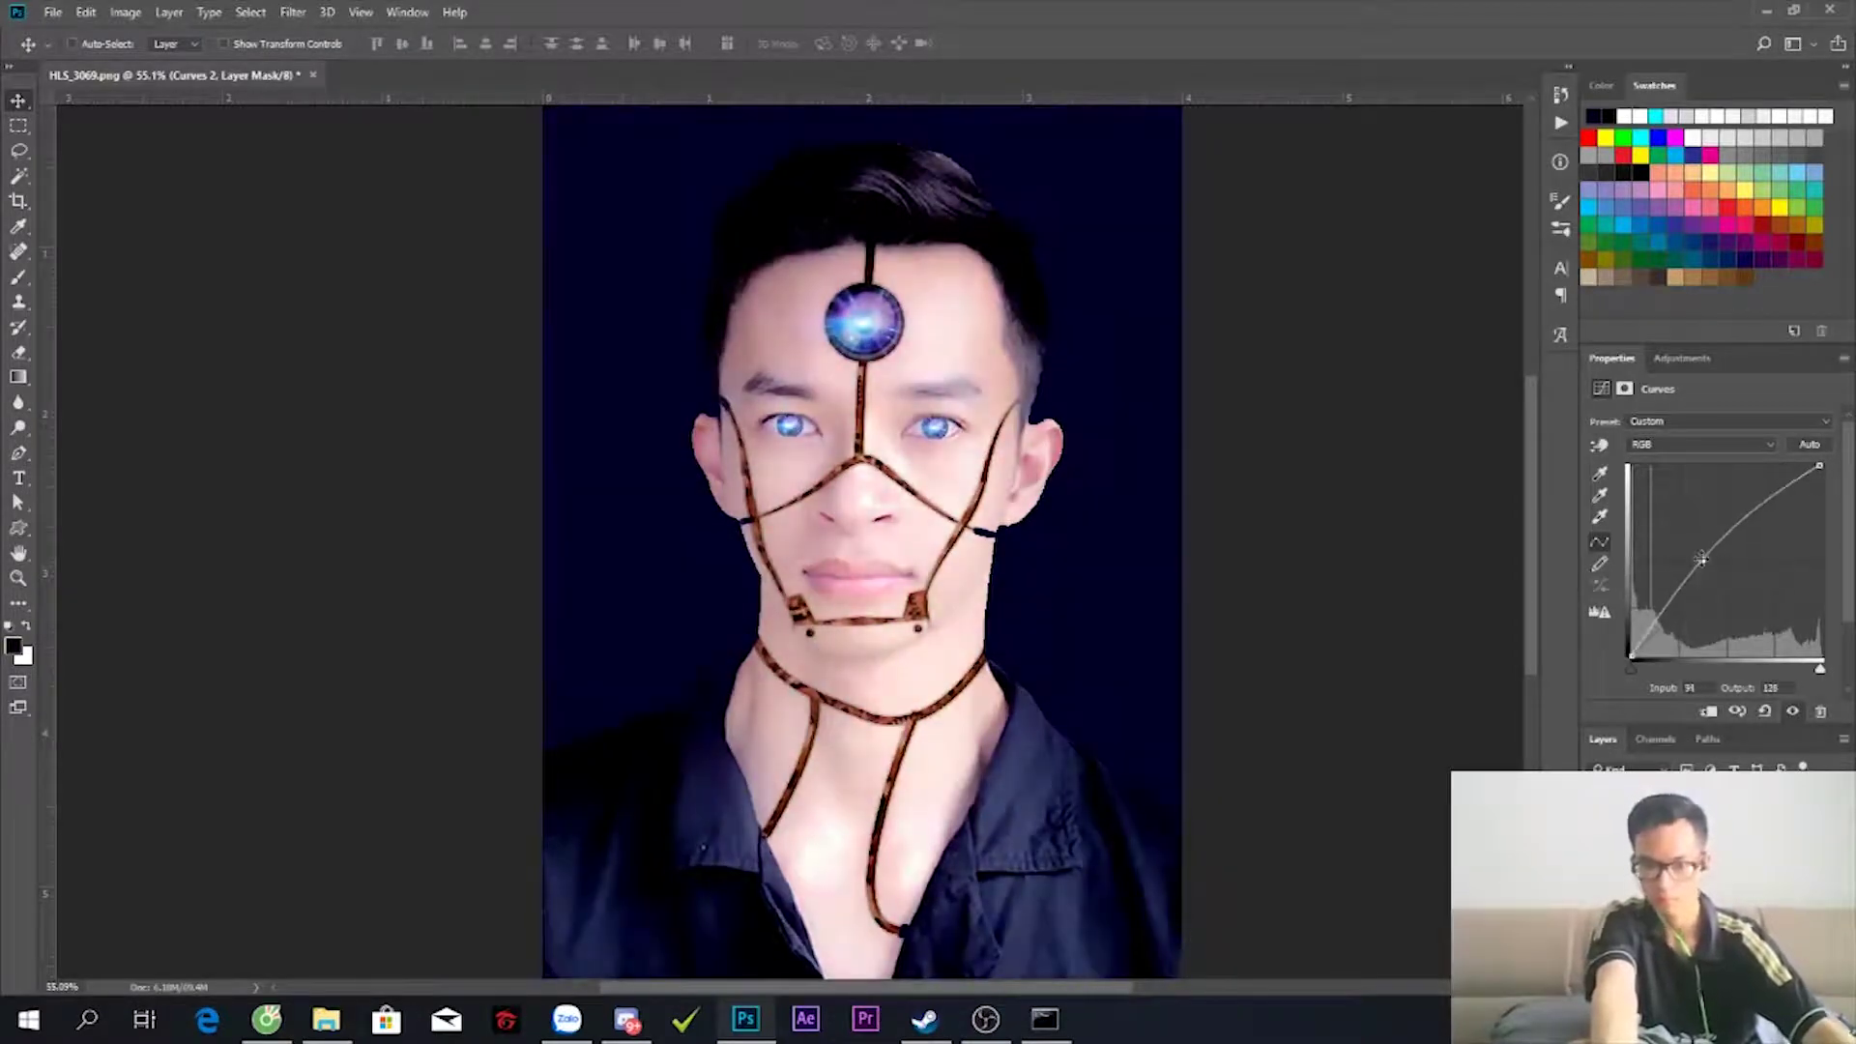
scroll(1081, 505, "up", 3)
key("z")
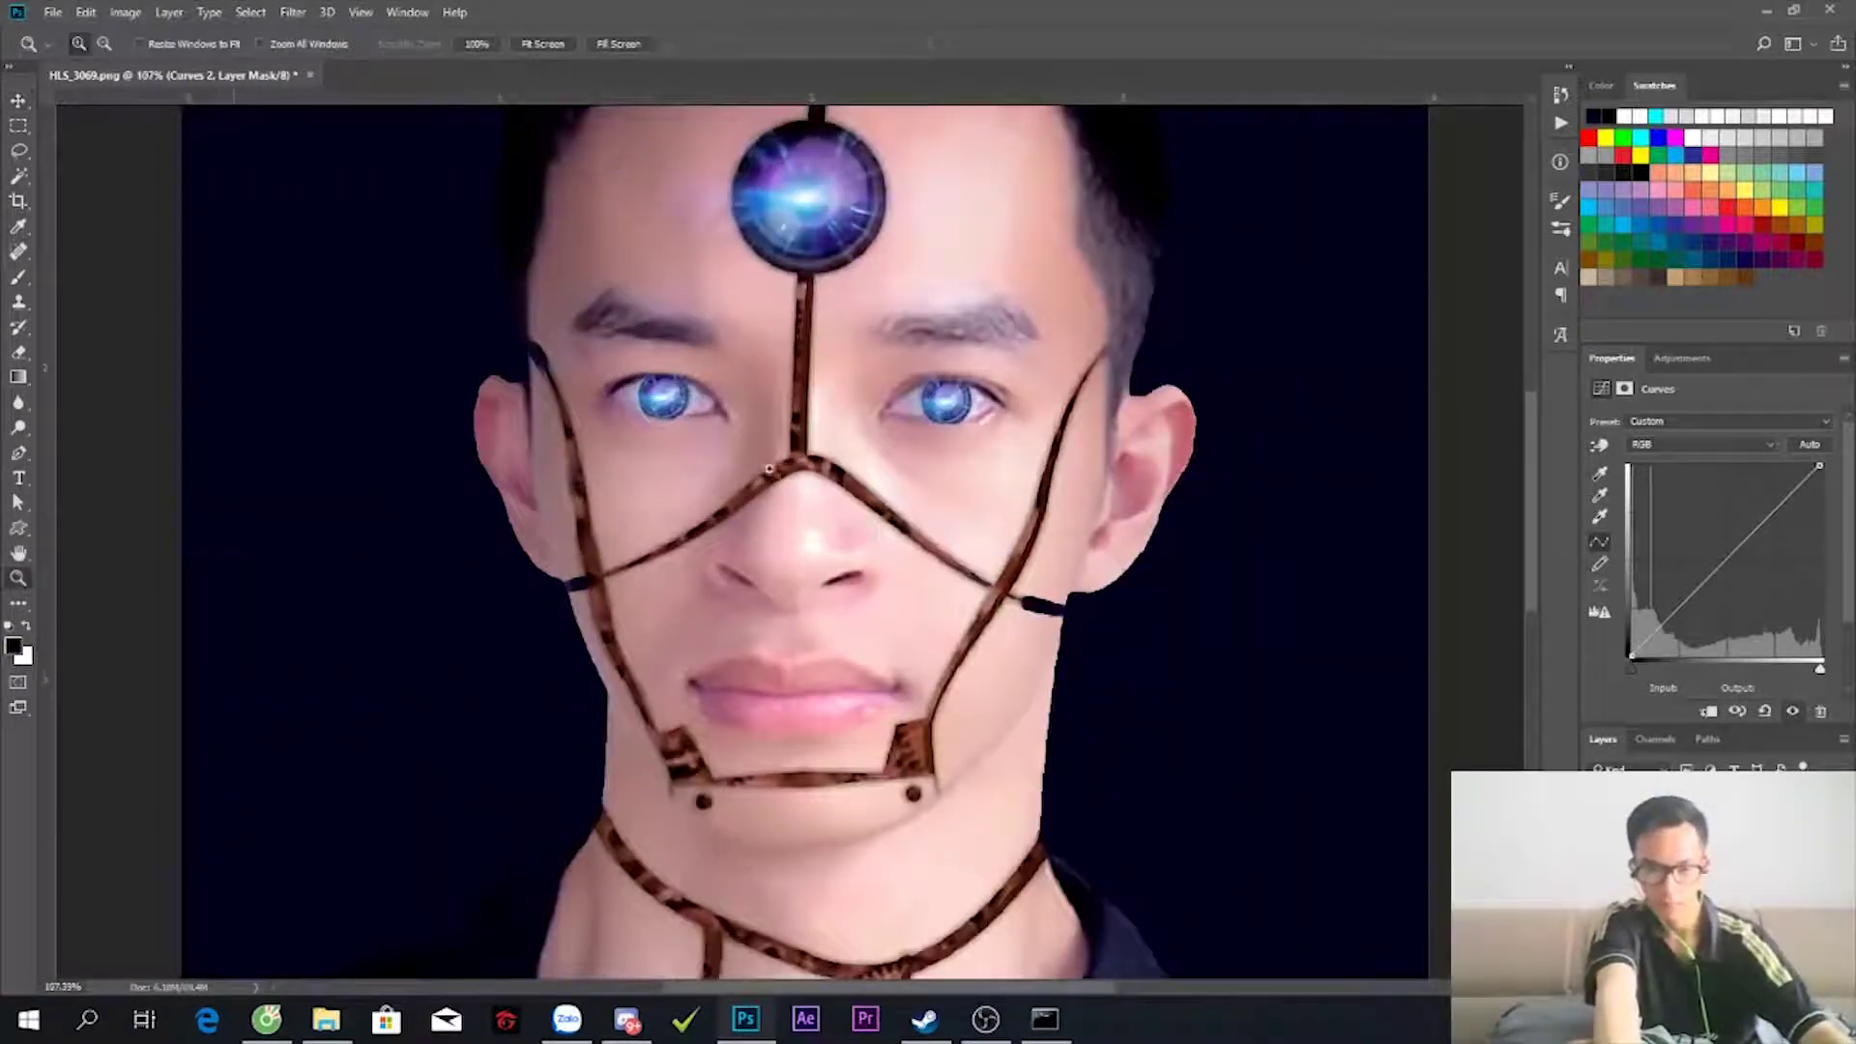
key("ctrl+0")
key("v")
- Lower the portrait's exposure to -0.35 with the Camera Raw Filter
left_click(293, 12)
left_click(324, 148)
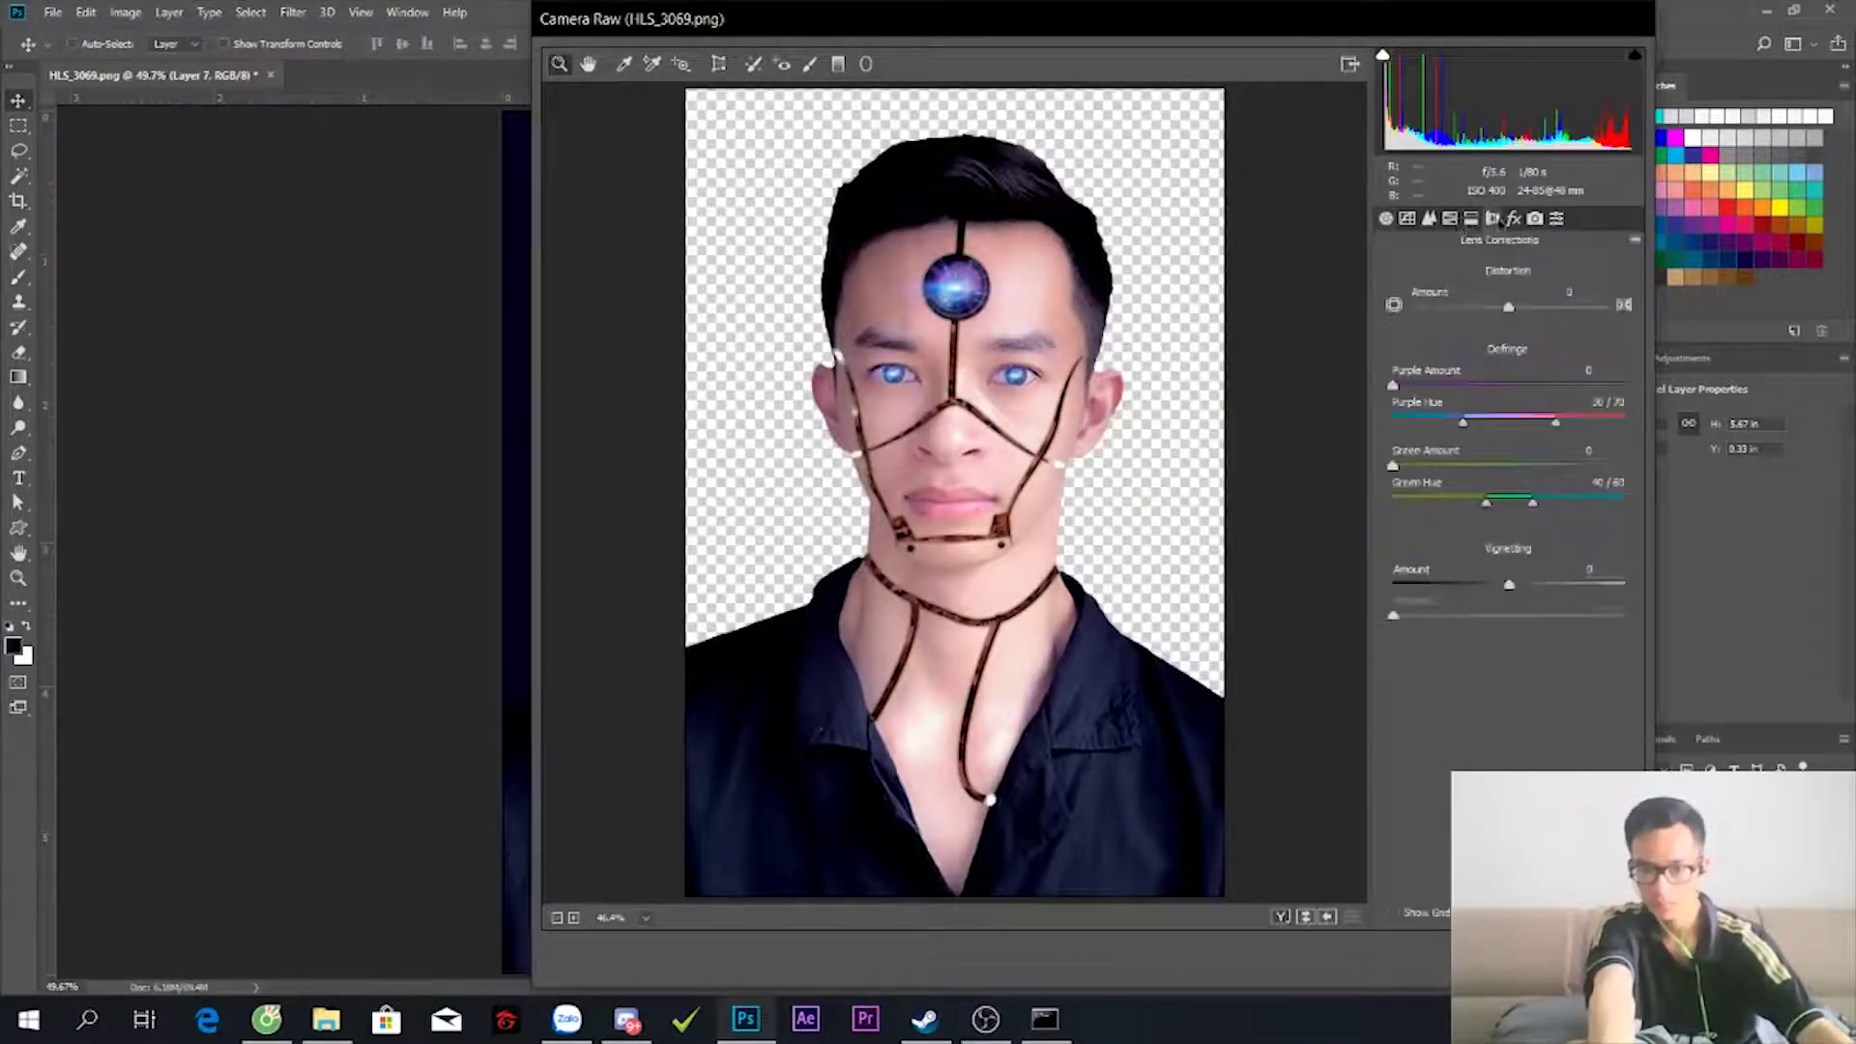
left_click_drag(1513, 406, 1508, 410)
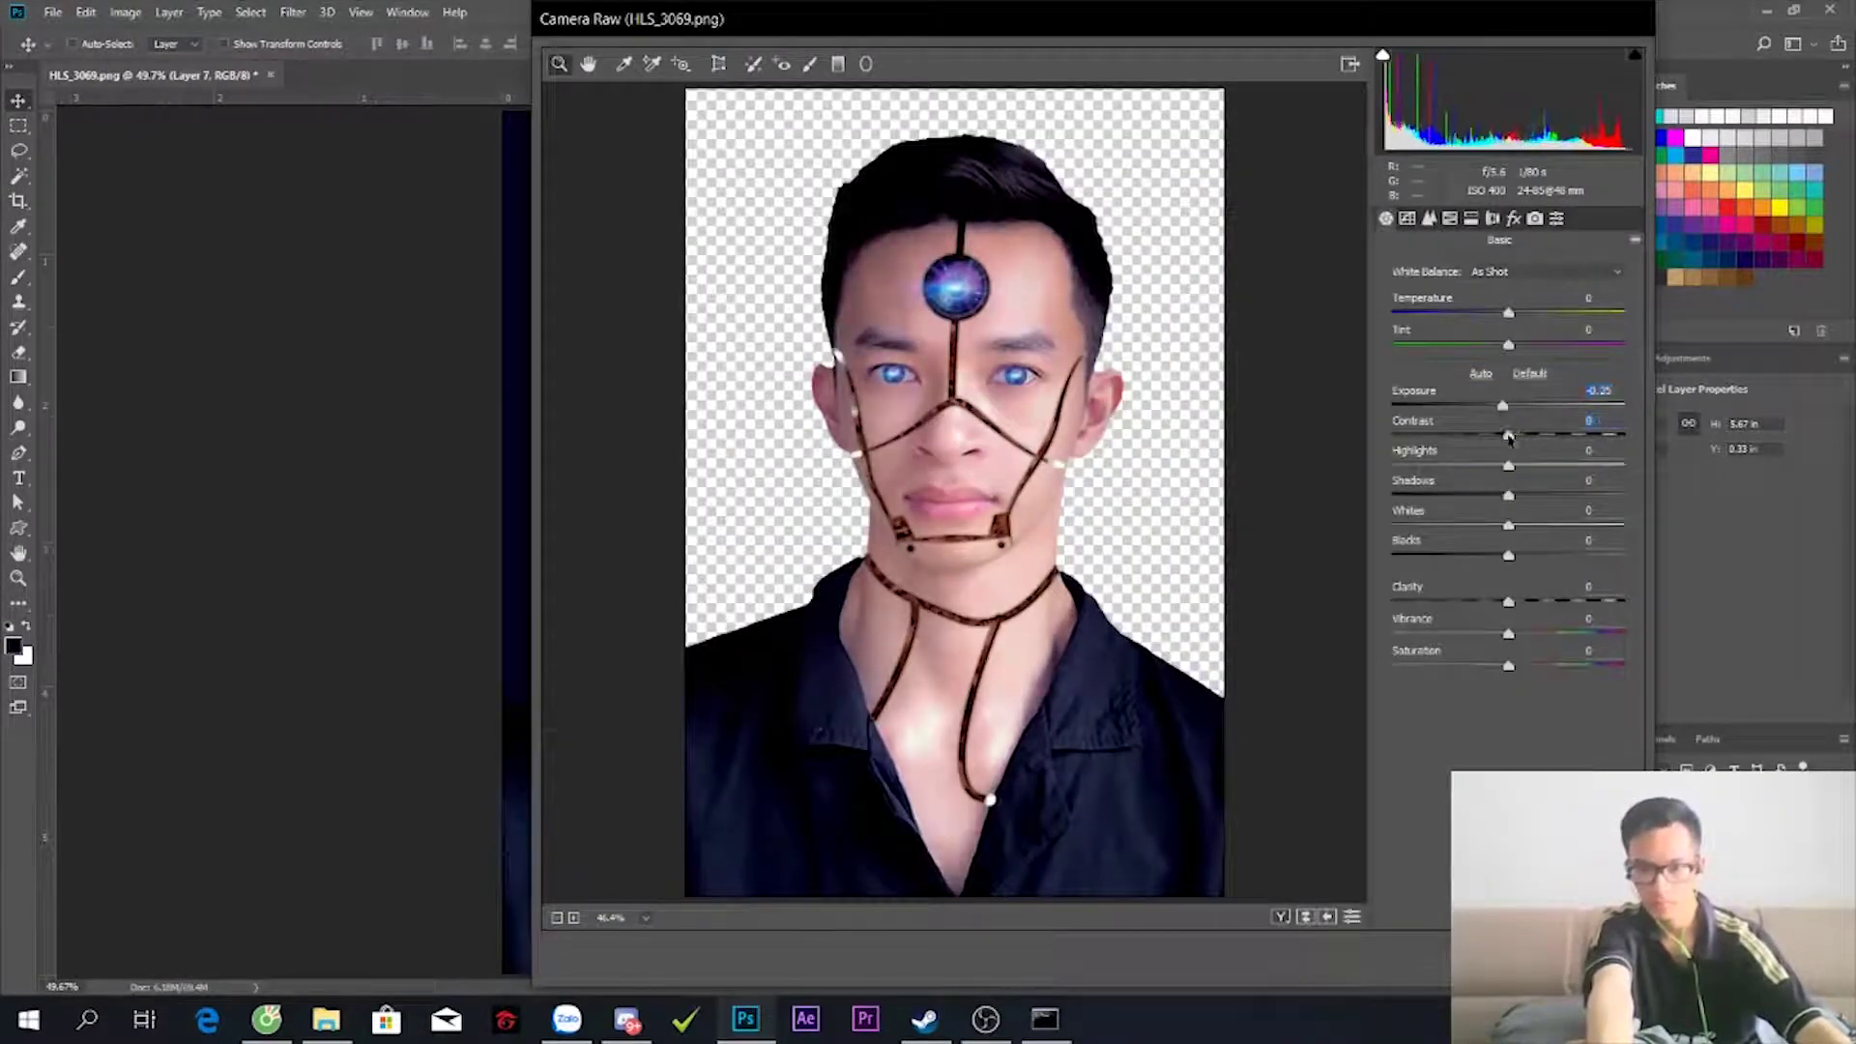
key("Return")
- Add a Brightness/Contrast adjustment layer above the Background copy layer
left_click(1663, 918)
left_click(1730, 976)
left_click(1748, 614)
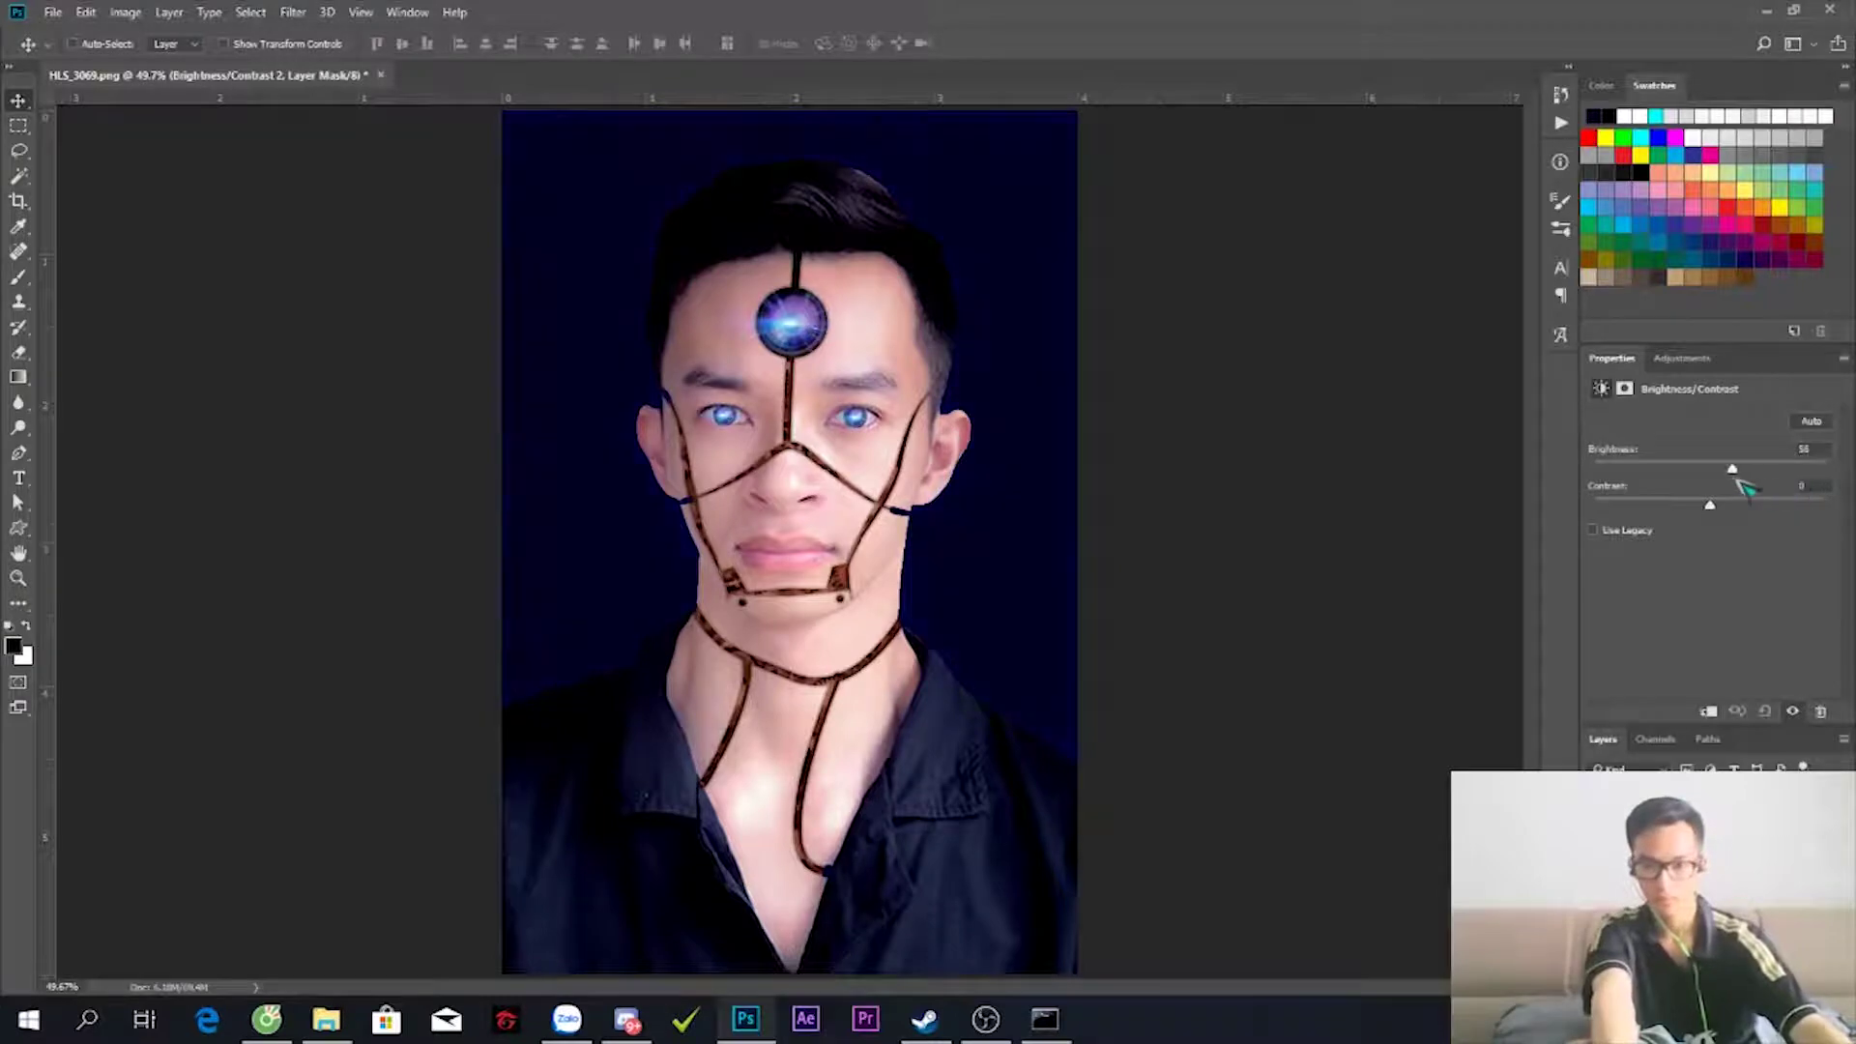
scroll(901, 452, "up", 2)
key("ctrl+0")
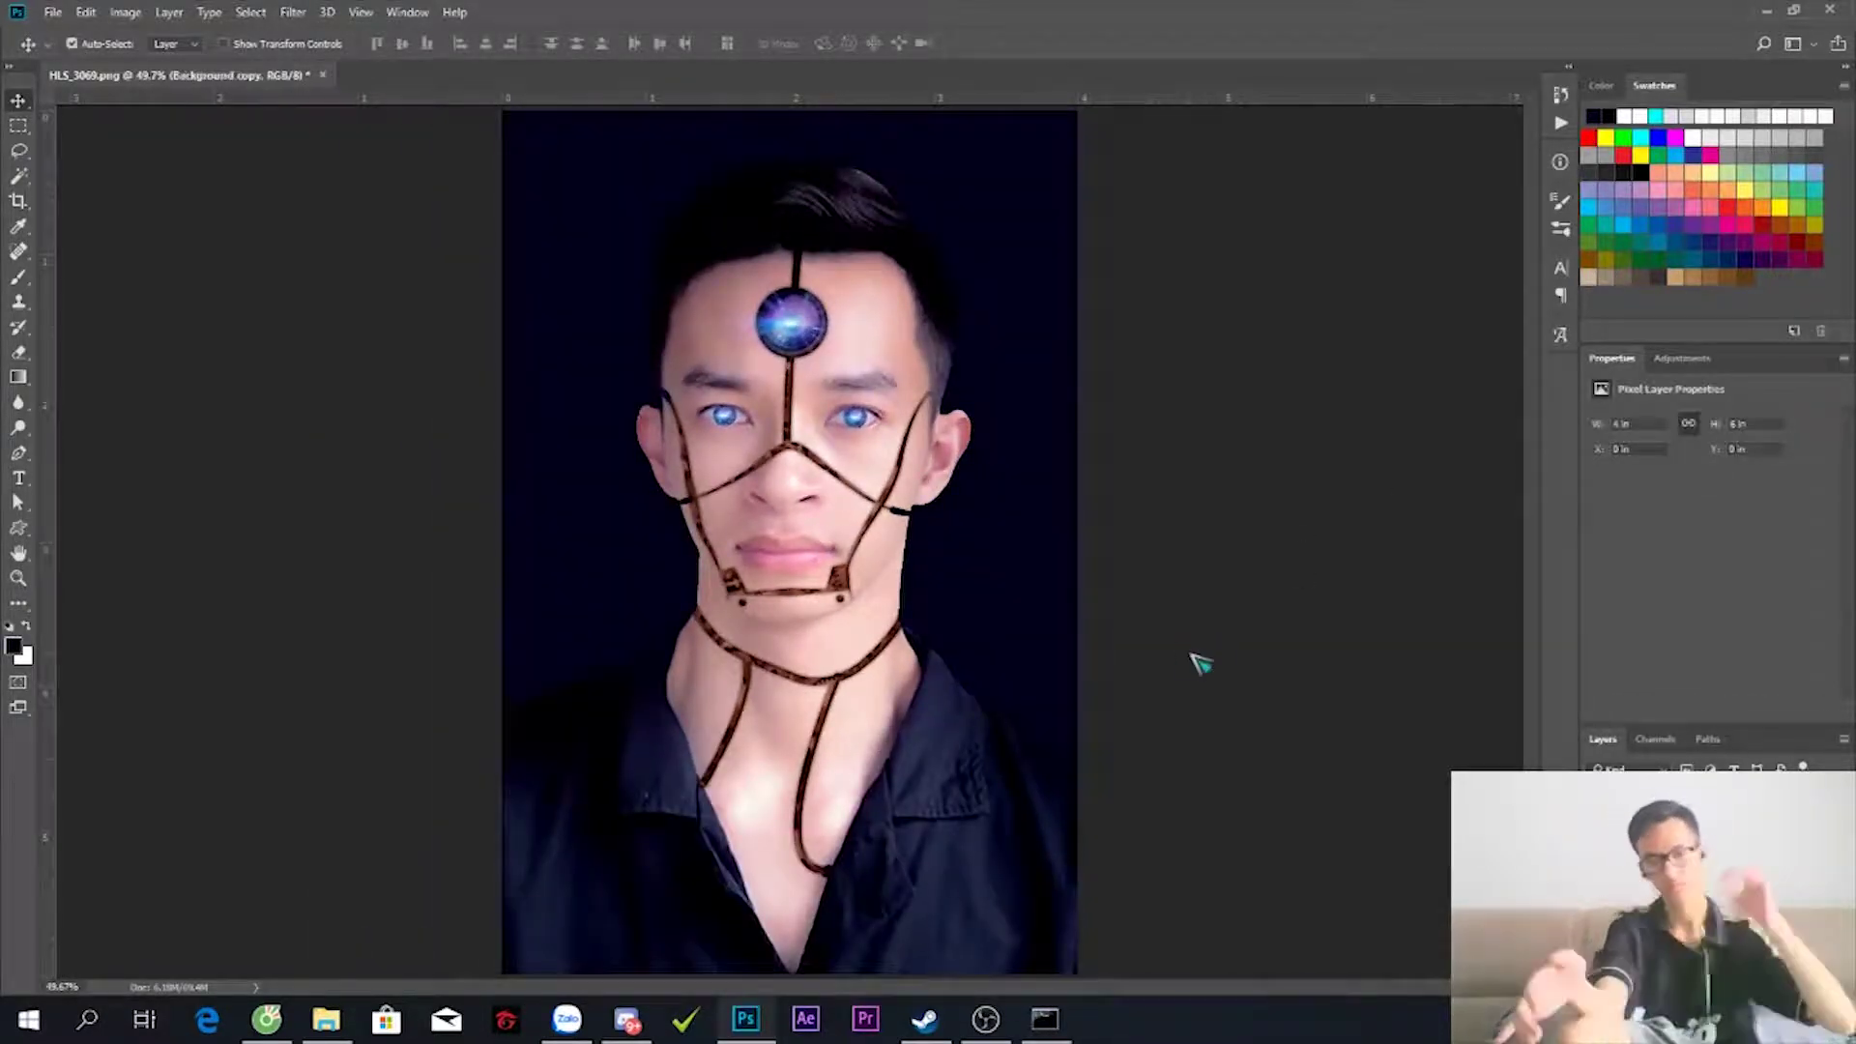
key("ctrl+shift+s")
- Create a Photoshop folder inside Download and save the portrait there as robot.psd
scroll(577, 316, "down", 2)
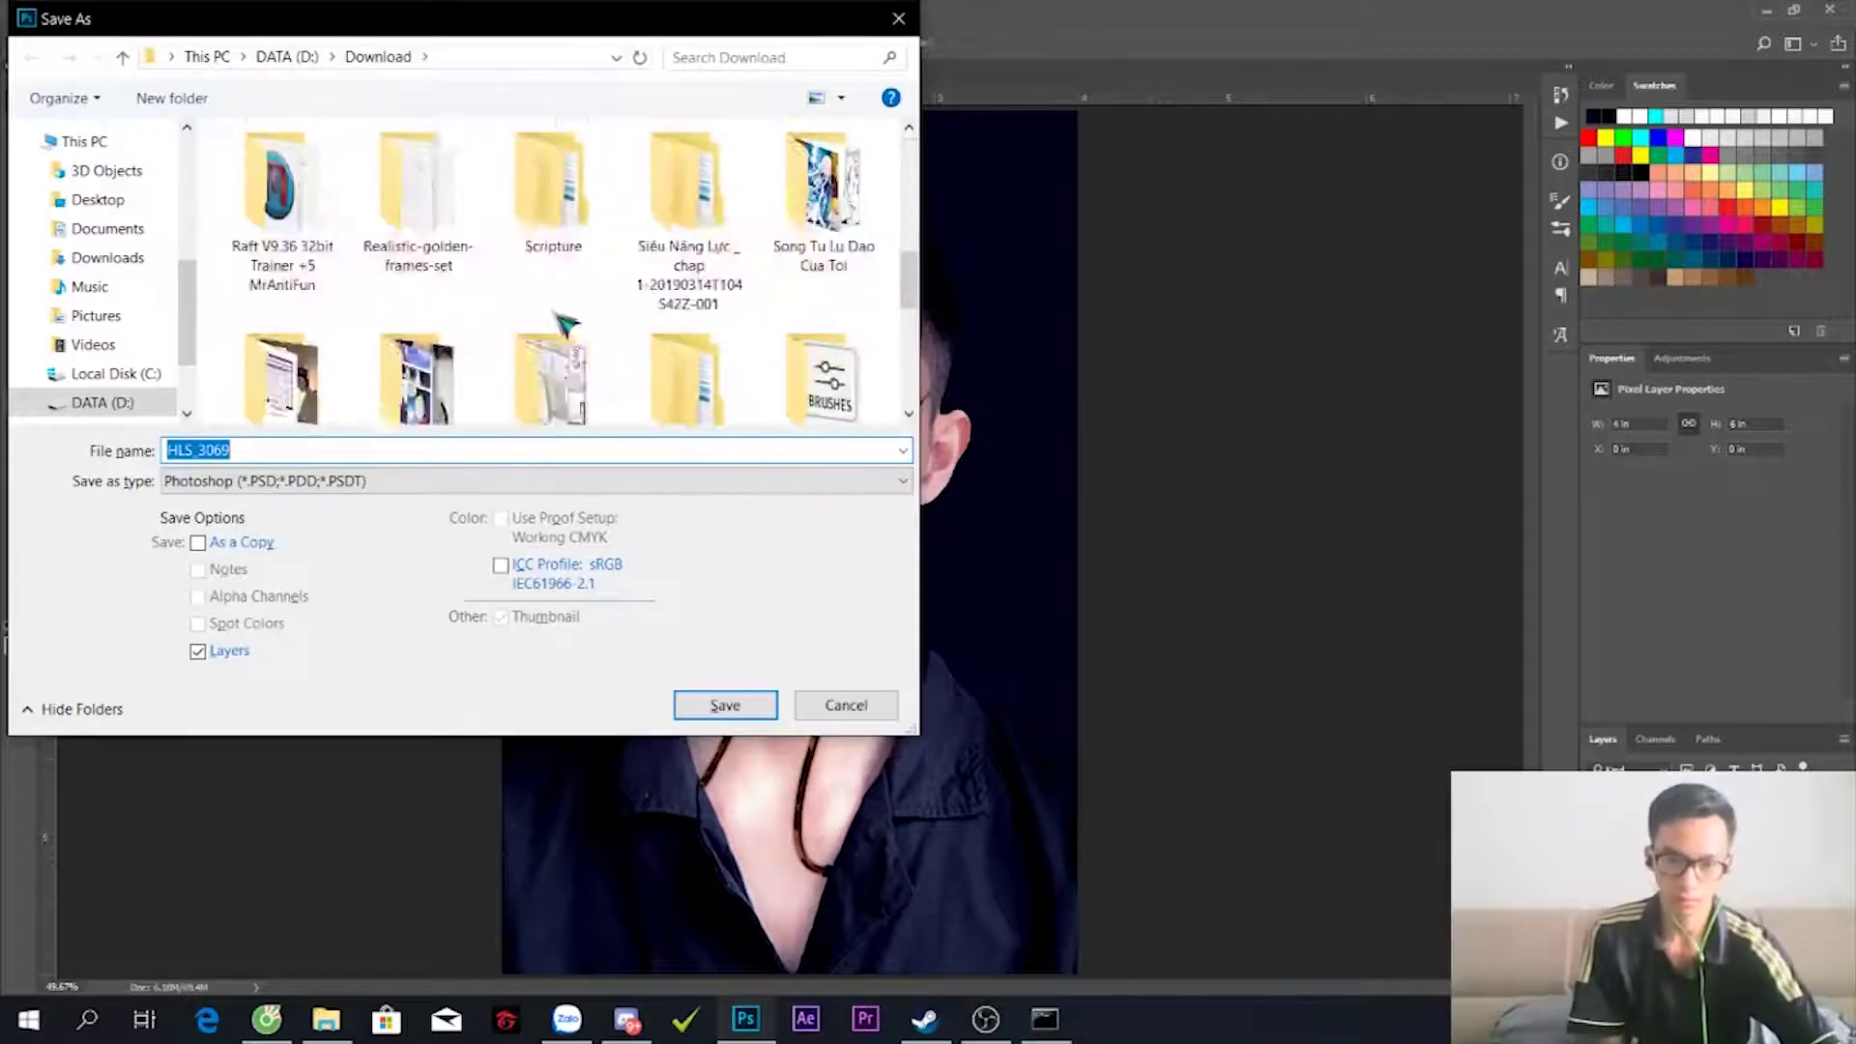
left_click(215, 101)
type("Phohop")
key("Return")
key("Return")
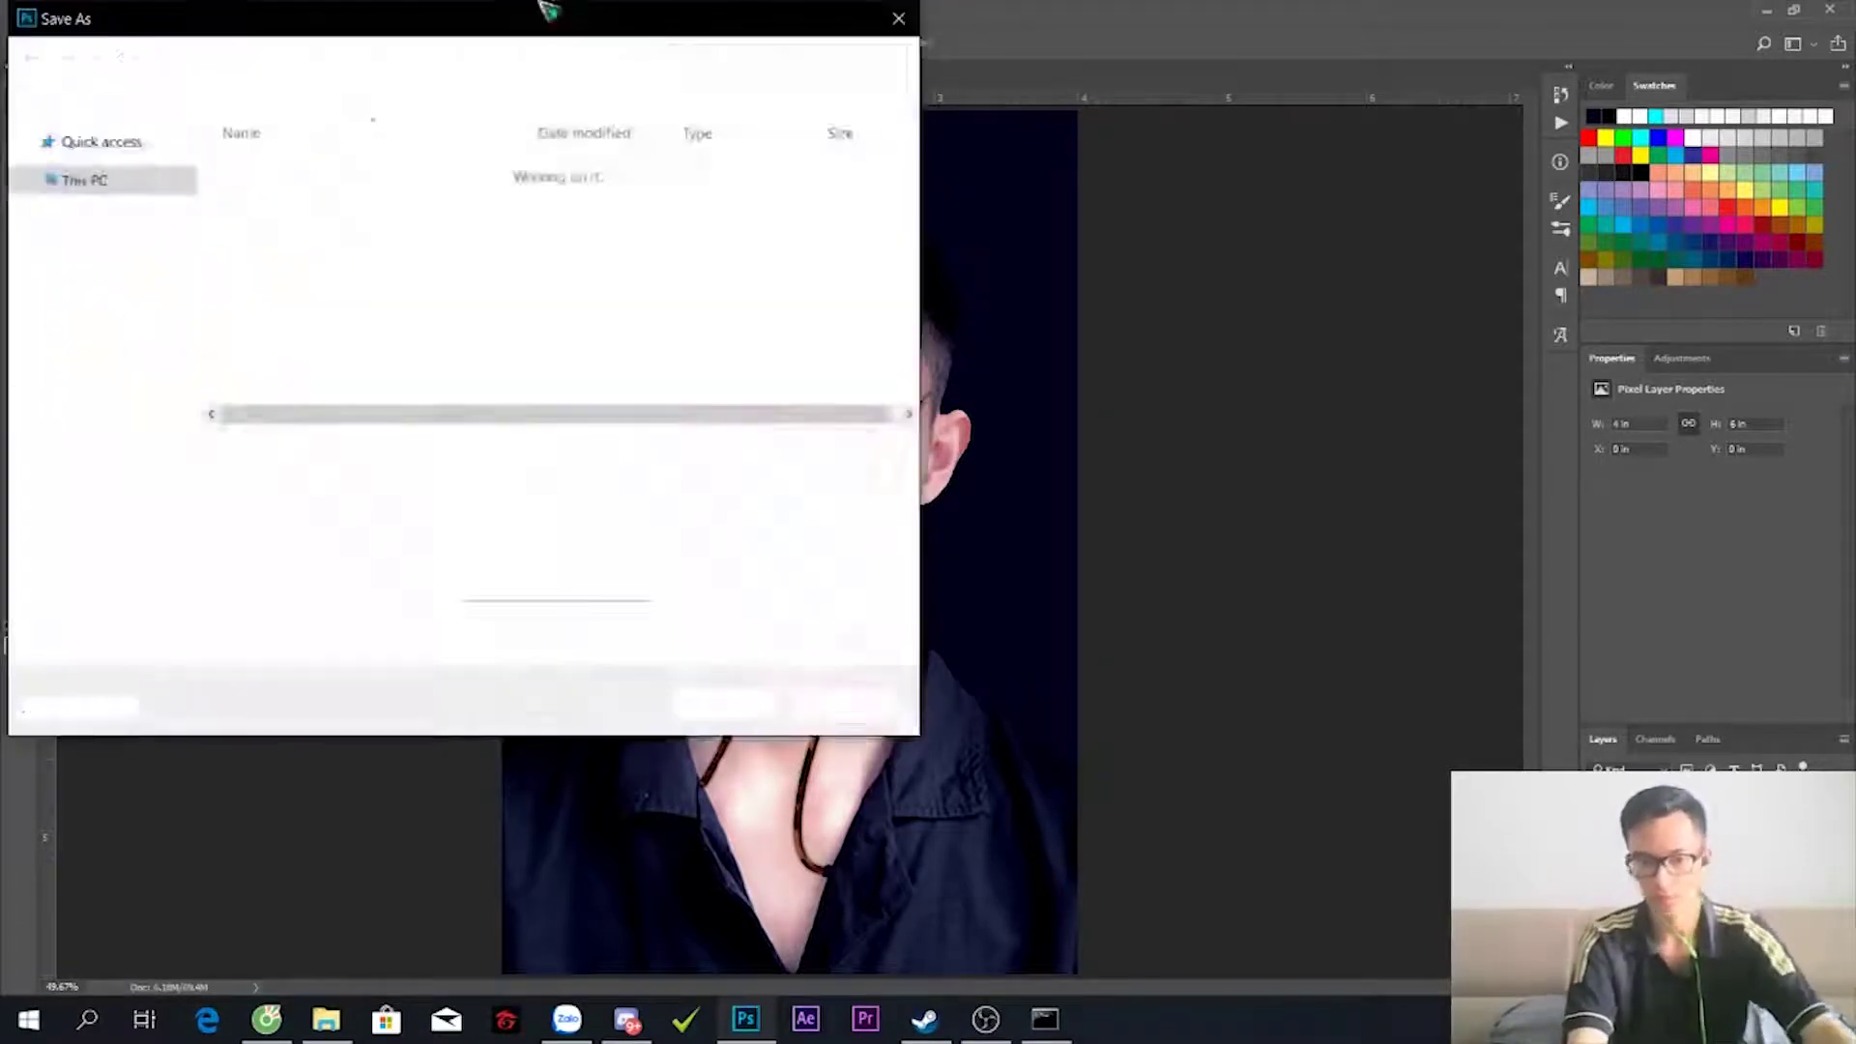
type("robot")
left_click(497, 480)
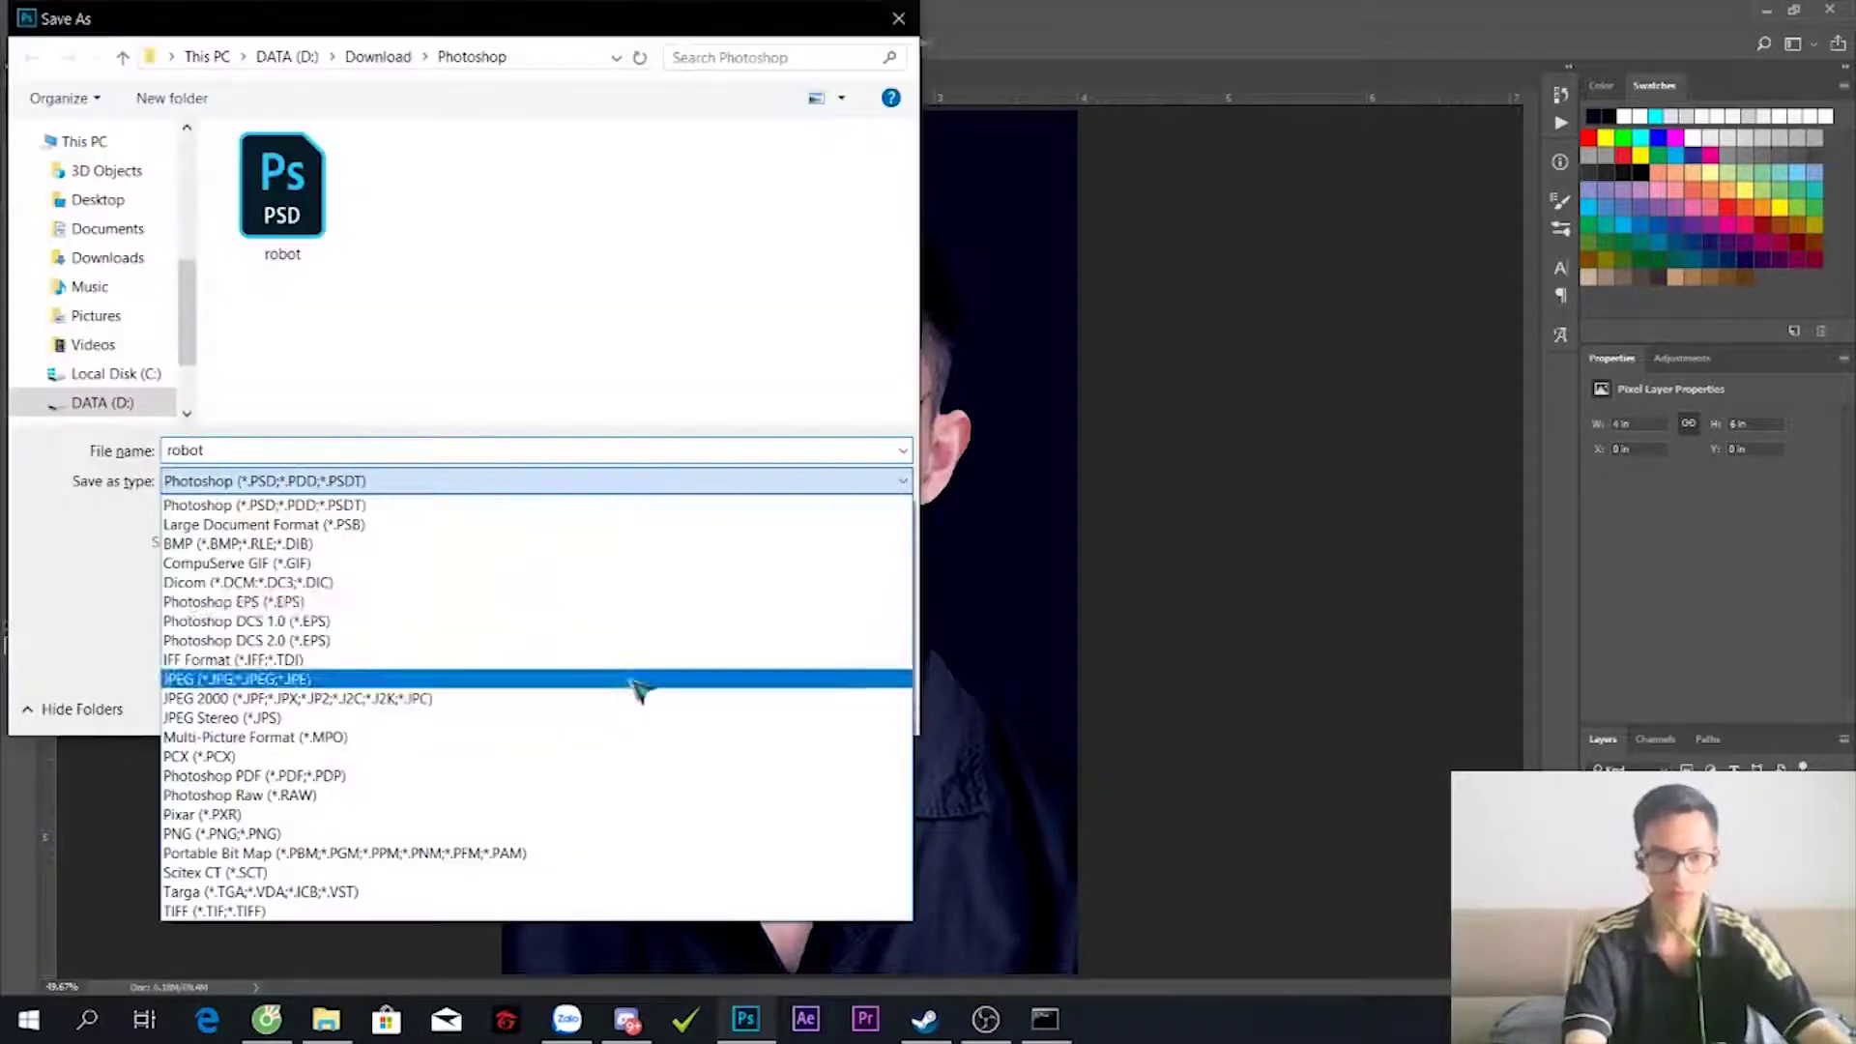
left_click(634, 683)
key("Return")
key("Return")
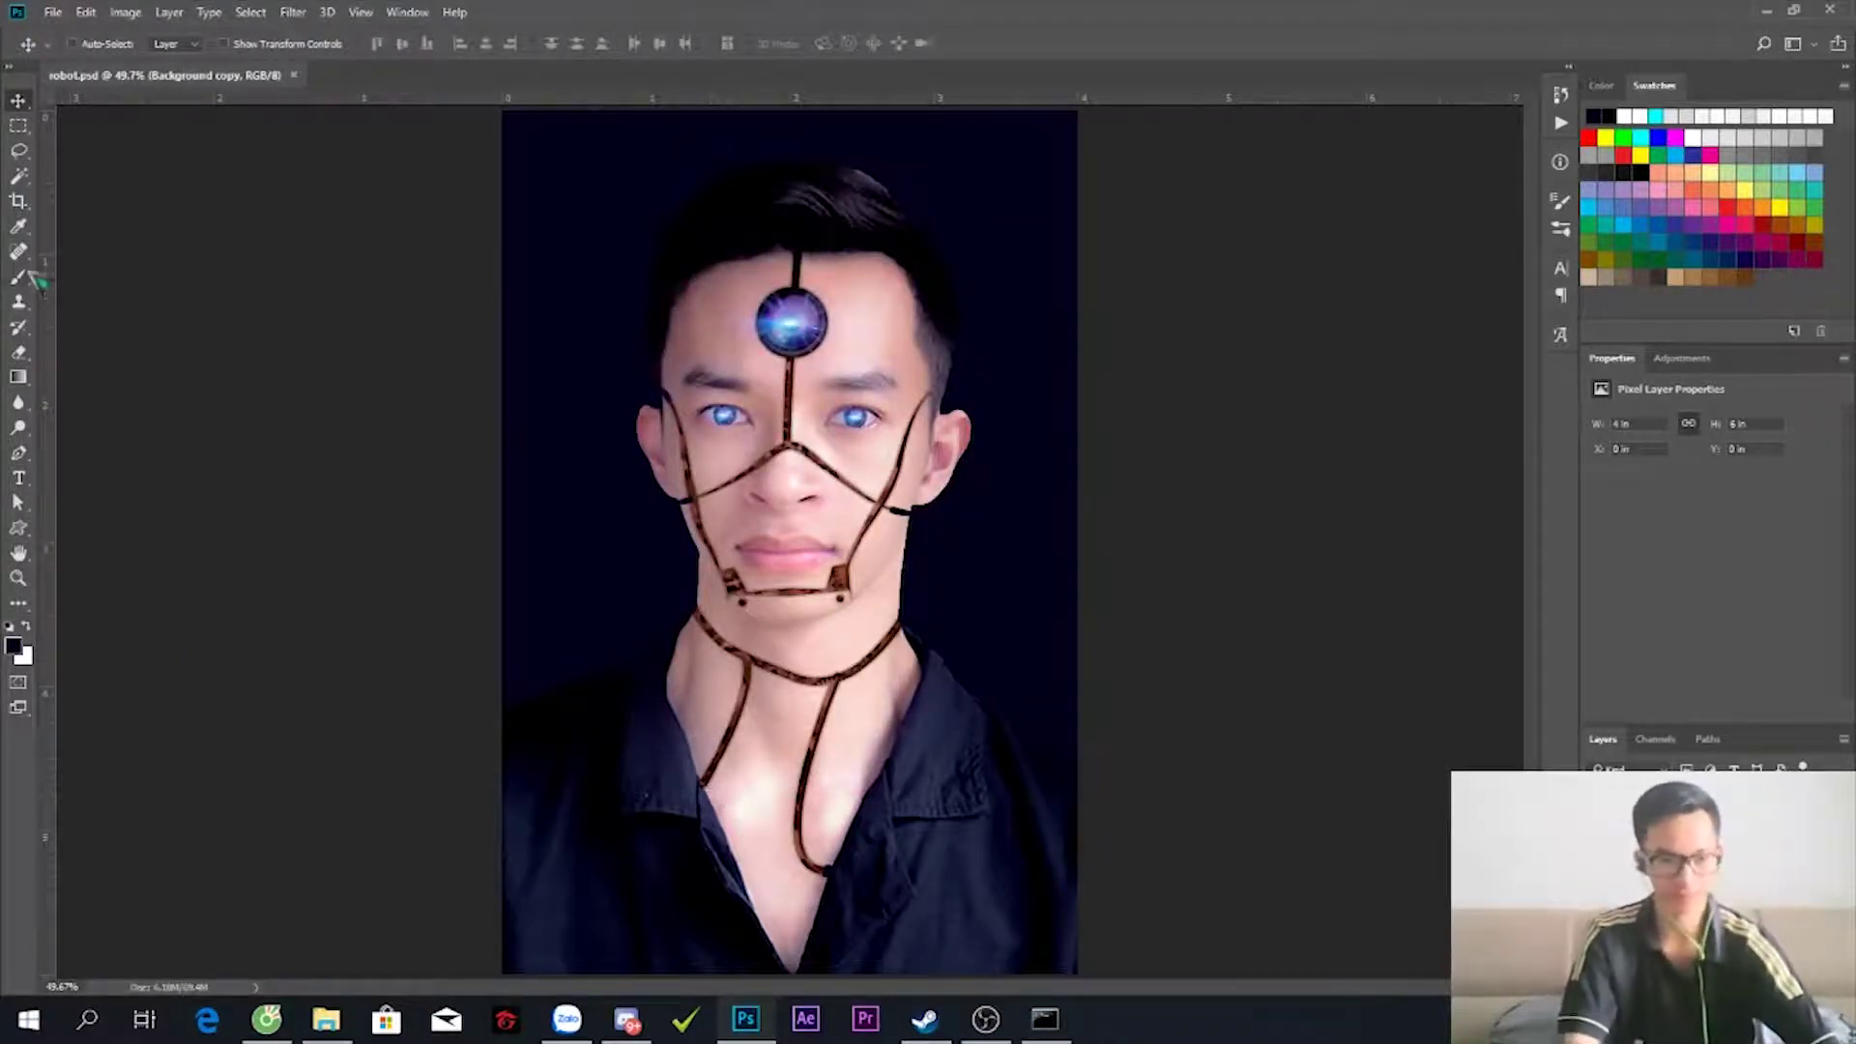
- Add the title text 'robot' and set it in the MTO Hyali font
key("t")
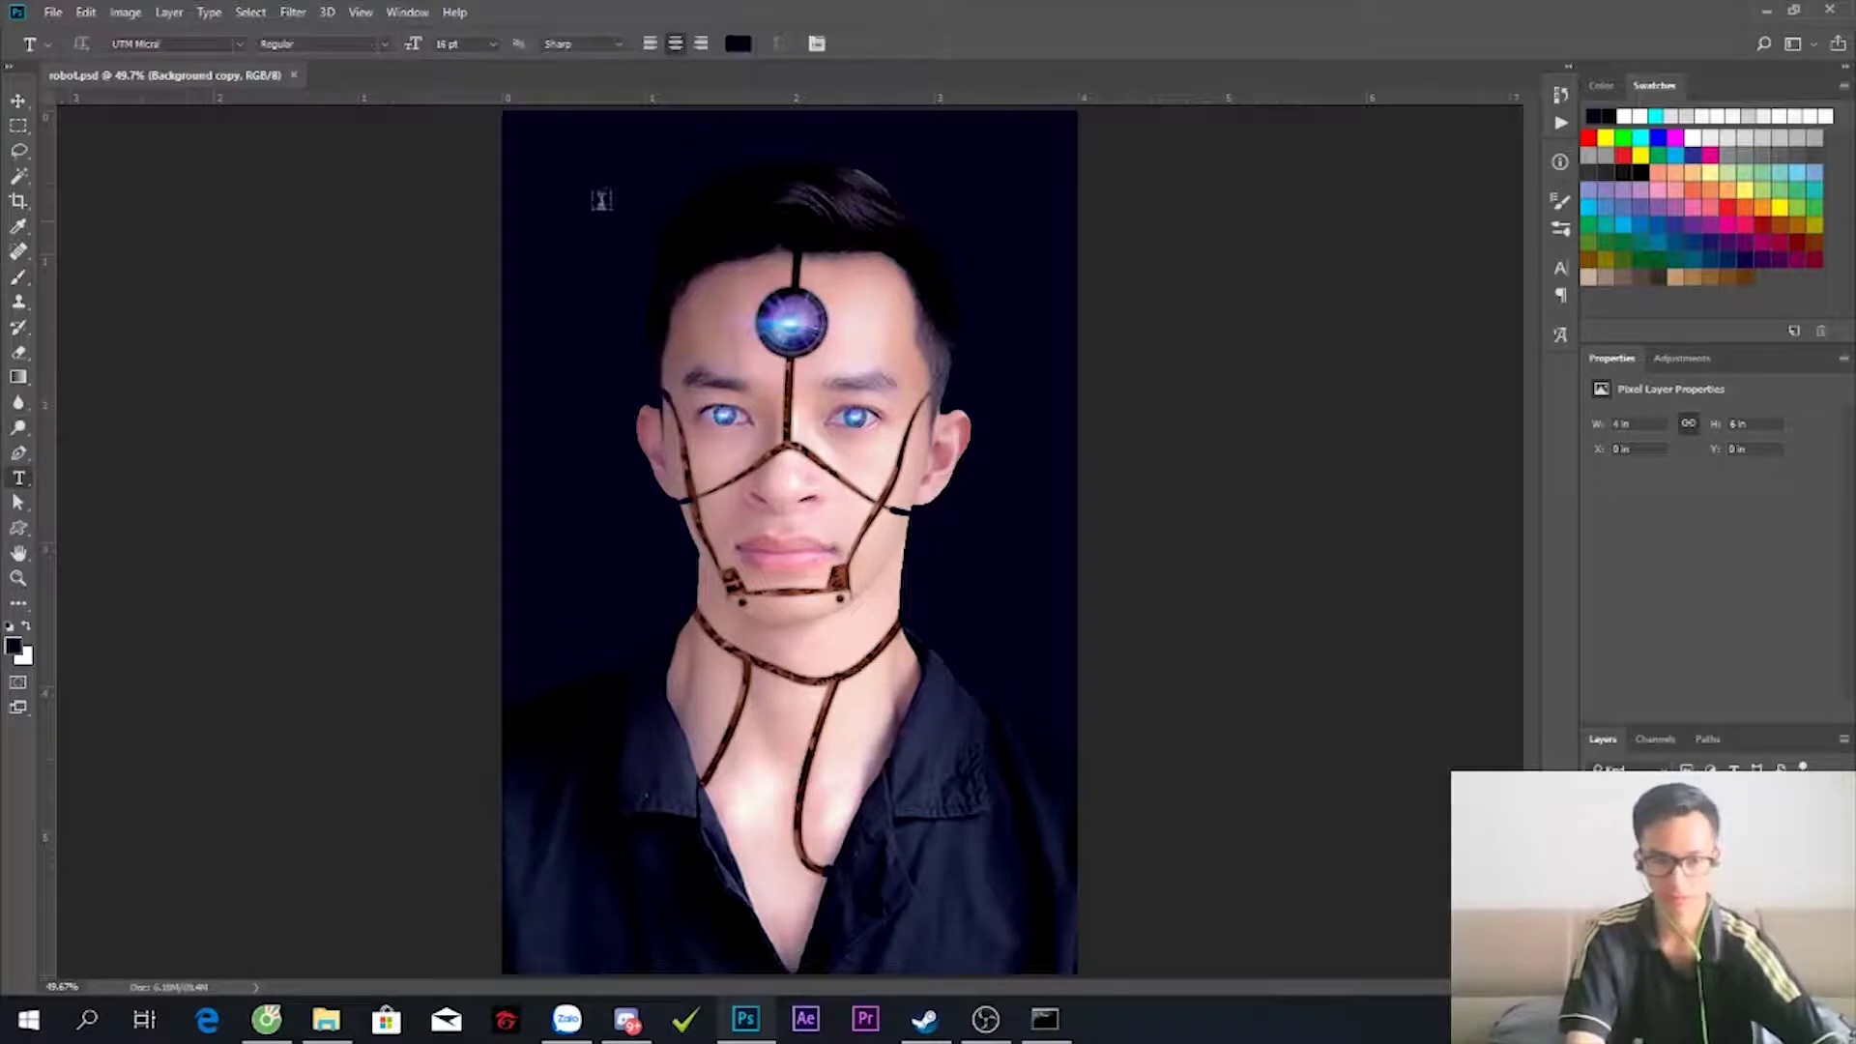
type("robot")
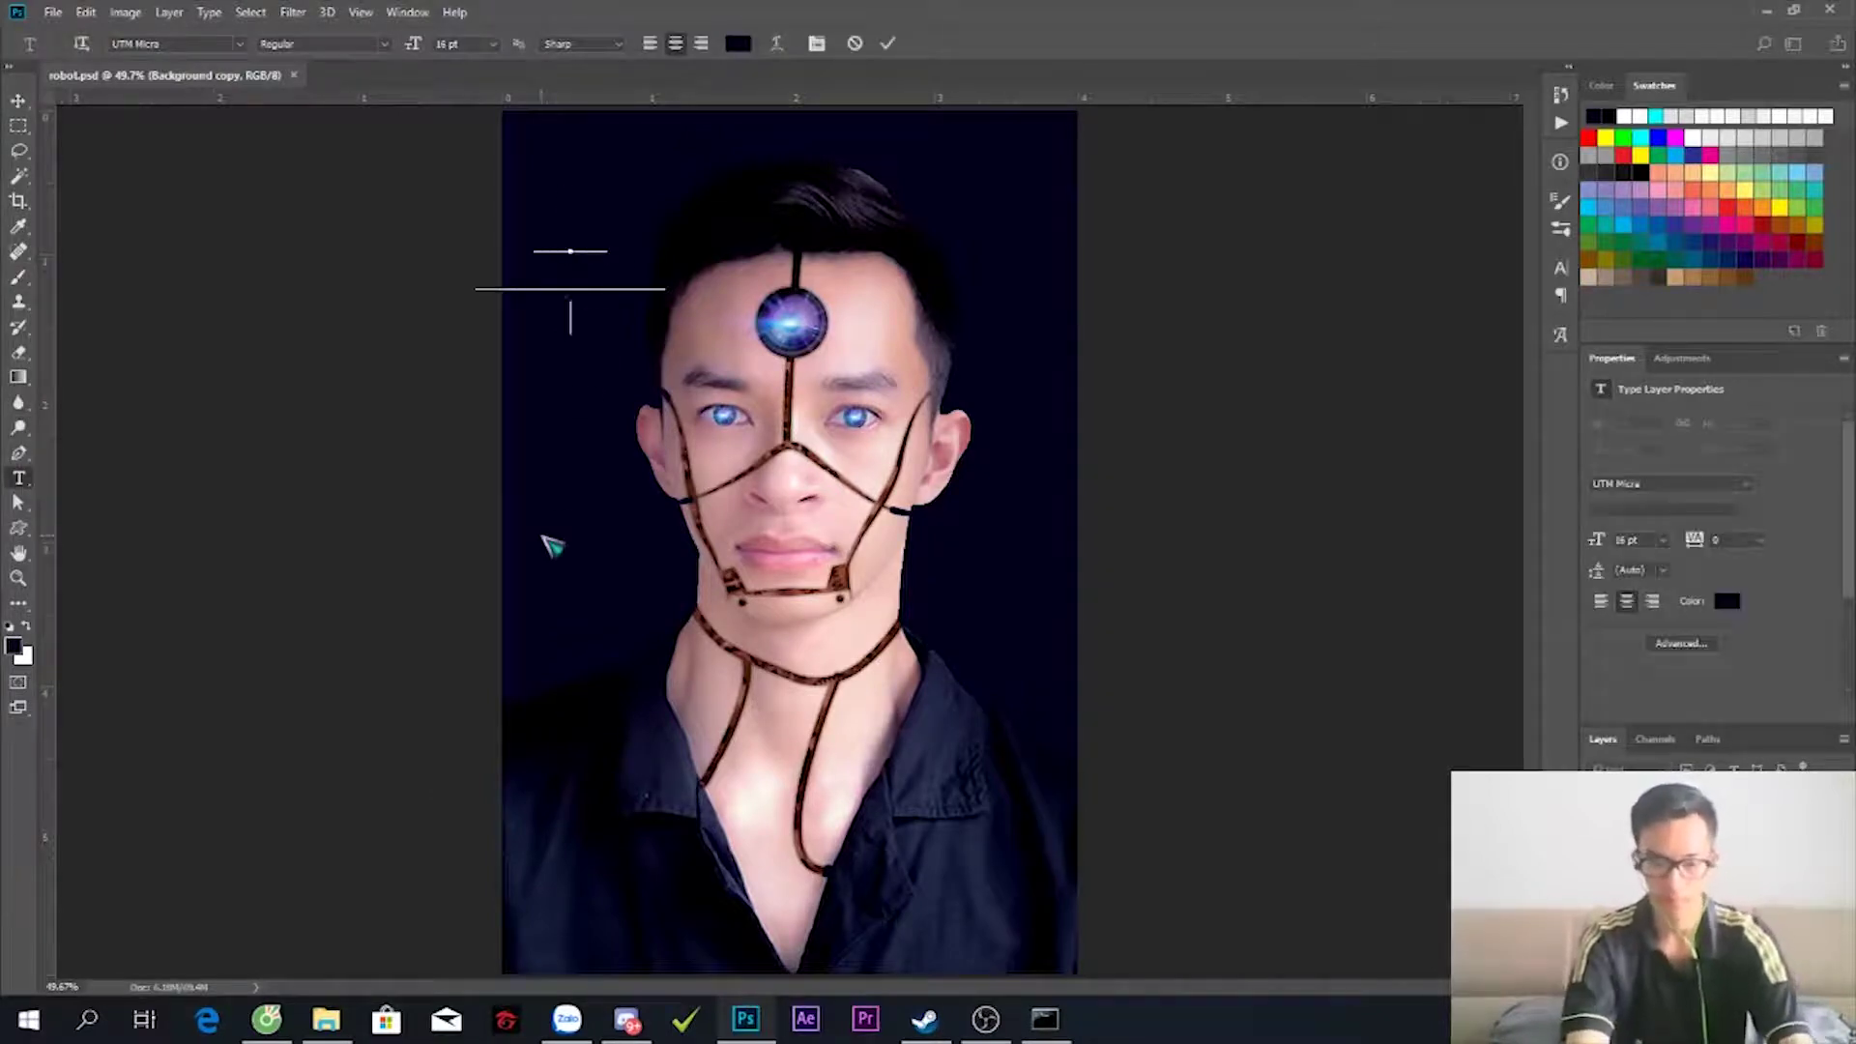
key("ctrl+Return")
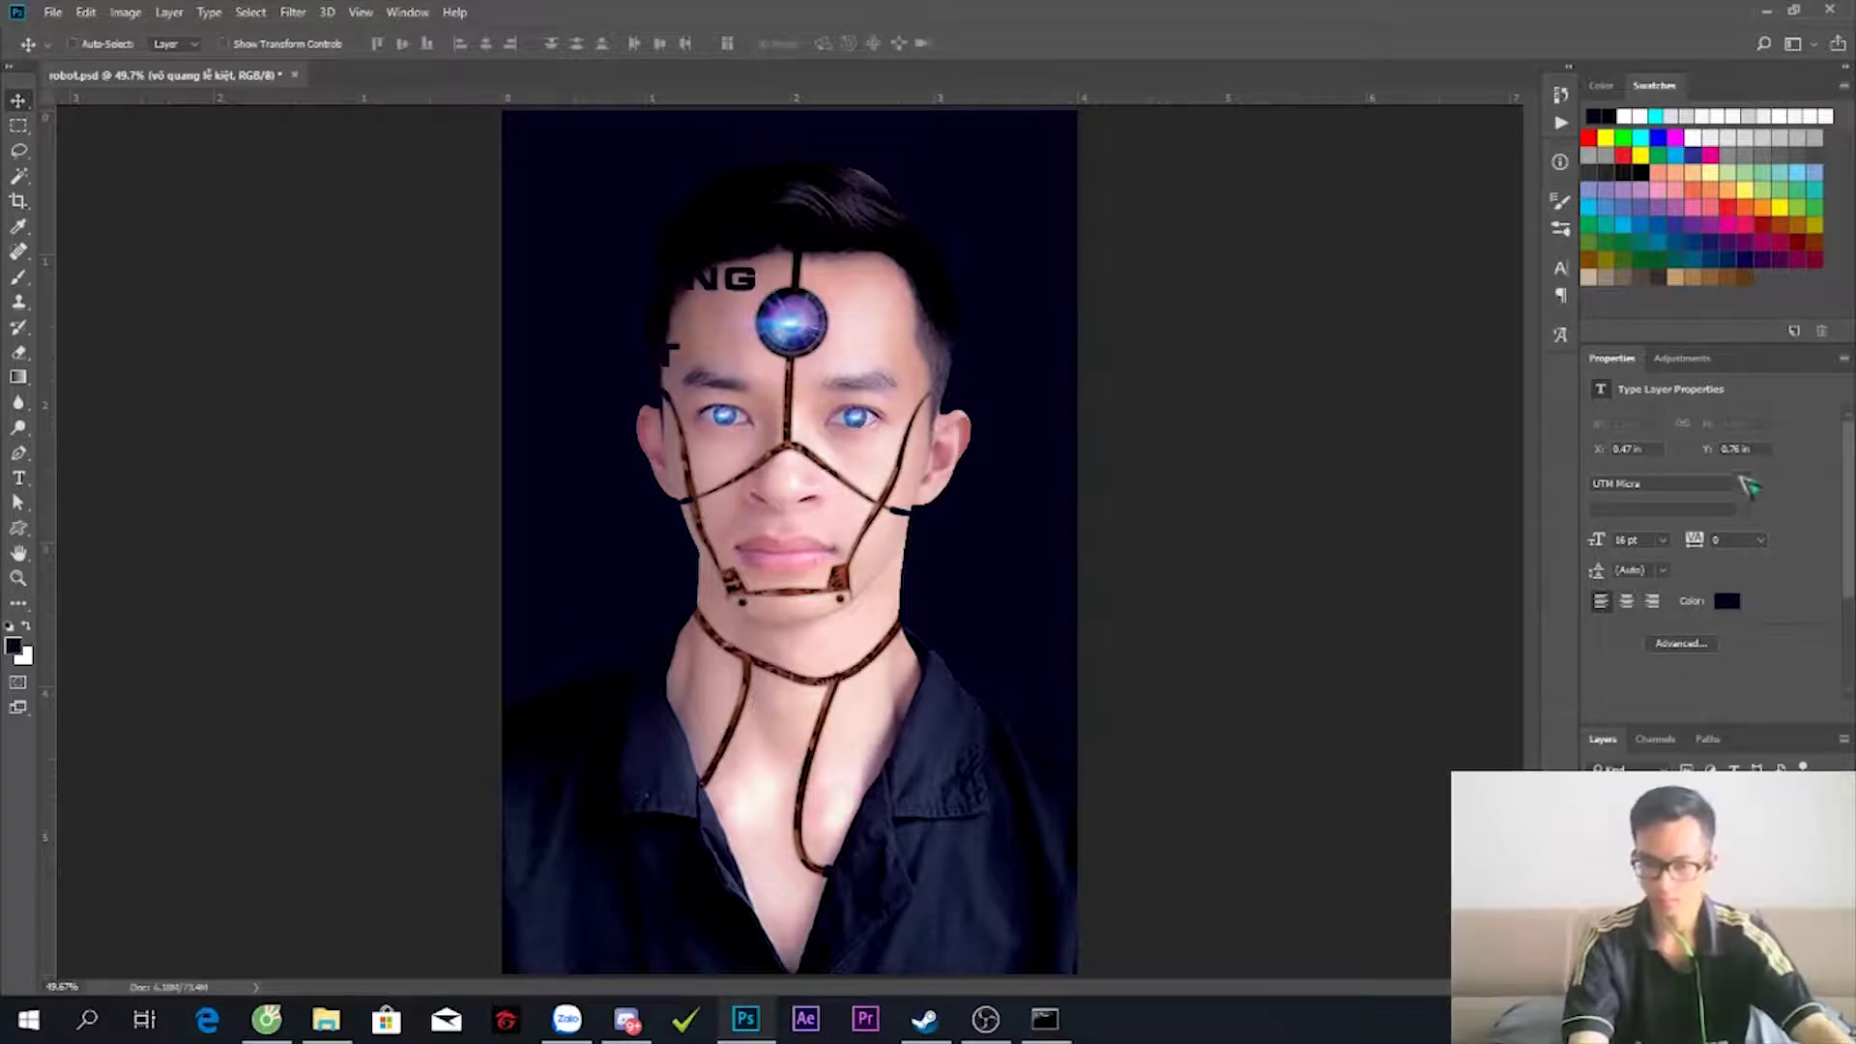
left_click(1749, 486)
scroll(1686, 604, "up", 10)
left_click(1686, 607)
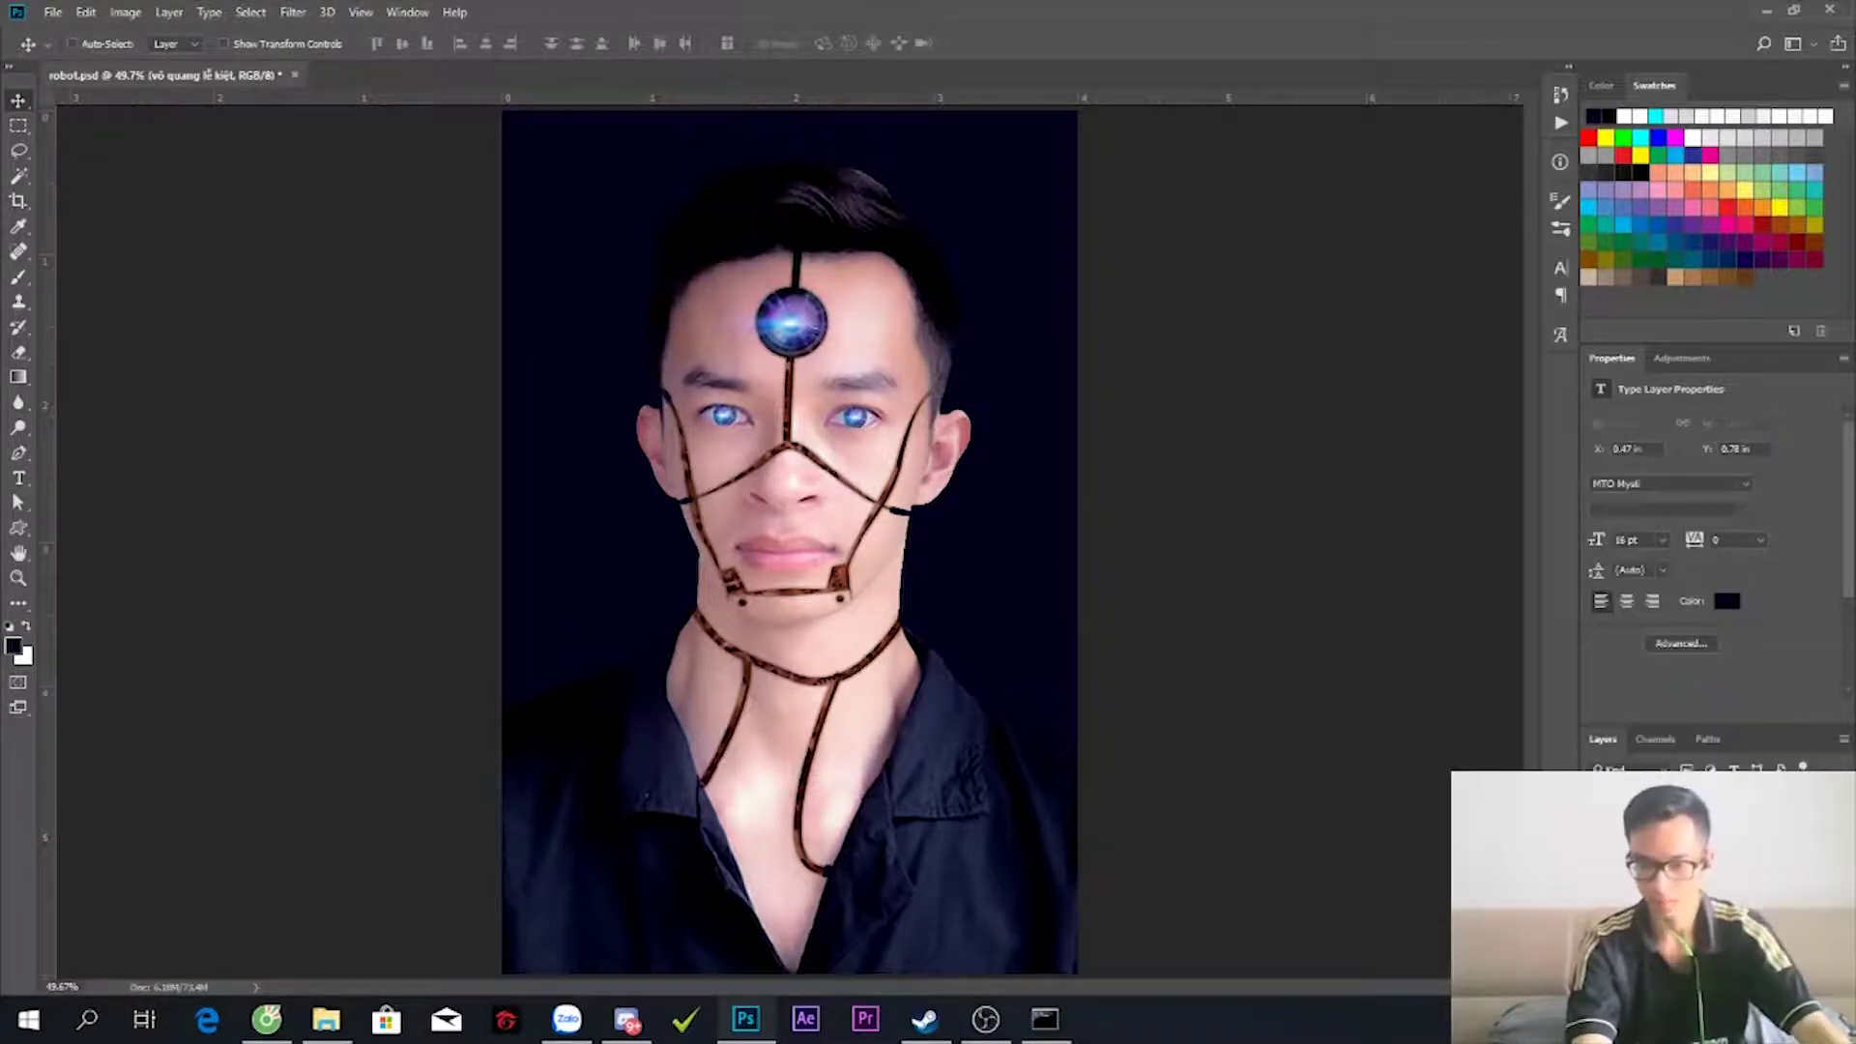
- Turn on a Stroke layer style for the title text and set its position
double_click(1643, 793)
left_click(595, 353)
left_click(913, 274)
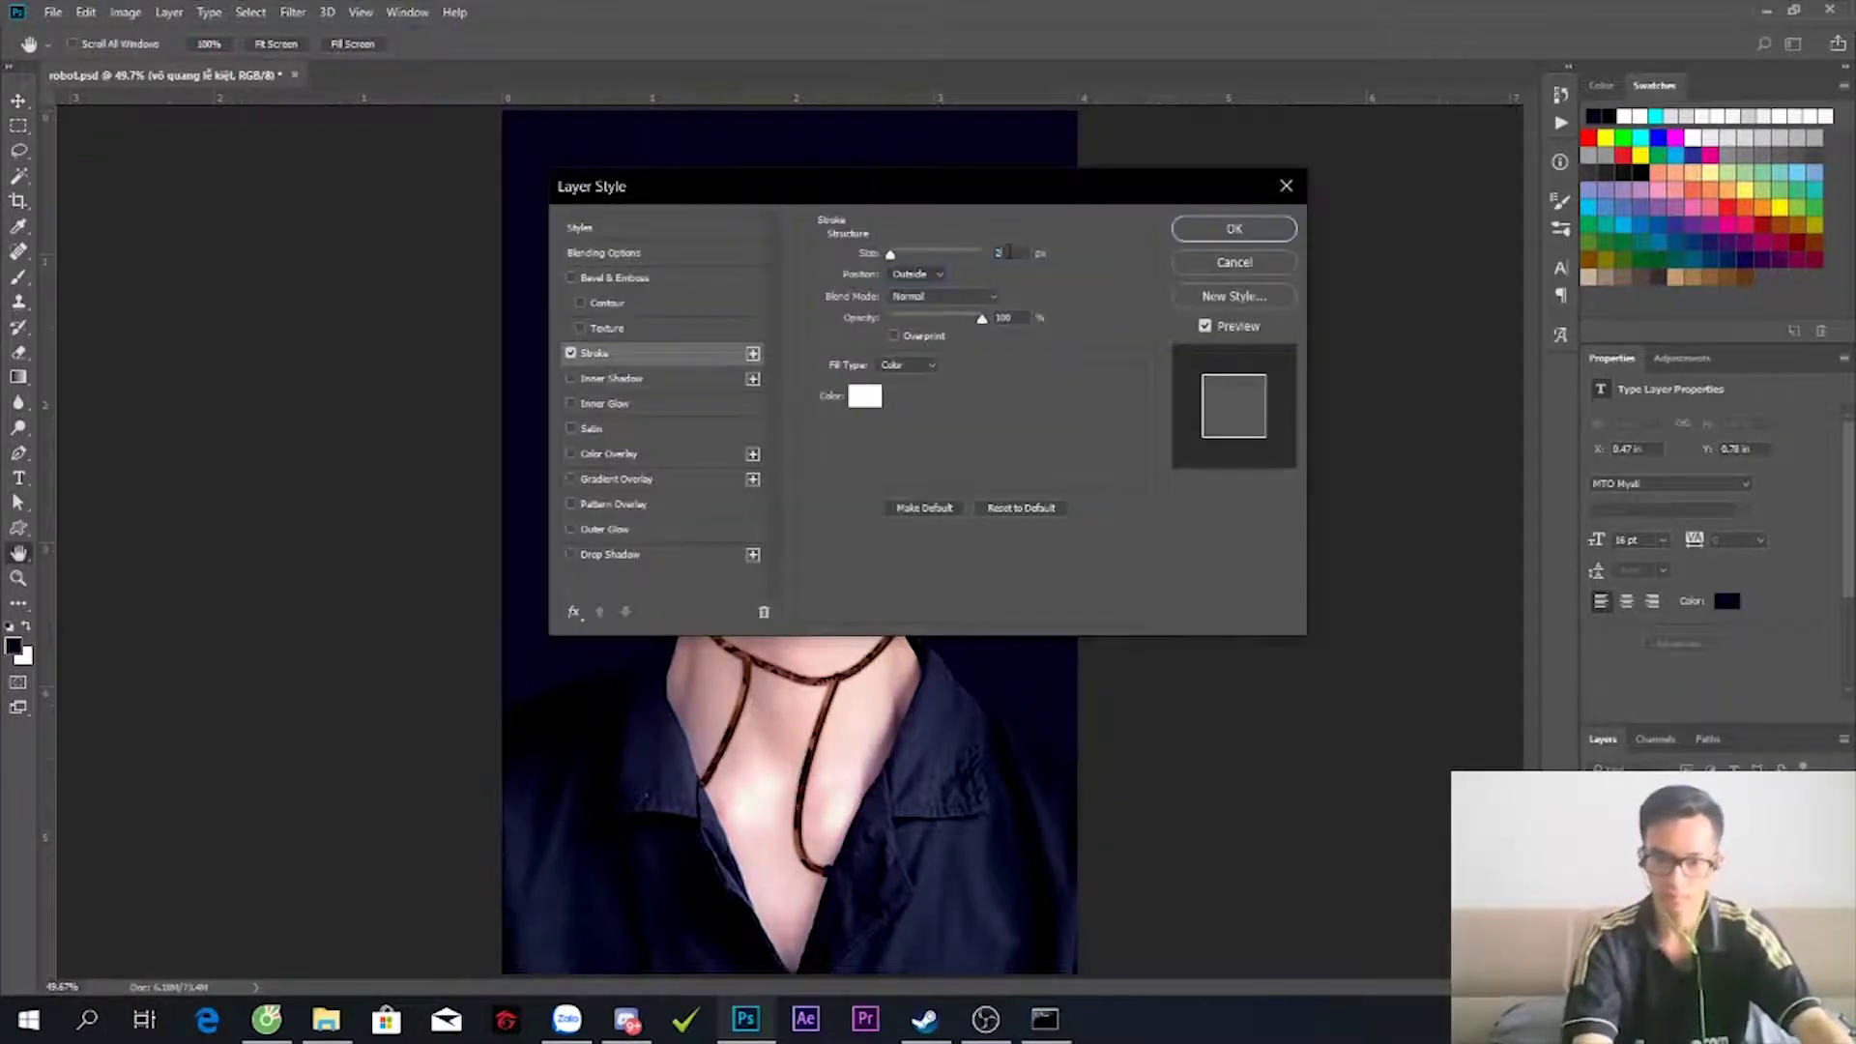
left_click(1348, 257)
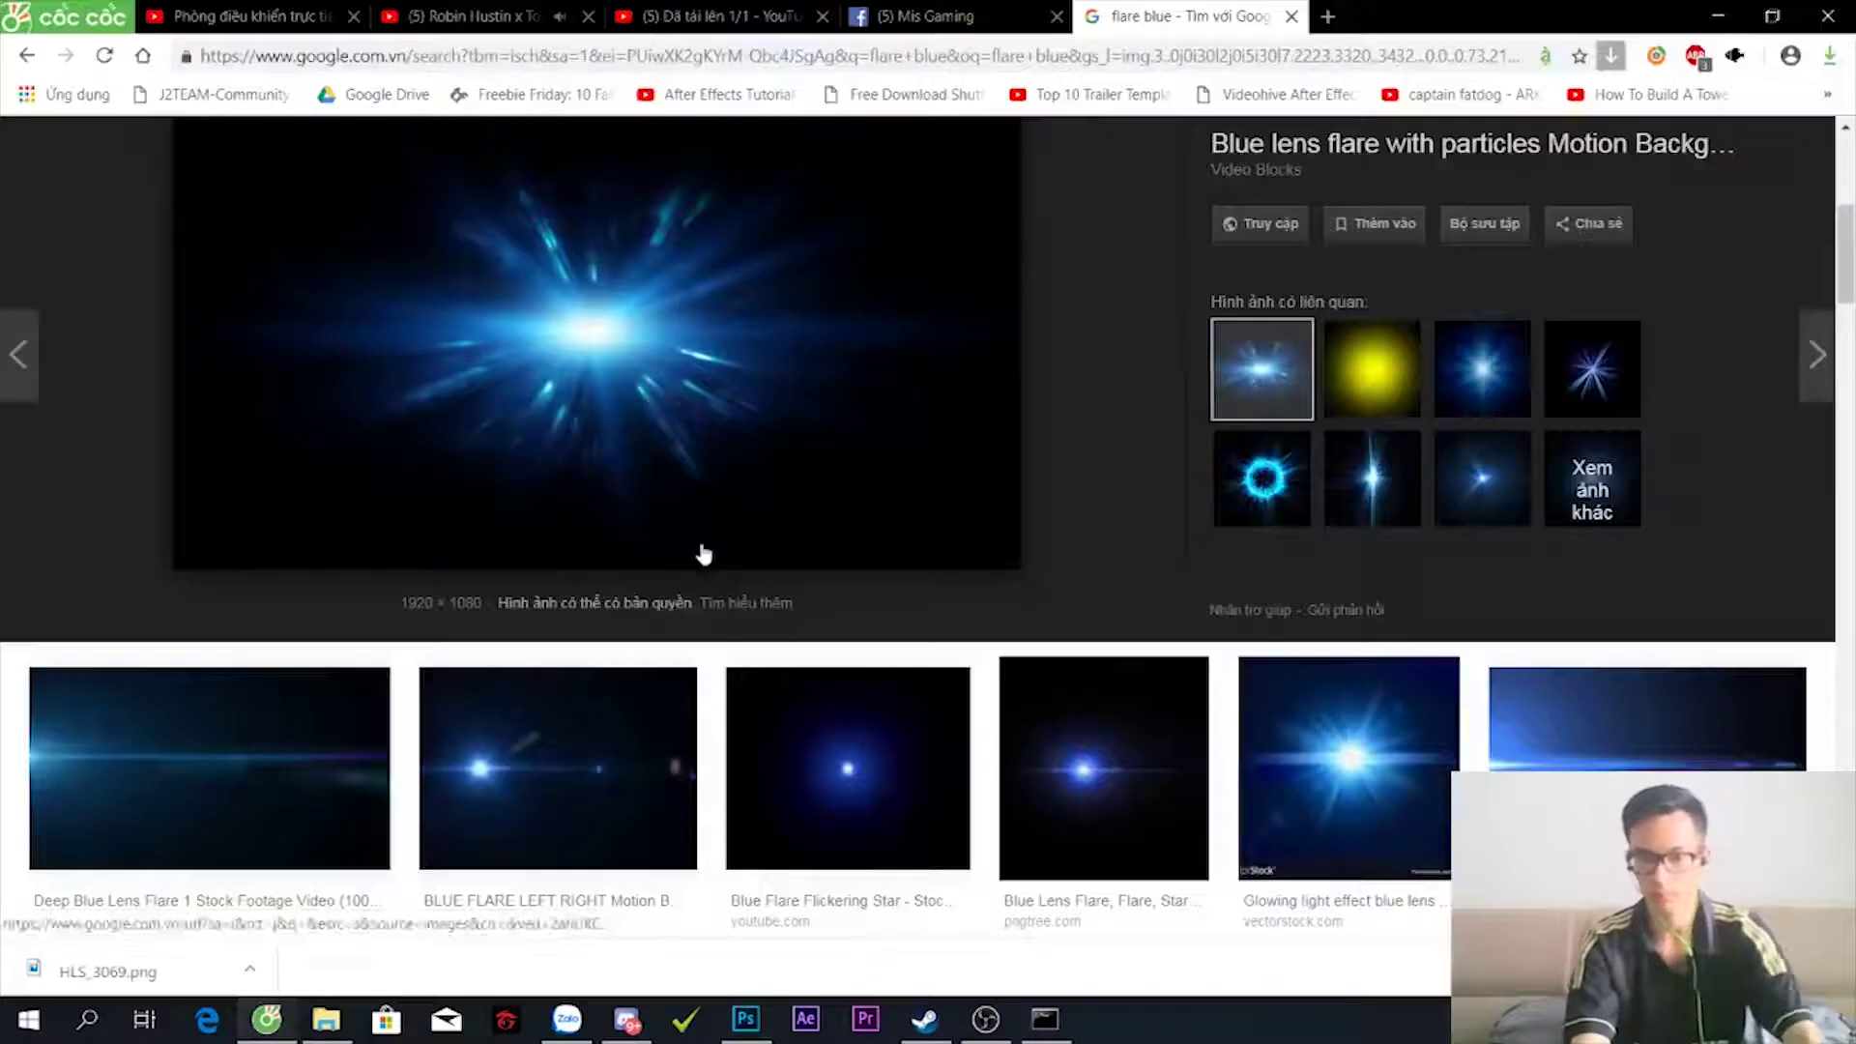
- Search for and go to Google Translate in the browser
left_click(1314, 56)
type("tra han")
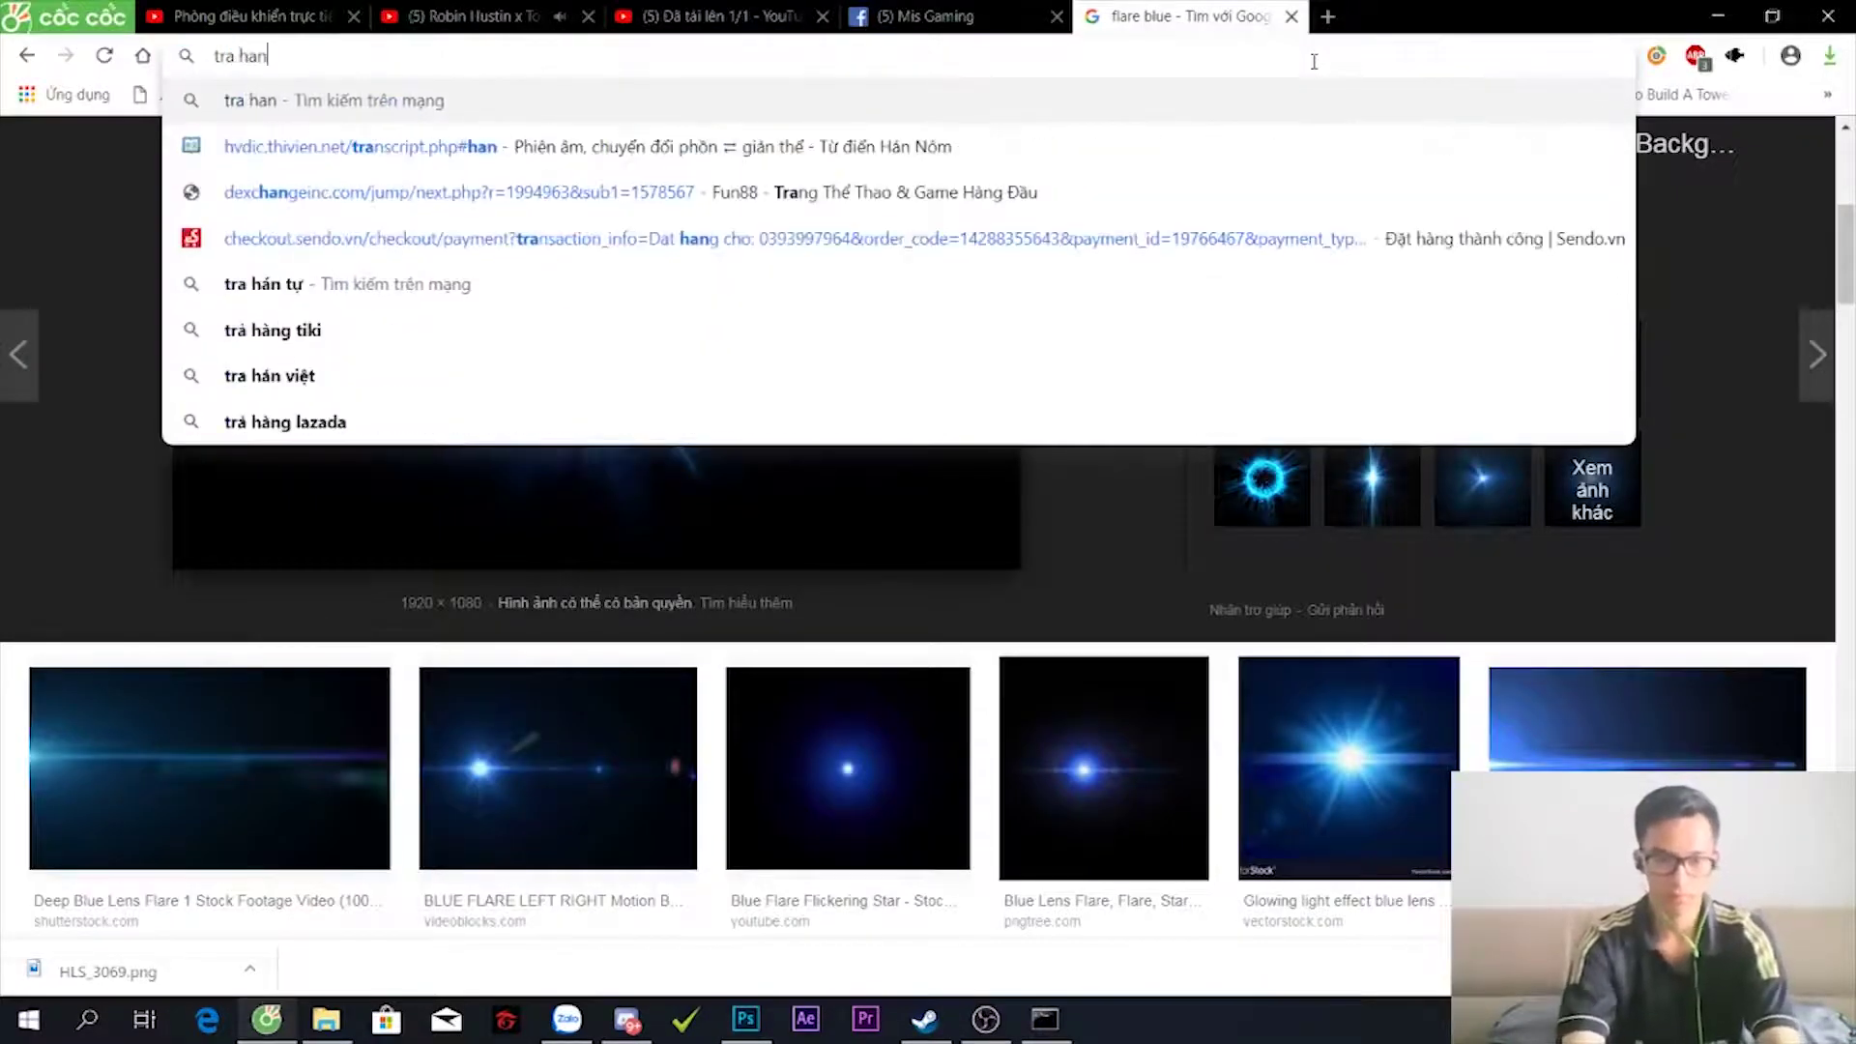
key("BackSpace")
key("BackSpace")
key("BackSpace")
type("nslate")
key("Return")
- Enable Chinese handwriting input, draw 武 and insert it for translation
left_click(883, 500)
left_click(945, 627)
left_click(607, 306)
left_click(884, 500)
left_click(953, 746)
left_click_drag(964, 619, 1107, 624)
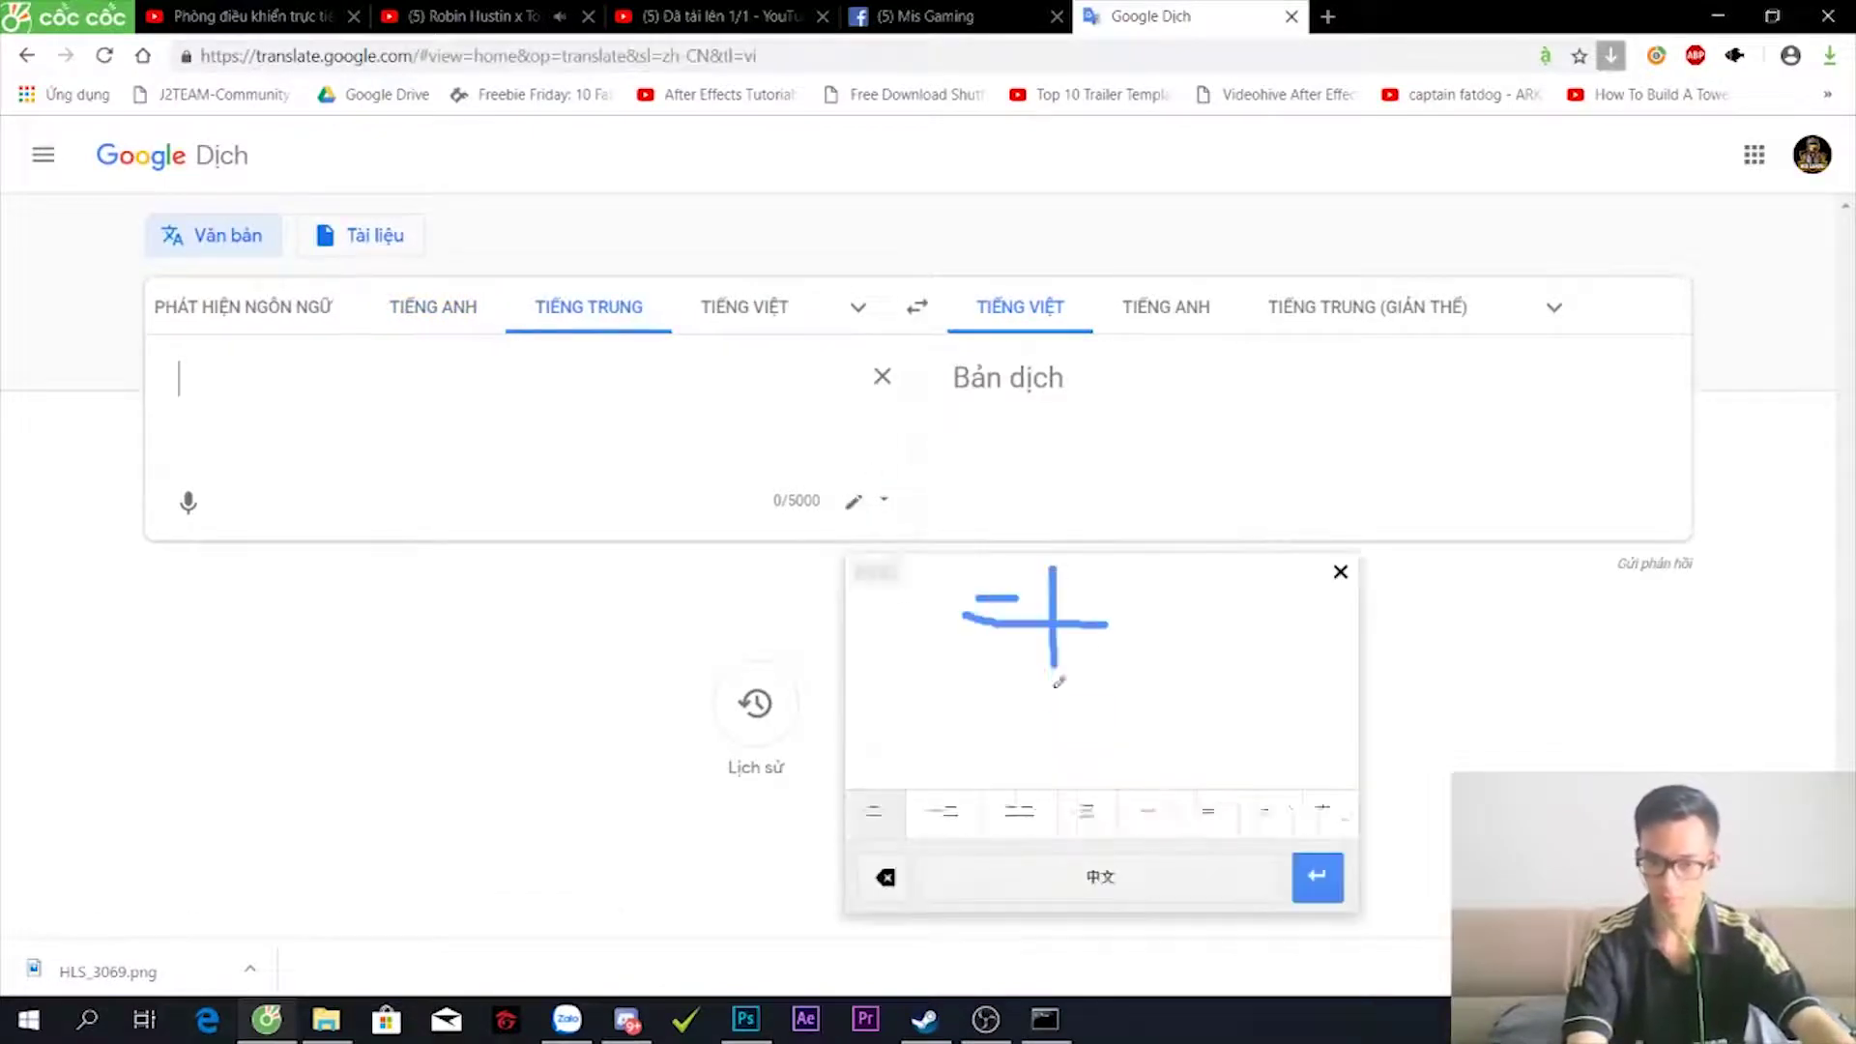
left_click_drag(1052, 568, 1083, 660)
left_click_drag(976, 618, 984, 660)
left_click(879, 817)
- Try drawing the next Chinese character, clearing the handwriting pad between attempts
left_click_drag(996, 578, 996, 619)
mouse_move(953, 633)
left_mouse_down()
mouse_move(1019, 633)
mouse_move(945, 698)
mouse_move(1031, 702)
left_mouse_up()
left_click(901, 874)
left_click_drag(996, 584, 981, 626)
mouse_move(1032, 593)
left_mouse_down()
mouse_move(996, 623)
mouse_move(967, 704)
left_mouse_up()
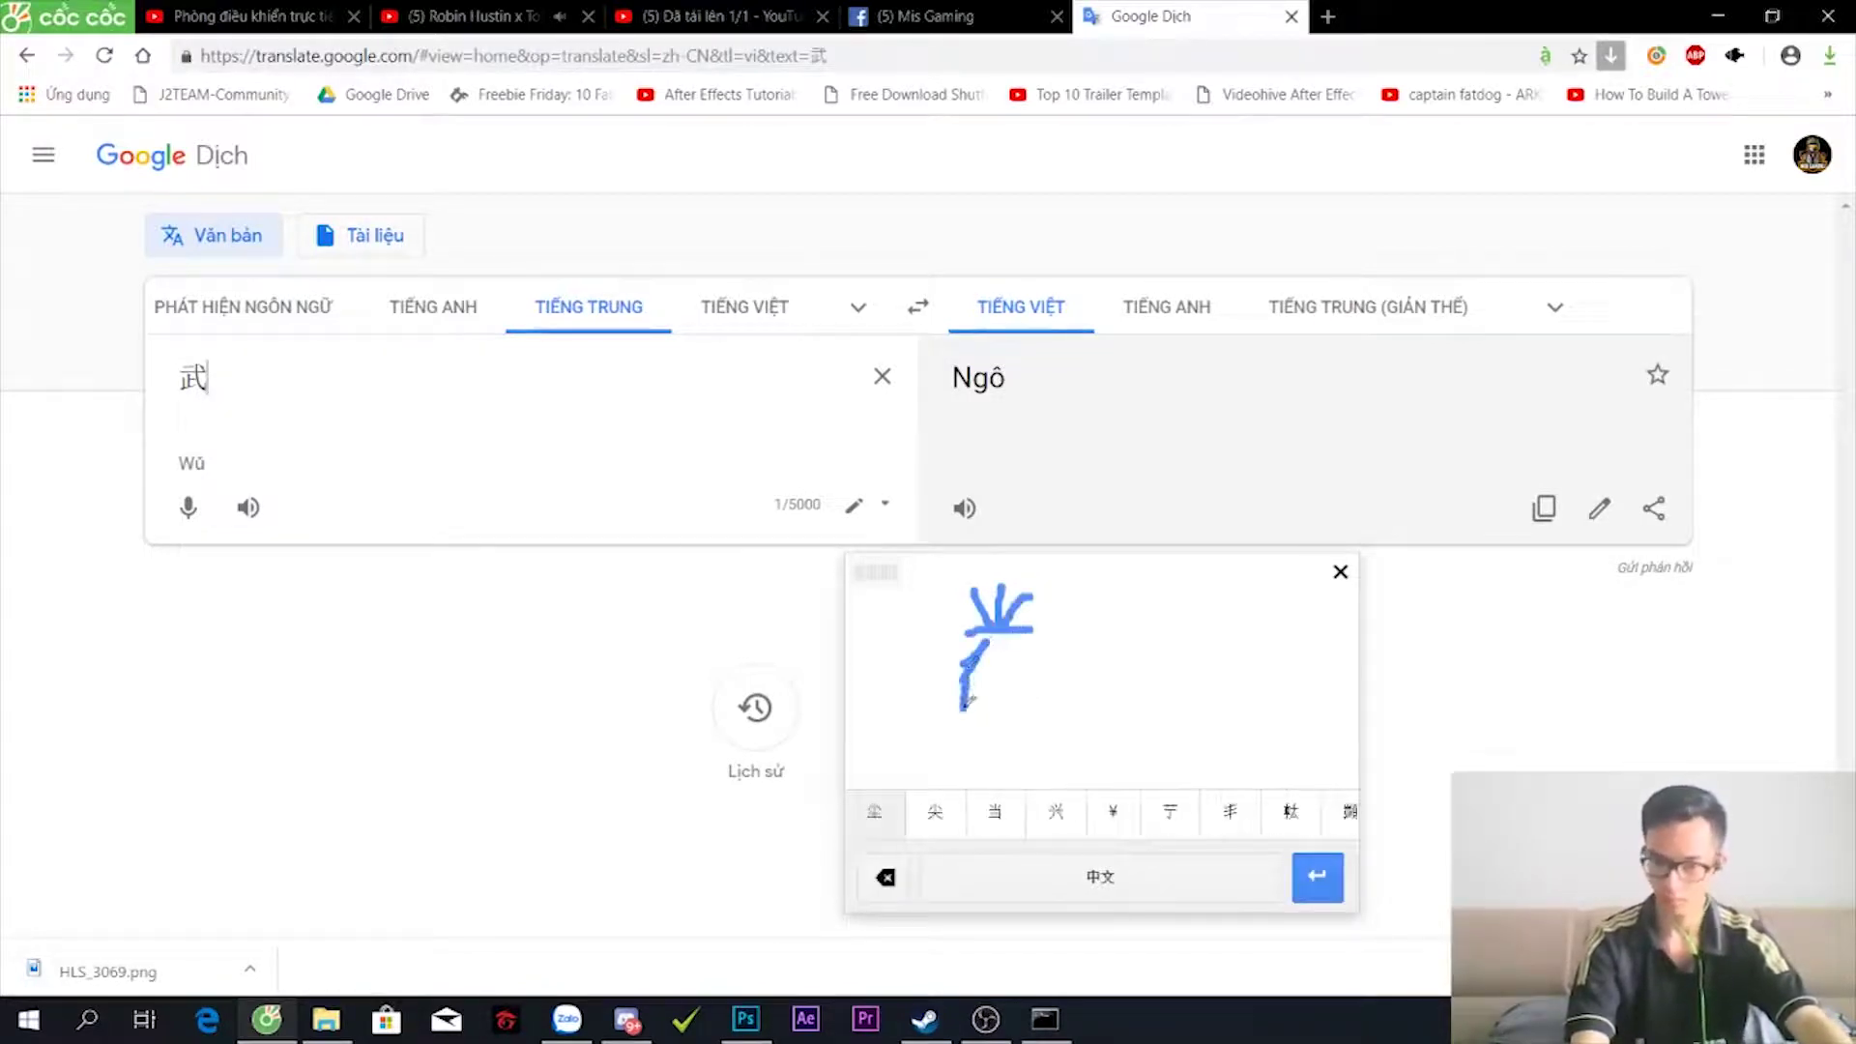
left_click(893, 879)
mouse_move(1017, 586)
left_mouse_down()
mouse_move(1065, 625)
mouse_move(1003, 684)
left_mouse_up()
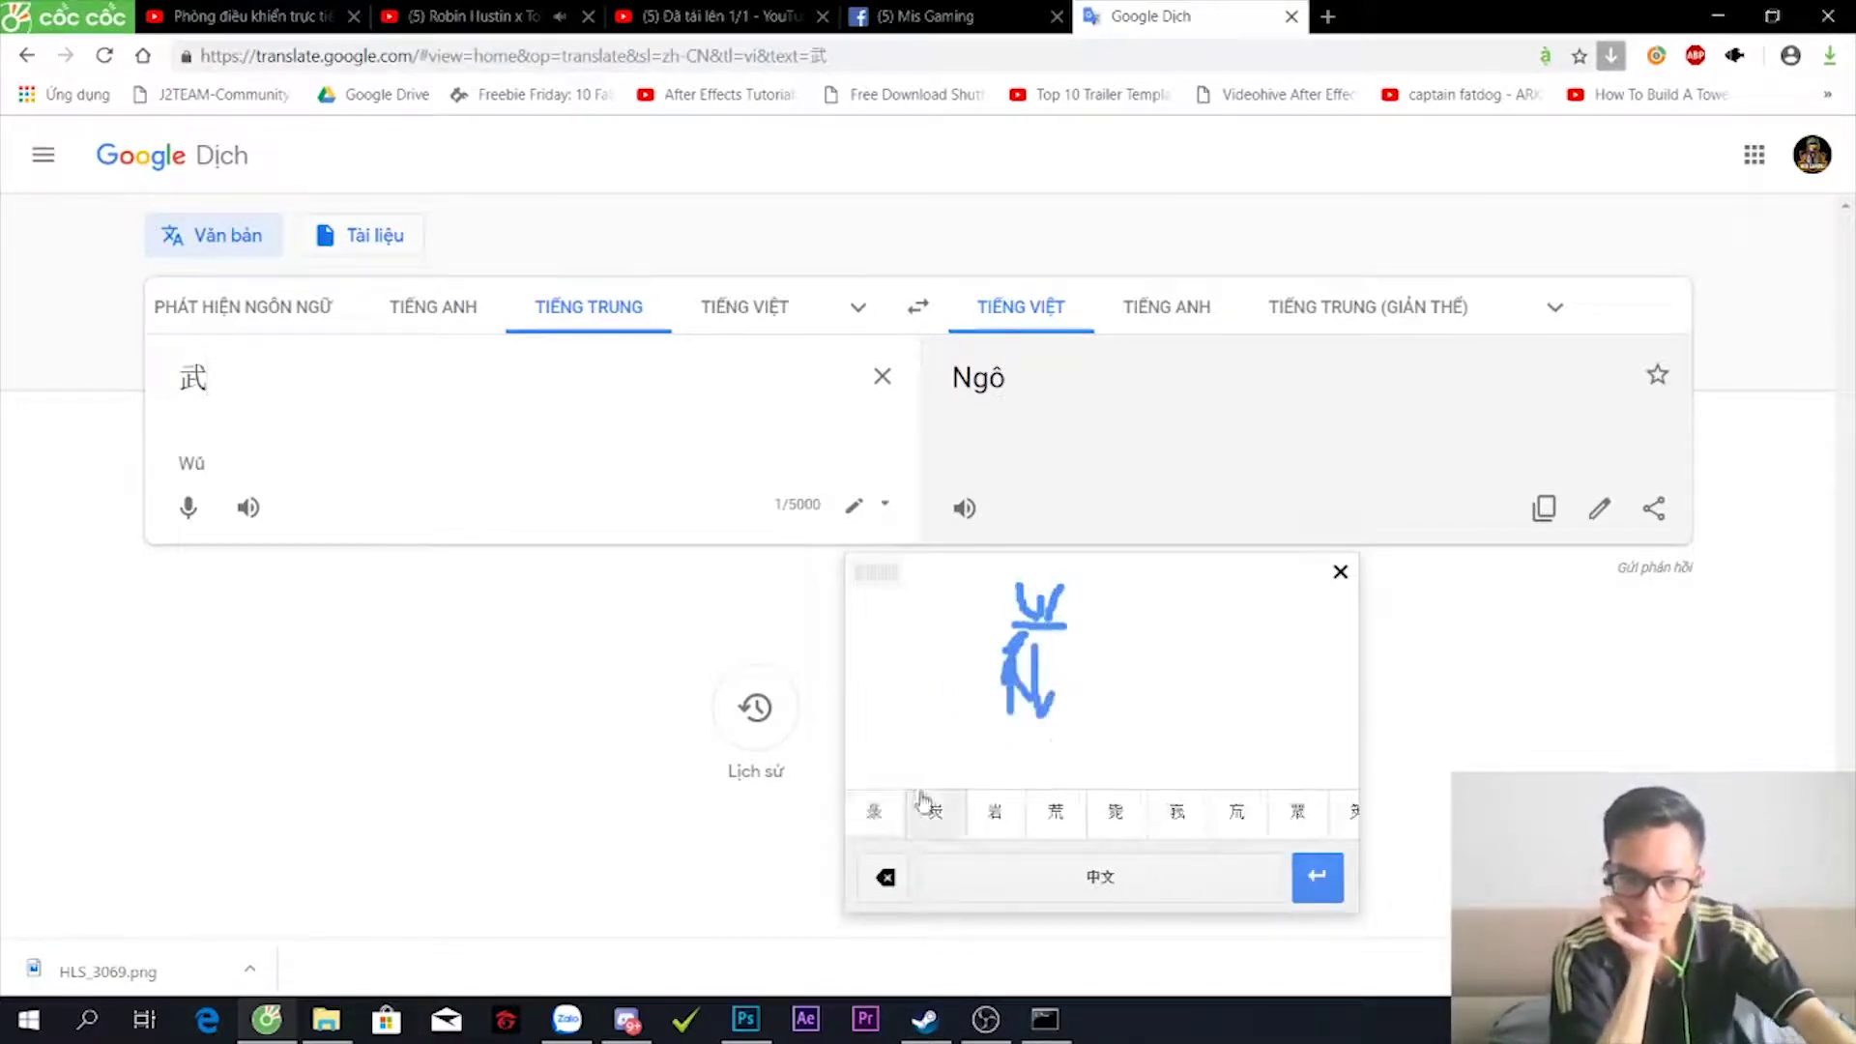
left_click(891, 879)
left_click_drag(988, 578, 1022, 576)
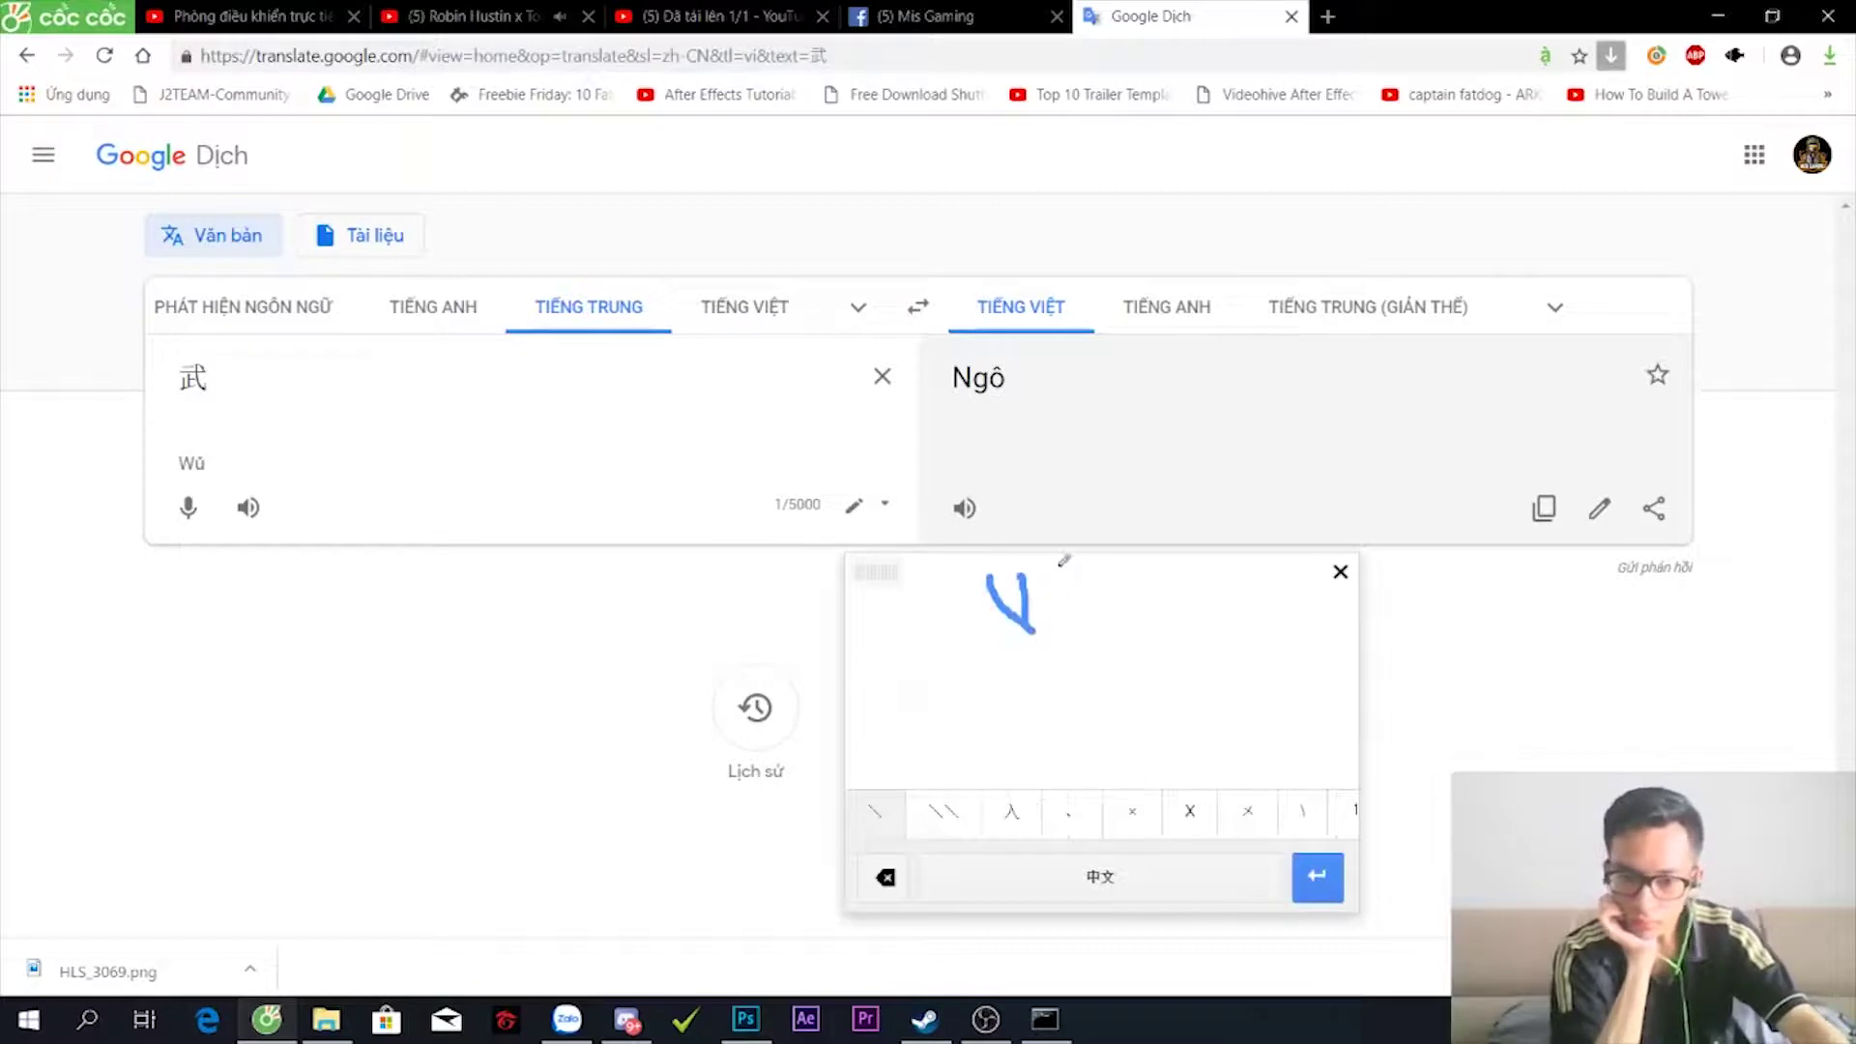
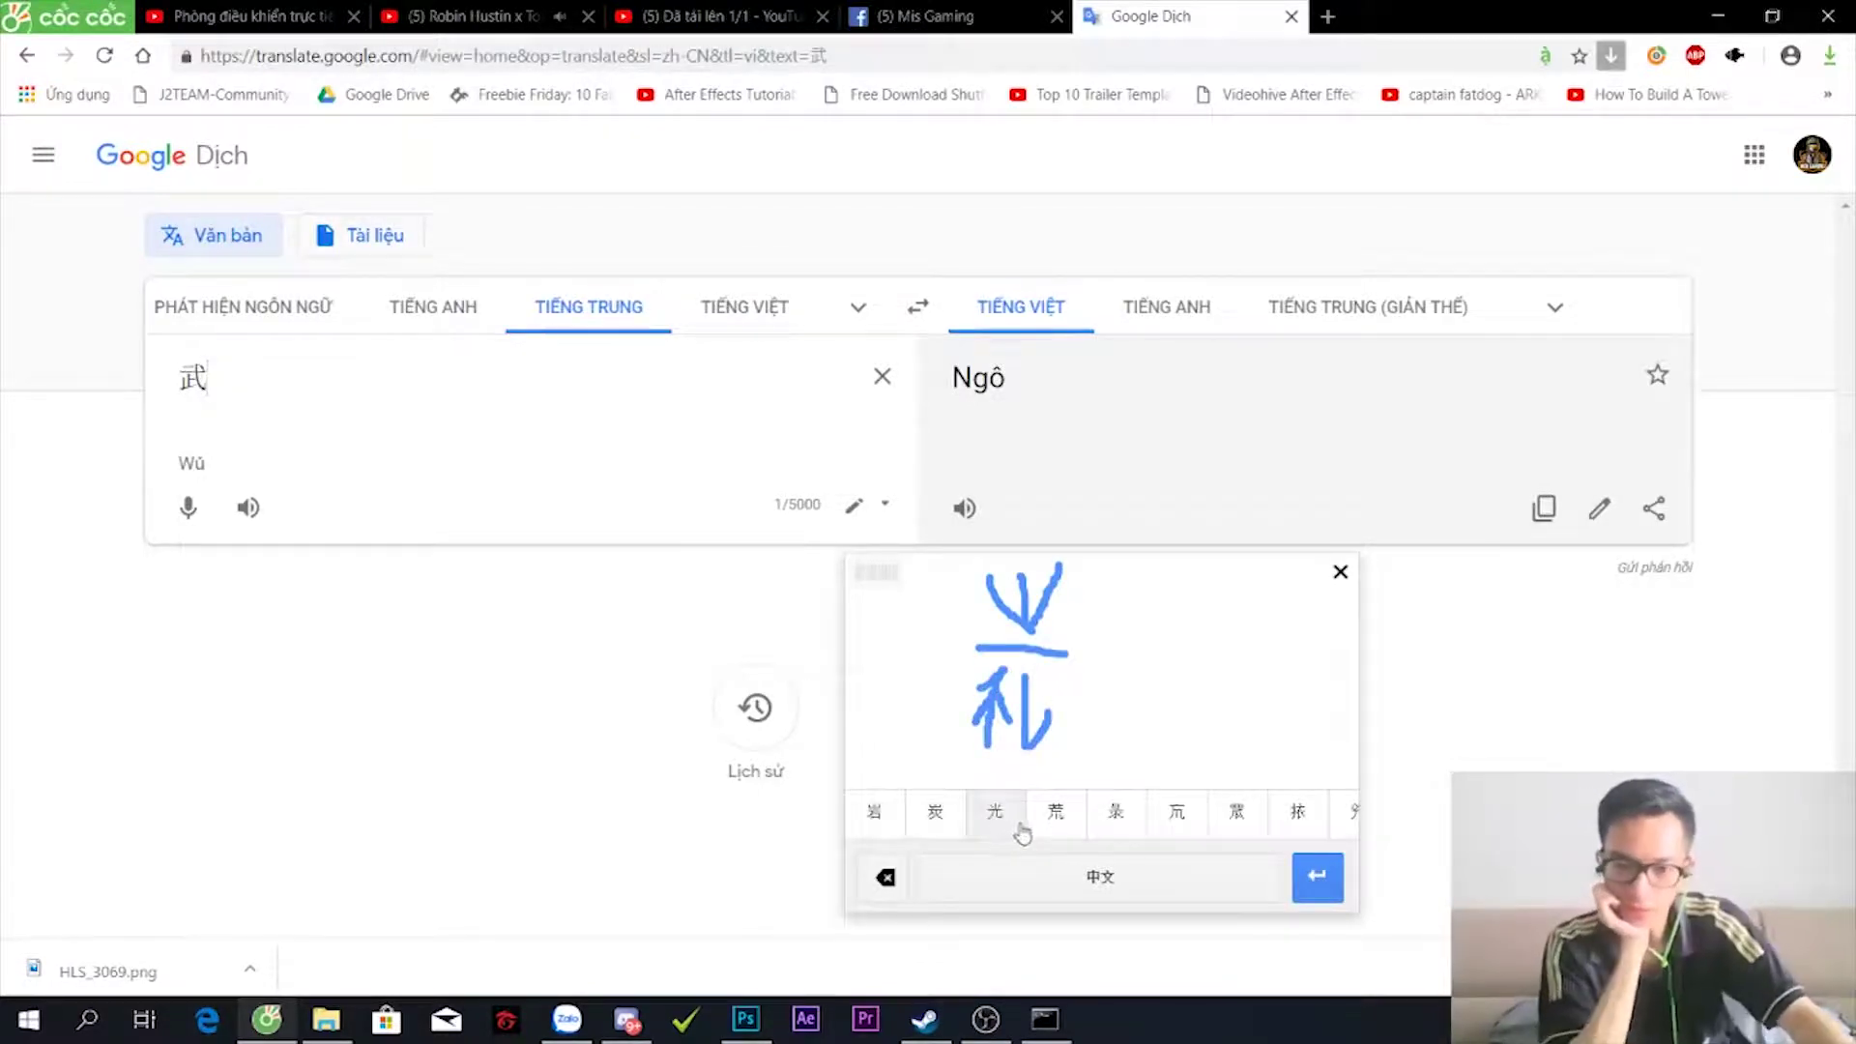
- Insert 光 after 武, then handwrite 礼 on the pad and add it
left_click(995, 812)
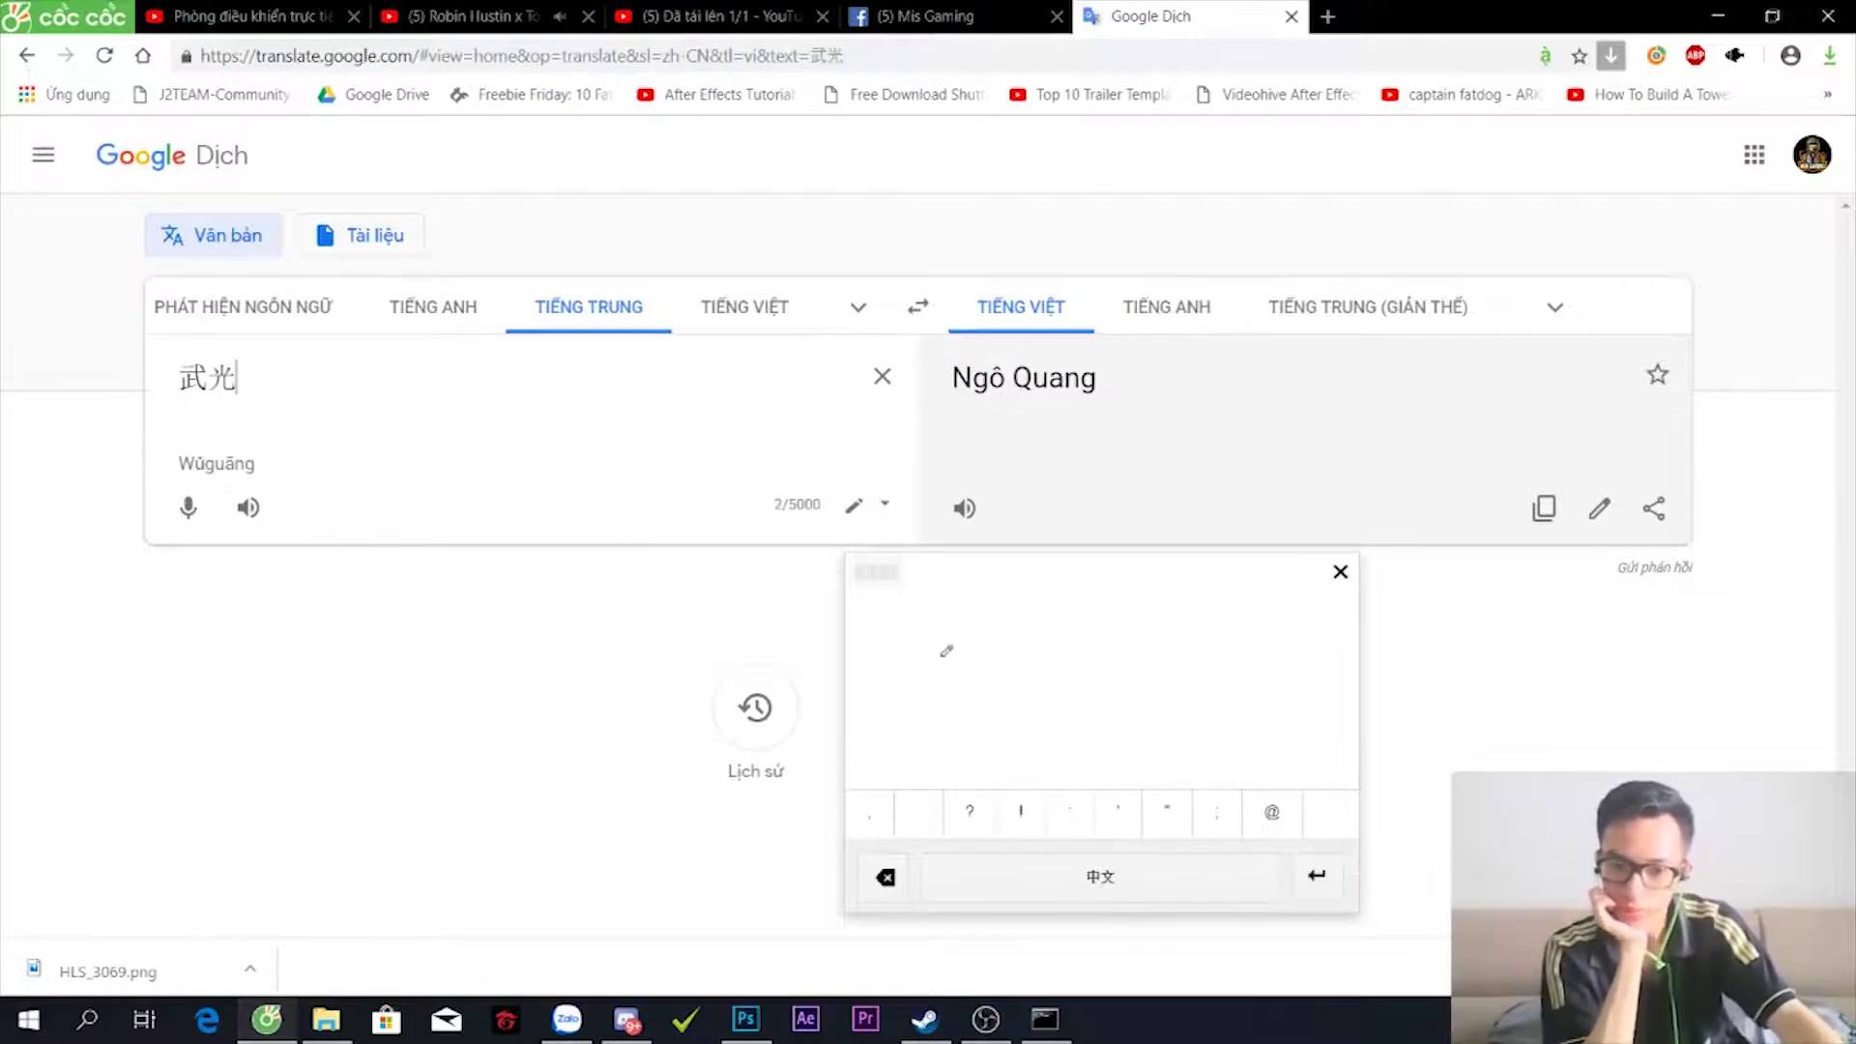
left_click_drag(938, 653, 982, 742)
left_click_drag(988, 667, 1034, 725)
left_click_drag(1030, 615, 1066, 723)
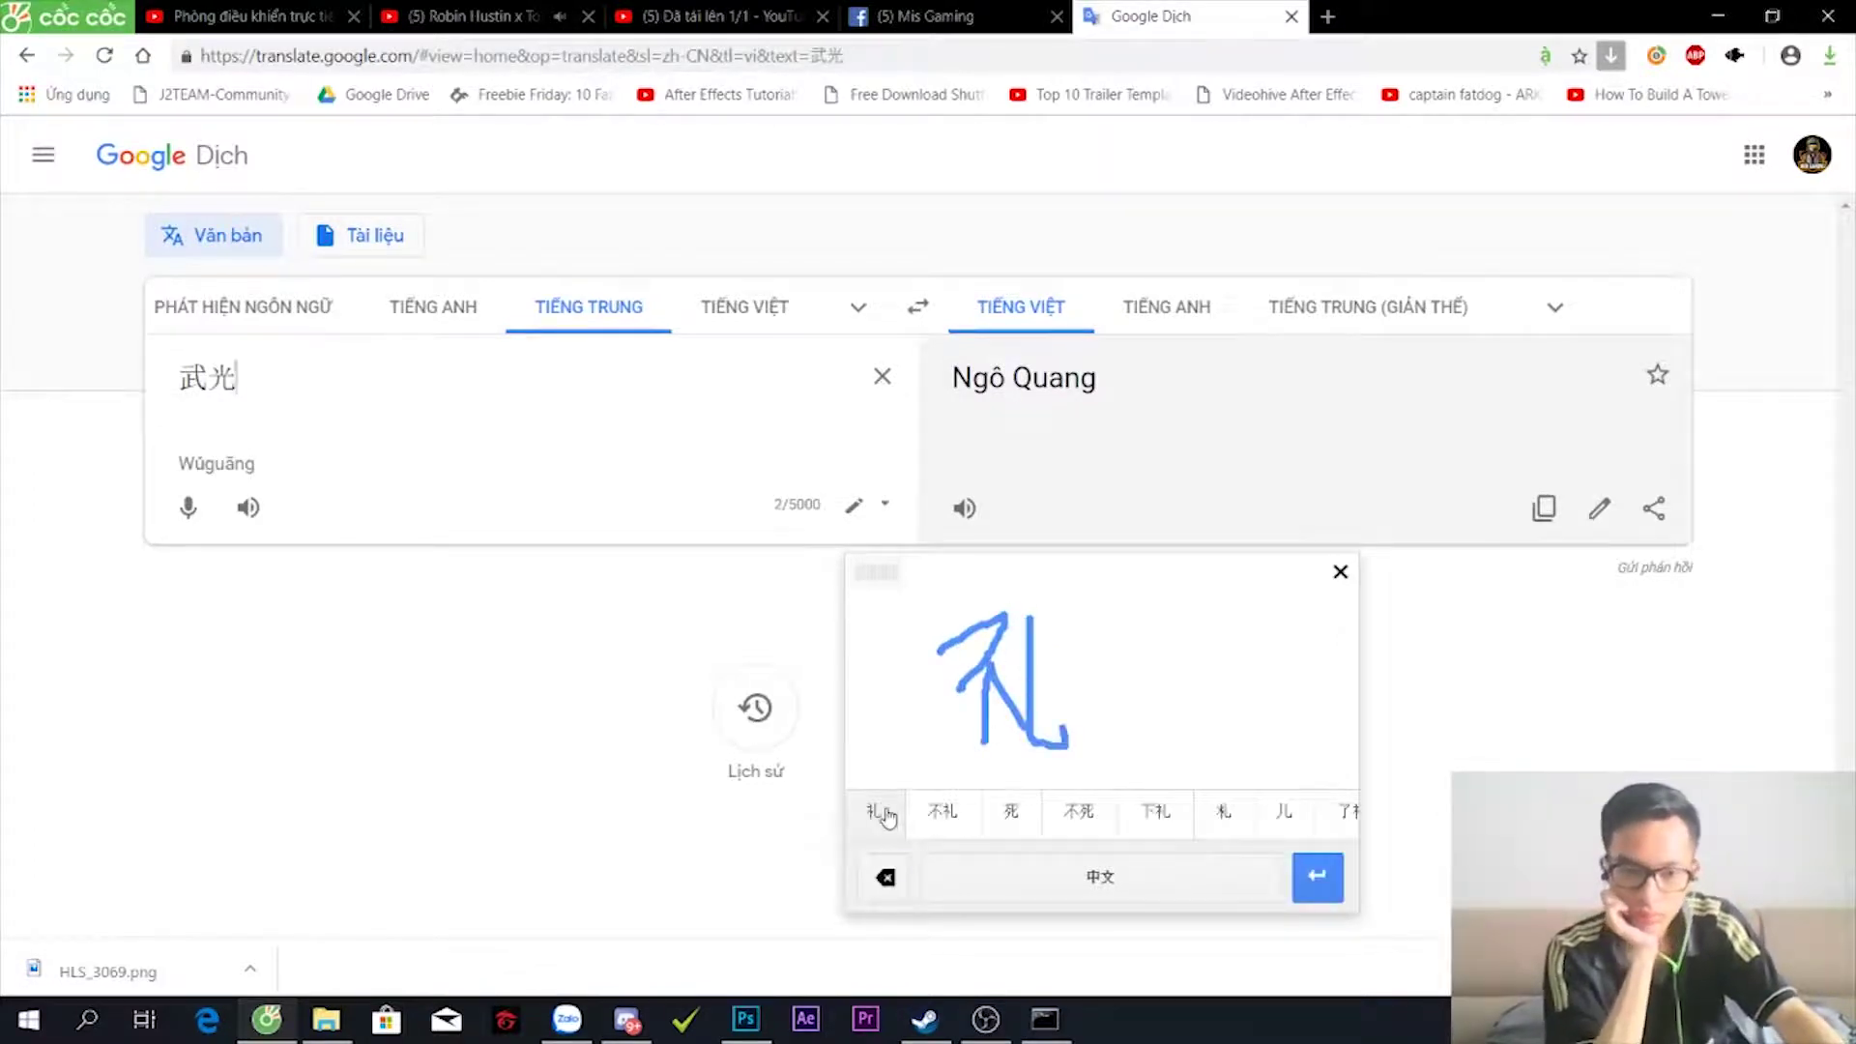
key("BackSpace")
left_click_drag(952, 619, 986, 739)
key("BackSpace")
left_click_drag(1039, 566, 1085, 734)
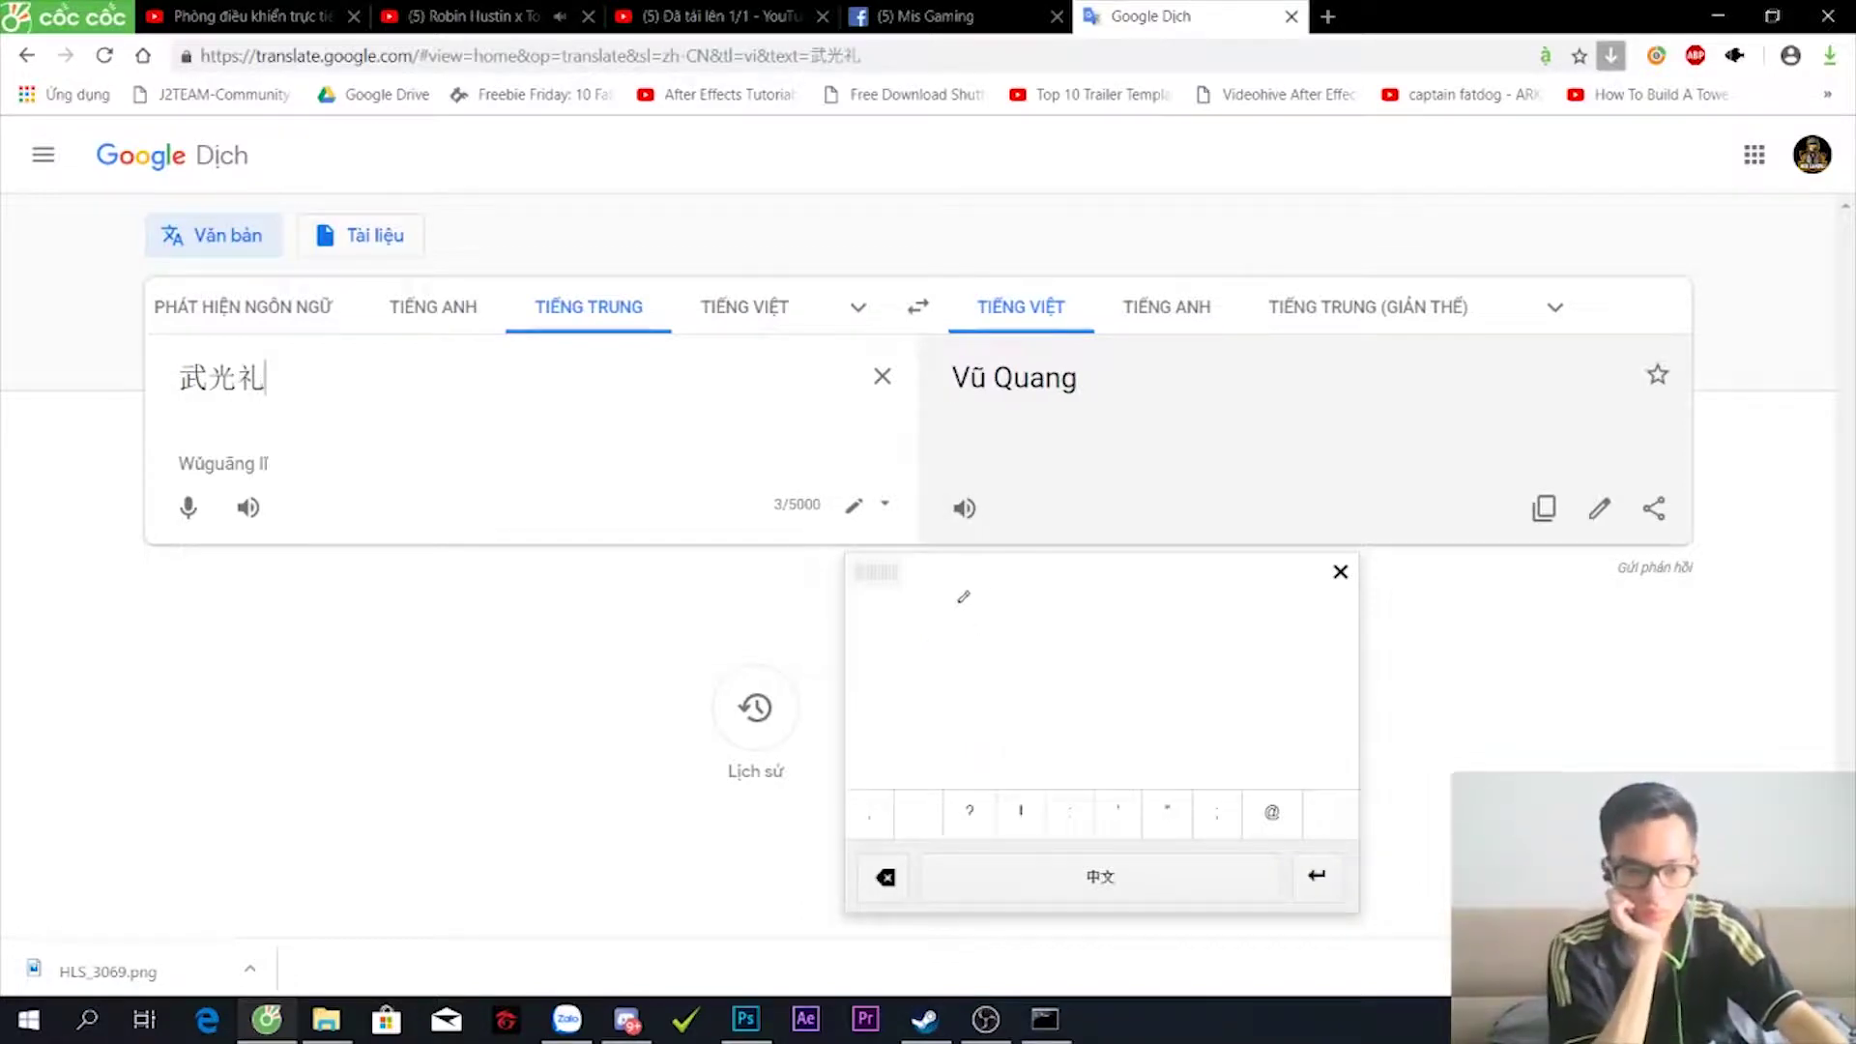
- Attempt handwriting the last name character on the pad, clearing and redrawing strokes
left_click_drag(928, 629, 1041, 629)
left_click_drag(991, 575, 992, 665)
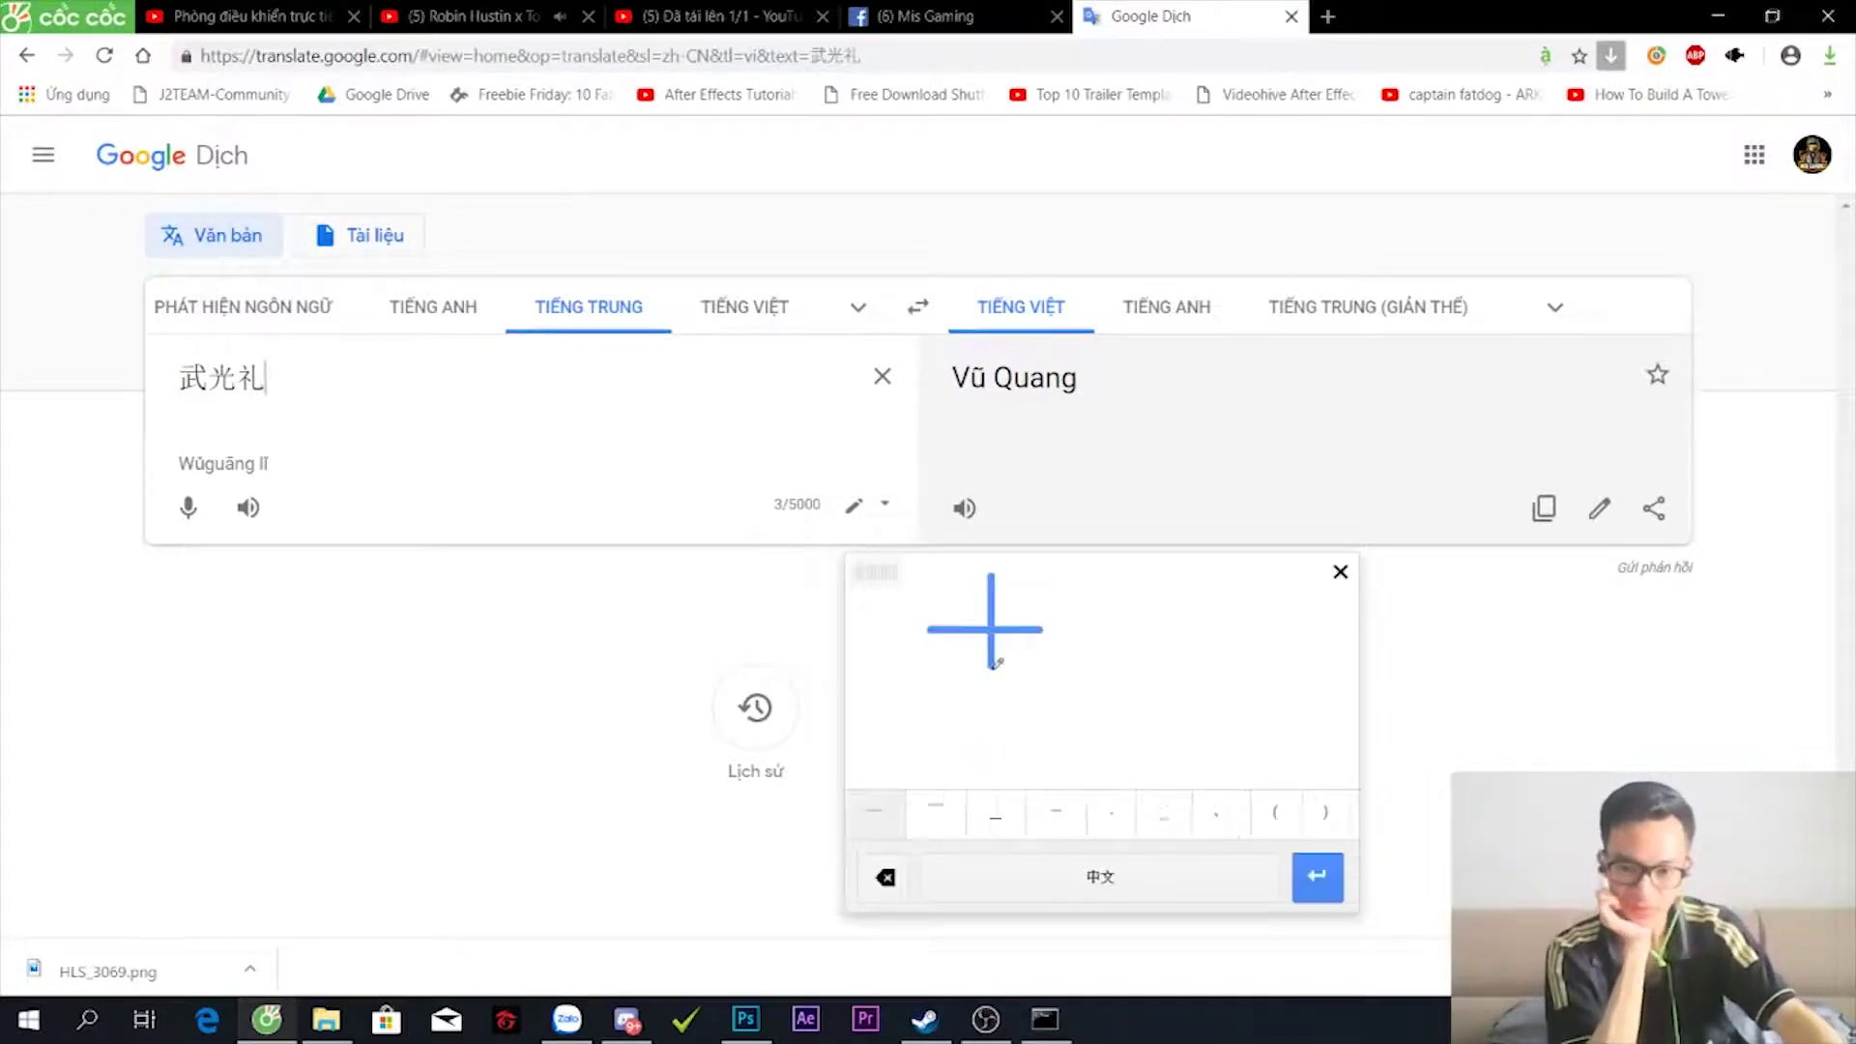
key("BackSpace")
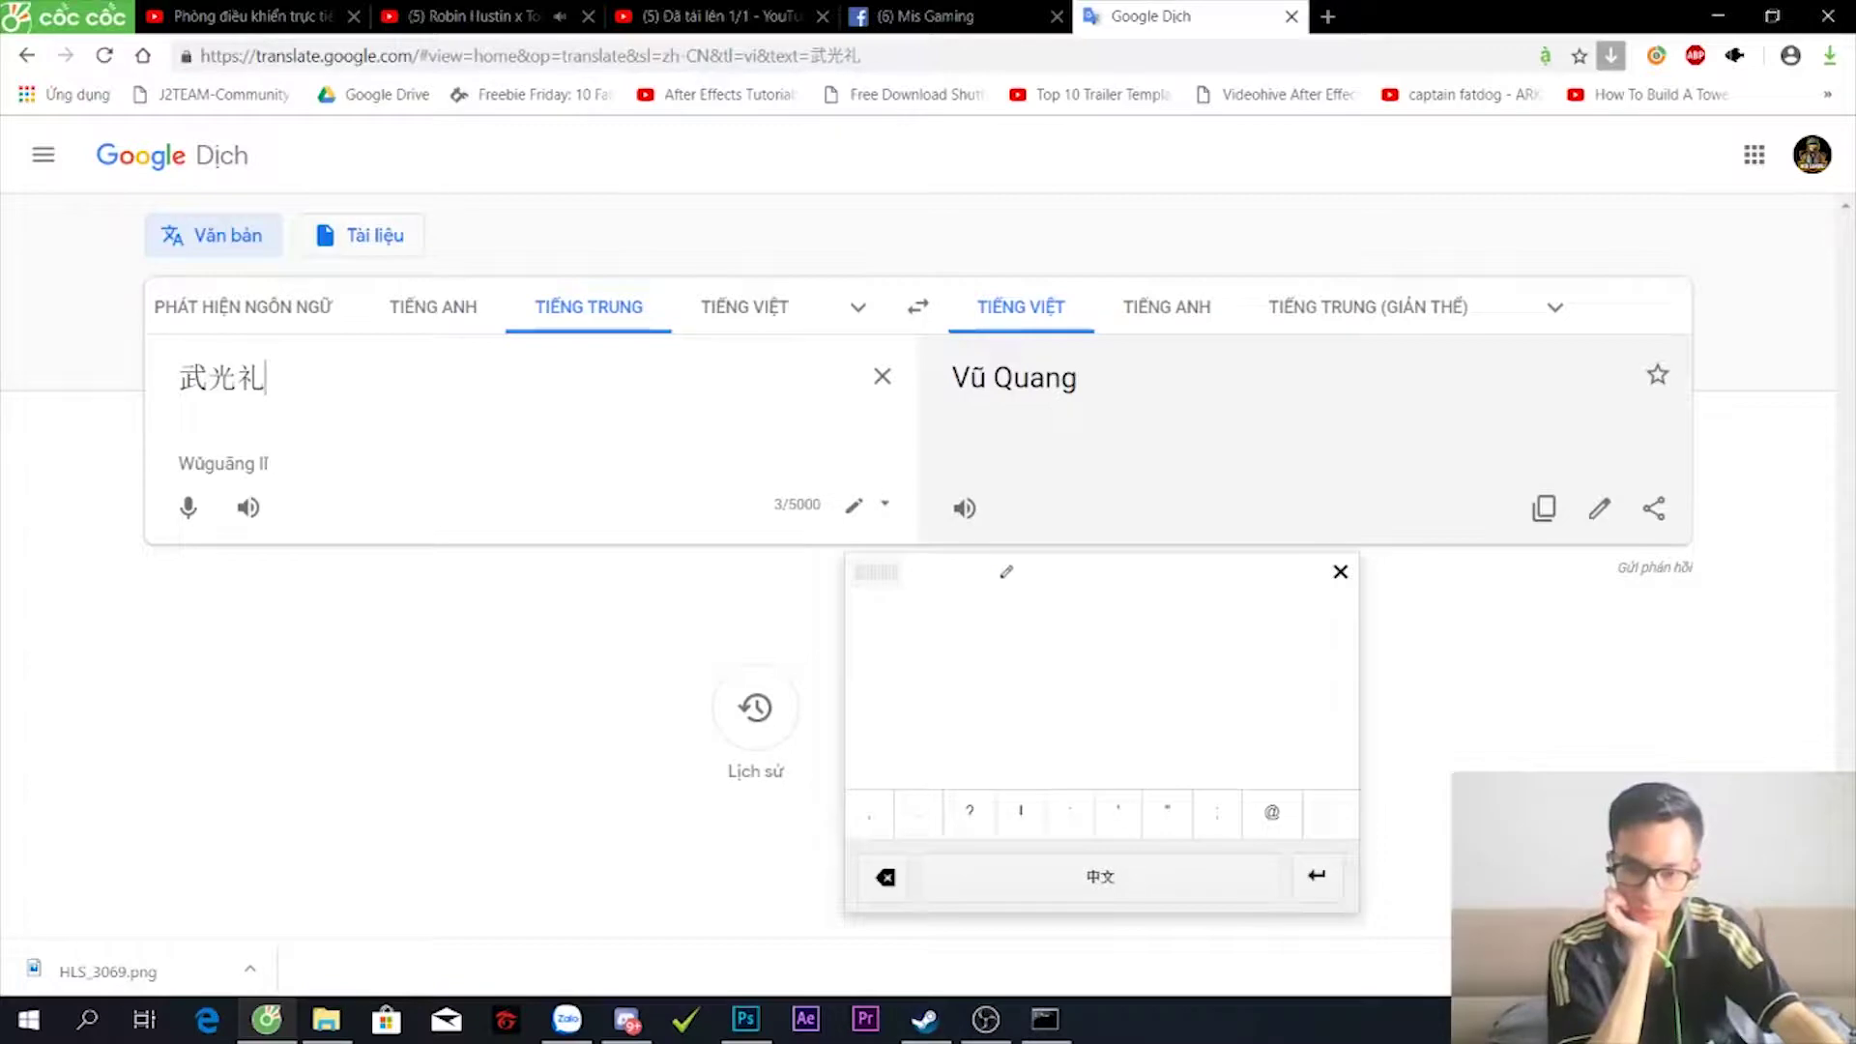
left_click_drag(1001, 565, 1032, 653)
left_click_drag(947, 599, 1062, 607)
left_click_drag(1015, 558, 1052, 585)
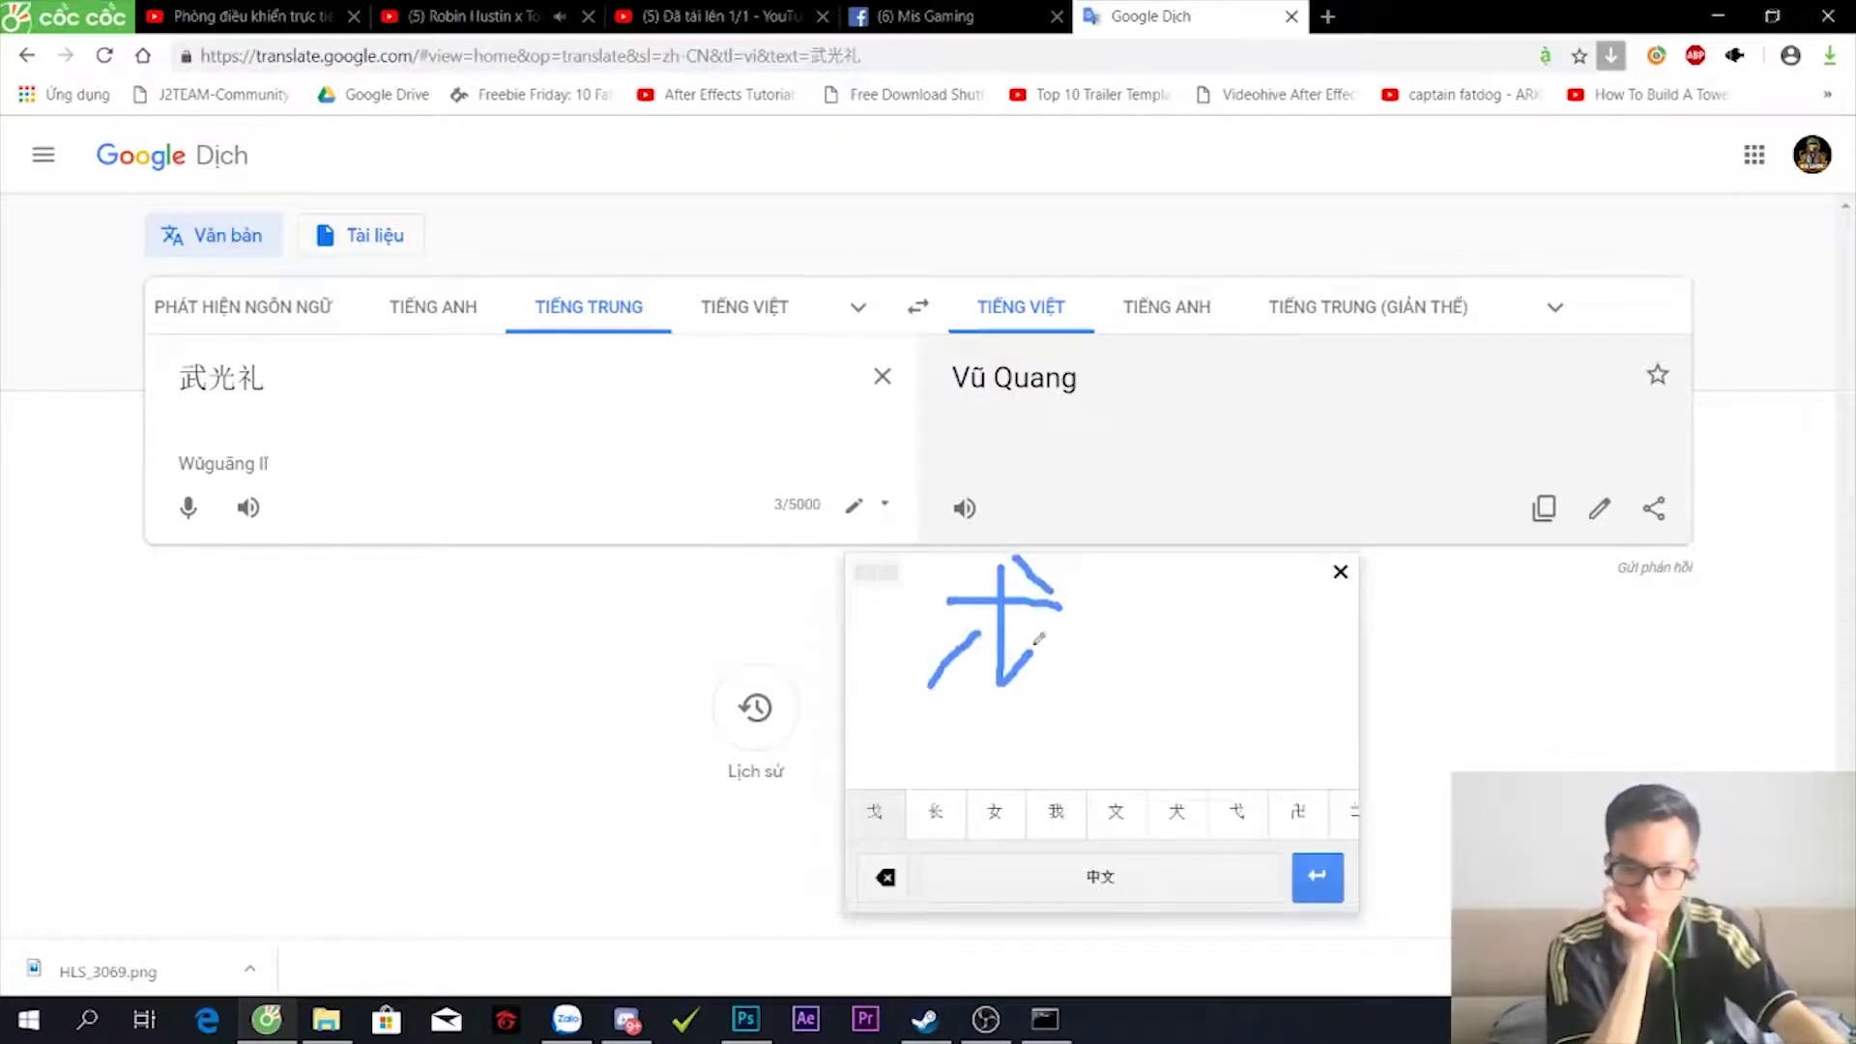
key("ctrl+t")
- Look up 'kiệt' on the Hán Nôm transcription page with Nôm conversion
type("tra han")
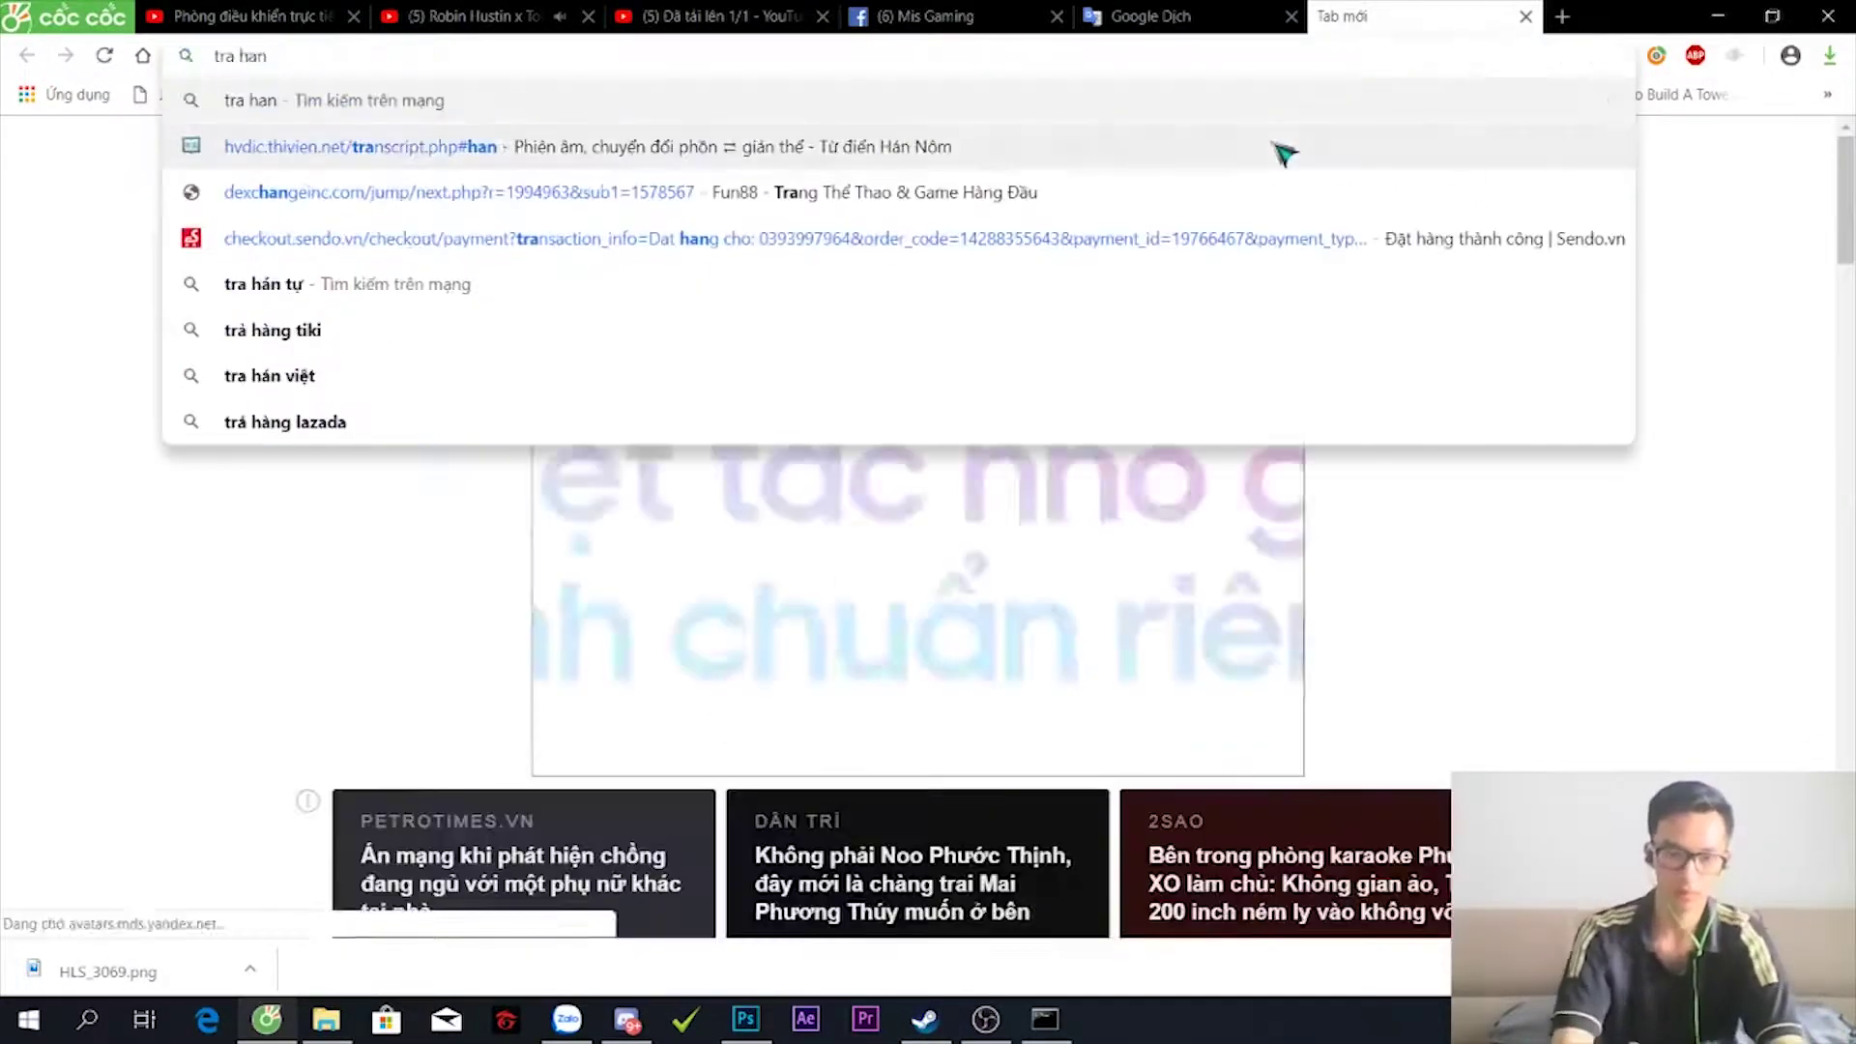
left_click(1285, 152)
type("iệt")
left_click(442, 629)
left_click(488, 578)
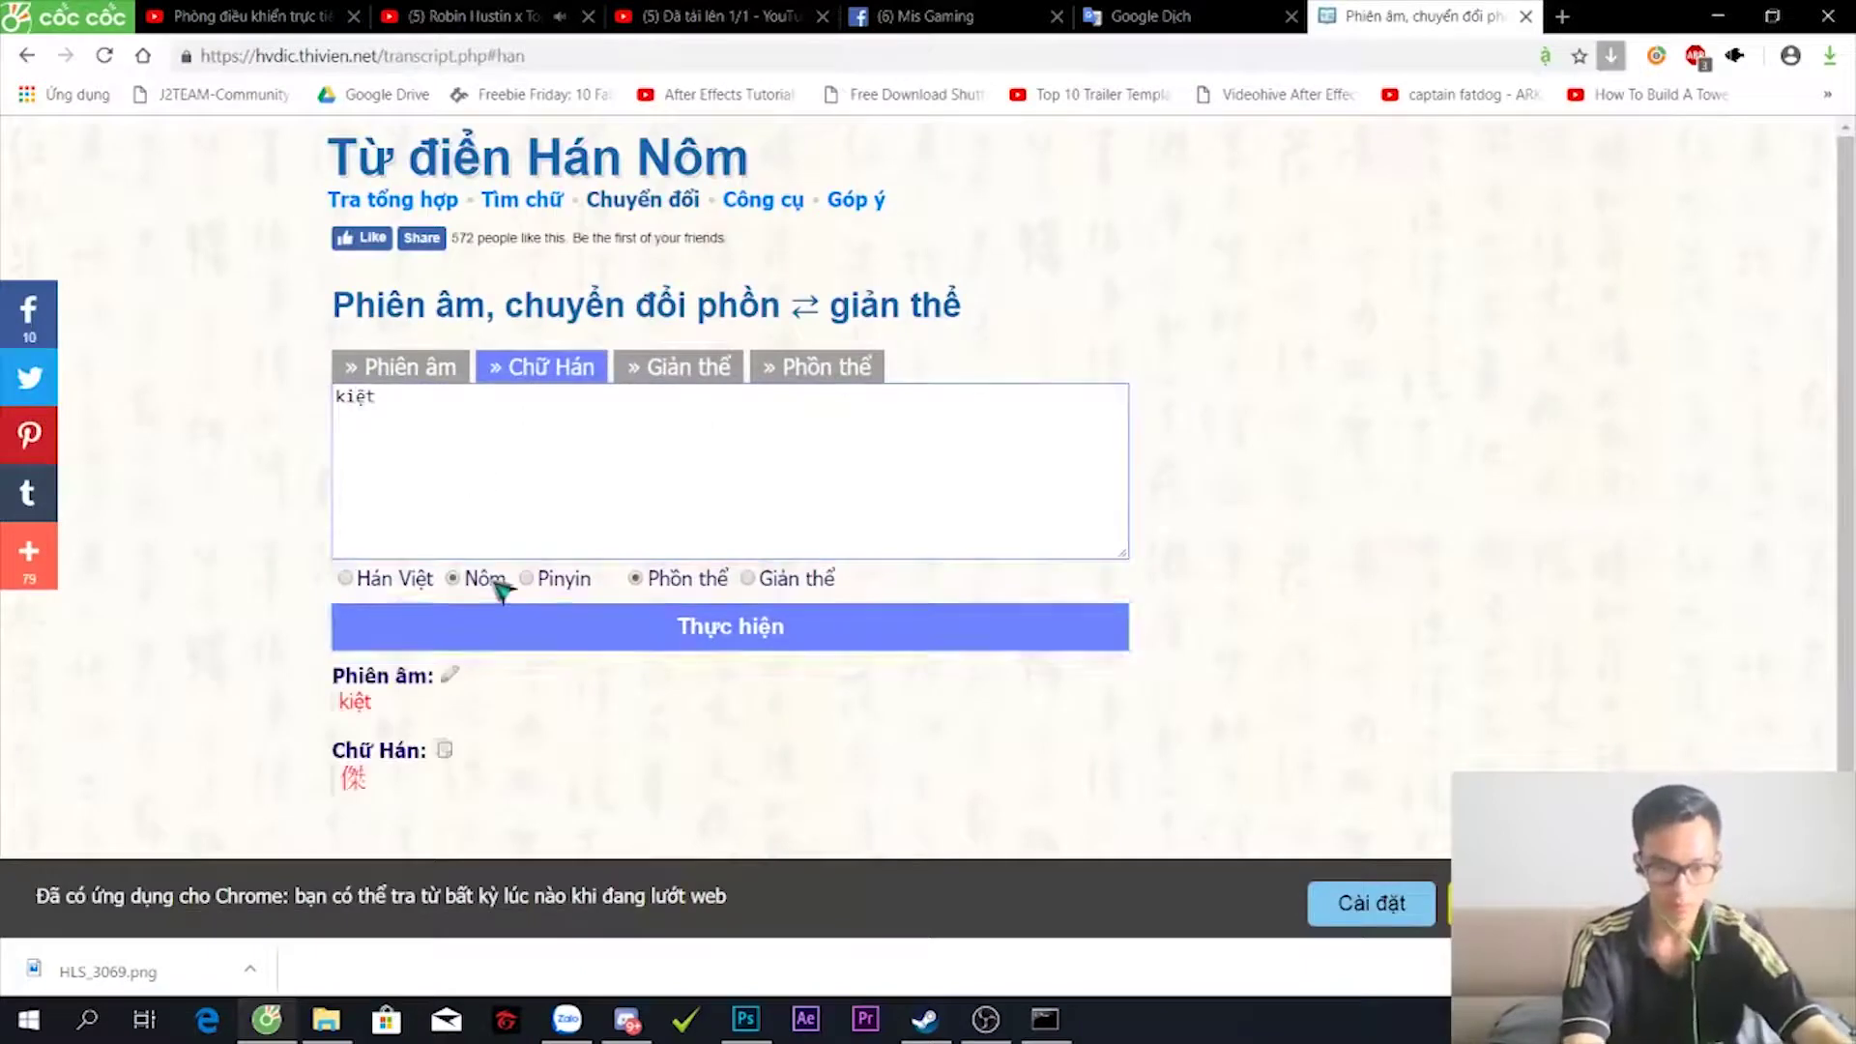
- Open the 傑 dictionary entry and scroll through it to see the variant 杰
left_click(356, 776)
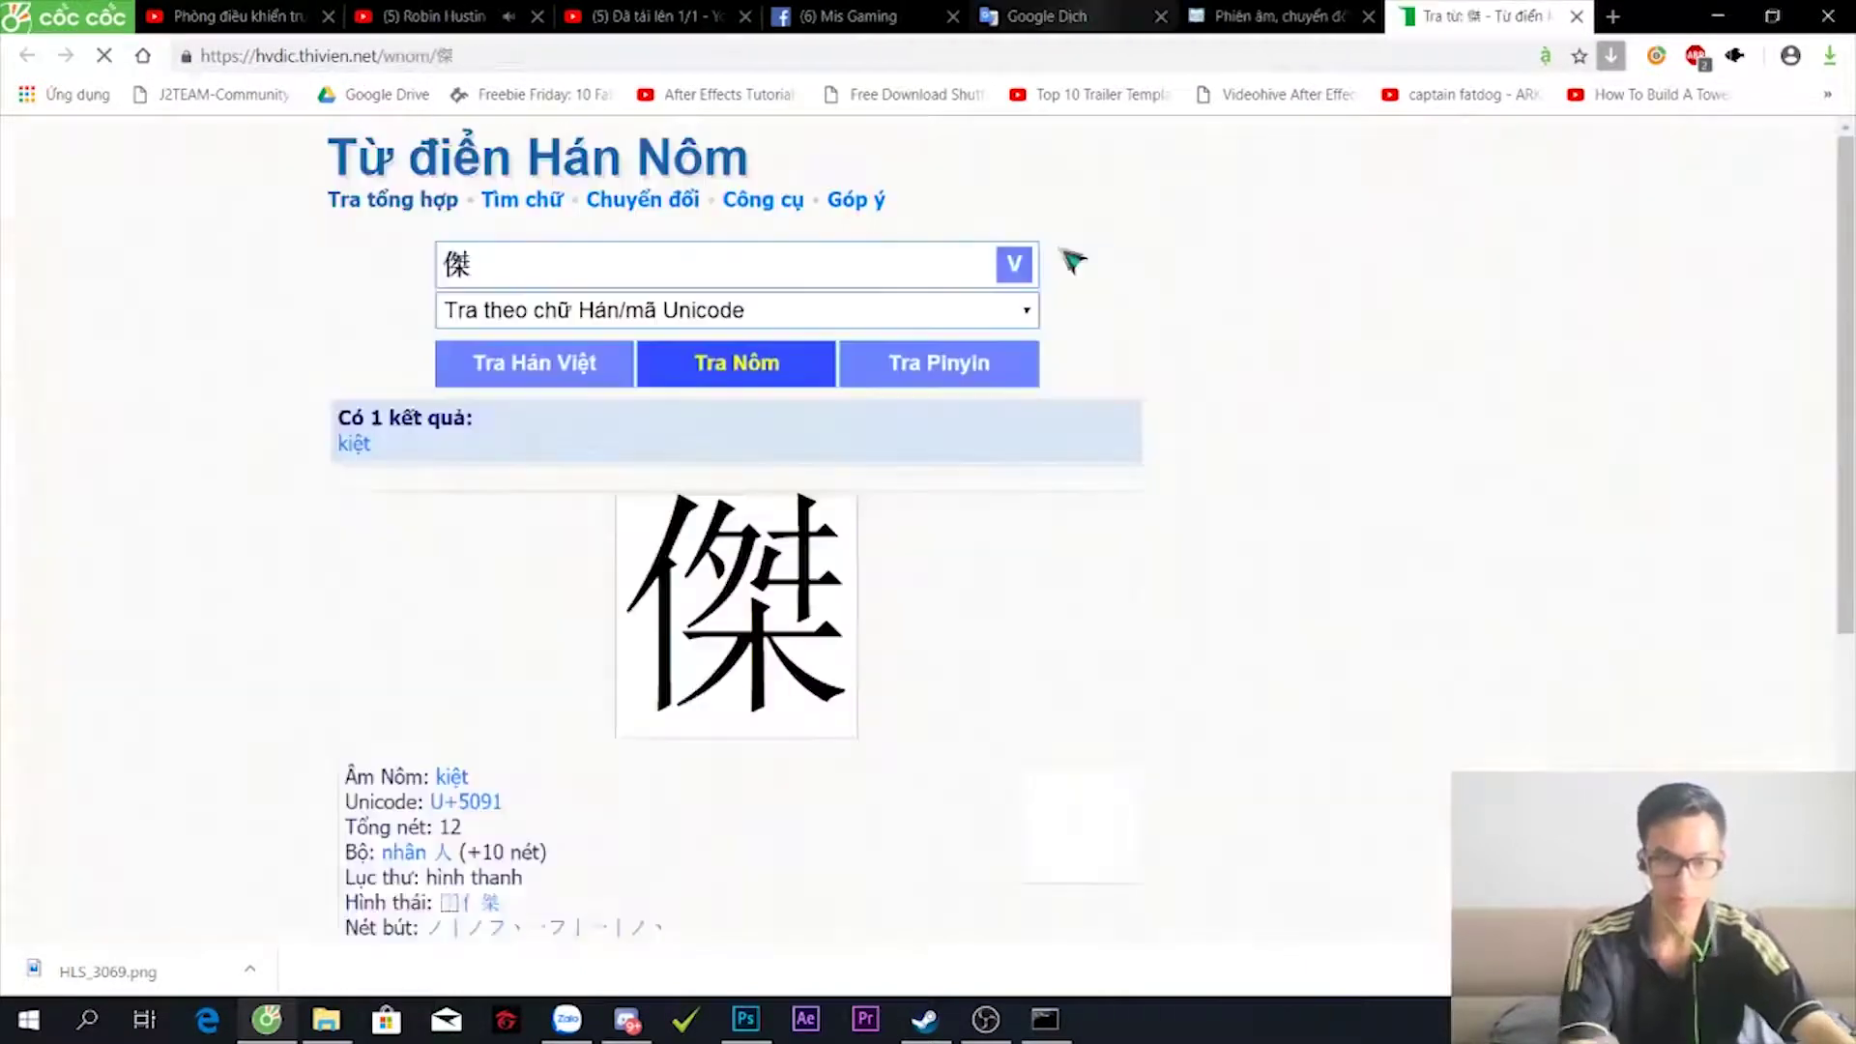
scroll(590, 575, "down", 3)
scroll(590, 575, "up", 3)
scroll(589, 575, "down", 3)
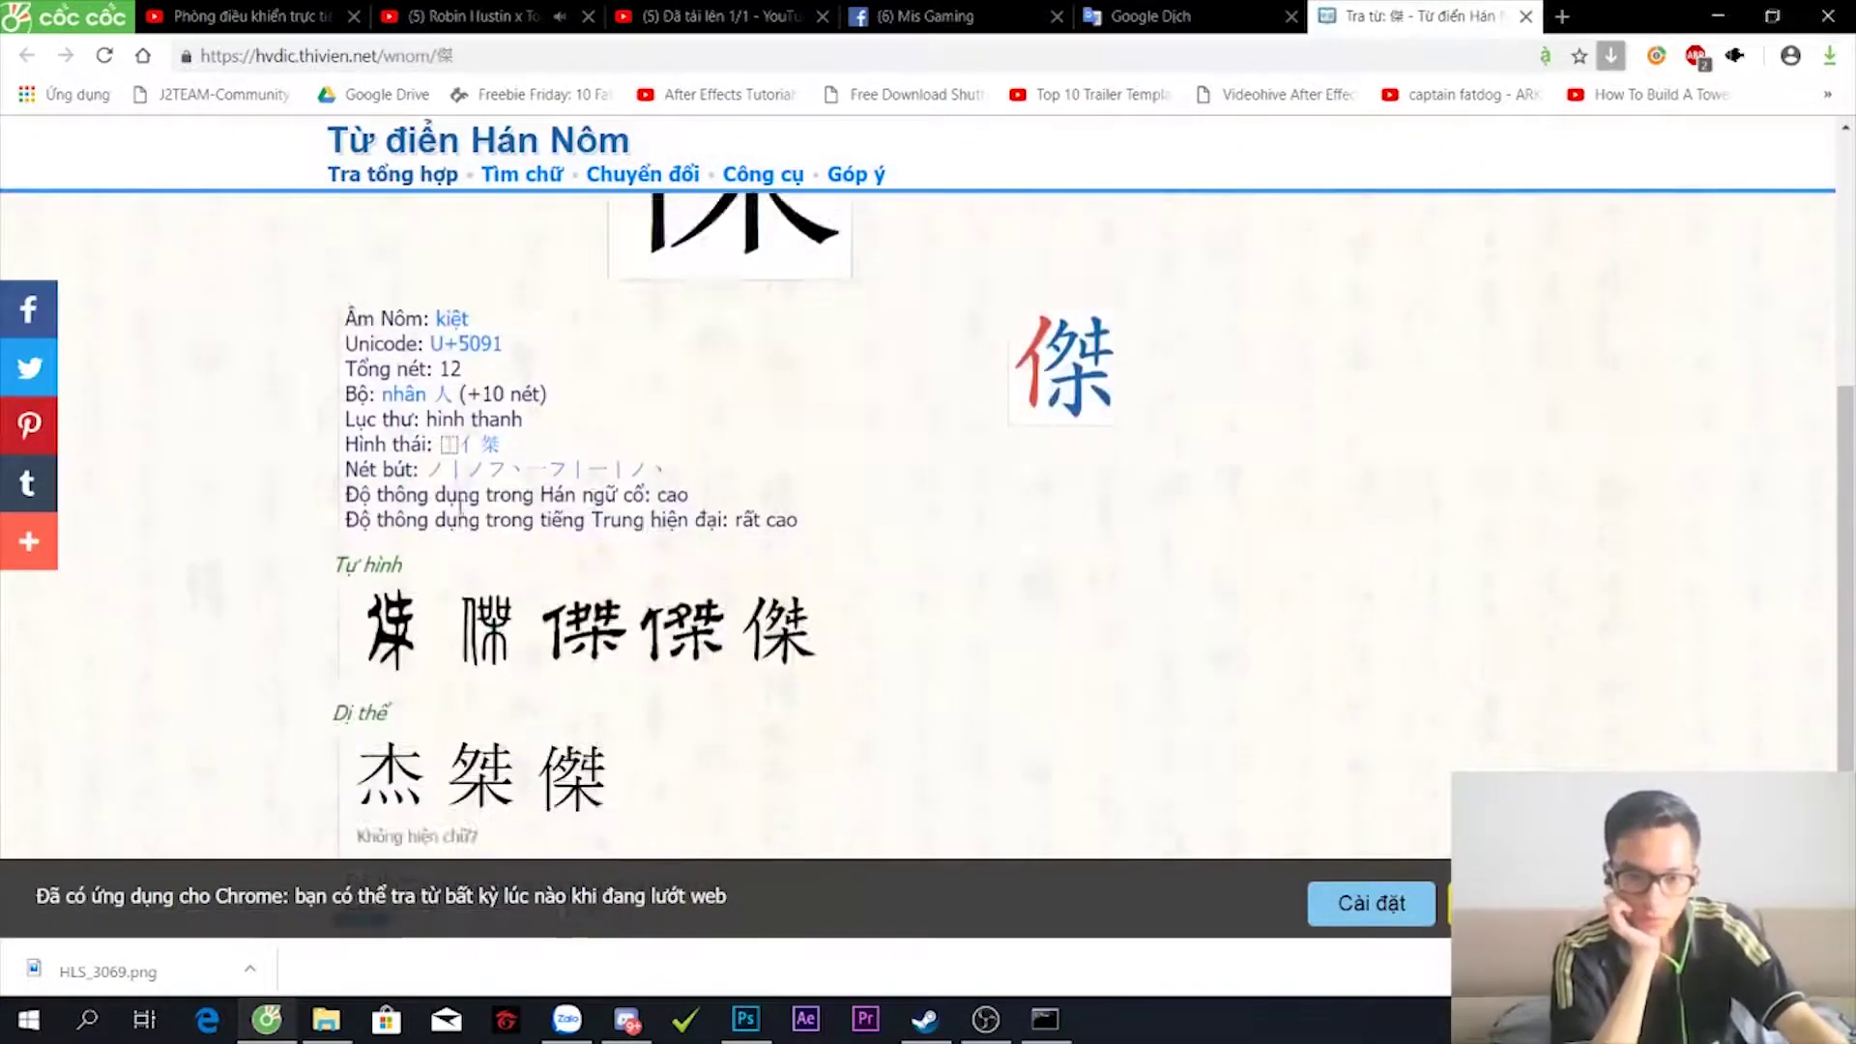
scroll(589, 575, "down", 3)
- Return to Google Translate and clear the stray stroke from the handwriting pad
left_click(1189, 16)
left_click_drag(1047, 600, 1052, 681)
left_click(884, 876)
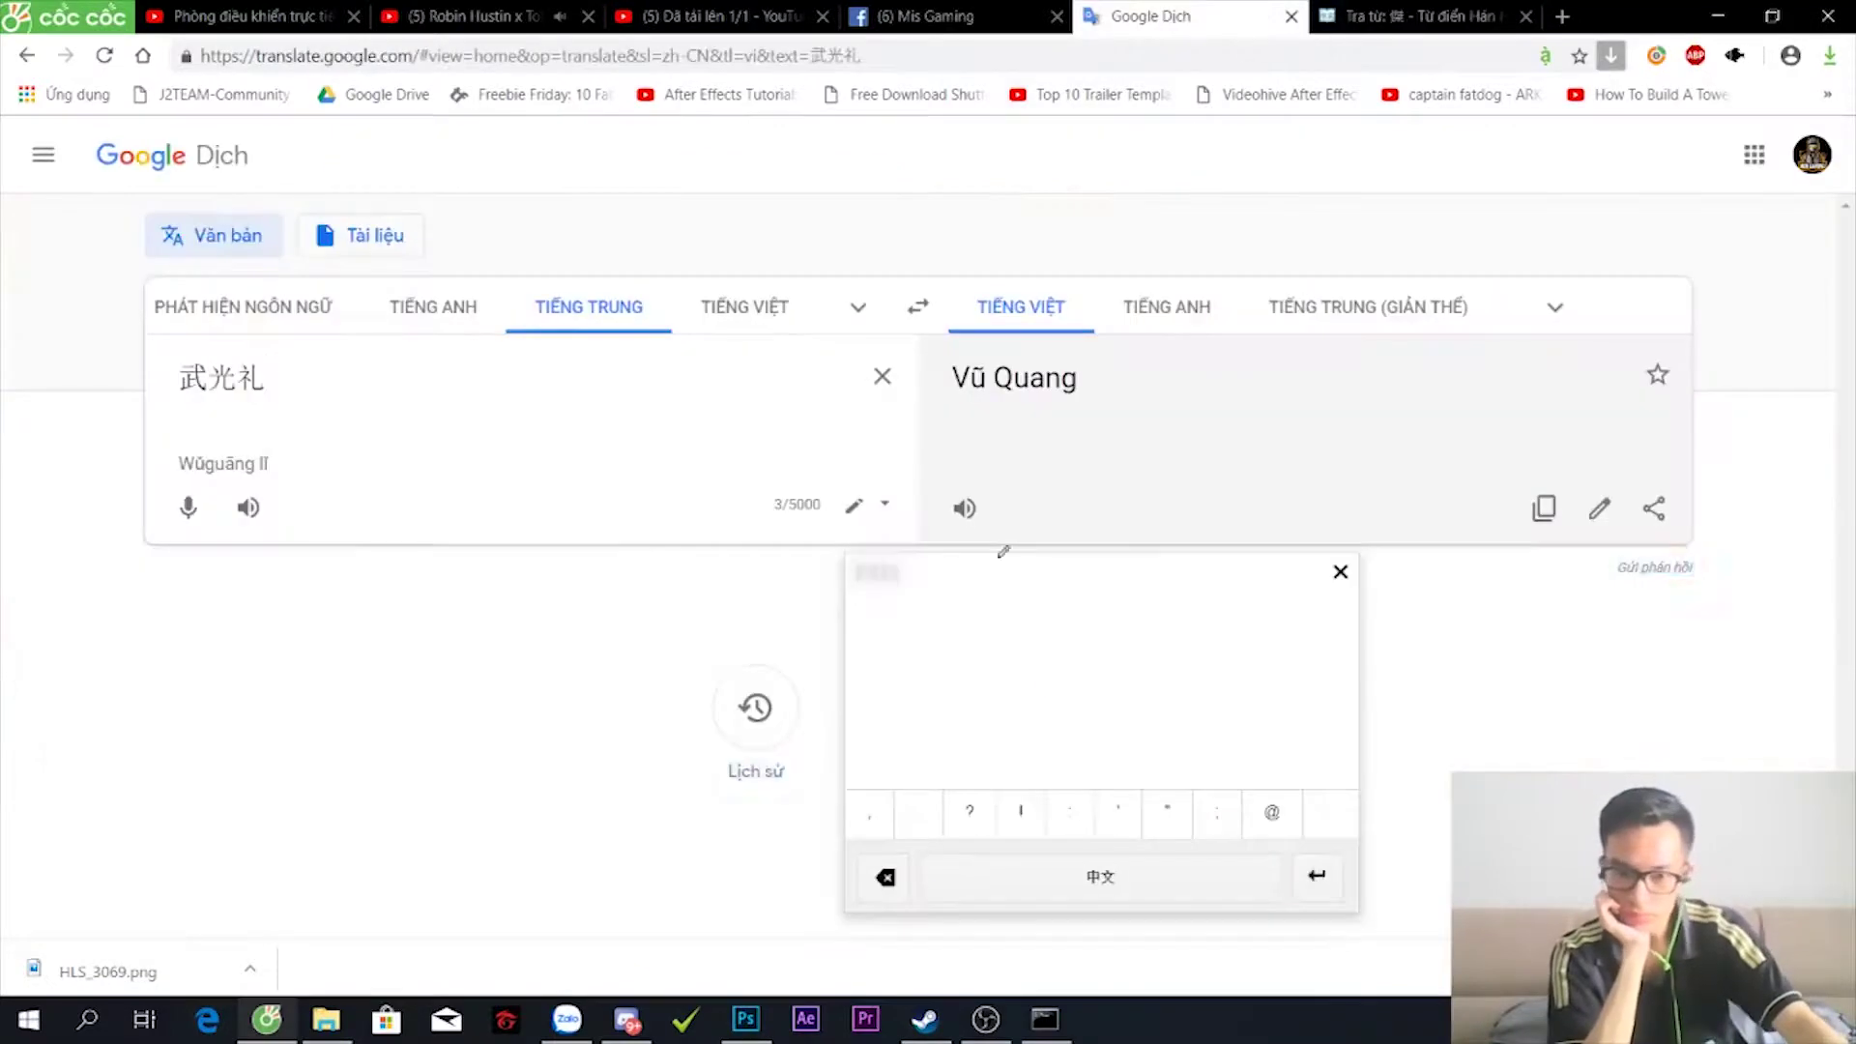
- Handwrite 杰 and add it so the input reads 武光礼杰
left_click_drag(1005, 582, 1005, 701)
left_click_drag(934, 595, 1063, 606)
left_click_drag(972, 626, 903, 671)
left_click_drag(1025, 624, 1100, 679)
left_click_drag(941, 700, 953, 743)
left_click_drag(967, 709, 979, 756)
left_click_drag(996, 716, 1035, 760)
left_click(875, 812)
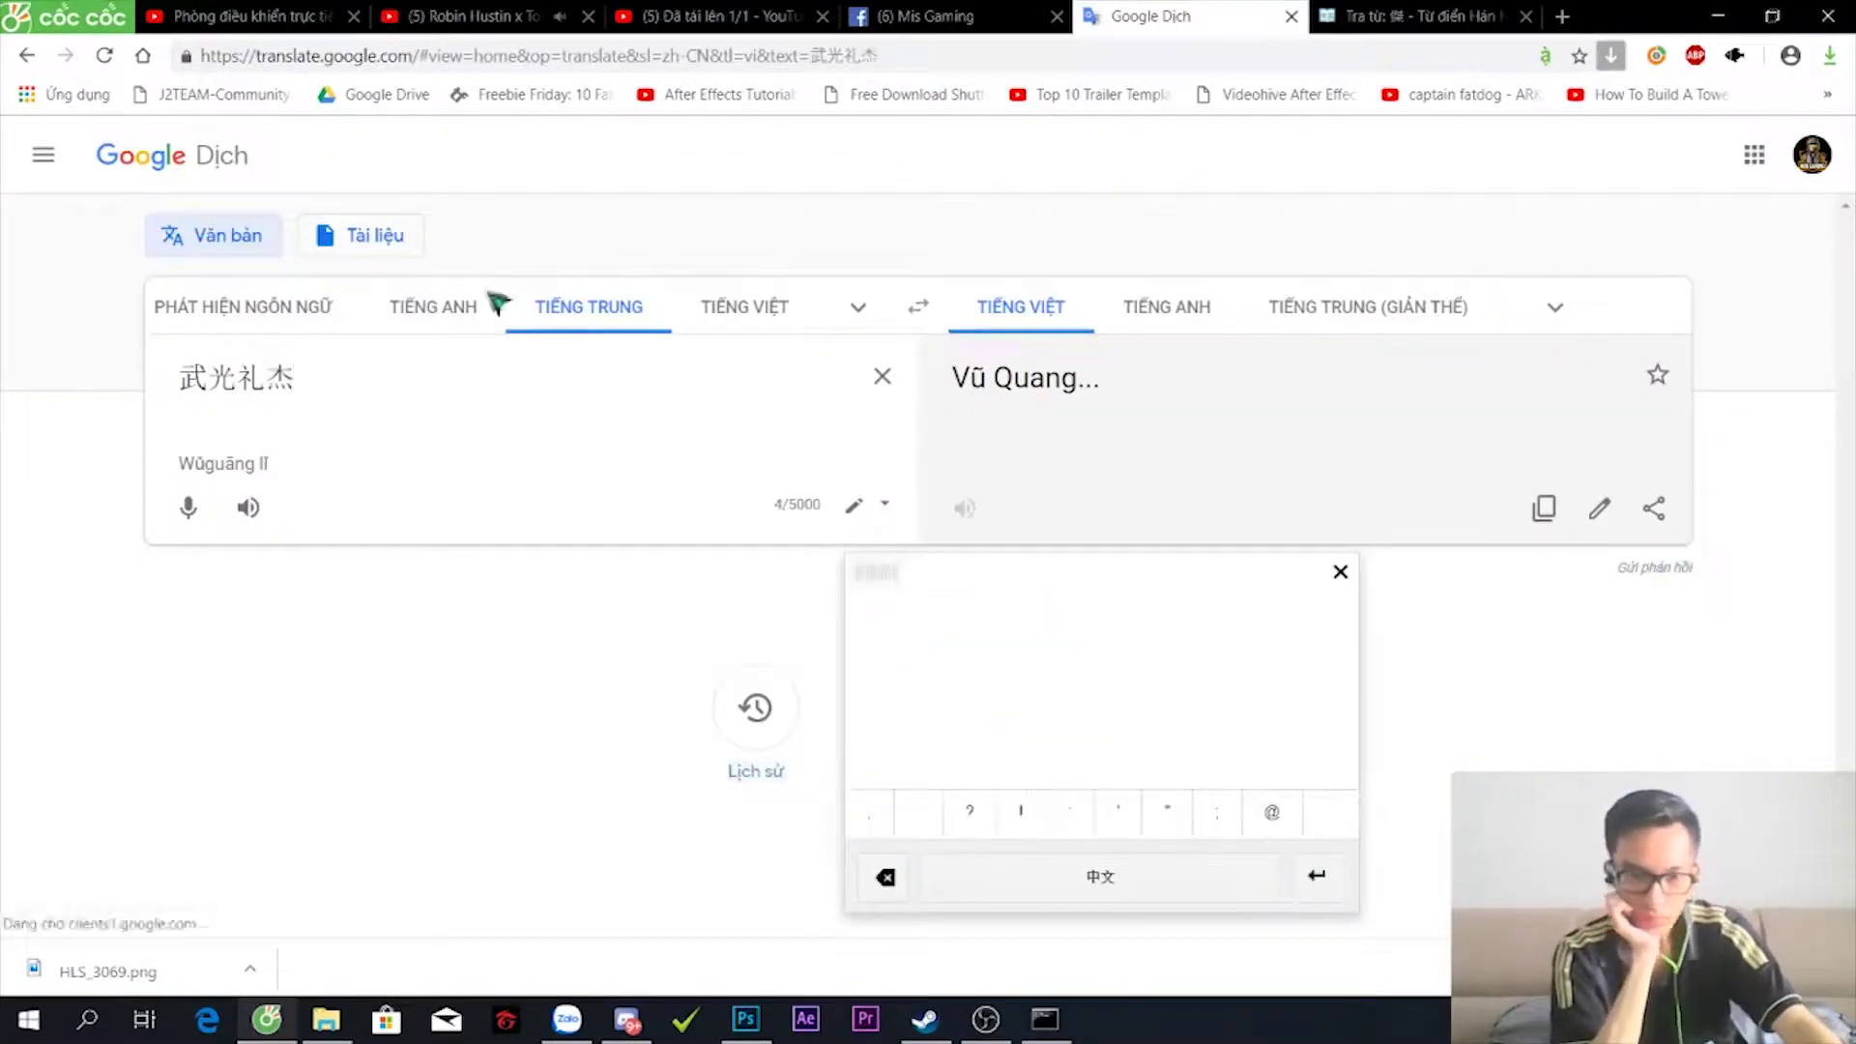
- Copy 武光礼杰 and paste it over the vertical text in robo4.psd
key("ctrl+a")
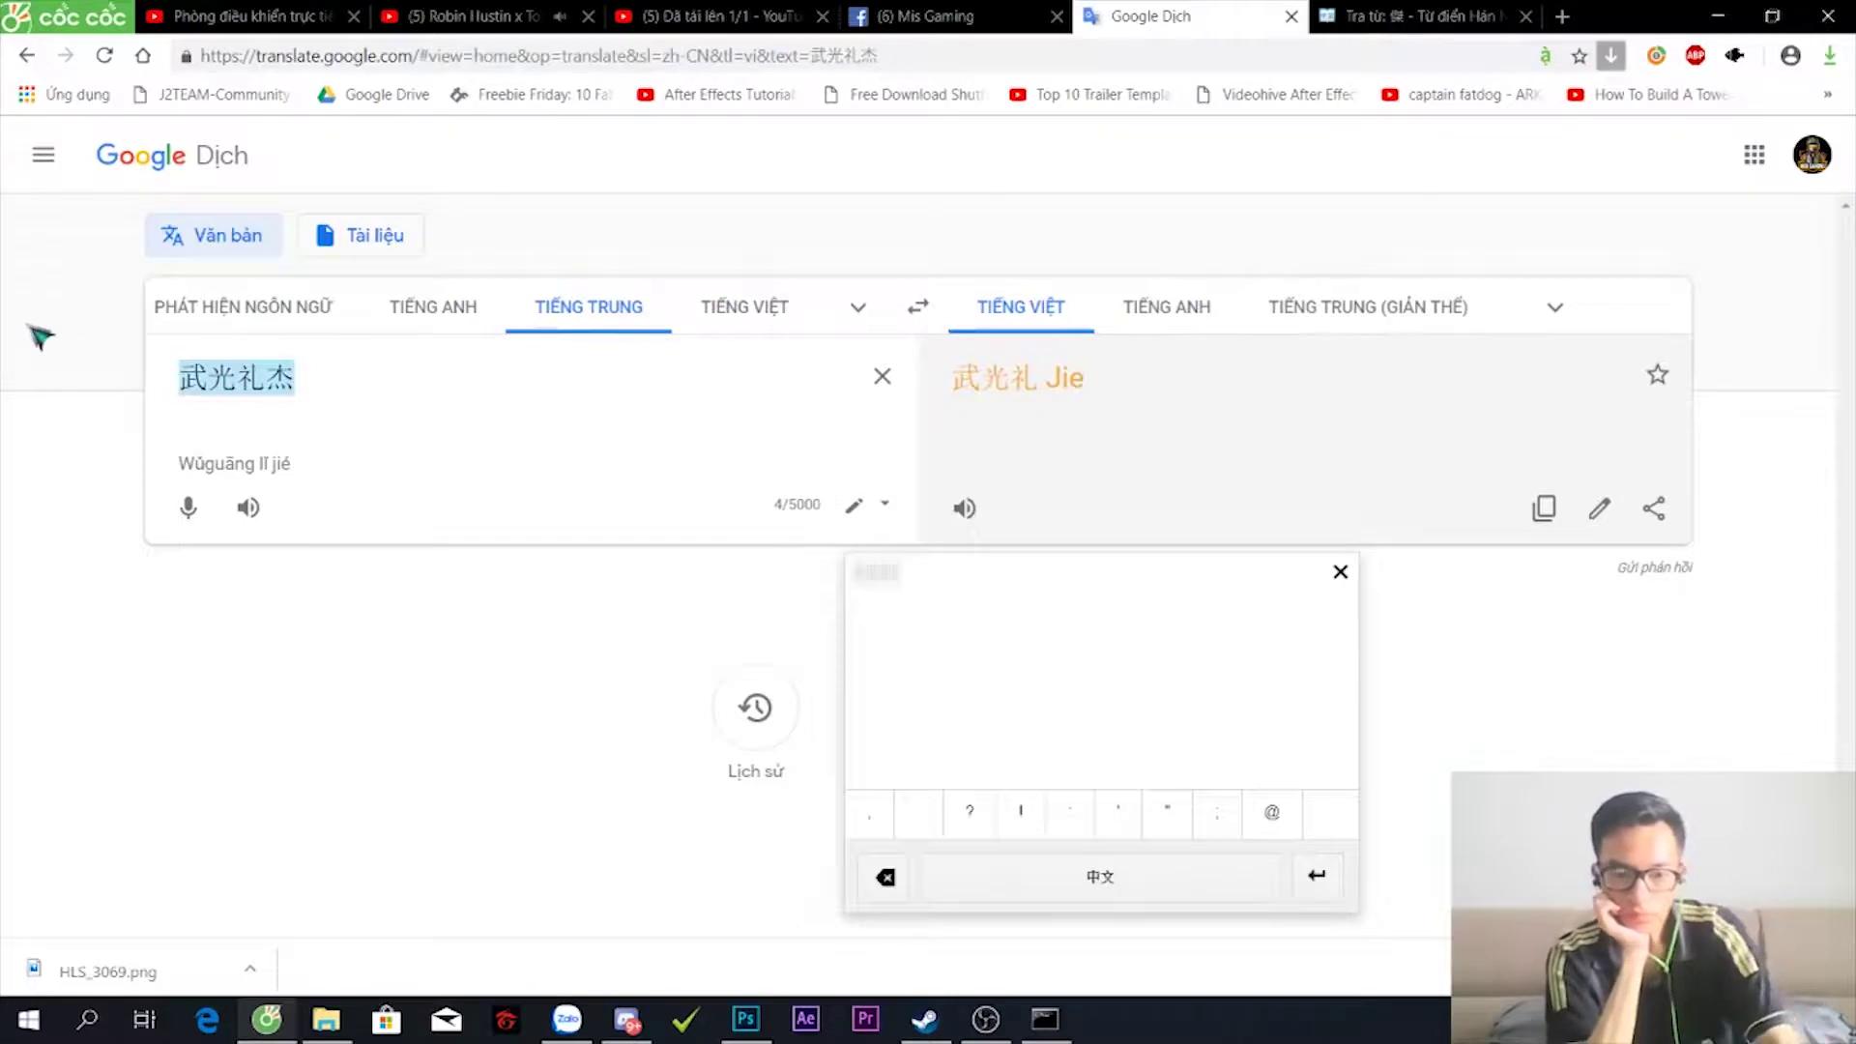
type("武 光 礼 杰")
key("ctrl+a")
left_click(1421, 16)
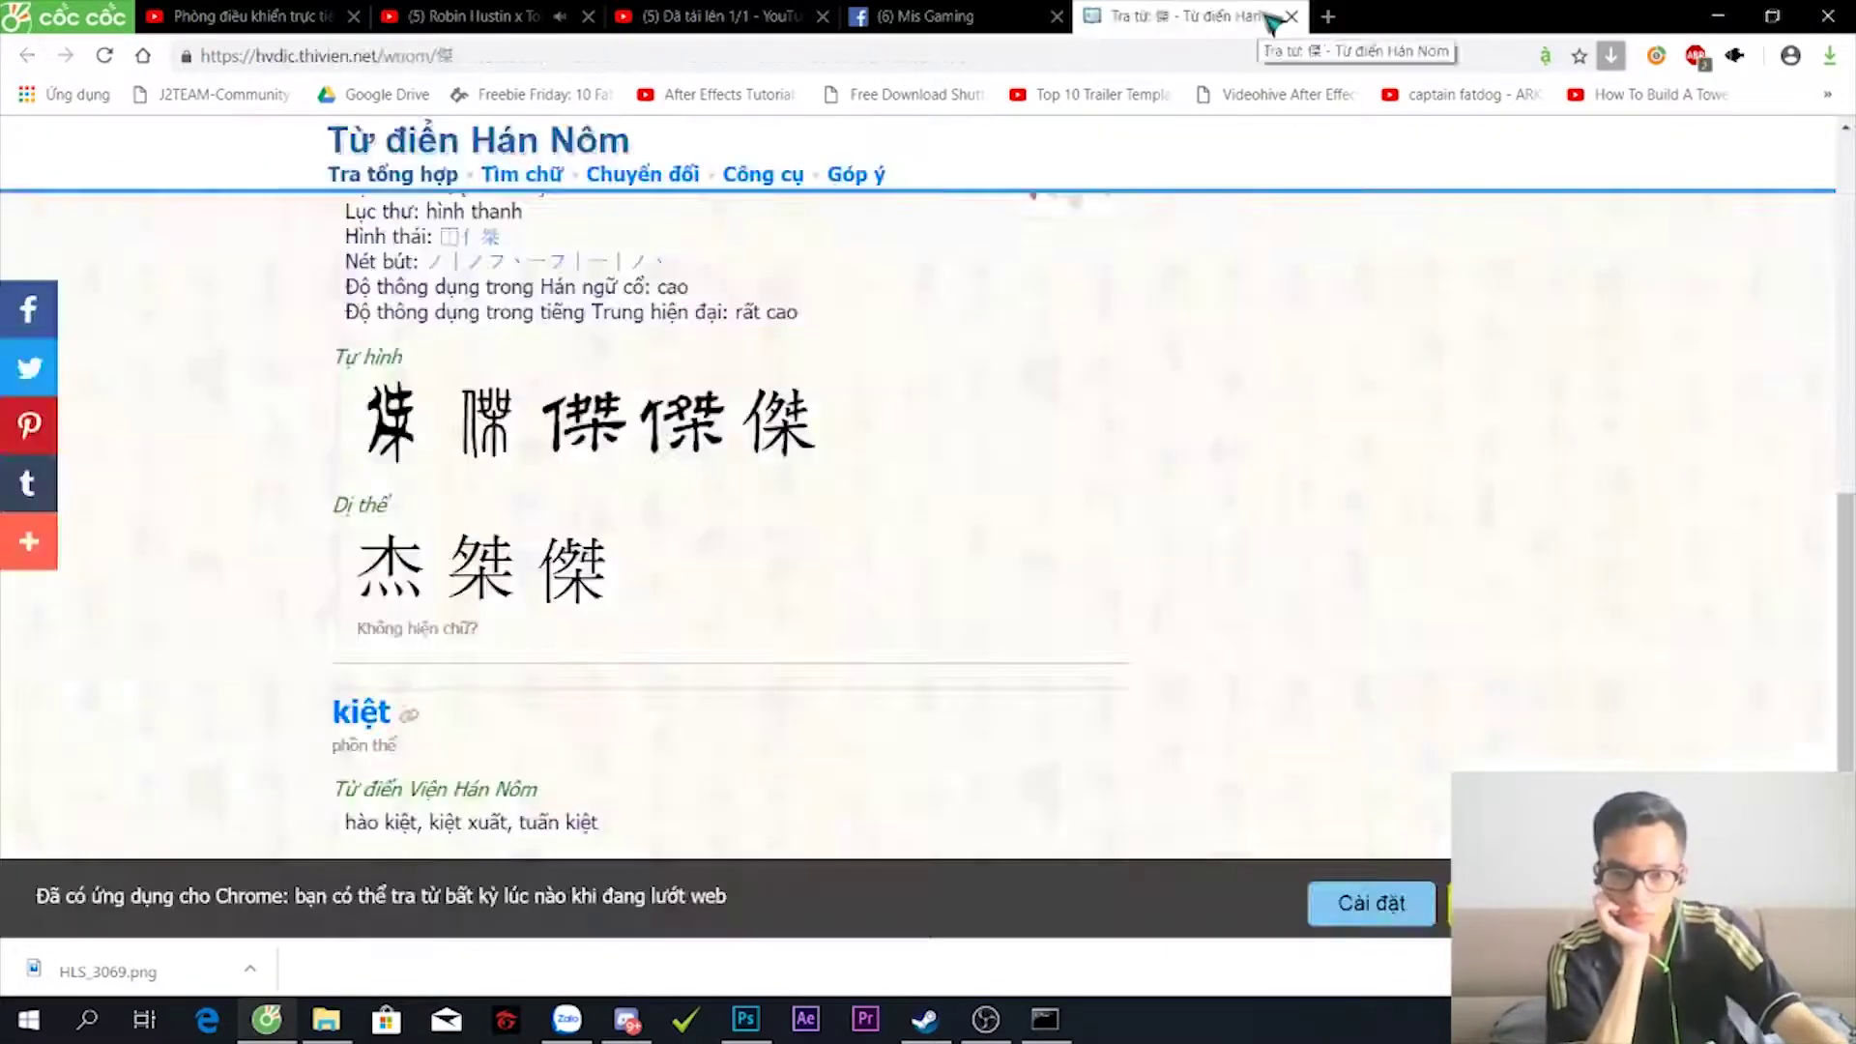
key("alt+Tab")
left_click(556, 386)
key("ctrl+a")
type("武光礼杰")
key("ctrl+Return")
key("ctrl+t")
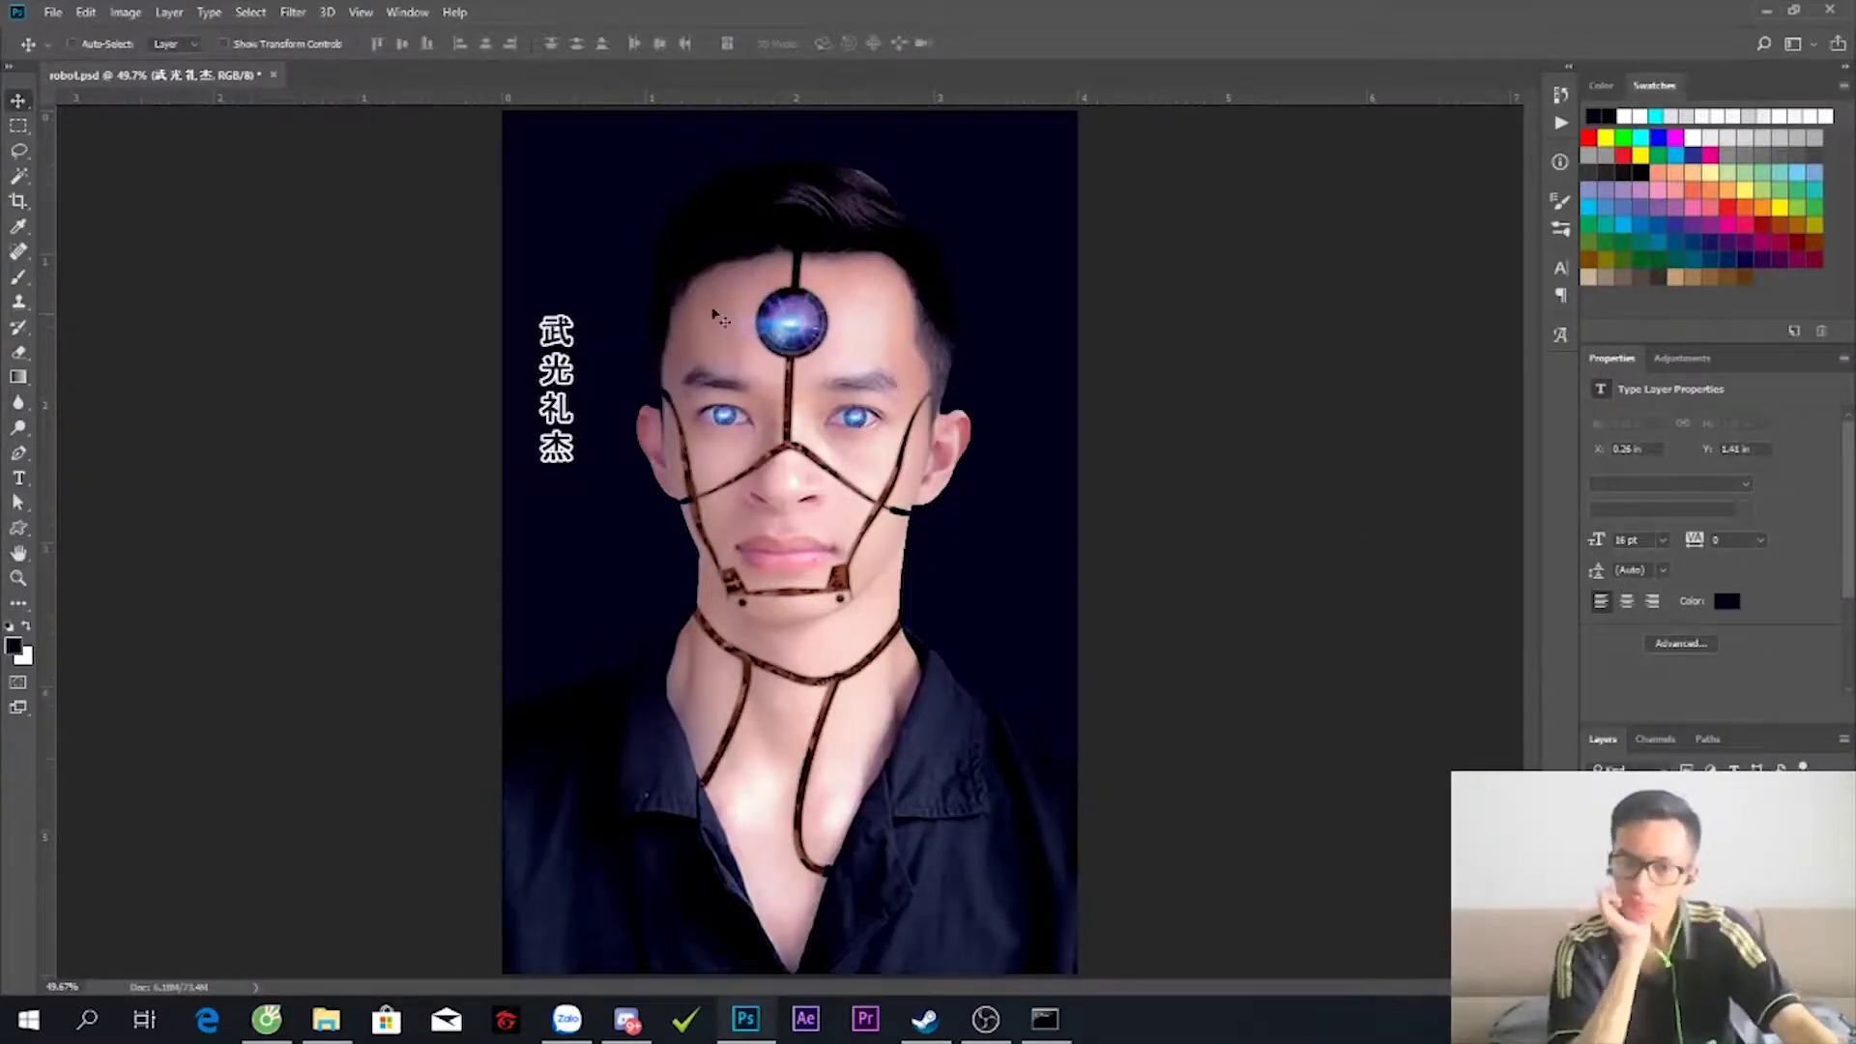
- Scale the name to about 216%, shift it up, and add an outline and fill colour
left_click_drag(576, 466, 612, 635)
left_click_drag(529, 322, 517, 232)
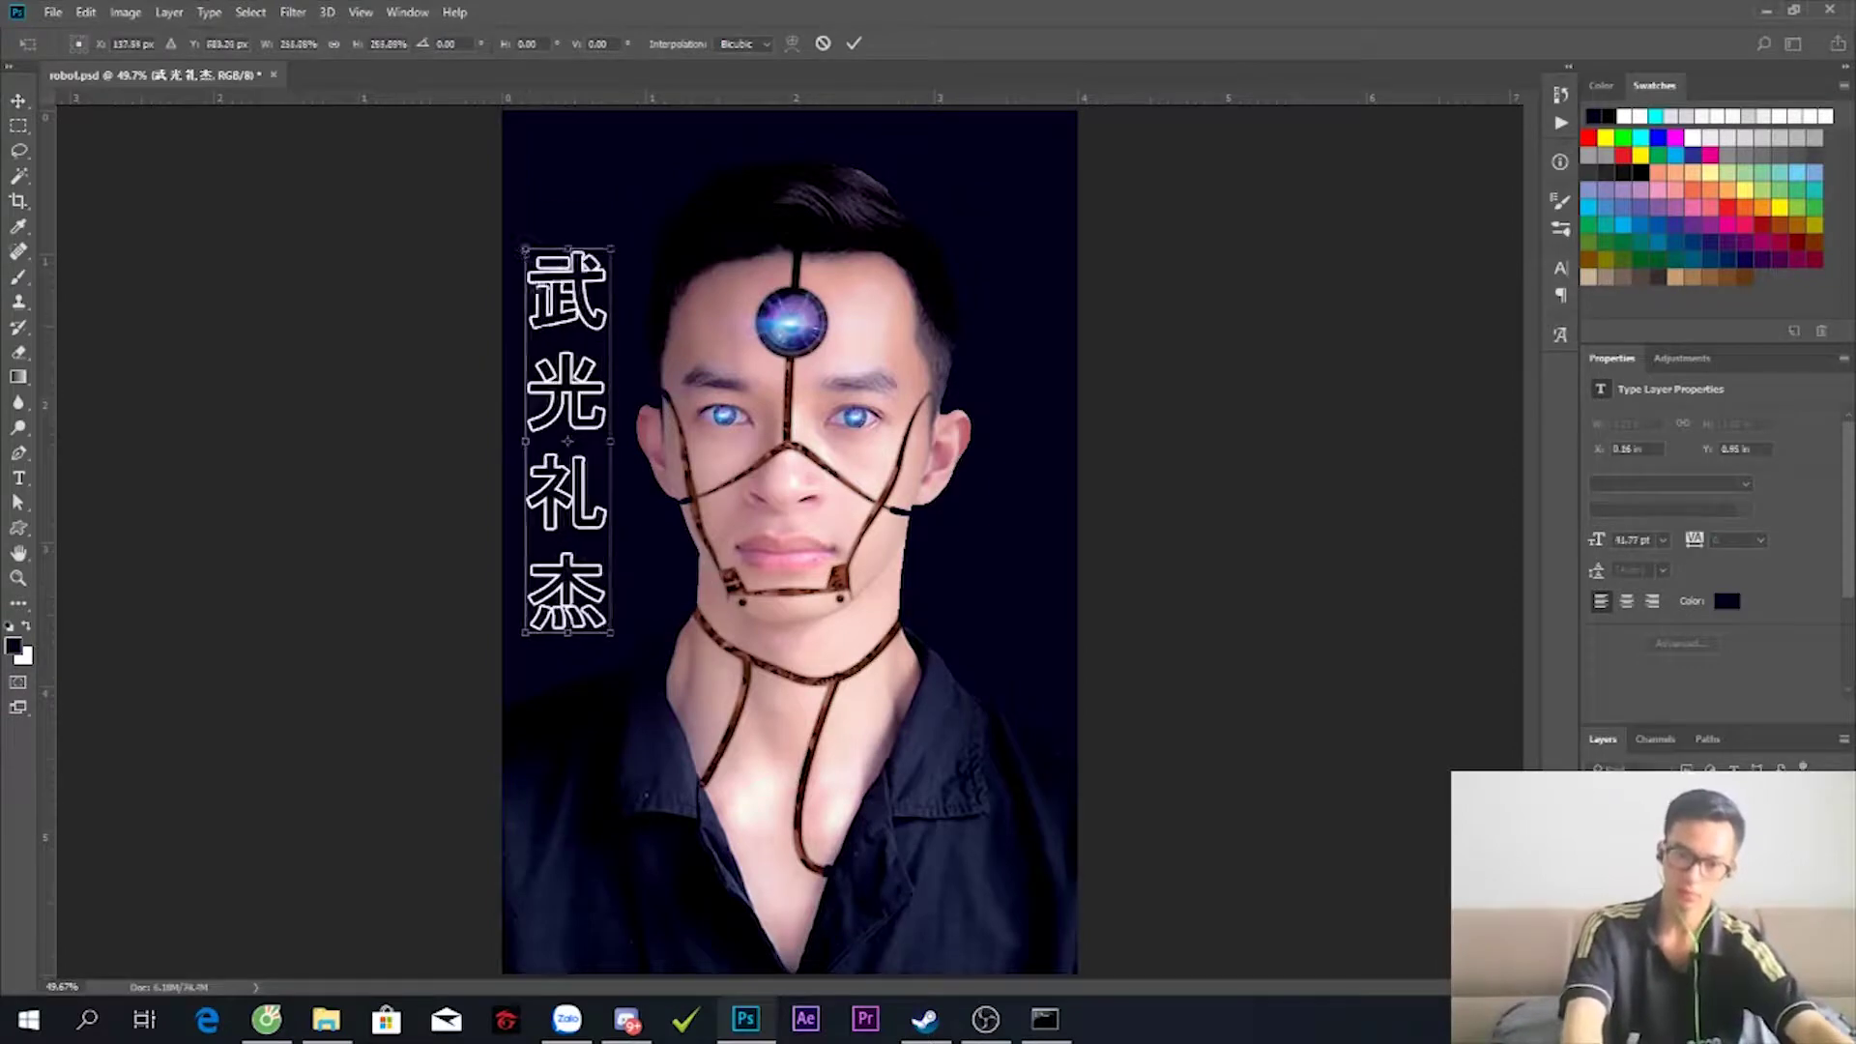
key("Return")
double_click(1721, 822)
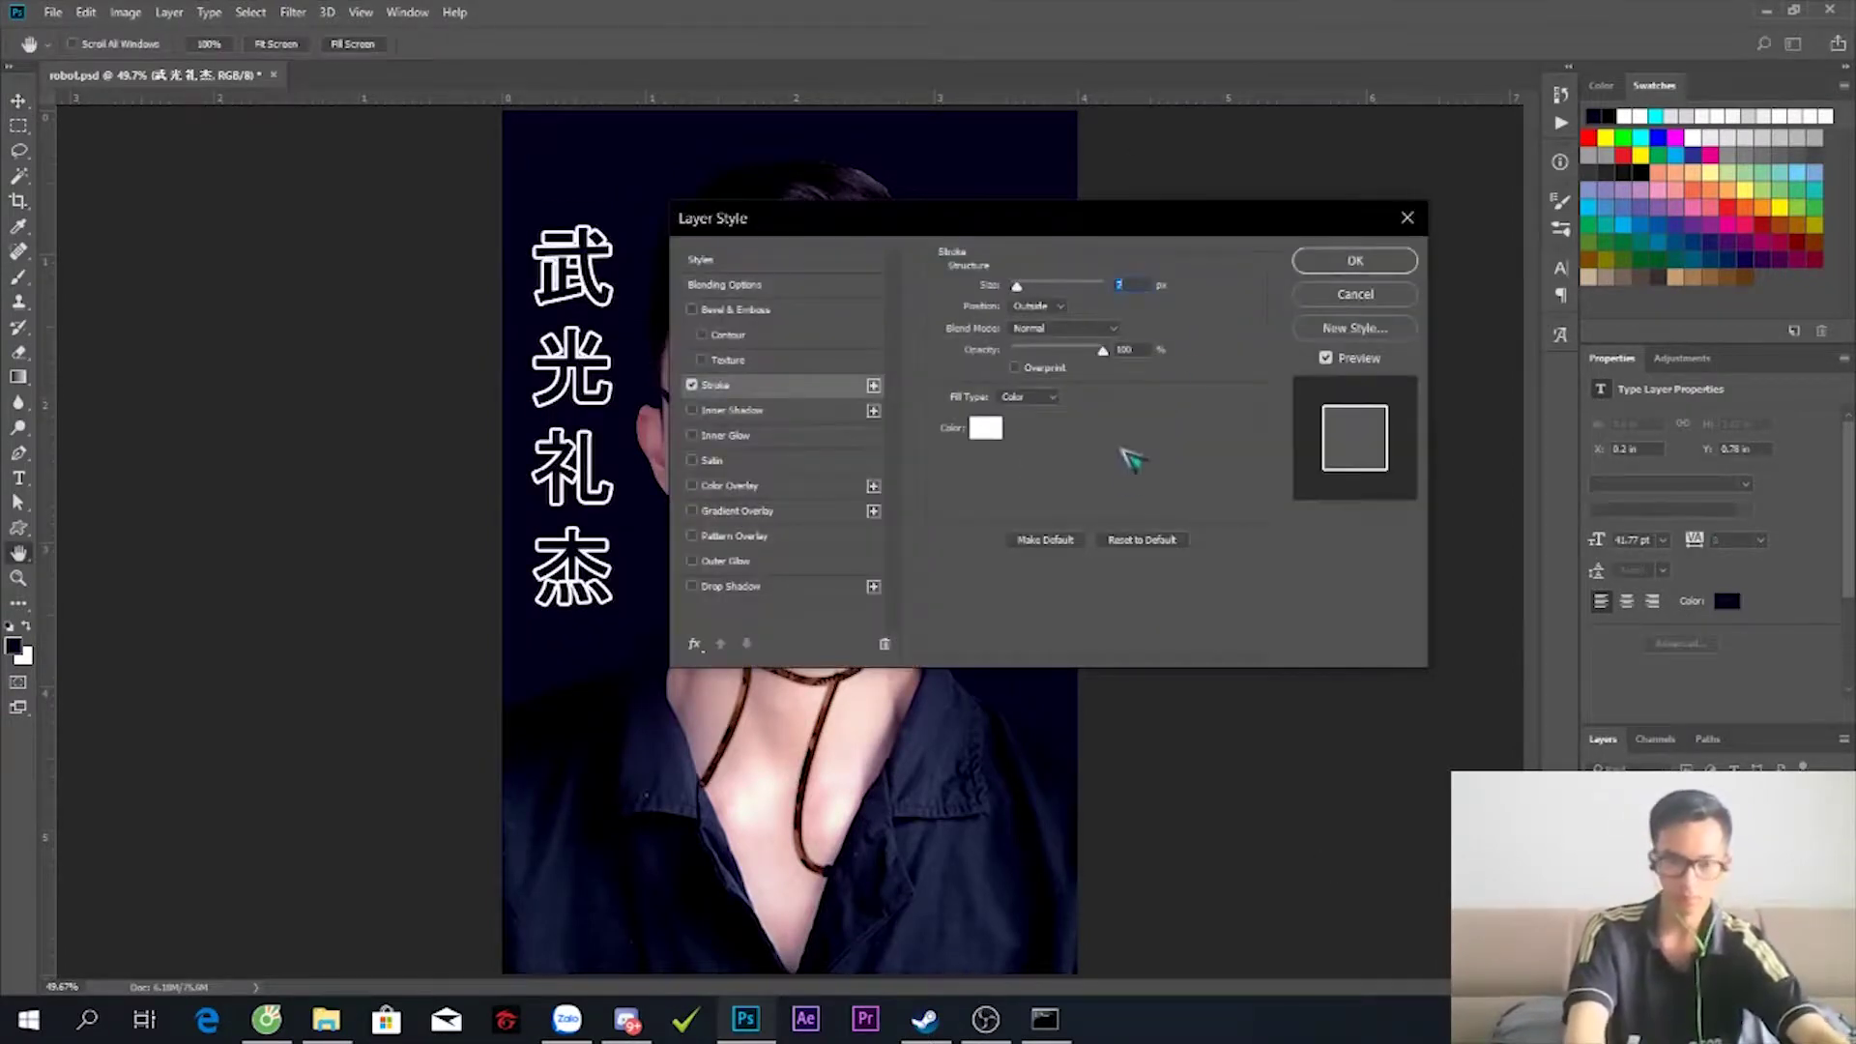
key("Return")
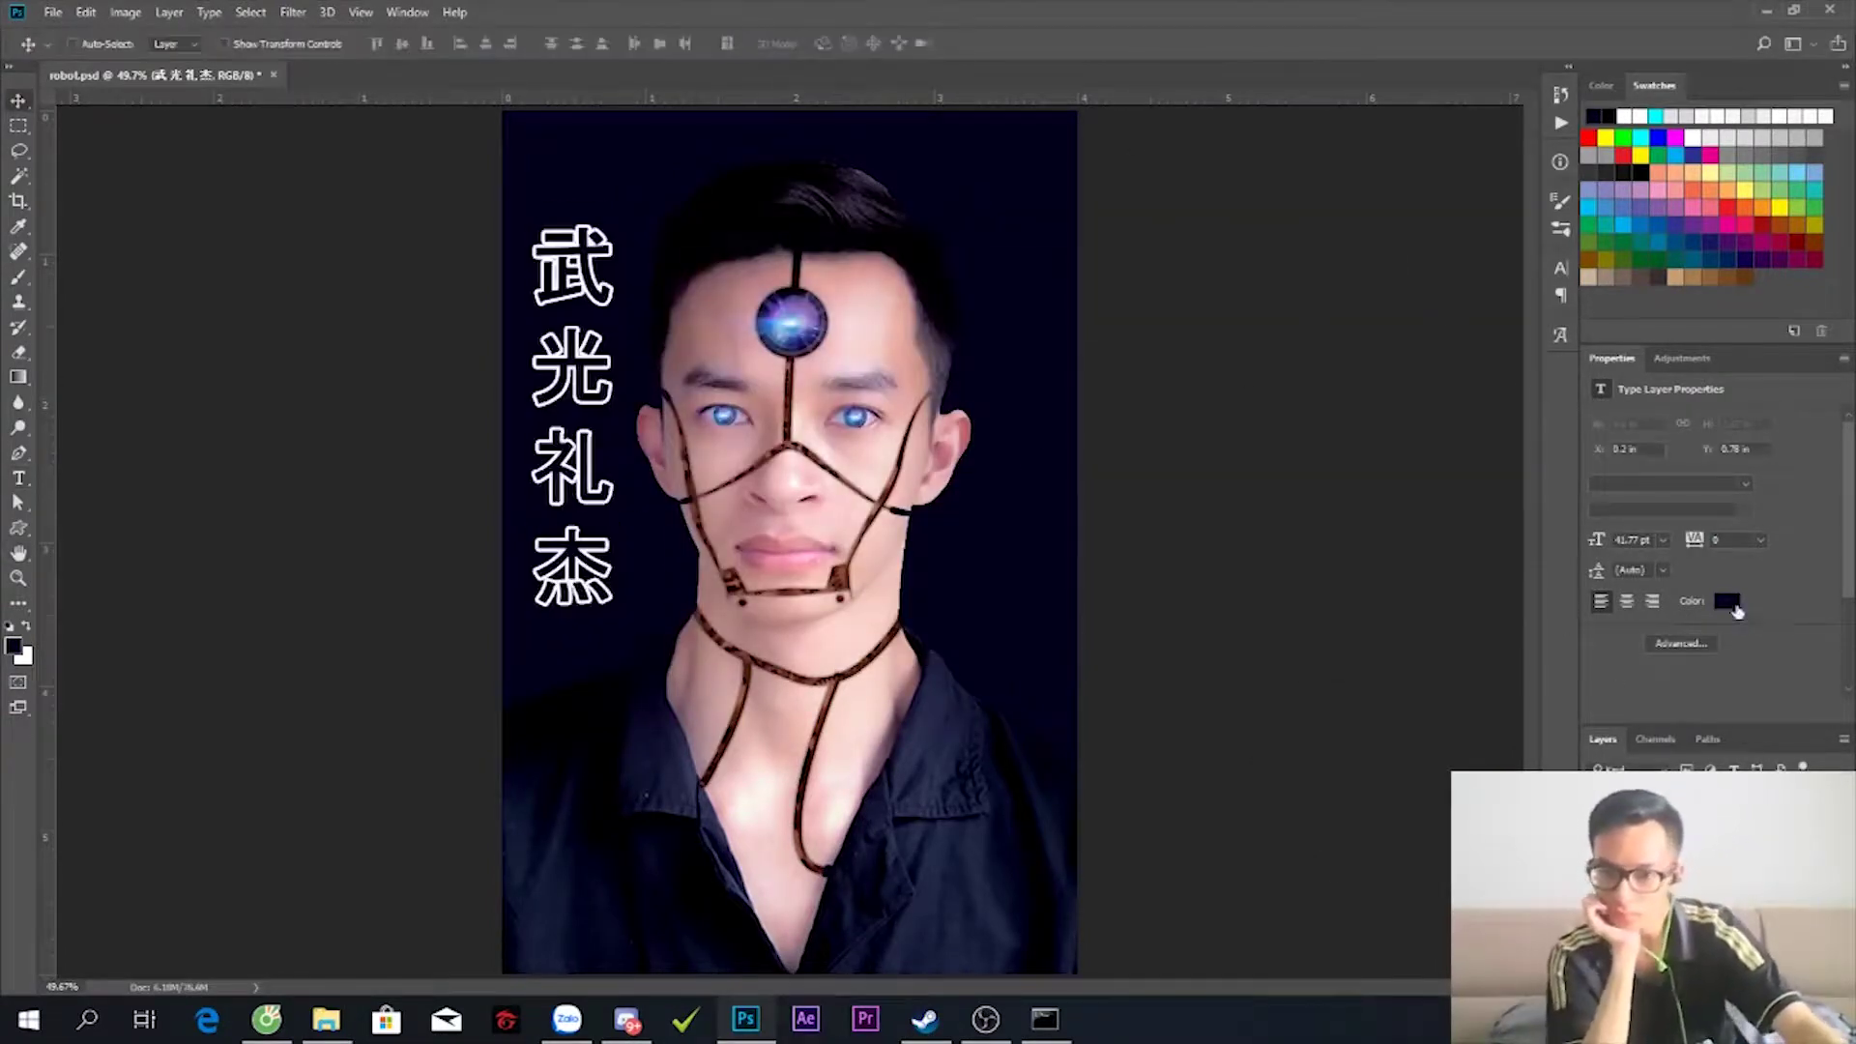
left_click(1727, 600)
left_click(1720, 452)
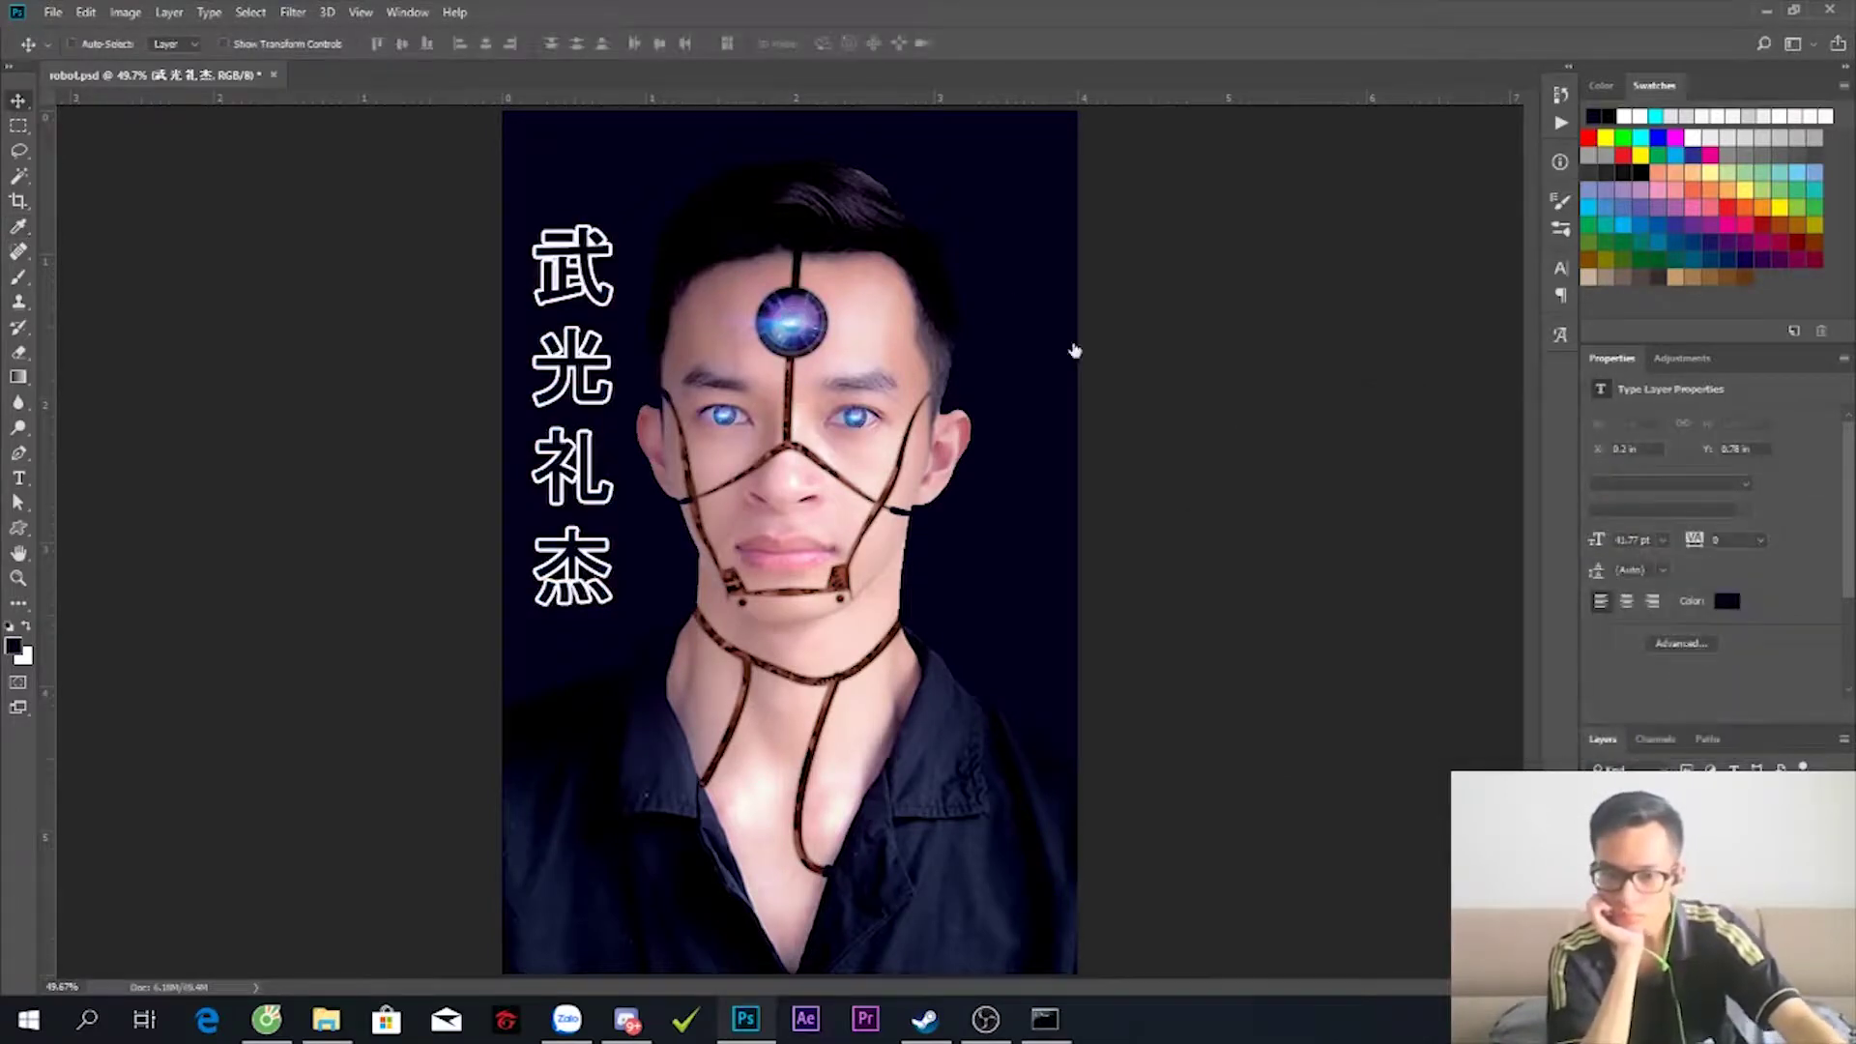
- Give the name a 1 px stroke and a blue Outer Glow at 100% opacity, 90 px
double_click(1720, 821)
left_click(715, 385)
type("1")
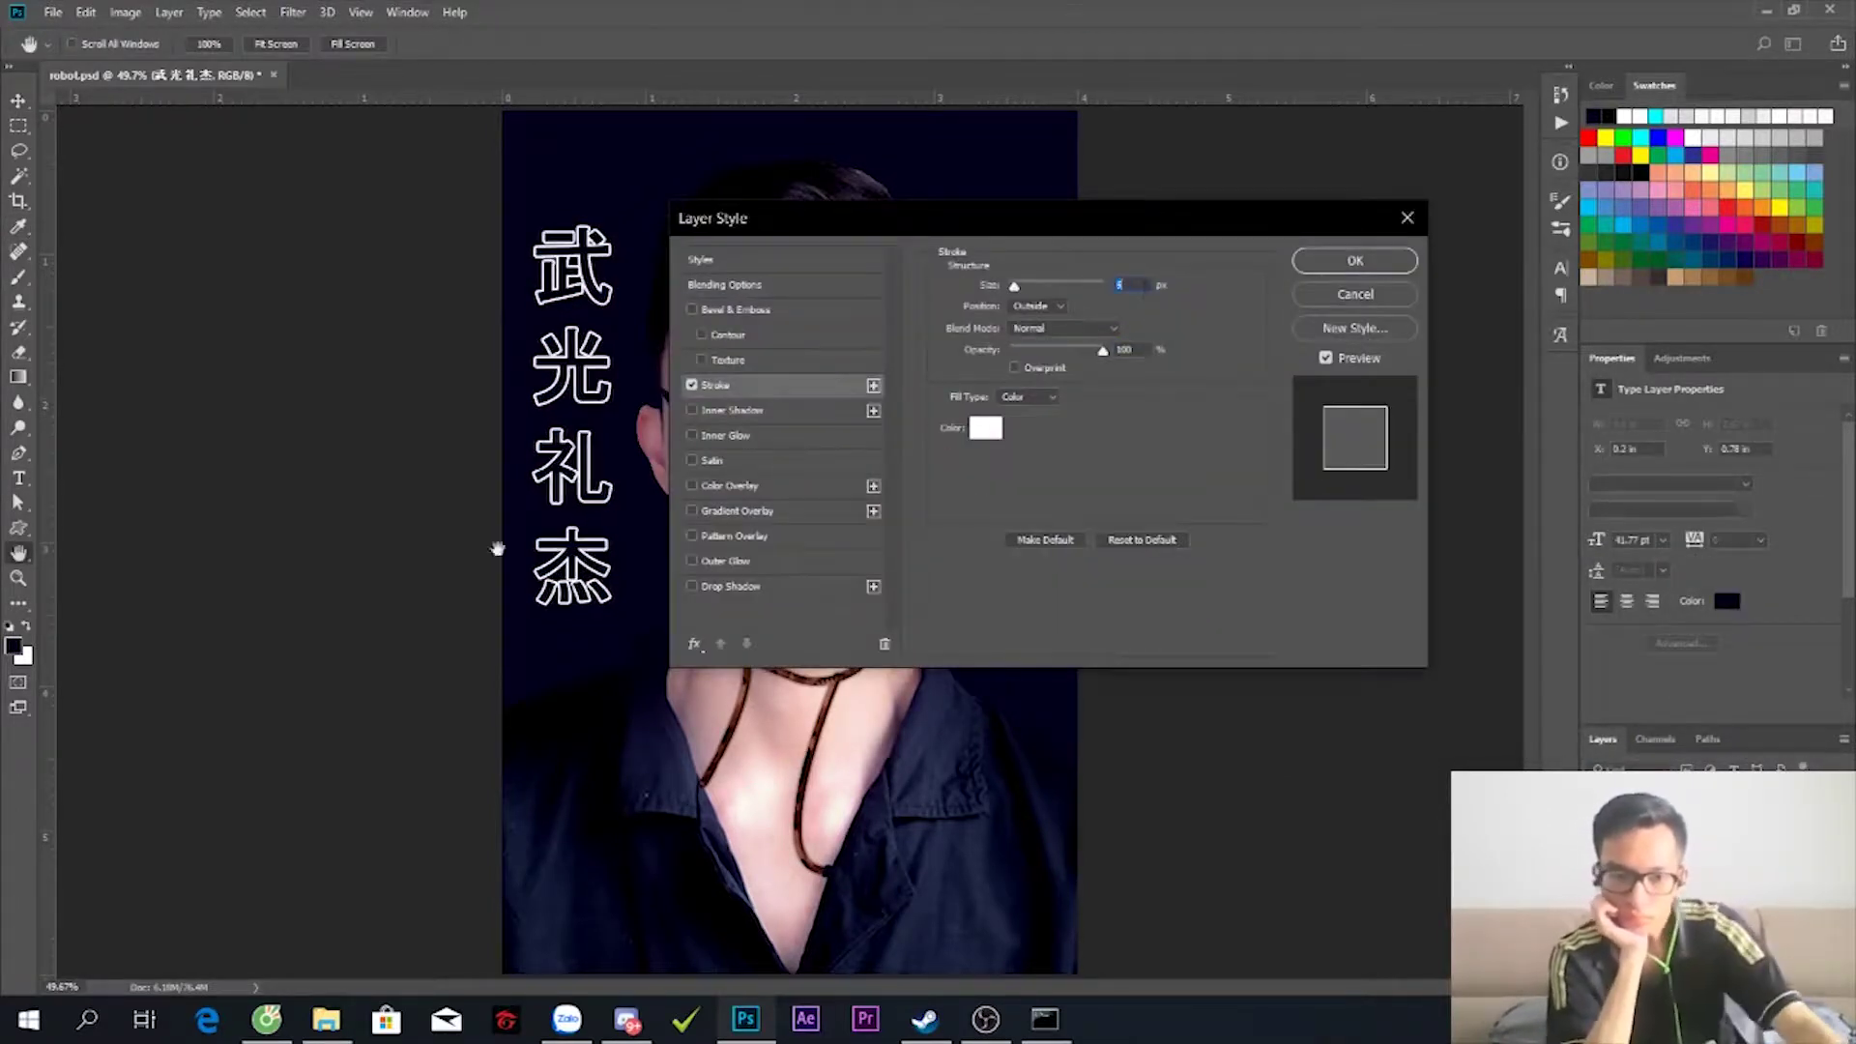
left_click(725, 560)
left_click(986, 352)
left_click(1521, 534)
left_click(1739, 445)
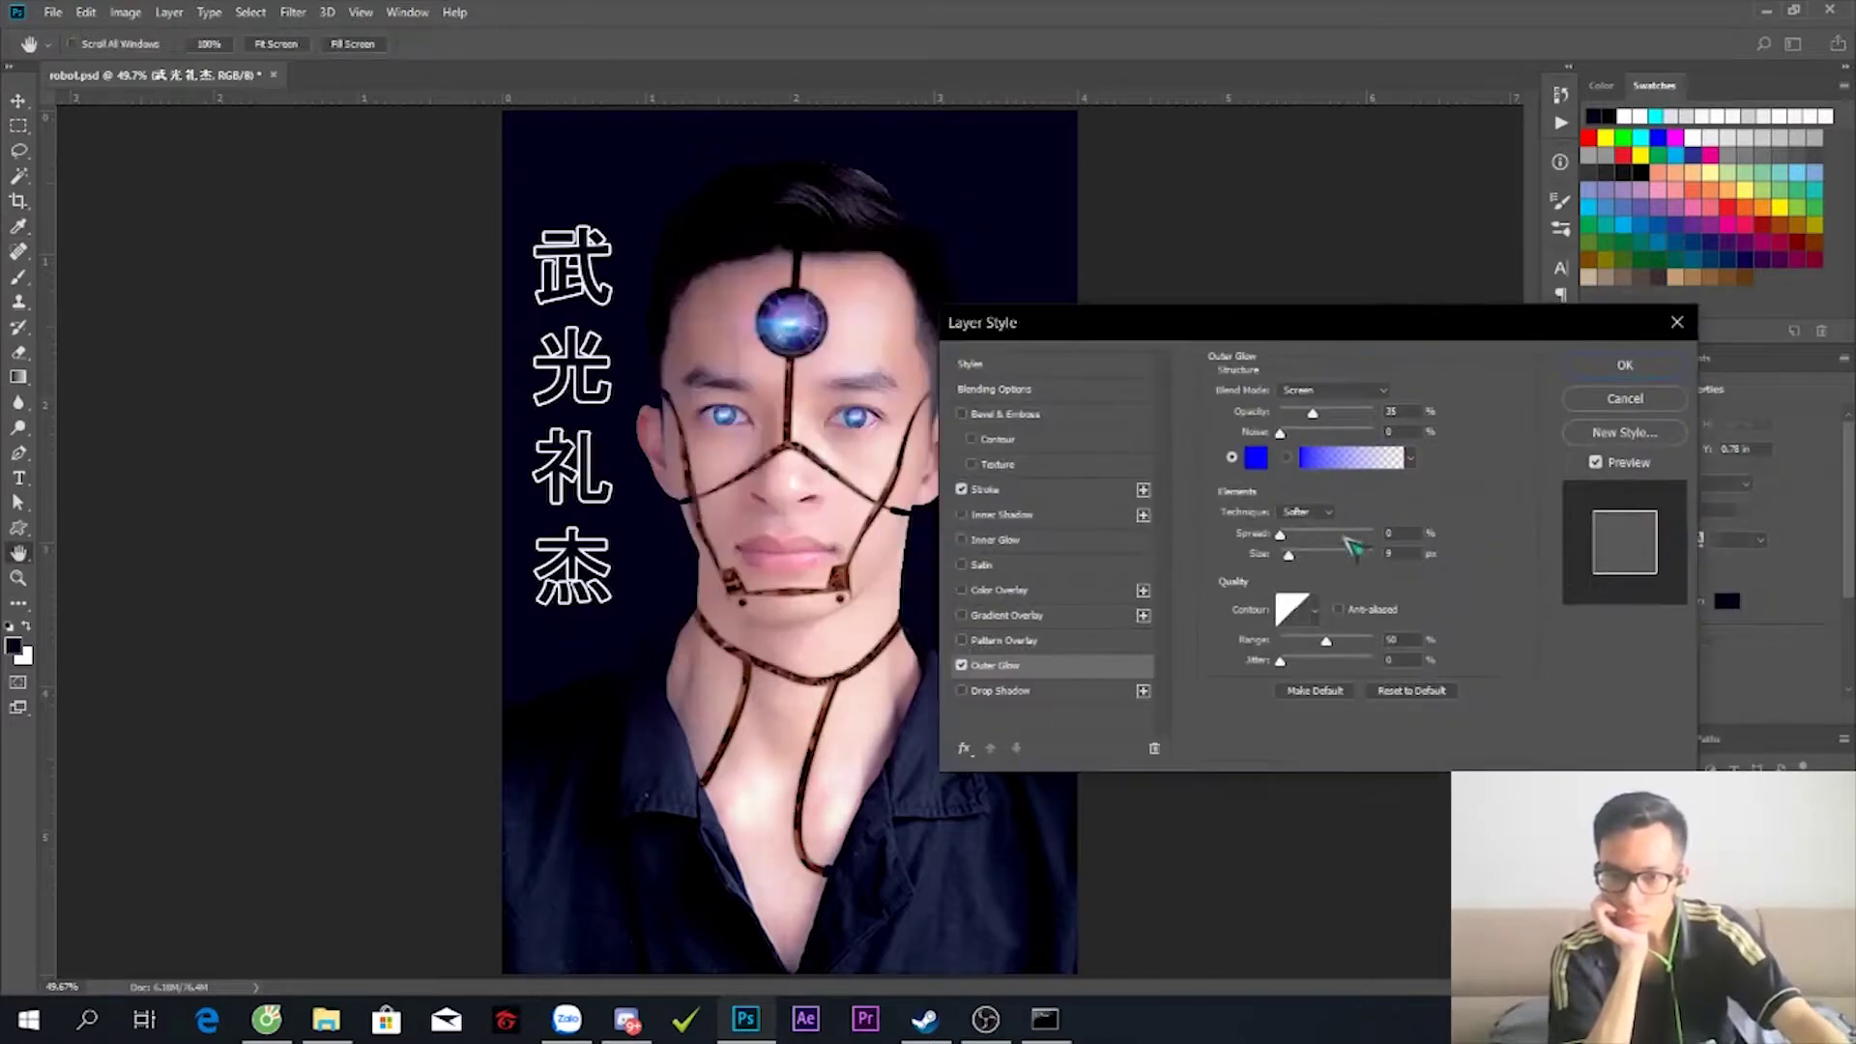
left_click_drag(1367, 413, 1373, 414)
mouse_move(1280, 535)
left_mouse_down()
mouse_move(1300, 537)
mouse_move(1284, 535)
left_mouse_up()
left_click_drag(1316, 555, 1325, 556)
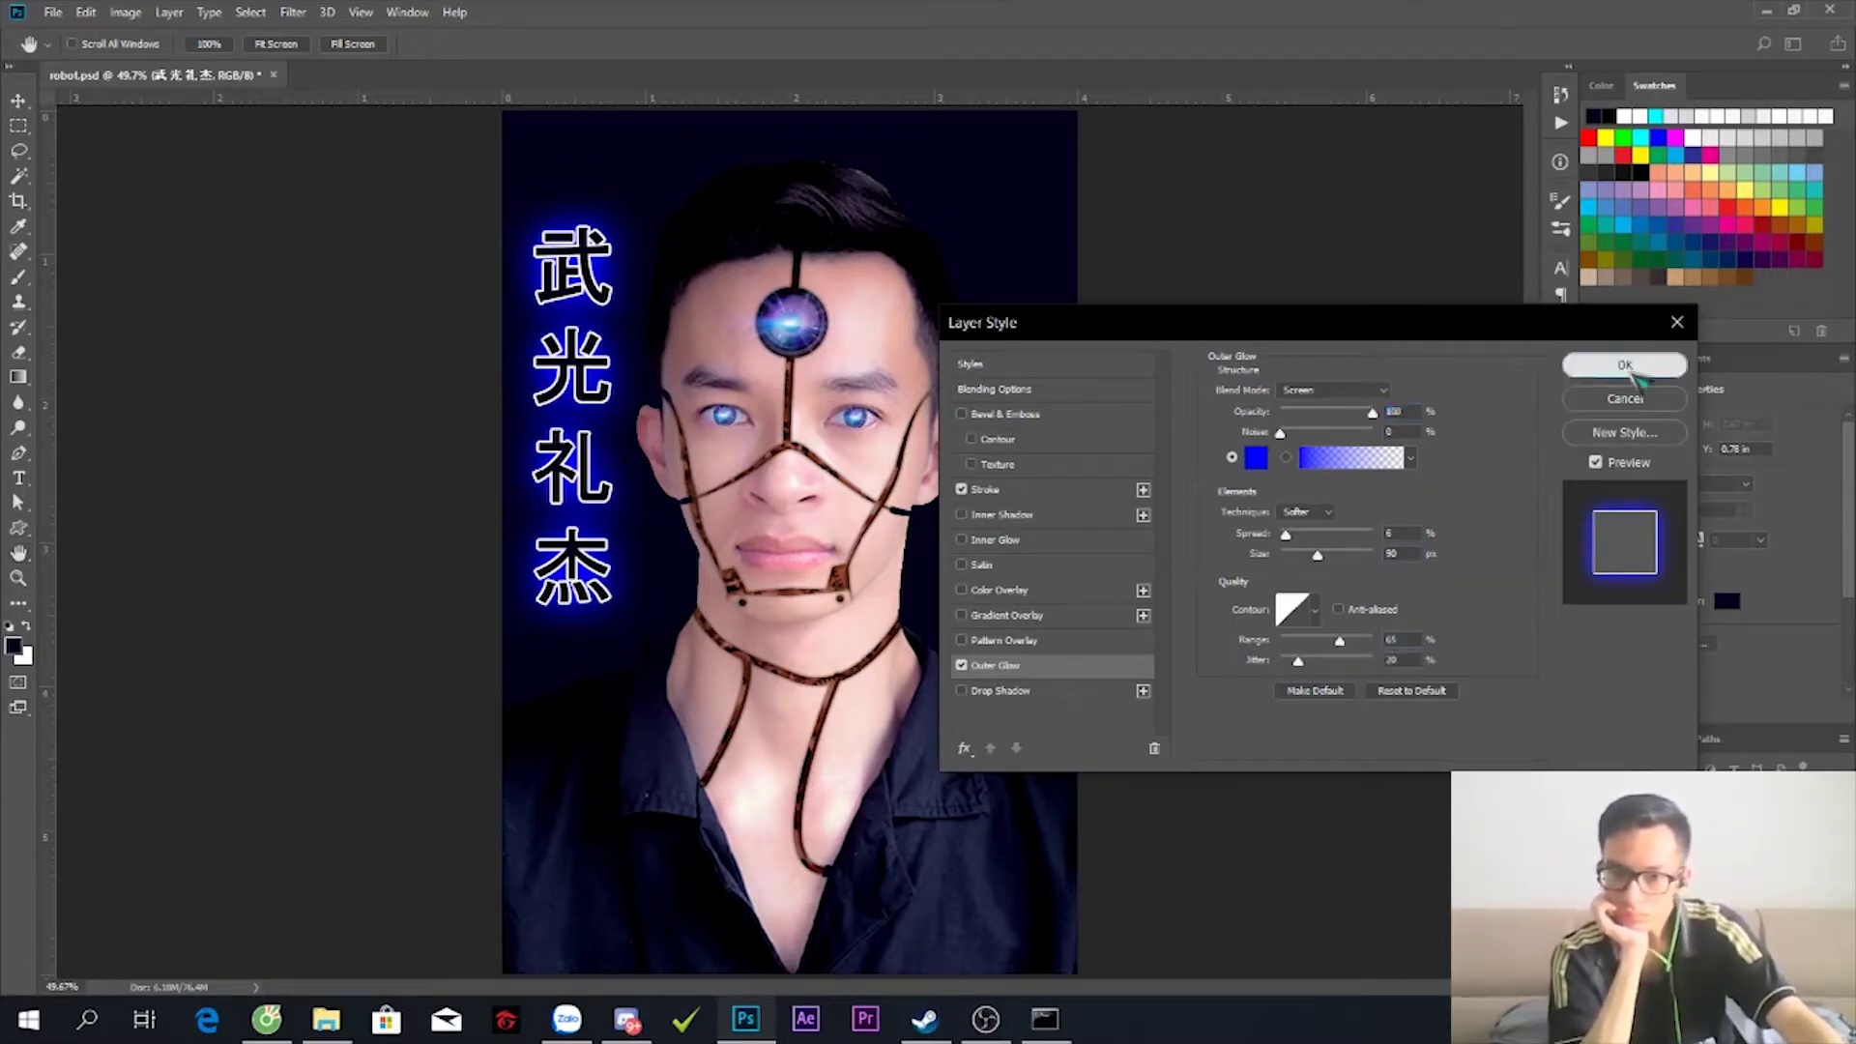
left_click(1624, 364)
- Save a JPEG copy as robot.jpg, replacing the existing file
left_click(54, 12)
left_click(89, 280)
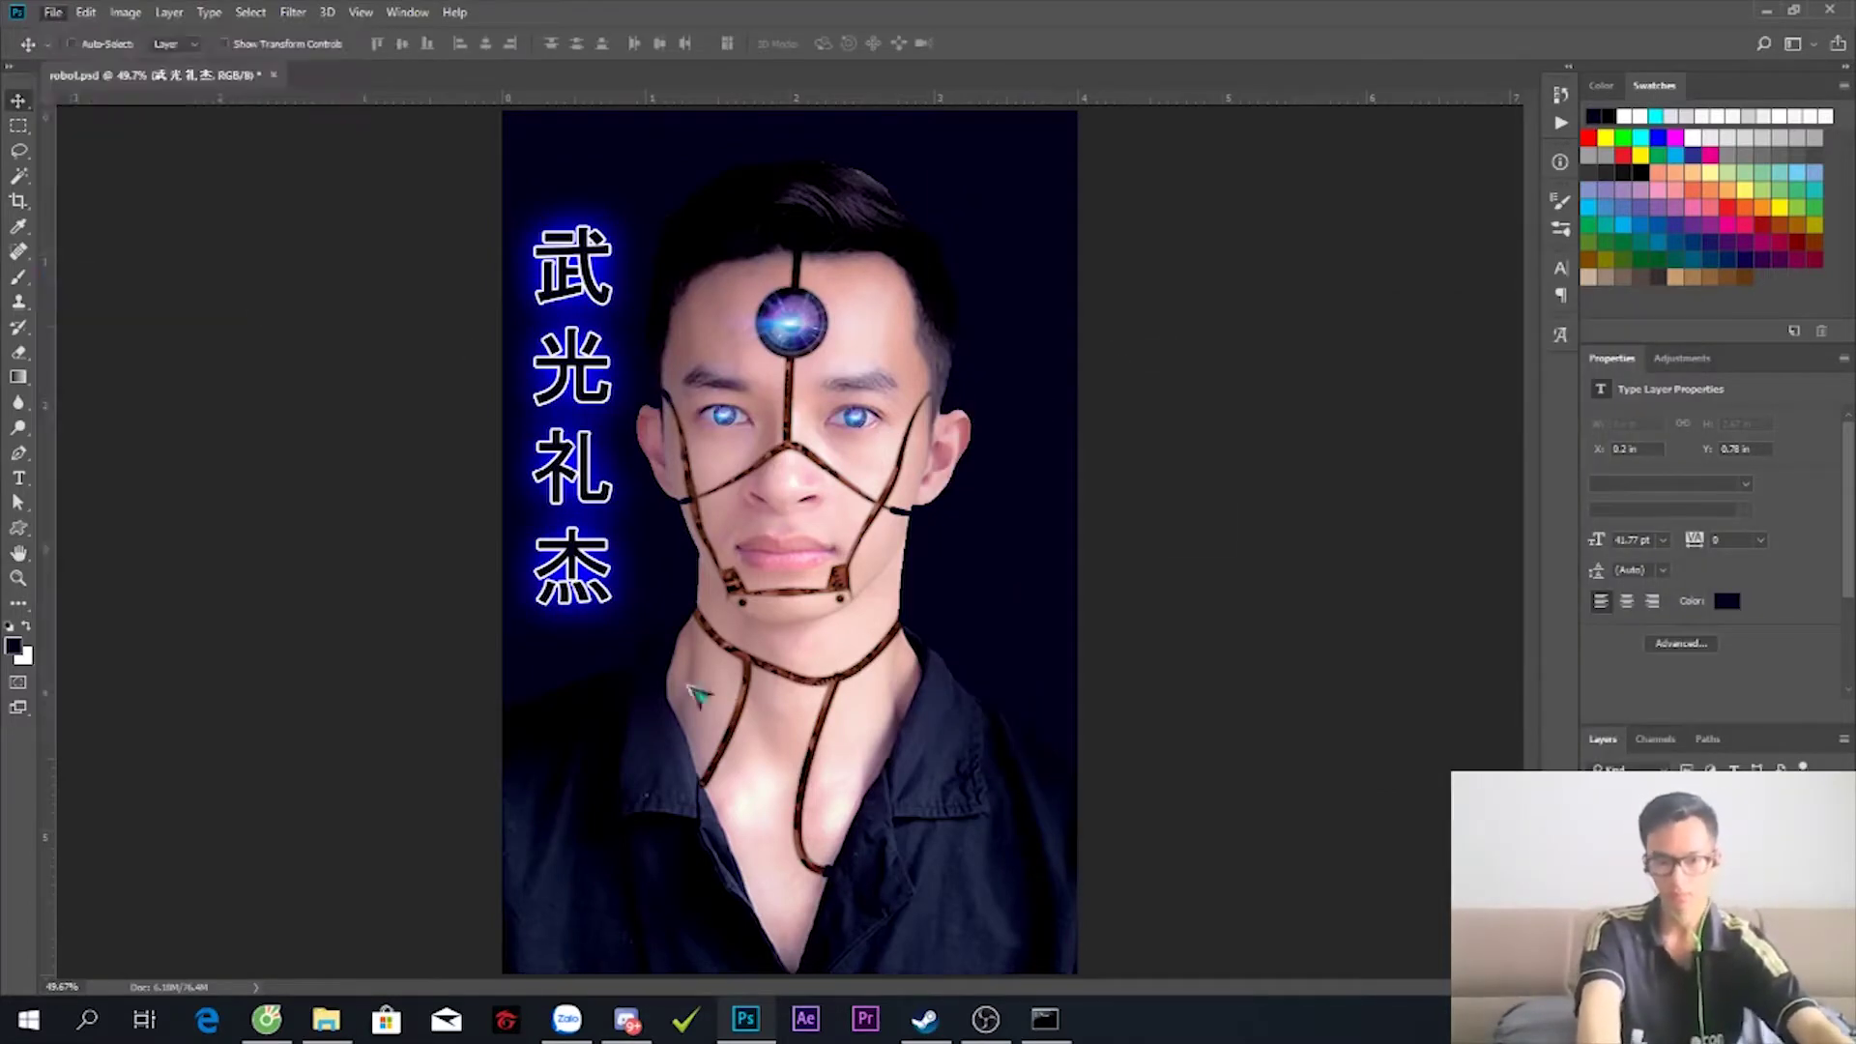
left_click(430, 480)
left_click(491, 681)
left_click(724, 705)
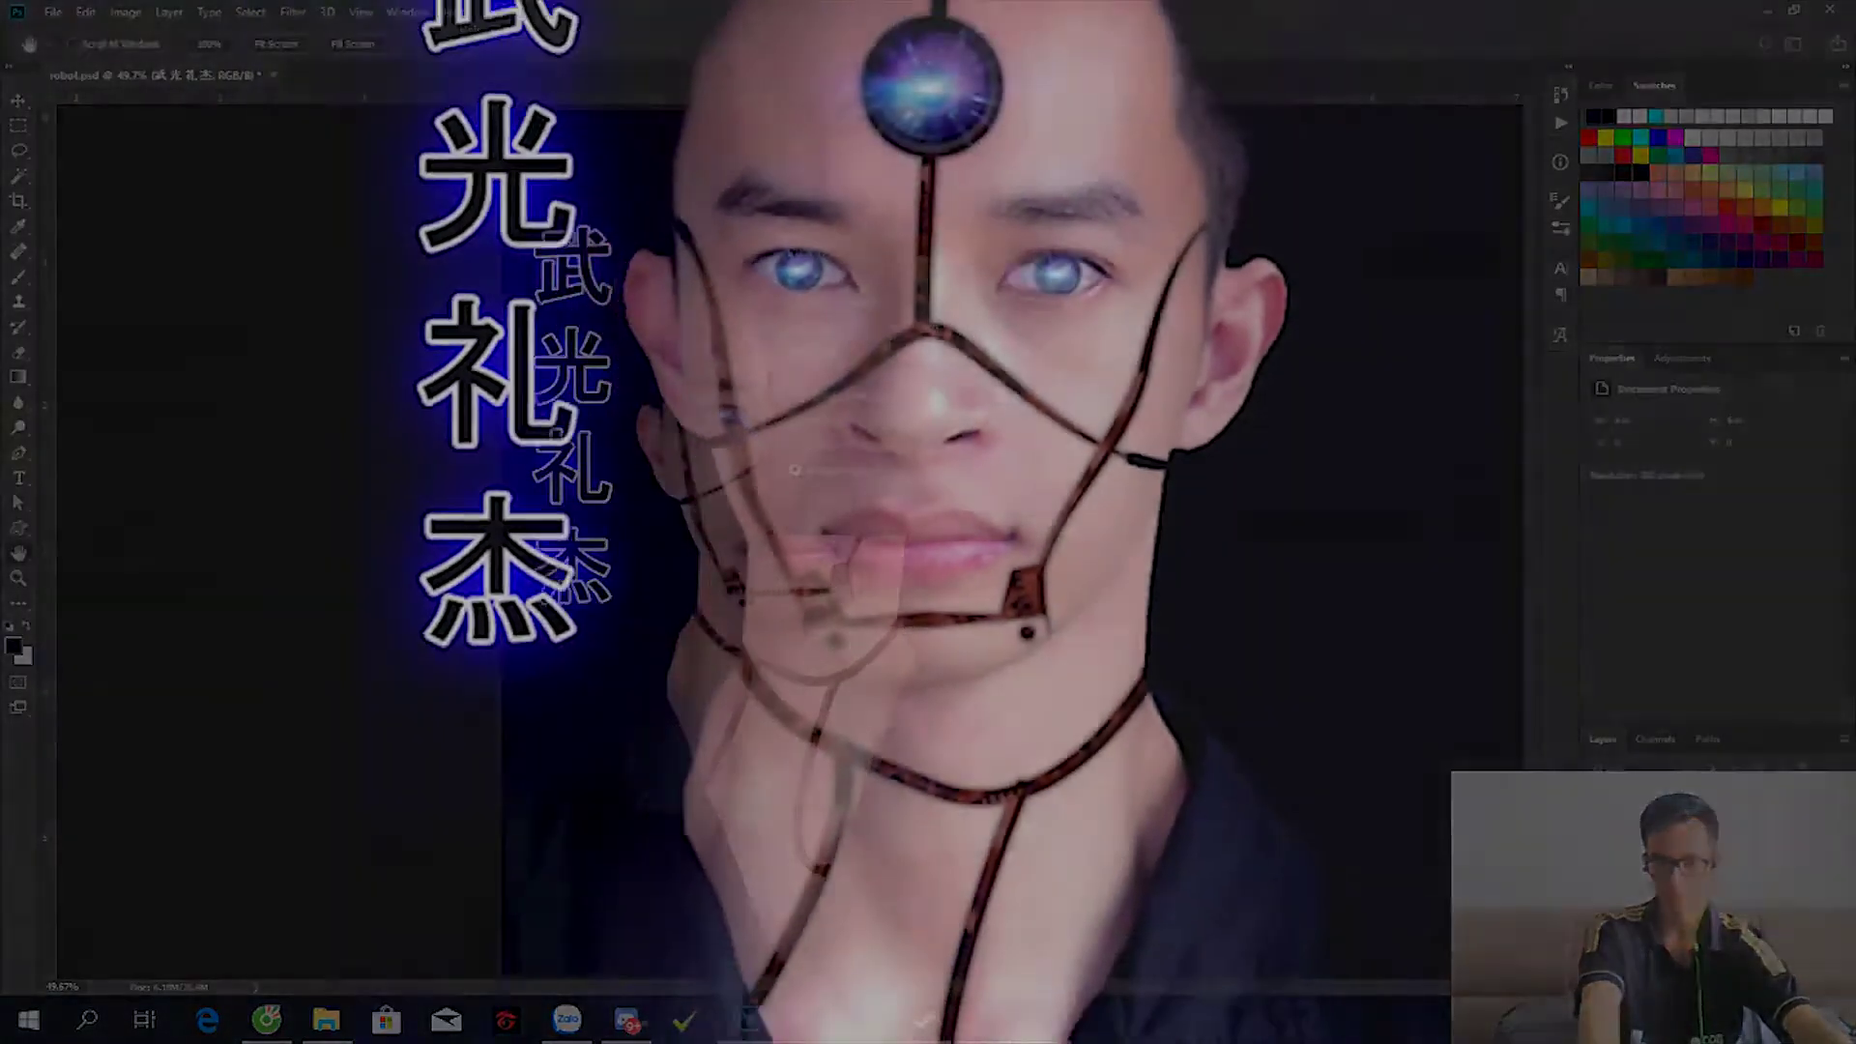